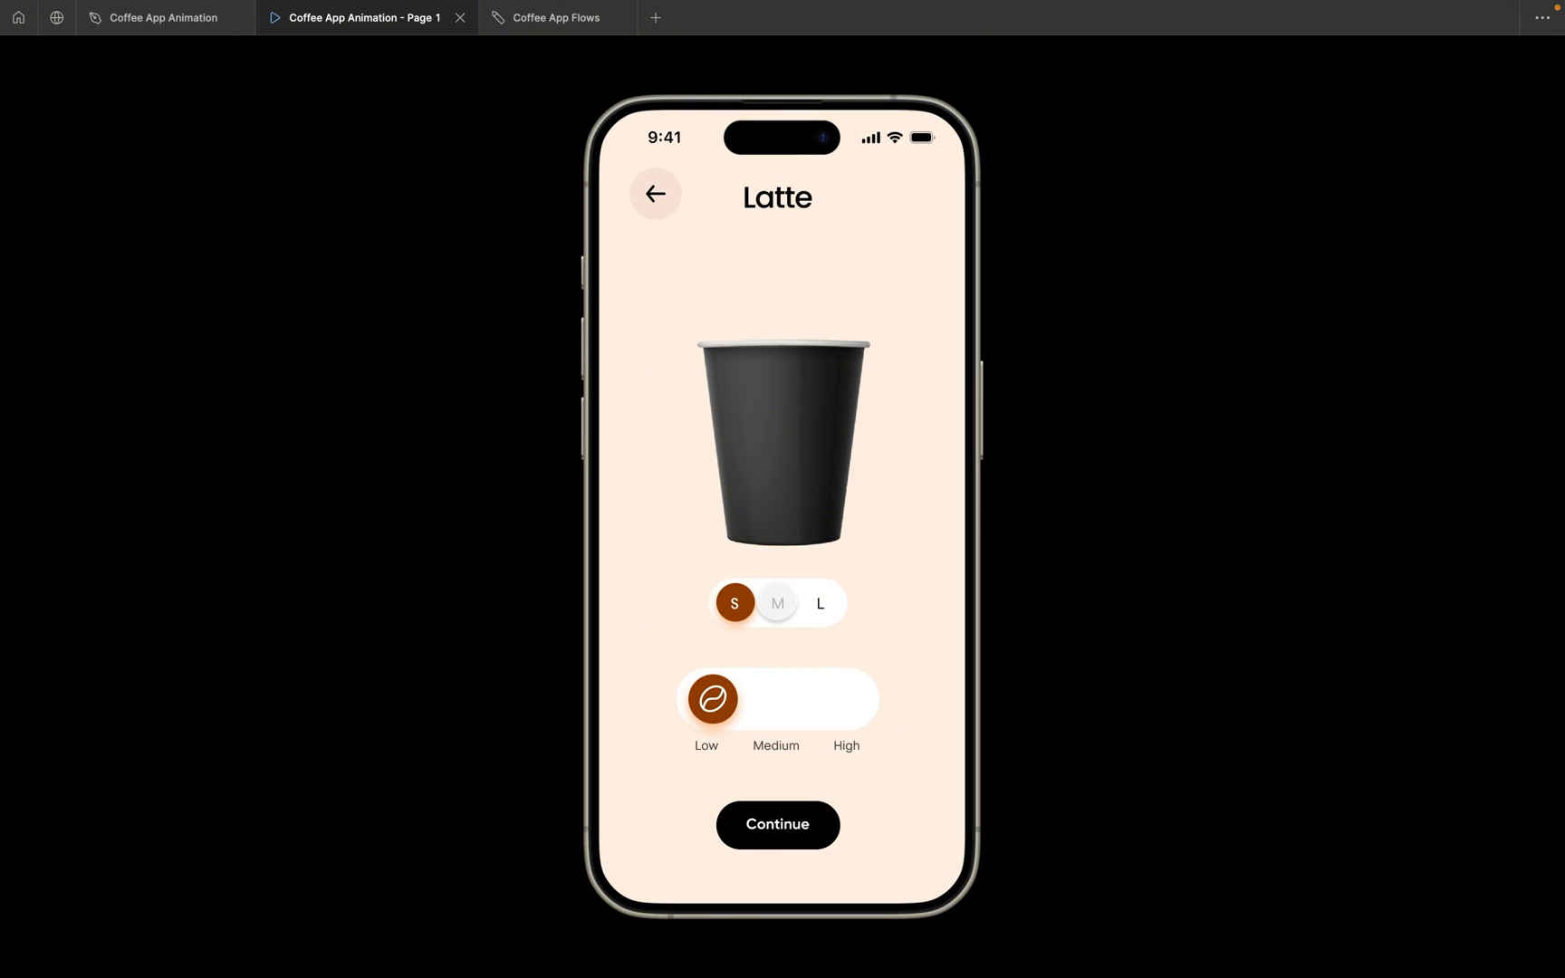
Preview the coffee prototype by trying the M and L cup sizes, setting medium concentration and continuing the order, and close the preview.
{"action": "left_click", "coordinate": [777, 603]}
{"action": "left_click", "coordinate": [820, 603]}
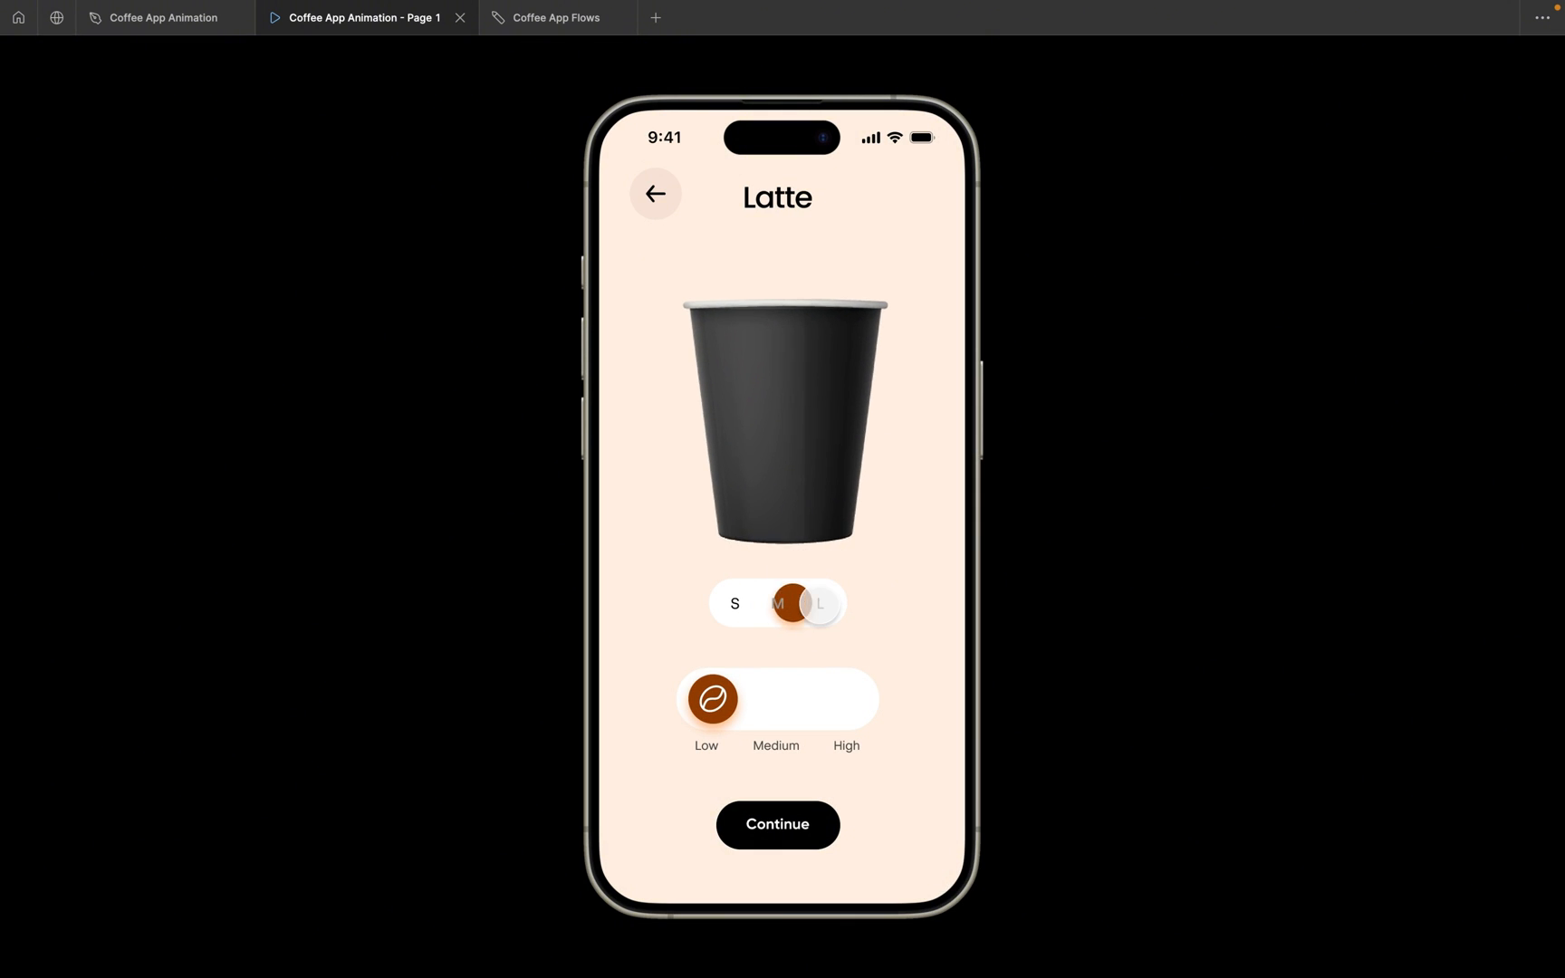
{"action": "left_click", "coordinate": [777, 603]}
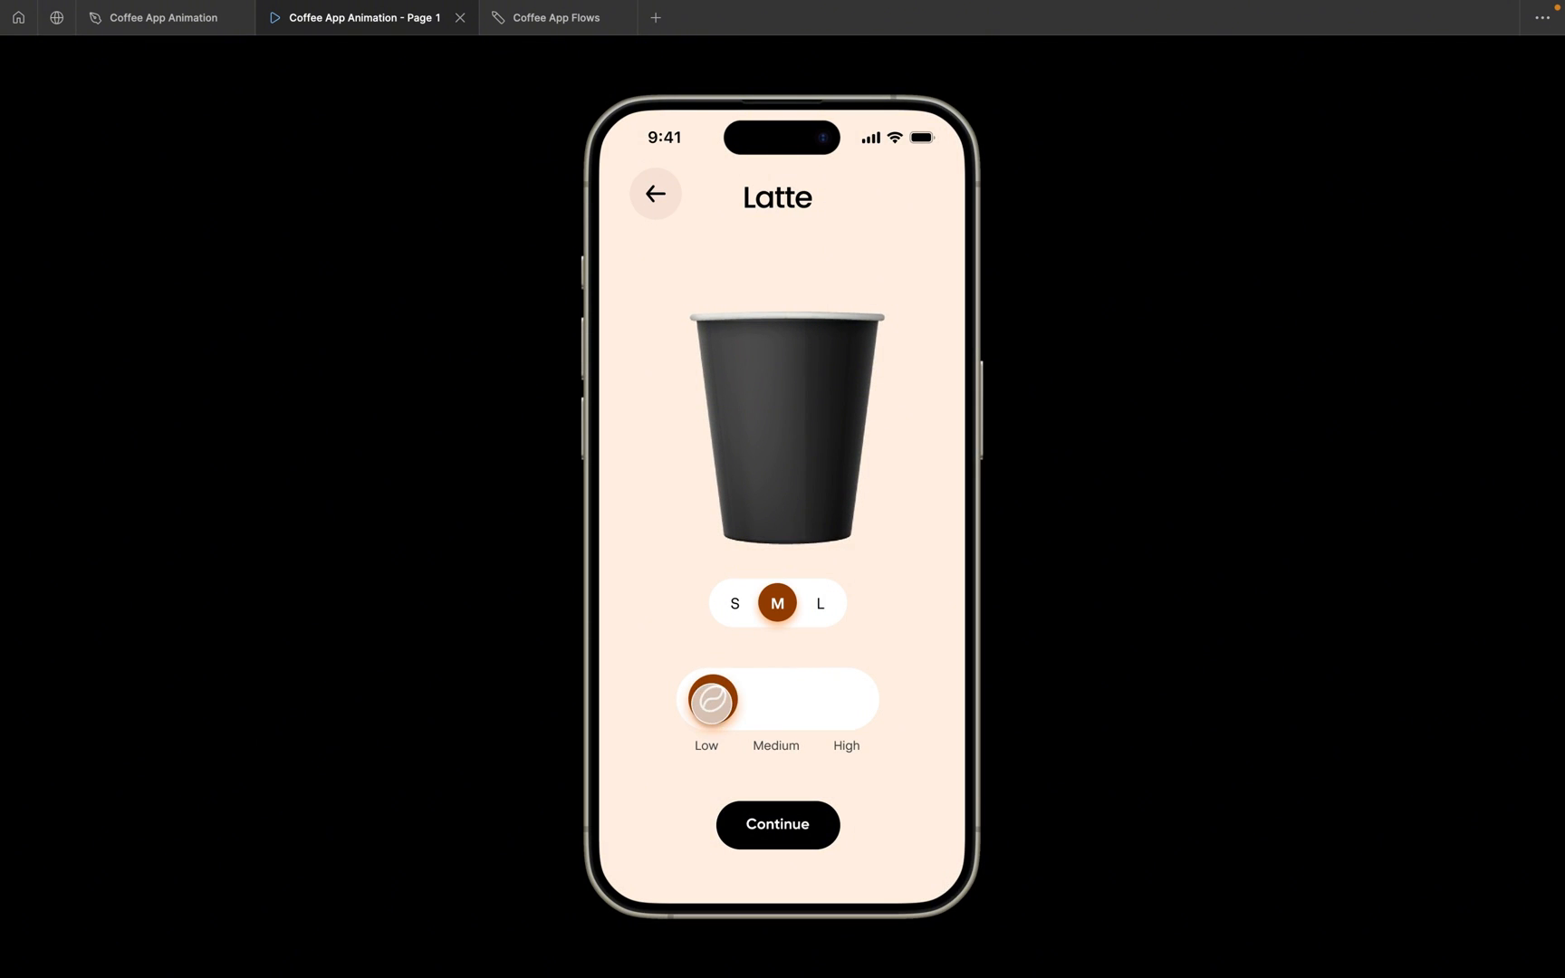
{"action": "left_click_drag", "start_coordinate": [713, 699], "coordinate": [784, 699]}
{"action": "left_click", "coordinate": [786, 824]}
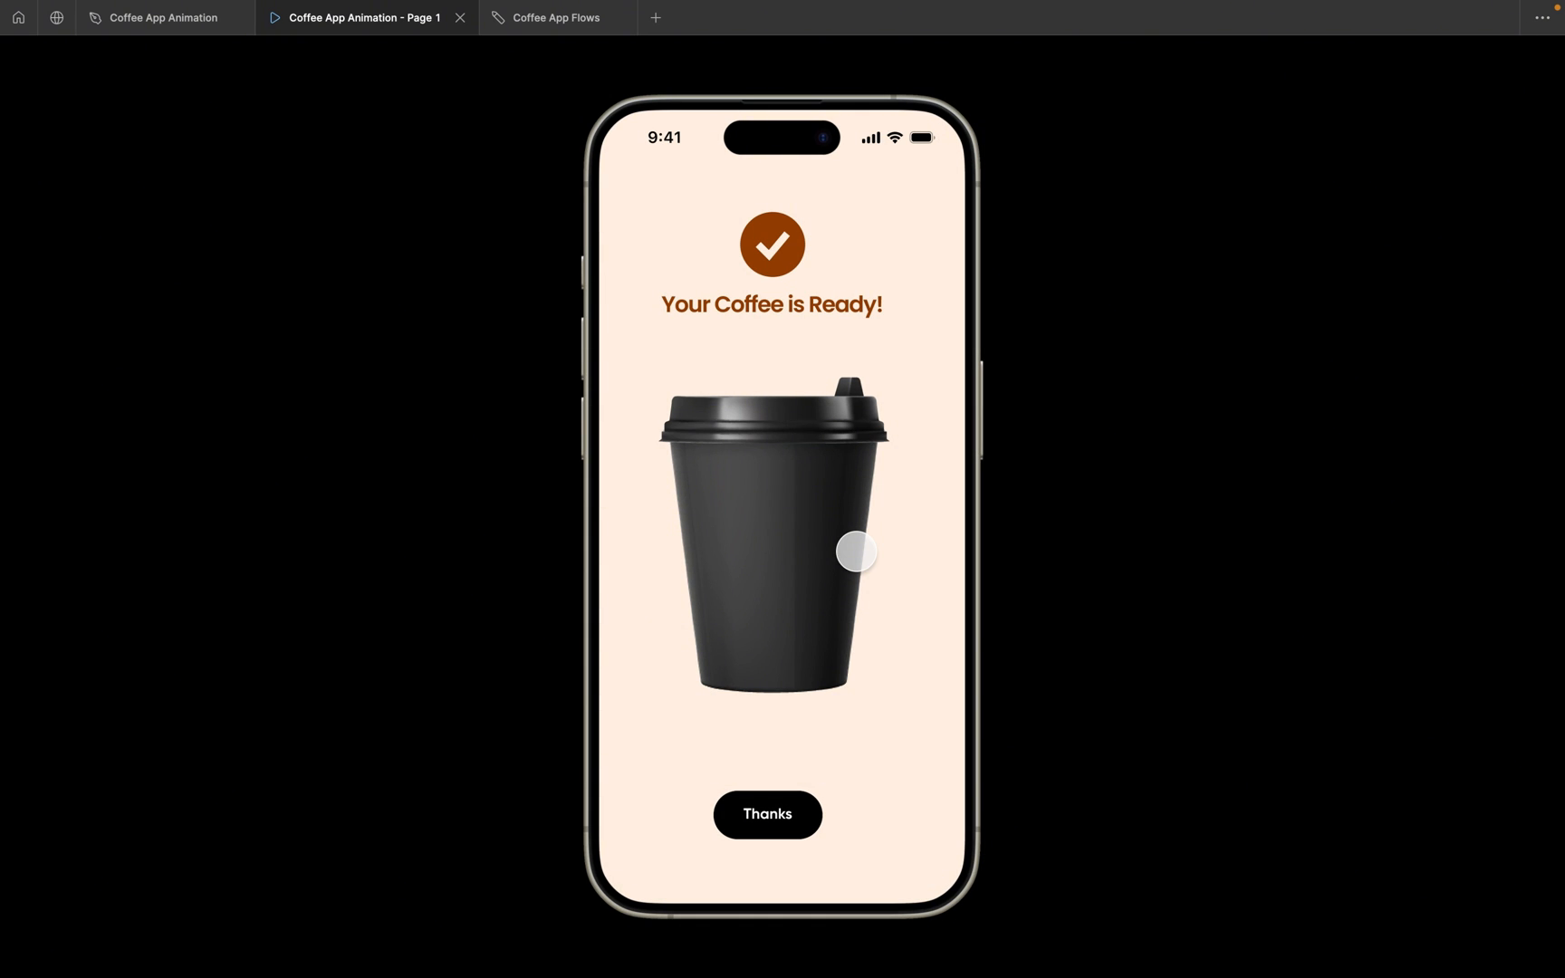
{"action": "key", "text": "super+w"}
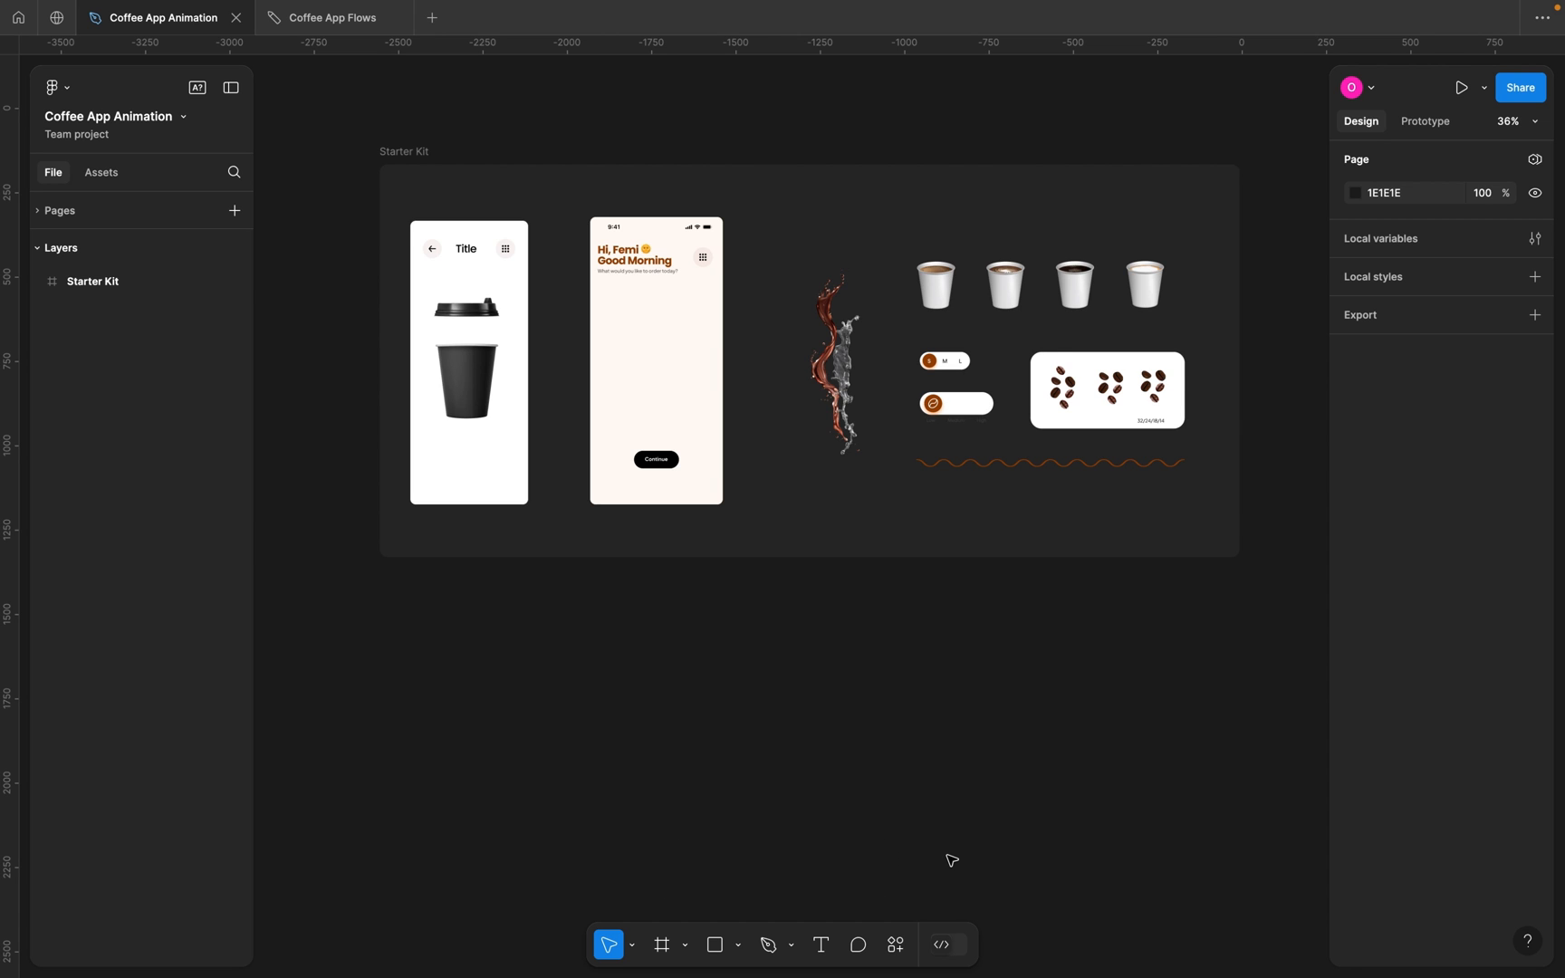
Add an iPhone 14 & 15 Pro frame and place it on the empty canvas beside the Starter Kit.
{"action": "scroll", "coordinate": [951, 860], "scroll_direction": "right", "scroll_amount": 10}
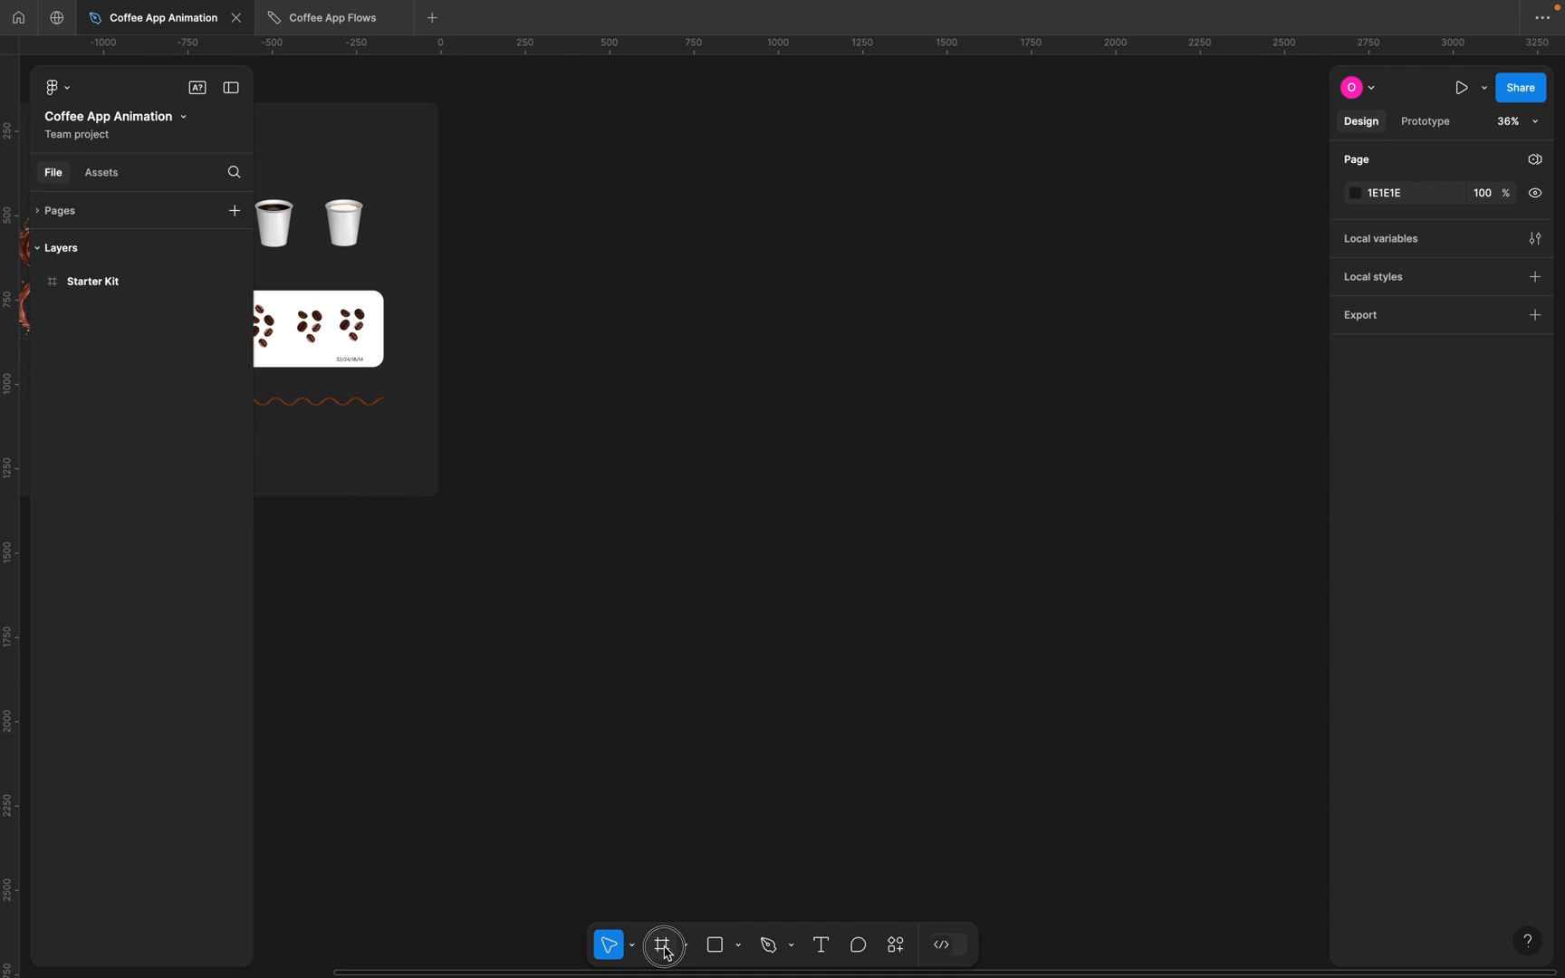
{"action": "left_click", "coordinate": [664, 948]}
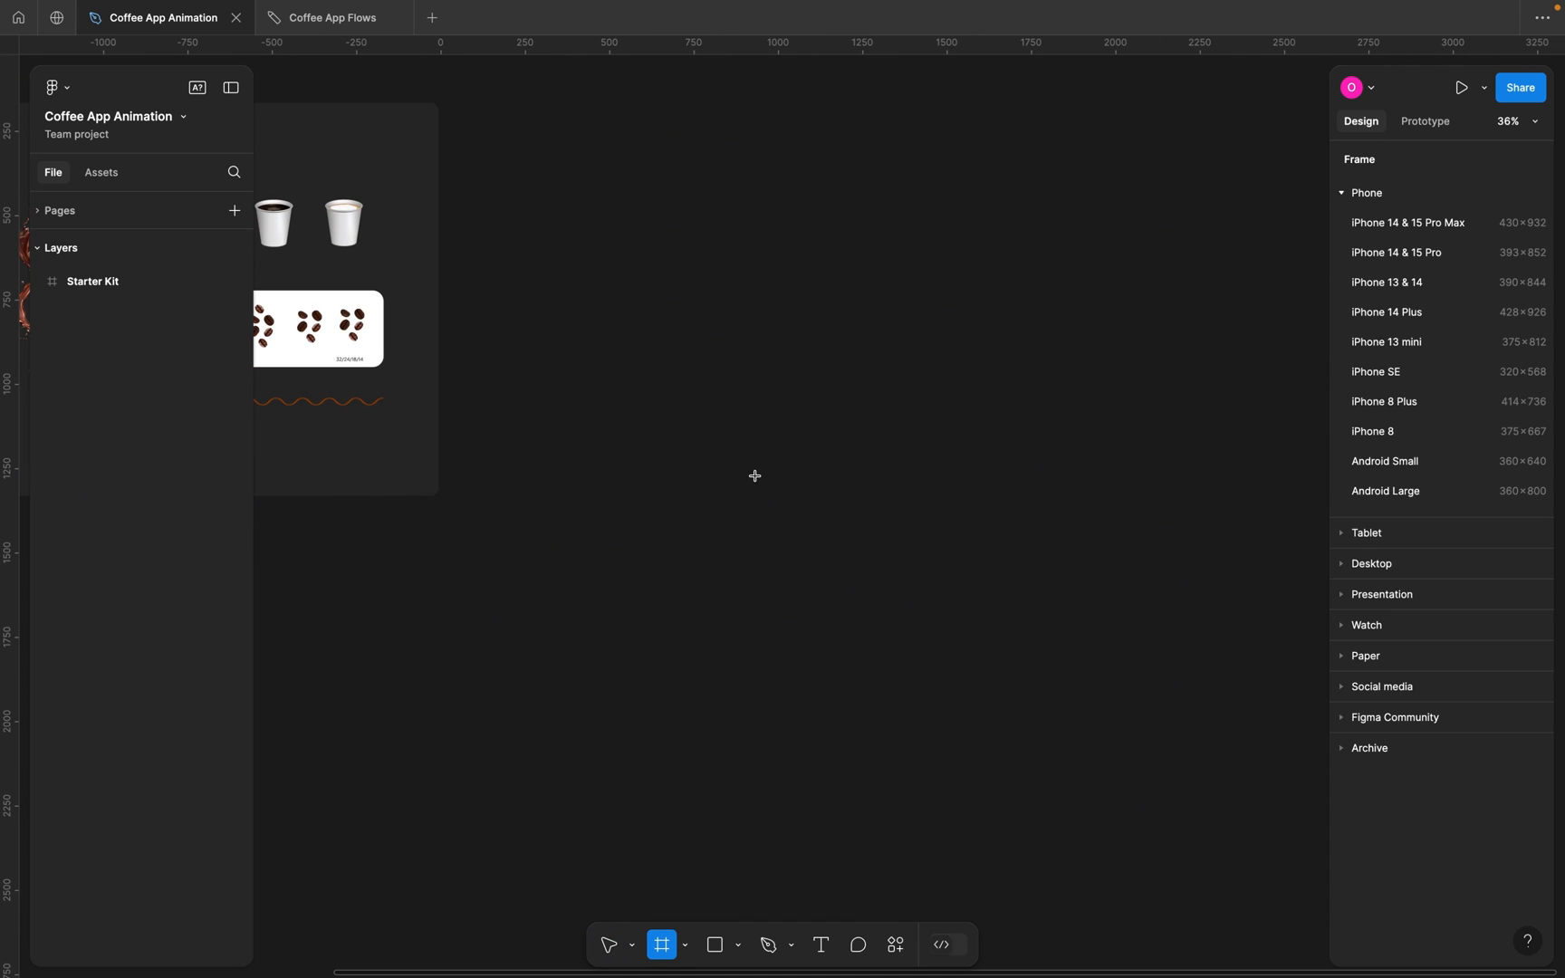
{"action": "left_click", "coordinate": [1437, 262]}
{"action": "scroll", "coordinate": [989, 326], "scroll_direction": "up", "scroll_amount": 3}
{"action": "scroll", "coordinate": [989, 326], "scroll_direction": "left", "scroll_amount": 3}
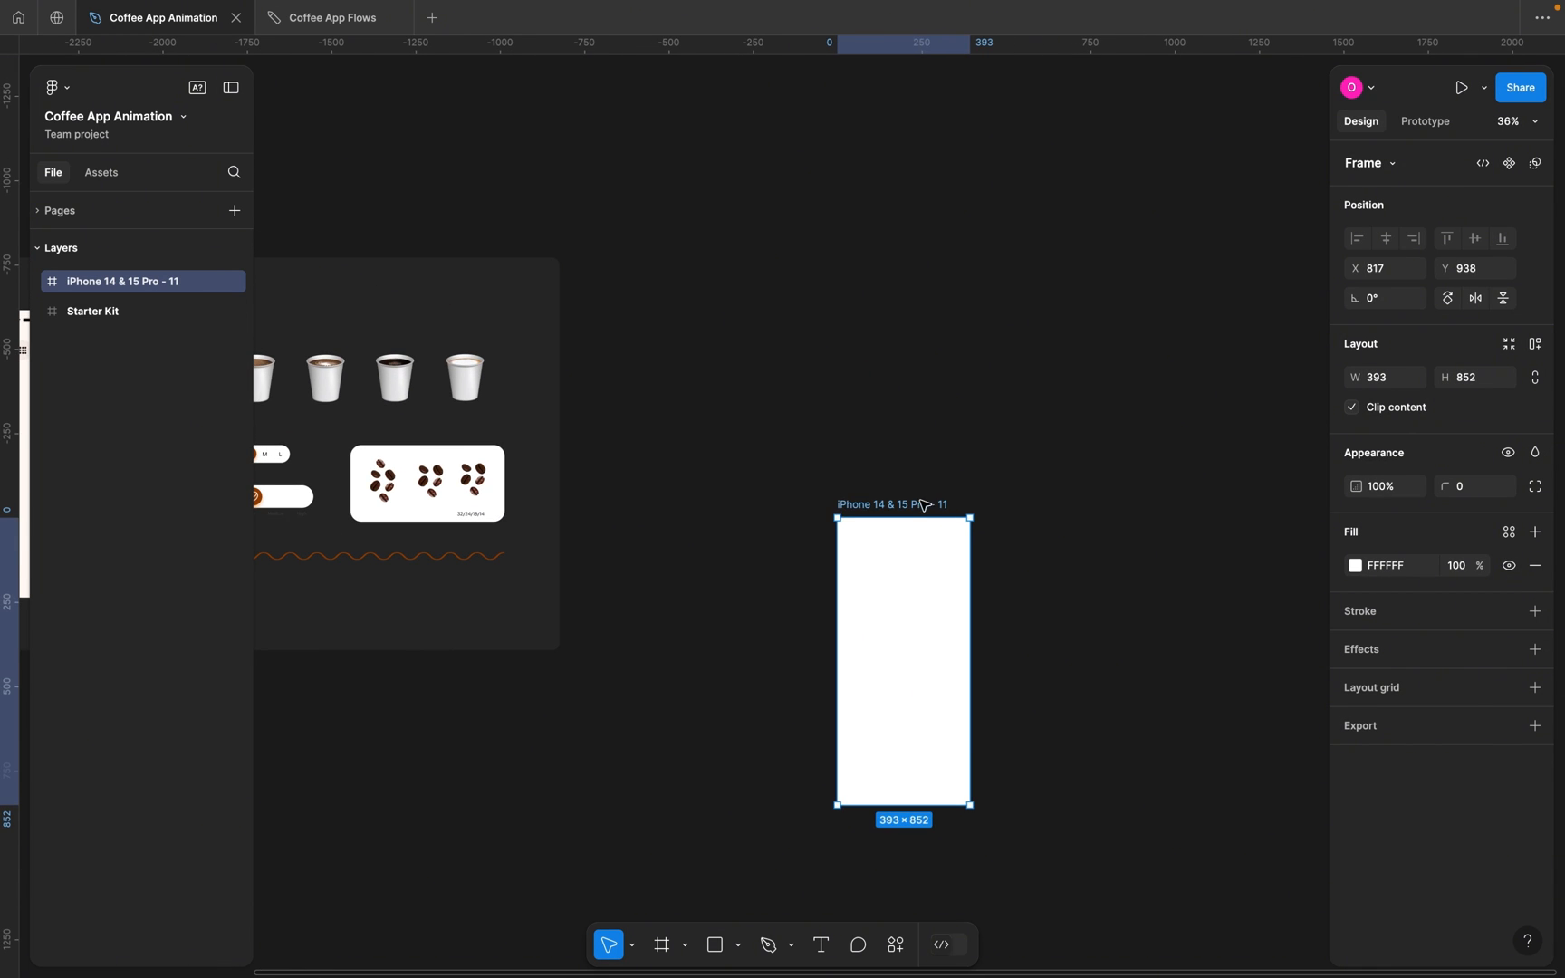
{"action": "left_click_drag", "start_coordinate": [925, 505], "coordinate": [982, 308]}
{"action": "scroll", "coordinate": [985, 310], "scroll_direction": "up", "scroll_amount": 2}
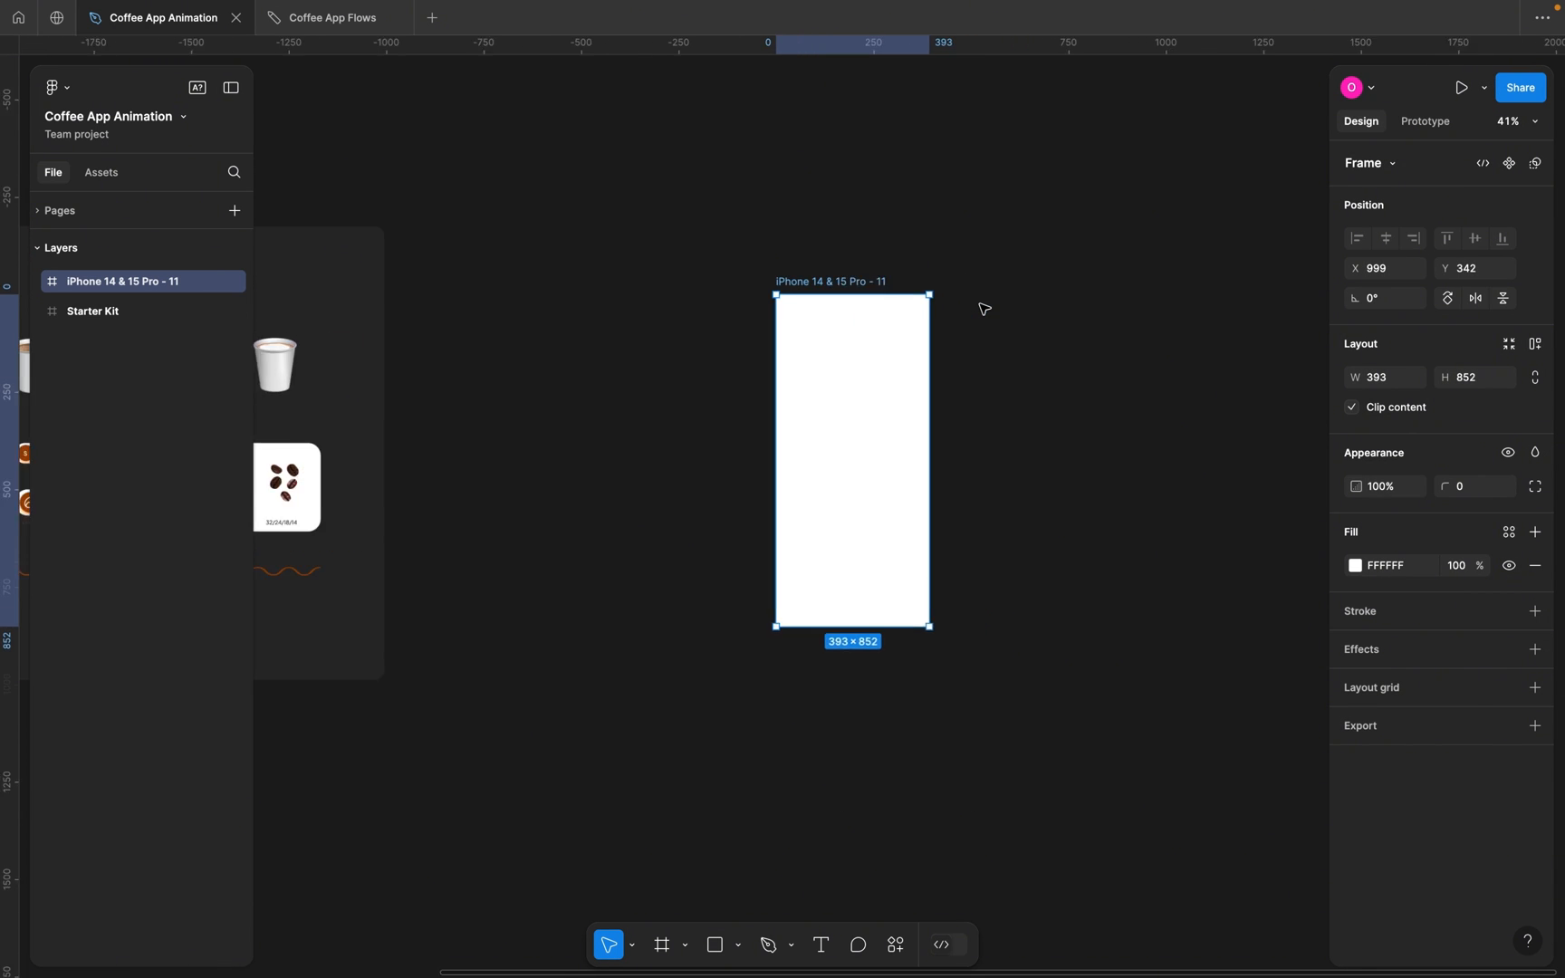
{"action": "scroll", "coordinate": [985, 310], "scroll_direction": "up", "scroll_amount": 5}
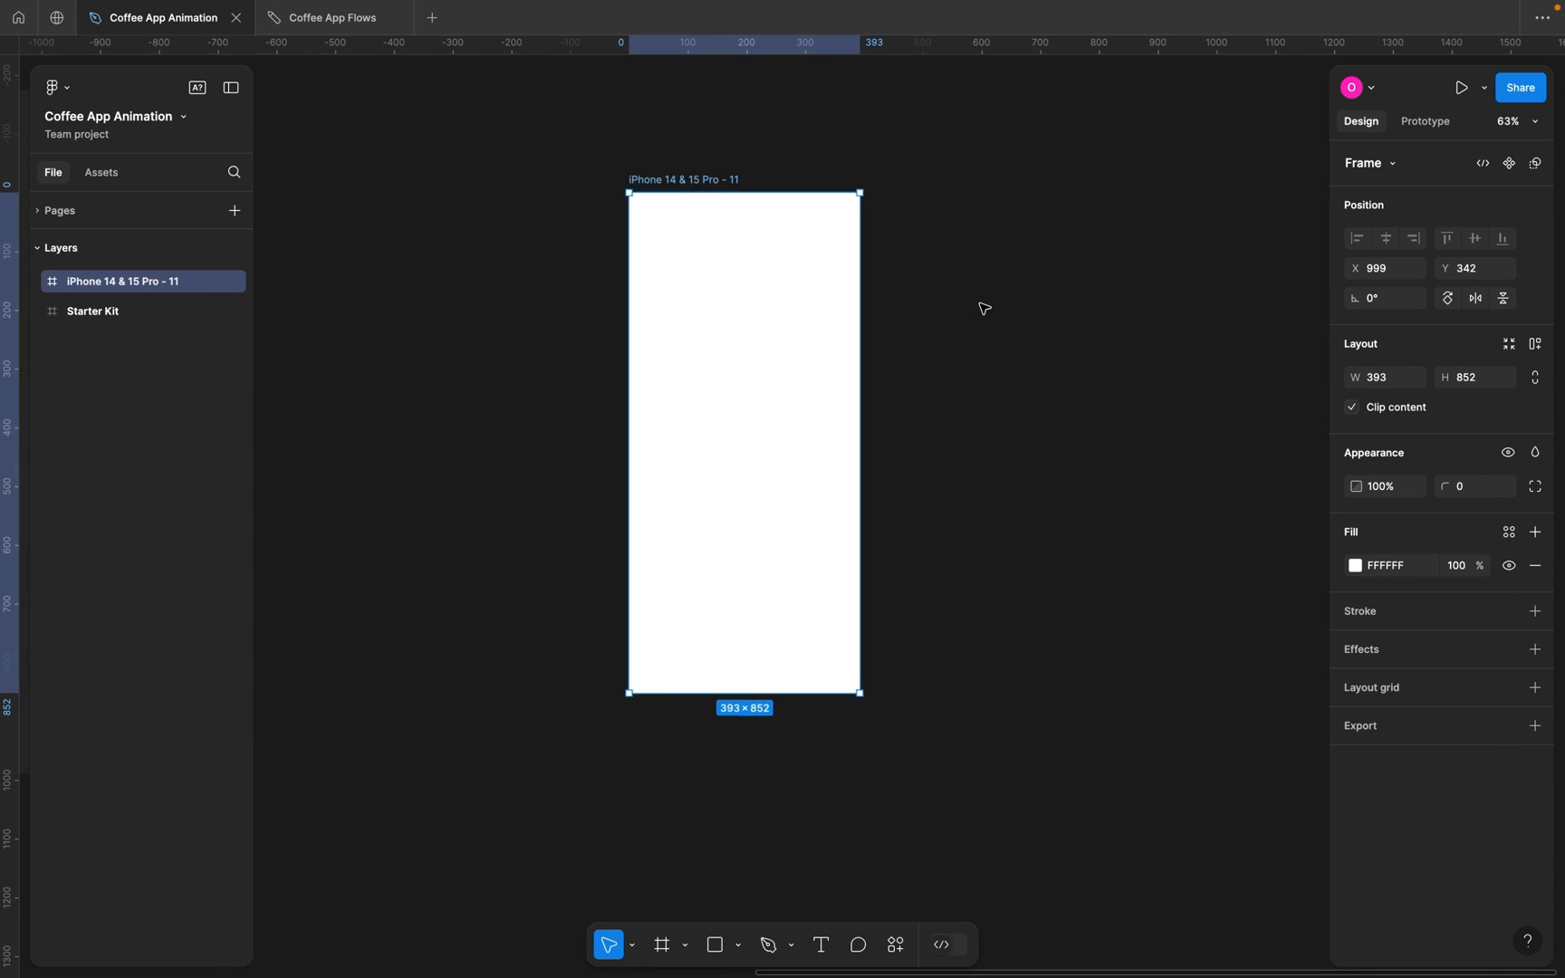
{"action": "scroll", "coordinate": [984, 310], "scroll_direction": "left", "scroll_amount": 3}
{"action": "scroll", "coordinate": [985, 310], "scroll_direction": "up", "scroll_amount": 1}
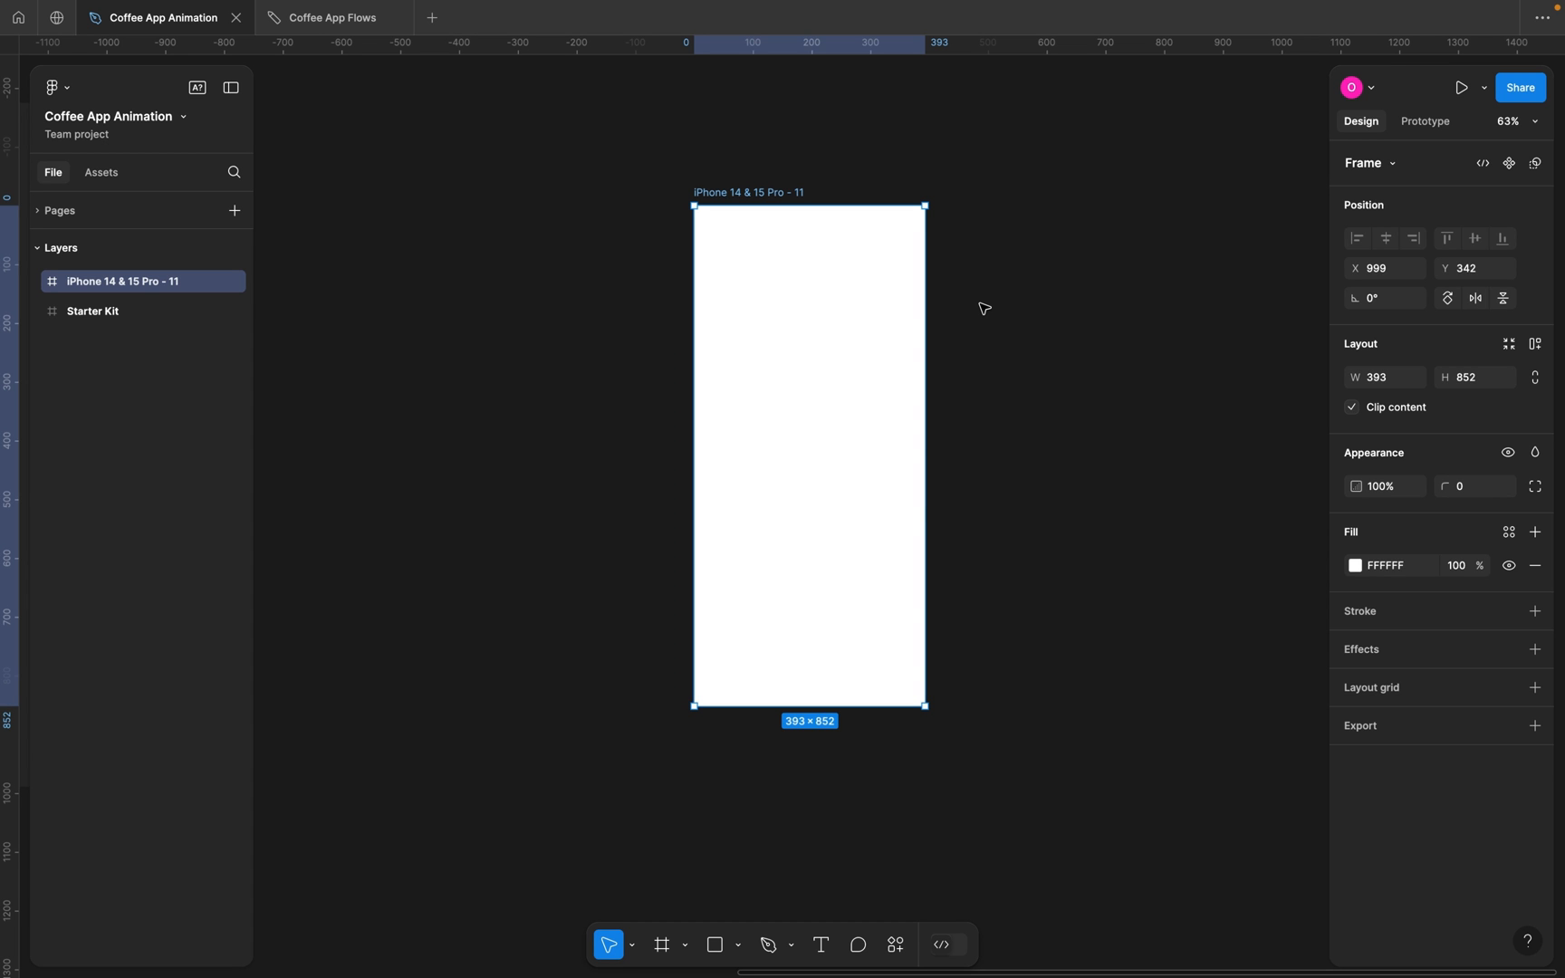
Copy the status bar, greeting text, menu icon and Continue button from the Starter Kit phone screen into the new iPhone frame.
{"action": "scroll", "coordinate": [984, 310], "scroll_direction": "down", "scroll_amount": 5}
{"action": "scroll", "coordinate": [984, 310], "scroll_direction": "left", "scroll_amount": 10}
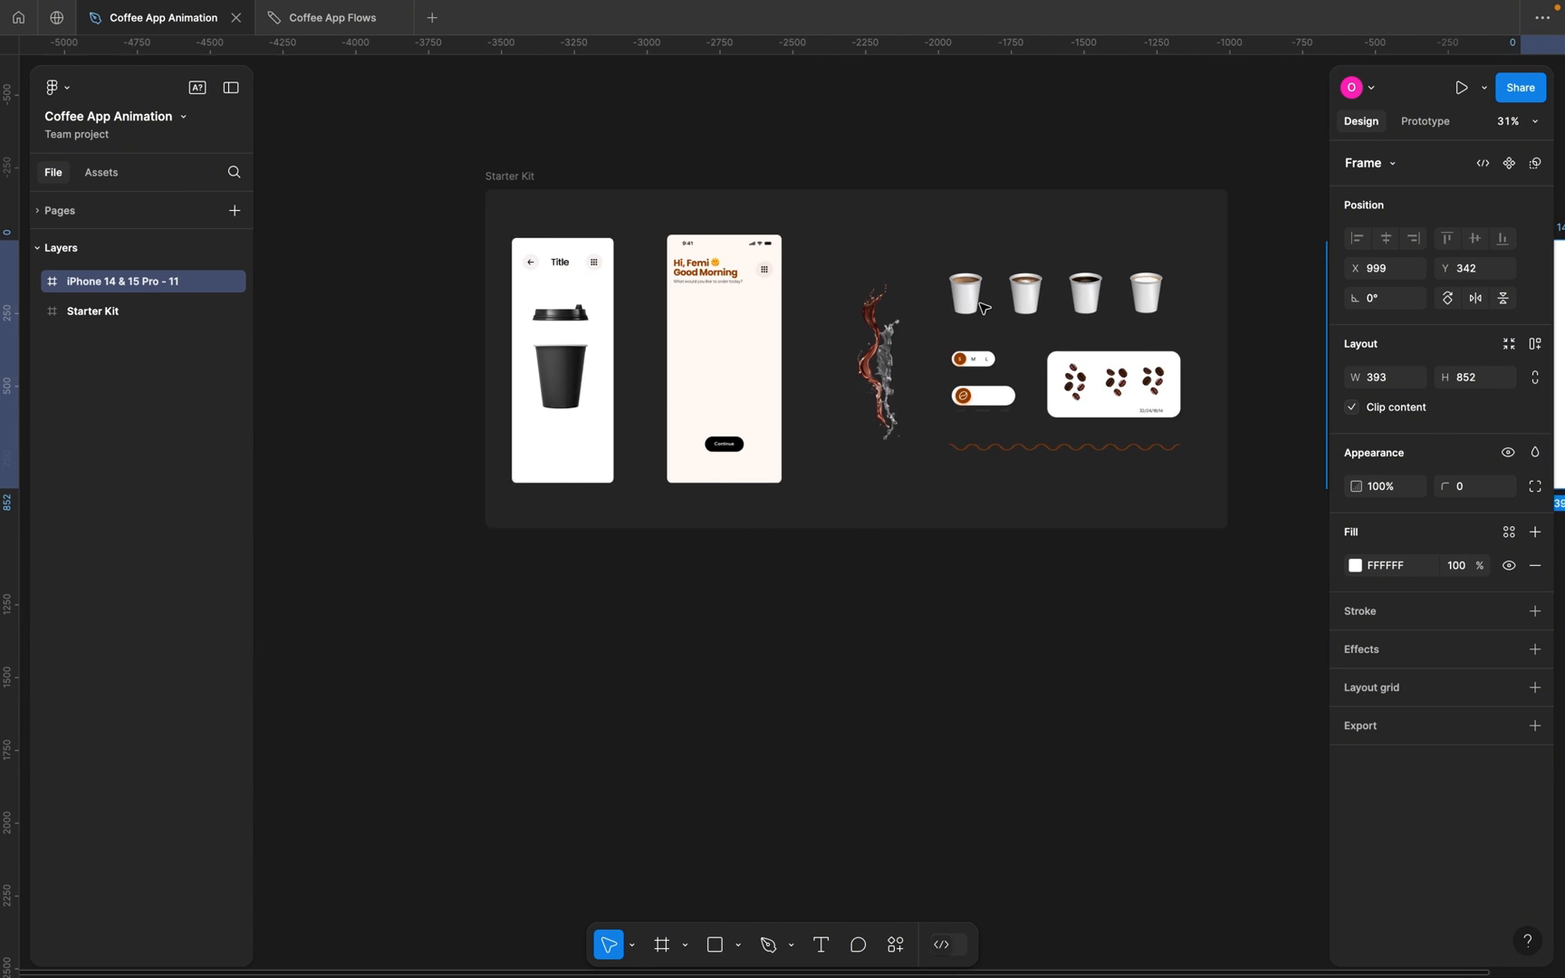
{"action": "scroll", "coordinate": [794, 243], "scroll_direction": "up", "scroll_amount": 10}
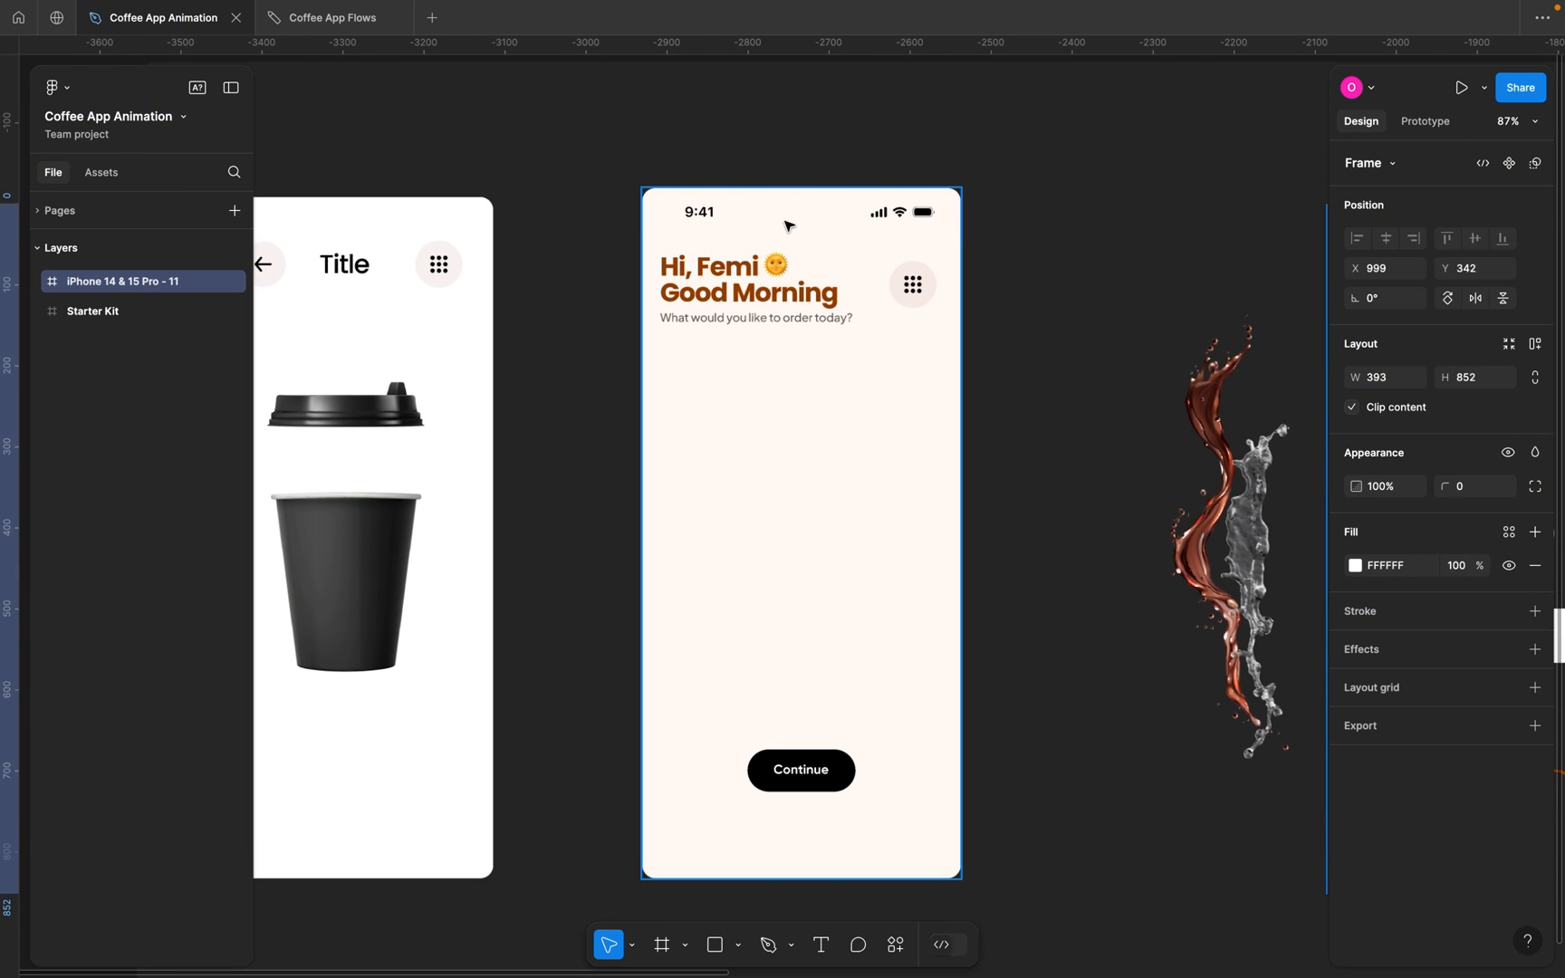
{"action": "double_click", "coordinate": [789, 221]}
{"action": "left_click", "coordinate": [754, 267], "text": "shift"}
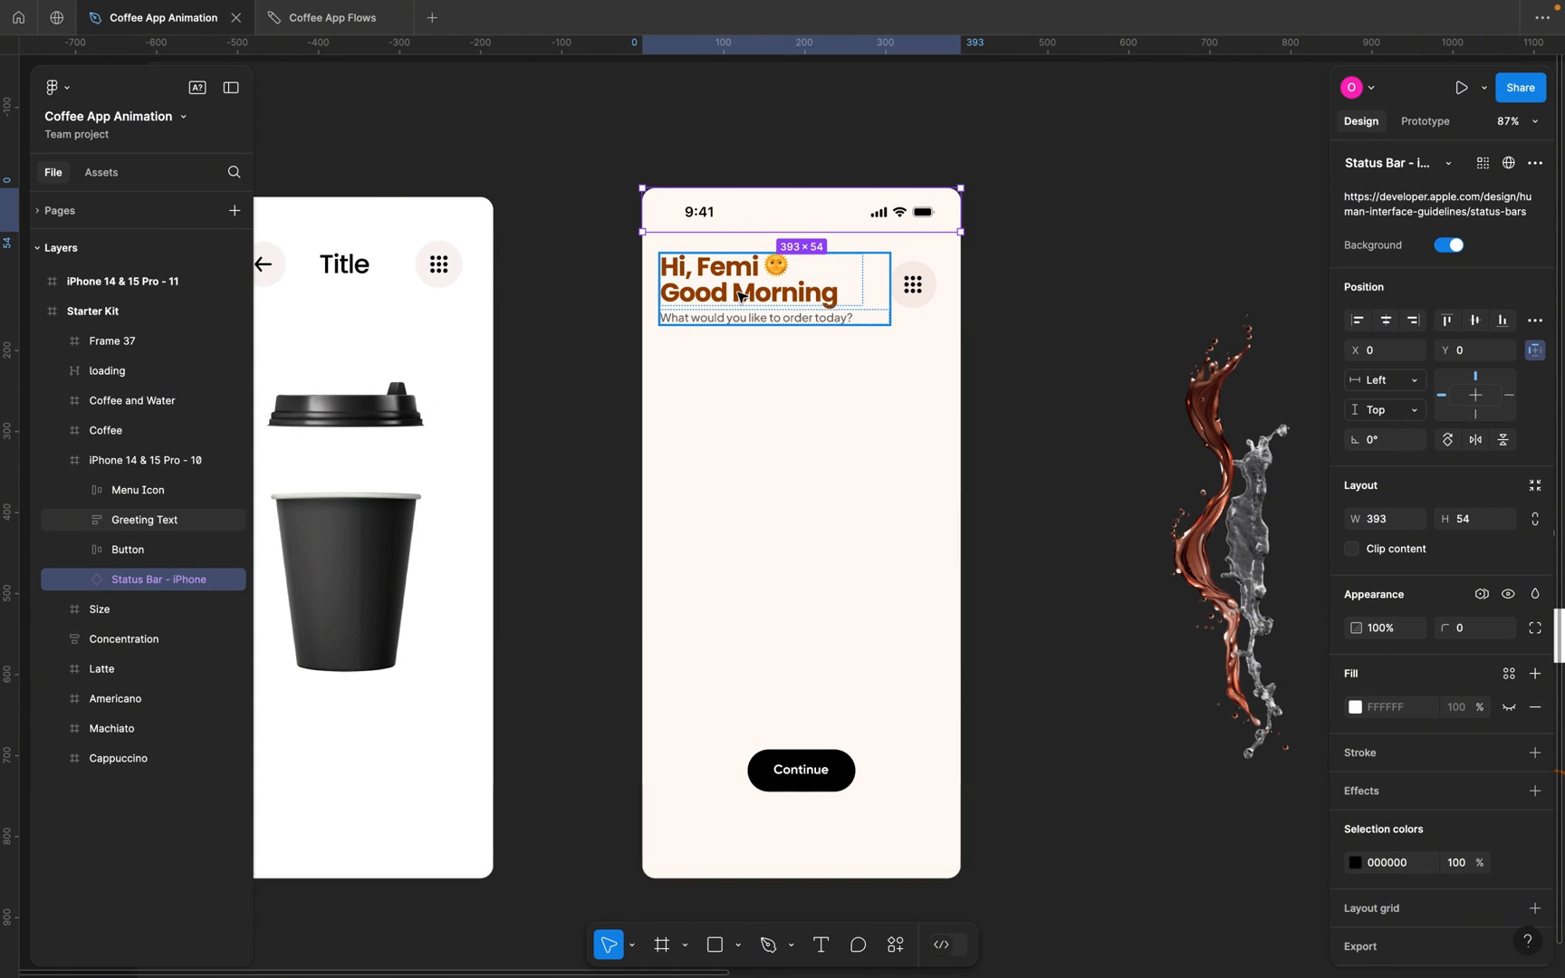
{"action": "left_click", "coordinate": [913, 285], "text": "shift"}
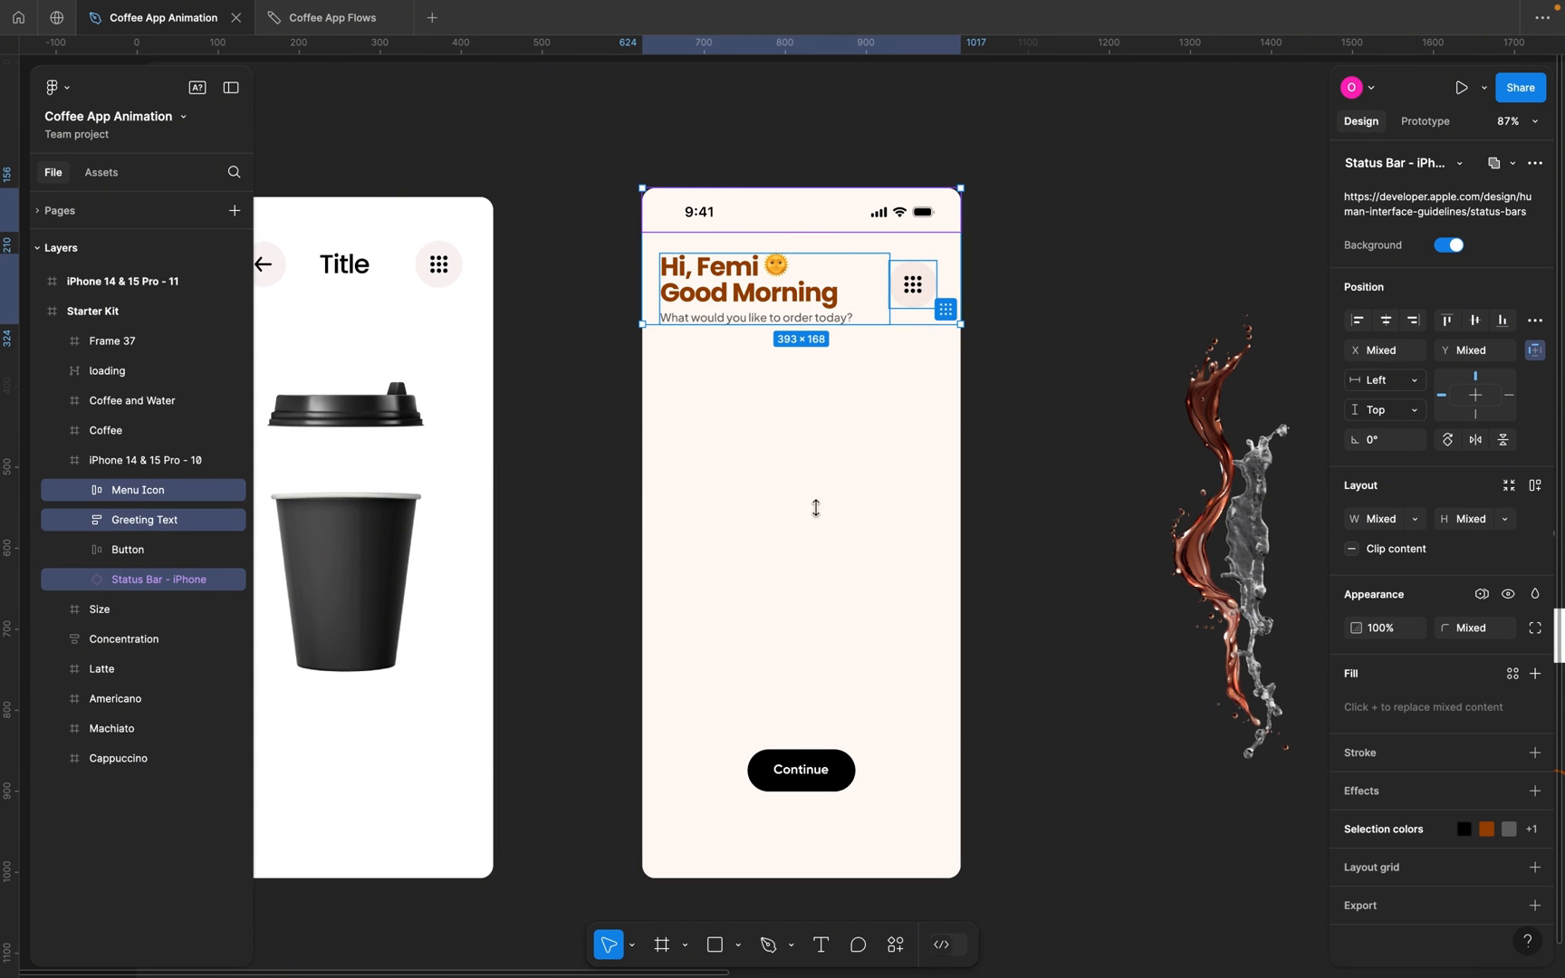
{"action": "left_click", "coordinate": [801, 770], "text": "shift"}
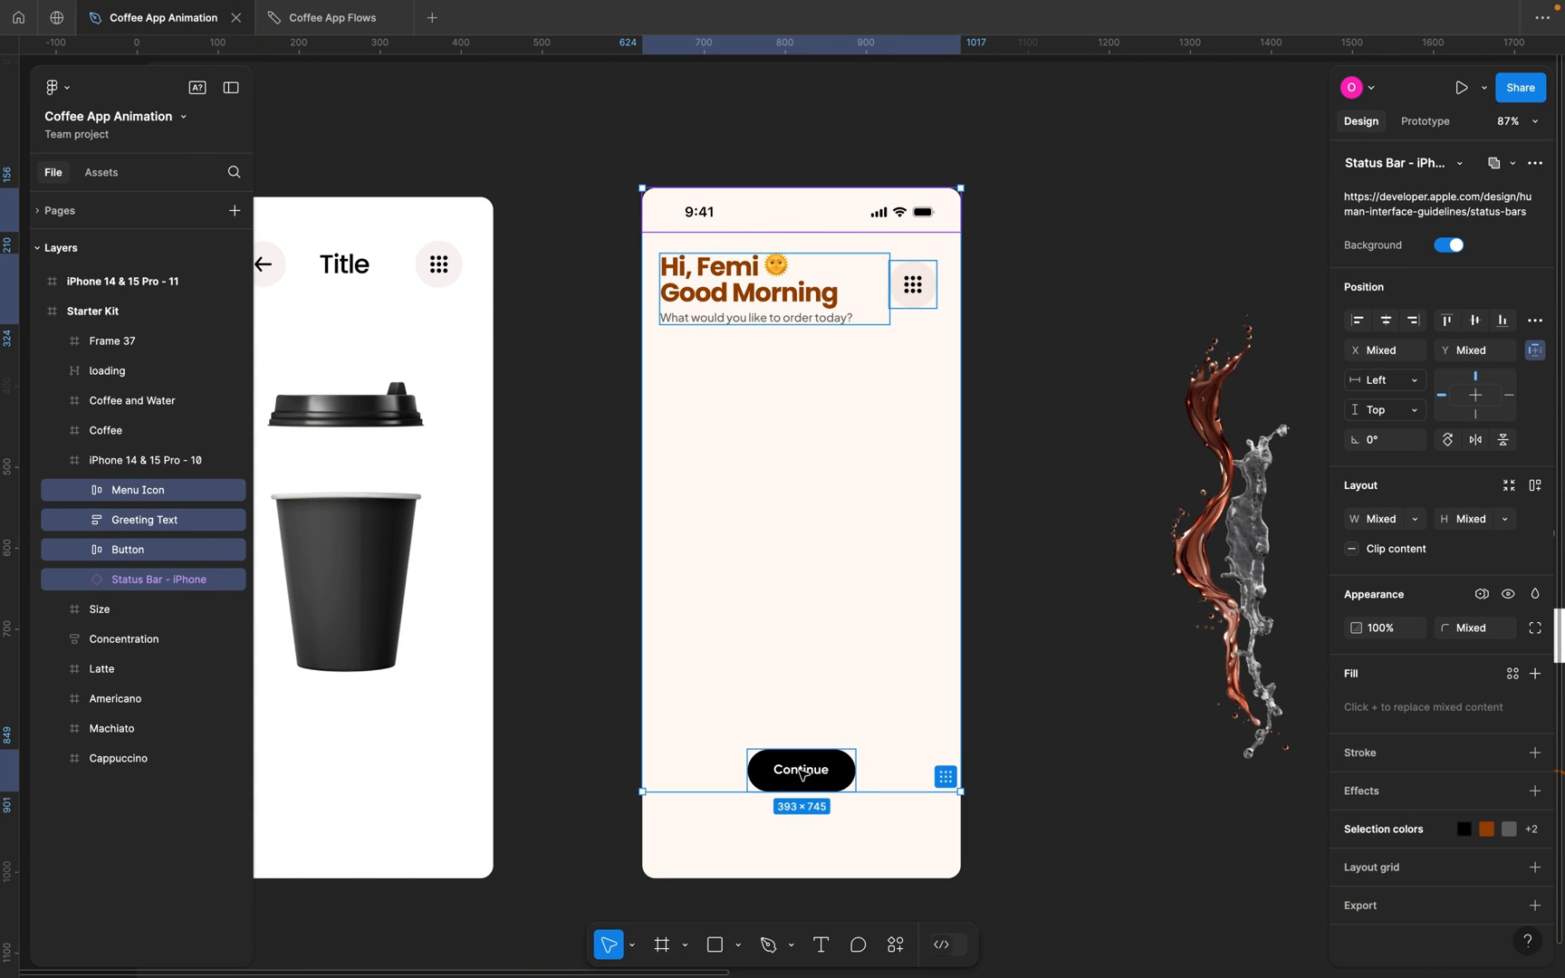
{"action": "scroll", "coordinate": [800, 775], "scroll_direction": "right", "scroll_amount": 20}
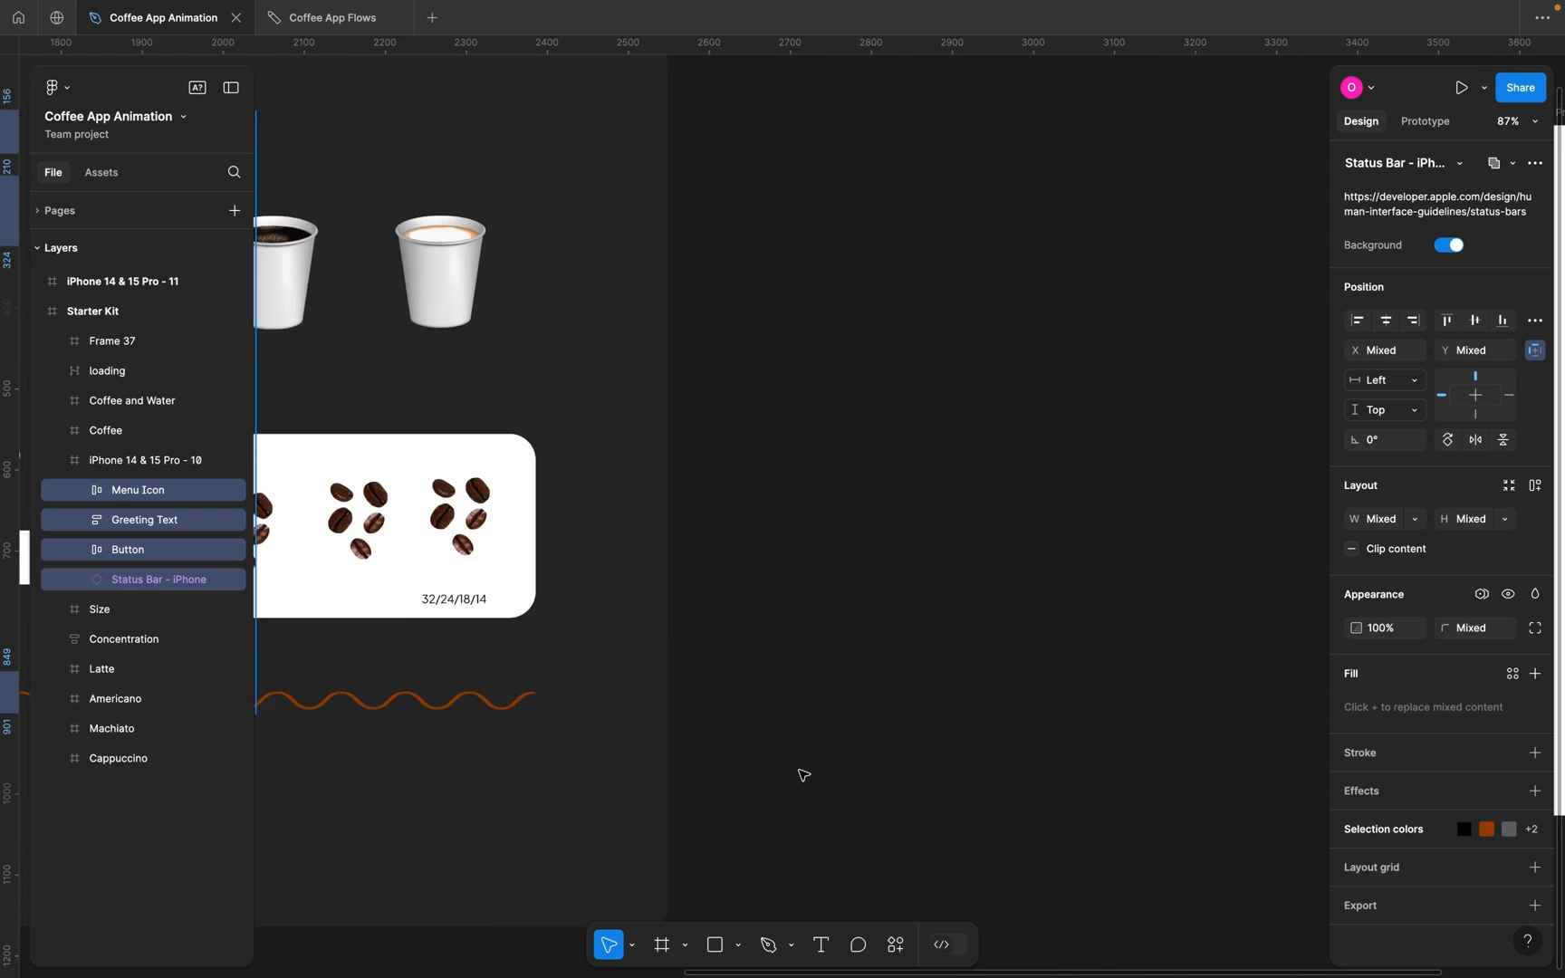
{"action": "scroll", "coordinate": [792, 728], "scroll_direction": "up", "scroll_amount": 1}
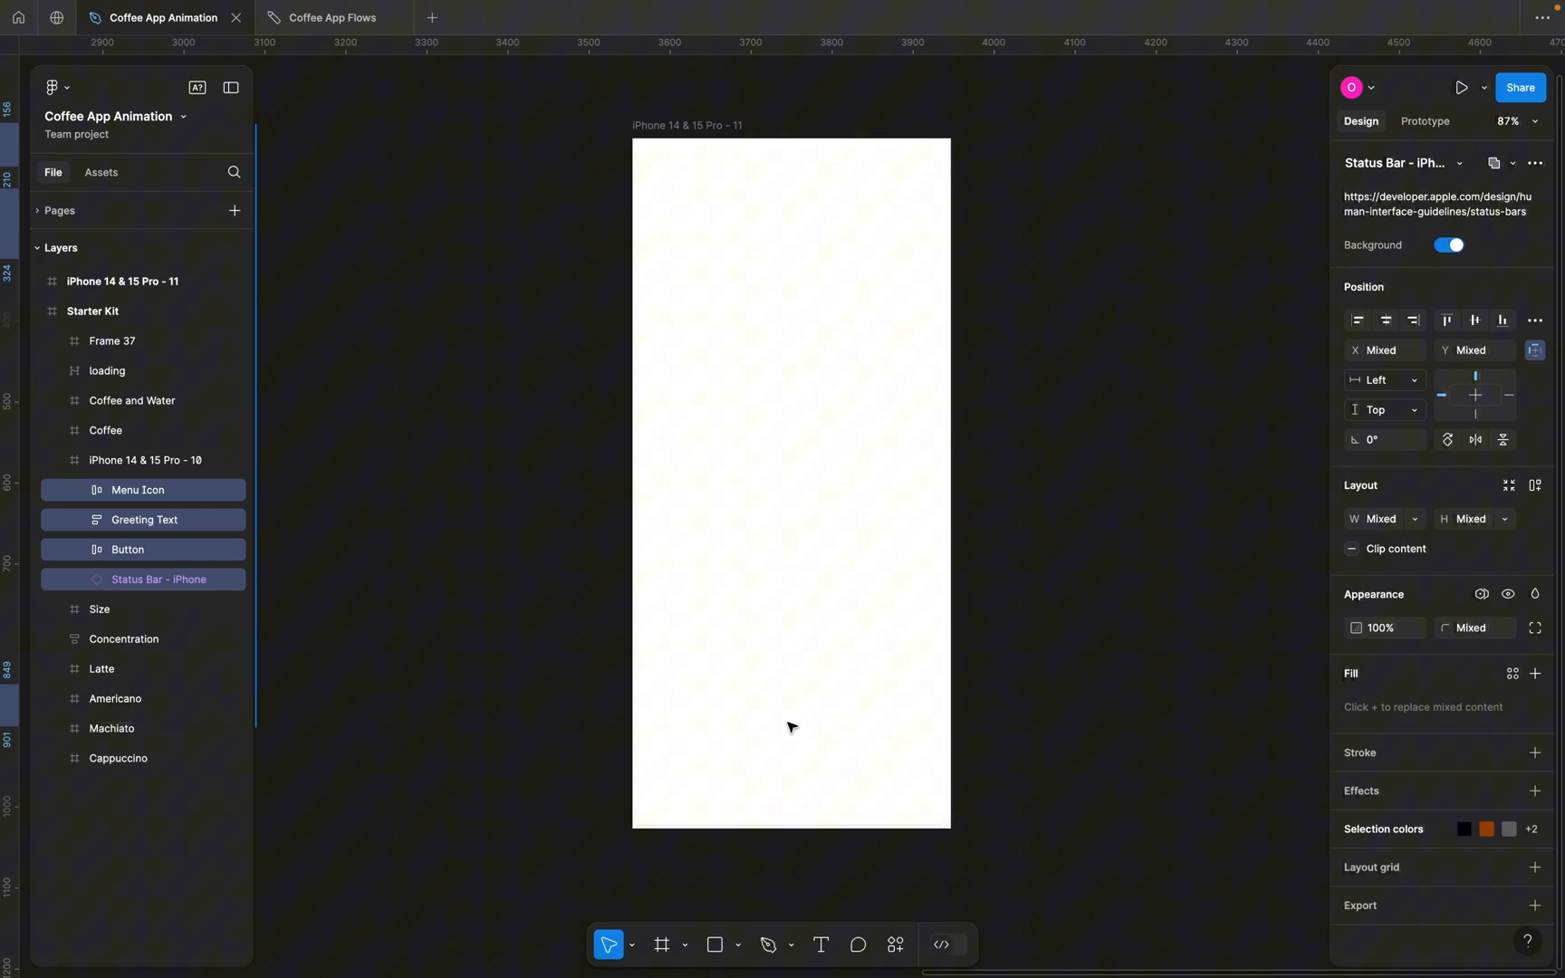
{"action": "left_click", "coordinate": [703, 138]}
{"action": "key", "text": "ctrl+v"}
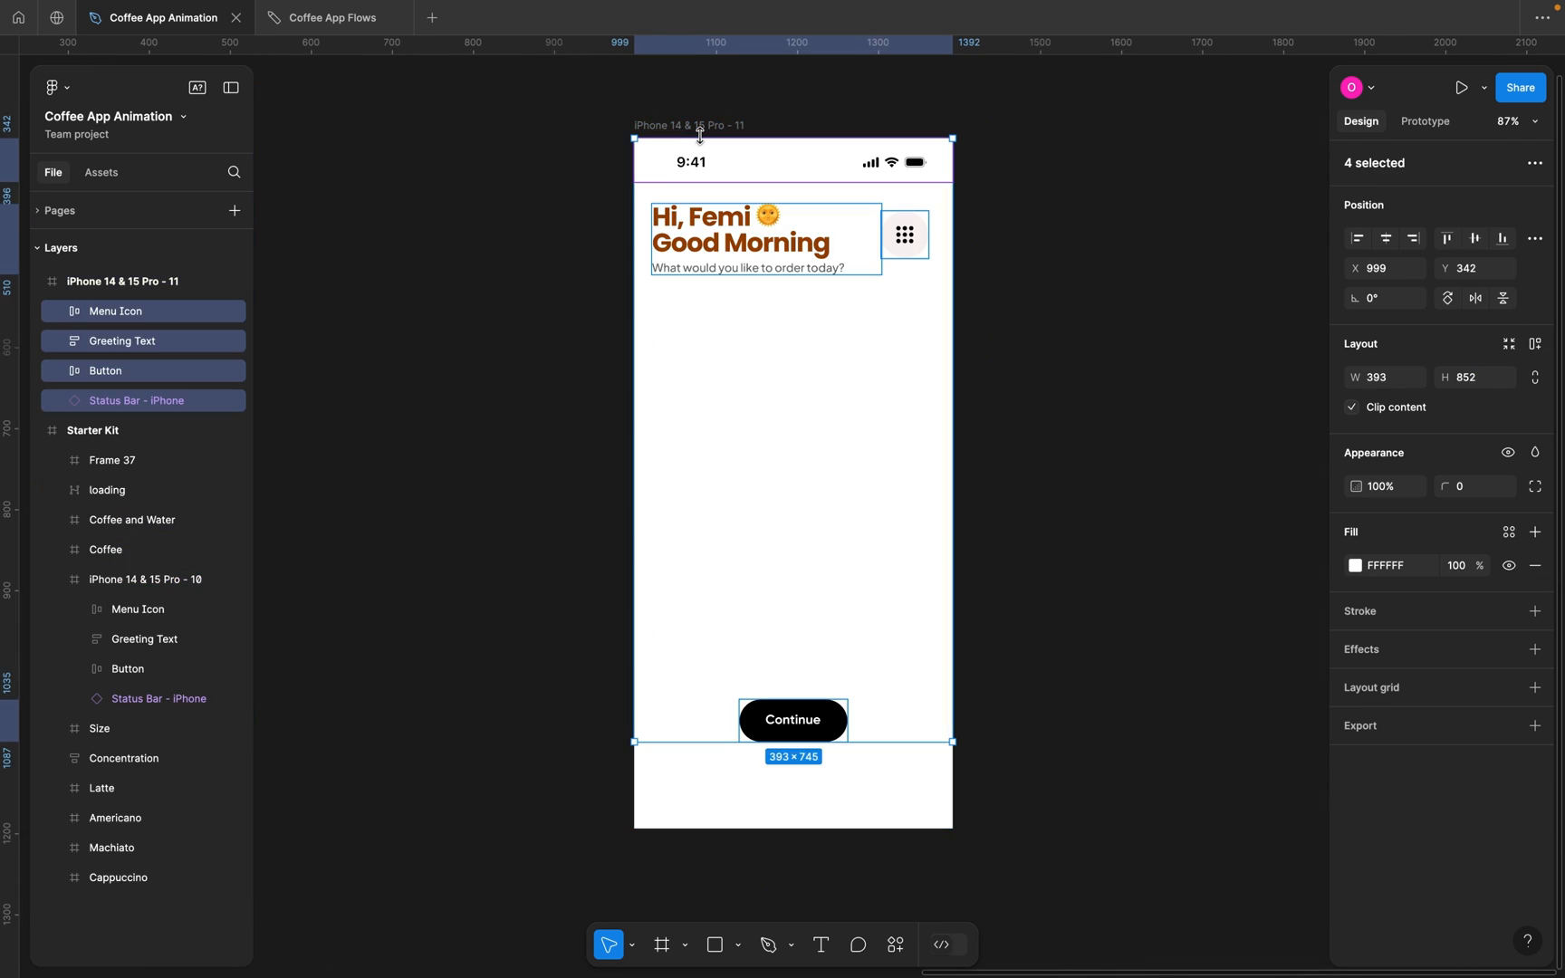
{"action": "left_click", "coordinate": [717, 317]}
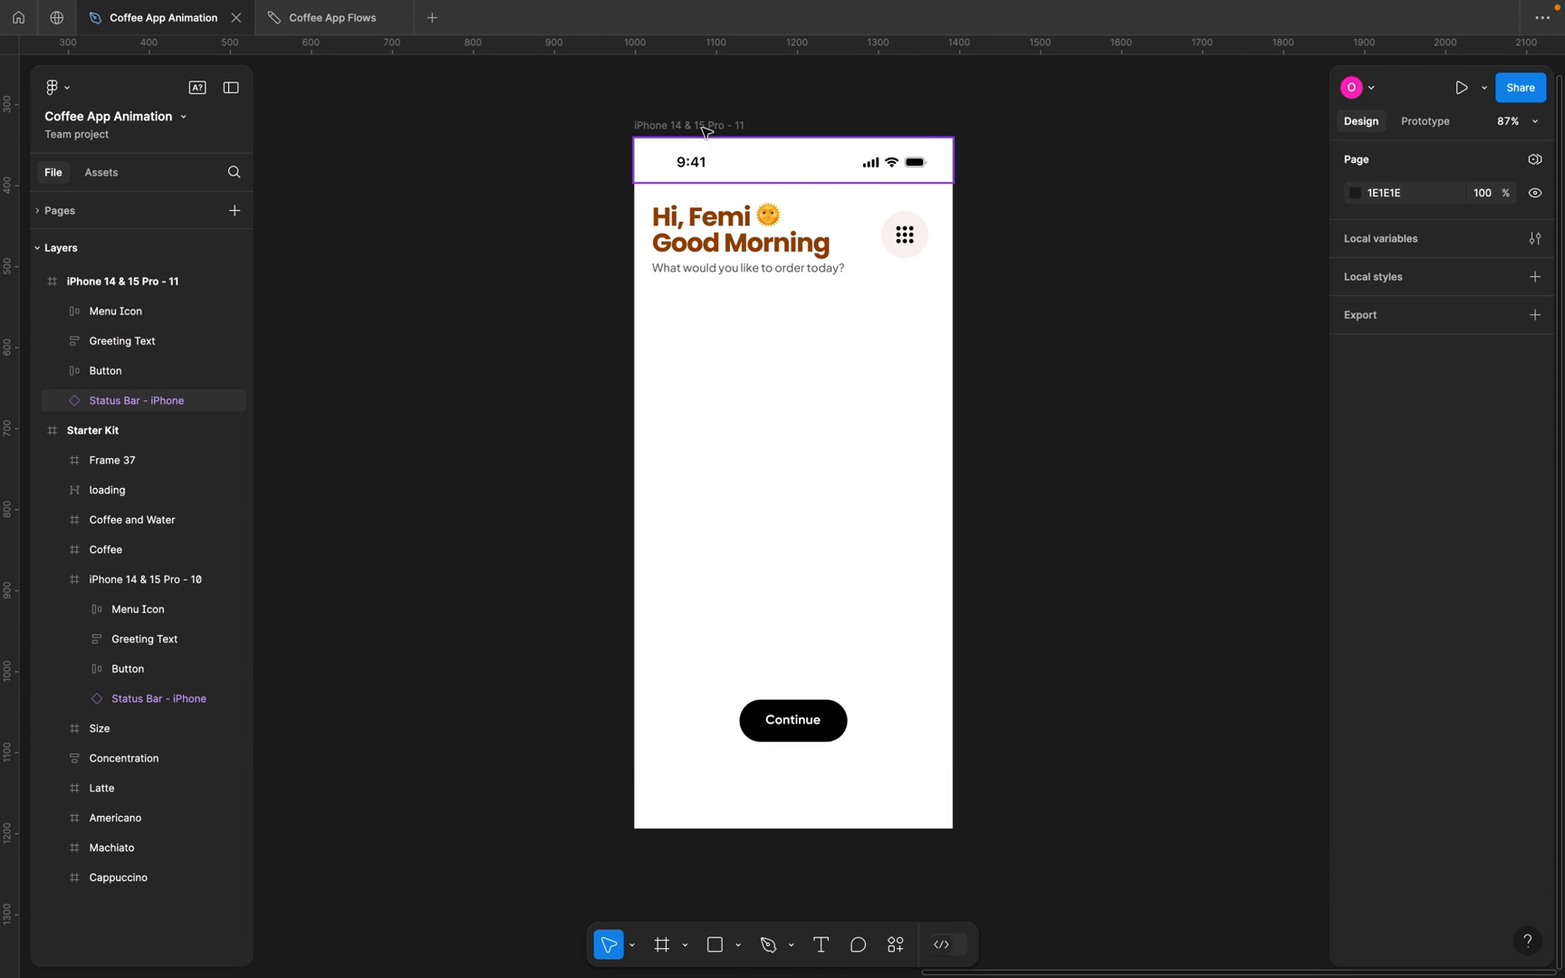
Copy the Starter Kit phone screen's fill colour and set the new iPhone frame's fill to FFF9F4.
{"action": "left_click", "coordinate": [700, 126]}
{"action": "scroll", "coordinate": [786, 322], "scroll_direction": "down", "scroll_amount": 5}
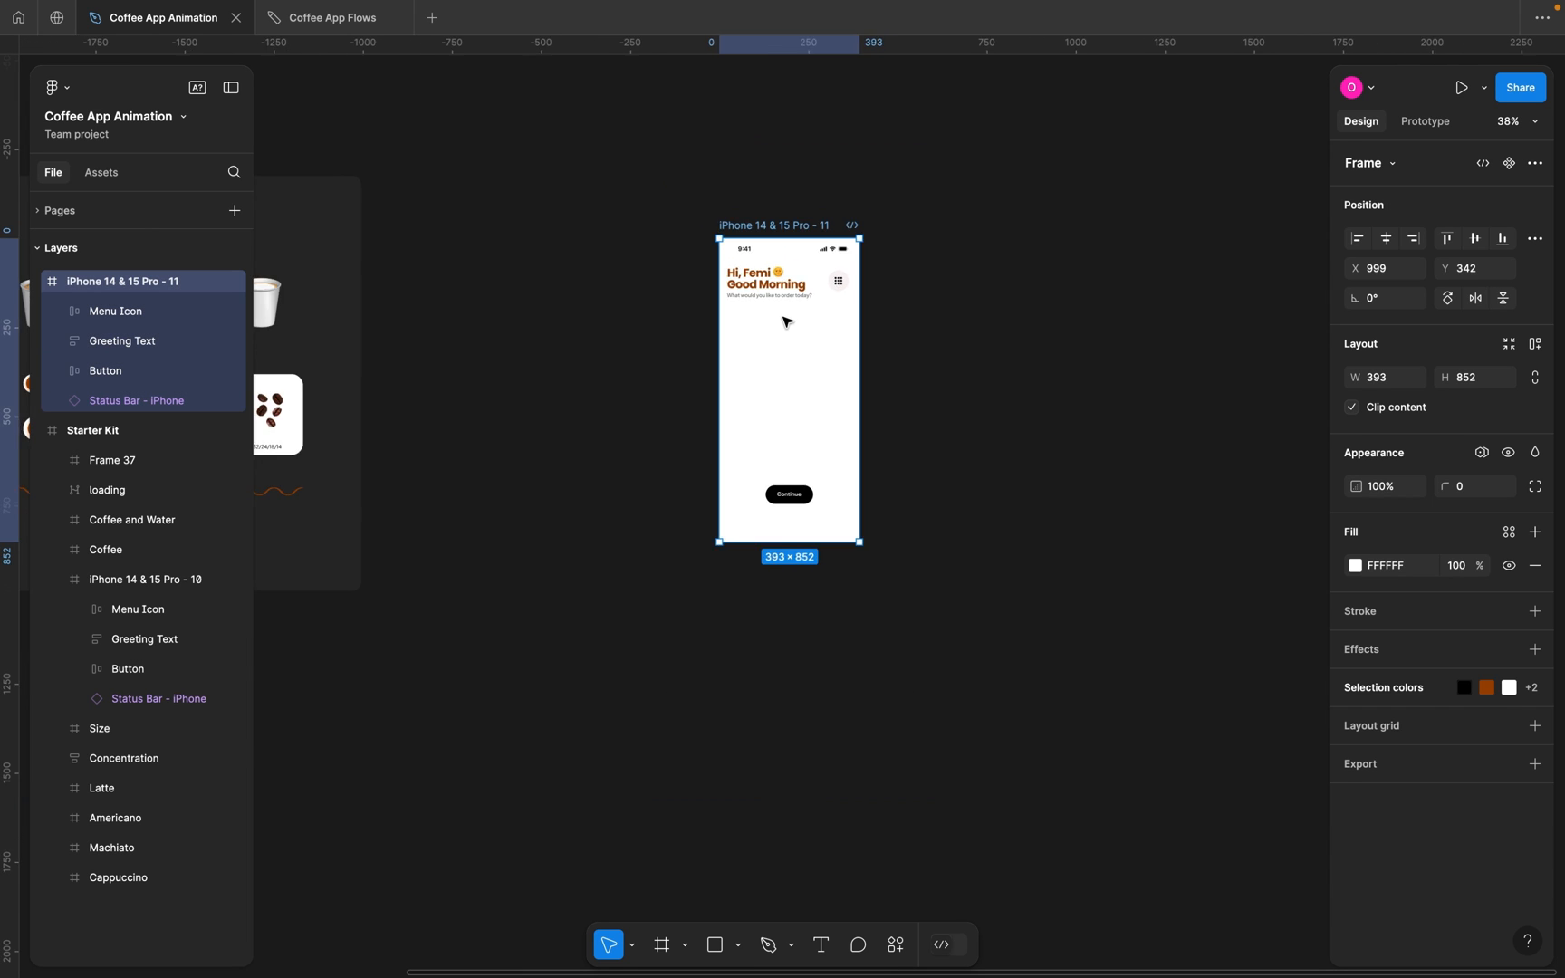
{"action": "left_click", "coordinate": [519, 249]}
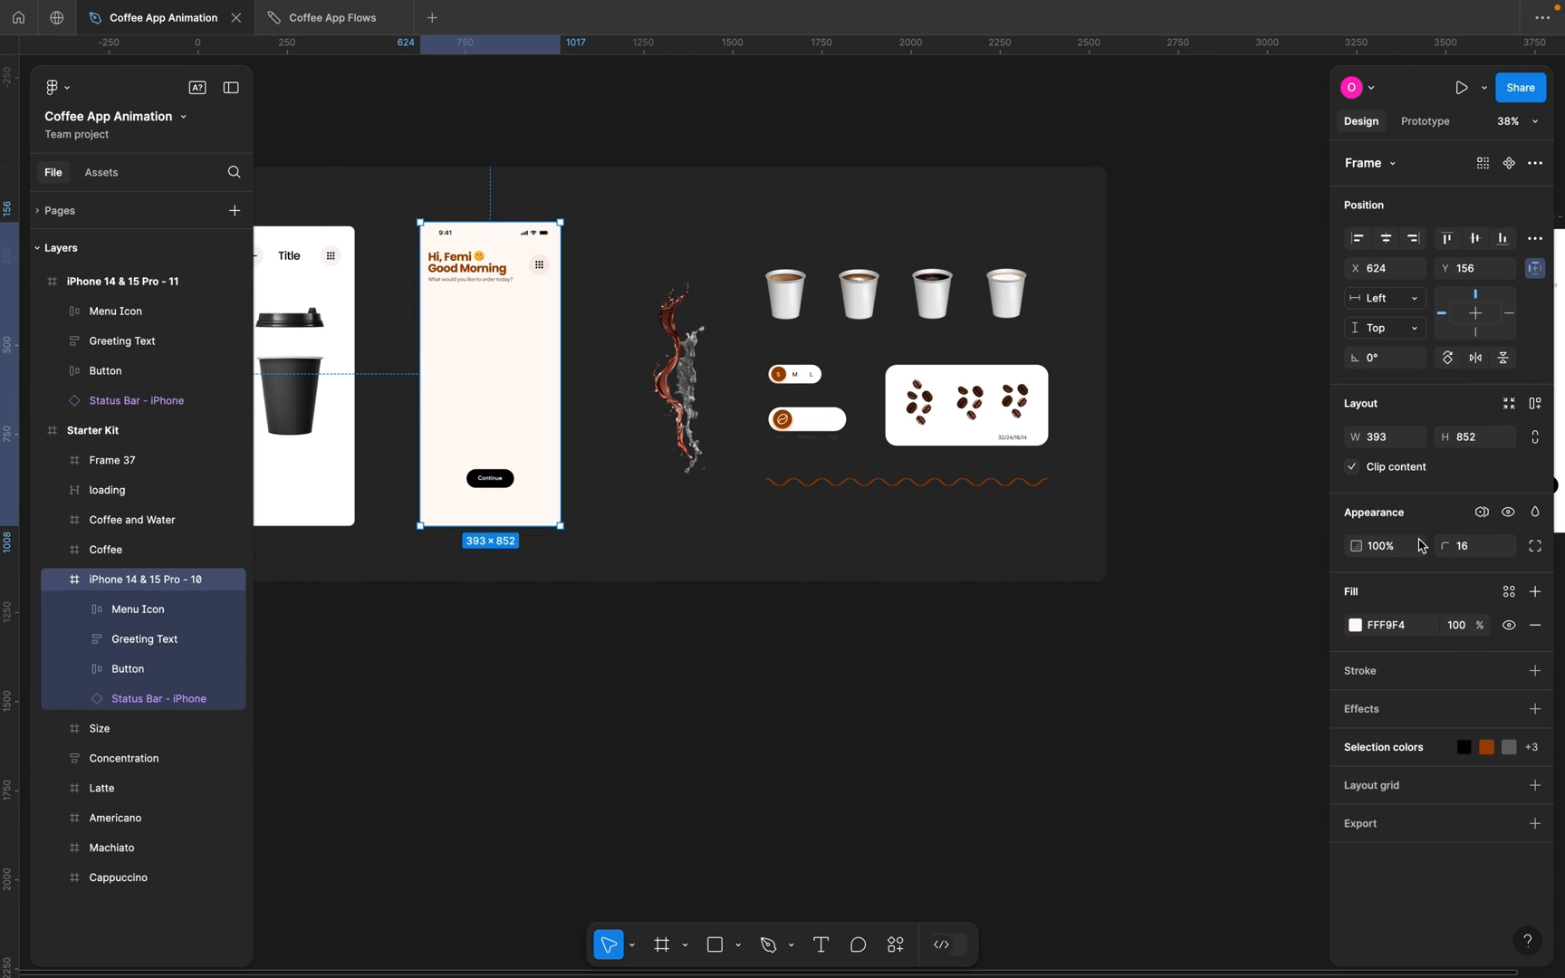
{"action": "left_click", "coordinate": [1395, 625]}
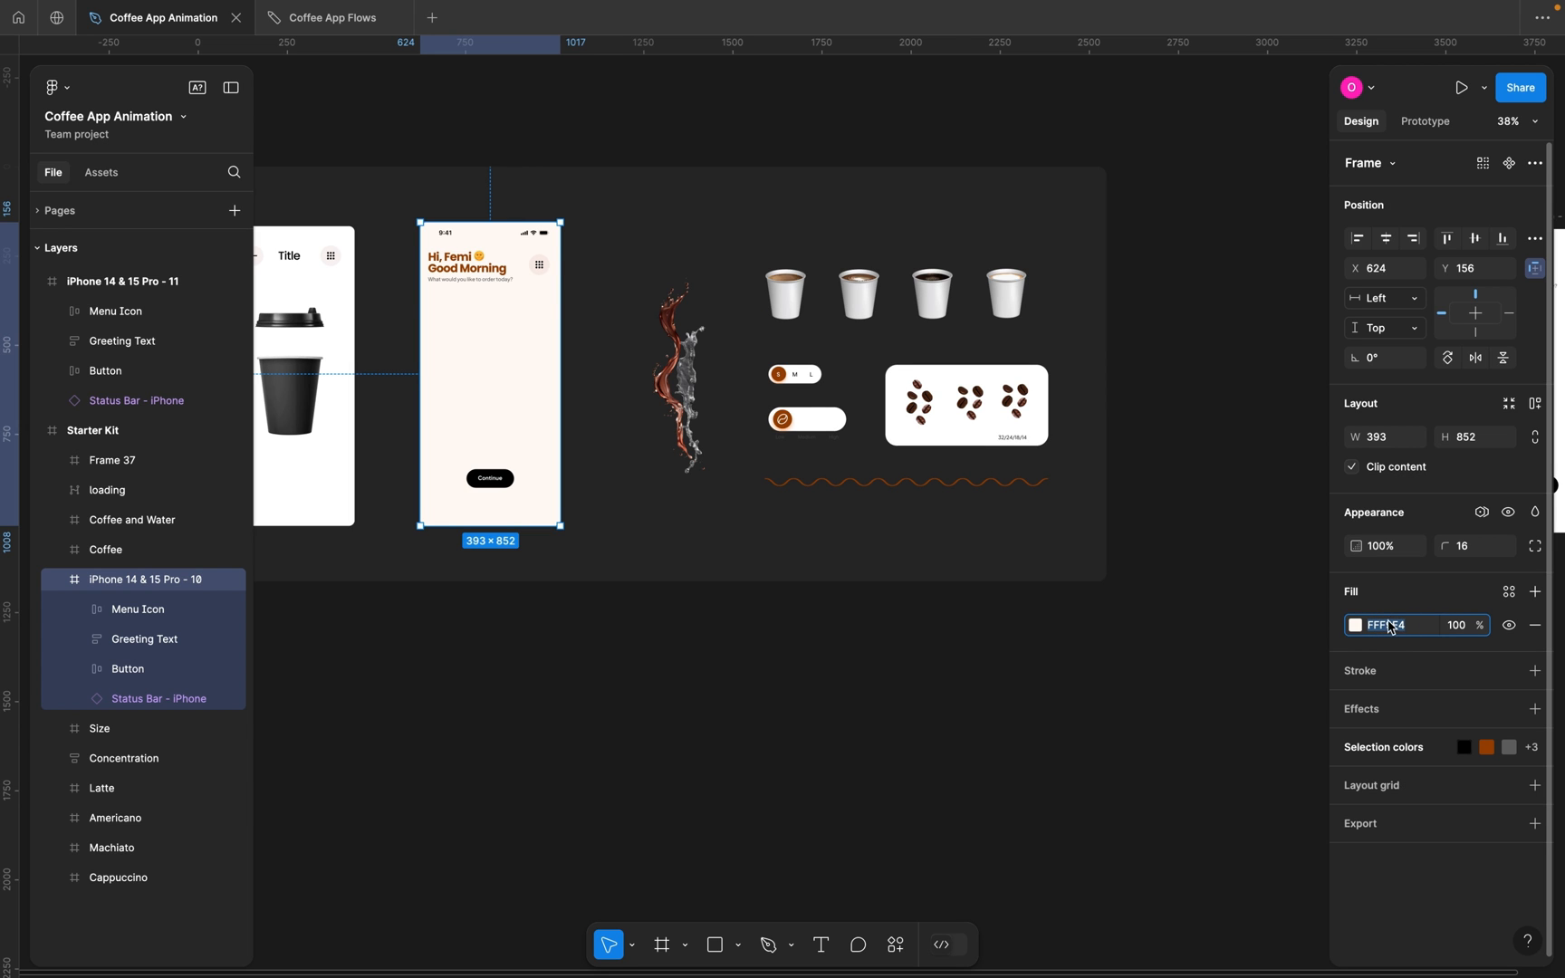
{"action": "scroll", "coordinate": [1111, 569], "scroll_direction": "right", "scroll_amount": 10}
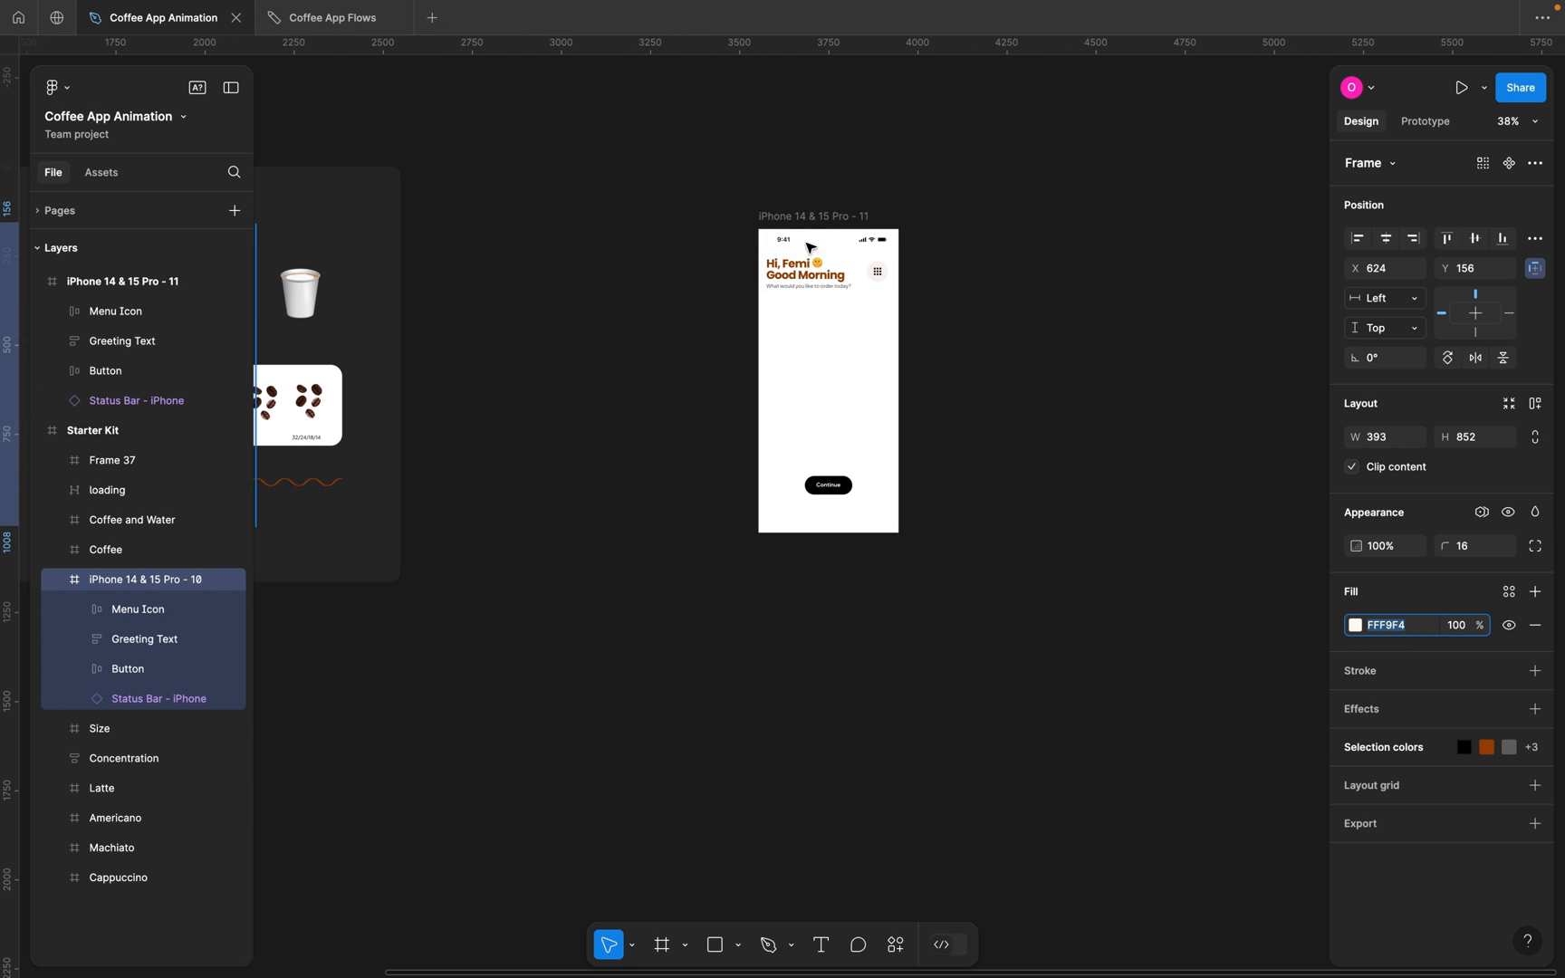
{"action": "left_click", "coordinate": [803, 223]}
{"action": "key", "text": "shift+2"}
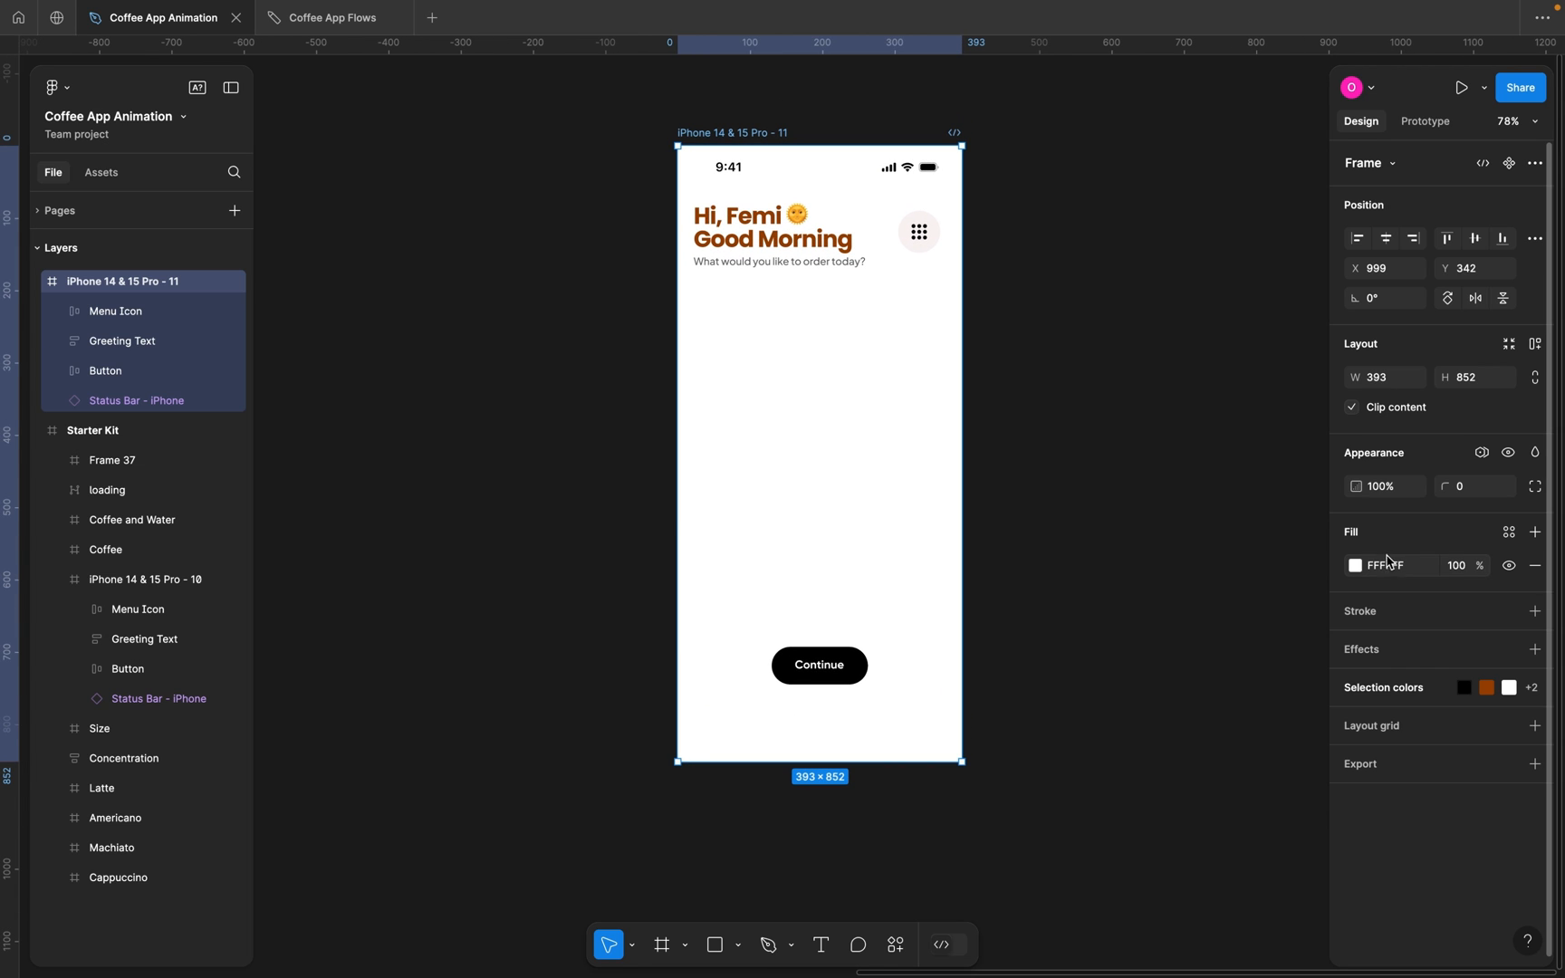
{"action": "type", "text": "FFF9F4"}
{"action": "key", "text": "Return"}
Adjust the new iPhone frame's fill to the slightly deeper peach FFF1E5.
{"action": "left_click", "coordinate": [1356, 566]}
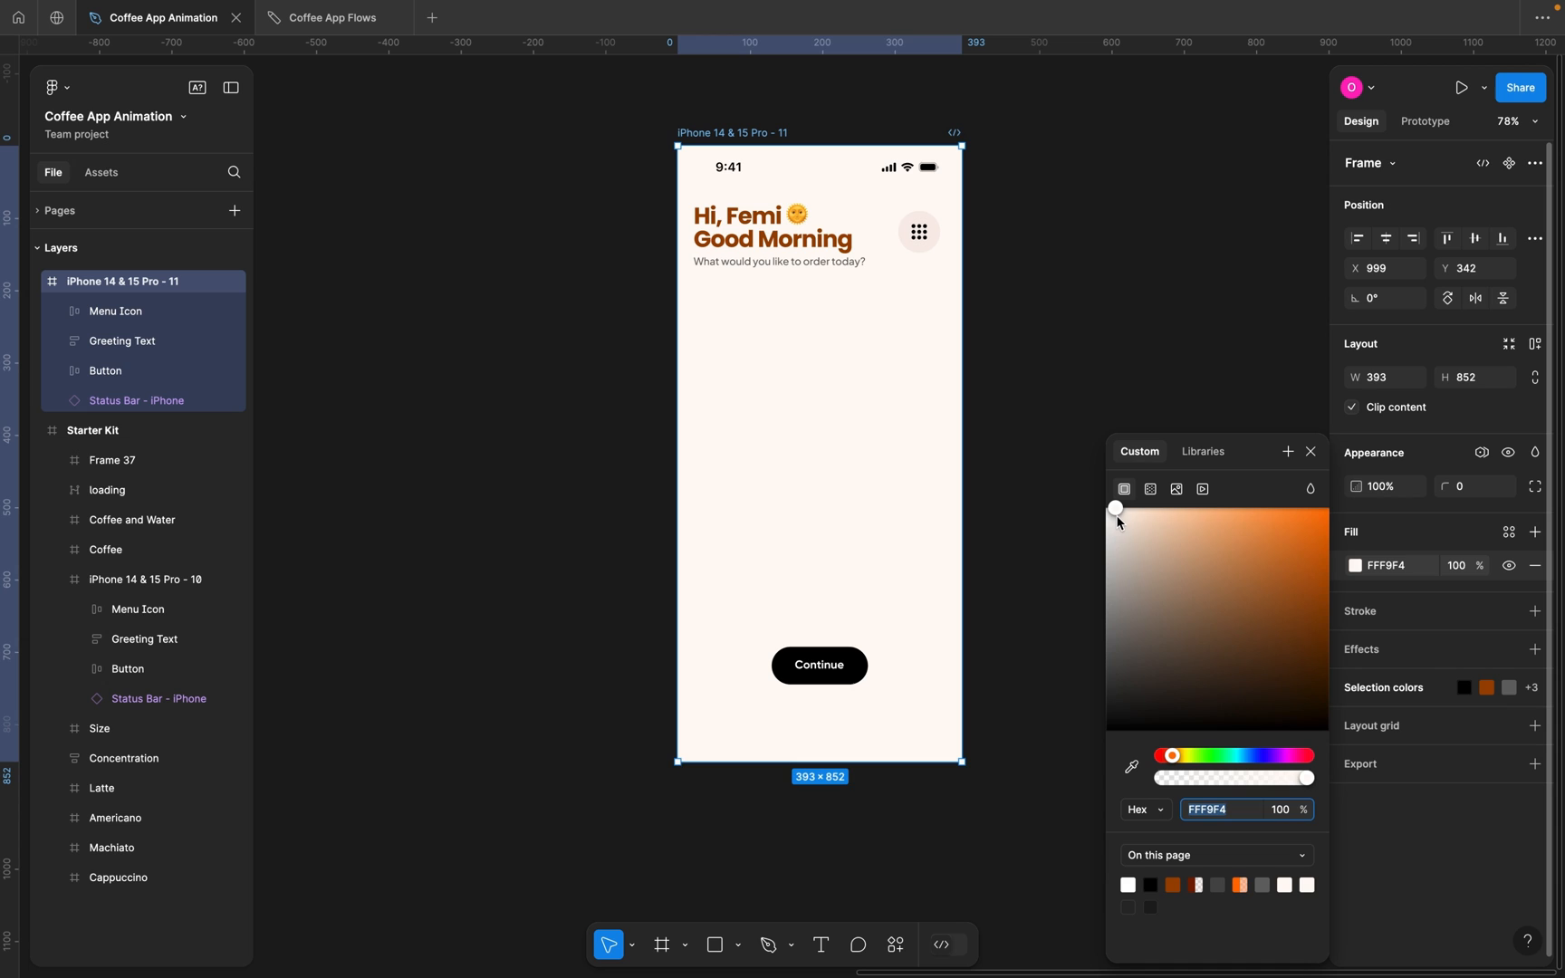
{"action": "left_click_drag", "start_coordinate": [1117, 518], "coordinate": [1128, 507]}
{"action": "left_click", "coordinate": [1311, 452]}
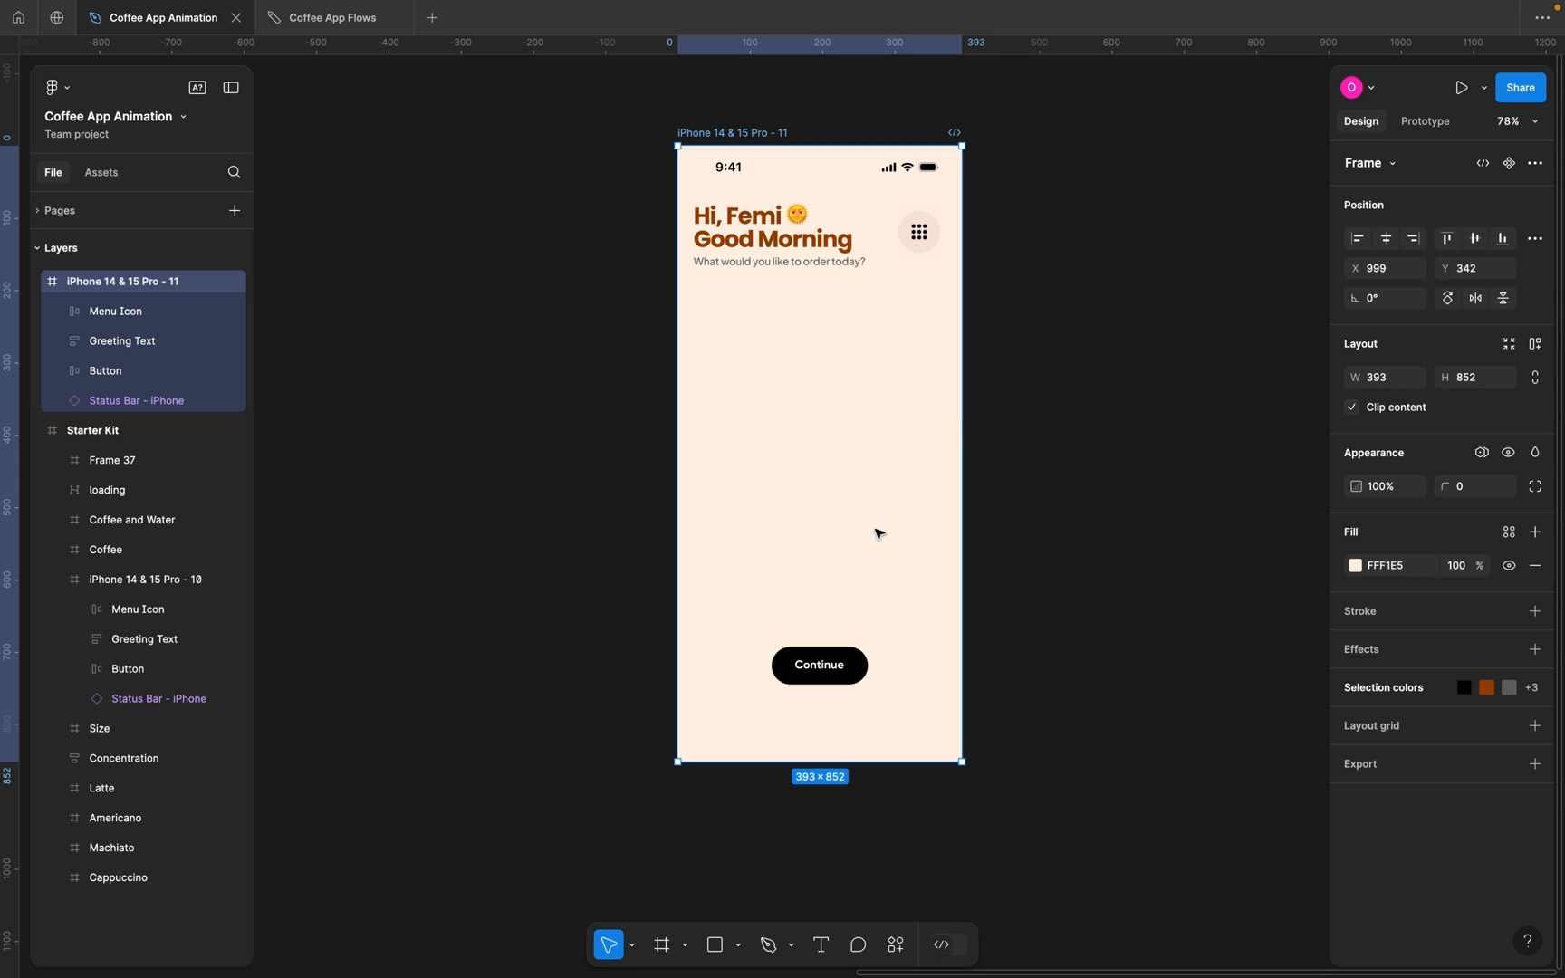
Duplicate the Cappuccino, Machiato, Americano and Latte cup frames from the Starter Kit and place the copies centred above the new iPhone frame.
{"action": "scroll", "coordinate": [739, 368], "scroll_direction": "down", "scroll_amount": 5}
{"action": "scroll", "coordinate": [739, 368], "scroll_direction": "left", "scroll_amount": 5}
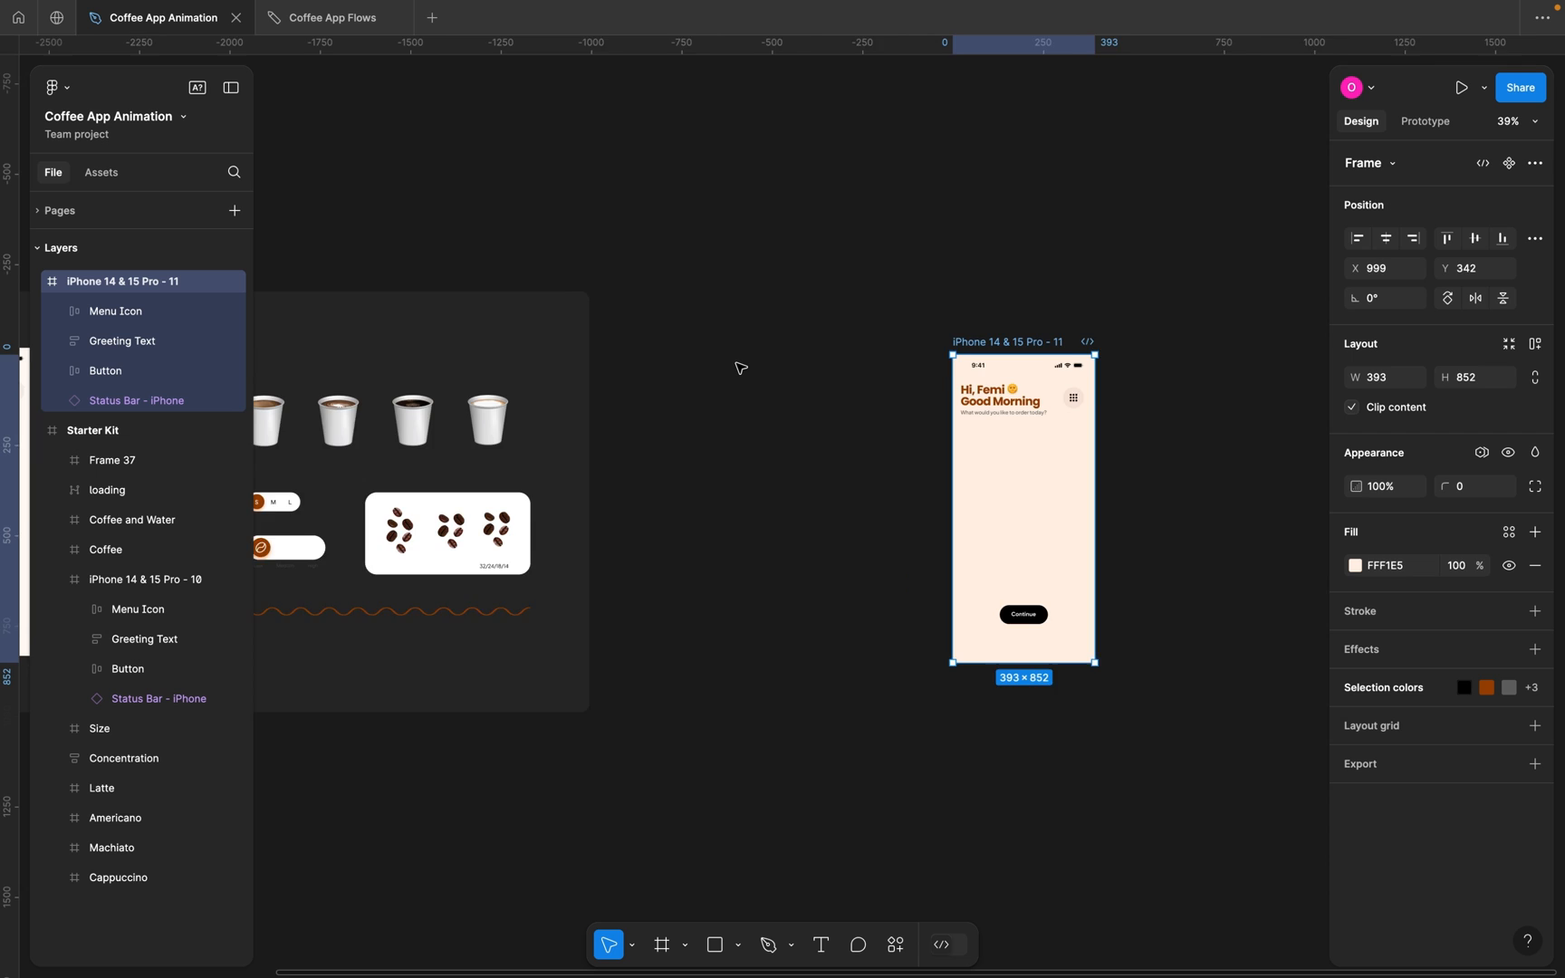
{"action": "scroll", "coordinate": [740, 368], "scroll_direction": "left", "scroll_amount": 2}
{"action": "left_click_drag", "start_coordinate": [802, 376], "coordinate": [429, 430]}
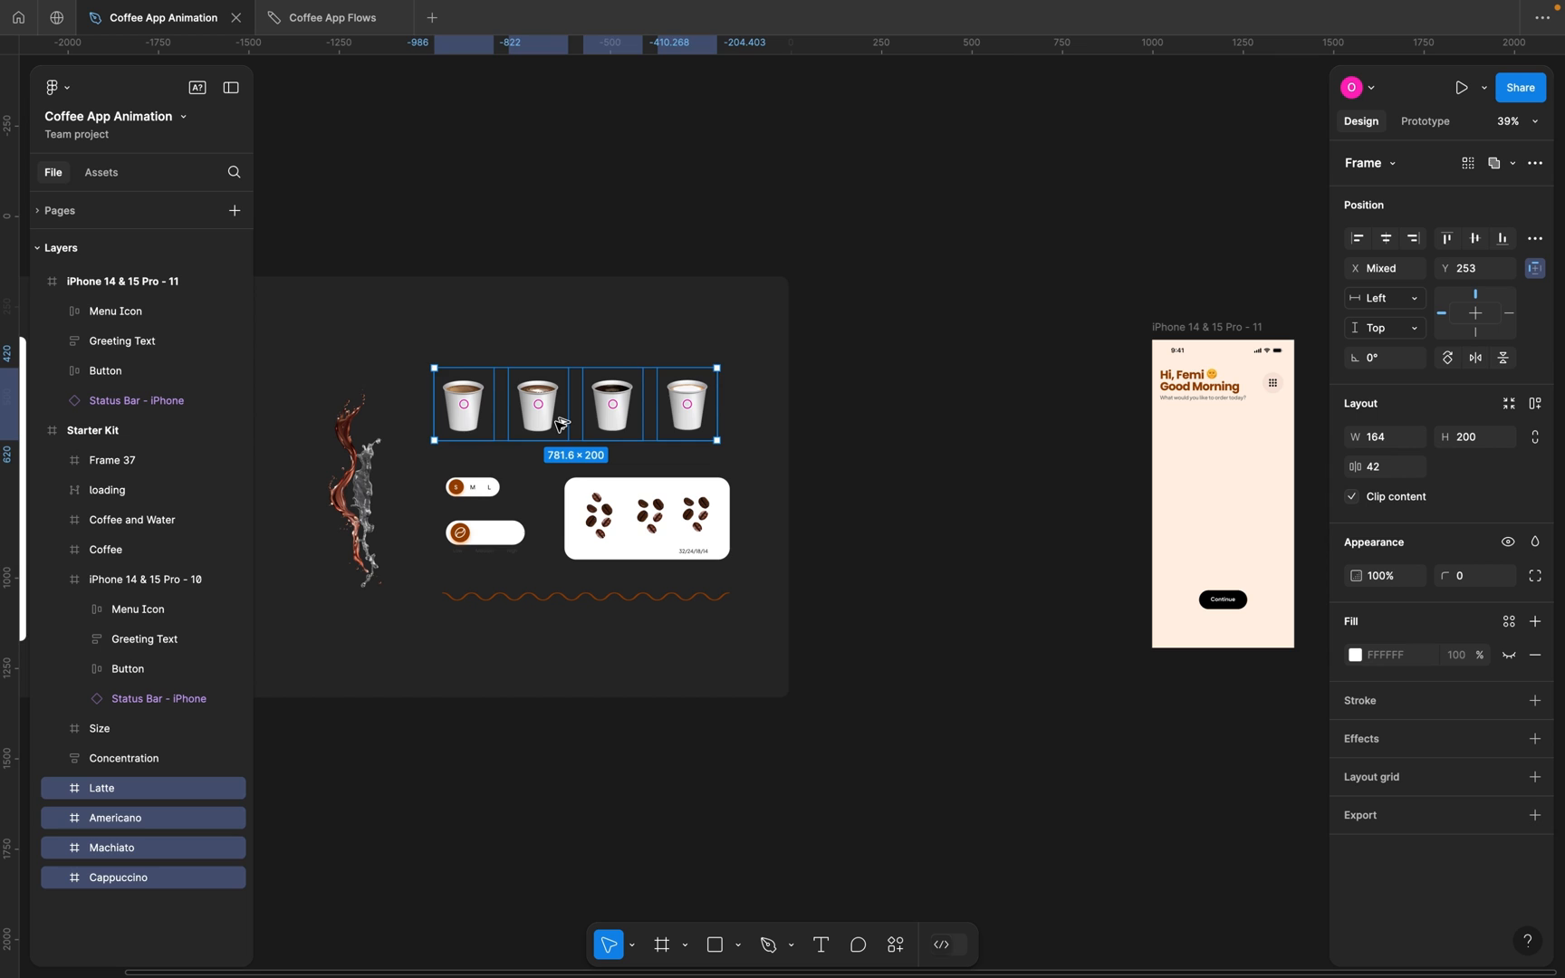
{"action": "left_click_drag", "start_coordinate": [562, 423], "coordinate": [1170, 271]}
{"action": "scroll", "coordinate": [1170, 269], "scroll_direction": "right", "scroll_amount": 5}
{"action": "scroll", "coordinate": [1170, 269], "scroll_direction": "up", "scroll_amount": 2}
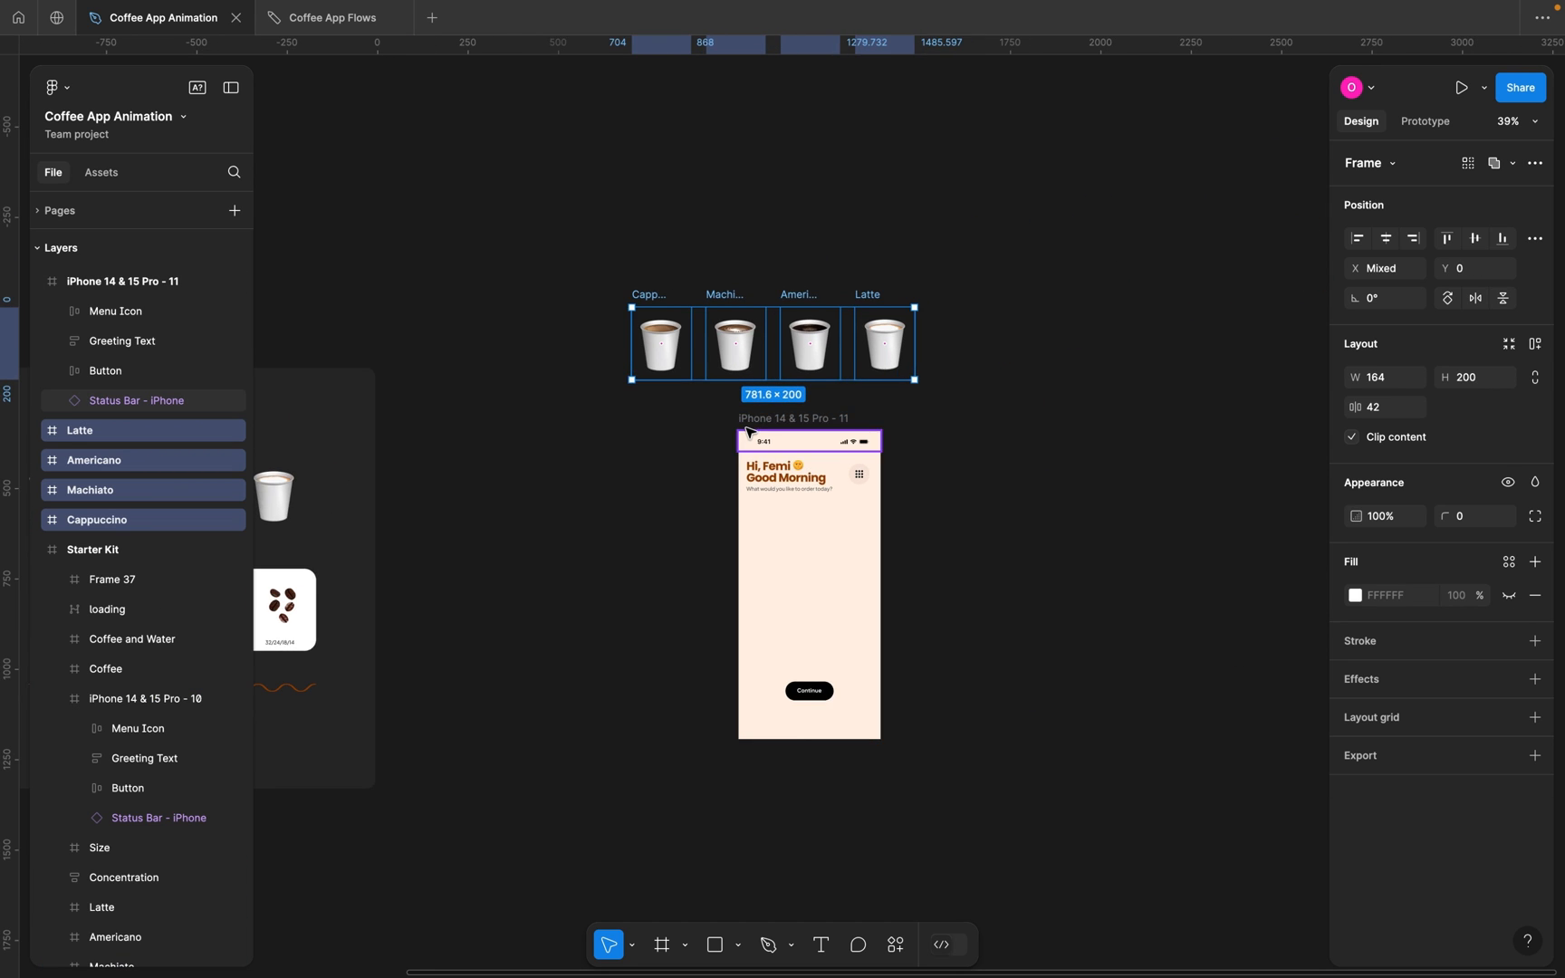
{"action": "scroll", "coordinate": [747, 432], "scroll_direction": "up", "scroll_amount": 3, "text": "ctrl"}
{"action": "left_click_drag", "start_coordinate": [824, 331], "coordinate": [870, 313]}
{"action": "scroll", "coordinate": [871, 313], "scroll_direction": "up", "scroll_amount": 6, "text": "ctrl"}
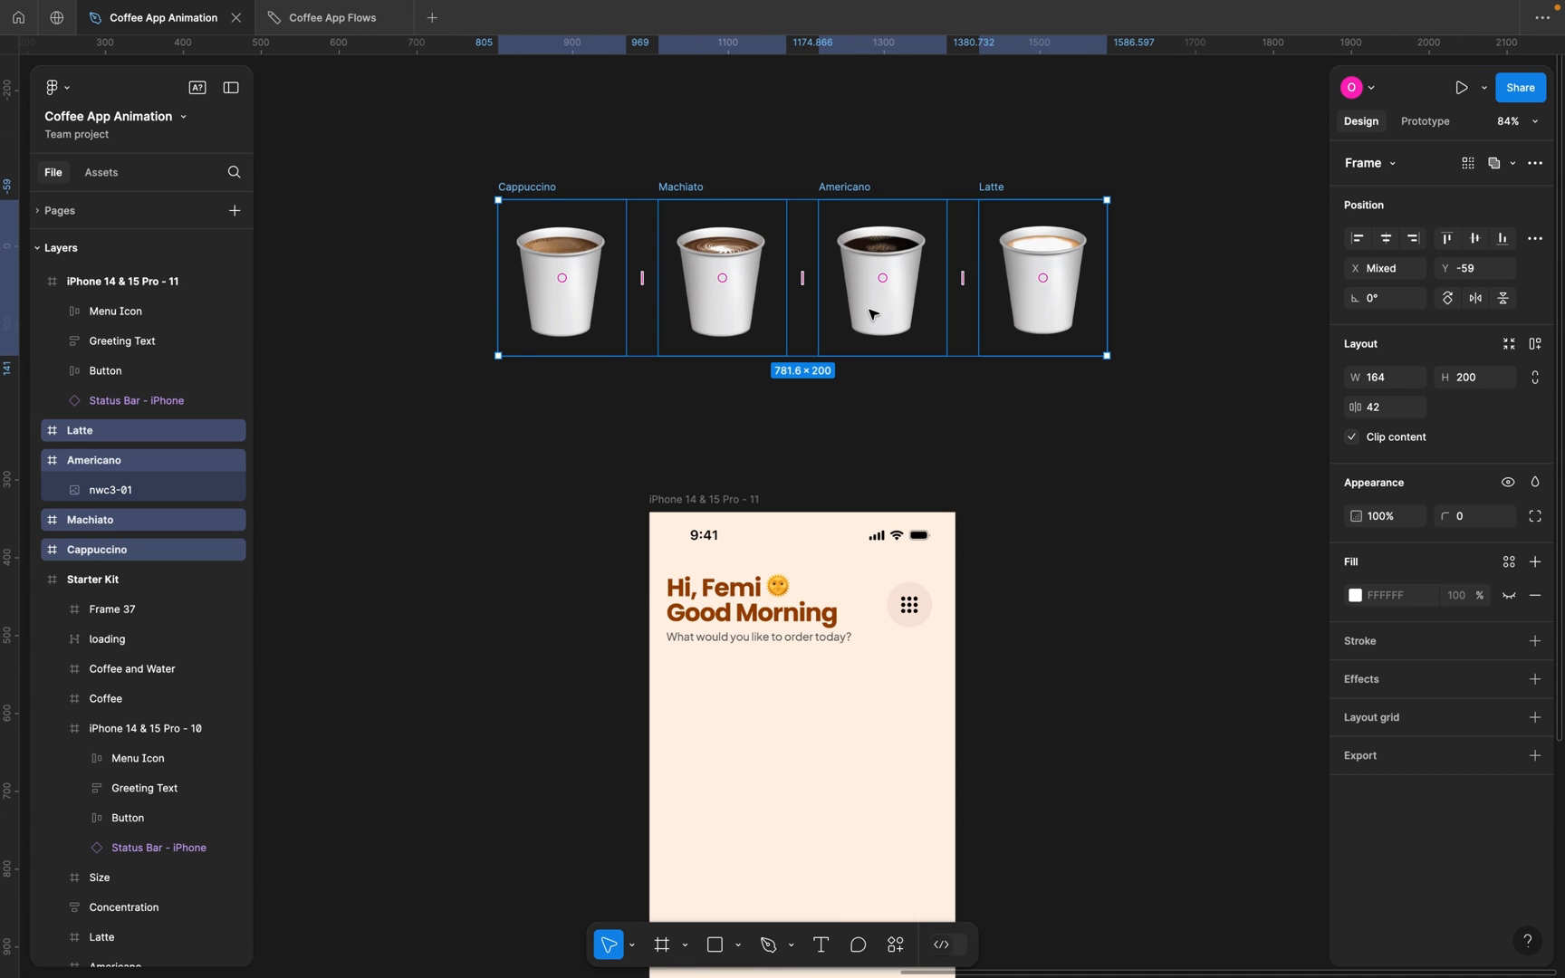
View the reference coffee app post on LinkedIn in the browser, return to the design file and clear the selection.
{"action": "key", "text": "ctrl+Right"}
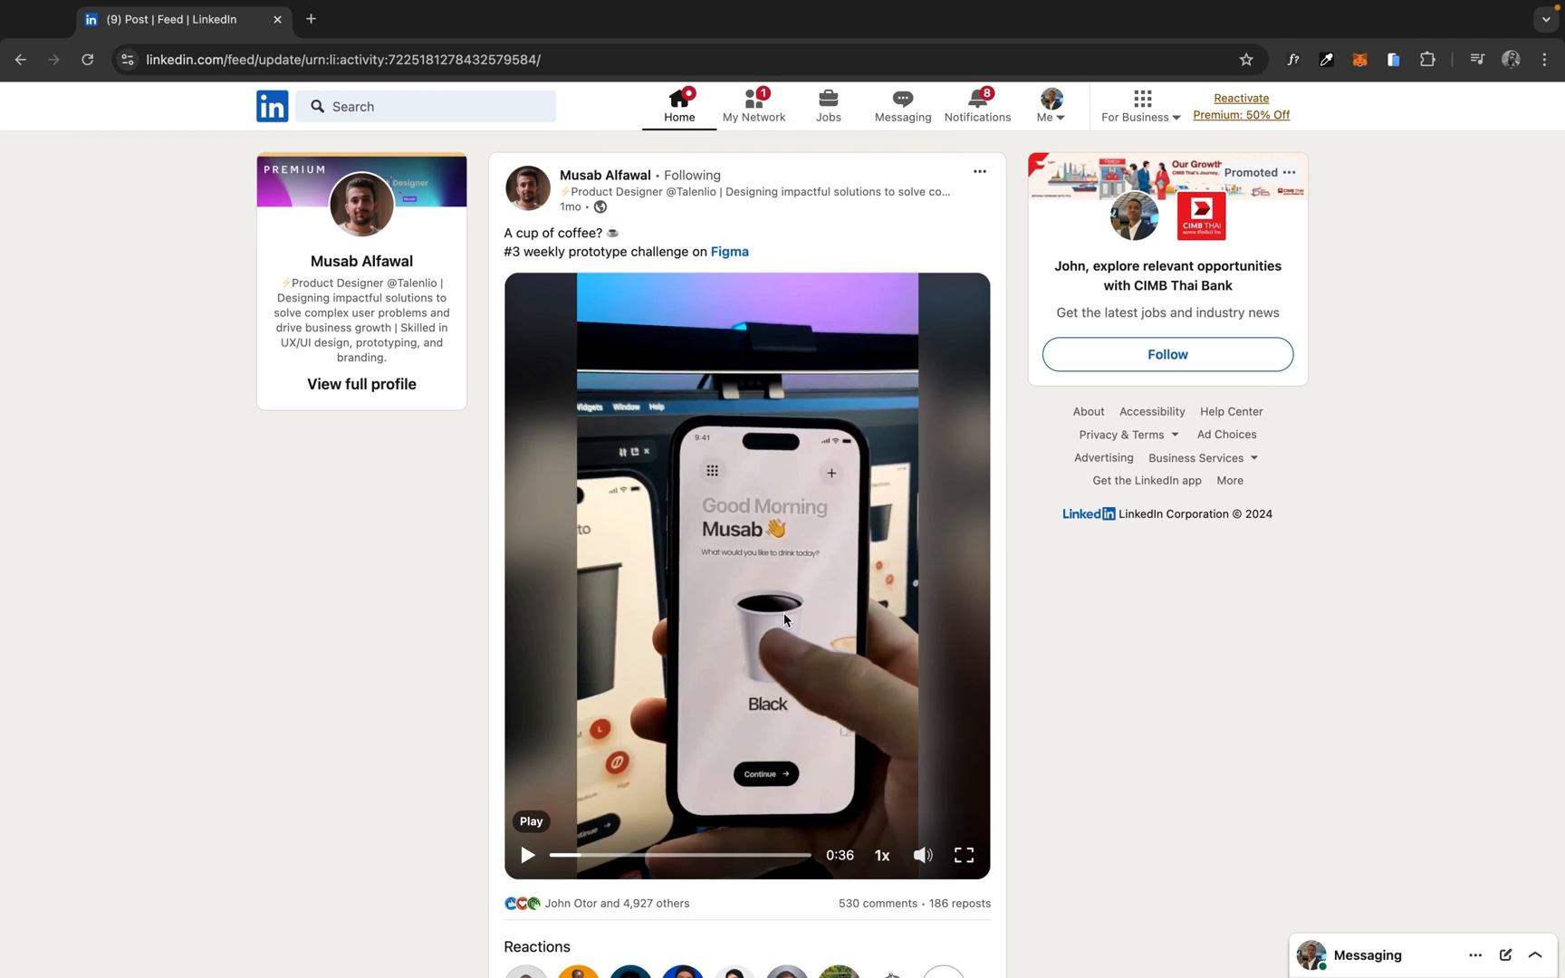
{"action": "key", "text": "ctrl+Left"}
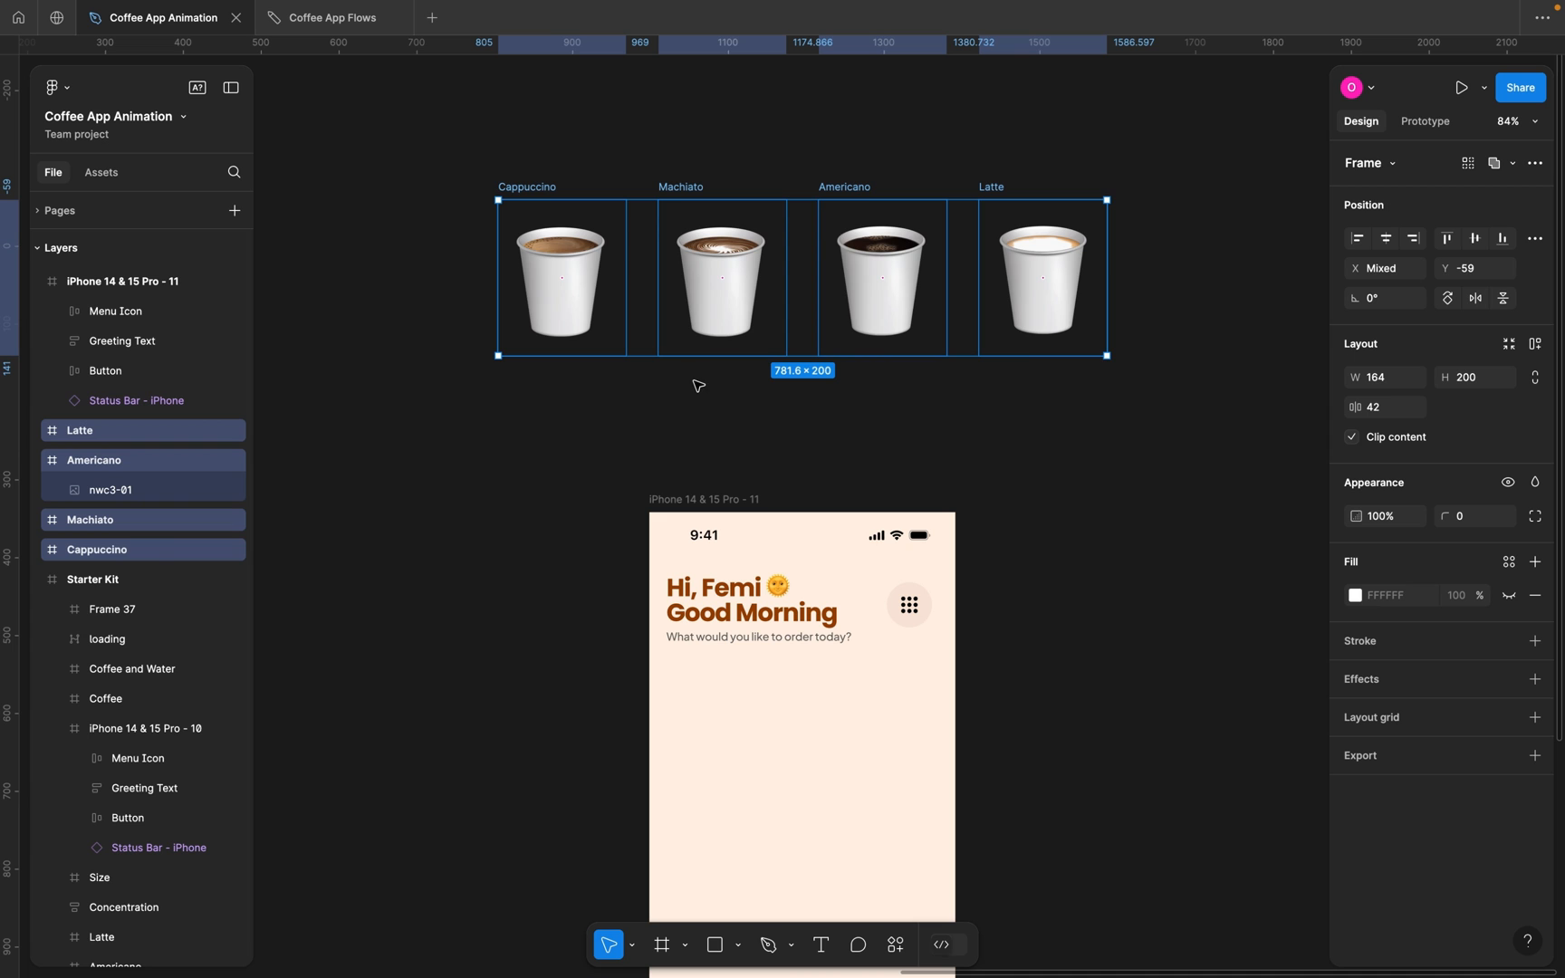
{"action": "left_click", "coordinate": [593, 396]}
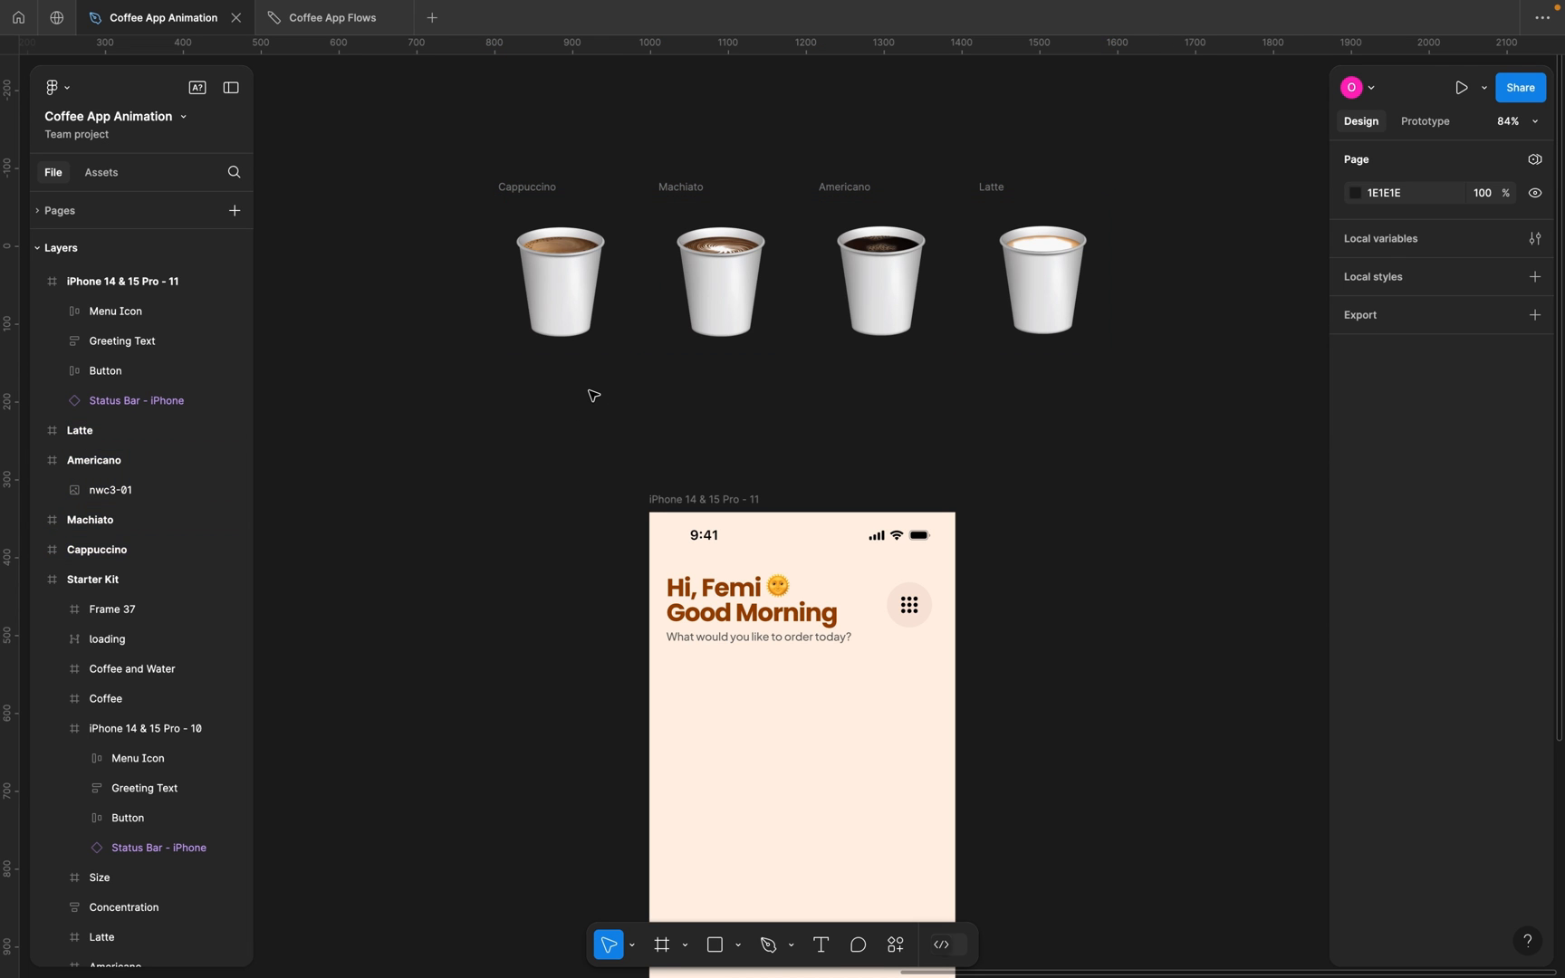
Copy the Cappuccino frame's name and paste it as a new white text label just below the Cappuccino cup.
{"action": "left_click", "coordinate": [571, 321]}
{"action": "scroll", "coordinate": [576, 337], "scroll_direction": "up", "scroll_amount": 3}
{"action": "scroll", "coordinate": [576, 312], "scroll_direction": "up", "scroll_amount": 3}
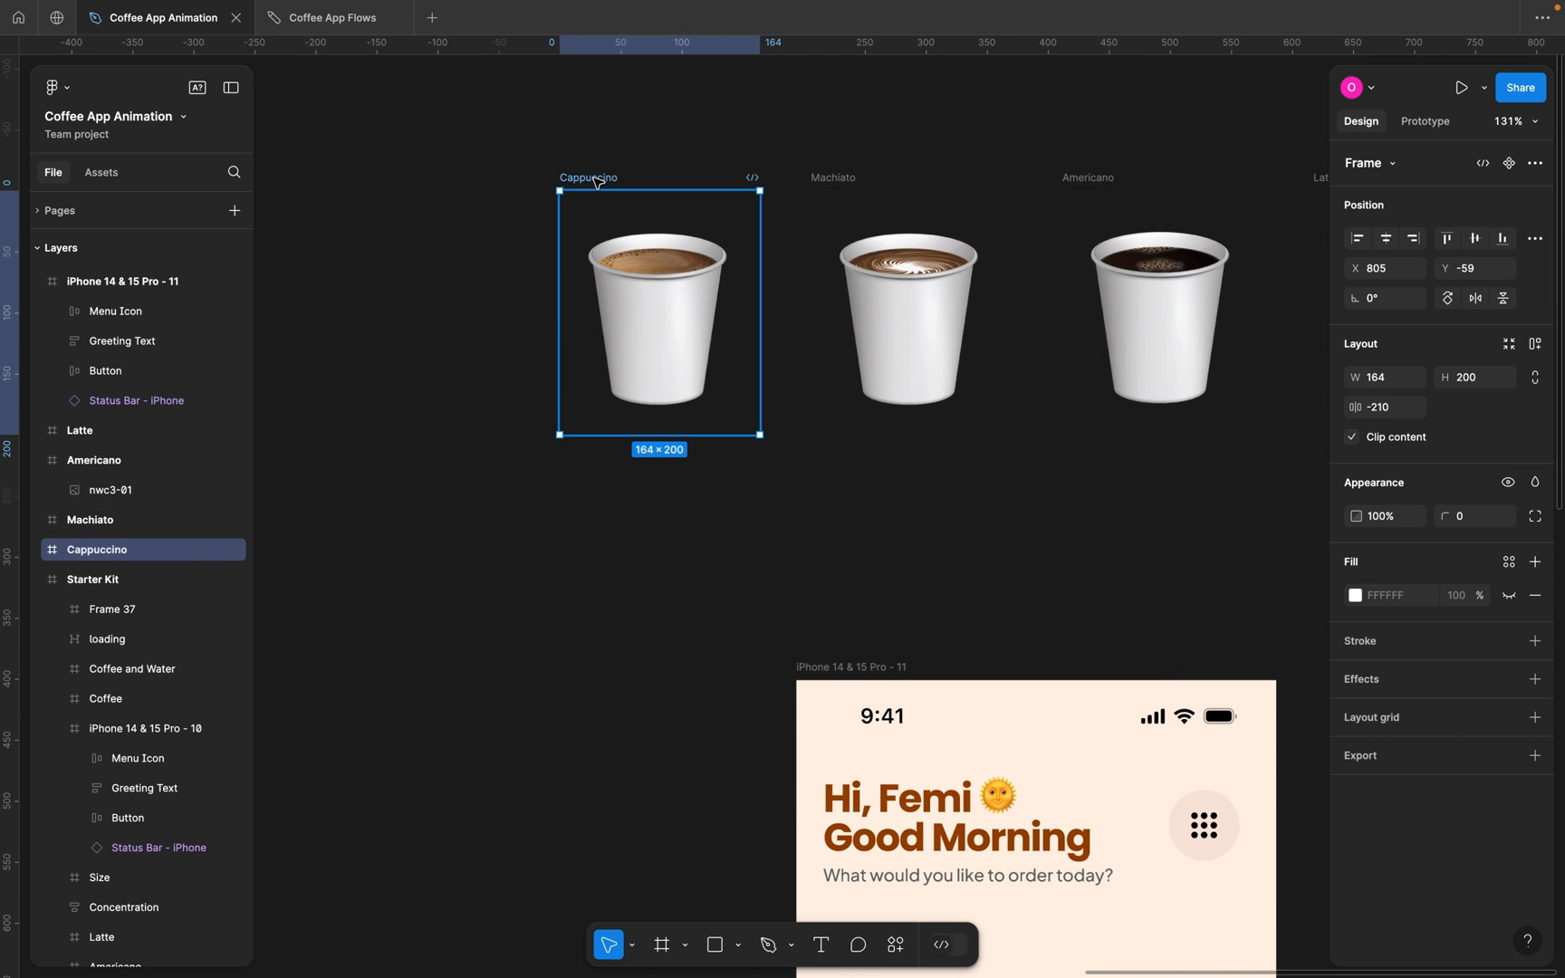
{"action": "left_click", "coordinate": [592, 180]}
{"action": "double_click", "coordinate": [592, 179]}
{"action": "key", "text": "super+c"}
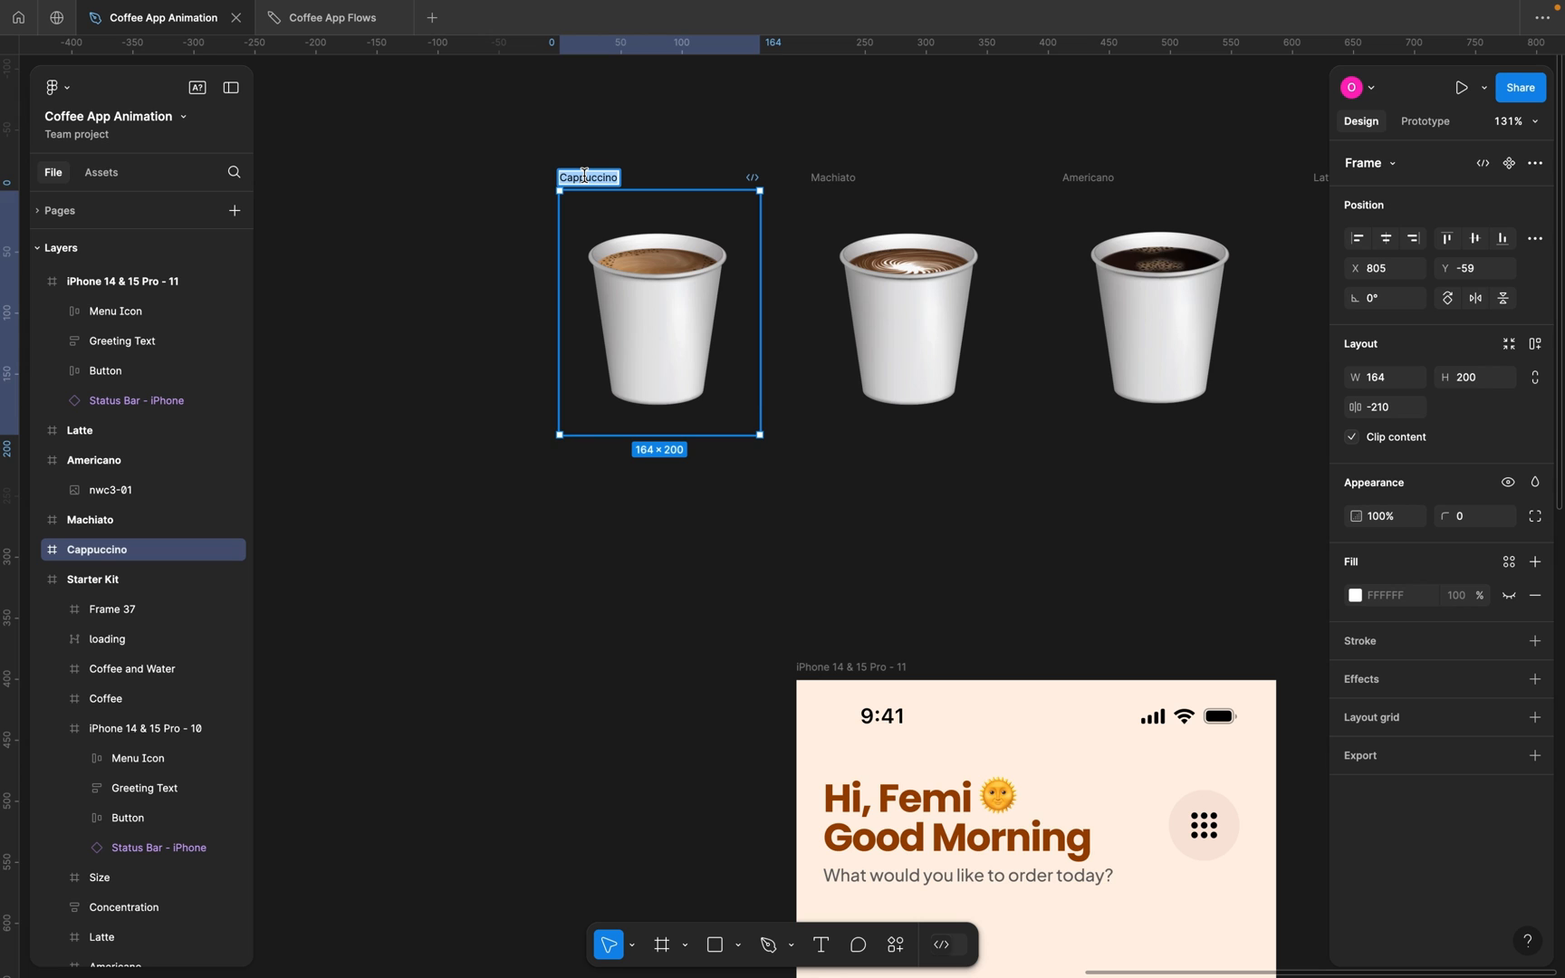
{"action": "left_click", "coordinate": [502, 552]}
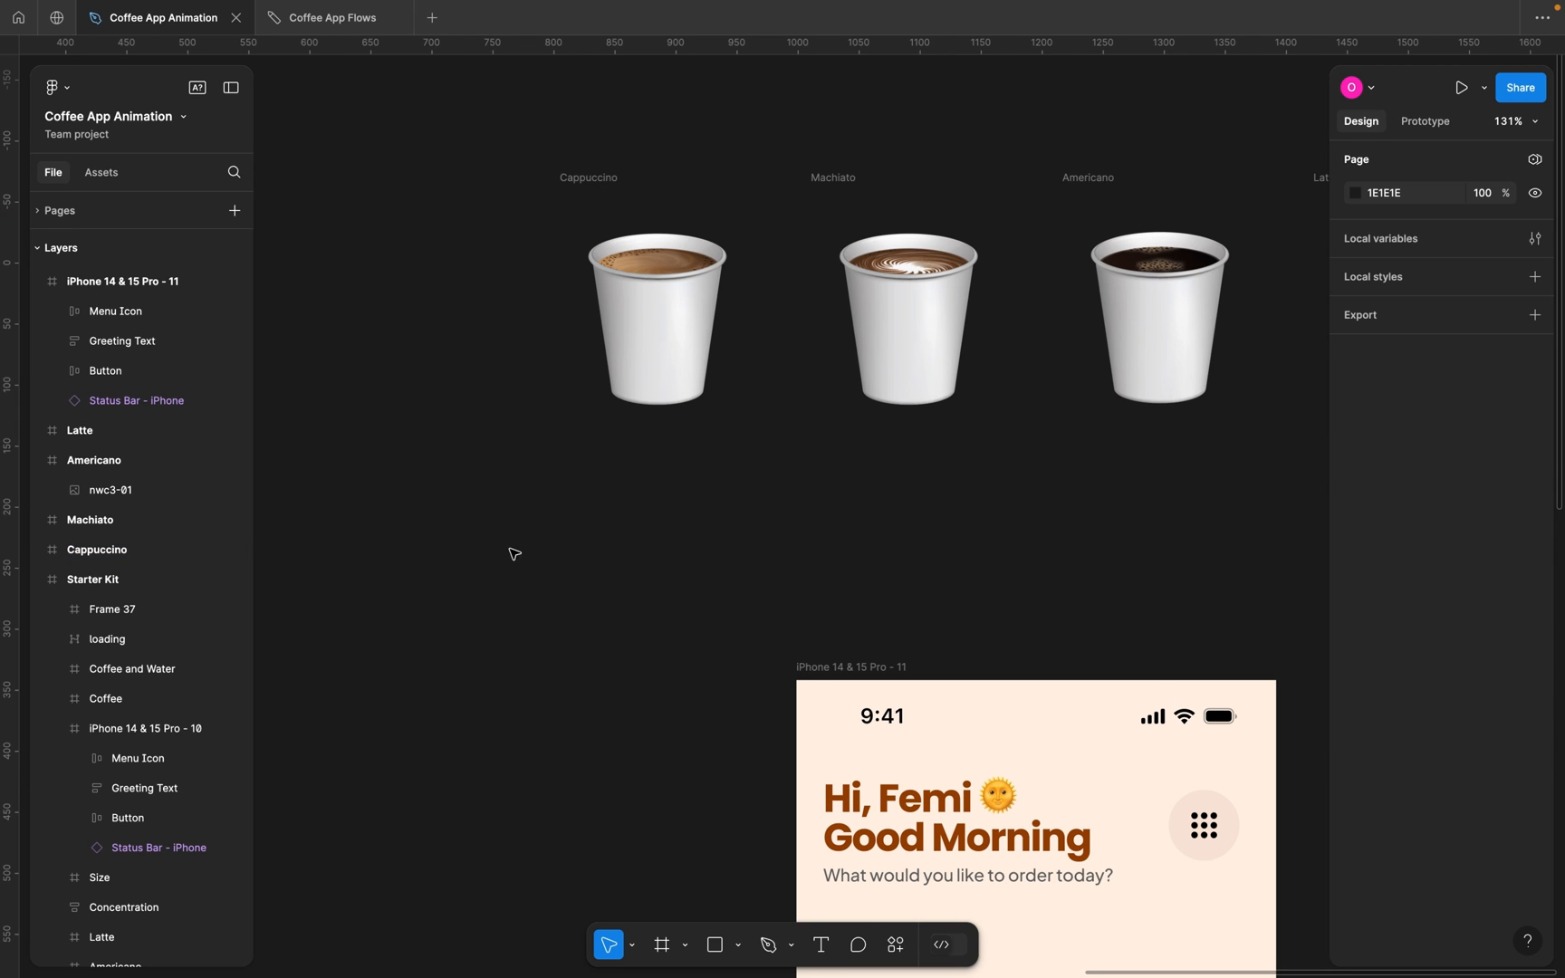
{"action": "key", "text": "t"}
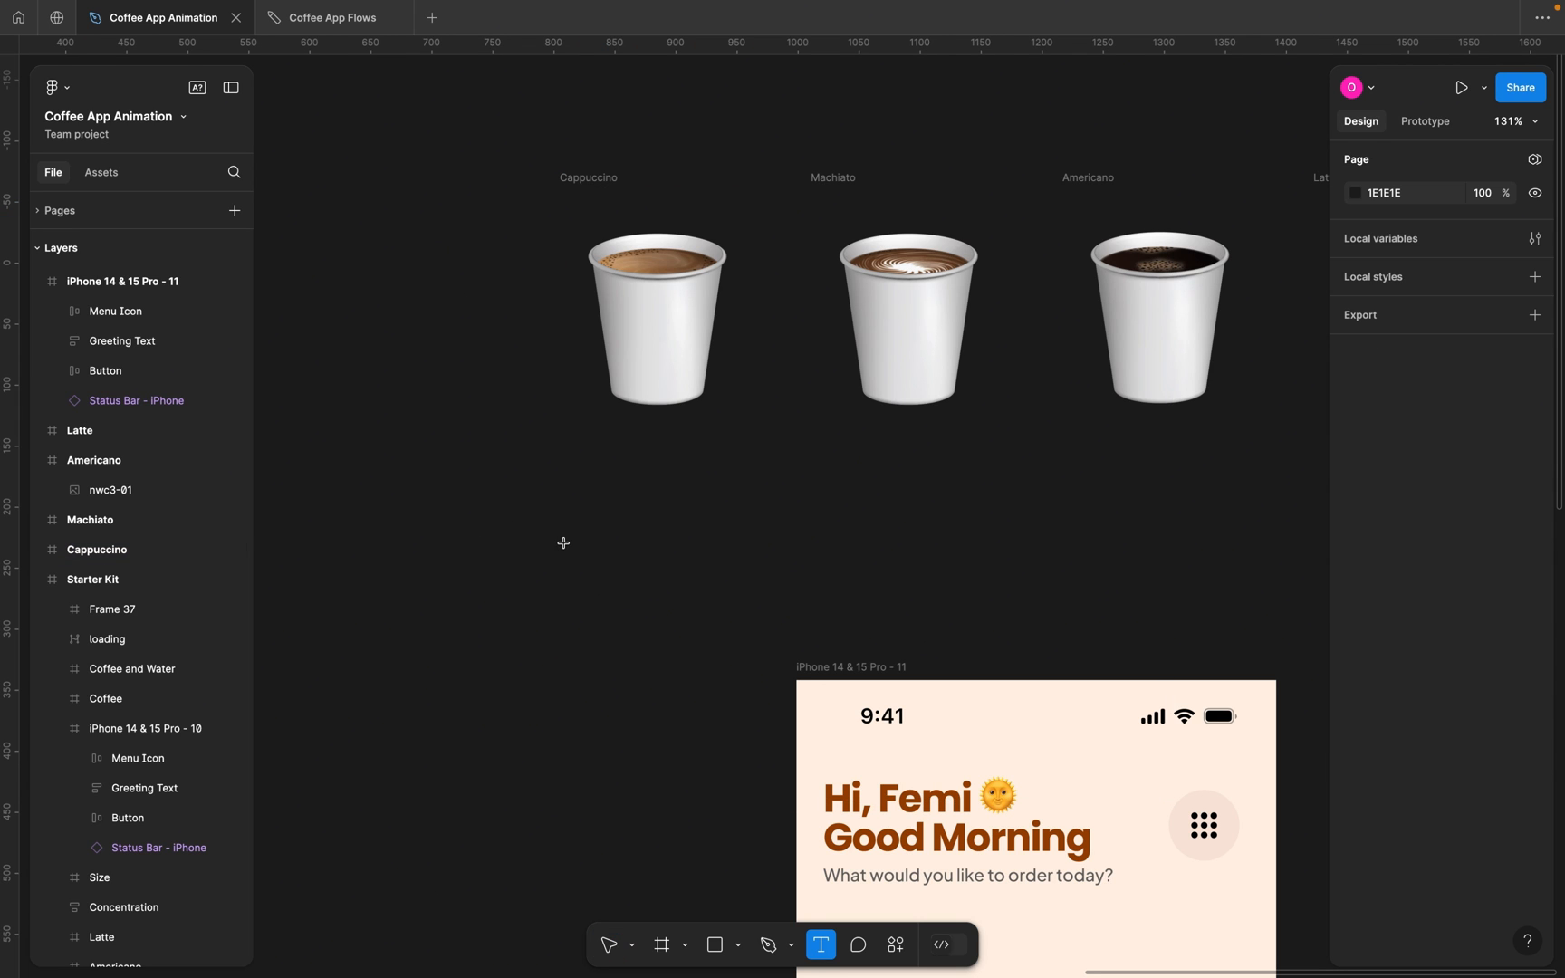
{"action": "left_click", "coordinate": [602, 452]}
{"action": "key", "text": "super+v"}
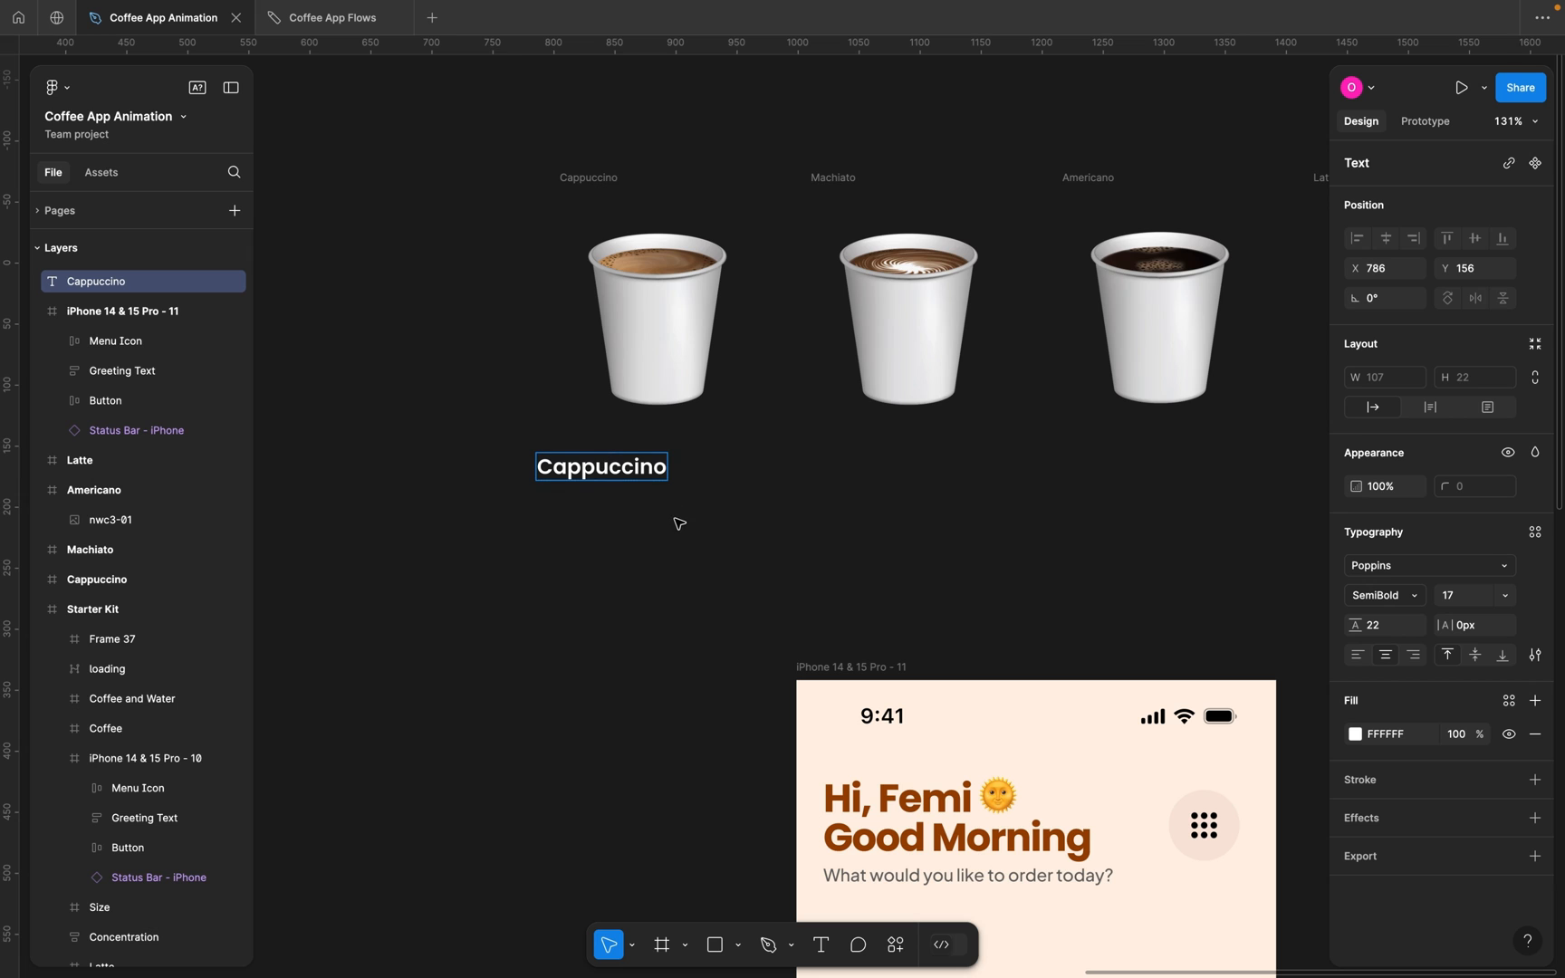
{"action": "key", "text": "Escape"}
{"action": "left_click_drag", "start_coordinate": [625, 467], "coordinate": [671, 463]}
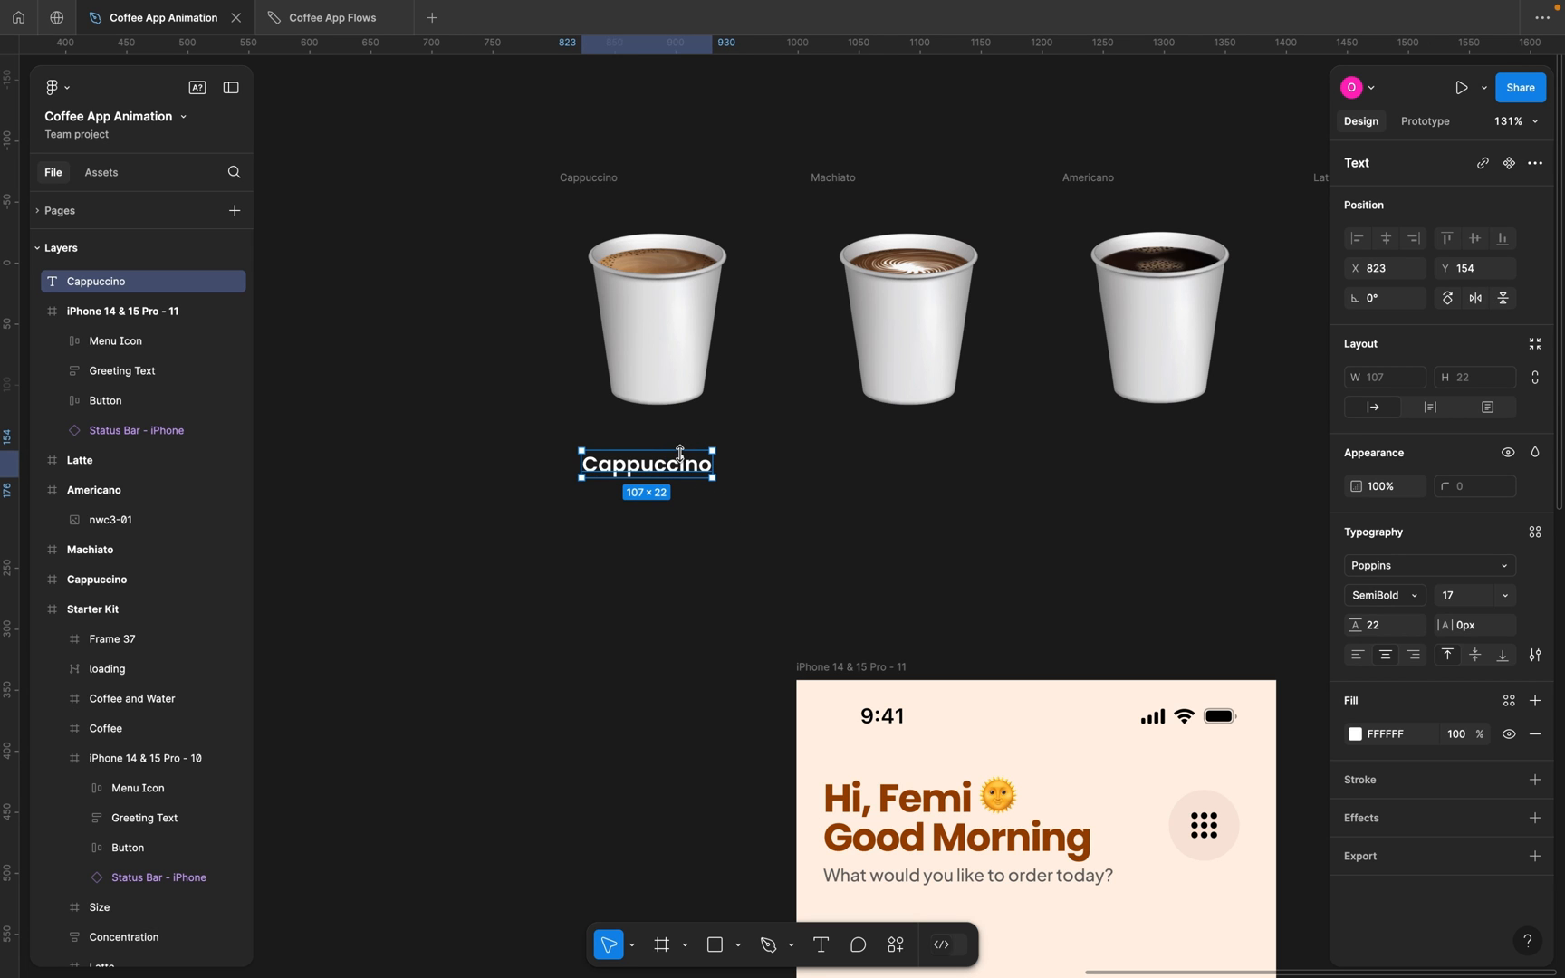
Wrap the Cappuccino cup and its label in a centred vertical auto layout with 0 spacing and name the frame Cappuccino.
{"action": "left_click", "coordinate": [589, 177], "text": "shift"}
{"action": "key", "text": "shift+a"}
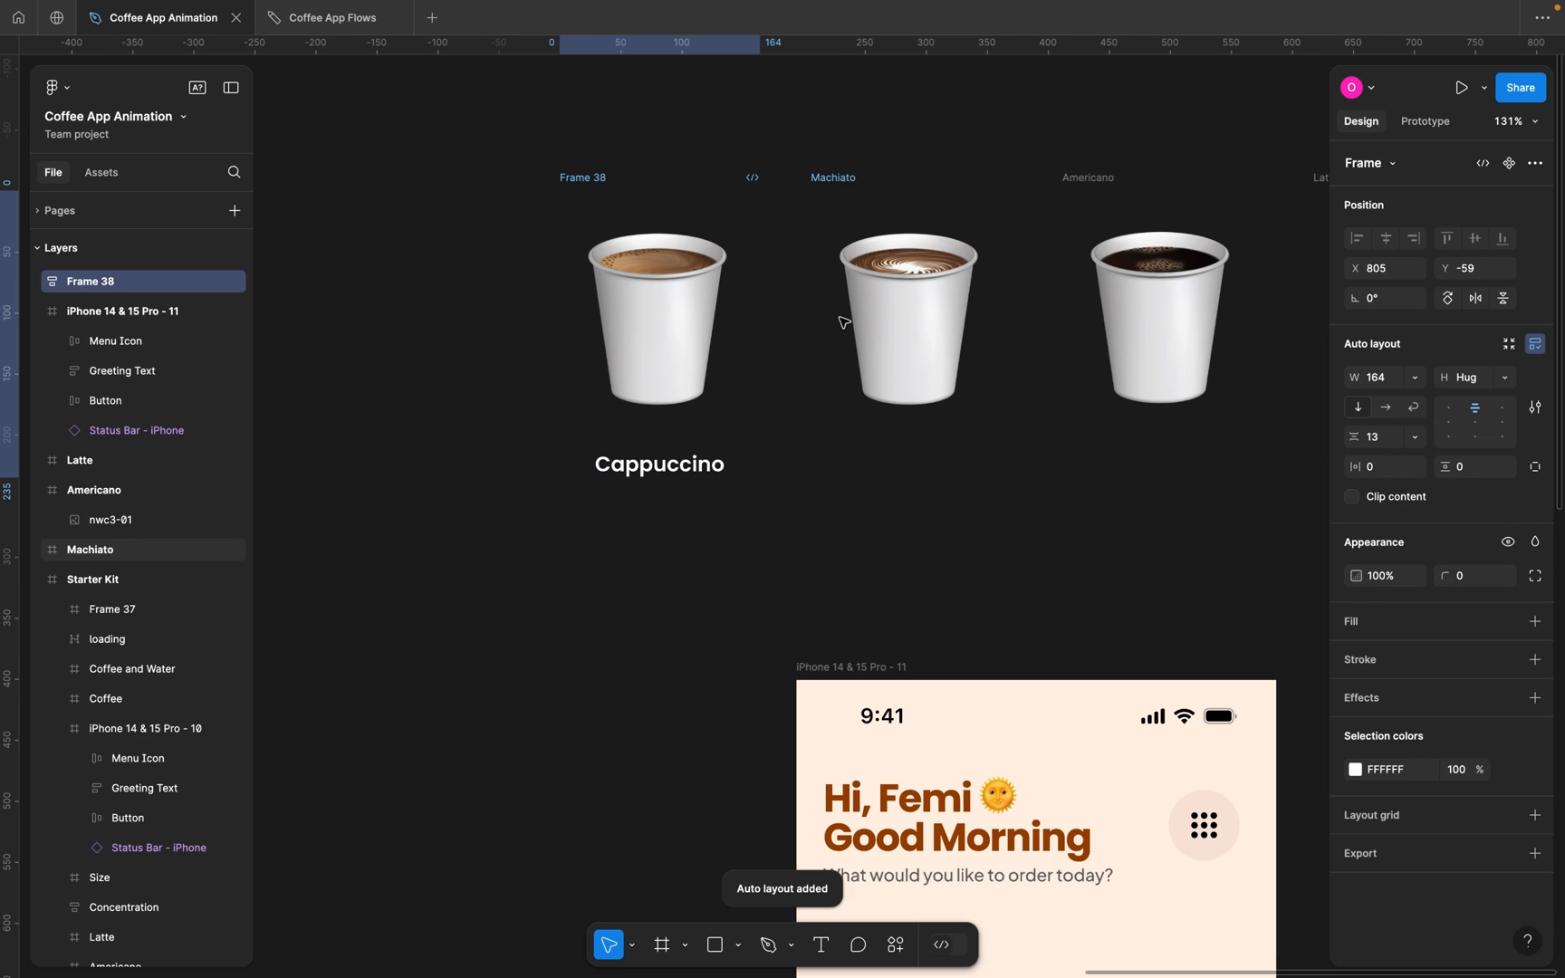
{"action": "scroll", "coordinate": [726, 475], "scroll_direction": "up", "scroll_amount": 1}
{"action": "scroll", "coordinate": [727, 476], "scroll_direction": "up", "scroll_amount": 5}
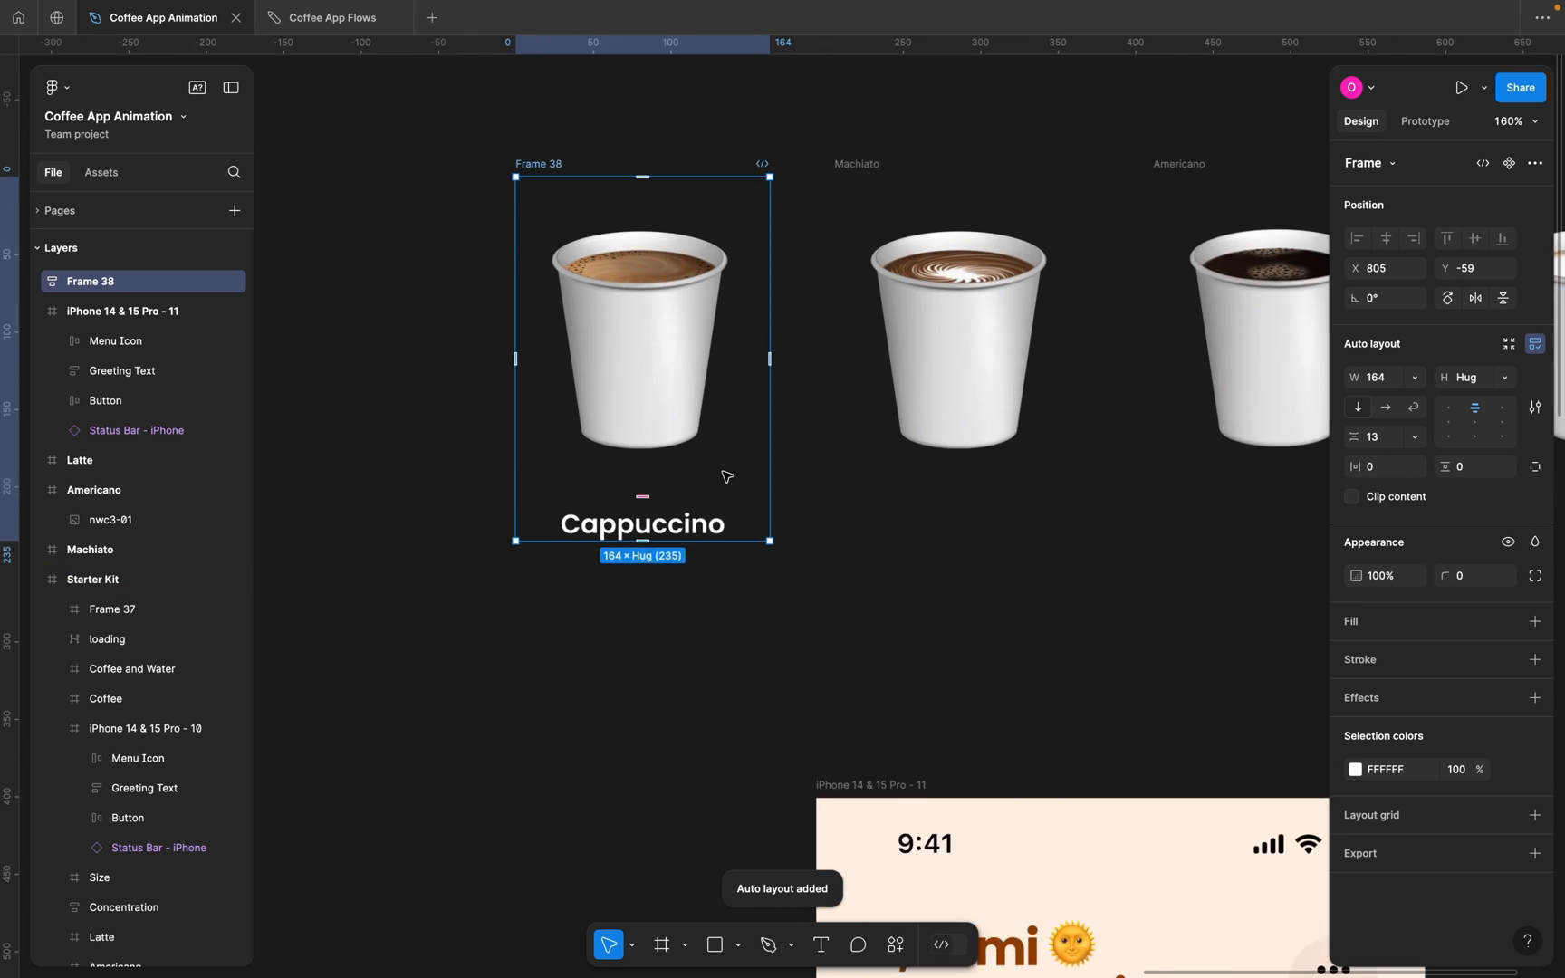
{"action": "left_click", "coordinate": [1390, 438]}
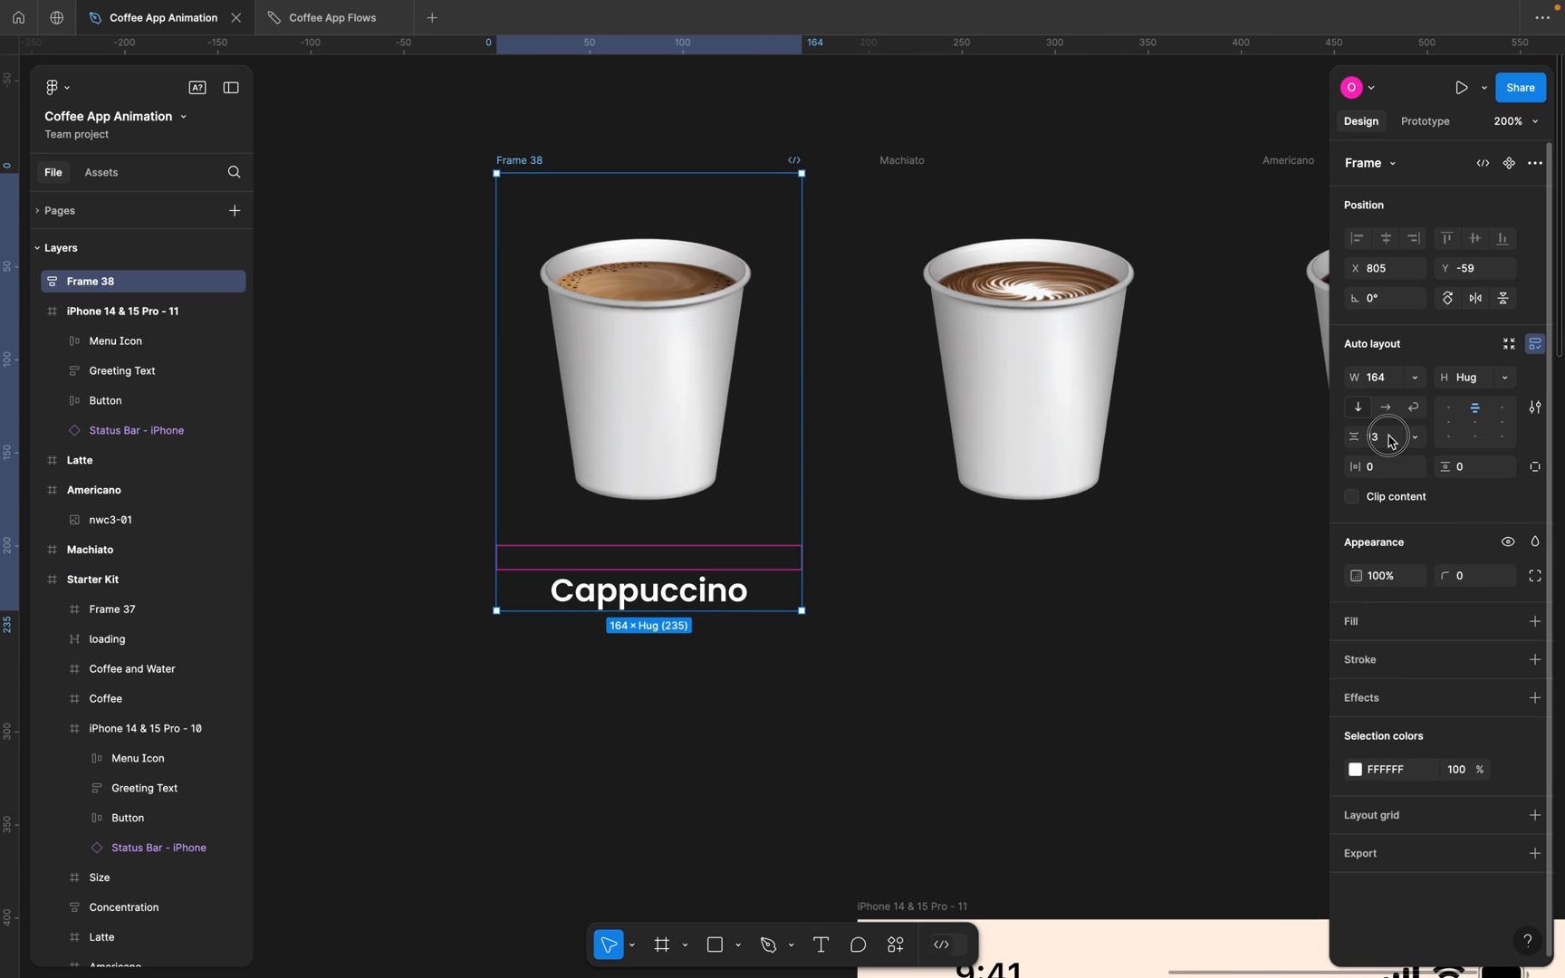
{"action": "key", "text": "Return"}
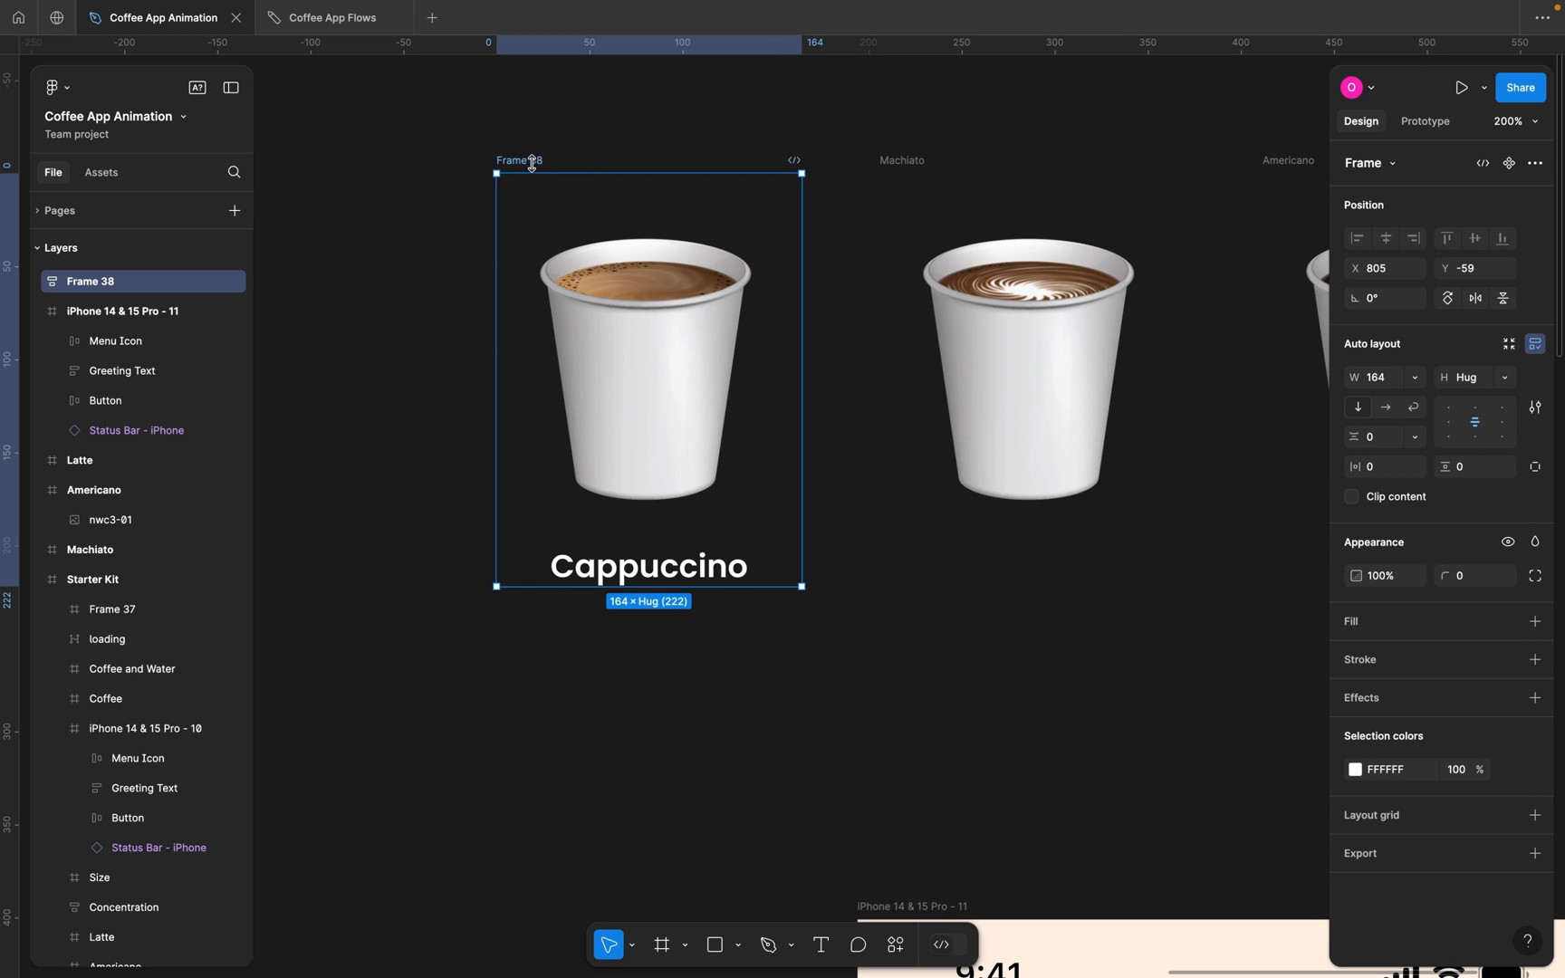
{"action": "double_click", "coordinate": [533, 161]}
{"action": "type", "text": "Cappuccino"}
{"action": "left_click", "coordinate": [593, 144]}
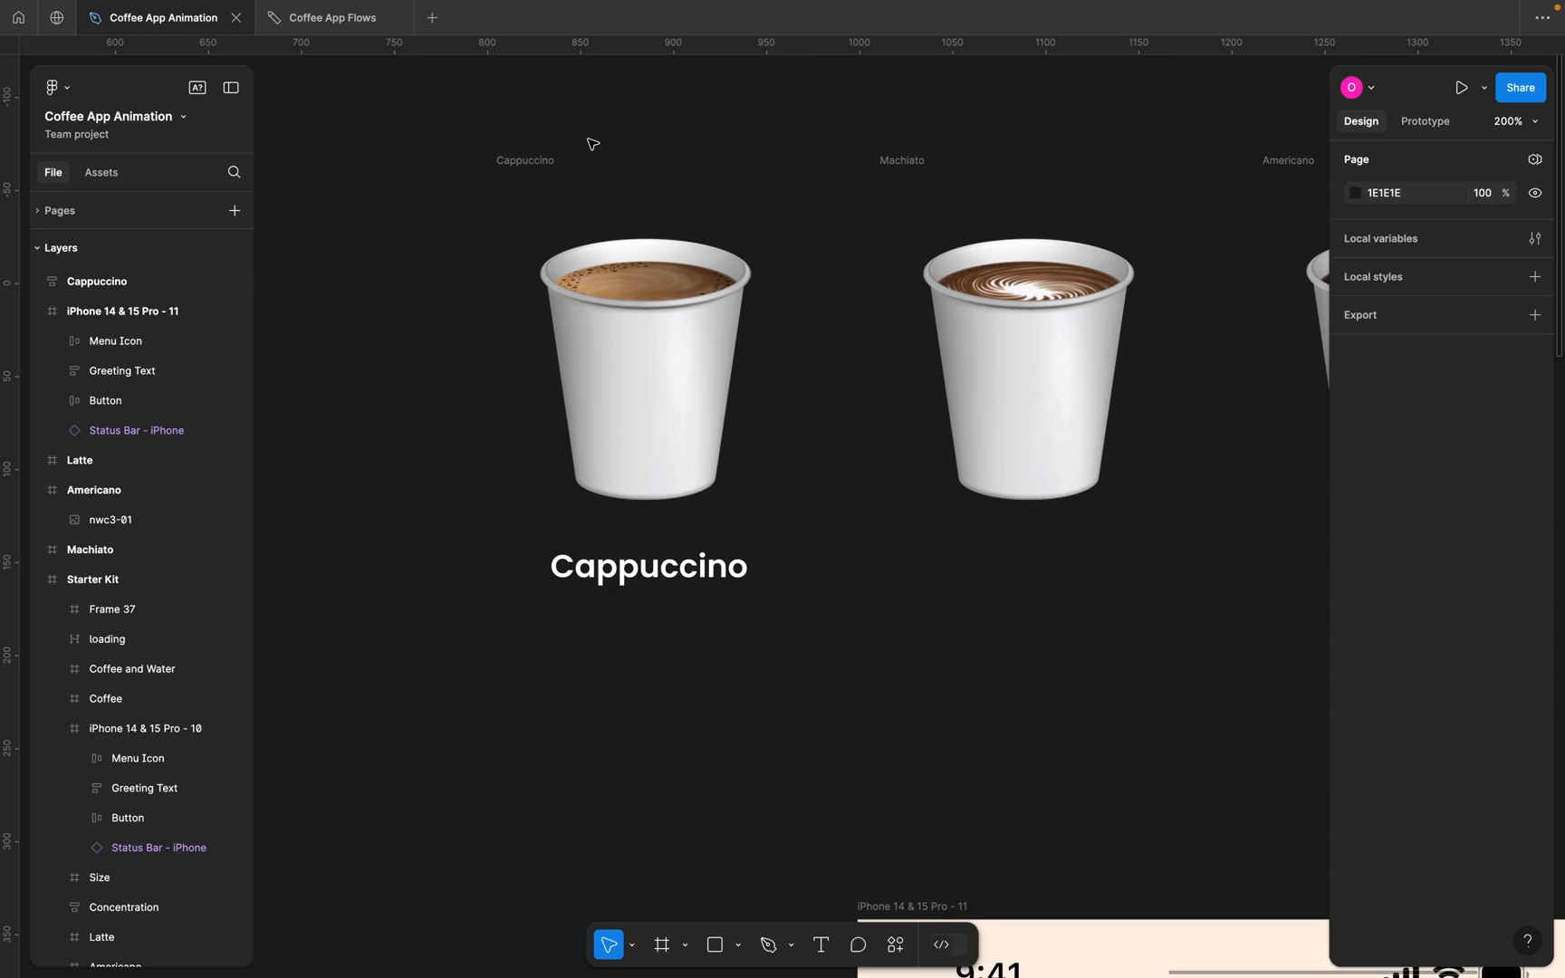
Duplicate the Cappuccino text label and place the copy below the Machiato cup.
{"action": "scroll", "coordinate": [593, 144], "scroll_direction": "down", "scroll_amount": 2}
{"action": "scroll", "coordinate": [625, 181], "scroll_direction": "right", "scroll_amount": 3}
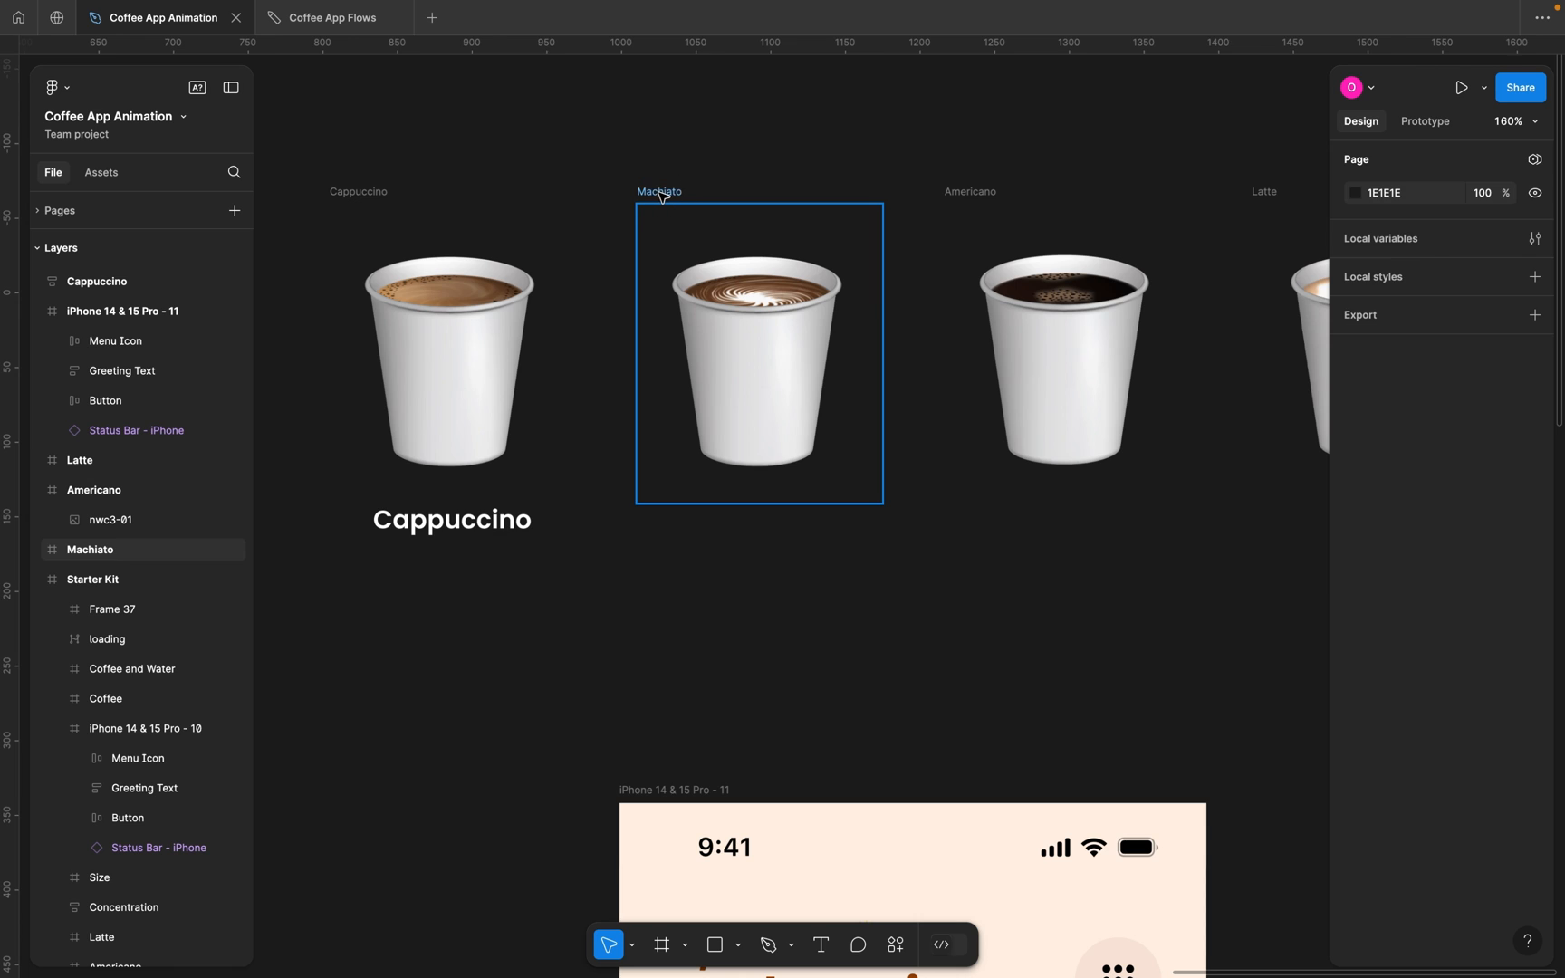
{"action": "left_click", "coordinate": [656, 198]}
{"action": "left_click", "coordinate": [457, 524]}
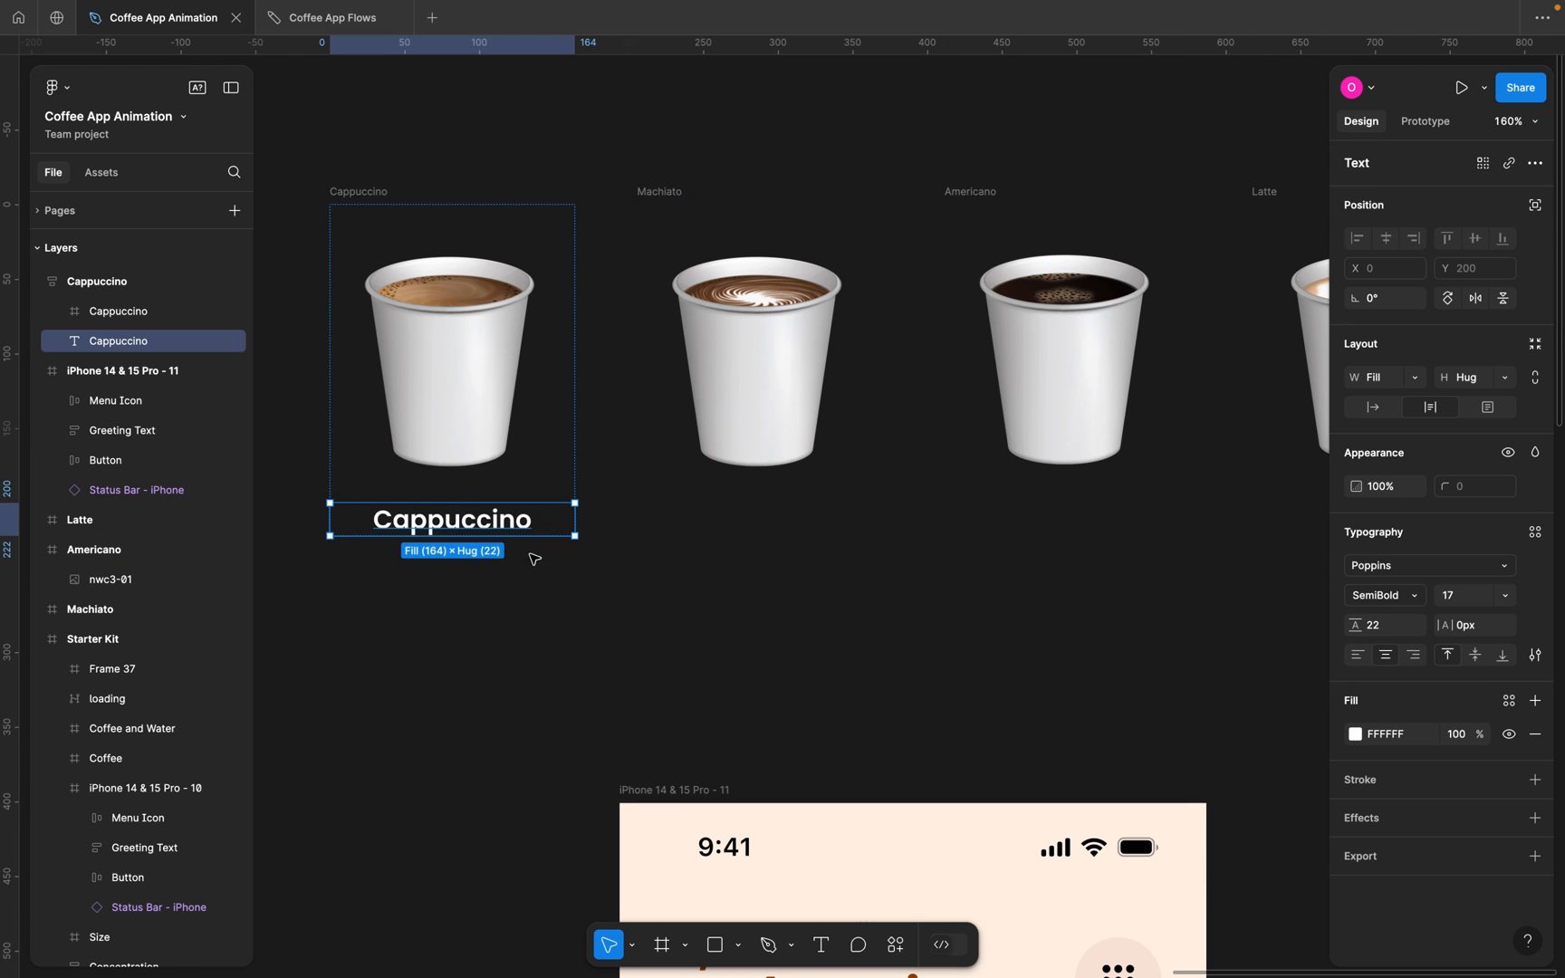
{"action": "left_click_drag", "start_coordinate": [478, 524], "coordinate": [771, 525]}
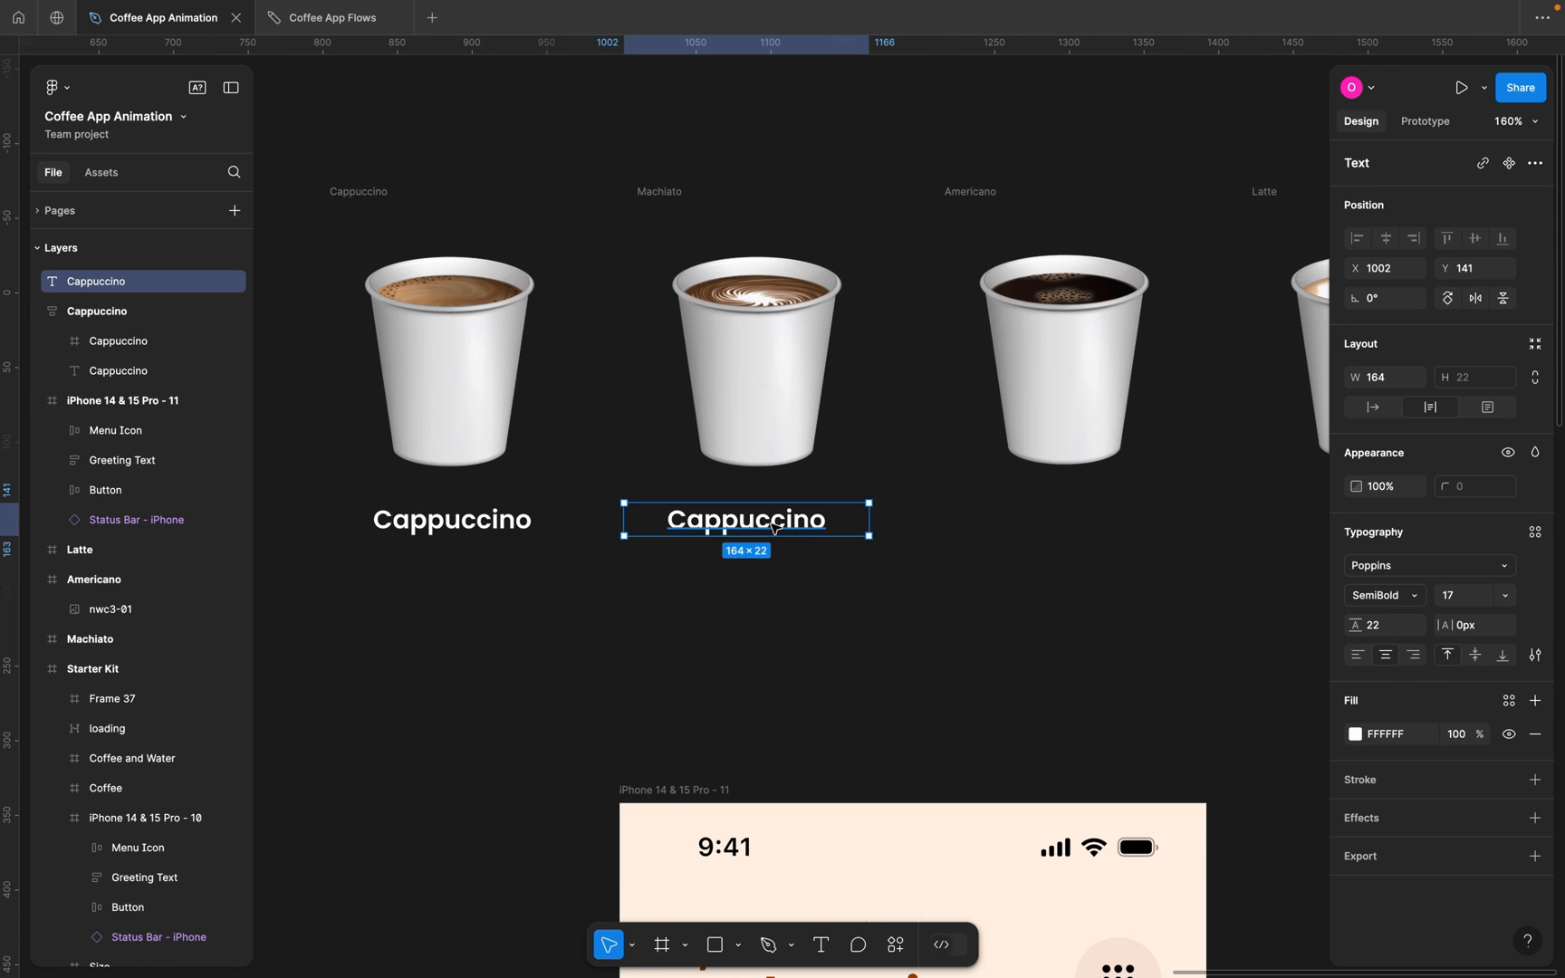
{"action": "left_click", "coordinate": [664, 193], "text": "shift"}
{"action": "left_click", "coordinate": [766, 559]}
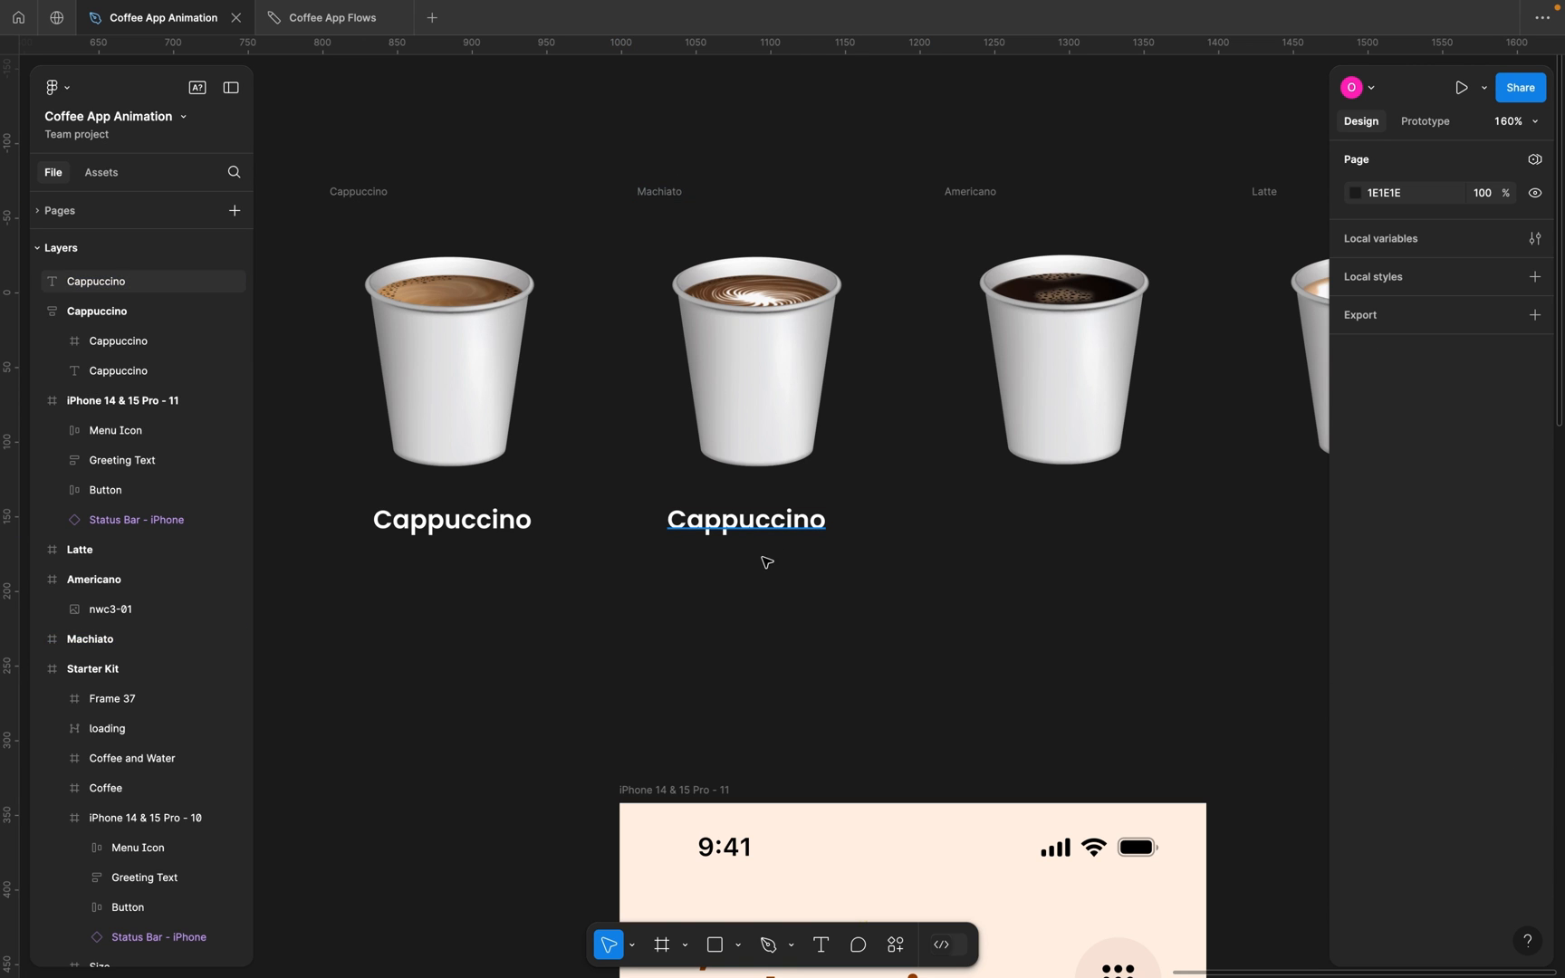
Replace the copied label's text with the Machiato frame's name.
{"action": "left_click", "coordinate": [663, 191]}
{"action": "double_click", "coordinate": [660, 191]}
{"action": "key", "text": "super+c"}
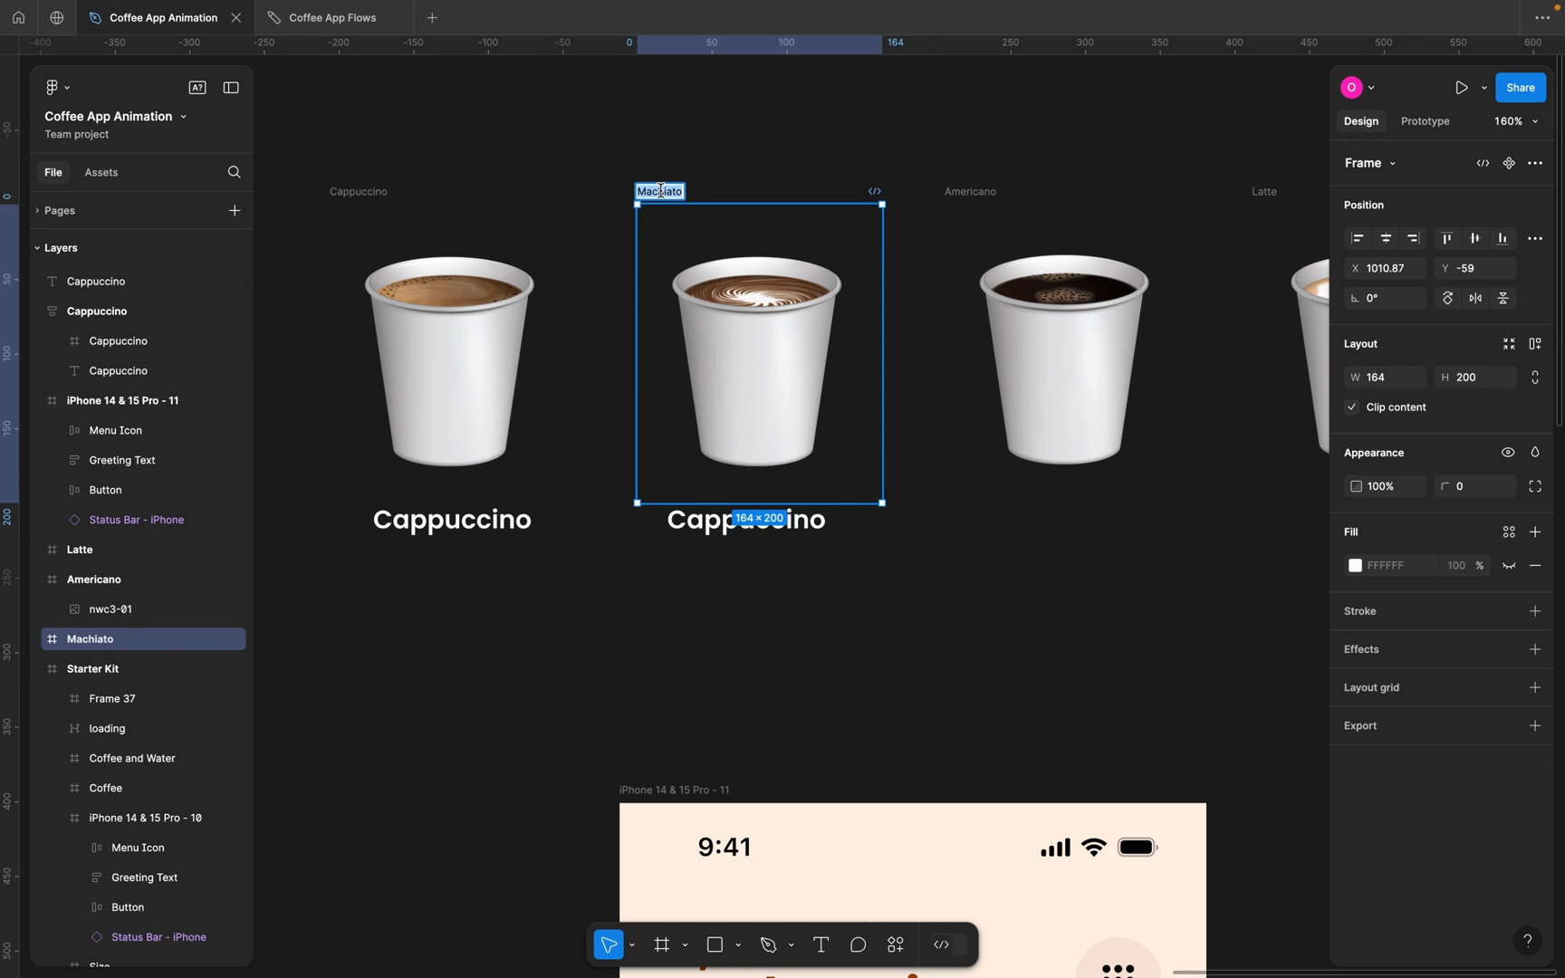
{"action": "double_click", "coordinate": [690, 523]}
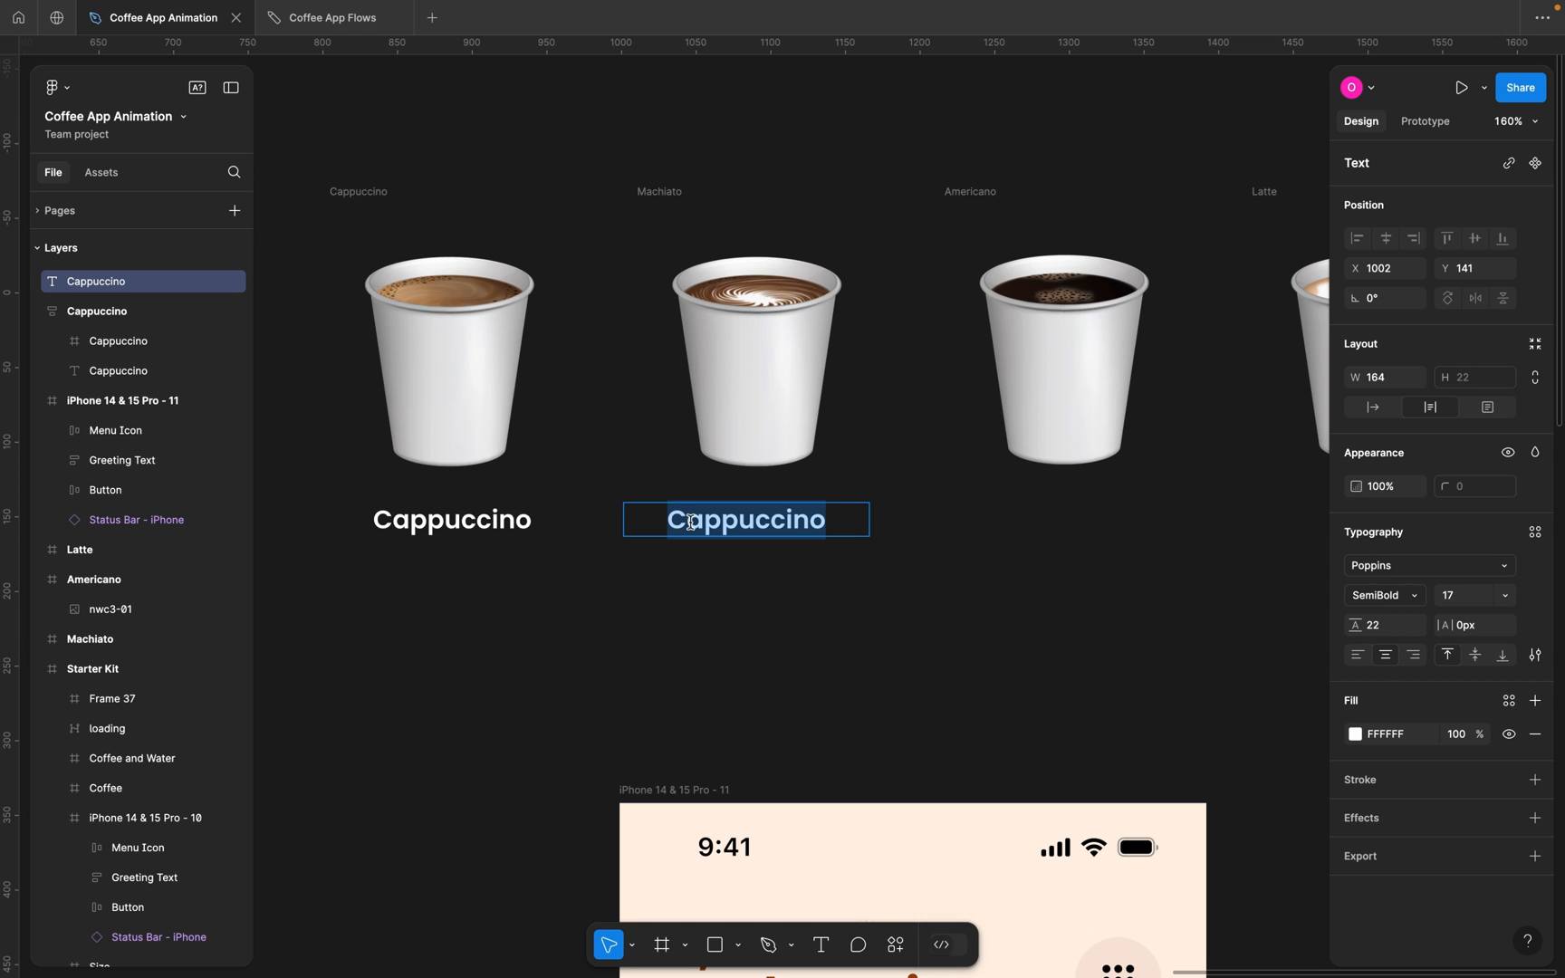
{"action": "key", "text": "super+v"}
{"action": "key", "text": "Escape"}
Correct the spelling of the second cup's label to Macchiato with the spell-check suggestion.
{"action": "double_click", "coordinate": [760, 521]}
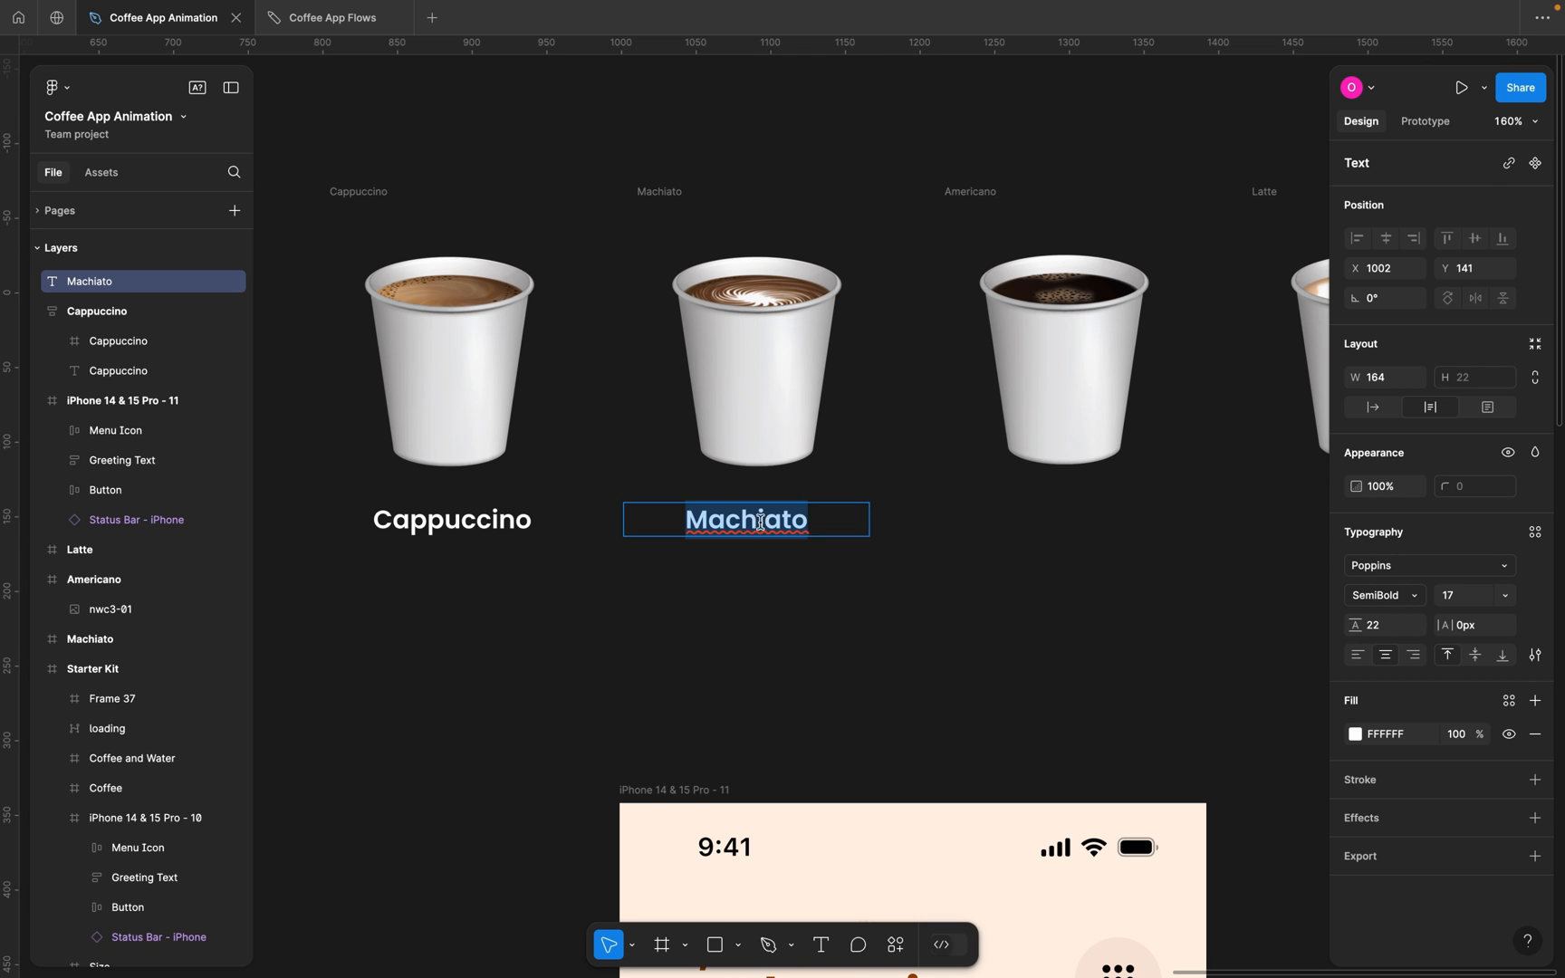
{"action": "left_click", "coordinate": [744, 523]}
{"action": "right_click", "coordinate": [748, 526]}
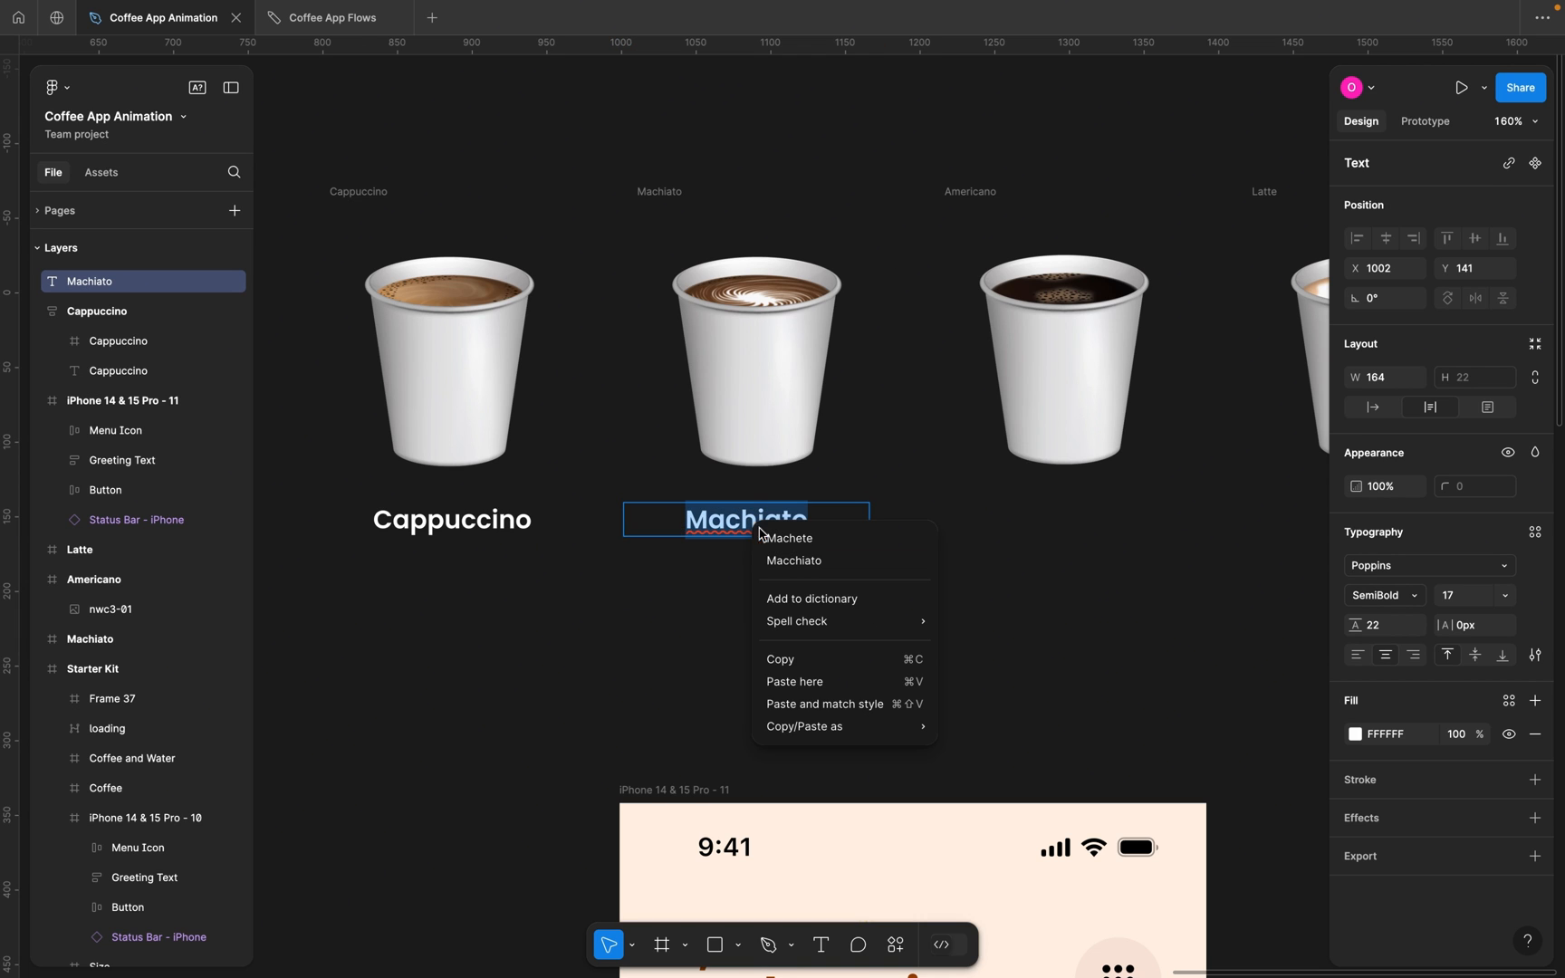
{"action": "left_click", "coordinate": [791, 561]}
{"action": "key", "text": "Escape"}
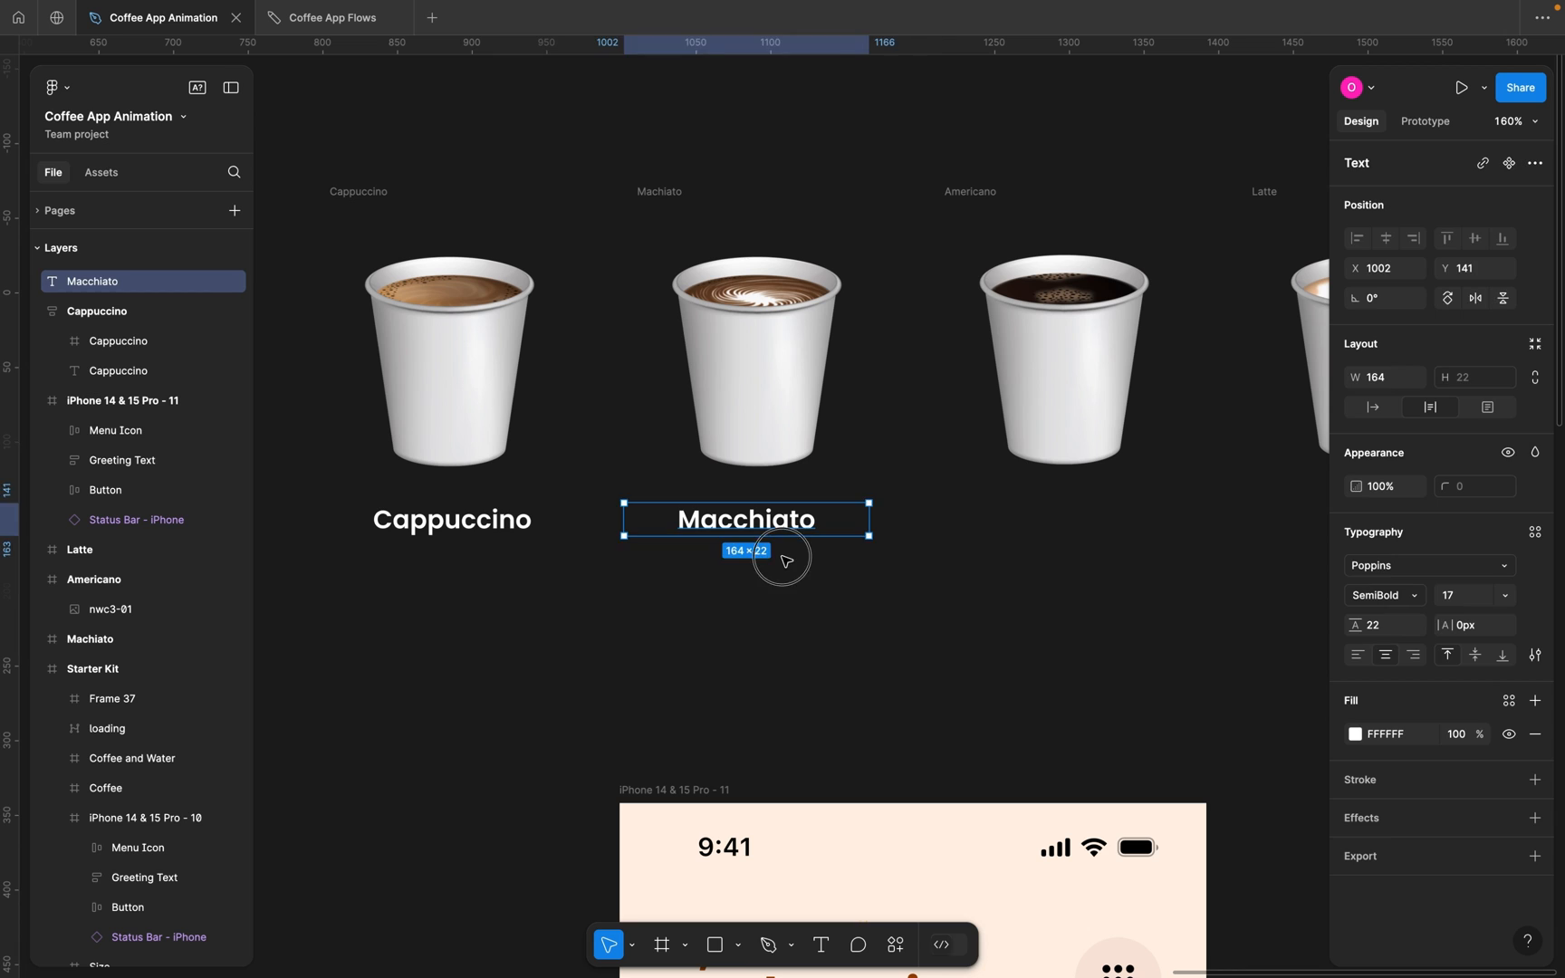
{"action": "key", "text": "Escape"}
Wrap the Machiato cup and its label in a centred vertical auto layout with 0 spacing and name the frame Machiato.
{"action": "left_click", "coordinate": [722, 513]}
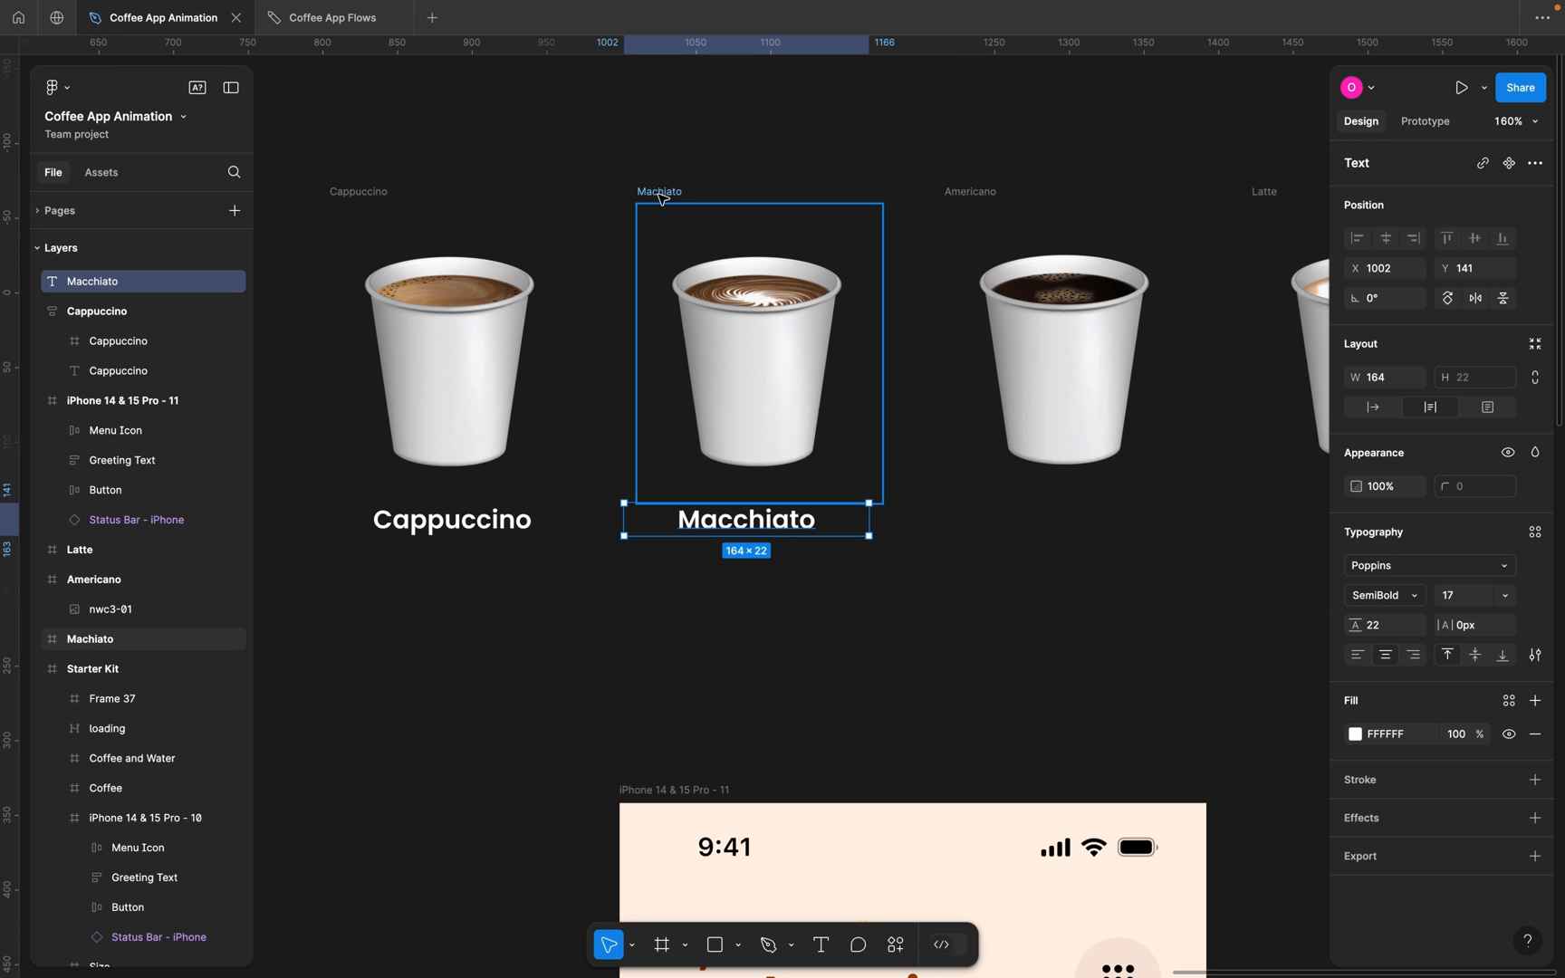
{"action": "left_click", "coordinate": [660, 197], "text": "shift"}
{"action": "key", "text": "shift+a"}
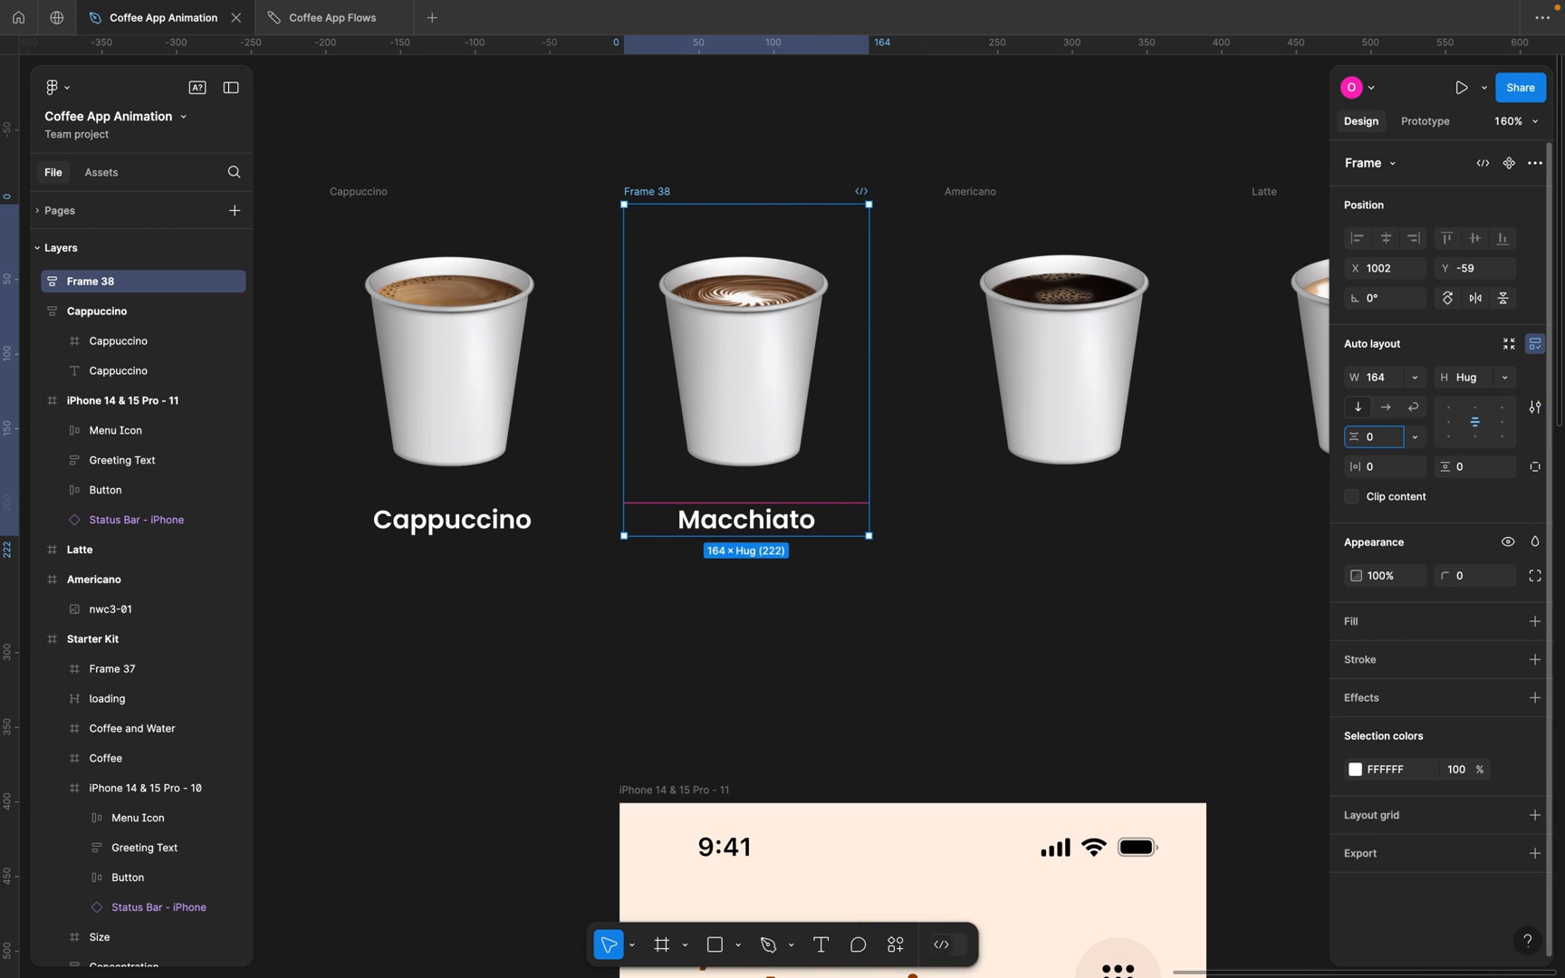
{"action": "double_click", "coordinate": [645, 192]}
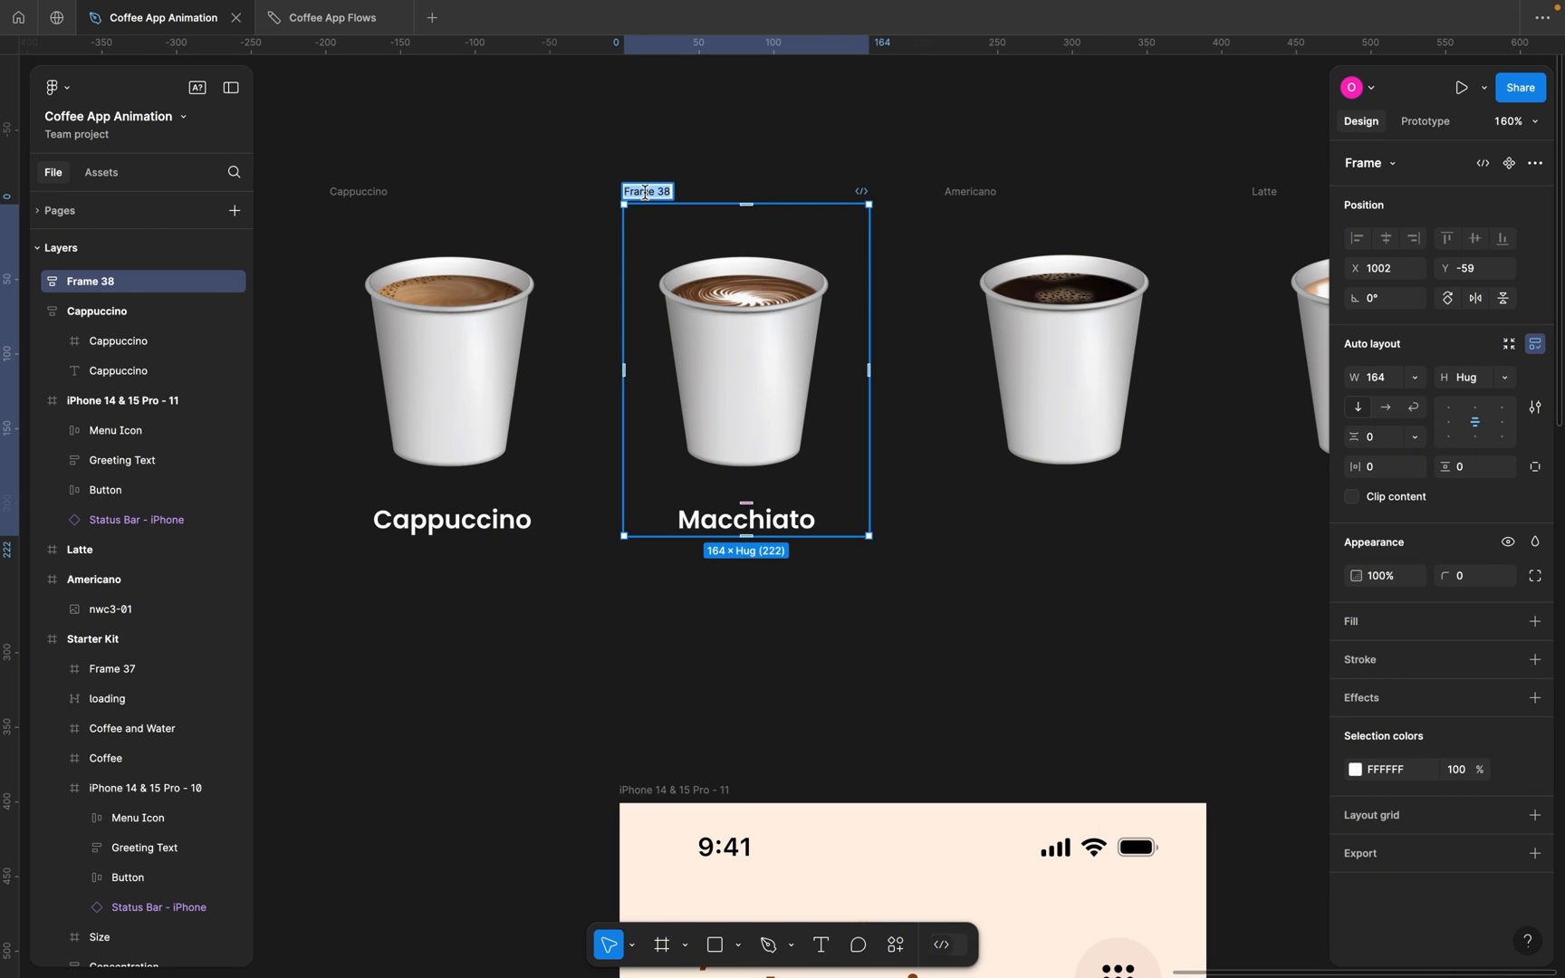
{"action": "type", "text": "Machiato"}
{"action": "left_click", "coordinate": [766, 155]}
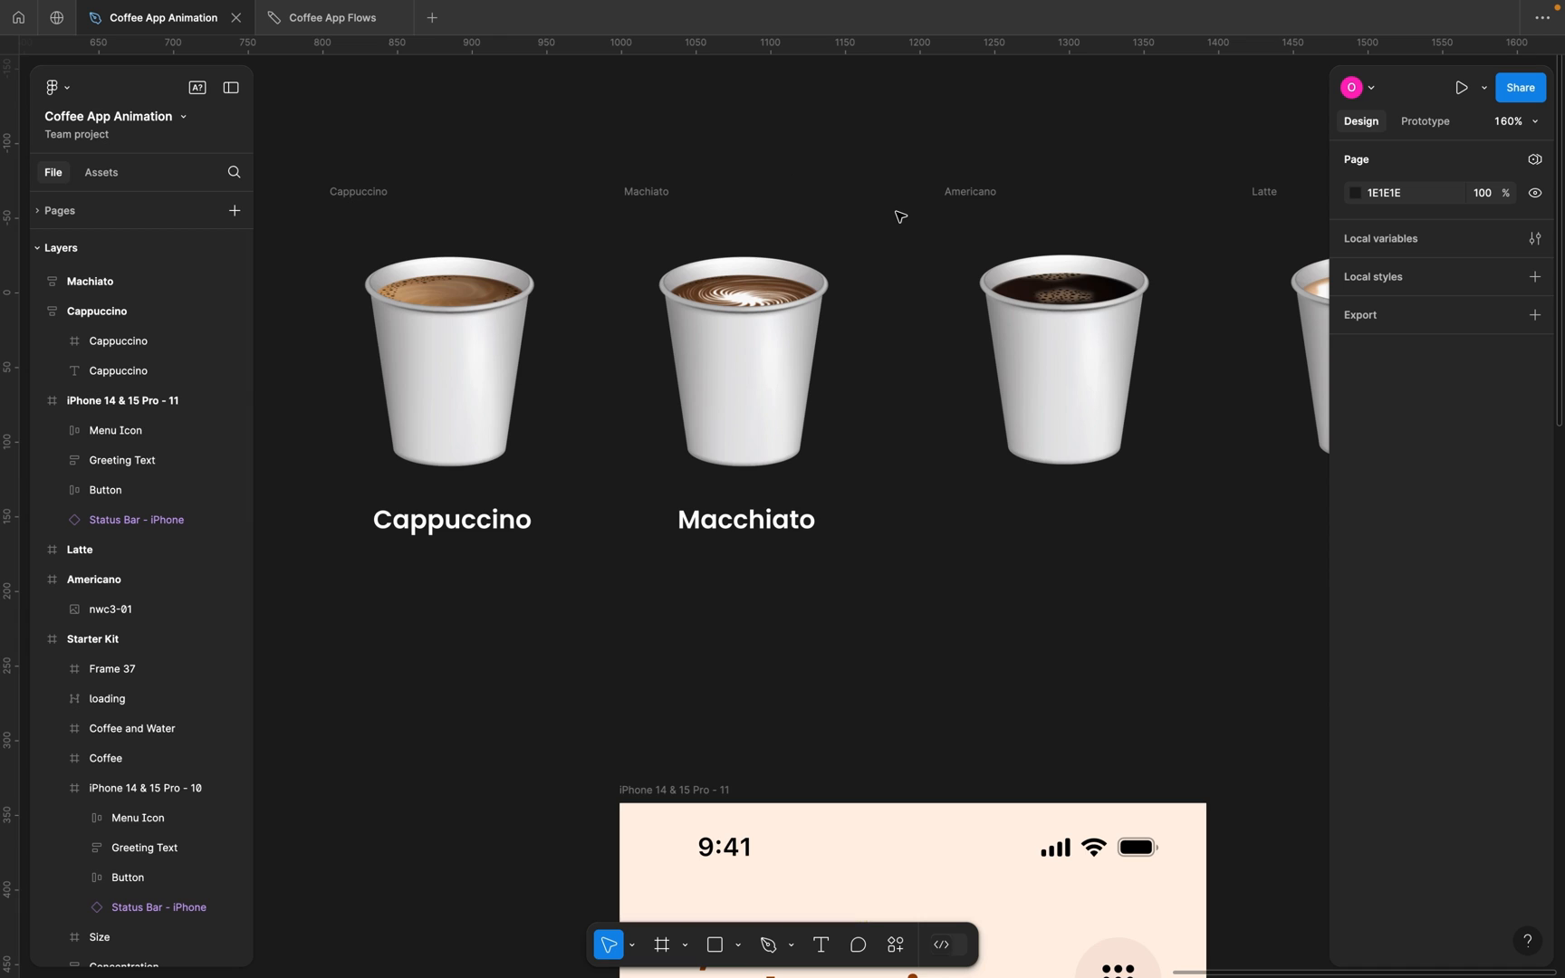
Duplicate the Macchiato label below the Americano cup and change the copy's text to Americano.
{"action": "scroll", "coordinate": [901, 215], "scroll_direction": "right", "scroll_amount": 5}
{"action": "left_click", "coordinate": [547, 522]}
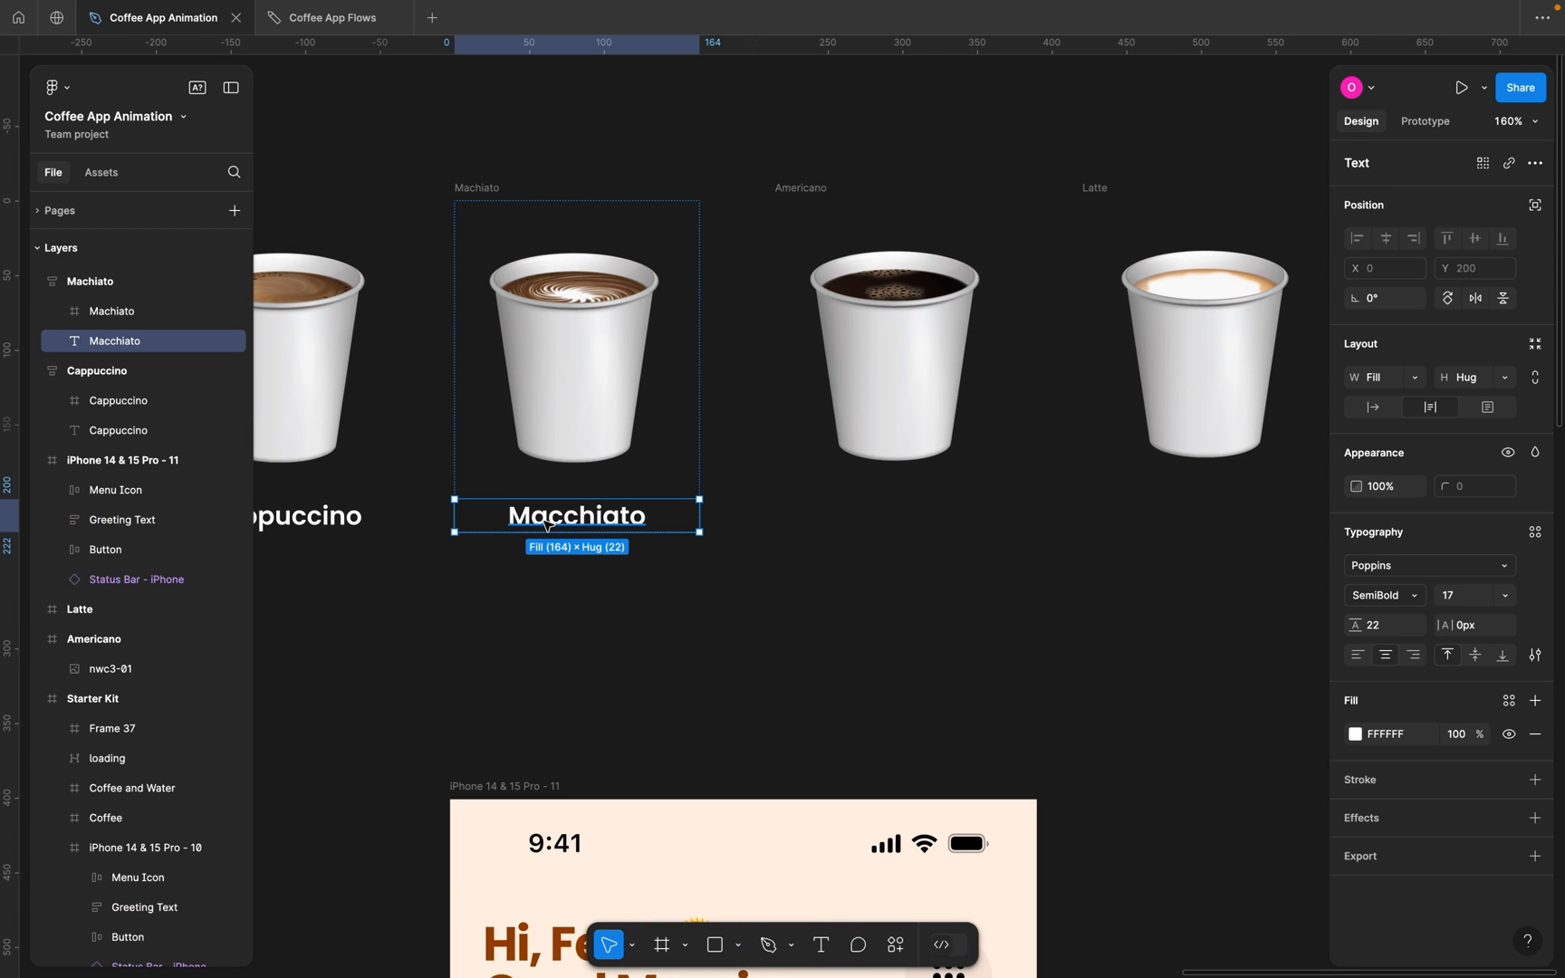
{"action": "left_click_drag", "start_coordinate": [547, 524], "coordinate": [897, 521]}
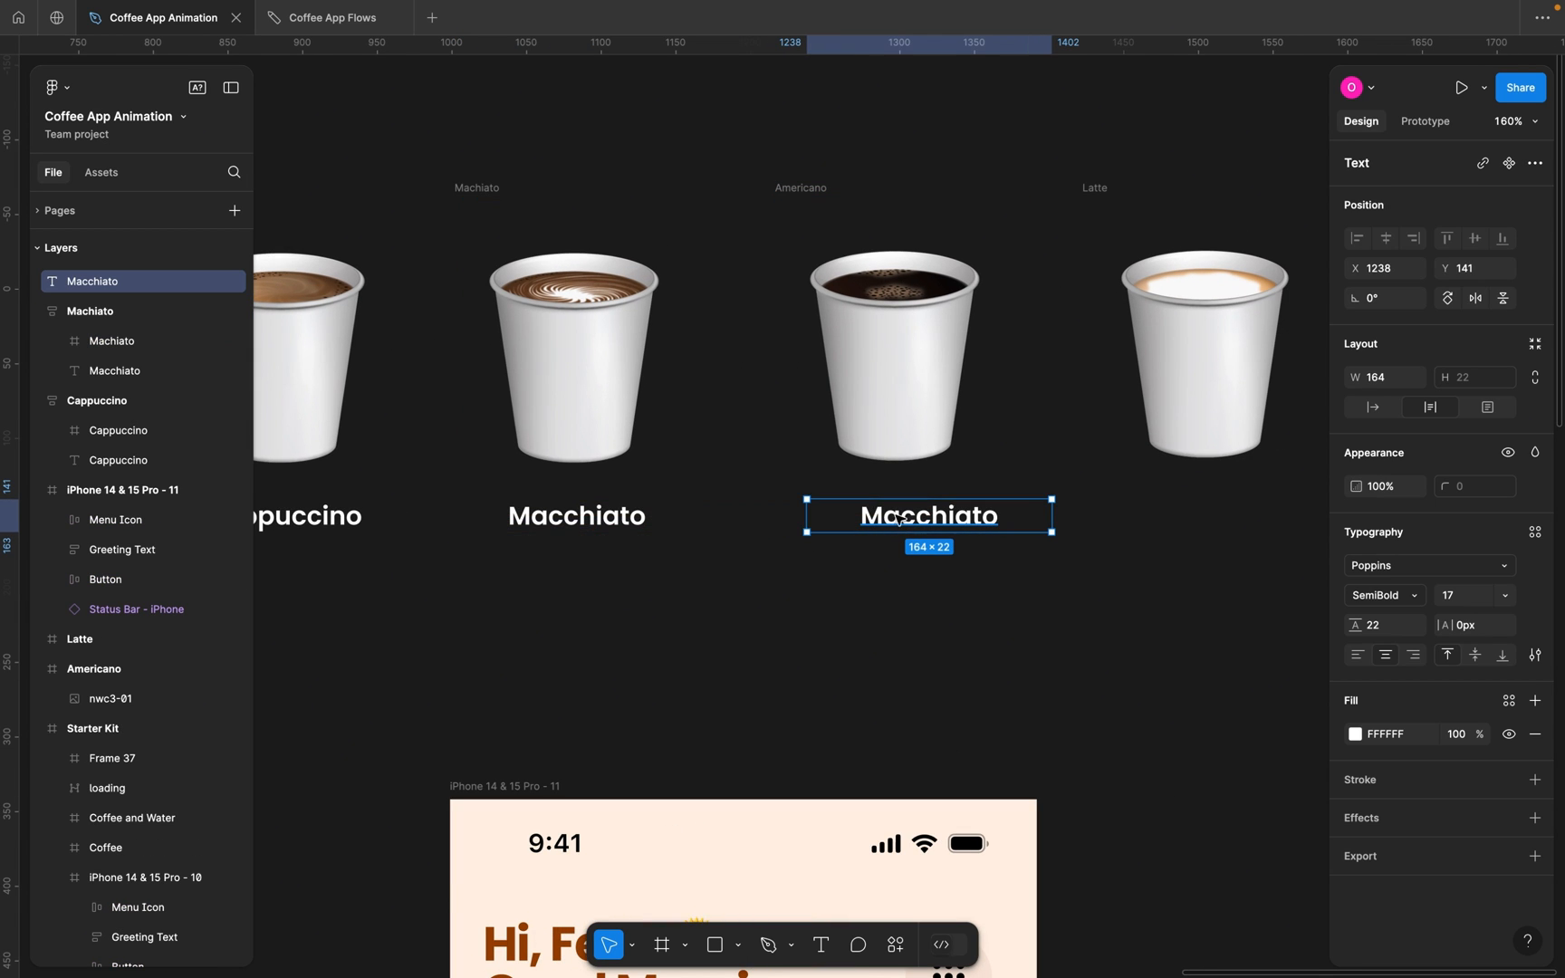
{"action": "left_click", "coordinate": [809, 183]}
{"action": "double_click", "coordinate": [809, 185]}
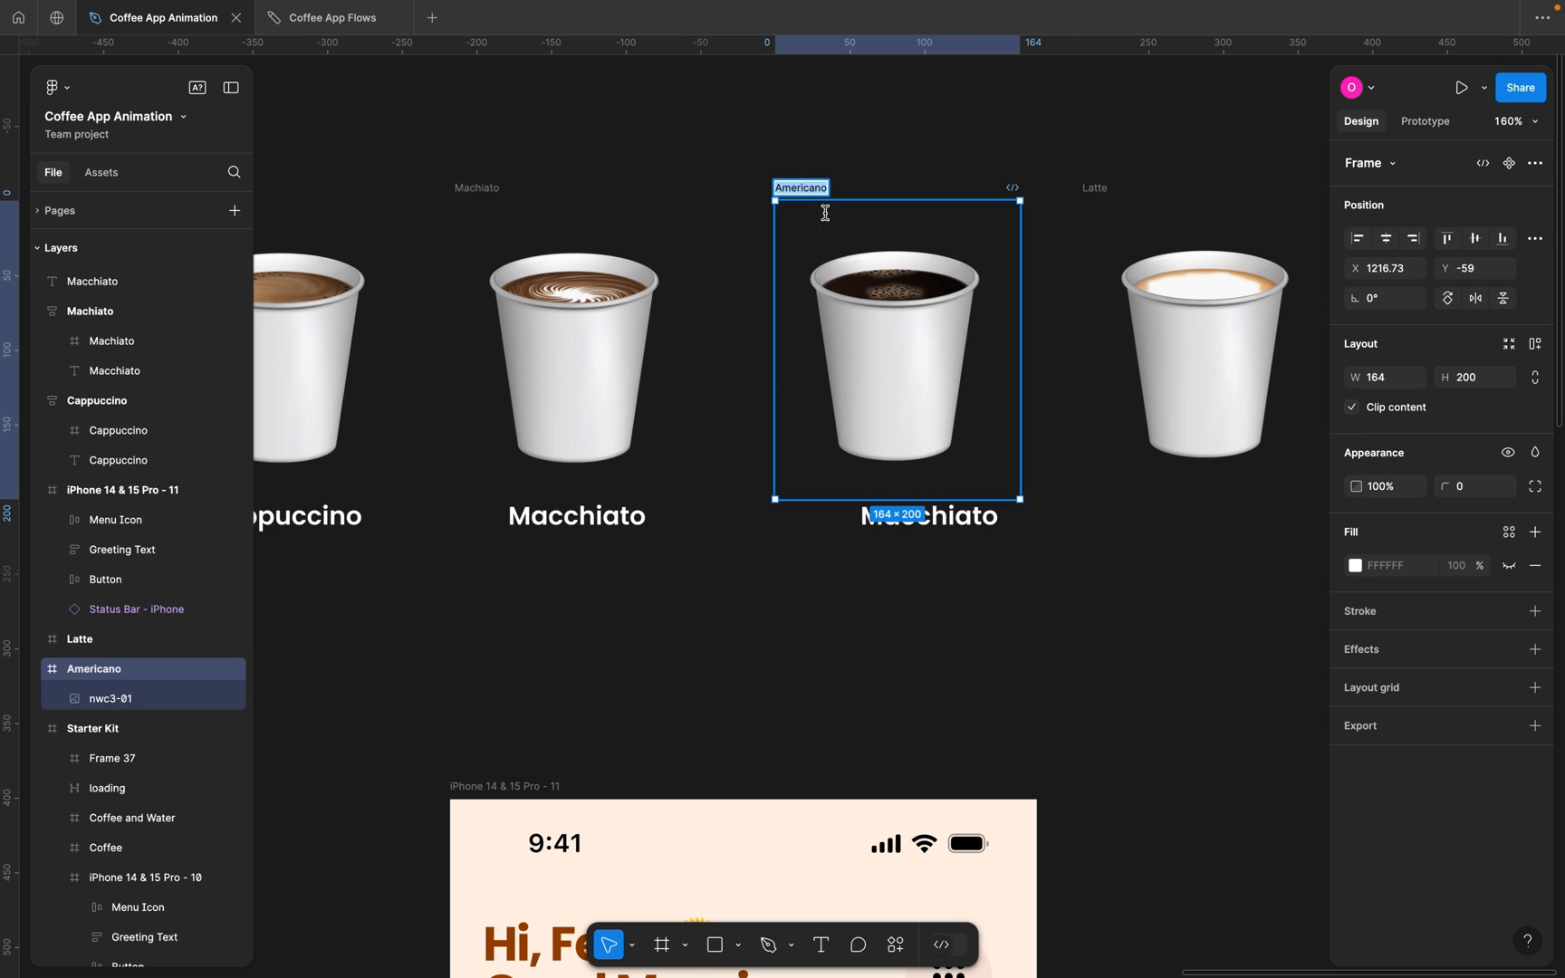
{"action": "double_click", "coordinate": [965, 524]}
{"action": "type", "text": "Americano"}
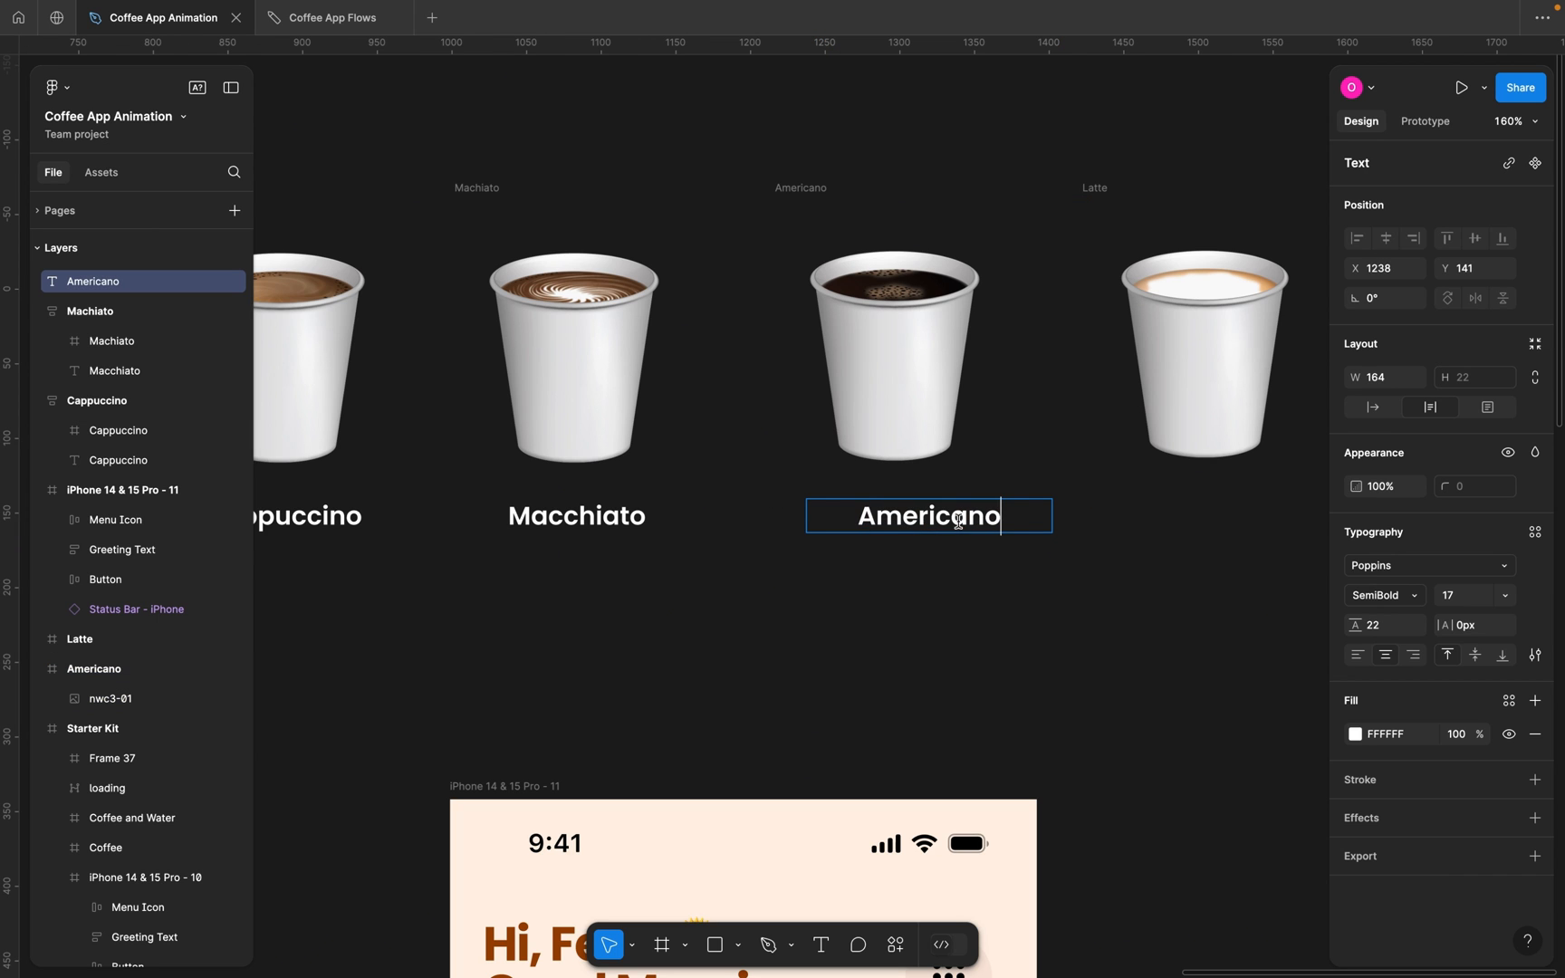
{"action": "key", "text": "Escape"}
Wrap the Americano cup and its label in a centred vertical auto layout with 0 spacing and name the frame Americano.
{"action": "left_click", "coordinate": [814, 190], "text": "shift"}
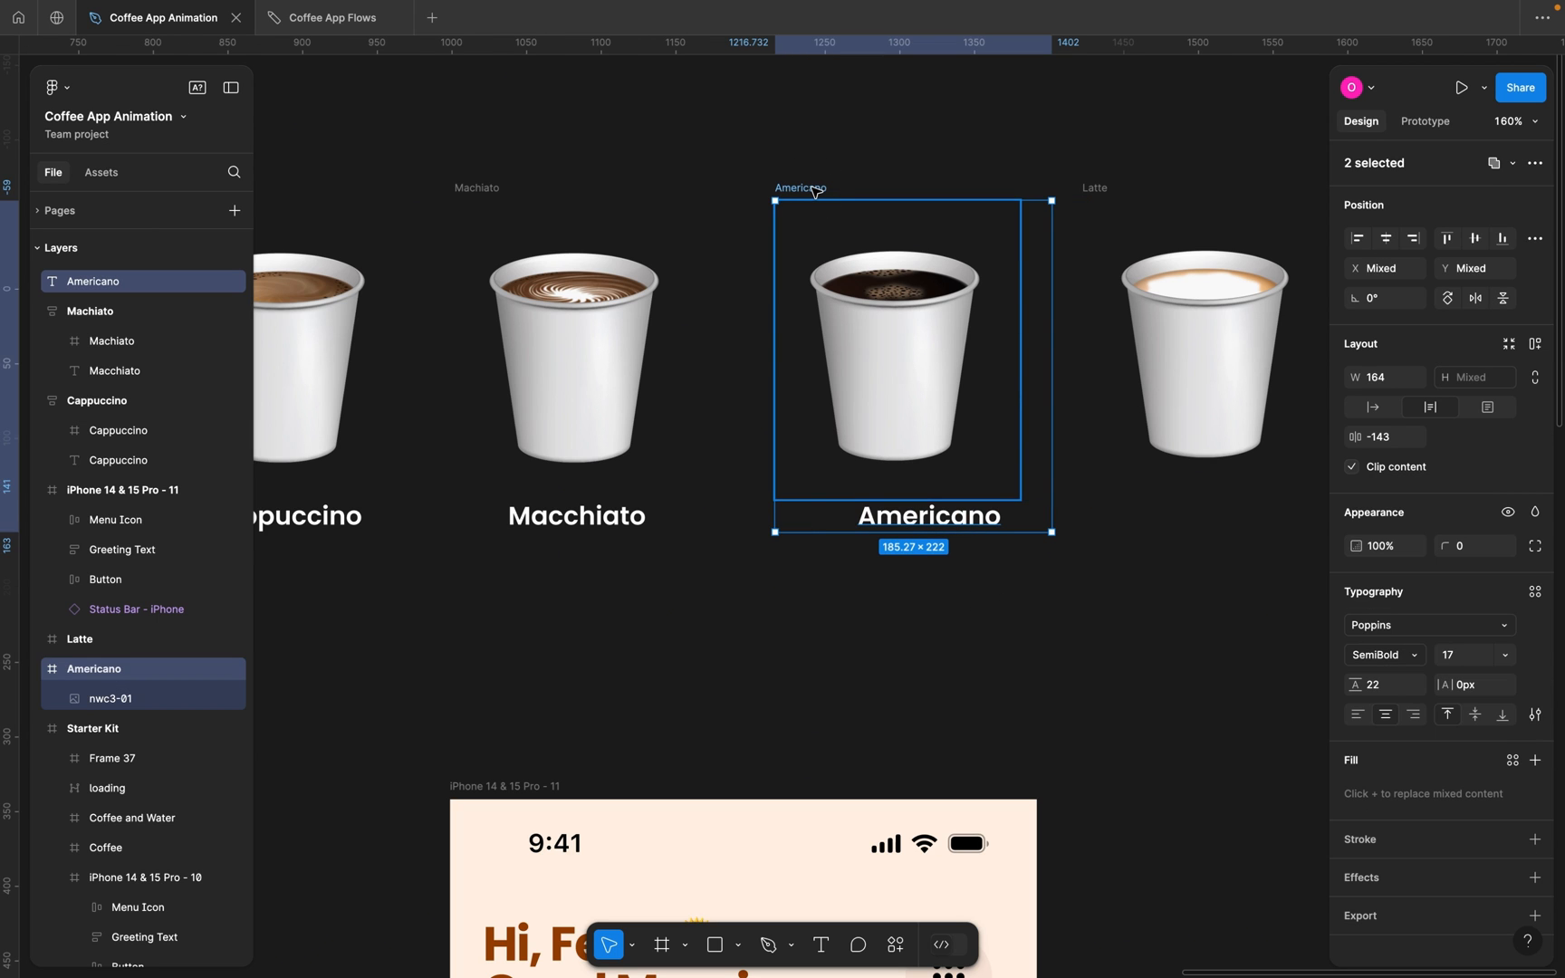
{"action": "key", "text": "shift+a"}
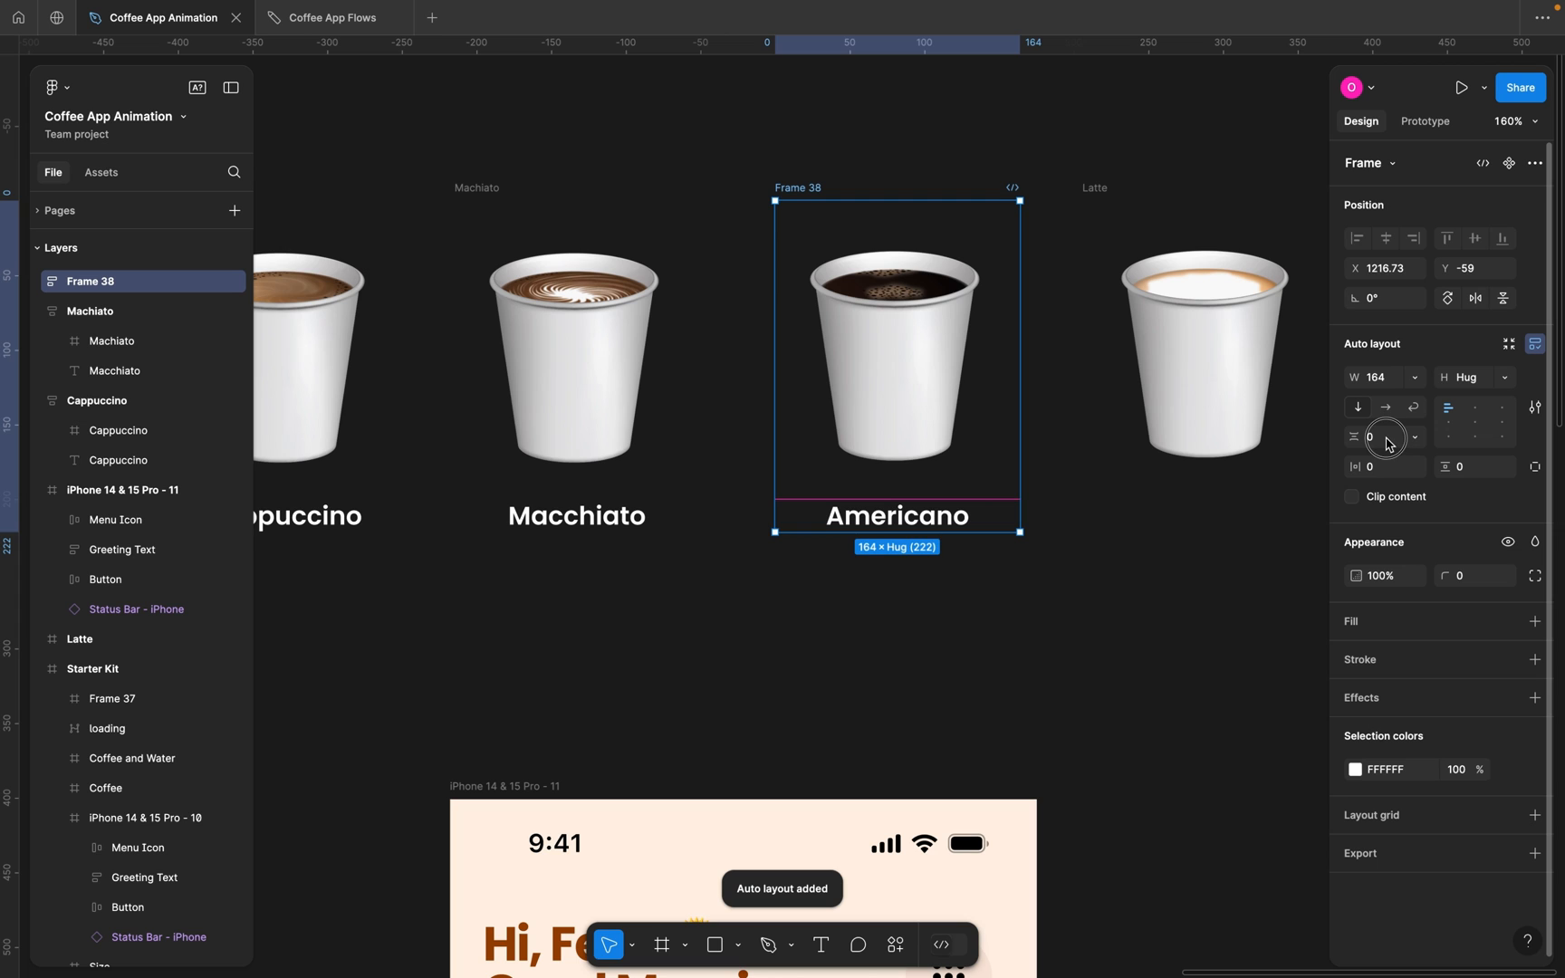
{"action": "left_click", "coordinate": [1483, 425]}
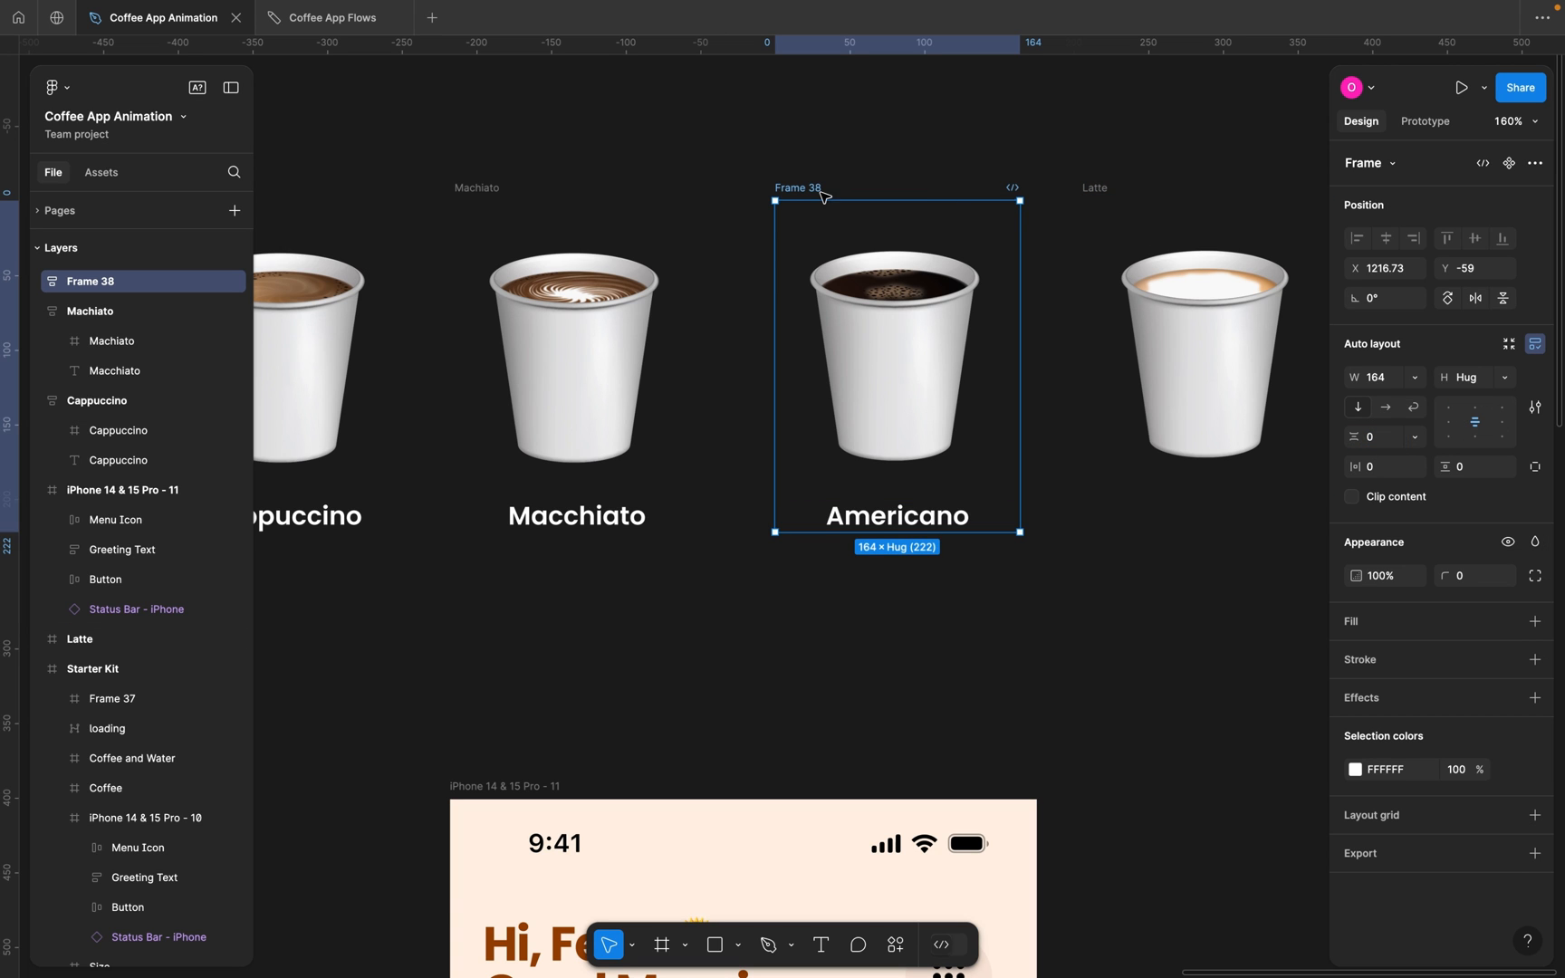
{"action": "double_click", "coordinate": [813, 190]}
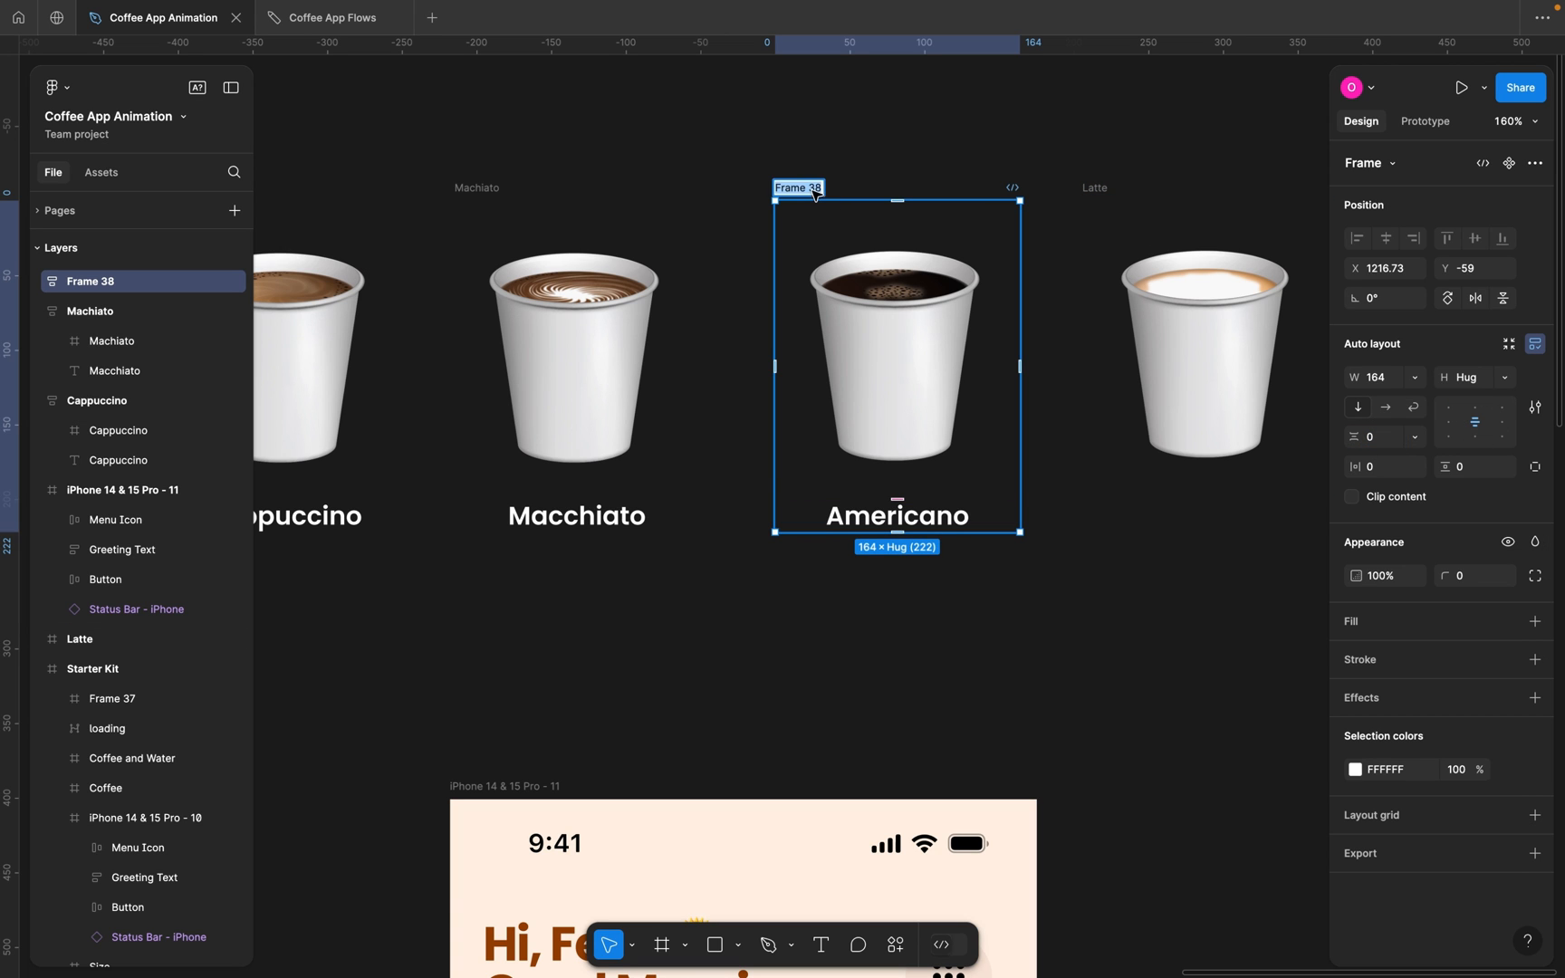
{"action": "left_click", "coordinate": [962, 161]}
Duplicate the Americano label below the Latte cup and change the copy's text to Latte.
{"action": "scroll", "coordinate": [962, 161], "scroll_direction": "right", "scroll_amount": 5}
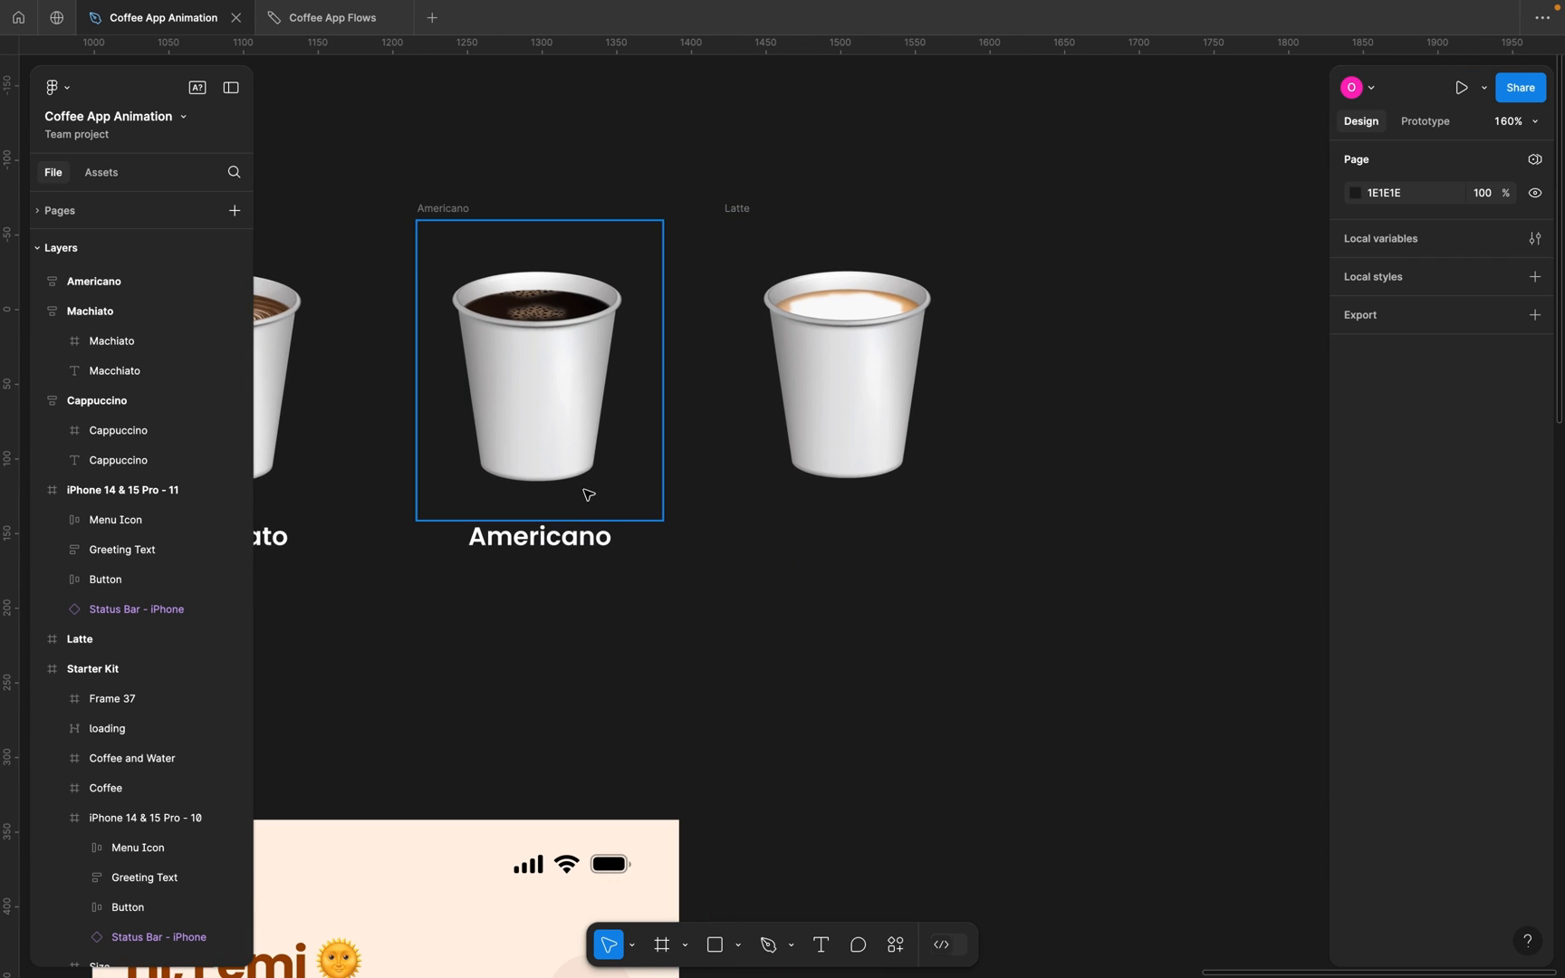
{"action": "left_click", "coordinate": [563, 539]}
{"action": "left_click_drag", "start_coordinate": [563, 539], "coordinate": [872, 536]}
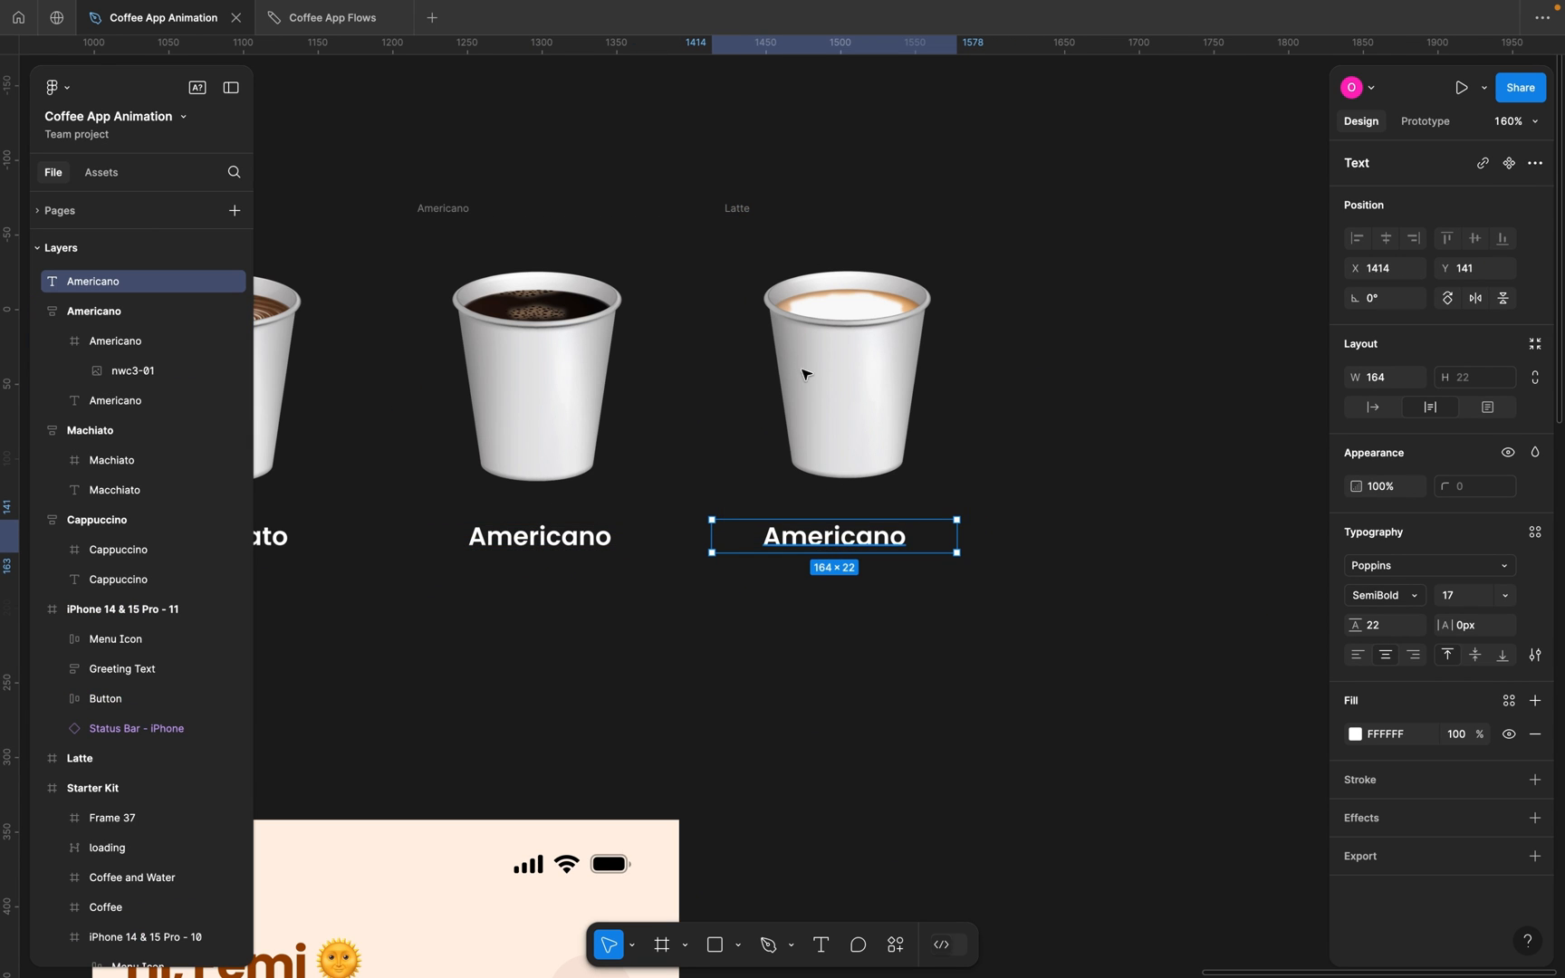
{"action": "double_click", "coordinate": [741, 209]}
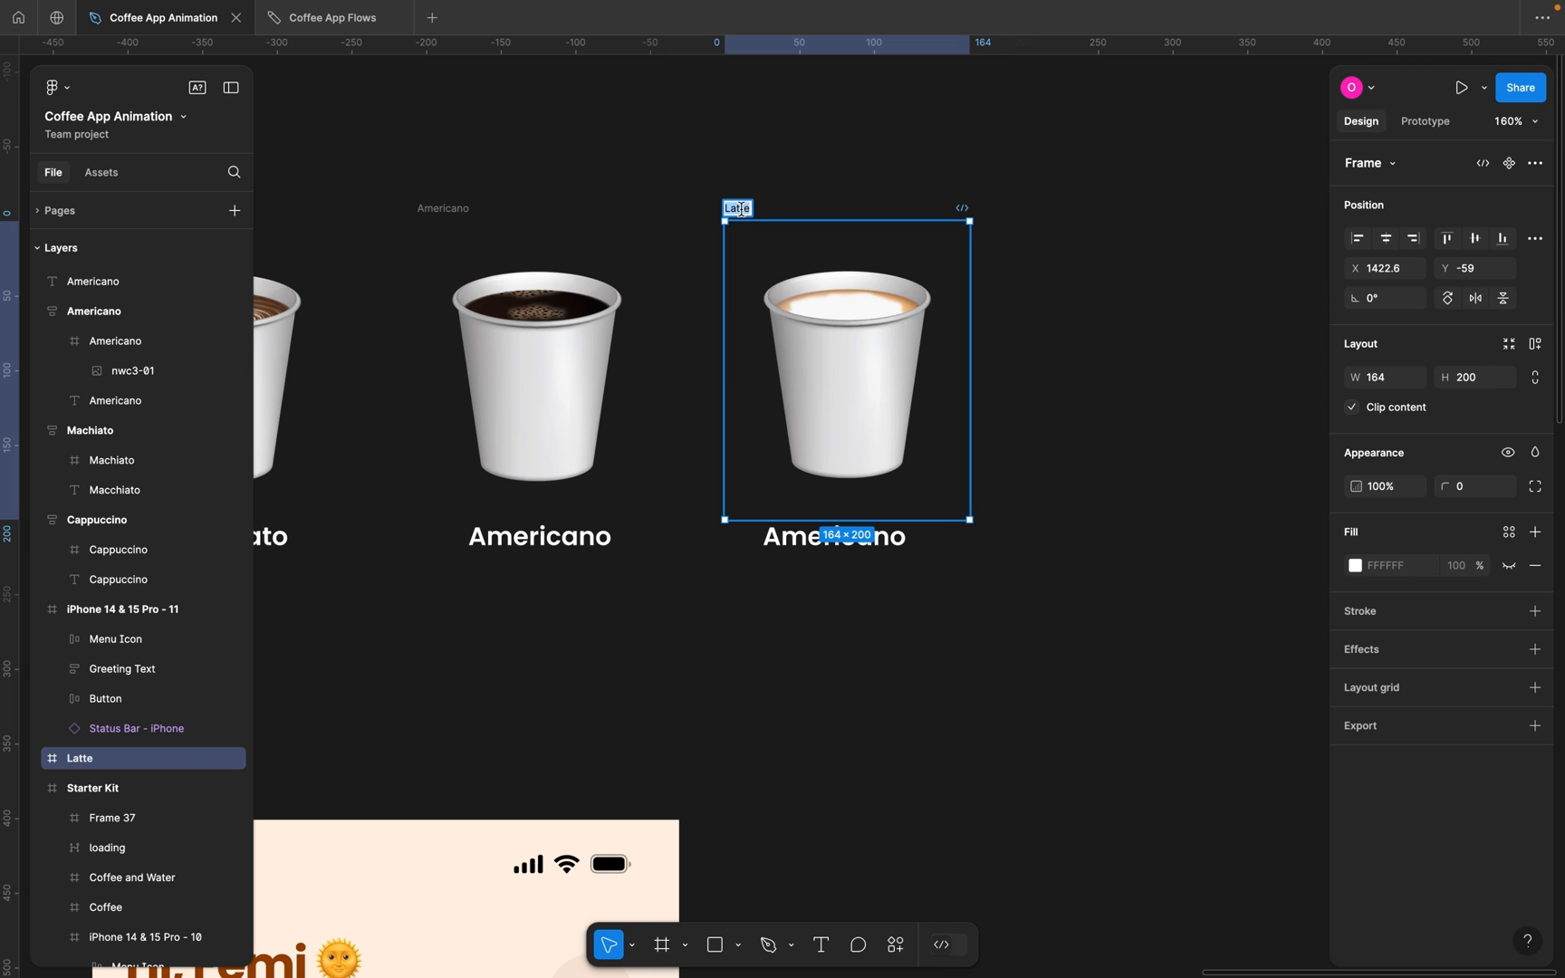
{"action": "double_click", "coordinate": [795, 540]}
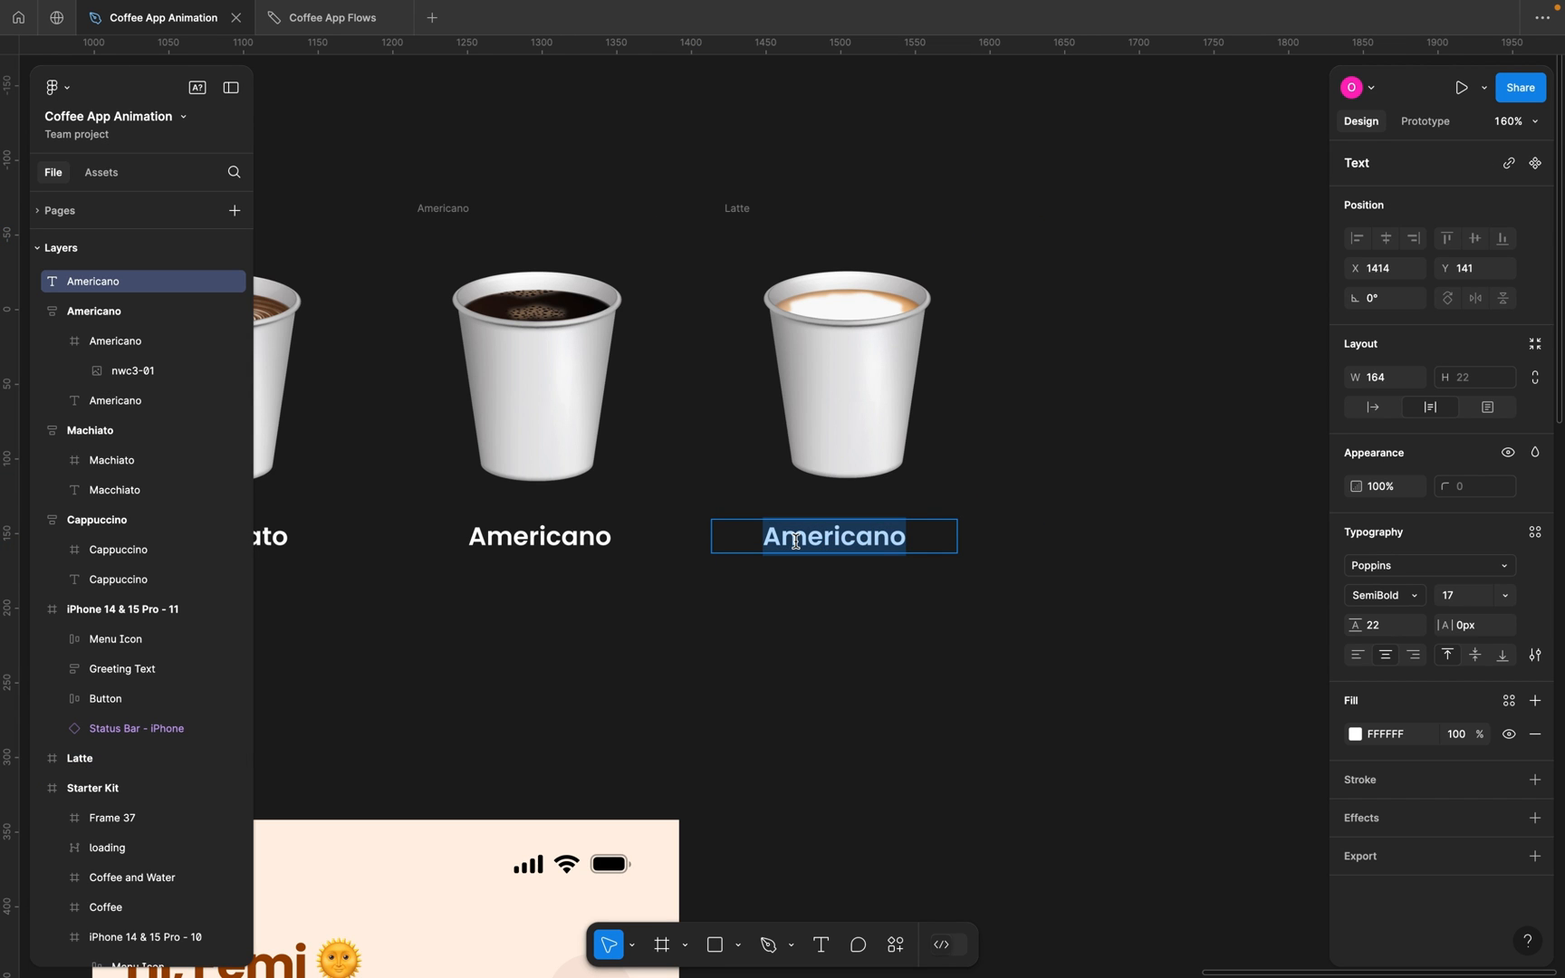
{"action": "type", "text": "Latte"}
{"action": "key", "text": "Escape"}
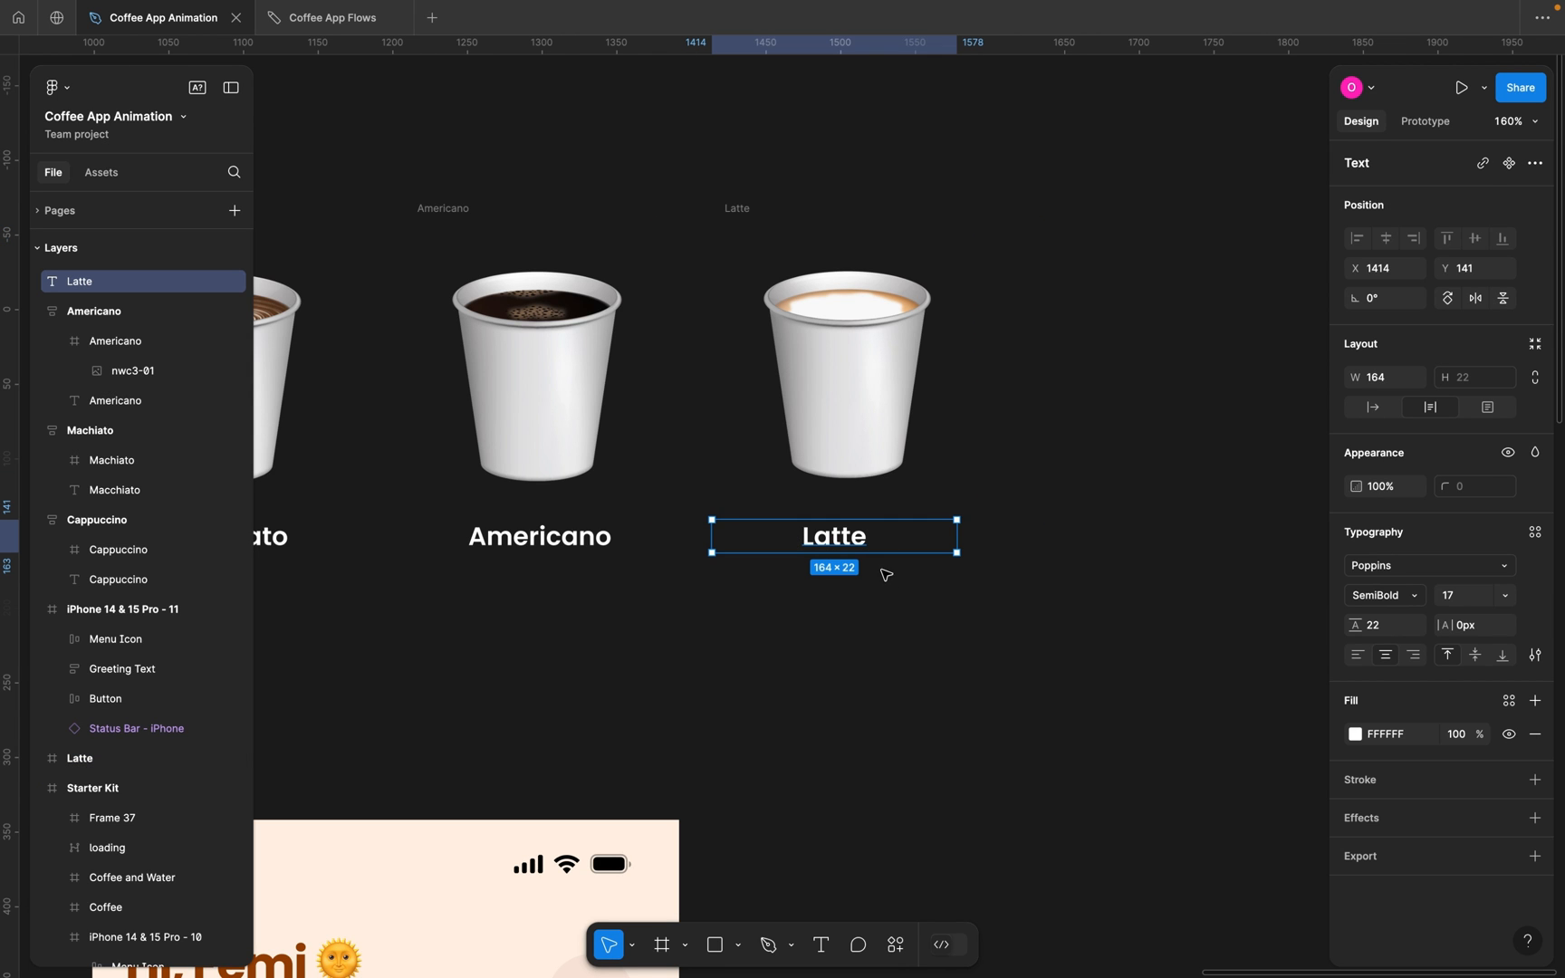
Wrap the Latte cup and its label in a vertical auto layout with centred alignment.
{"action": "left_click", "coordinate": [739, 216], "text": "shift"}
{"action": "key", "text": "shift+a"}
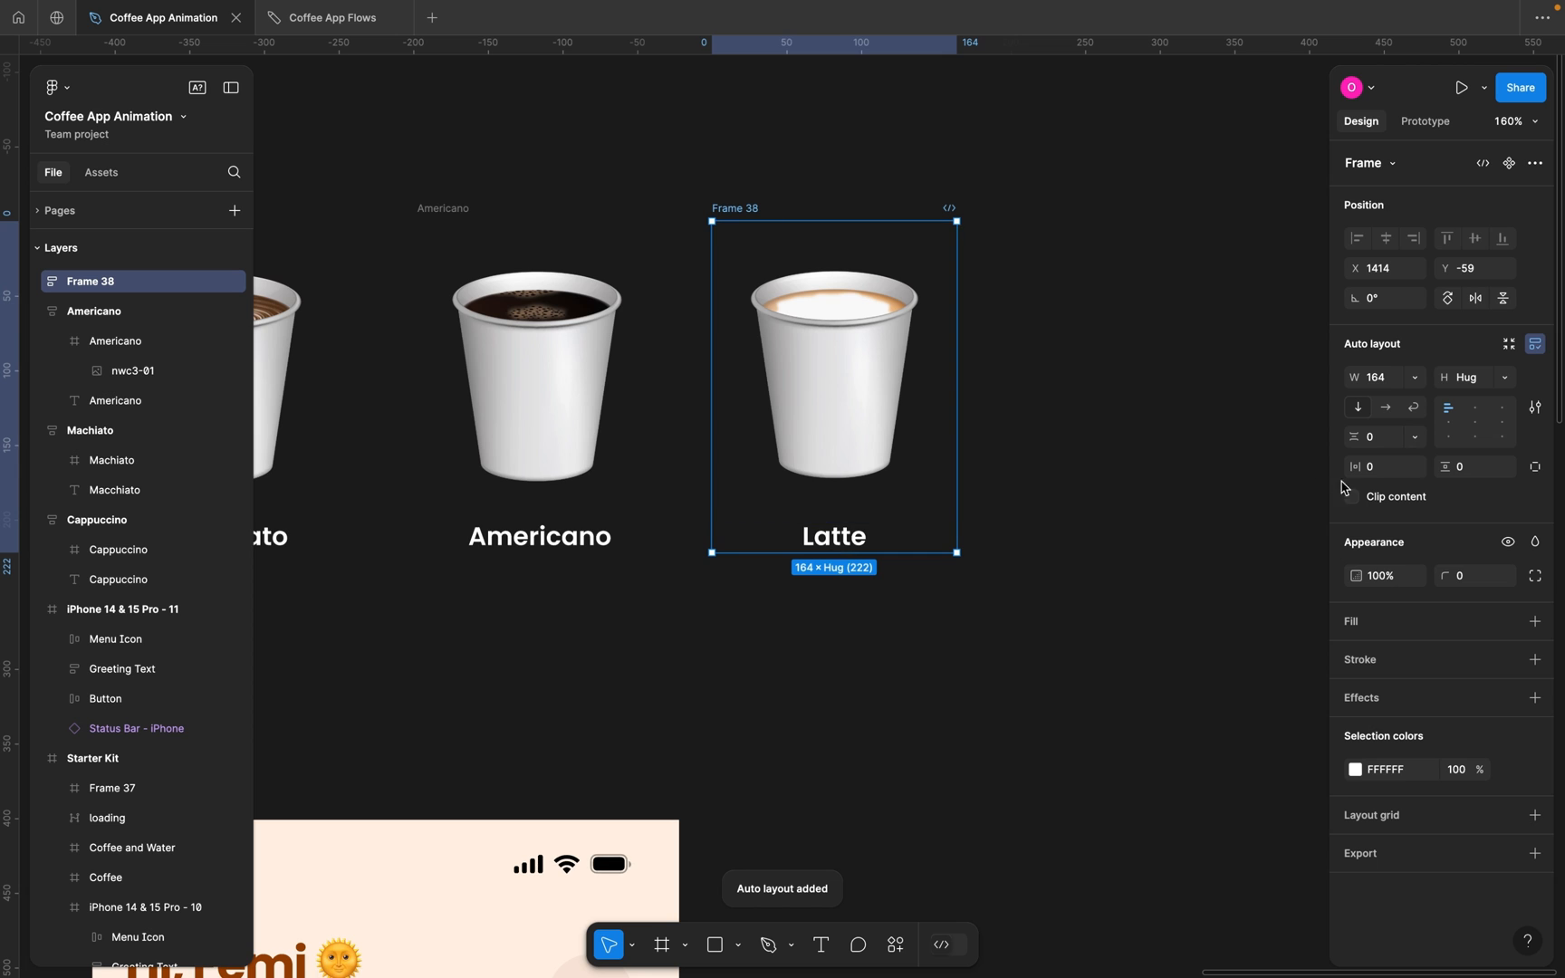
{"action": "left_click", "coordinate": [1476, 423]}
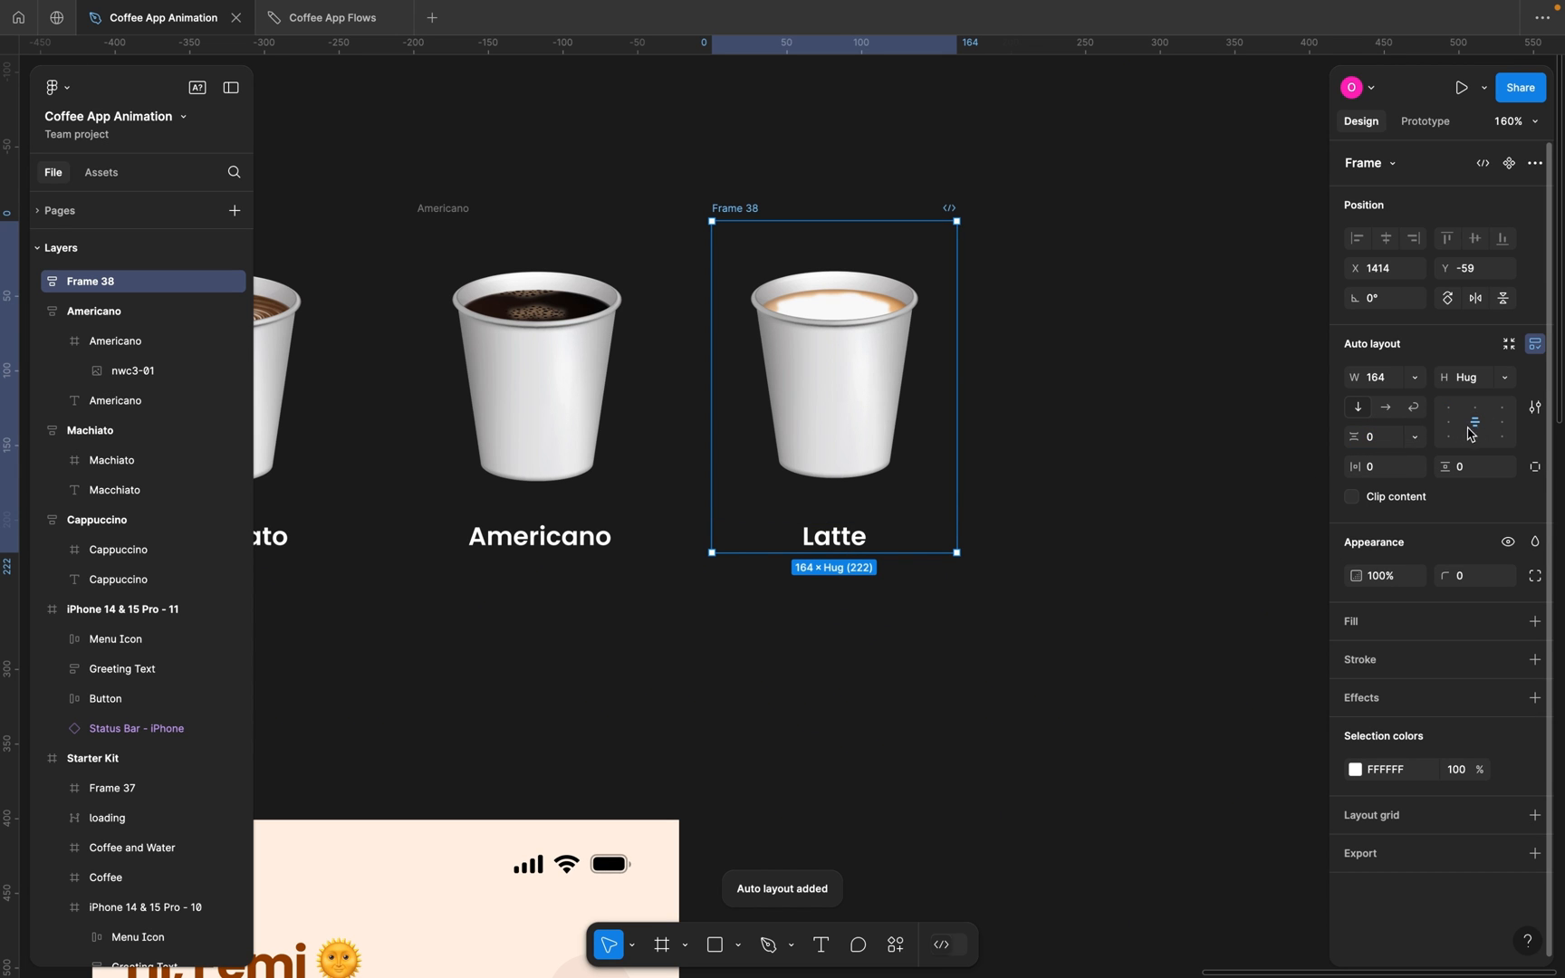
Wrap the four labelled coffee cup frames together in a horizontal auto layout with 0 spacing.
{"action": "scroll", "coordinate": [1157, 409], "scroll_direction": "down", "scroll_amount": 5}
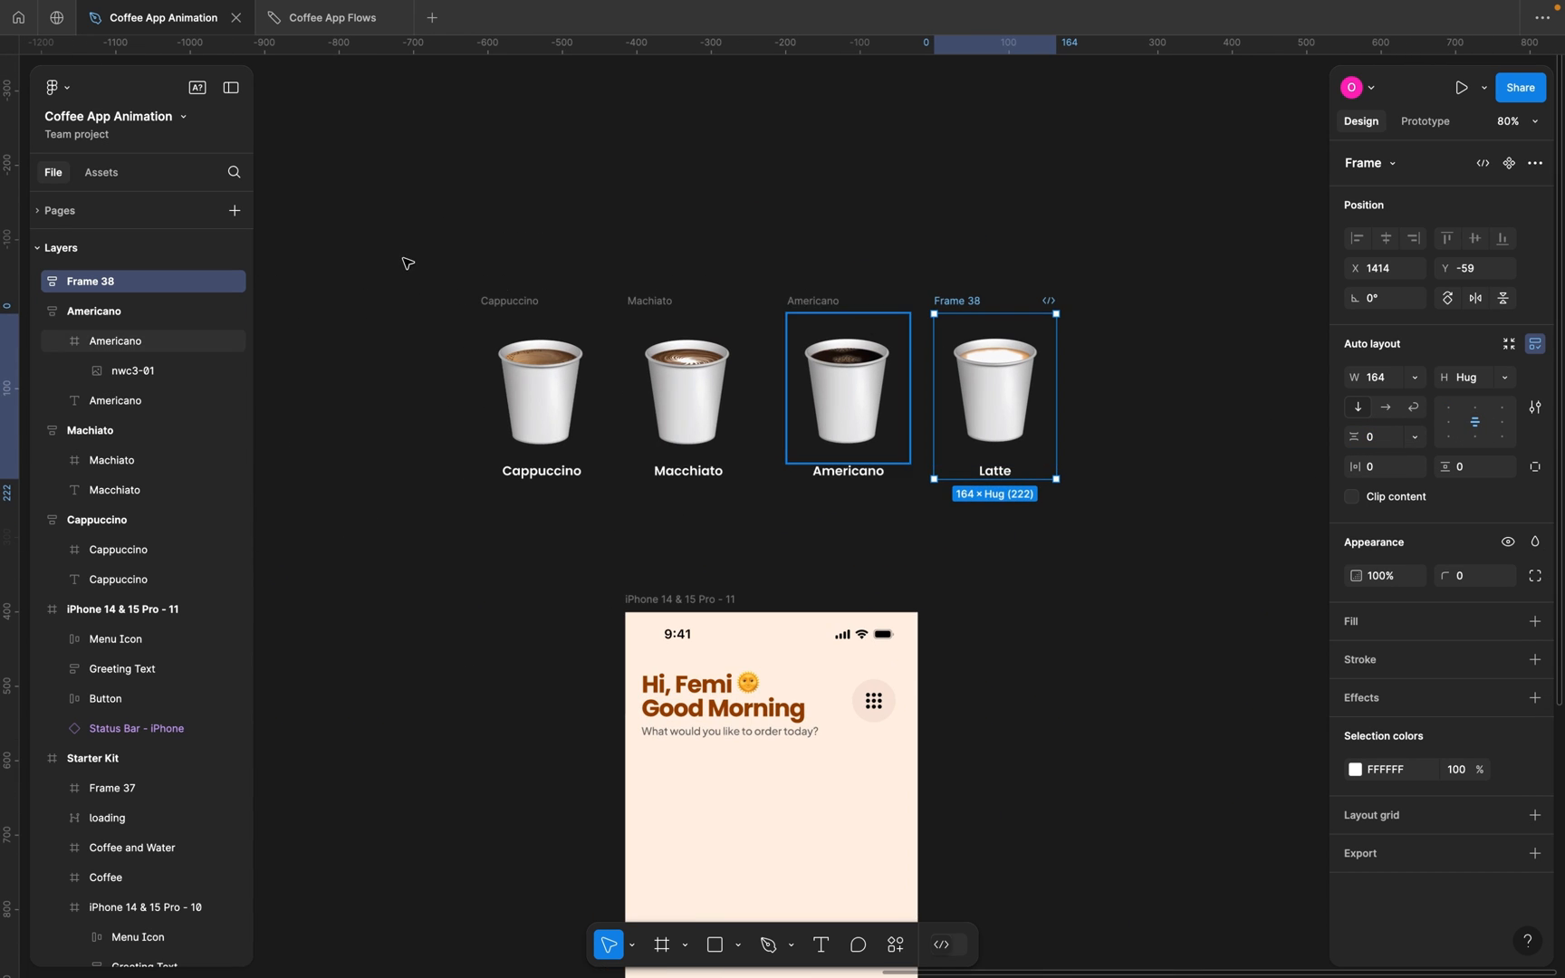
{"action": "left_click_drag", "start_coordinate": [355, 215], "coordinate": [1082, 524]}
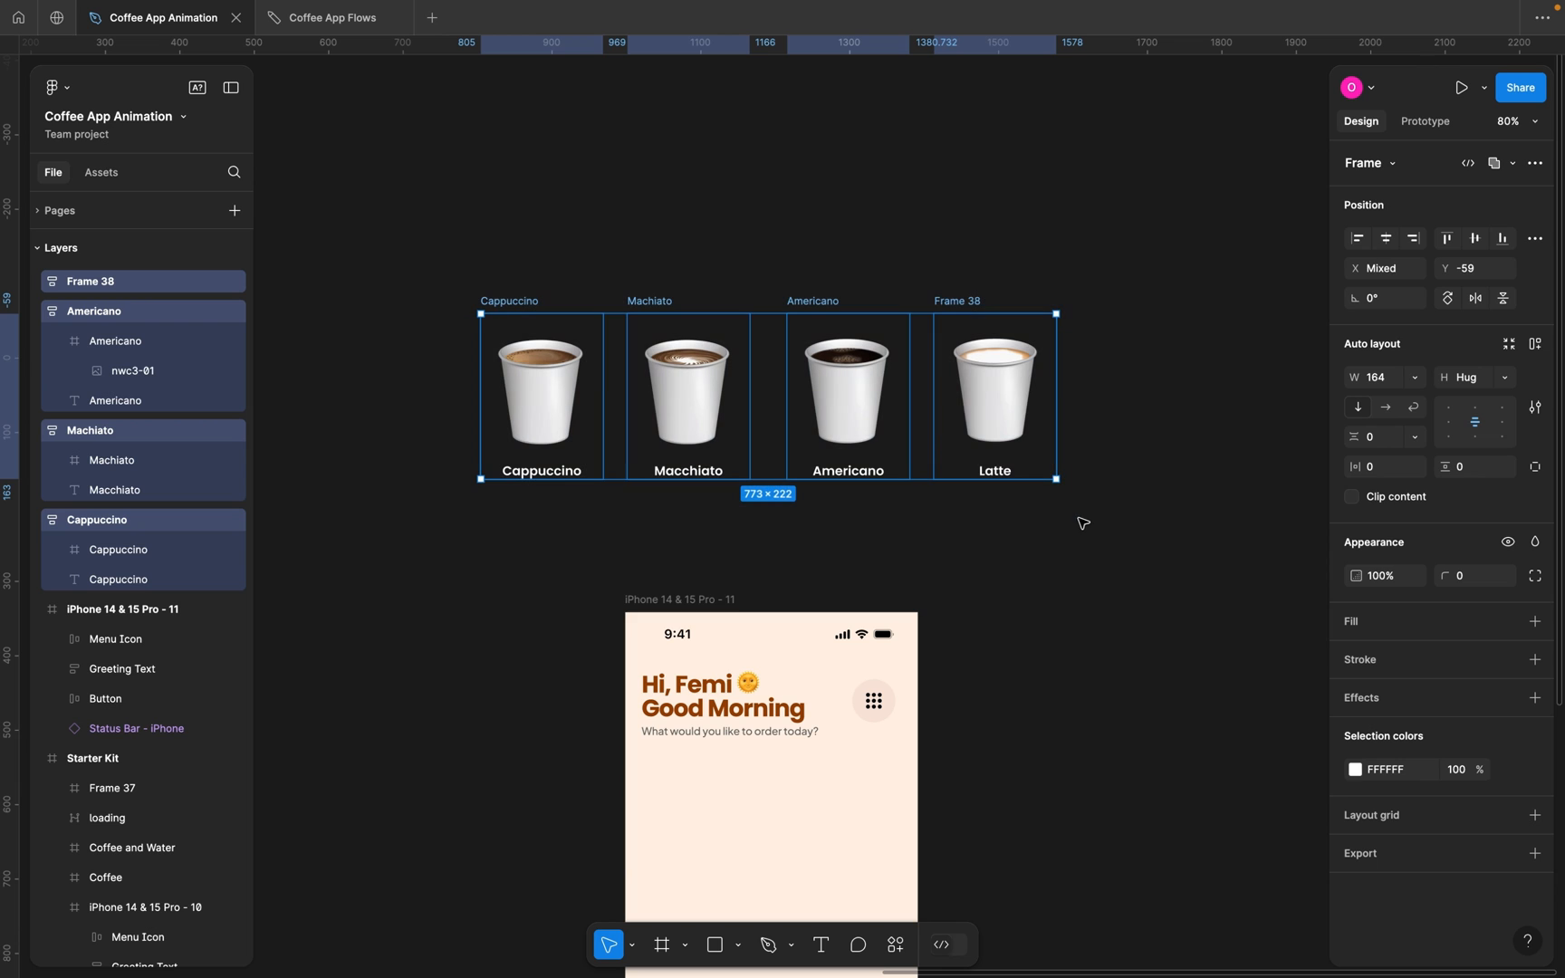
{"action": "left_click", "coordinate": [405, 252]}
{"action": "left_click_drag", "start_coordinate": [404, 249], "coordinate": [1136, 544]}
{"action": "key", "text": "shift+a"}
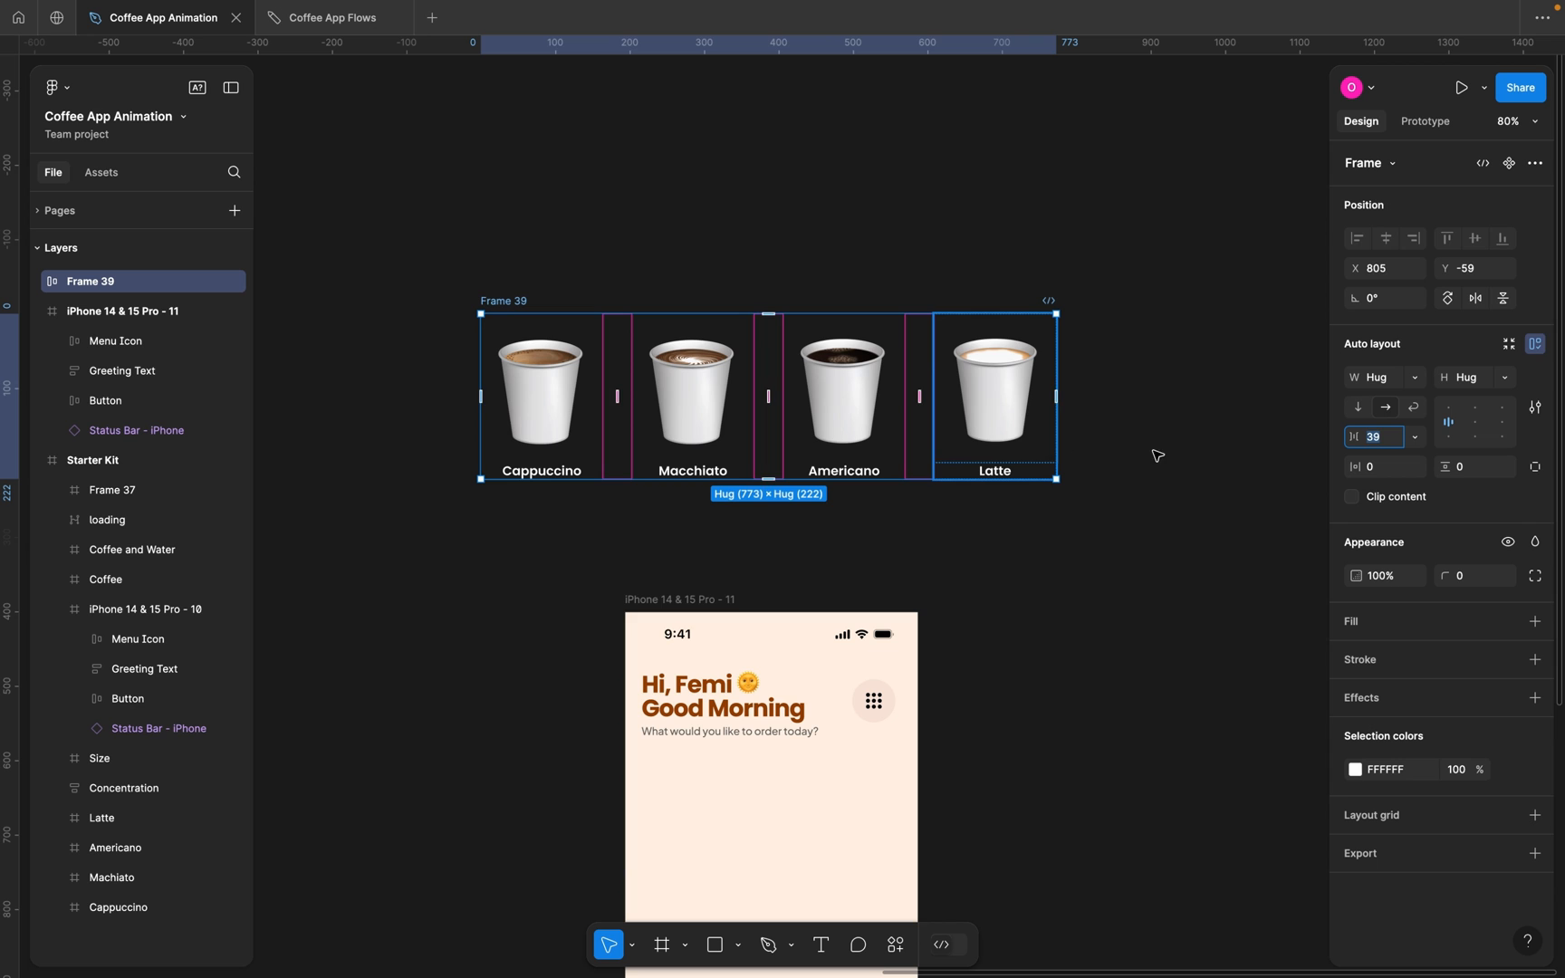
{"action": "type", "text": "0"}
{"action": "key", "text": "Return"}
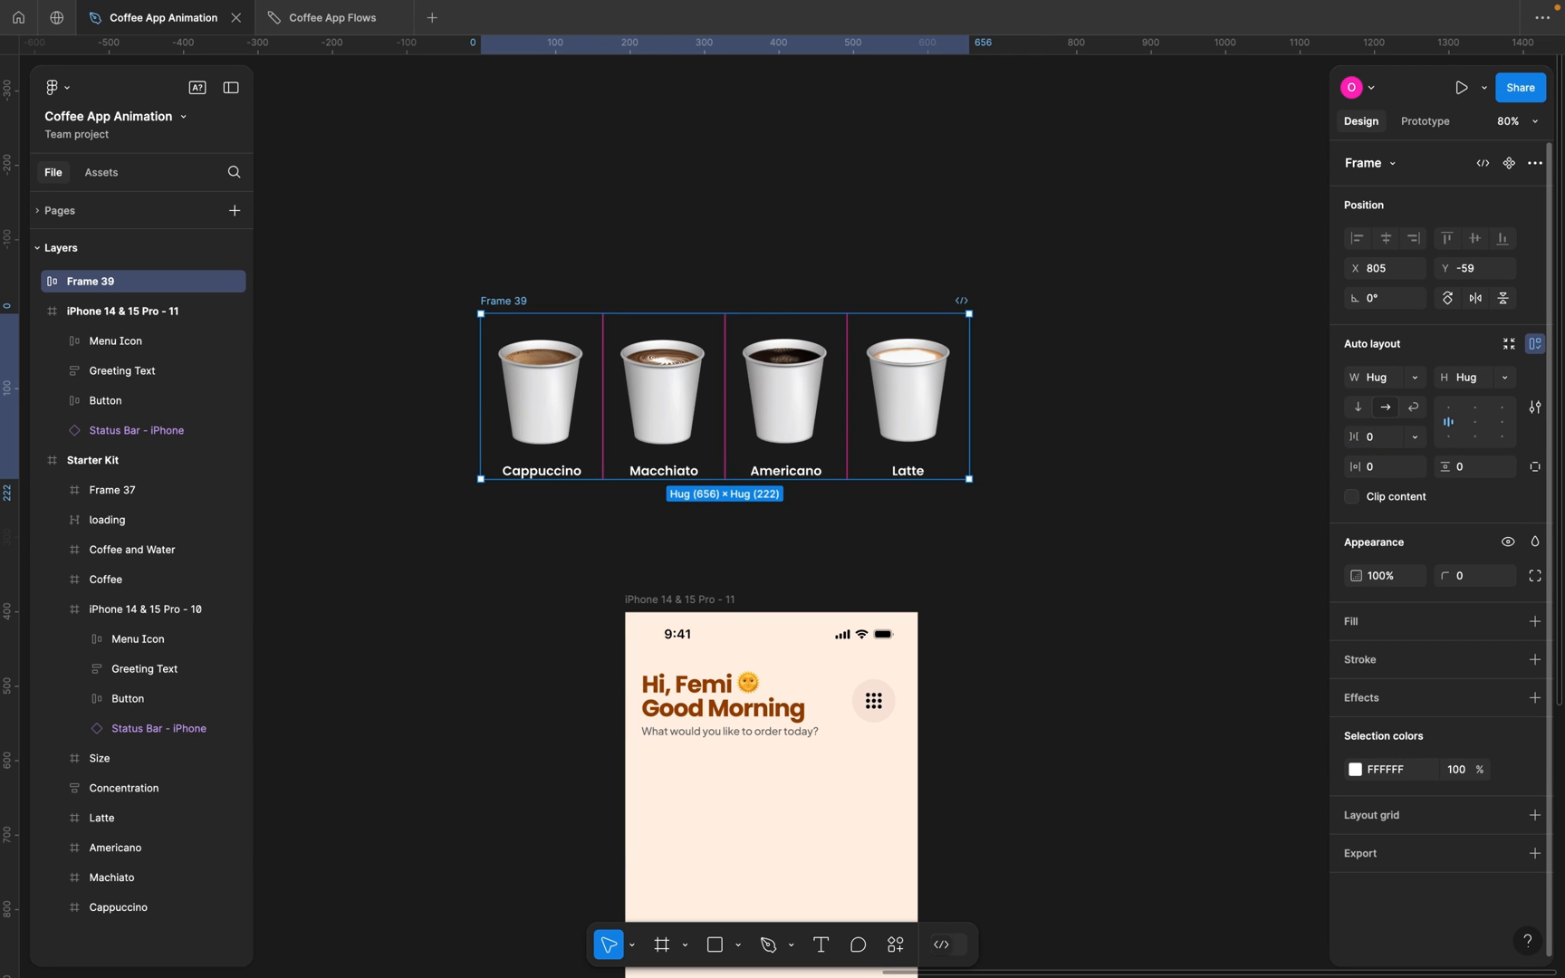
Move the coffee row into the iPhone 14 & 15 Pro - 11 screen at about X 52, Y 320.
{"action": "scroll", "coordinate": [625, 362], "scroll_direction": "down", "scroll_amount": 4}
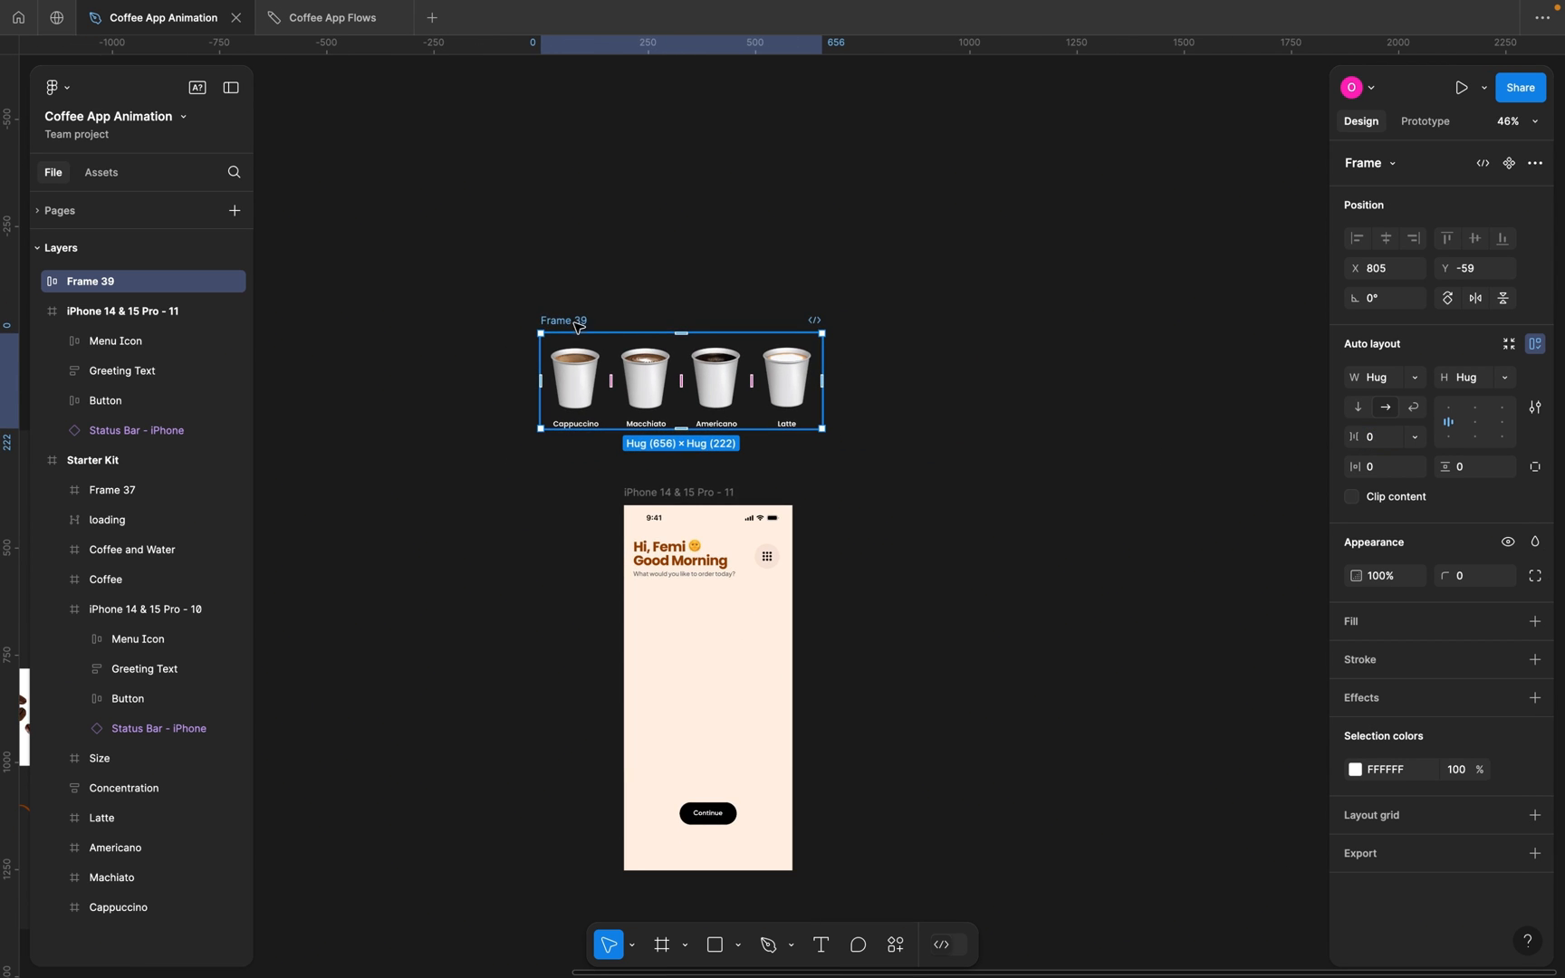
{"action": "left_click_drag", "start_coordinate": [572, 324], "coordinate": [681, 636]}
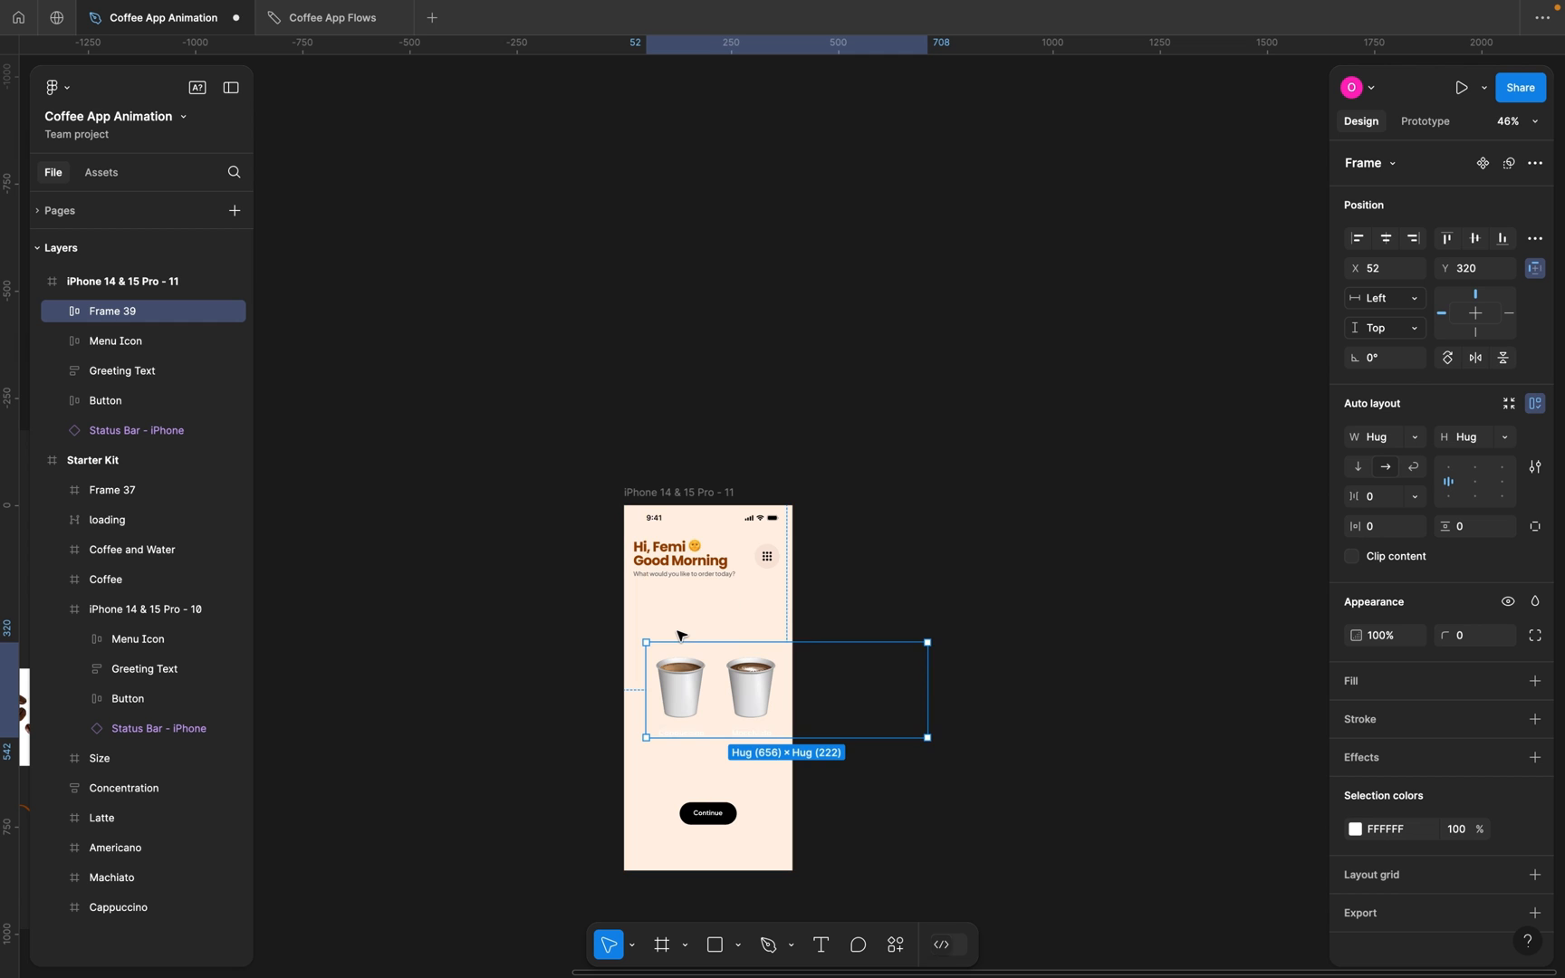
{"action": "scroll", "coordinate": [689, 722], "scroll_direction": "up", "scroll_amount": 5}
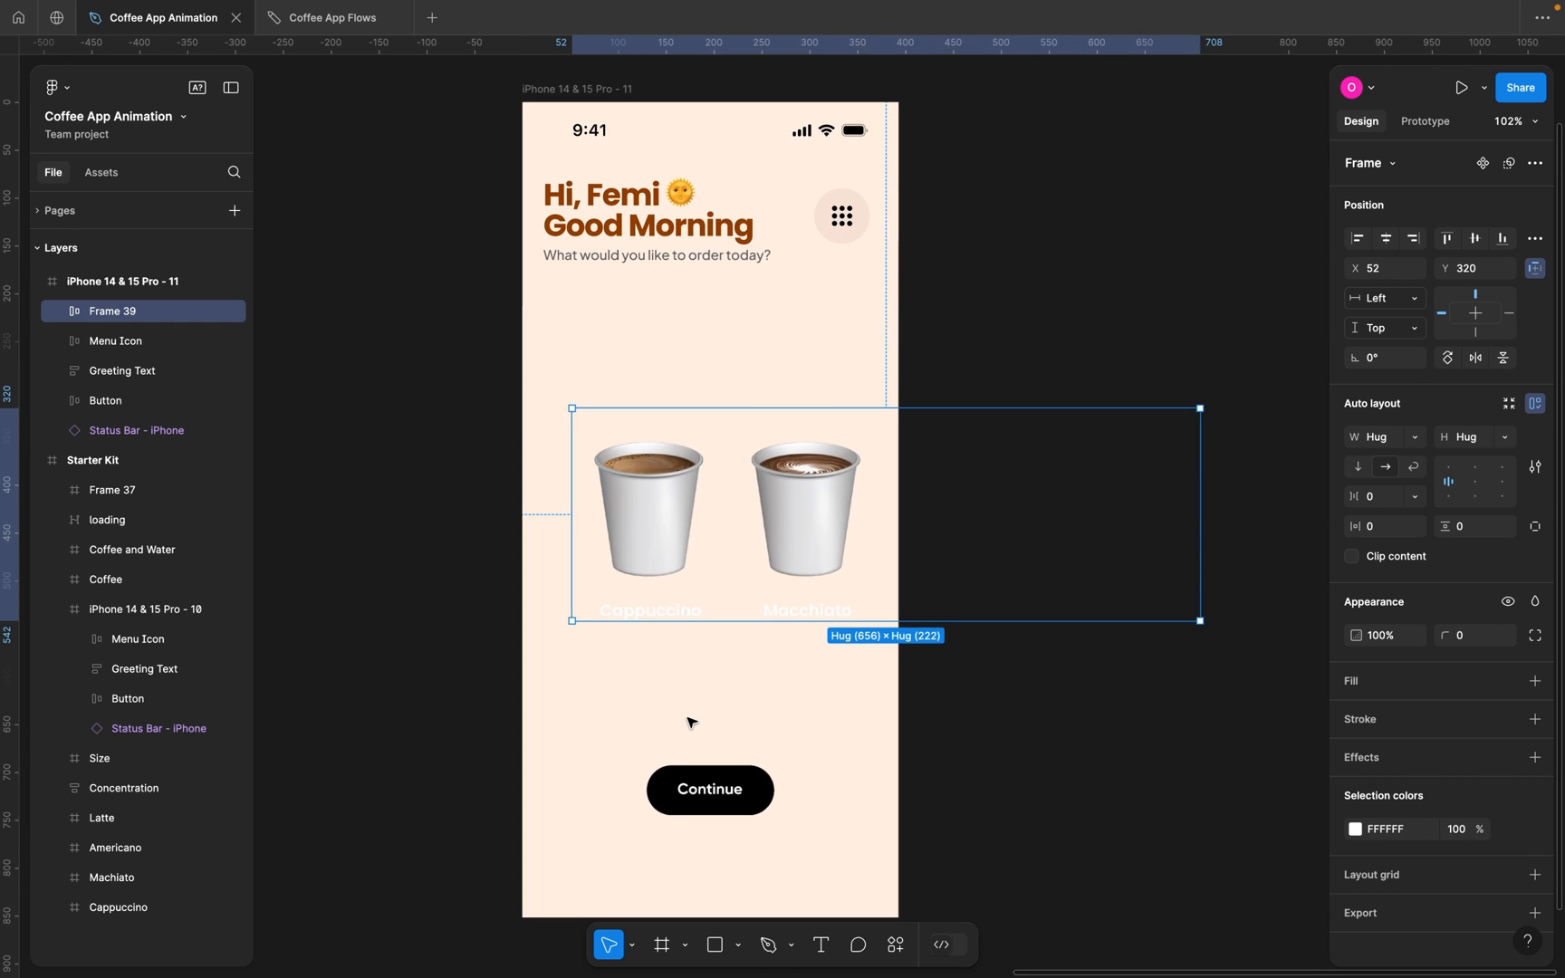
{"action": "scroll", "coordinate": [692, 725], "scroll_direction": "left", "scroll_amount": 1}
{"action": "scroll", "coordinate": [692, 726], "scroll_direction": "up", "scroll_amount": 1}
{"action": "scroll", "coordinate": [692, 726], "scroll_direction": "left", "scroll_amount": 1}
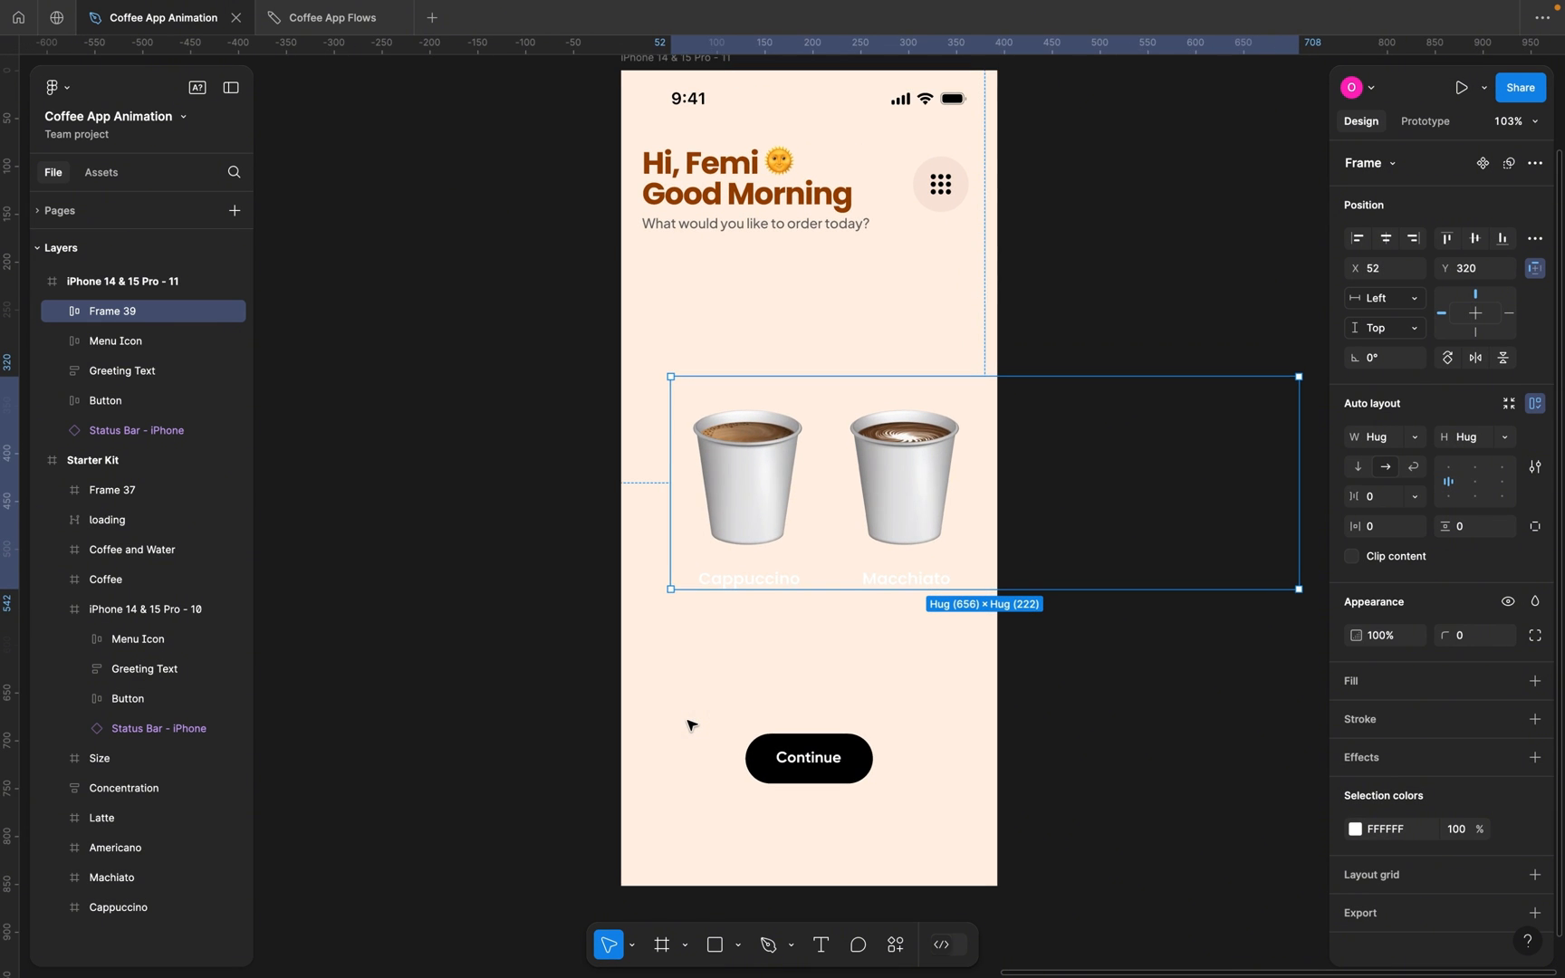
{"action": "scroll", "coordinate": [719, 714], "scroll_direction": "down", "scroll_amount": 2}
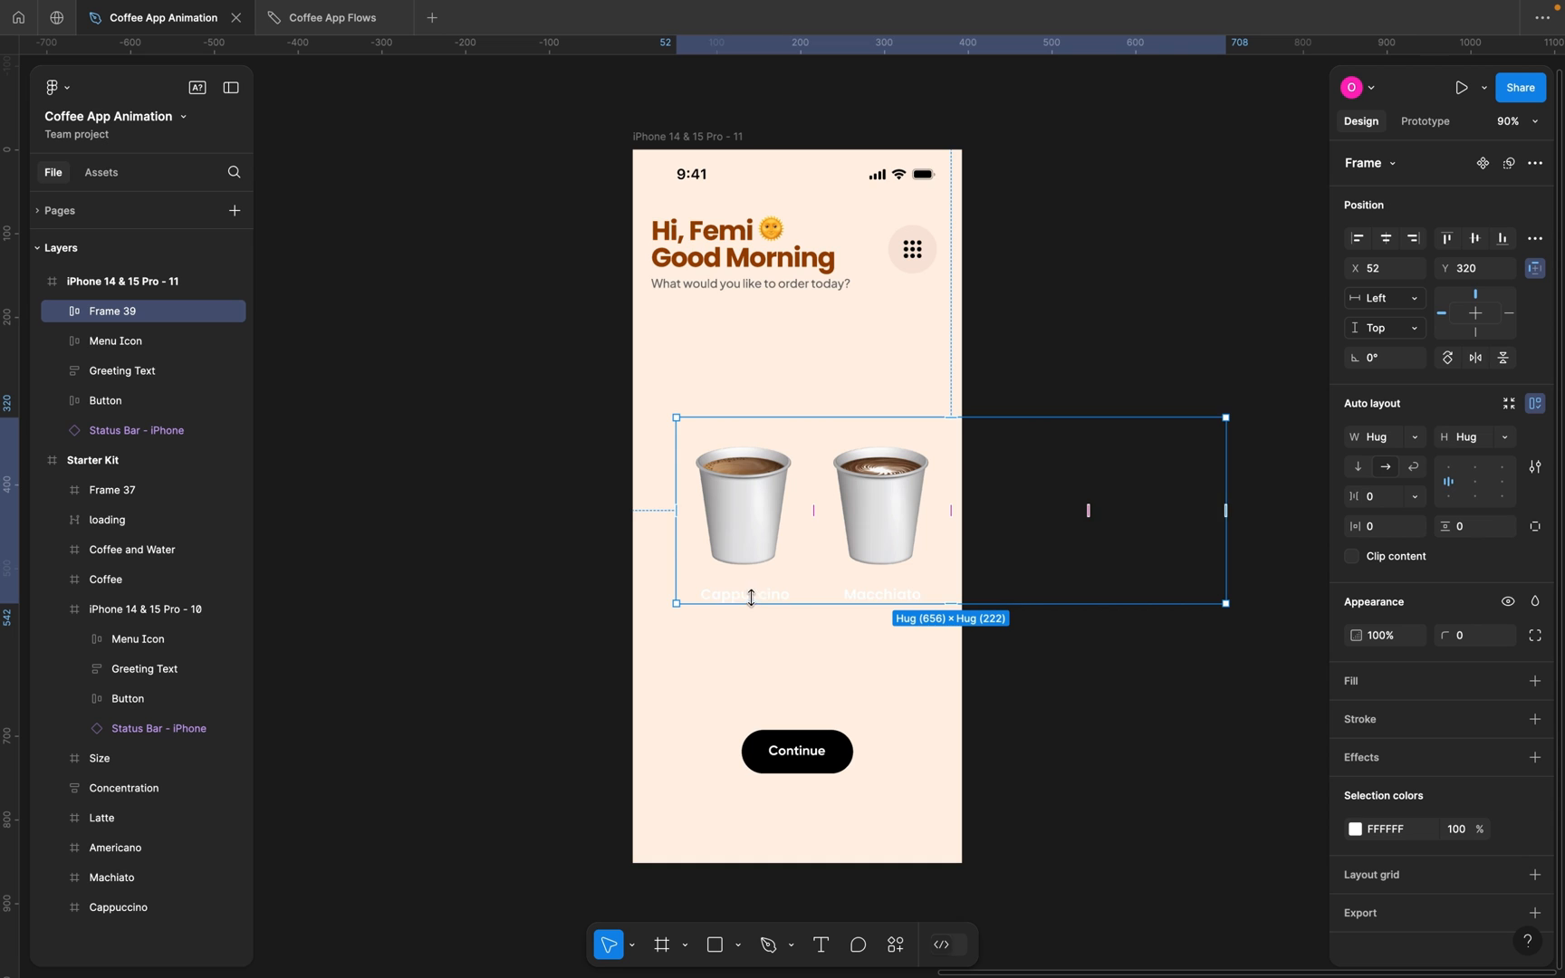
Set the fill of the Cappuccino, Macchiato, Americano and Latte labels to 212121.
{"action": "left_click", "coordinate": [48, 314]}
{"action": "left_click", "coordinate": [156, 404]}
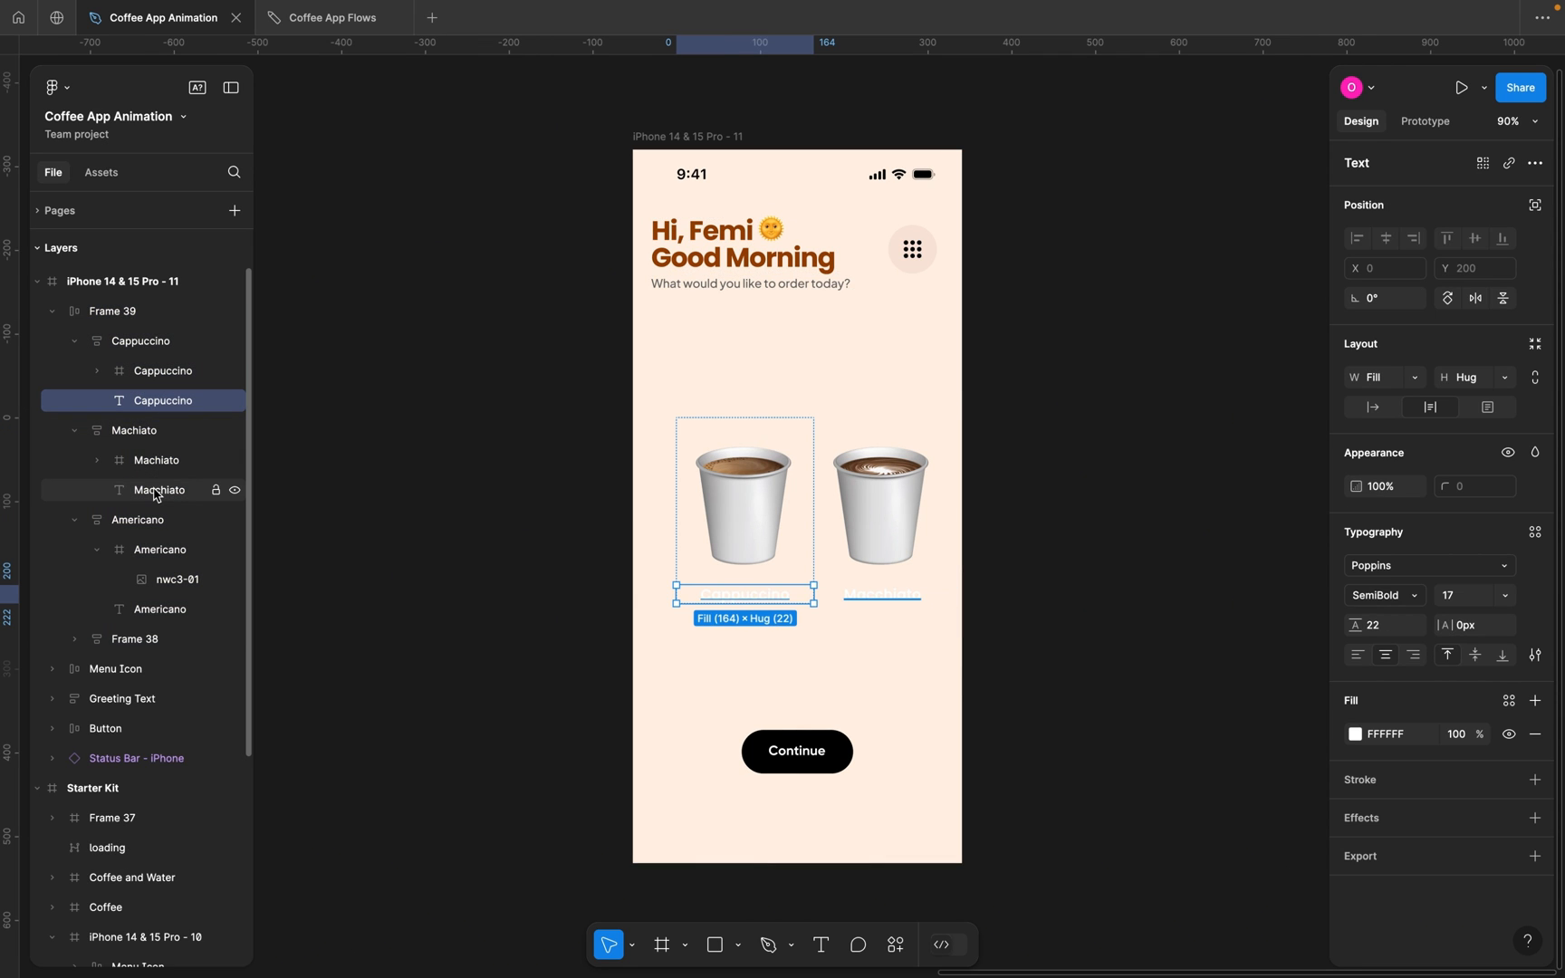
{"action": "left_click", "coordinate": [167, 489], "text": "shift"}
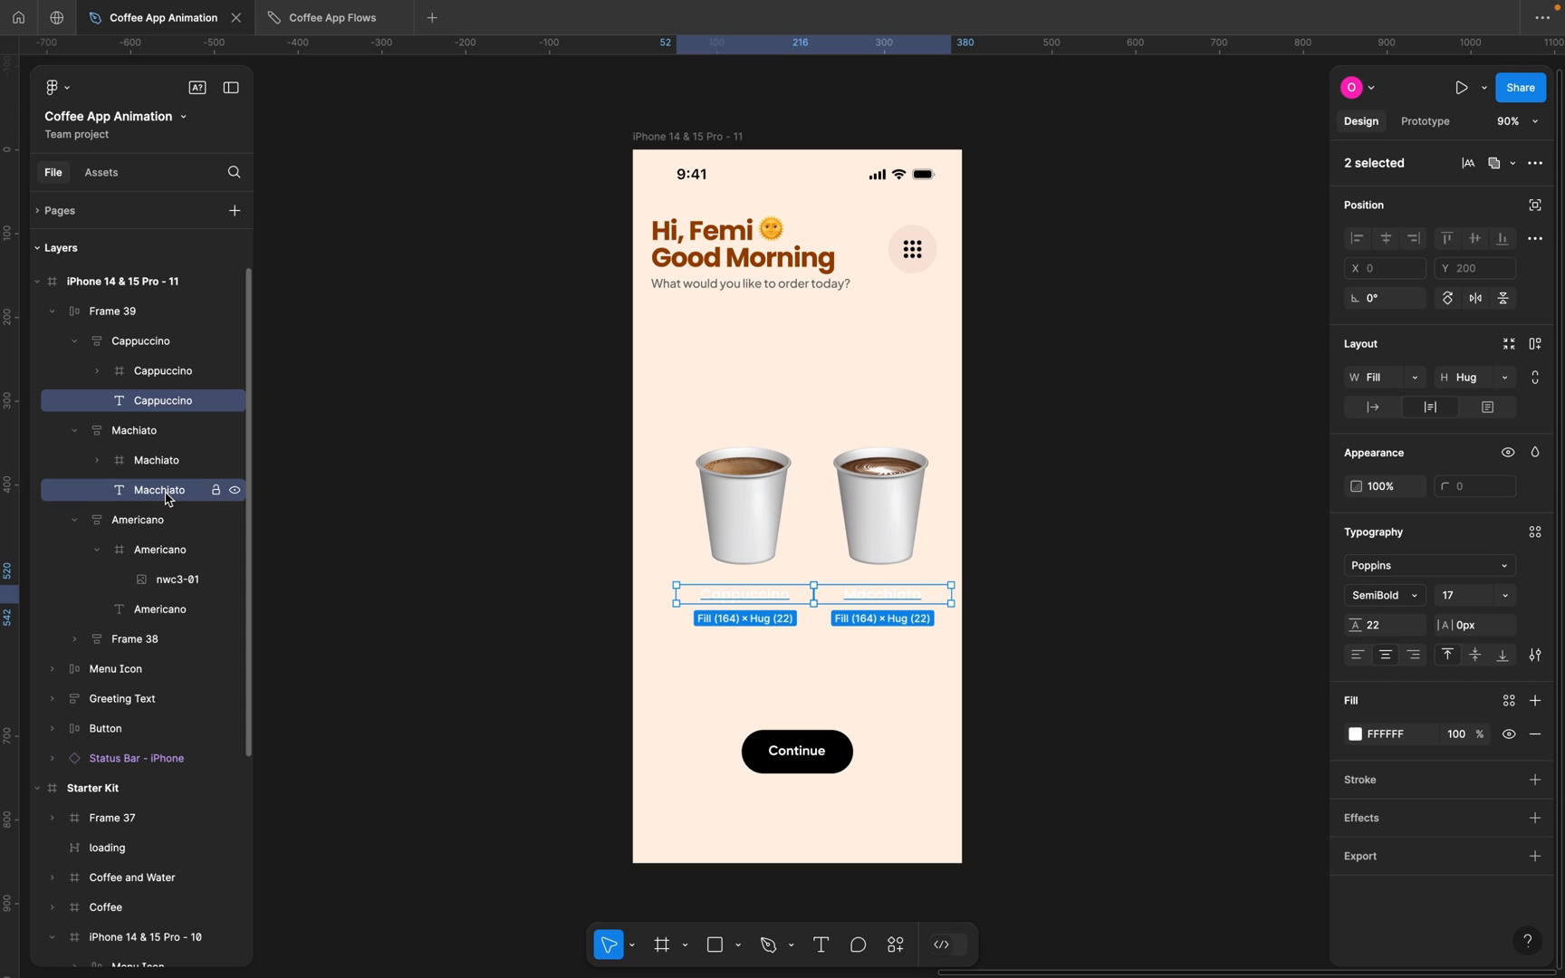
{"action": "left_click", "coordinate": [168, 612], "text": "shift"}
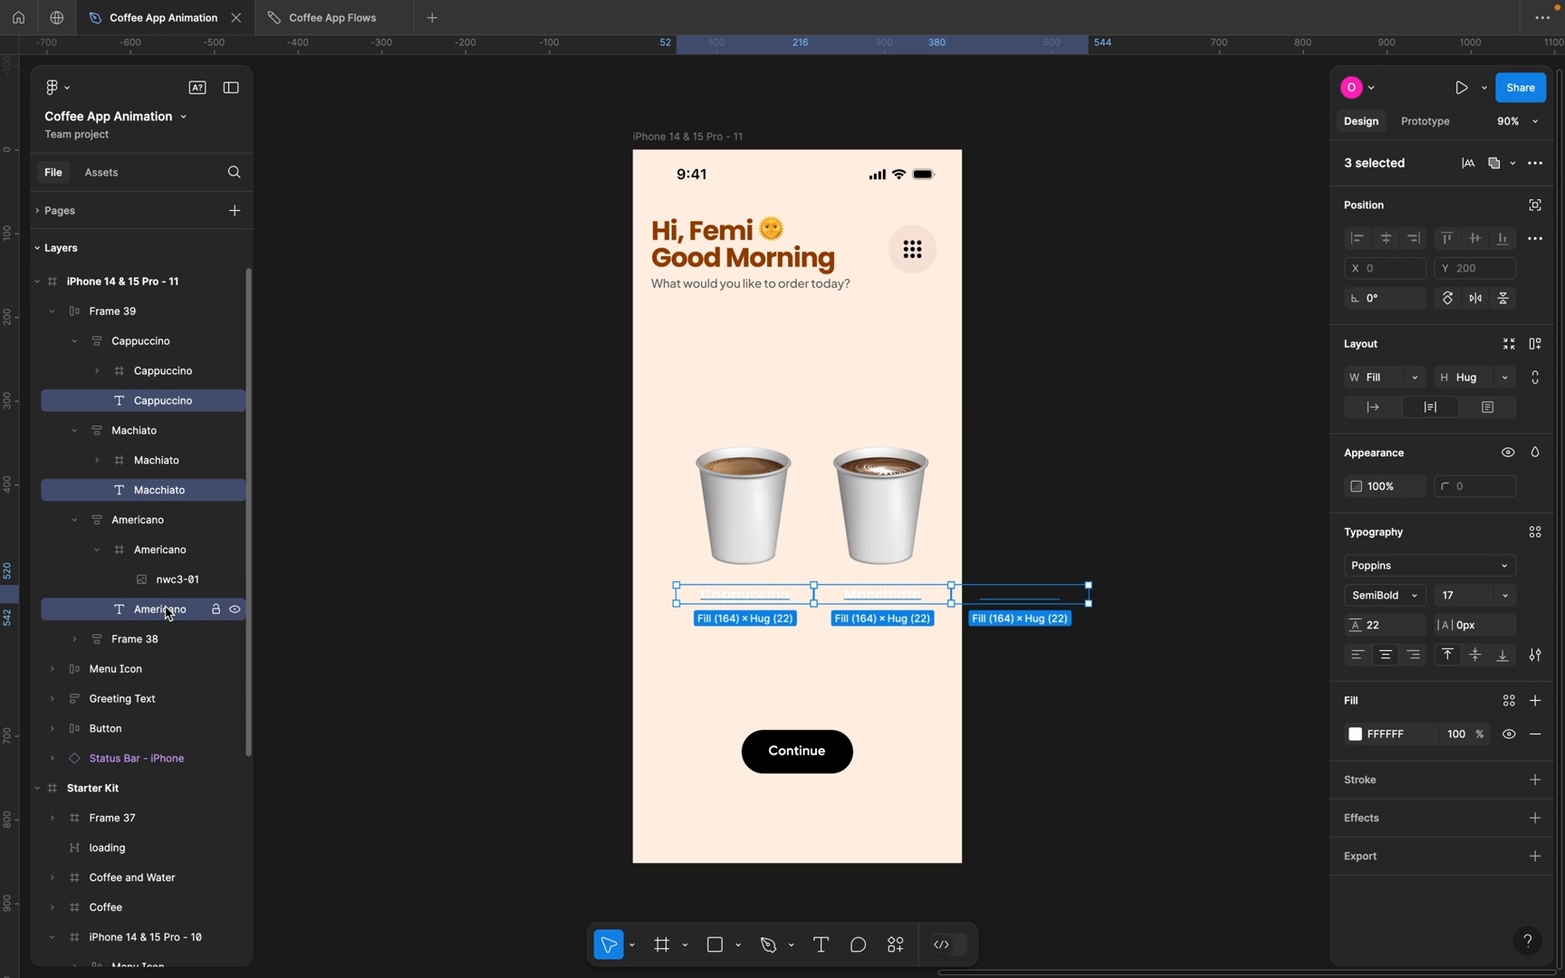
{"action": "left_click", "coordinate": [75, 639]}
{"action": "left_click", "coordinate": [186, 701], "text": "shift"}
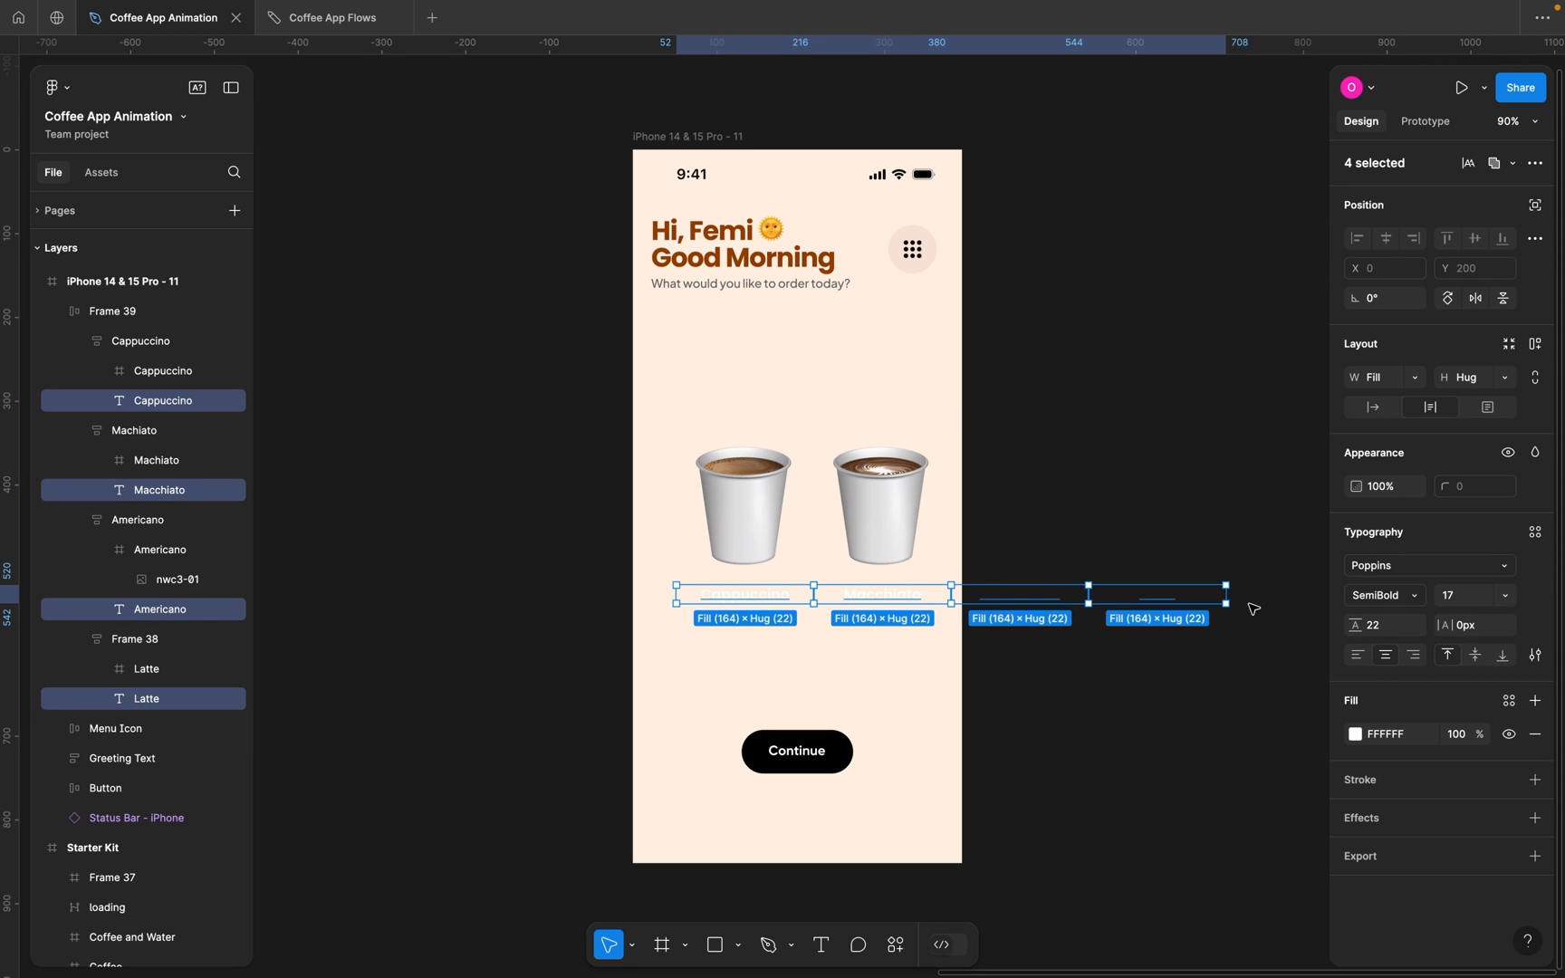
{"action": "left_click", "coordinate": [1384, 744]}
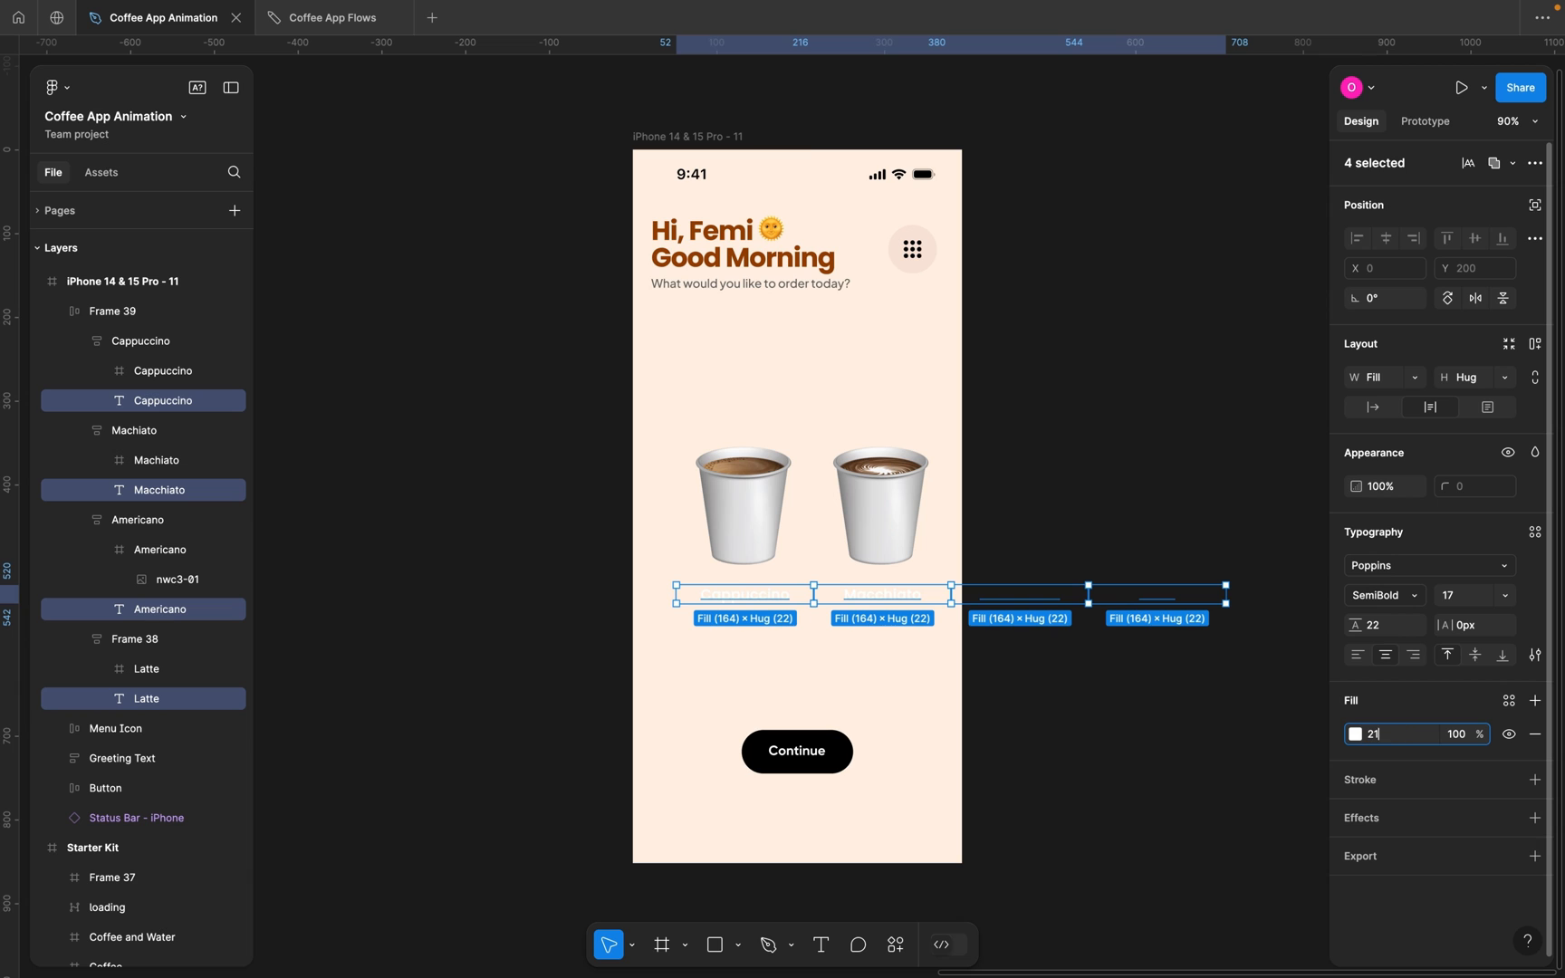
{"action": "type", "text": "2121212"}
{"action": "key", "text": "Return"}
{"action": "left_click", "coordinate": [1216, 729]}
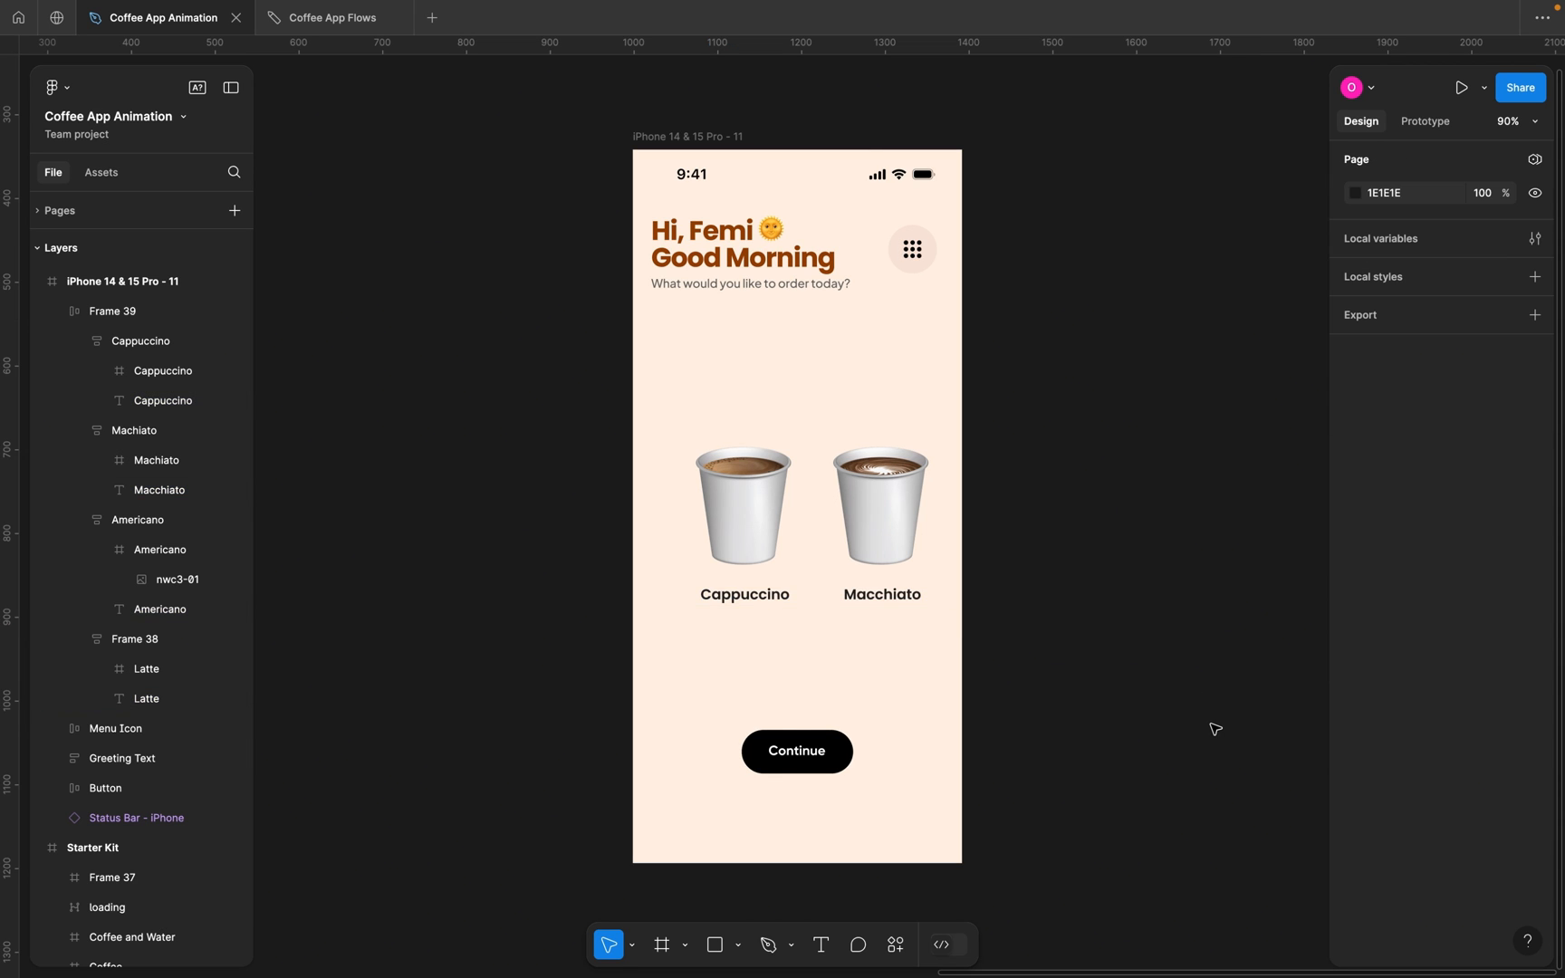
Move the coffee row out above the phone screen and place a duplicate inside the screen at about X 89, Y 379.
{"action": "left_click", "coordinate": [917, 554]}
{"action": "scroll", "coordinate": [916, 554], "scroll_direction": "down", "scroll_amount": 5}
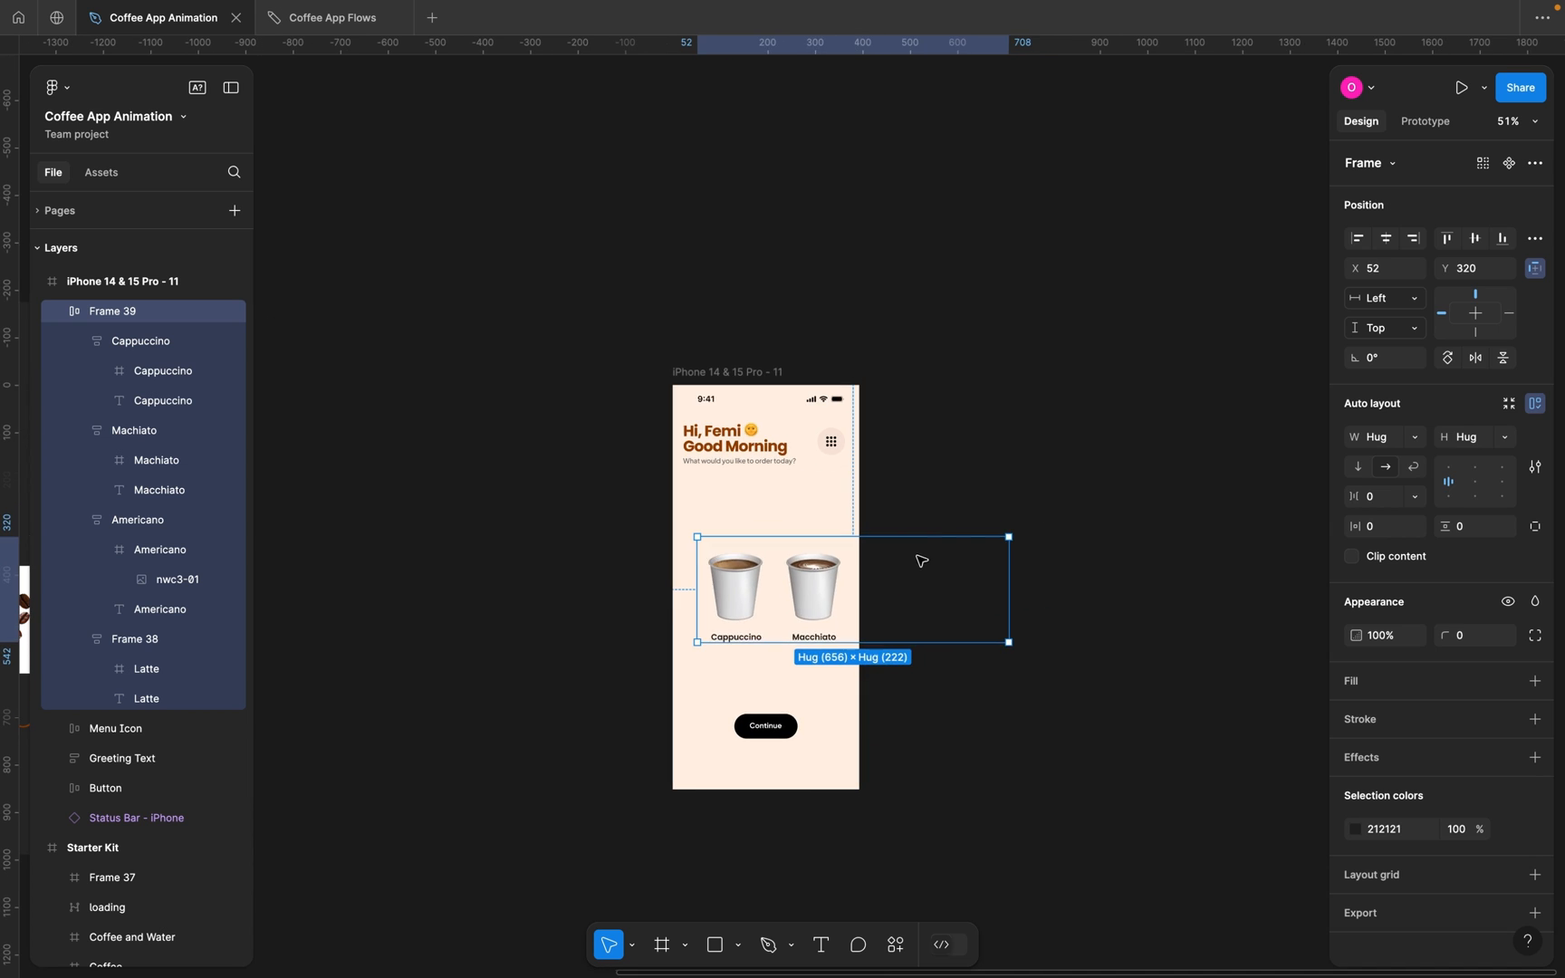
{"action": "left_click_drag", "start_coordinate": [823, 625], "coordinate": [775, 210]}
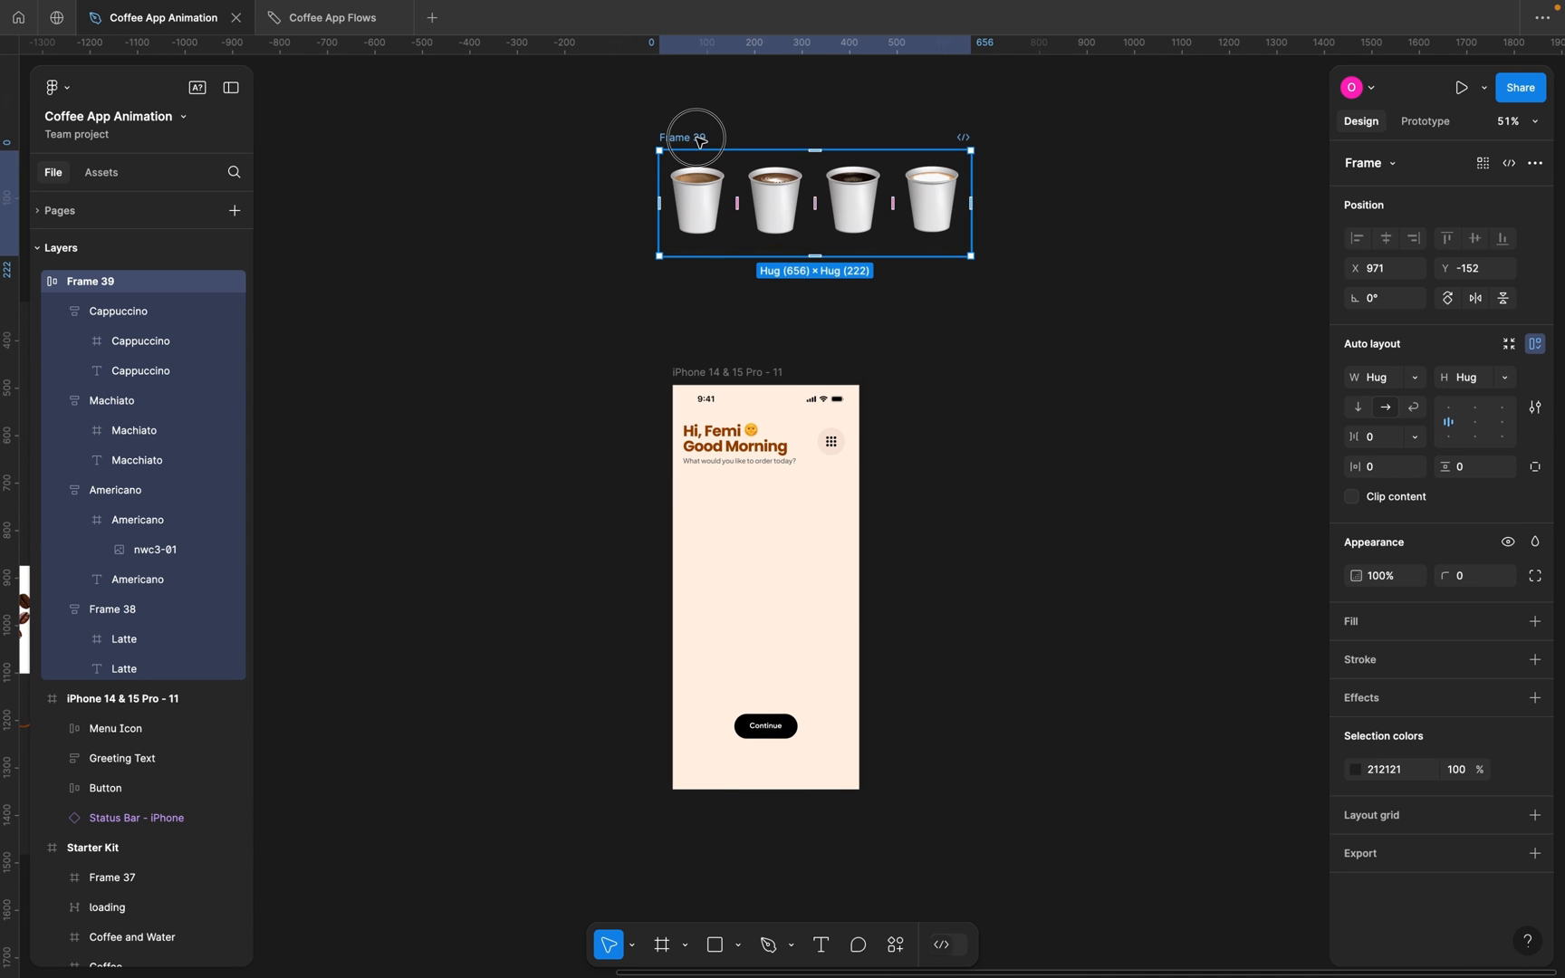
{"action": "left_click_drag", "start_coordinate": [699, 143], "coordinate": [656, 182]}
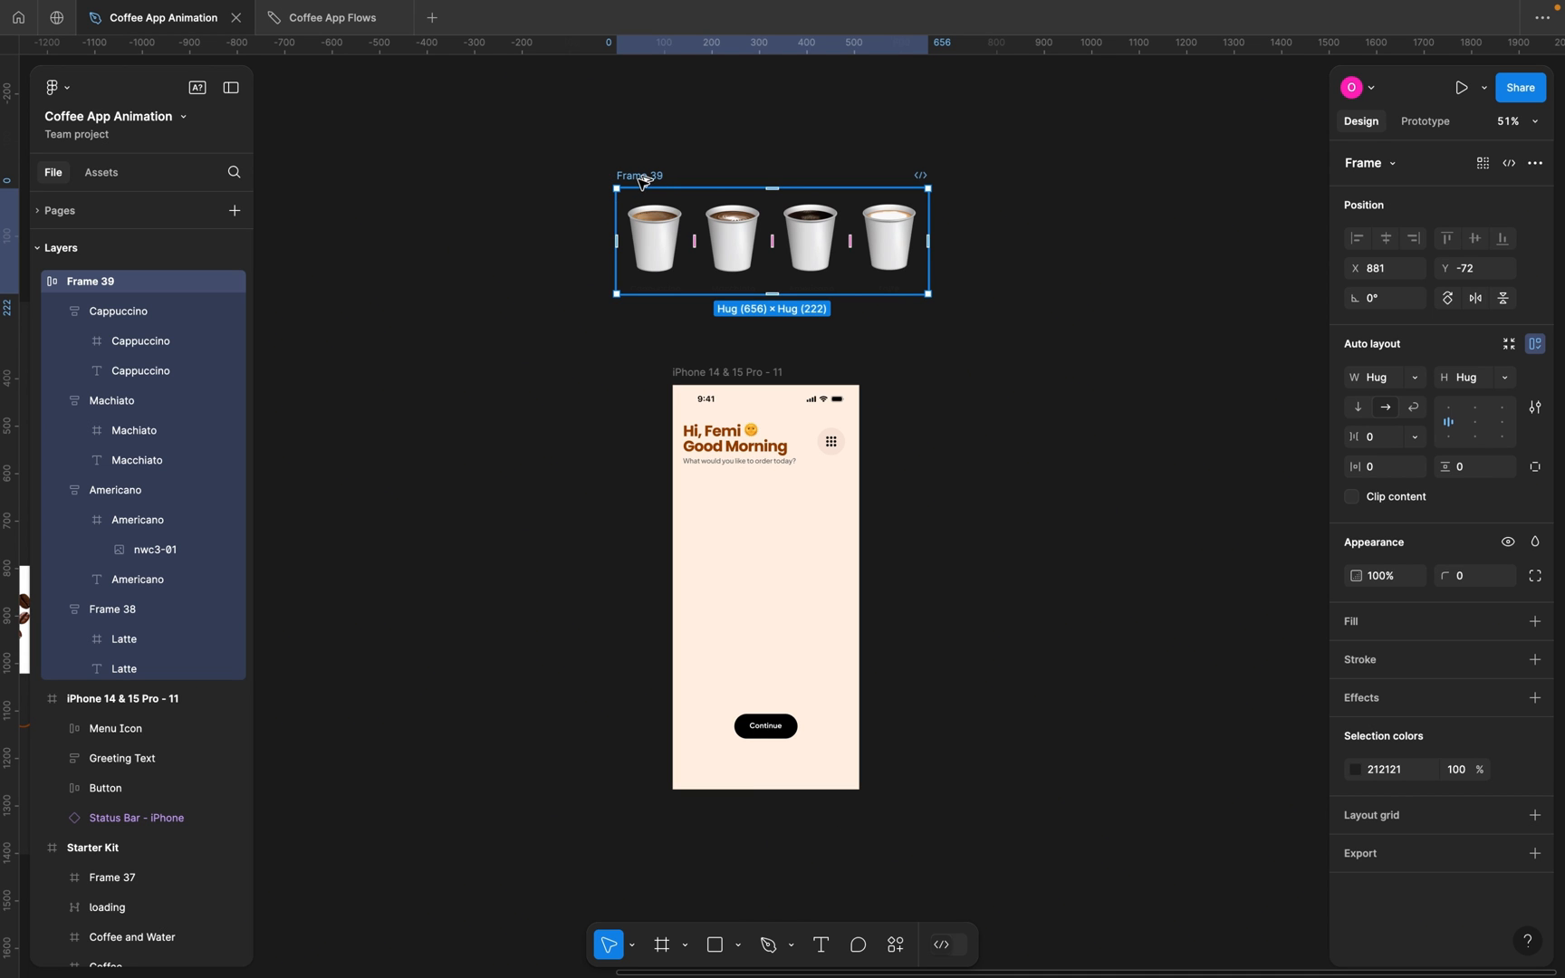
{"action": "left_click_drag", "start_coordinate": [641, 179], "coordinate": [741, 562]}
{"action": "scroll", "coordinate": [741, 561], "scroll_direction": "down", "scroll_amount": 1}
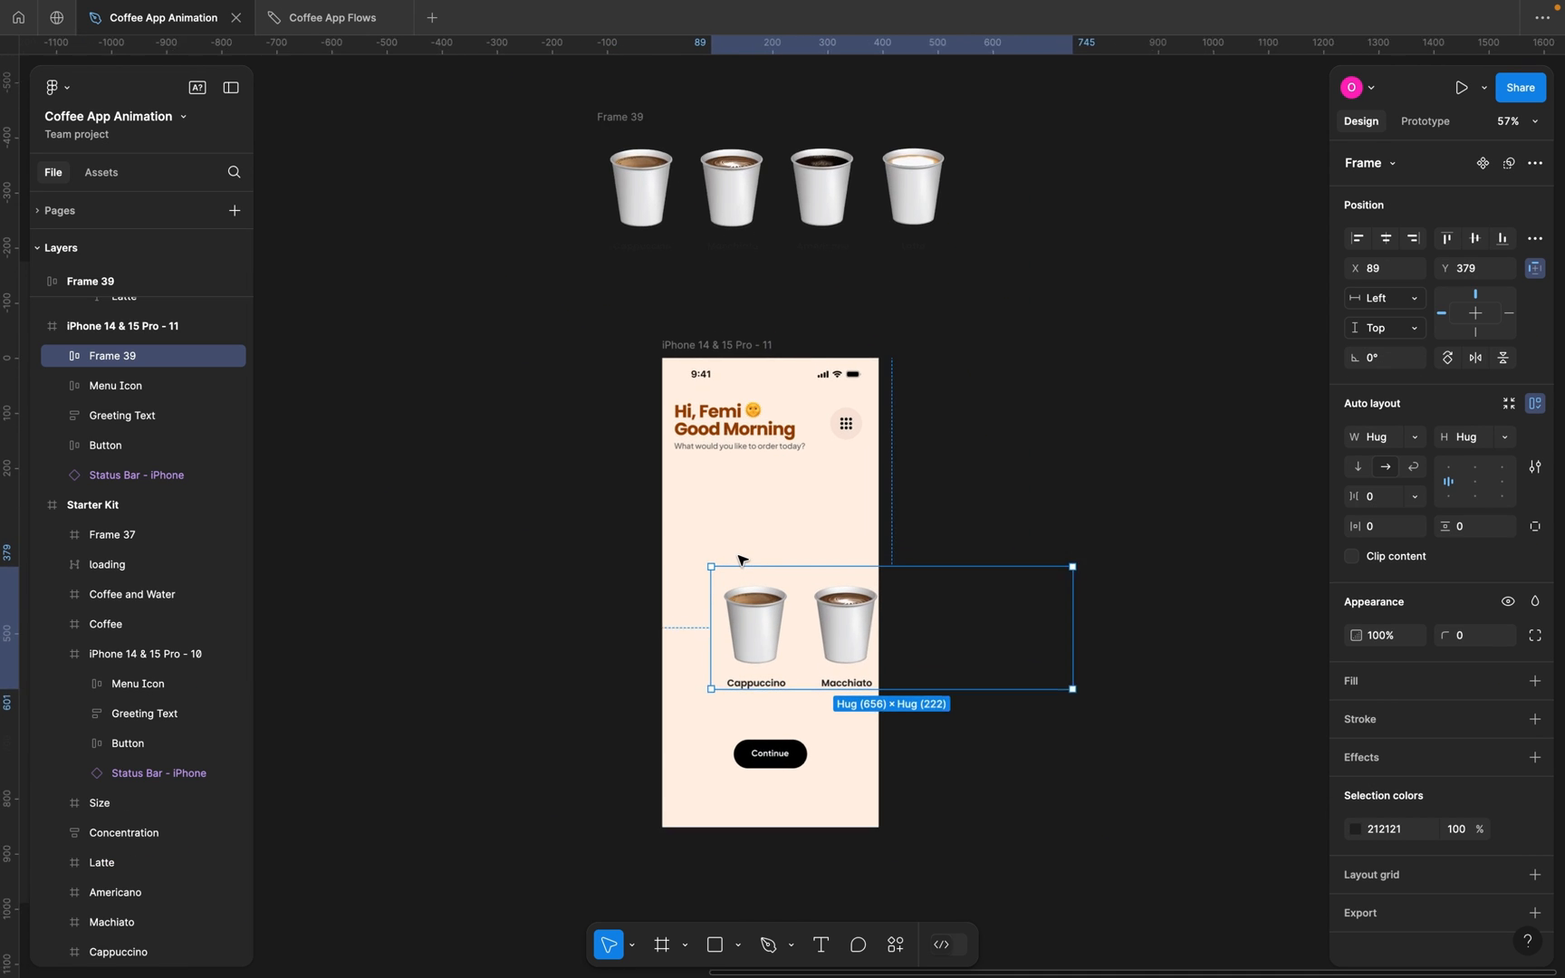
Move the original coffee row away from the phone screen to above the Starter Kit, at about X -645, Y -119.
{"action": "scroll", "coordinate": [741, 561], "scroll_direction": "up", "scroll_amount": 3}
{"action": "scroll", "coordinate": [741, 562], "scroll_direction": "down", "scroll_amount": 5}
{"action": "scroll", "coordinate": [742, 560], "scroll_direction": "left", "scroll_amount": 1}
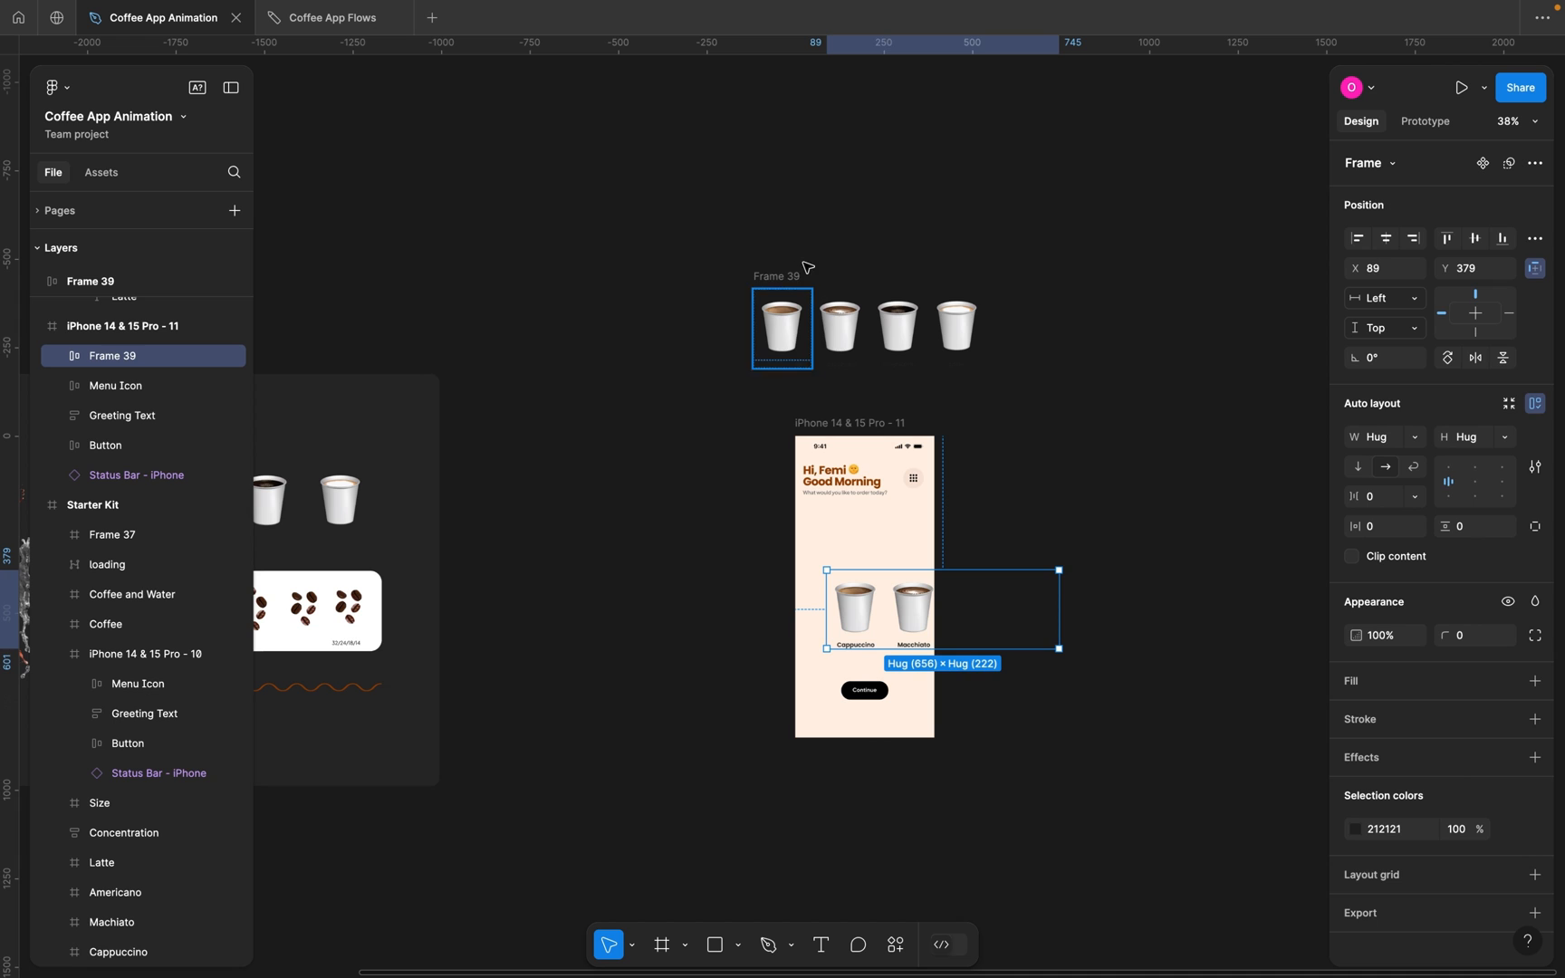
{"action": "left_click", "coordinate": [792, 277]}
{"action": "left_click_drag", "start_coordinate": [781, 278], "coordinate": [300, 261]}
{"action": "scroll", "coordinate": [421, 308], "scroll_direction": "left", "scroll_amount": 2}
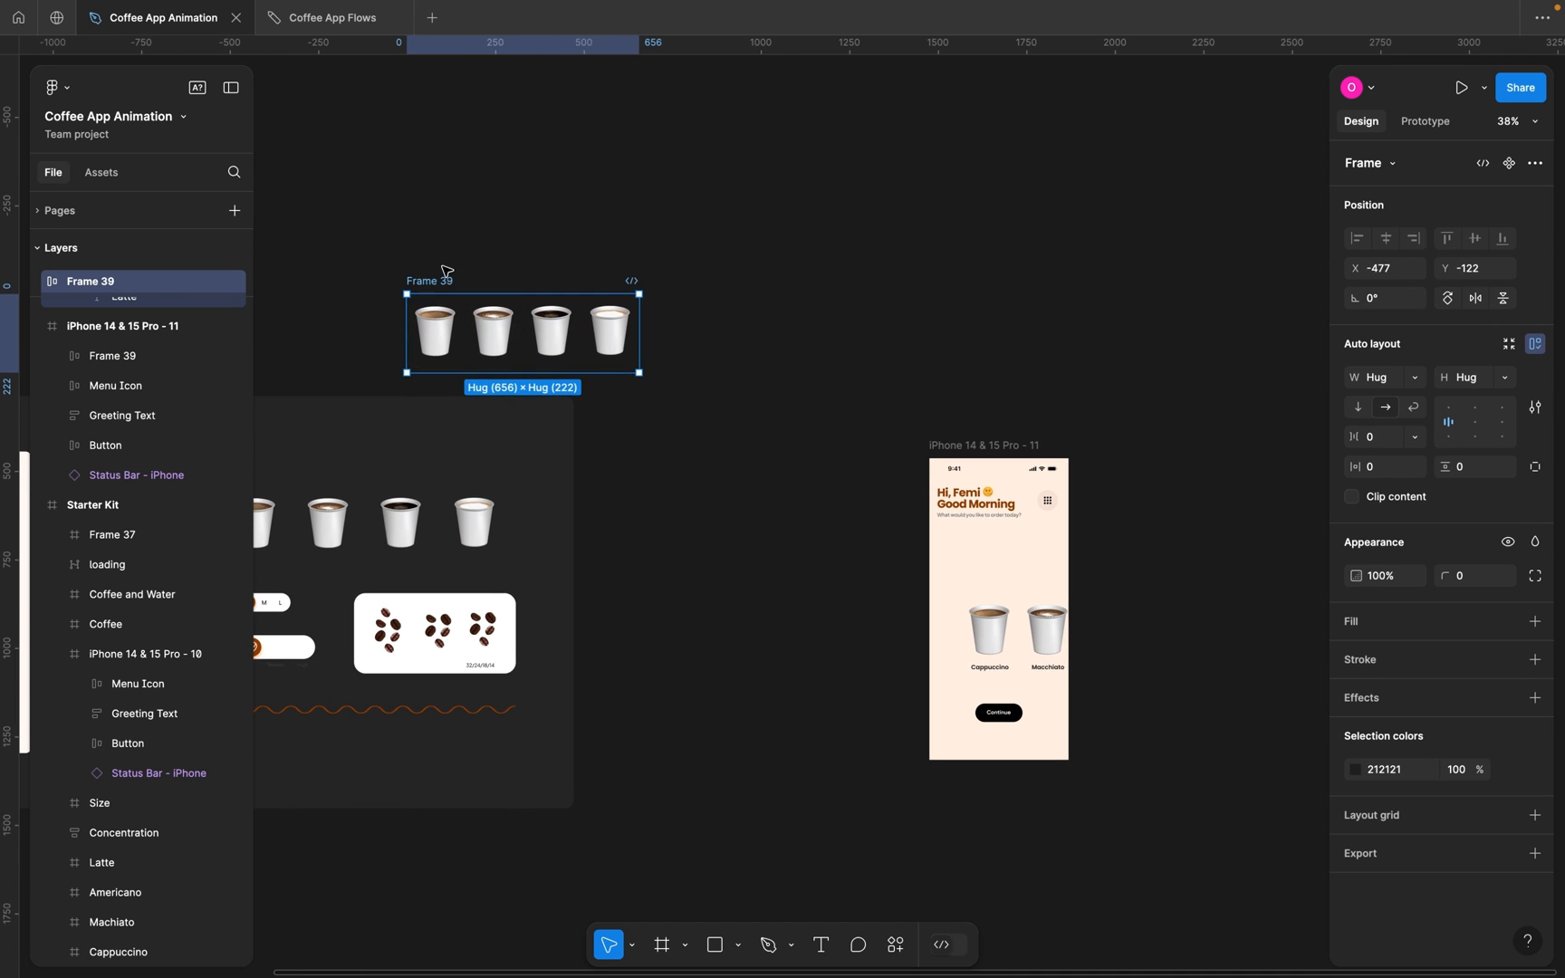
{"action": "left_click_drag", "start_coordinate": [433, 273], "coordinate": [381, 285]}
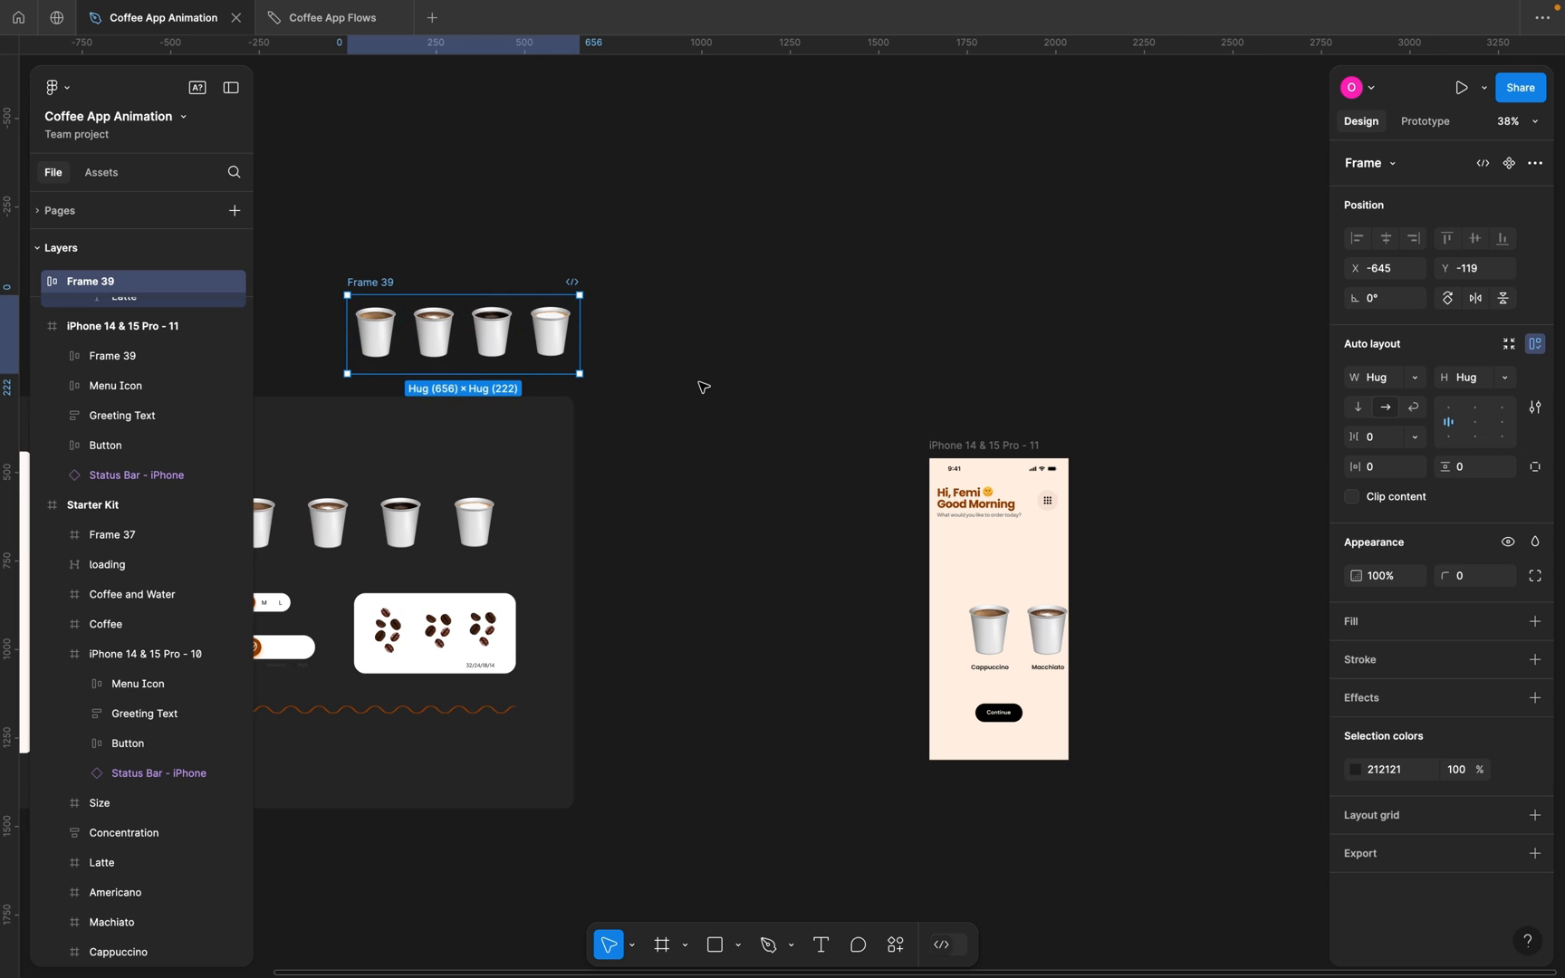
Scale the Cappuccino cup and label in the phone screen's row up proportionally to a height of about 410.
{"action": "left_click", "coordinate": [741, 402]}
{"action": "scroll", "coordinate": [741, 406], "scroll_direction": "down", "scroll_amount": 3}
{"action": "scroll", "coordinate": [741, 405], "scroll_direction": "right", "scroll_amount": 4}
{"action": "scroll", "coordinate": [741, 409], "scroll_direction": "up", "scroll_amount": 5}
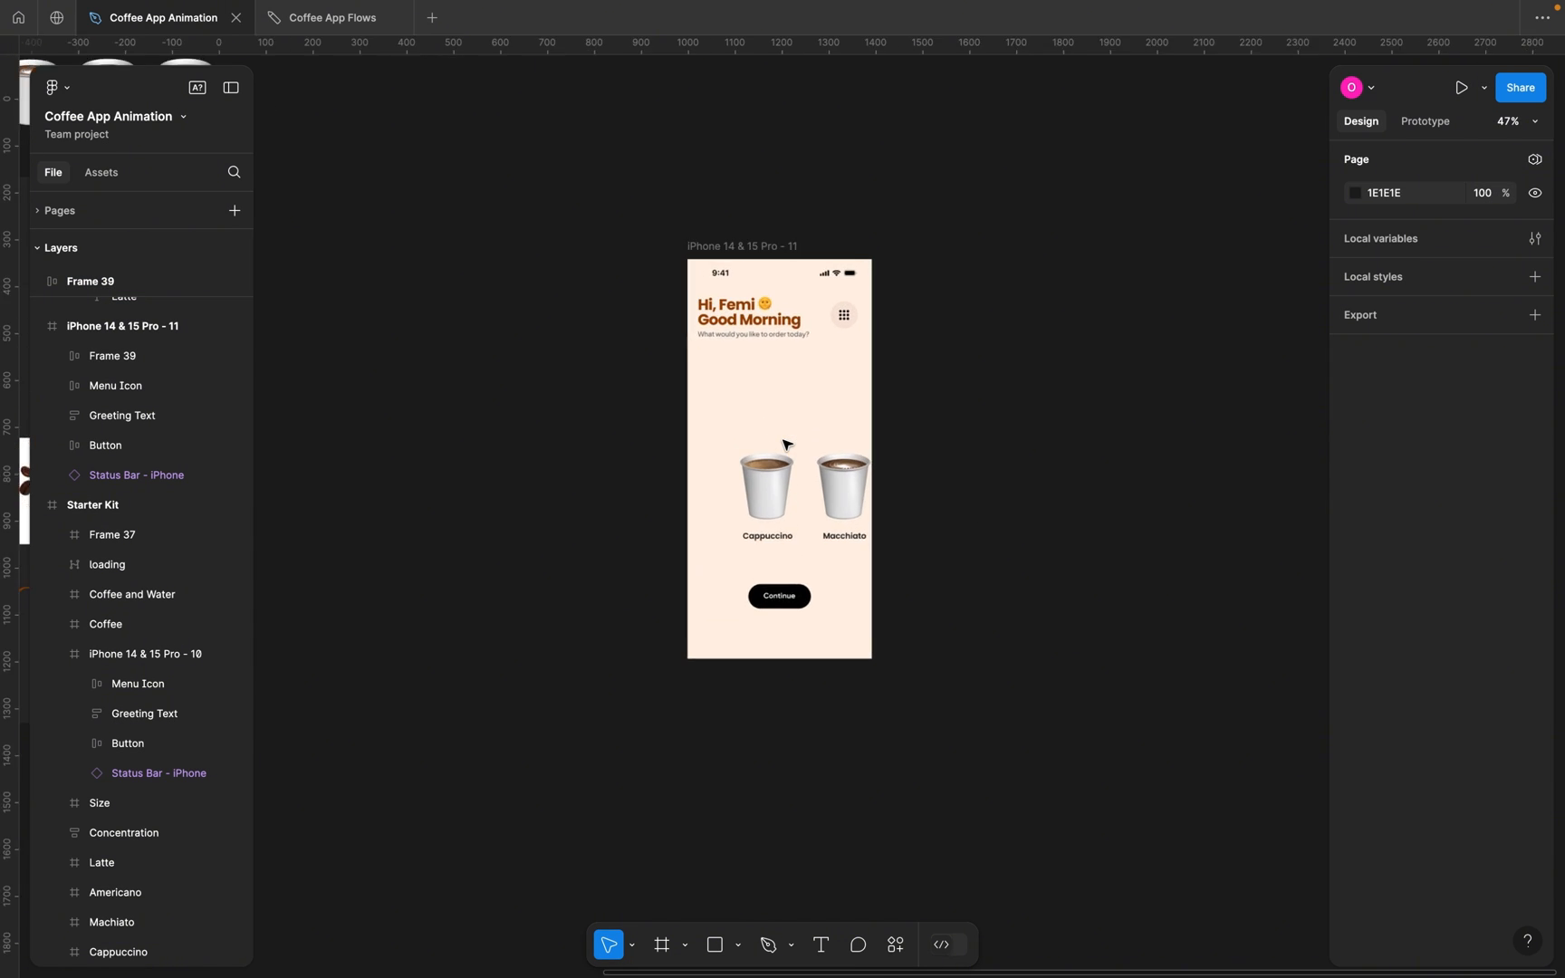
{"action": "scroll", "coordinate": [815, 460], "scroll_direction": "up", "scroll_amount": 1}
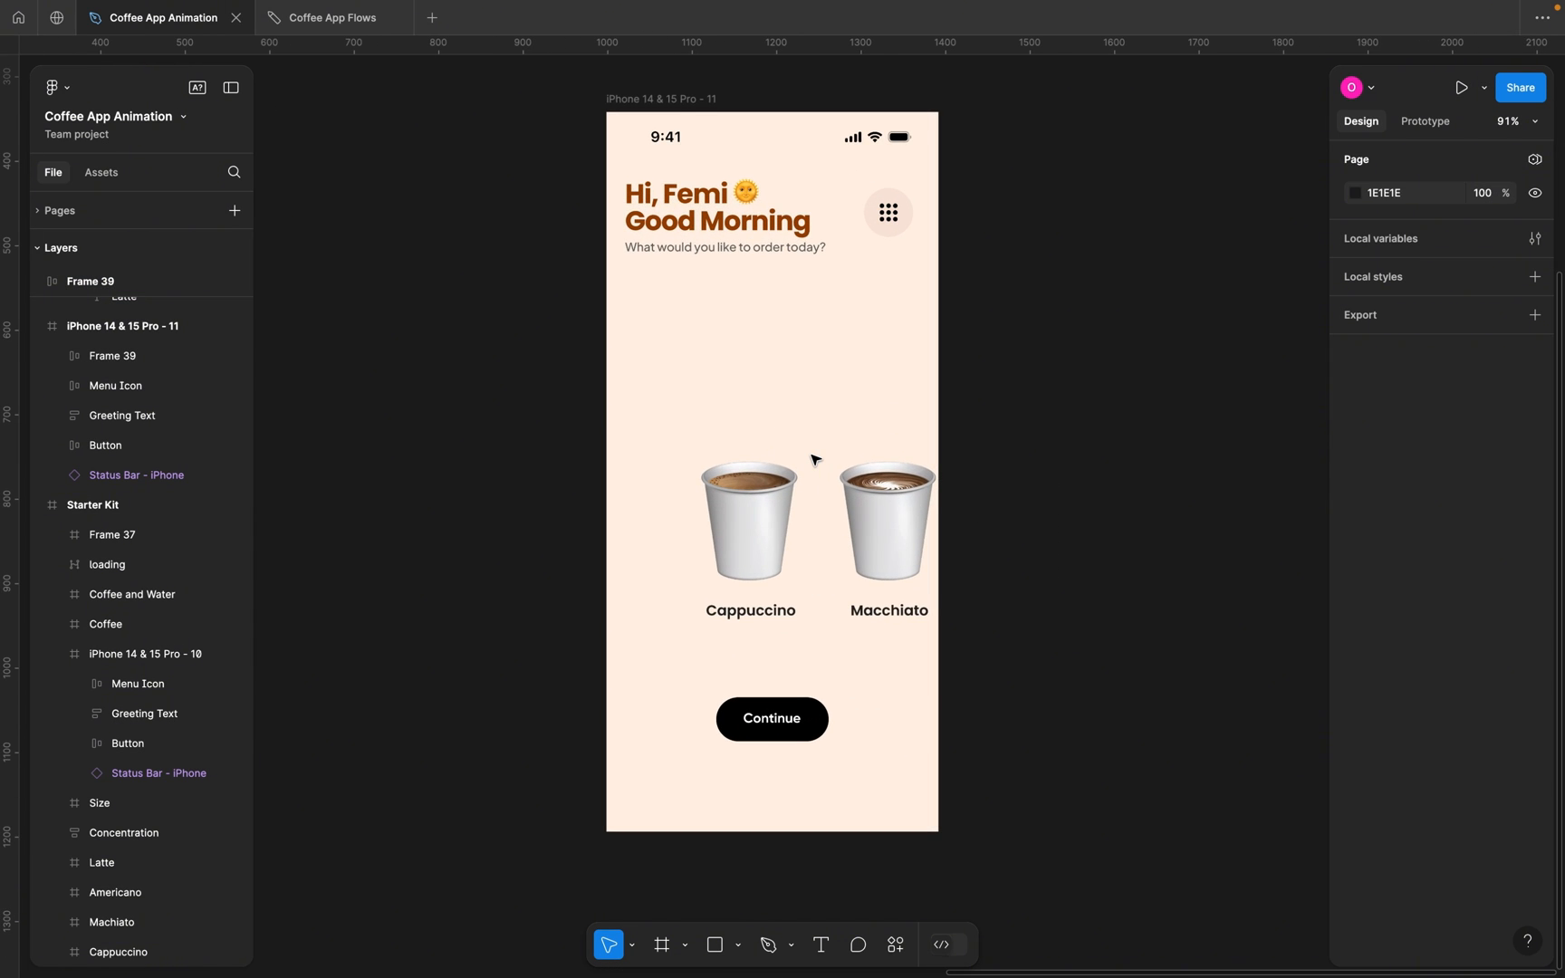
{"action": "double_click", "coordinate": [777, 517]}
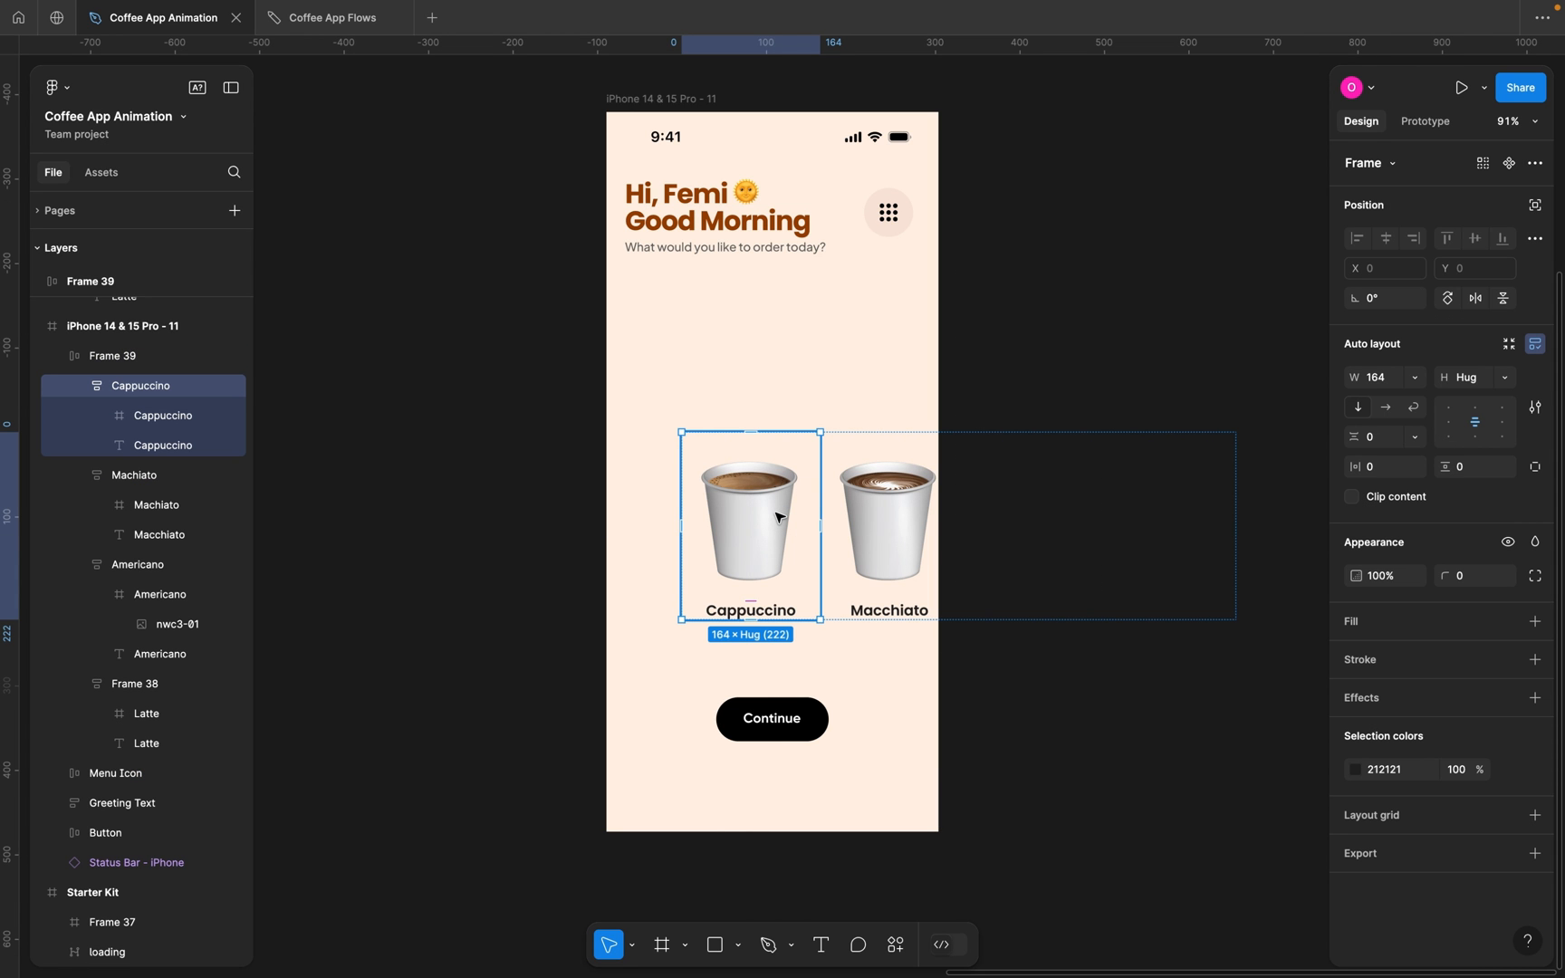
{"action": "key", "text": "k"}
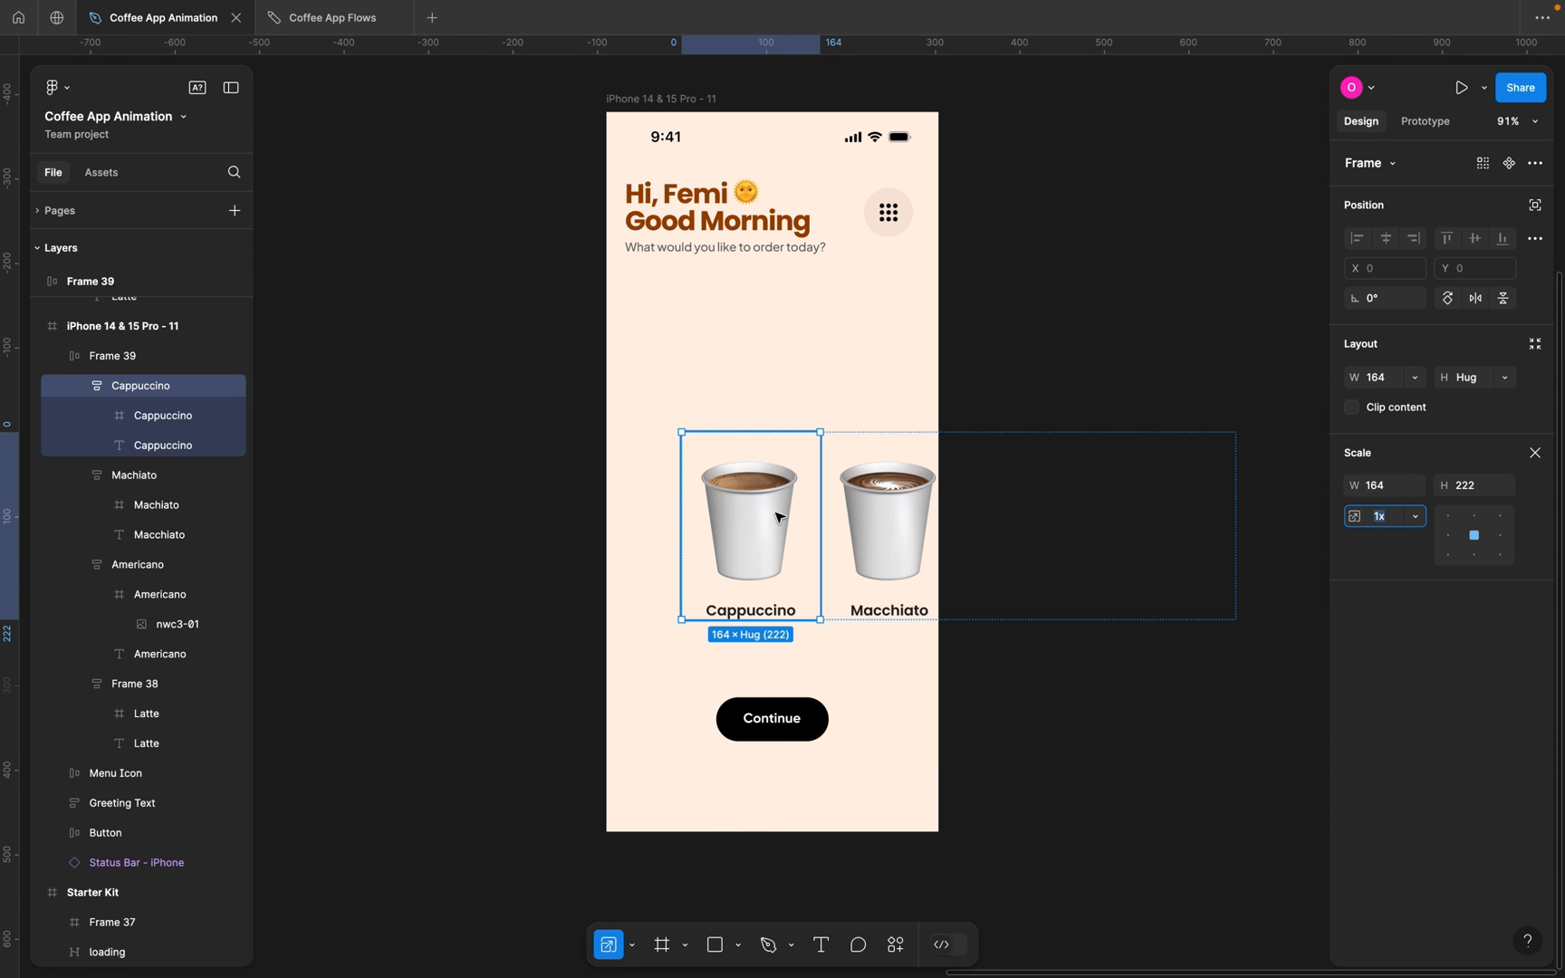
{"action": "left_click_drag", "start_coordinate": [821, 432], "coordinate": [880, 347]}
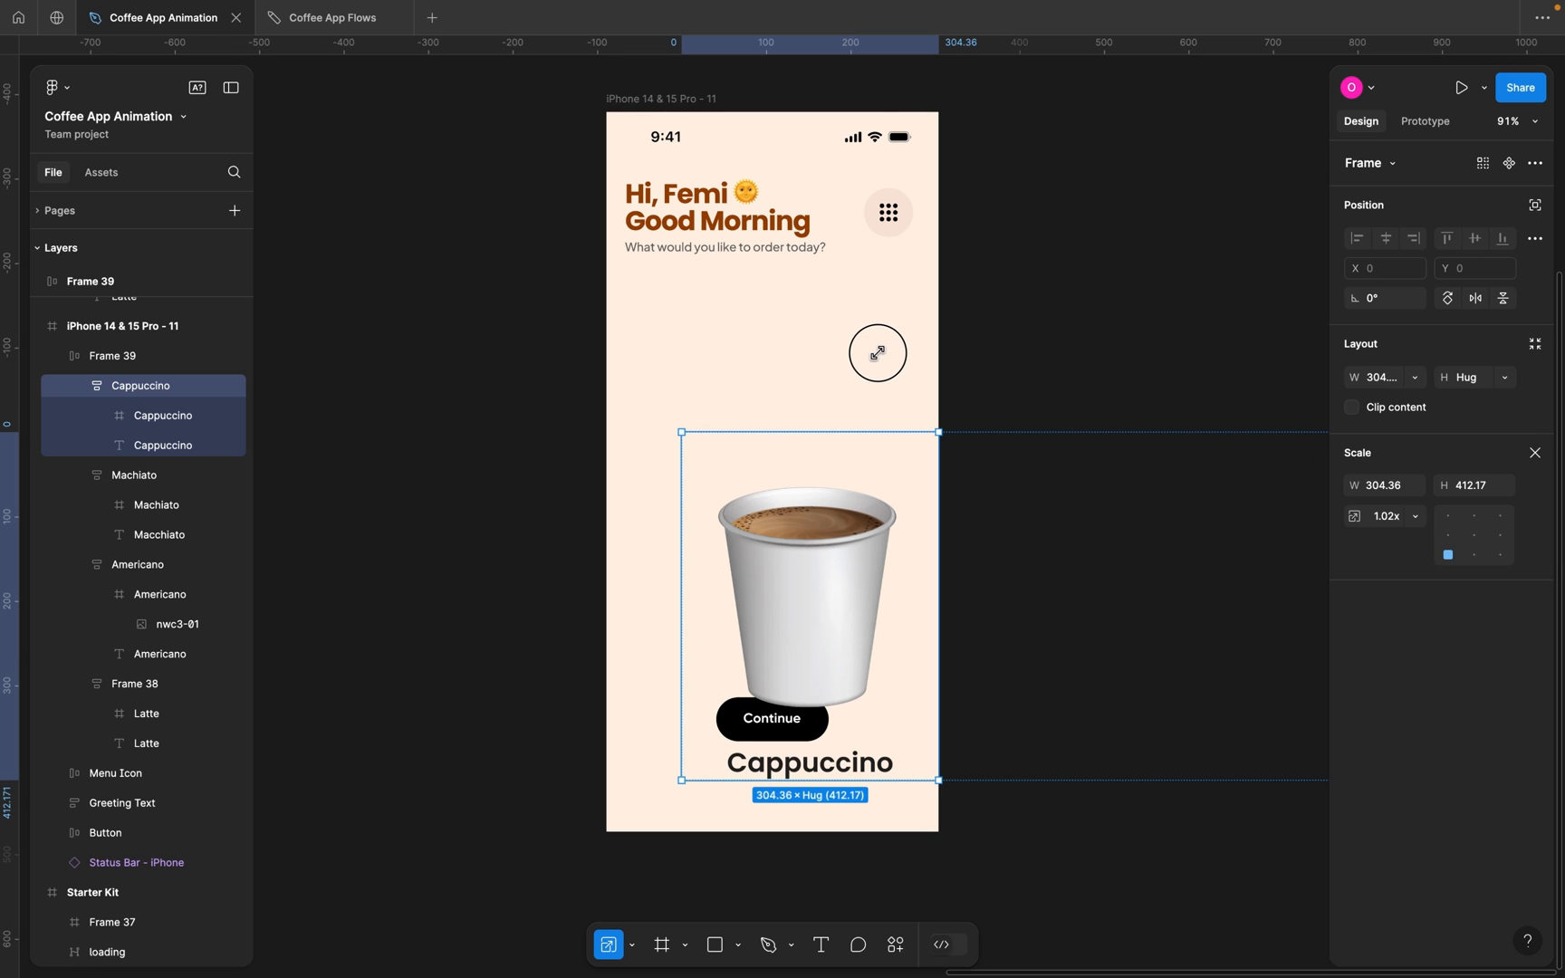
Move the coffee row up inside the phone screen to about X 37, Y 246, clearing the Continue button.
{"action": "left_click", "coordinate": [1034, 323]}
{"action": "left_click", "coordinate": [867, 538]}
{"action": "left_click_drag", "start_coordinate": [849, 553], "coordinate": [808, 445]}
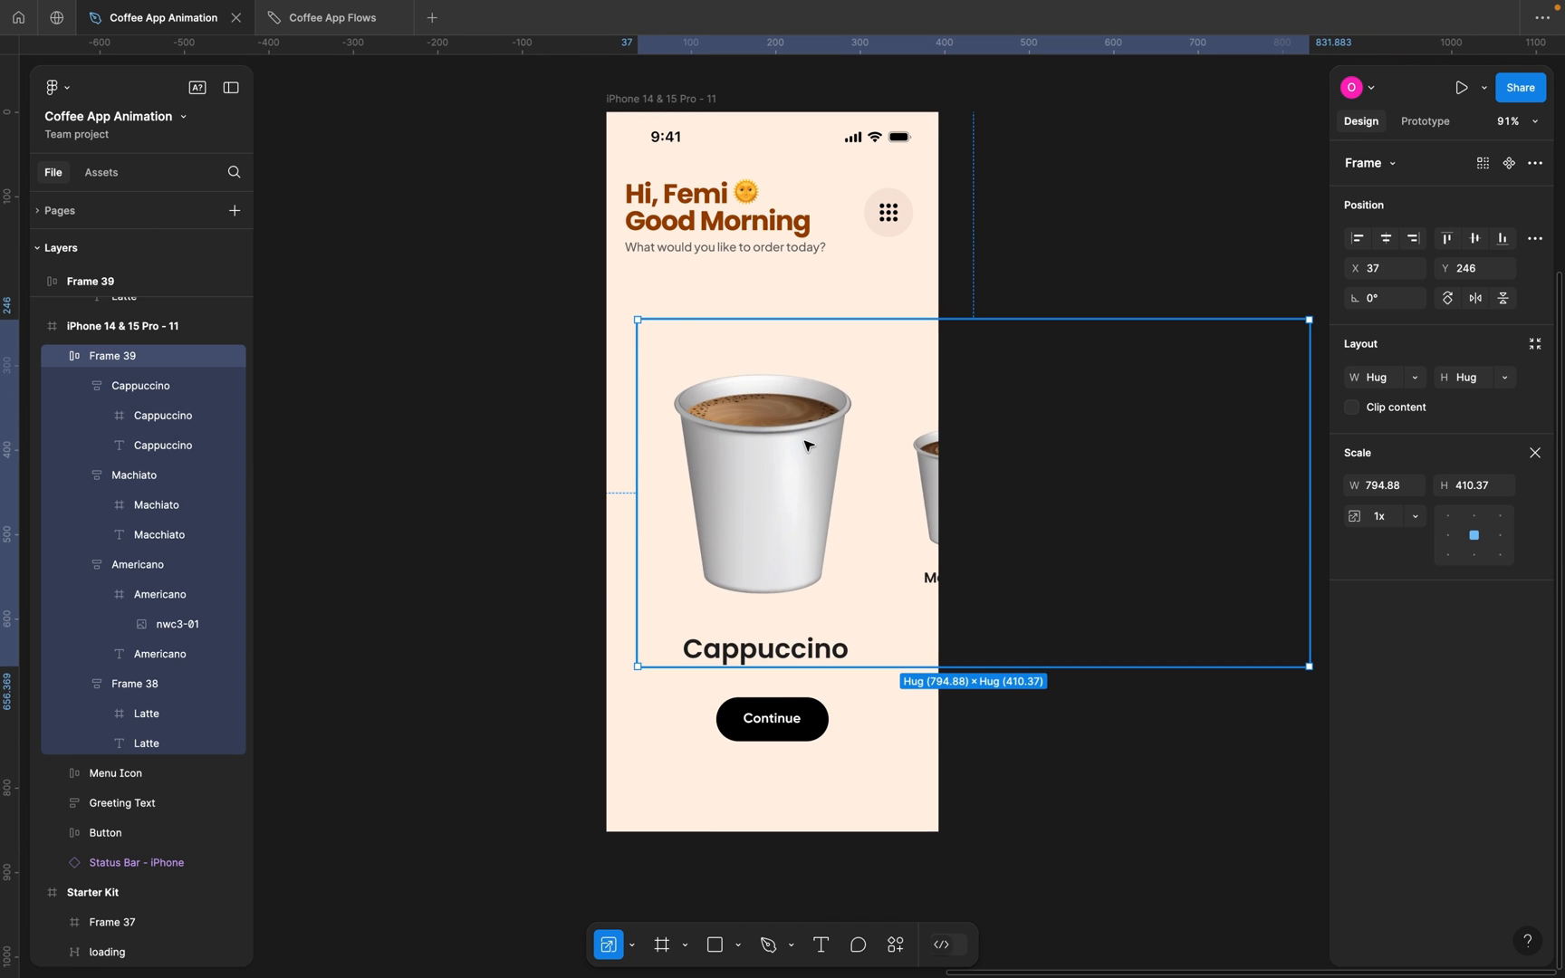
Move the coffee row further up inside the phone screen to about X 35, Y 216.
{"action": "left_click", "coordinate": [932, 472]}
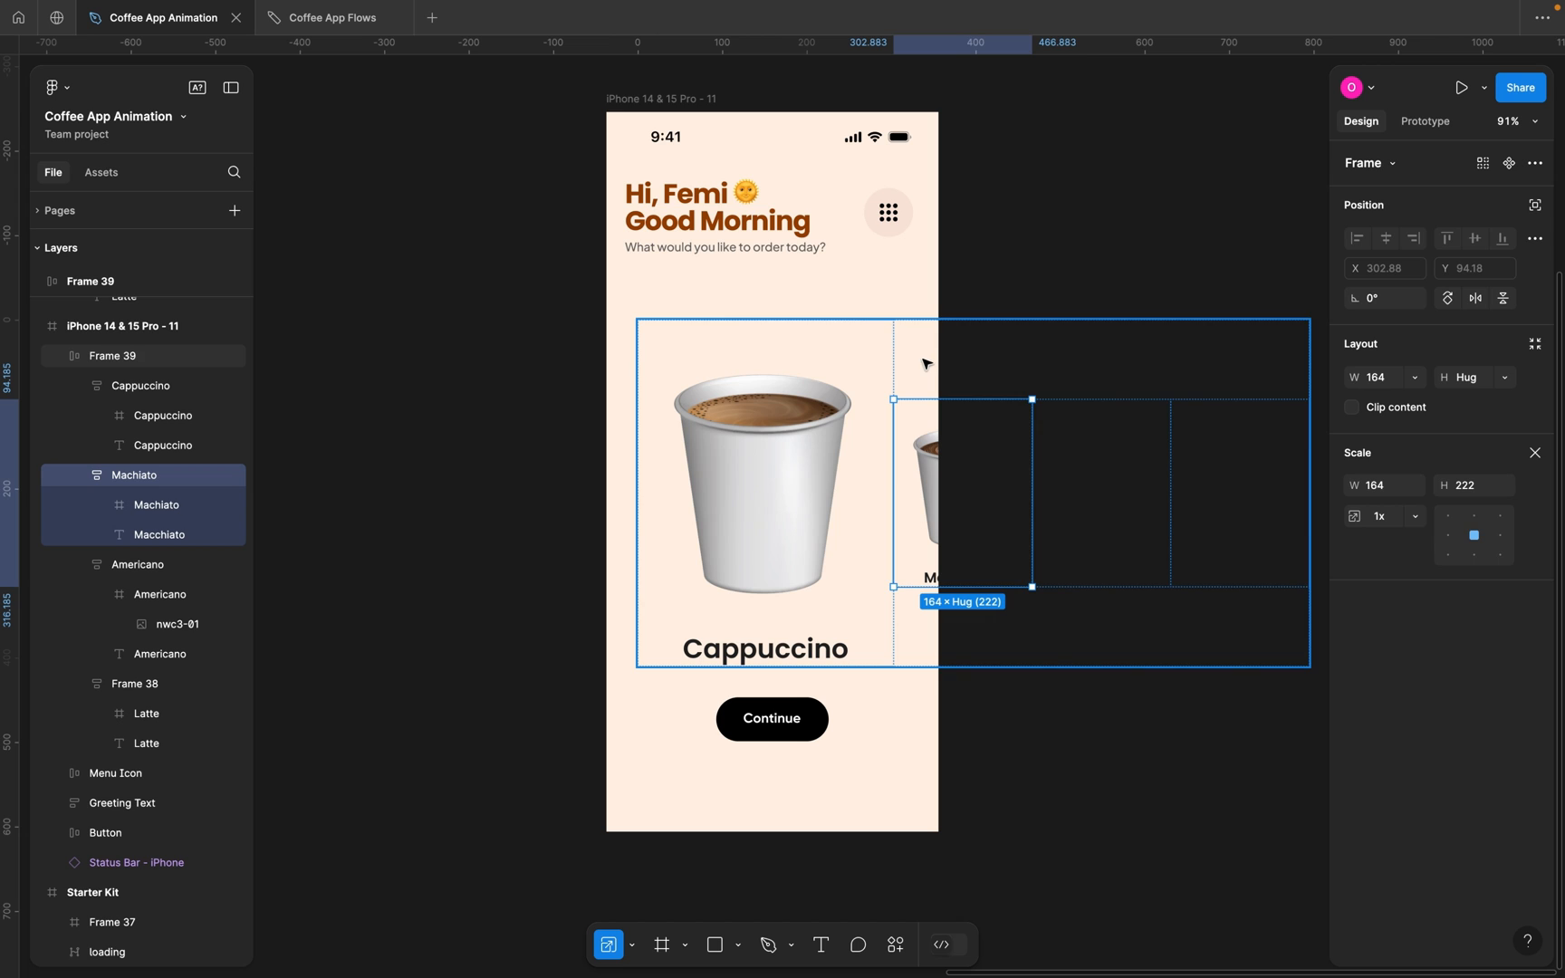
{"action": "left_click", "coordinate": [1045, 211]}
{"action": "left_click", "coordinate": [824, 404]}
{"action": "left_click_drag", "start_coordinate": [803, 448], "coordinate": [802, 423]}
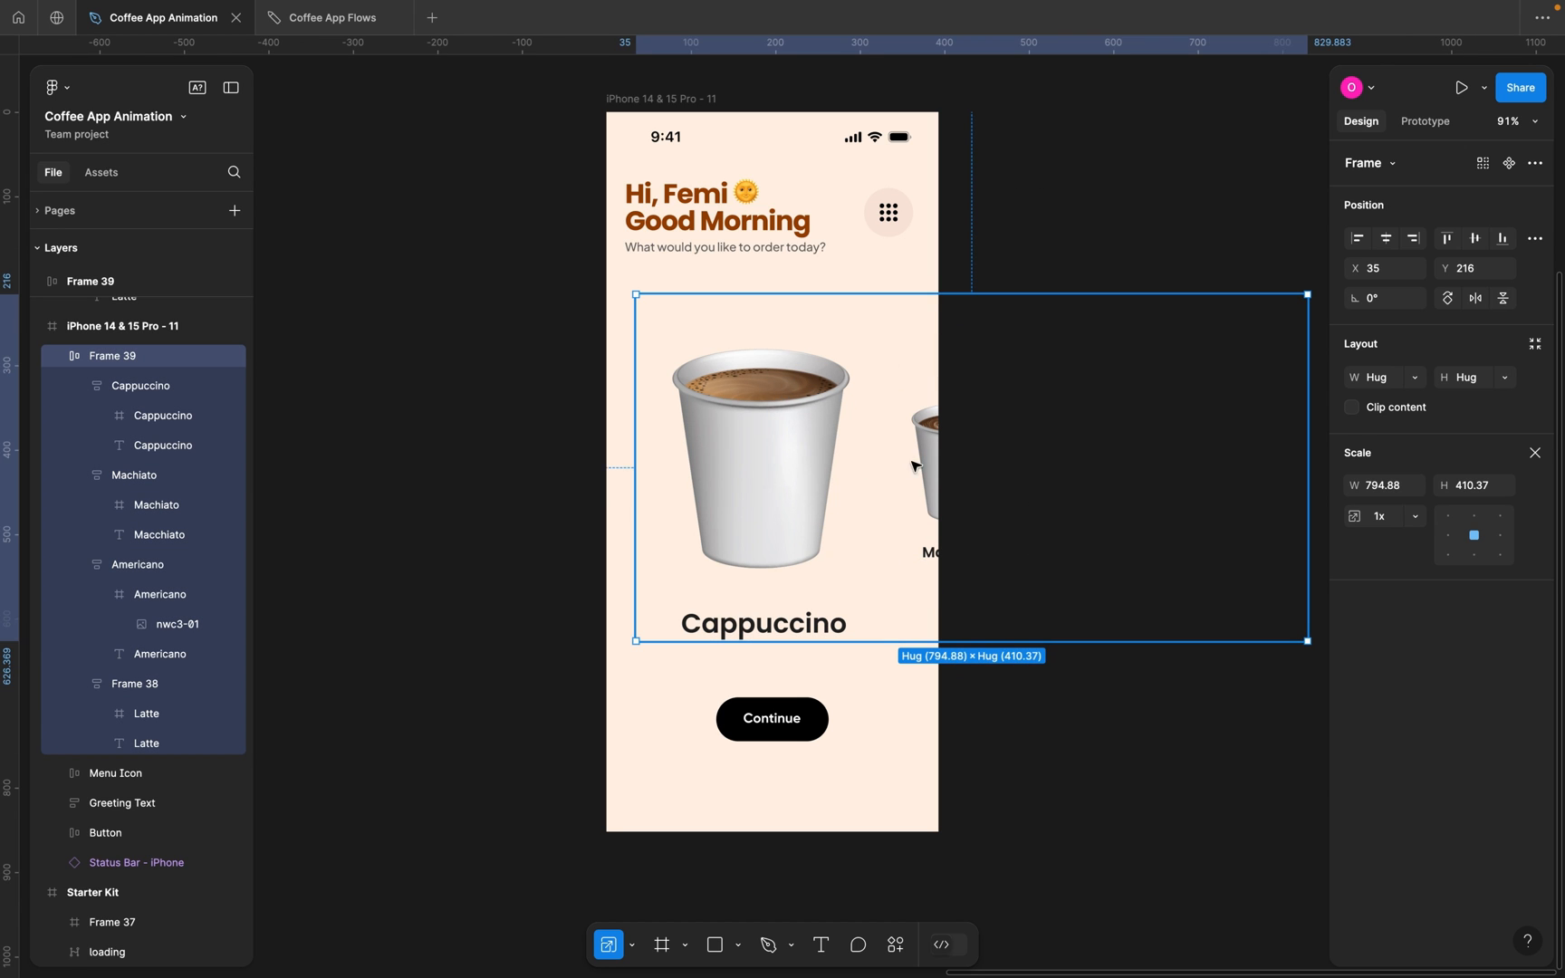
{"action": "left_click", "coordinate": [915, 464]}
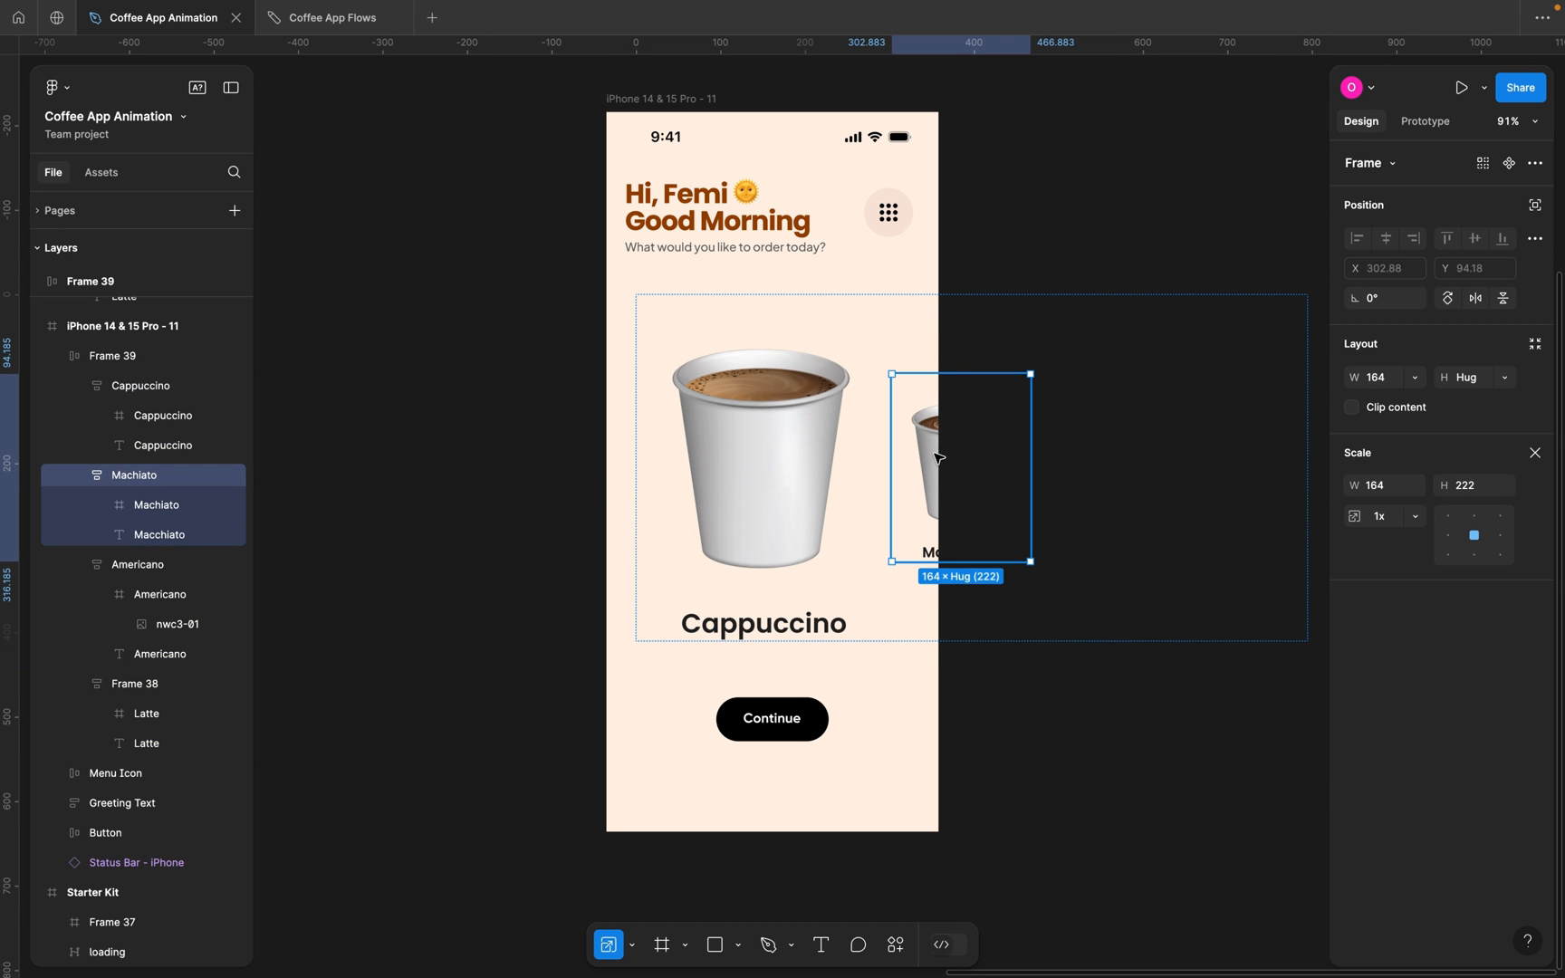
{"action": "left_click", "coordinate": [1003, 263]}
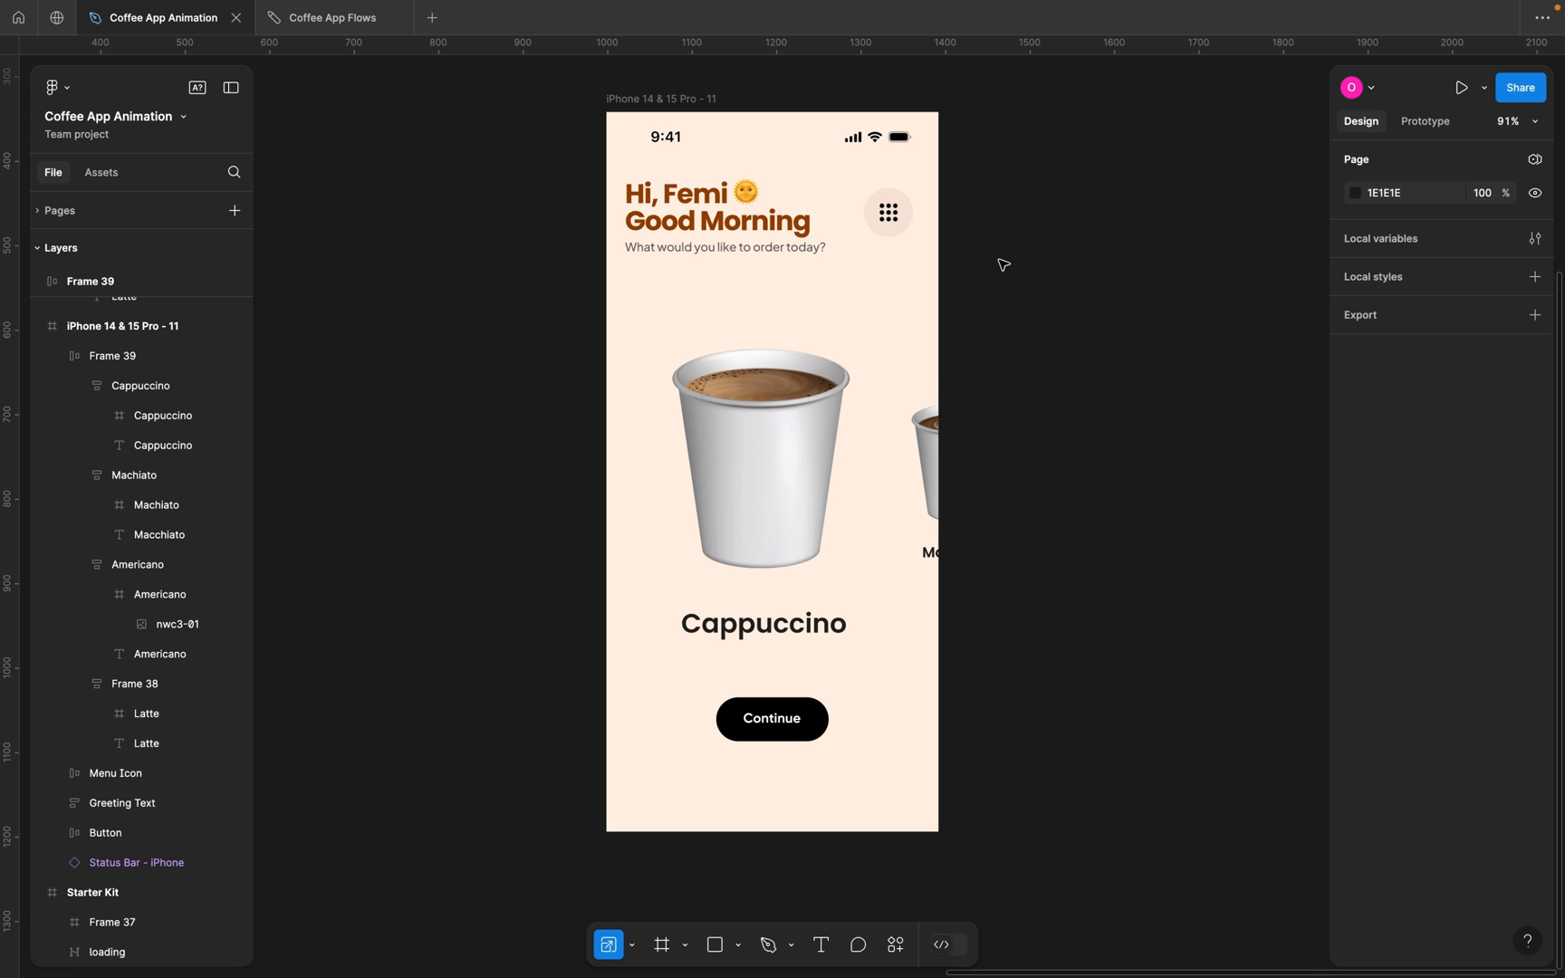
{"action": "left_click", "coordinate": [796, 431]}
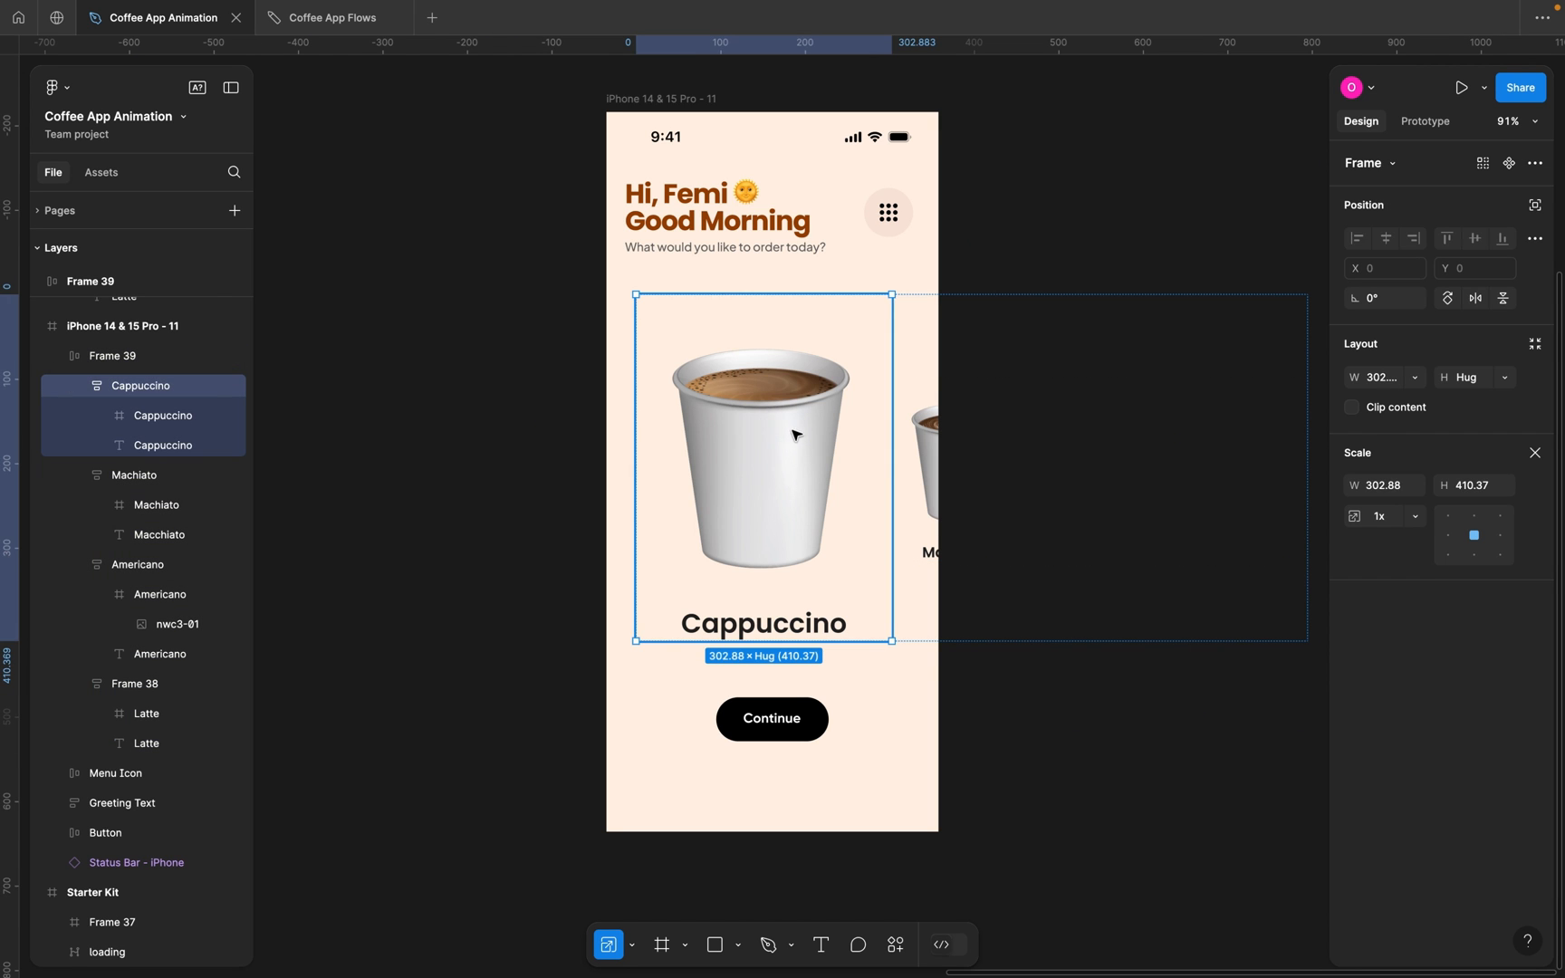
{"action": "left_click", "coordinate": [996, 217]}
{"action": "left_click", "coordinate": [788, 427]}
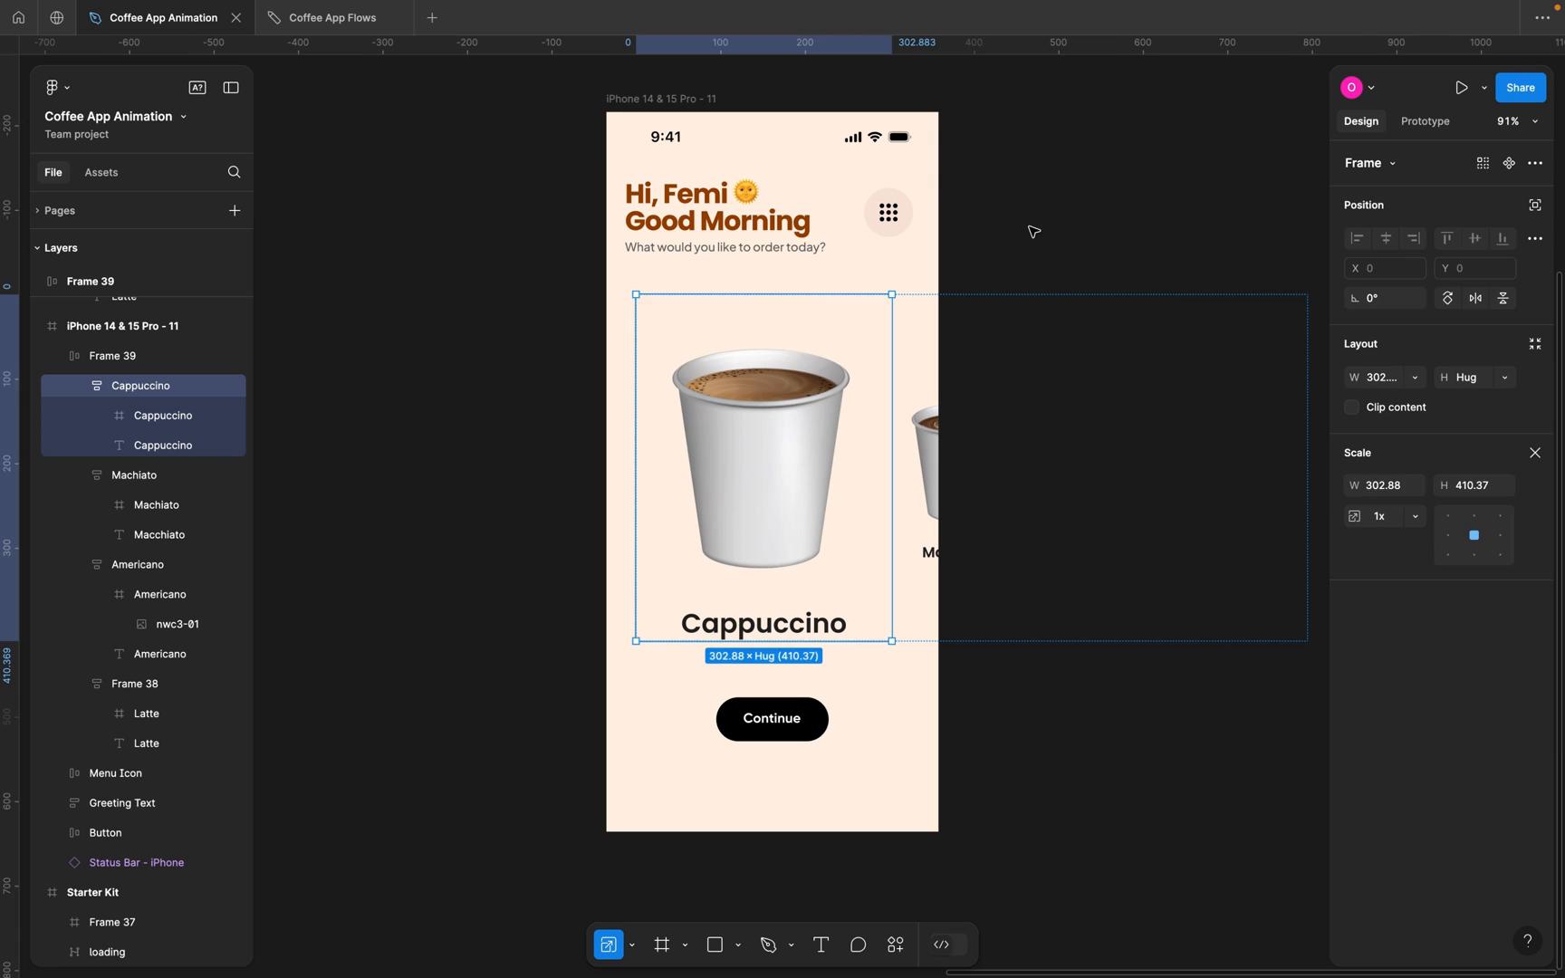
{"action": "left_click", "coordinate": [1034, 231]}
Return to the Move tool and add a five-column layout grid to the iPhone 14 & 15 Pro - 11 screen.
{"action": "left_click", "coordinate": [650, 96]}
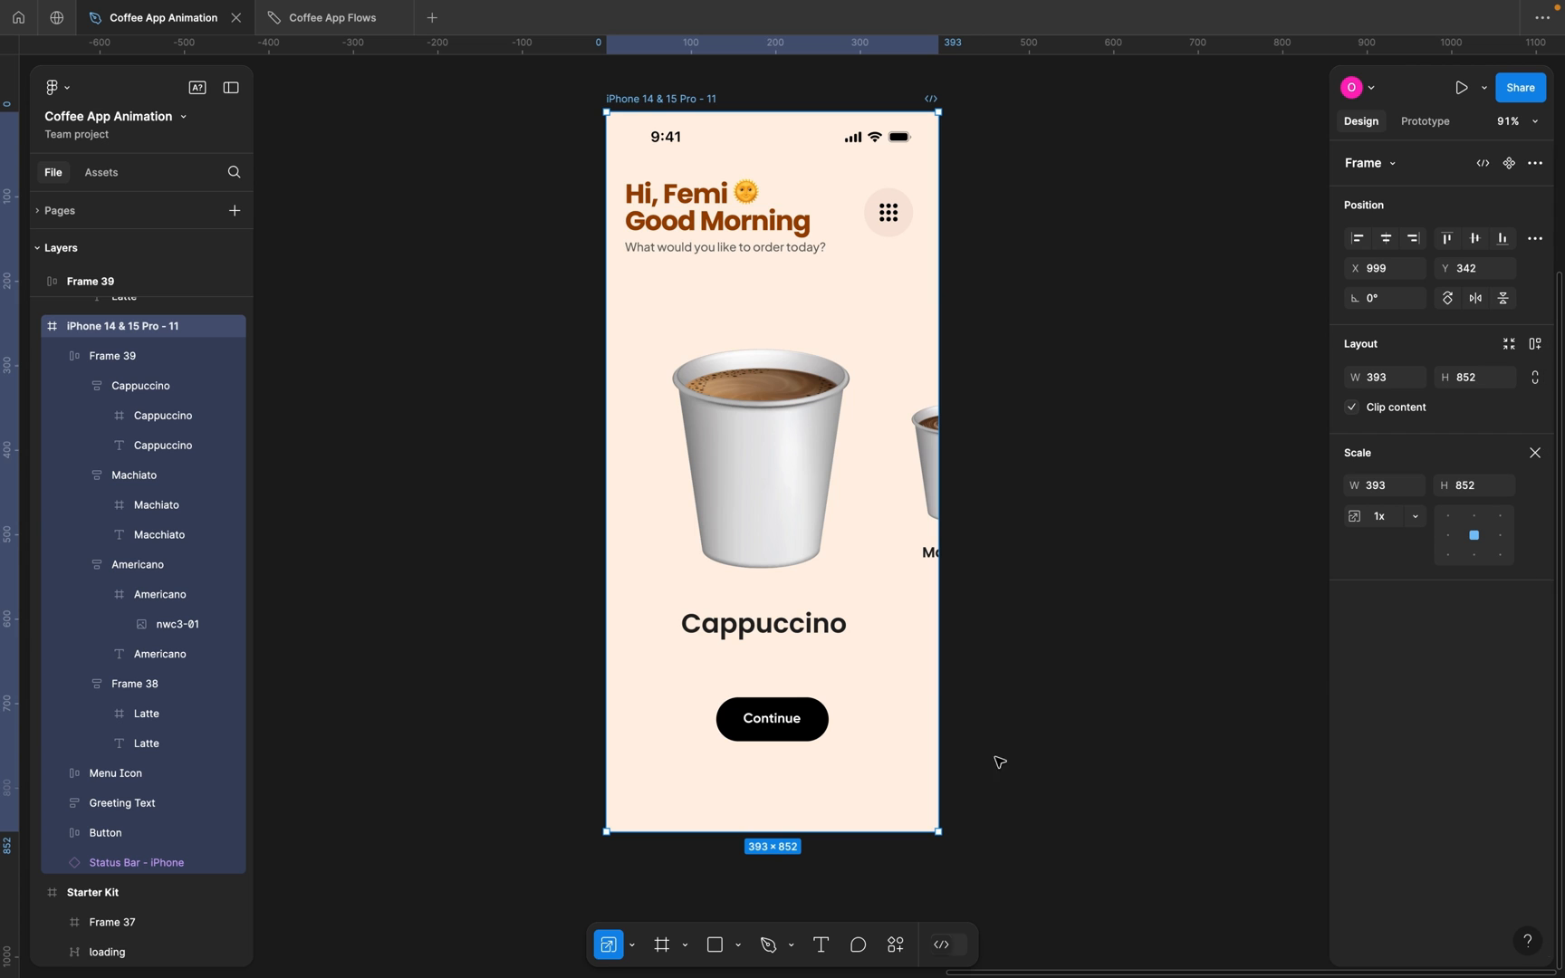
{"action": "left_click", "coordinate": [634, 947]}
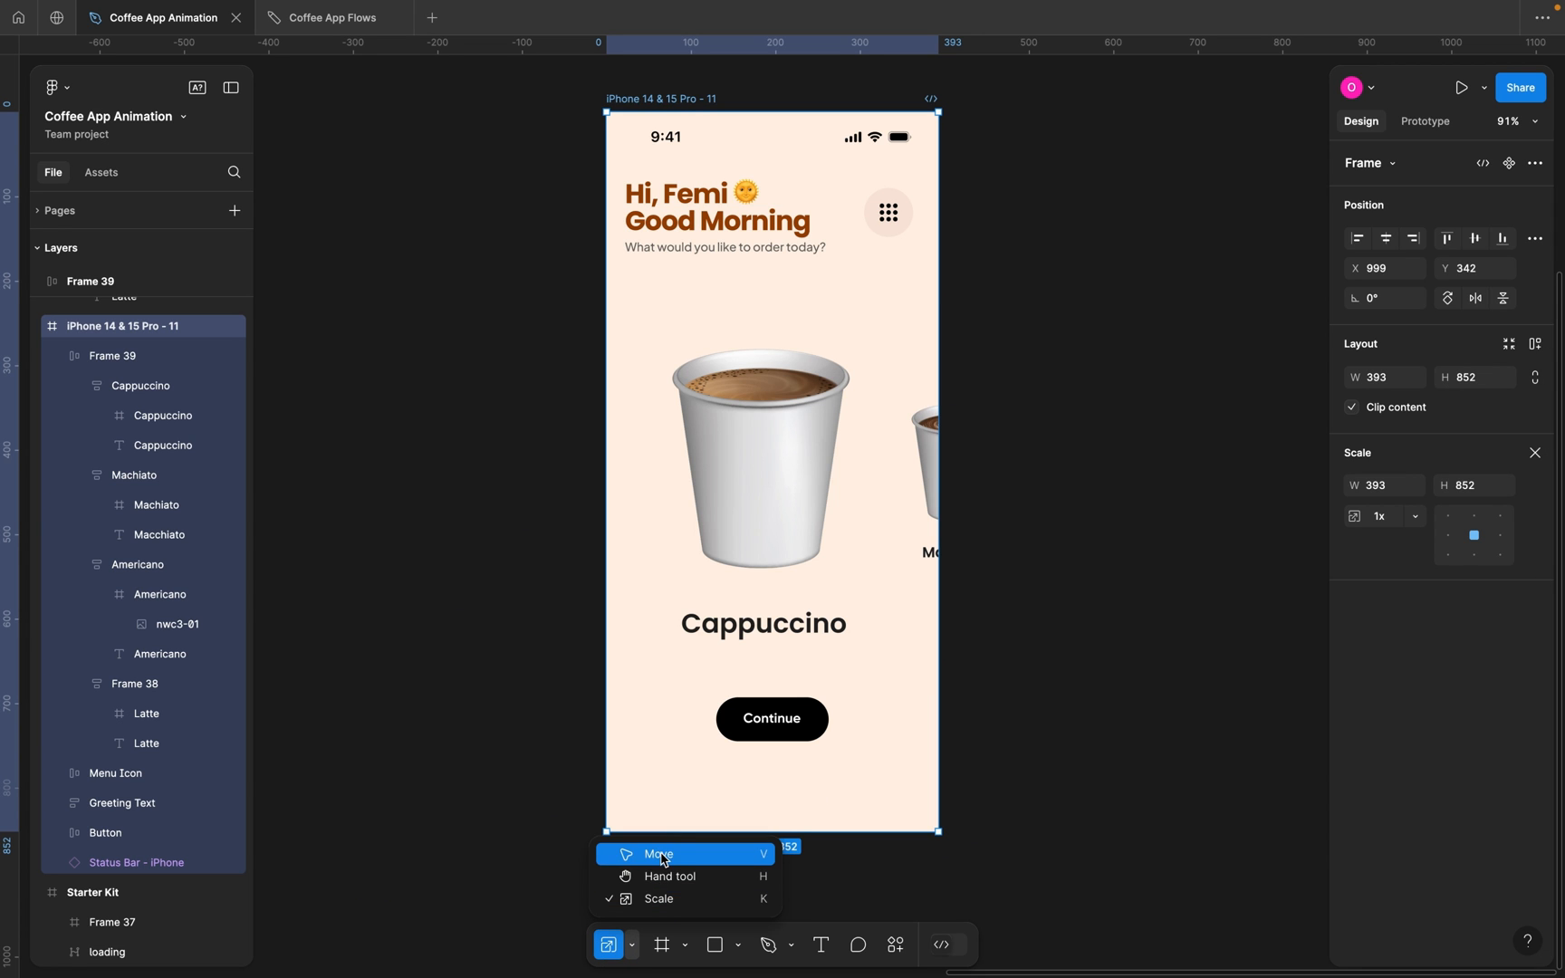
{"action": "left_click", "coordinate": [666, 856]}
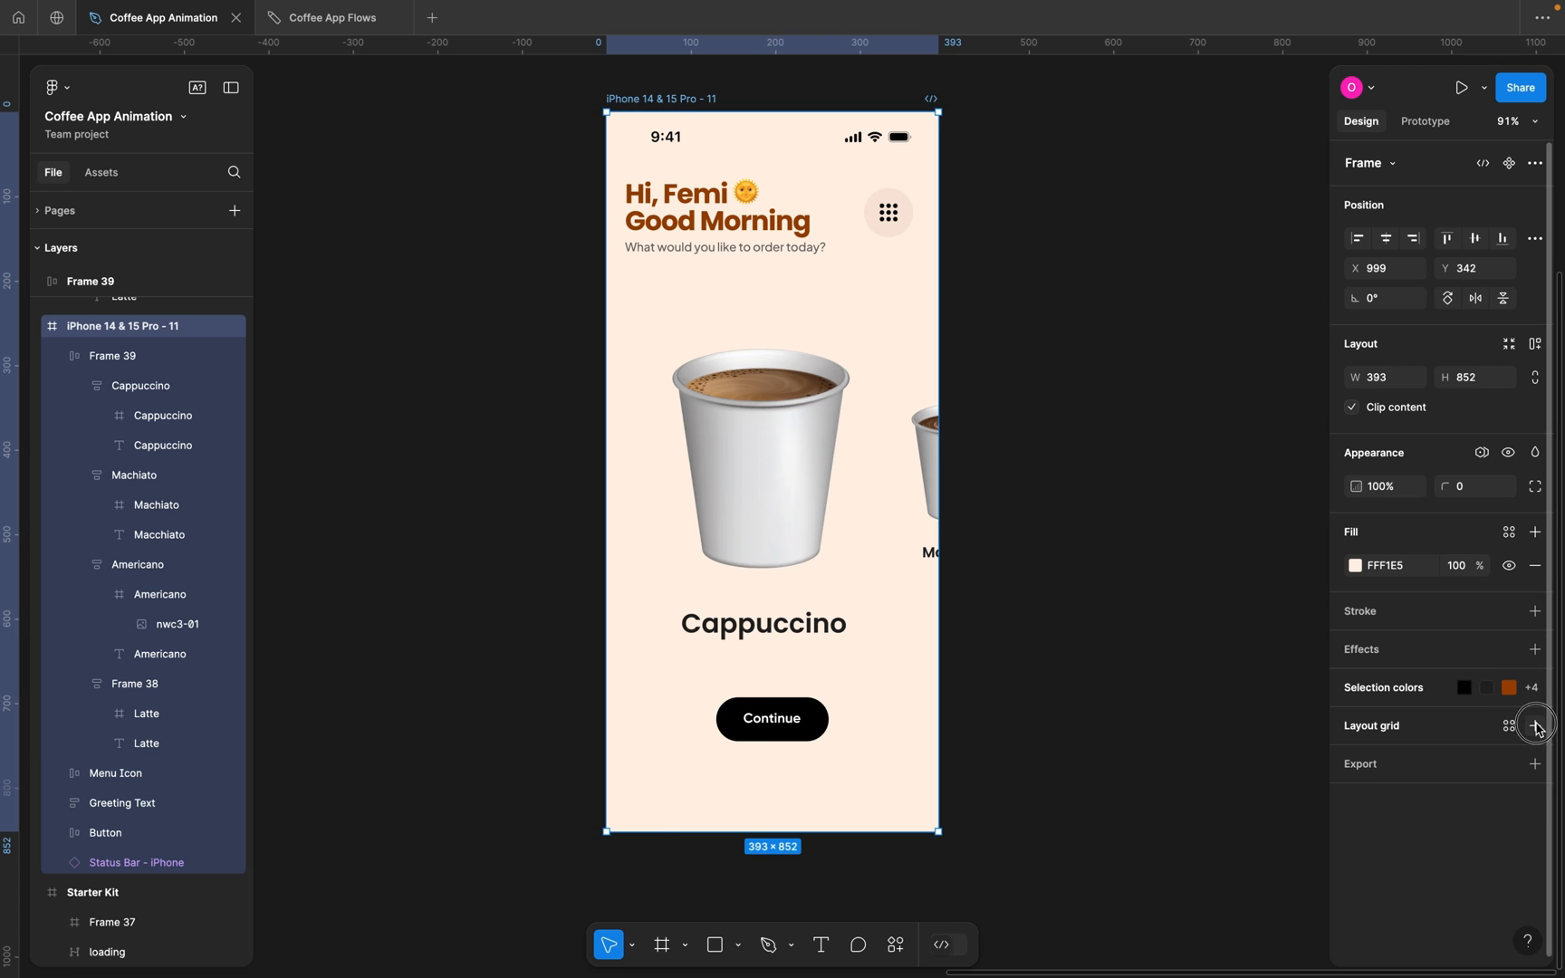
{"action": "left_click", "coordinate": [1535, 725]}
{"action": "left_click", "coordinate": [1355, 761]}
{"action": "left_click", "coordinate": [1187, 762]}
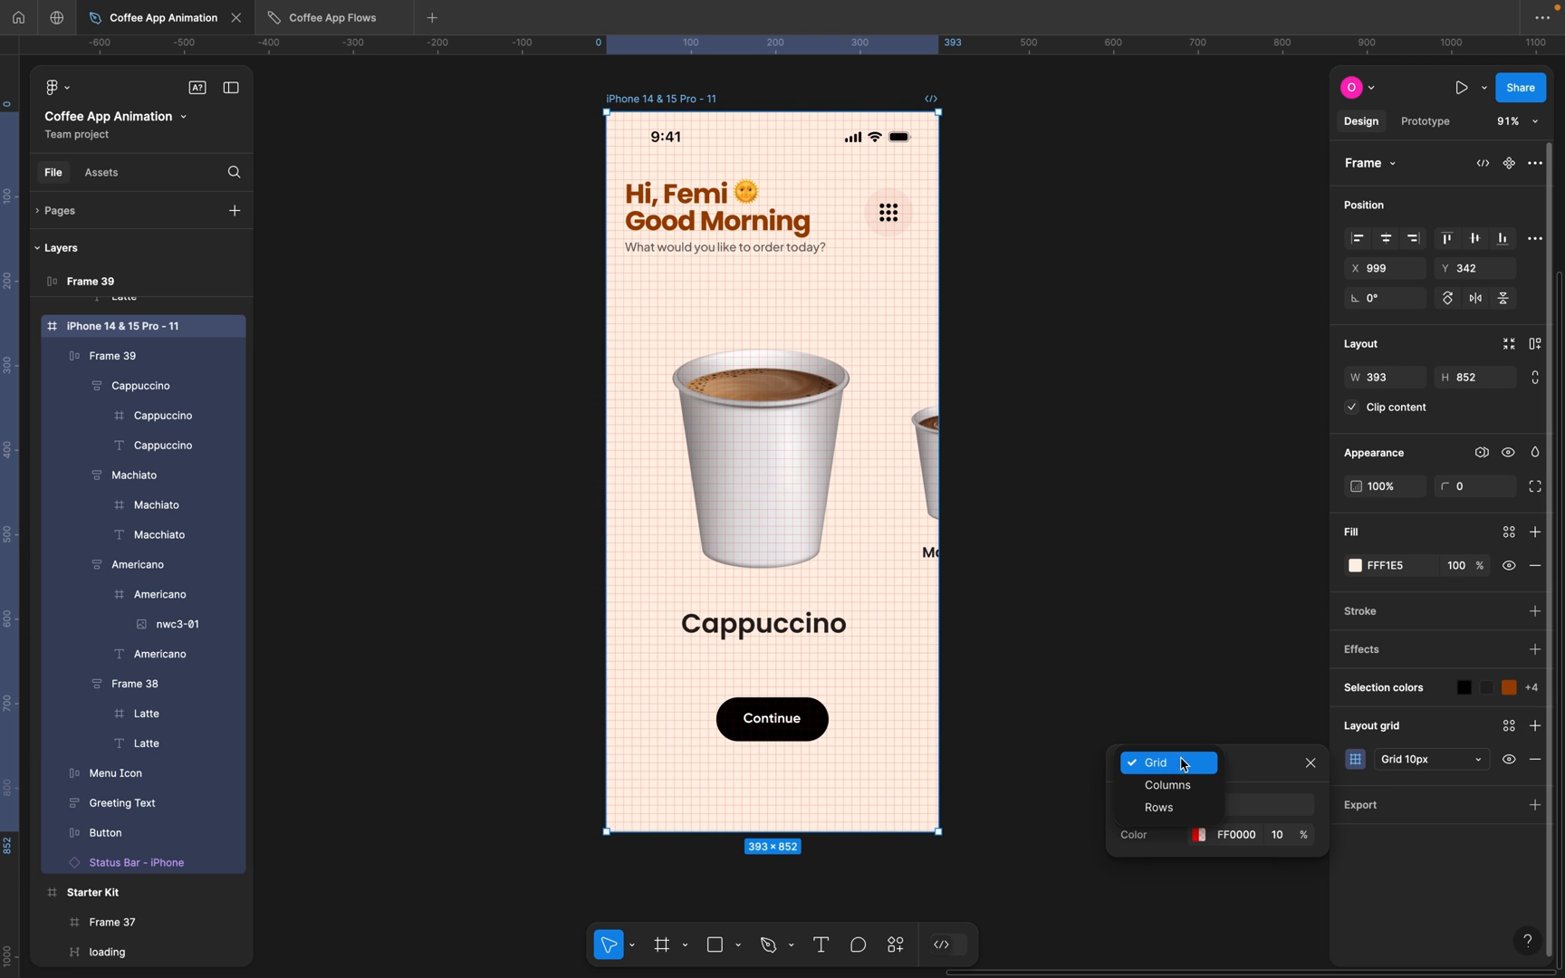
{"action": "left_click", "coordinate": [1184, 785]}
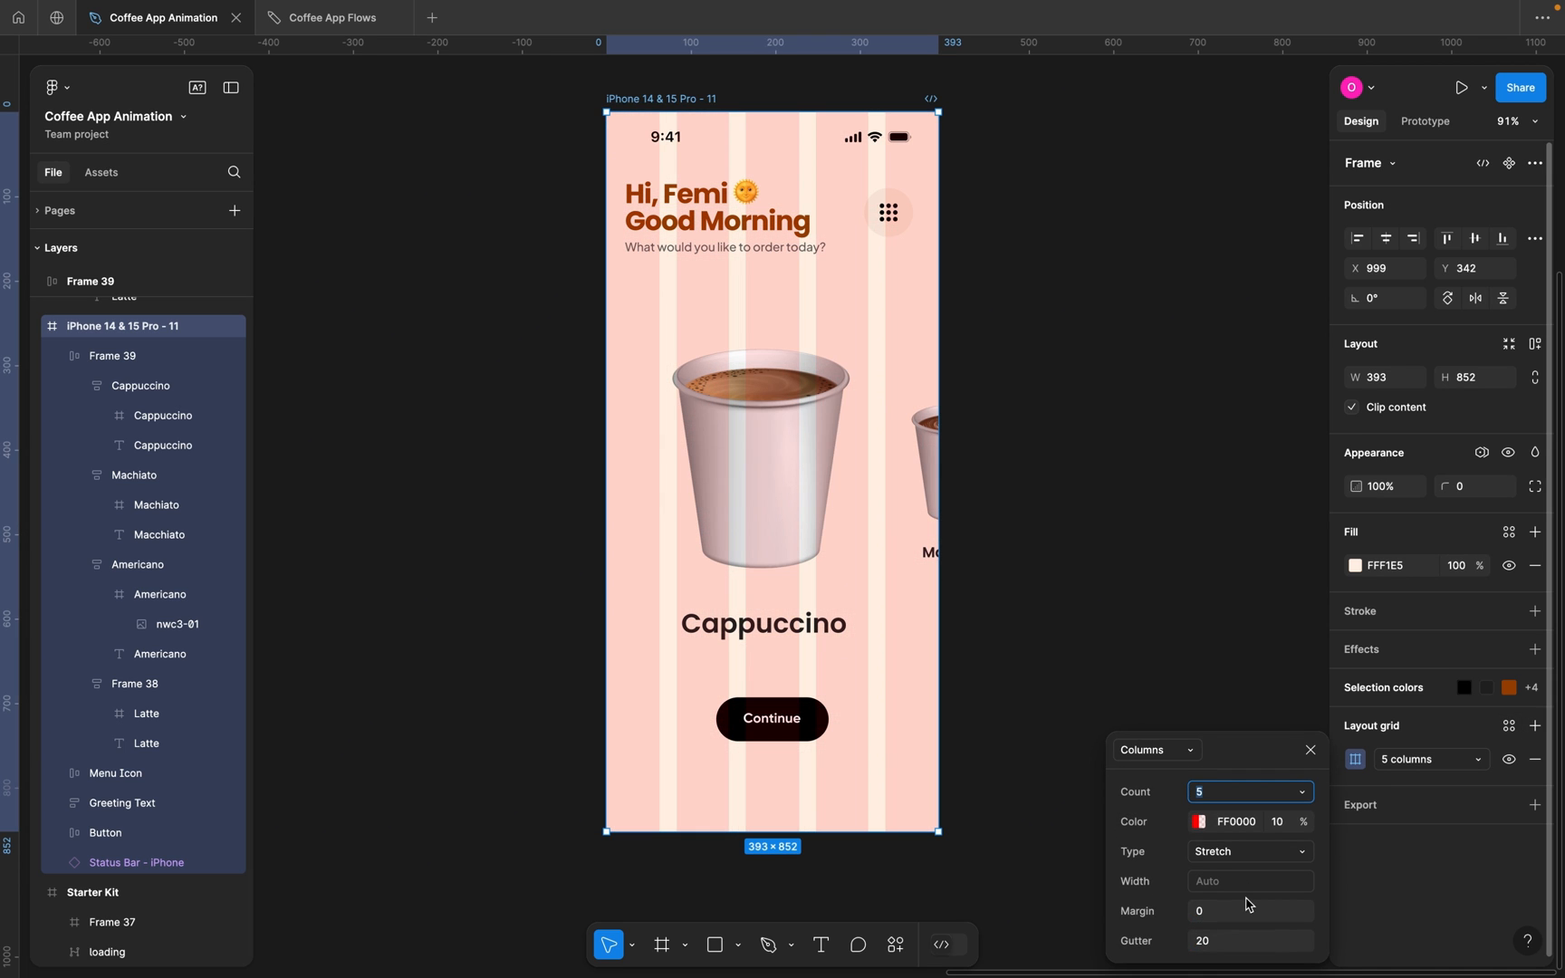
Set the column layout grid's margin to 64 and close its settings.
{"action": "left_click", "coordinate": [1215, 917]}
{"action": "type", "text": "6"}
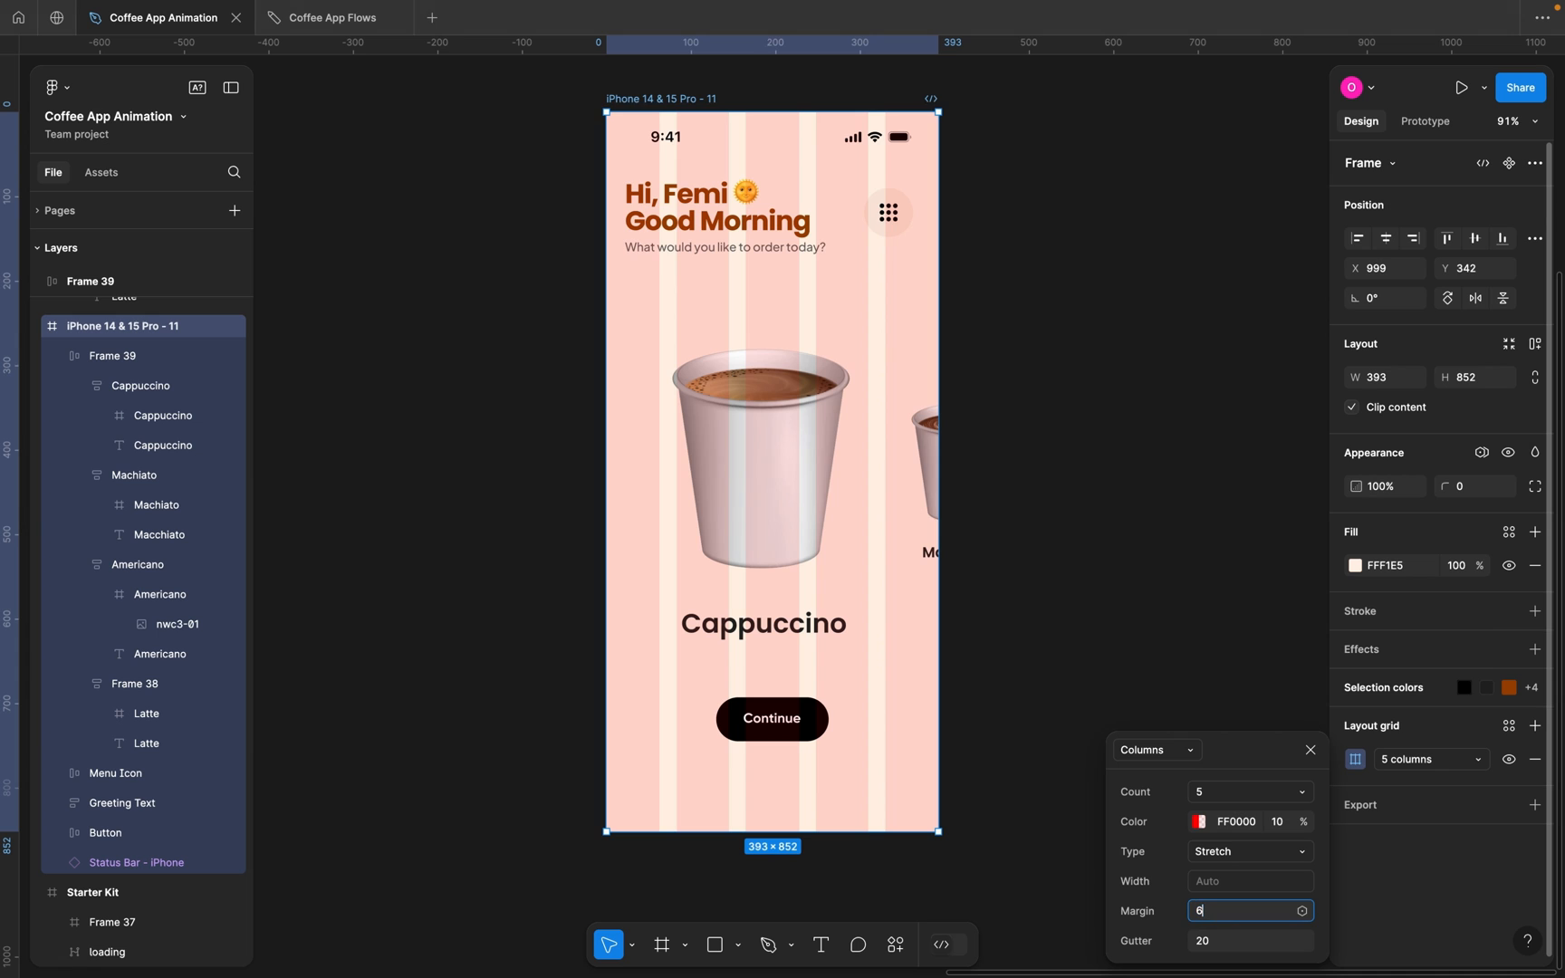
{"action": "type", "text": "0"}
{"action": "key", "text": "Return"}
{"action": "key", "text": "Escape"}
{"action": "key", "text": "Escape"}
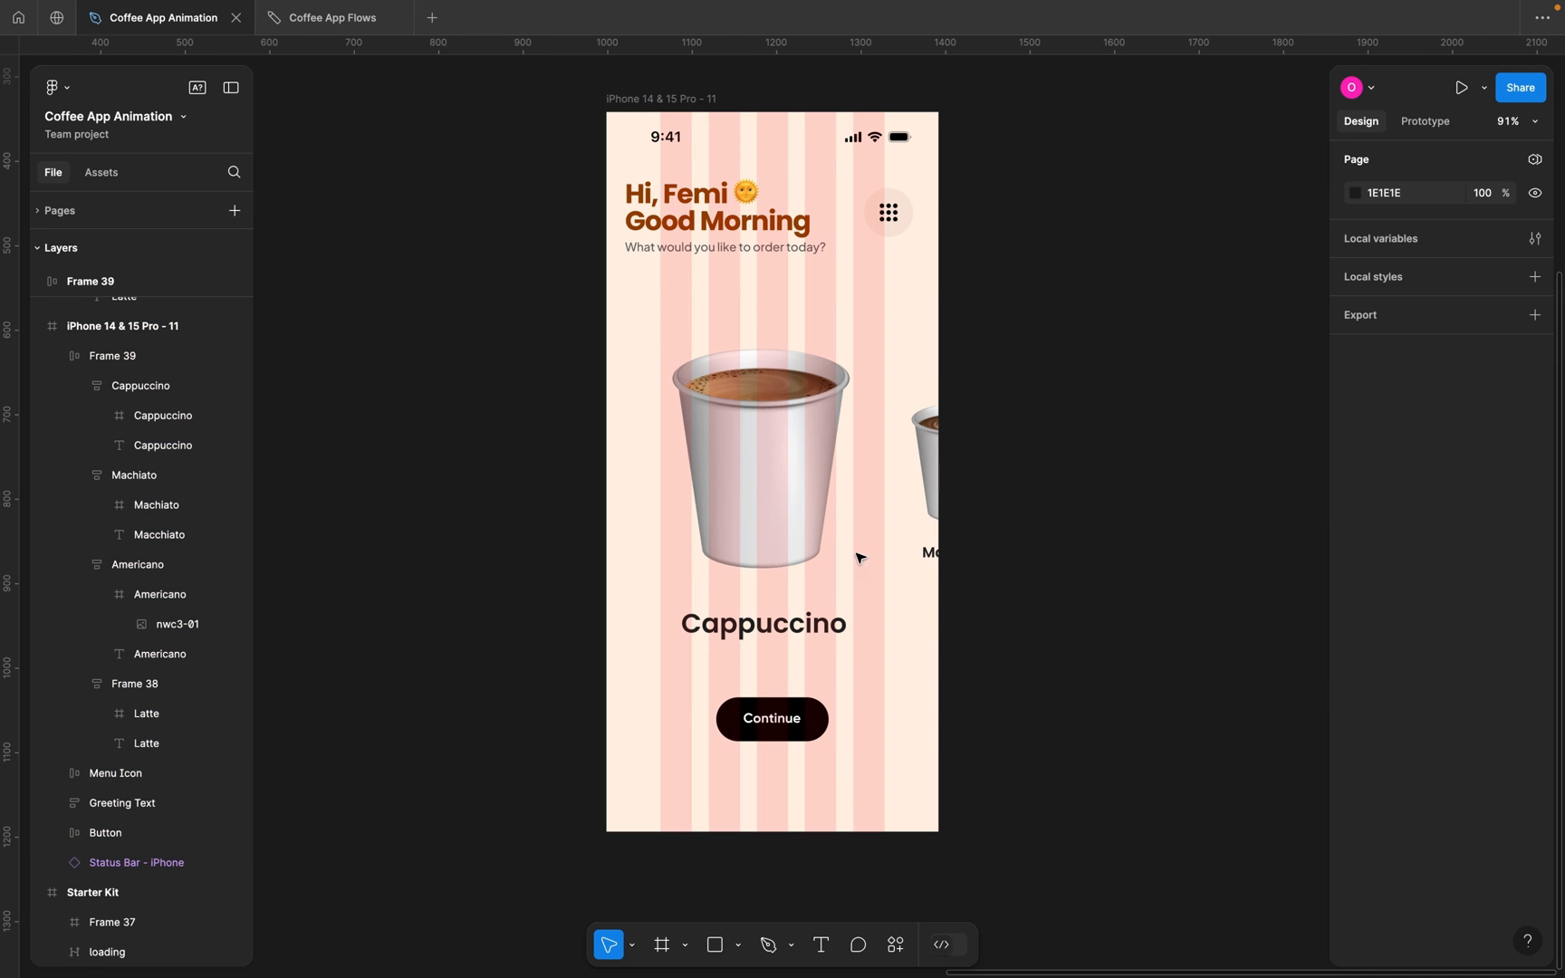
Move the coffee row to X 64, Y 221 so its left edge lines up with the first grid column.
{"action": "double_click", "coordinate": [805, 512]}
{"action": "left_click", "coordinate": [1033, 232]}
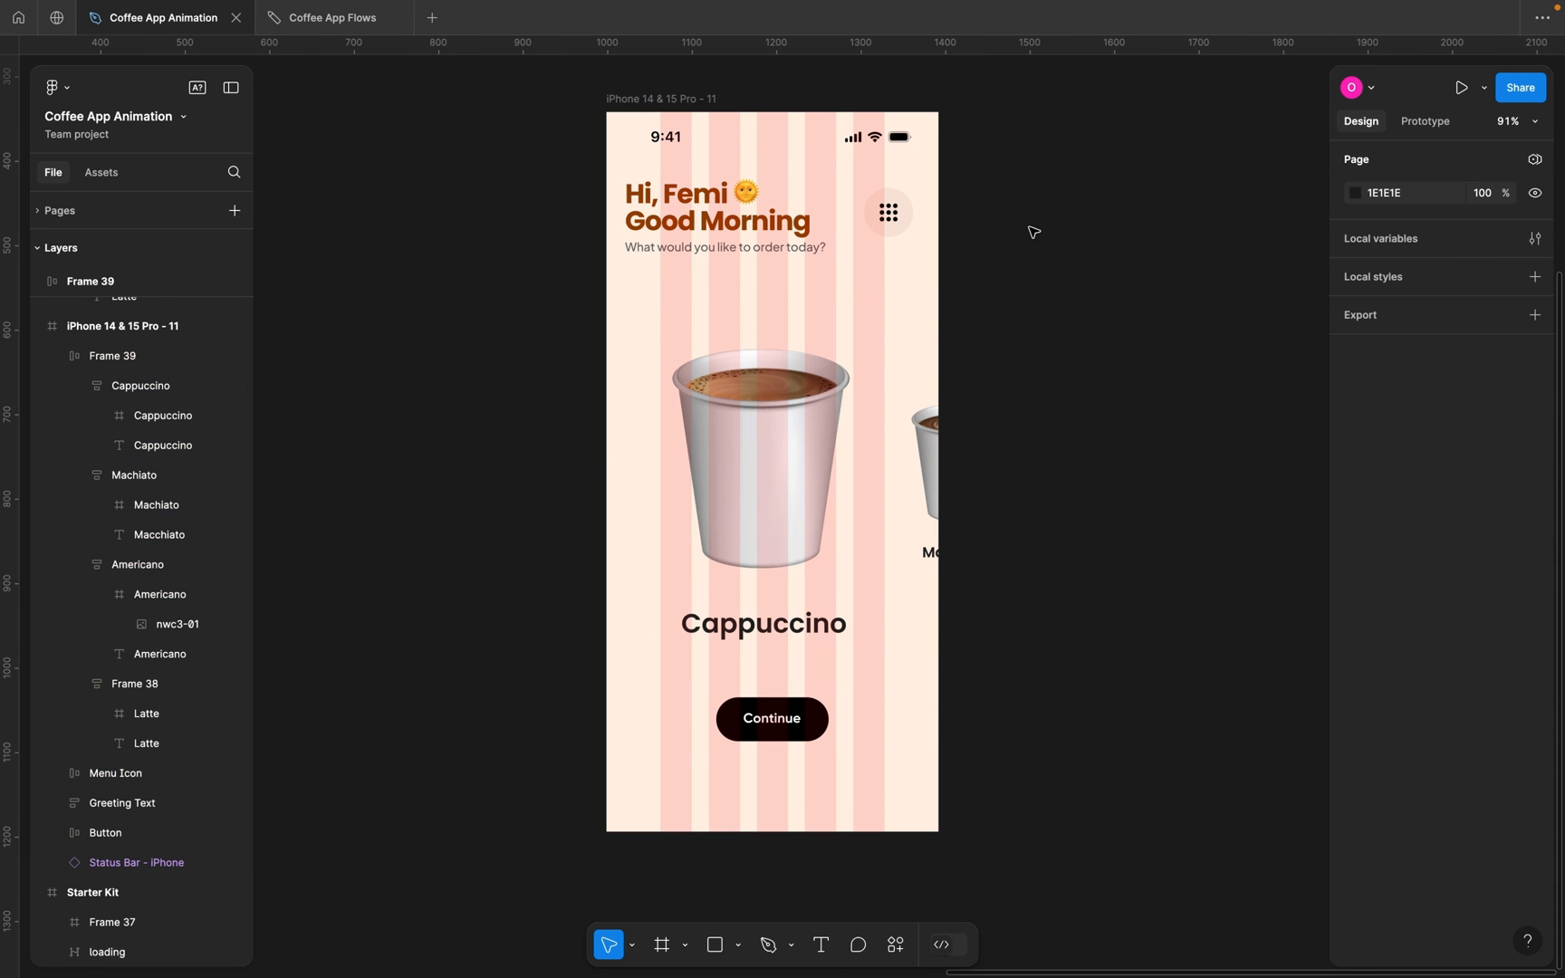
{"action": "left_click", "coordinate": [841, 374]}
{"action": "left_click_drag", "start_coordinate": [789, 407], "coordinate": [812, 410]}
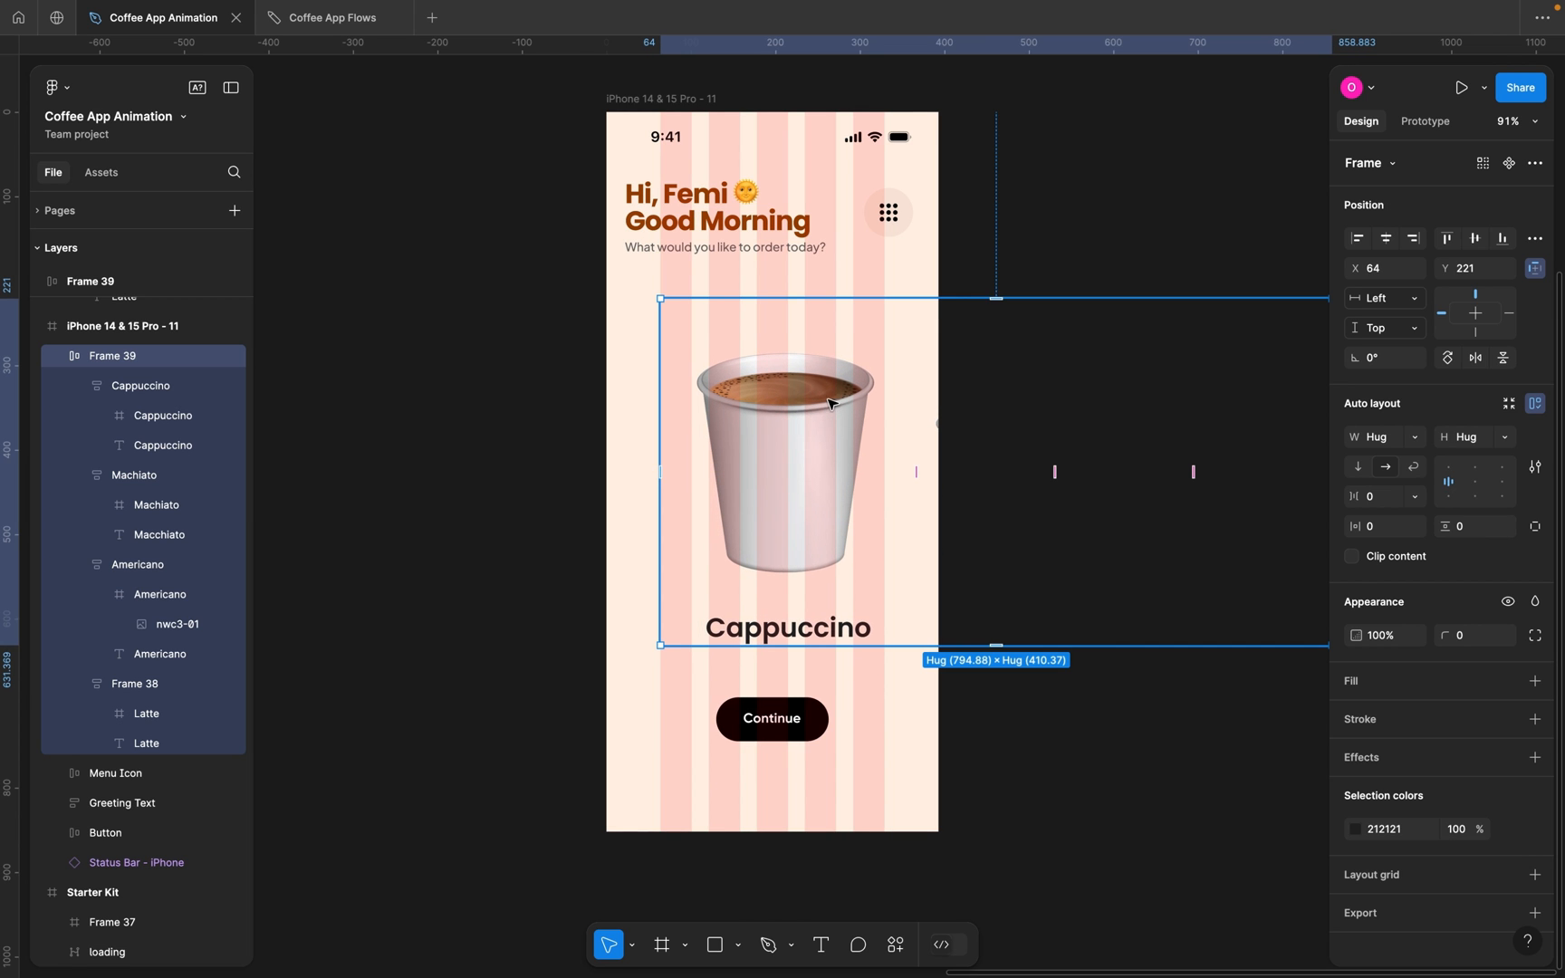
Outline the Cappuccino frame with a black inside stroke of 1 and scale it down proportionally to about 267 × 361.5.
{"action": "left_click", "coordinate": [829, 437]}
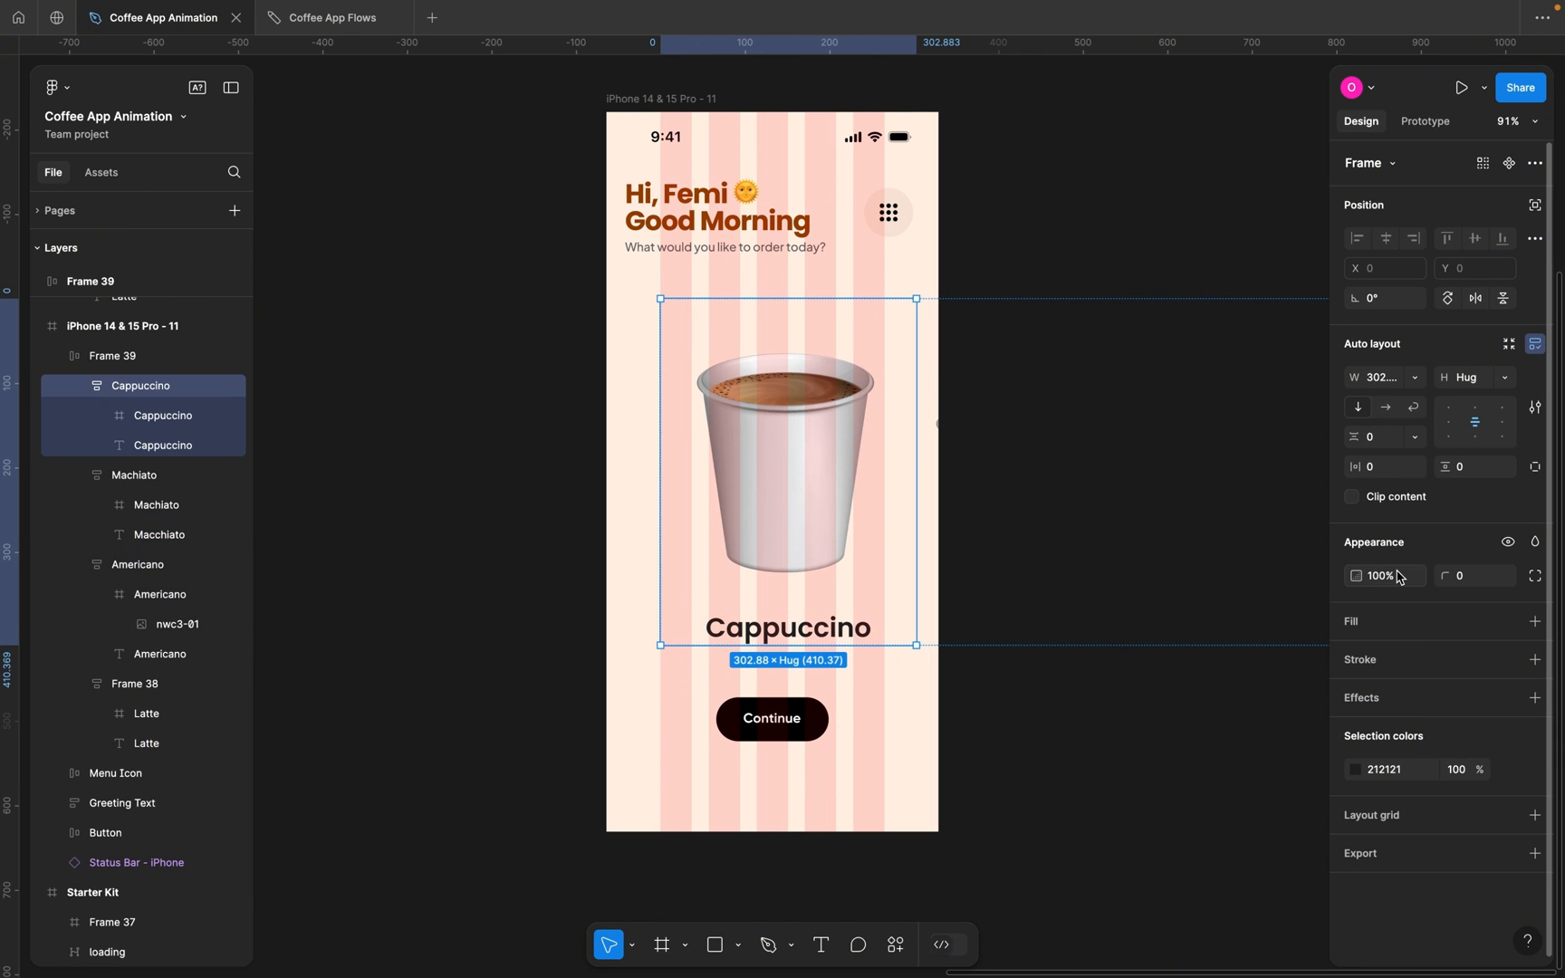
{"action": "left_click", "coordinate": [1535, 660]}
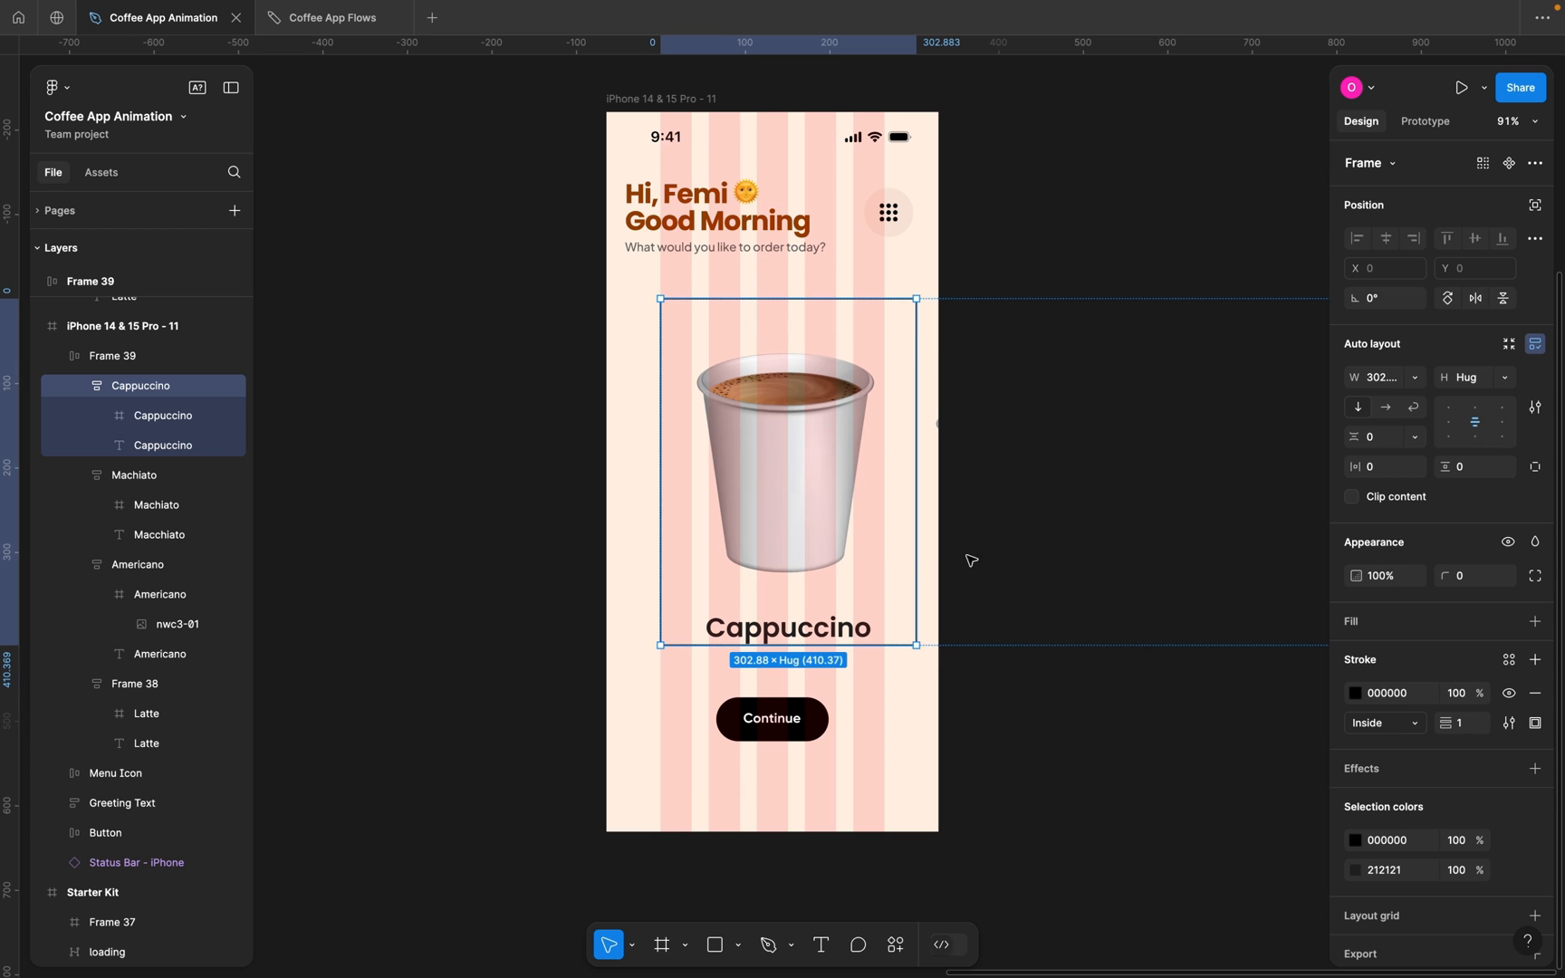
{"action": "scroll", "coordinate": [798, 481], "scroll_direction": "up", "scroll_amount": 5}
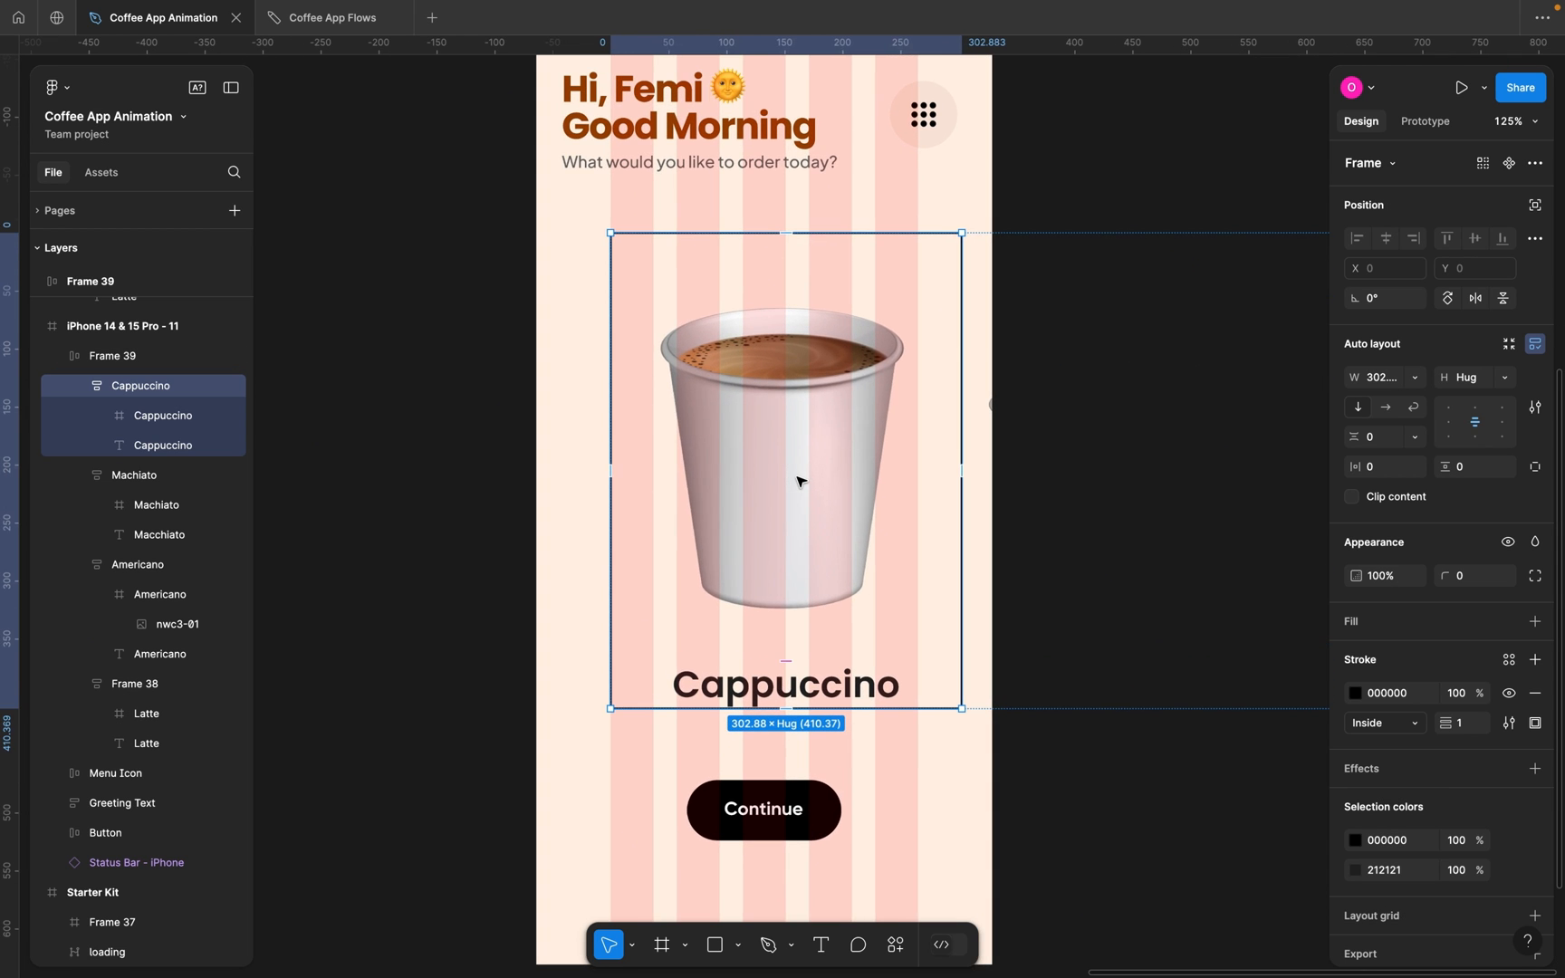
{"action": "key", "text": "k"}
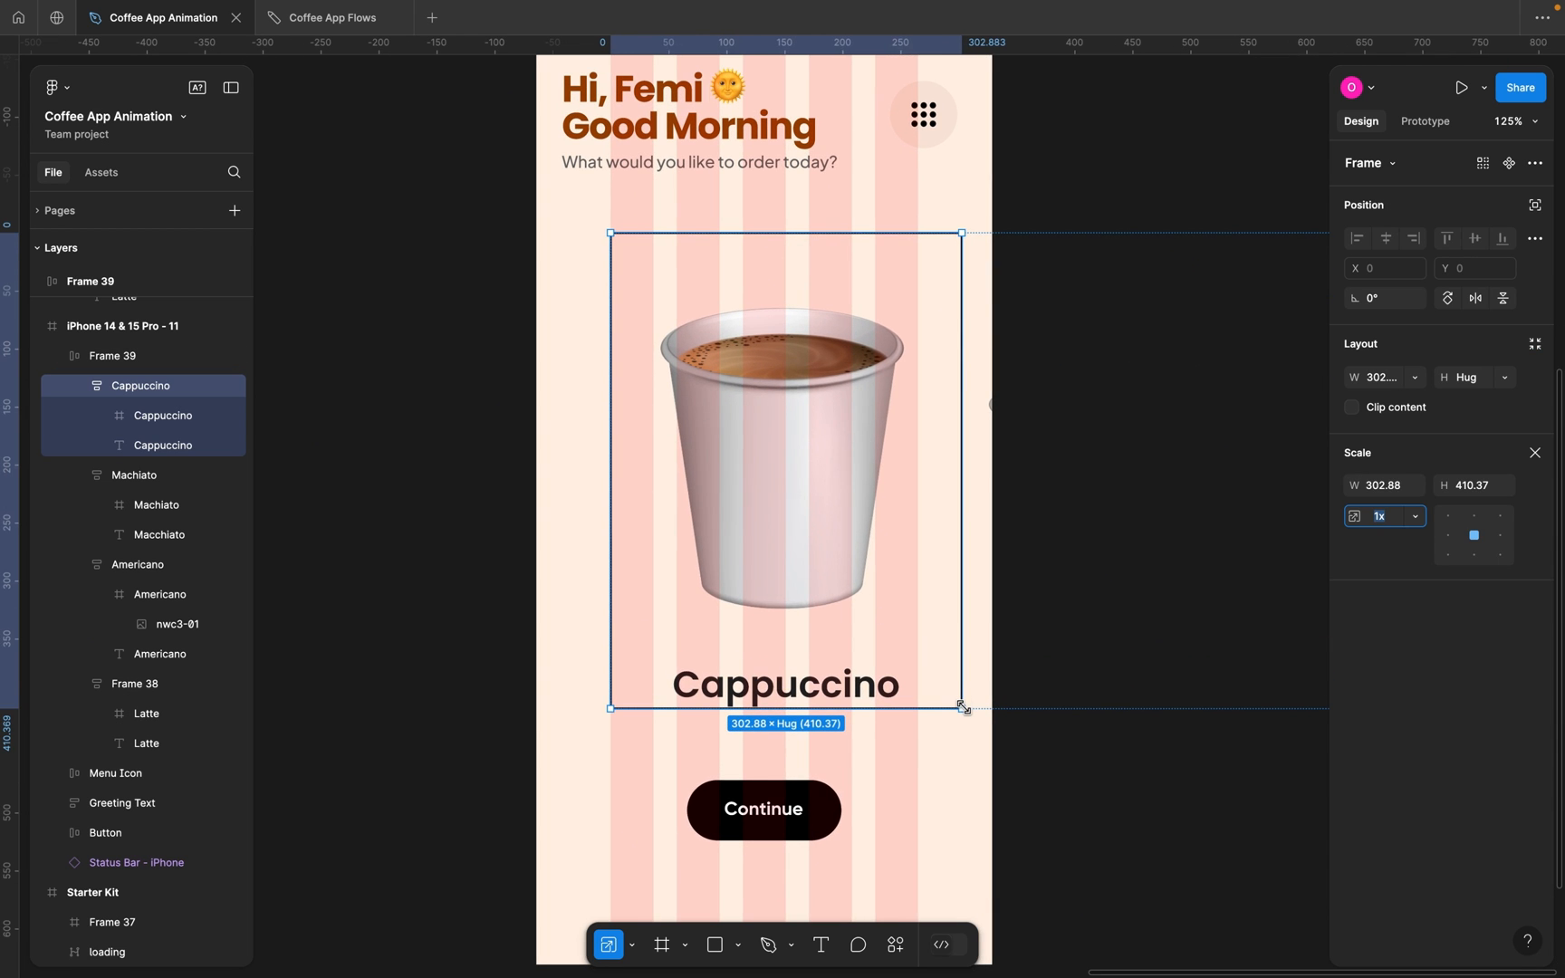
{"action": "left_click_drag", "start_coordinate": [961, 710], "coordinate": [935, 676]}
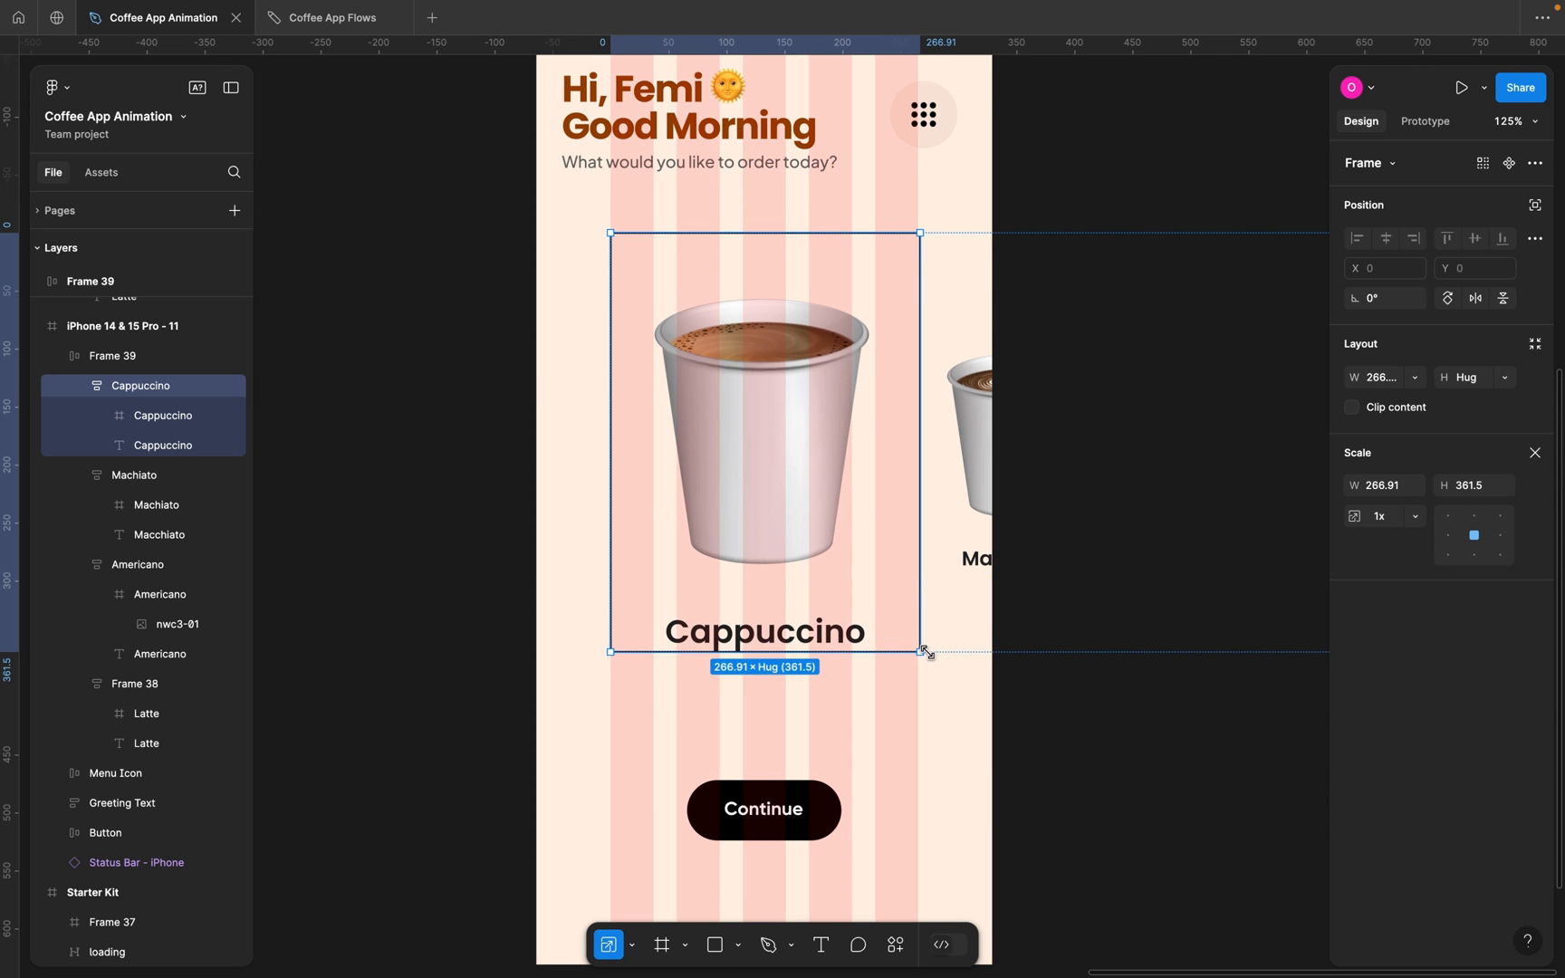
Scale the Cappuccino frame proportionally to about 264.69 × 358.8, aligning its right edge with the last grid column.
{"action": "scroll", "coordinate": [929, 652], "scroll_direction": "up", "scroll_amount": 10}
{"action": "scroll", "coordinate": [906, 653], "scroll_direction": "up", "scroll_amount": 8}
{"action": "left_click_drag", "start_coordinate": [871, 649], "coordinate": [848, 626]}
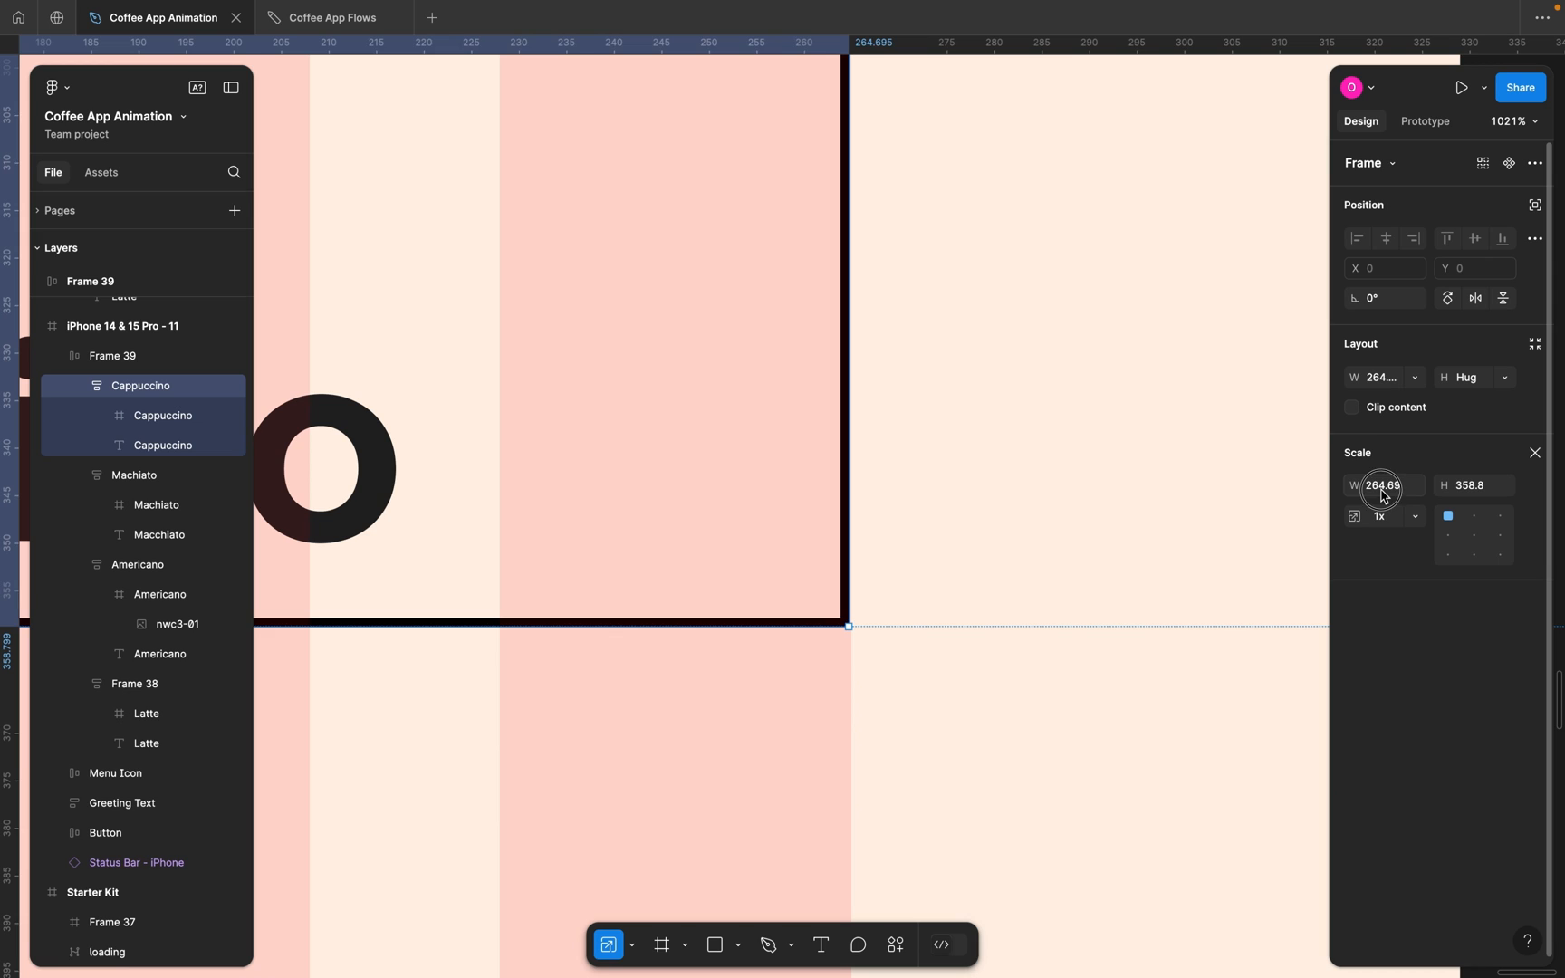
{"action": "left_click", "coordinate": [1381, 493]}
{"action": "left_click", "coordinate": [1407, 490]}
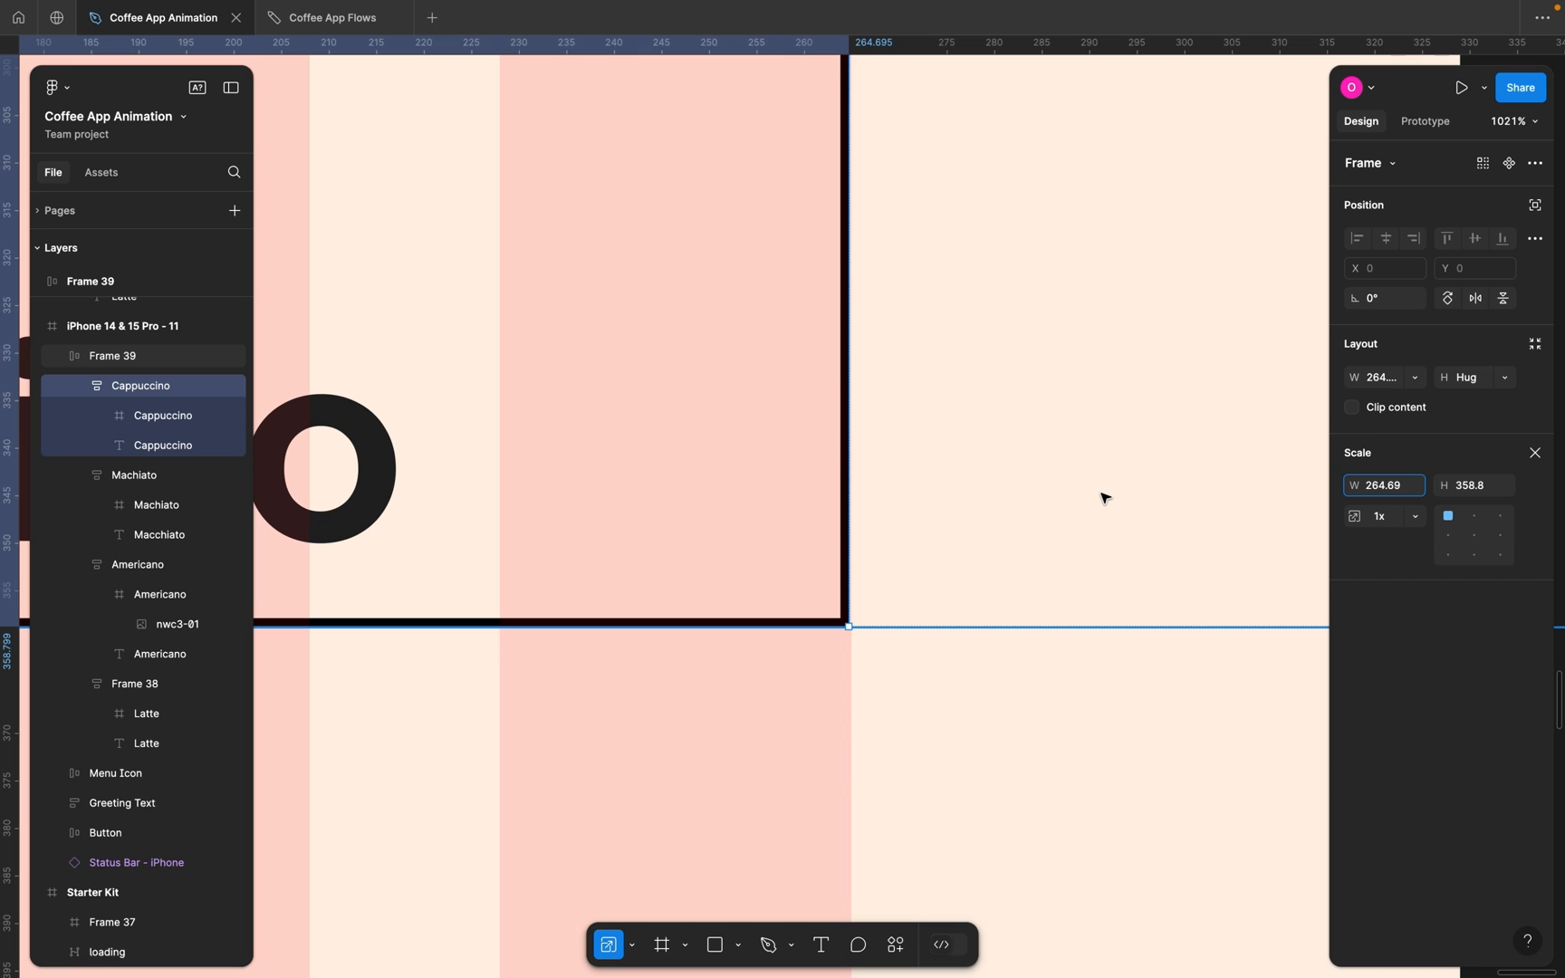
{"action": "scroll", "coordinate": [1105, 499], "scroll_direction": "down", "scroll_amount": 10}
{"action": "scroll", "coordinate": [1105, 499], "scroll_direction": "left", "scroll_amount": 2}
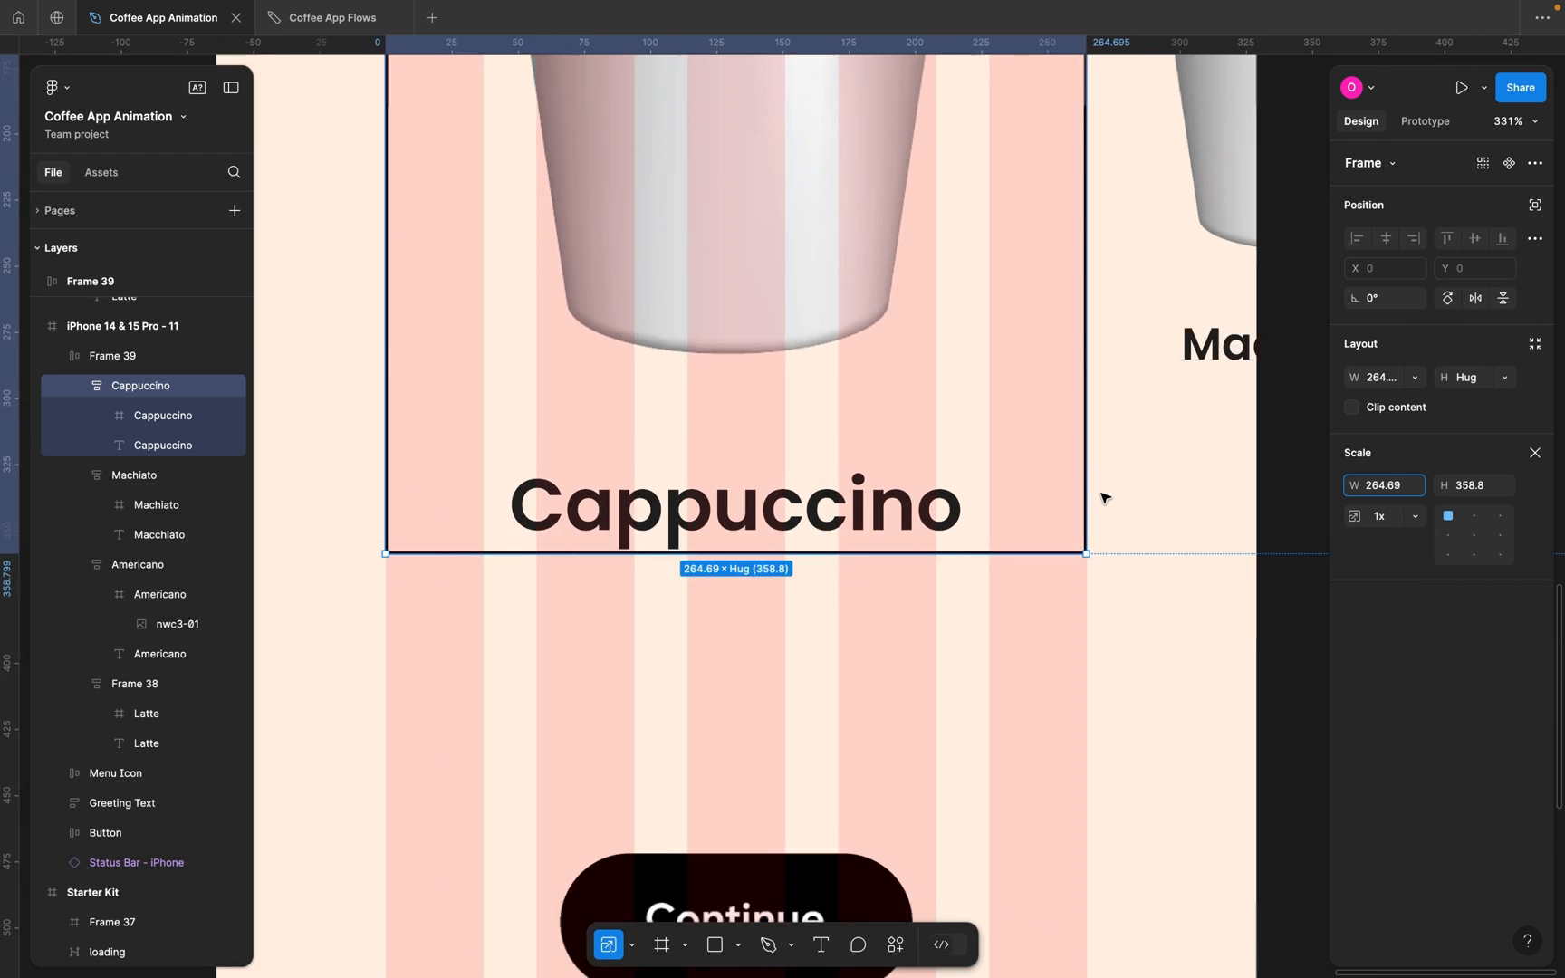
{"action": "scroll", "coordinate": [603, 534], "scroll_direction": "down", "scroll_amount": 3}
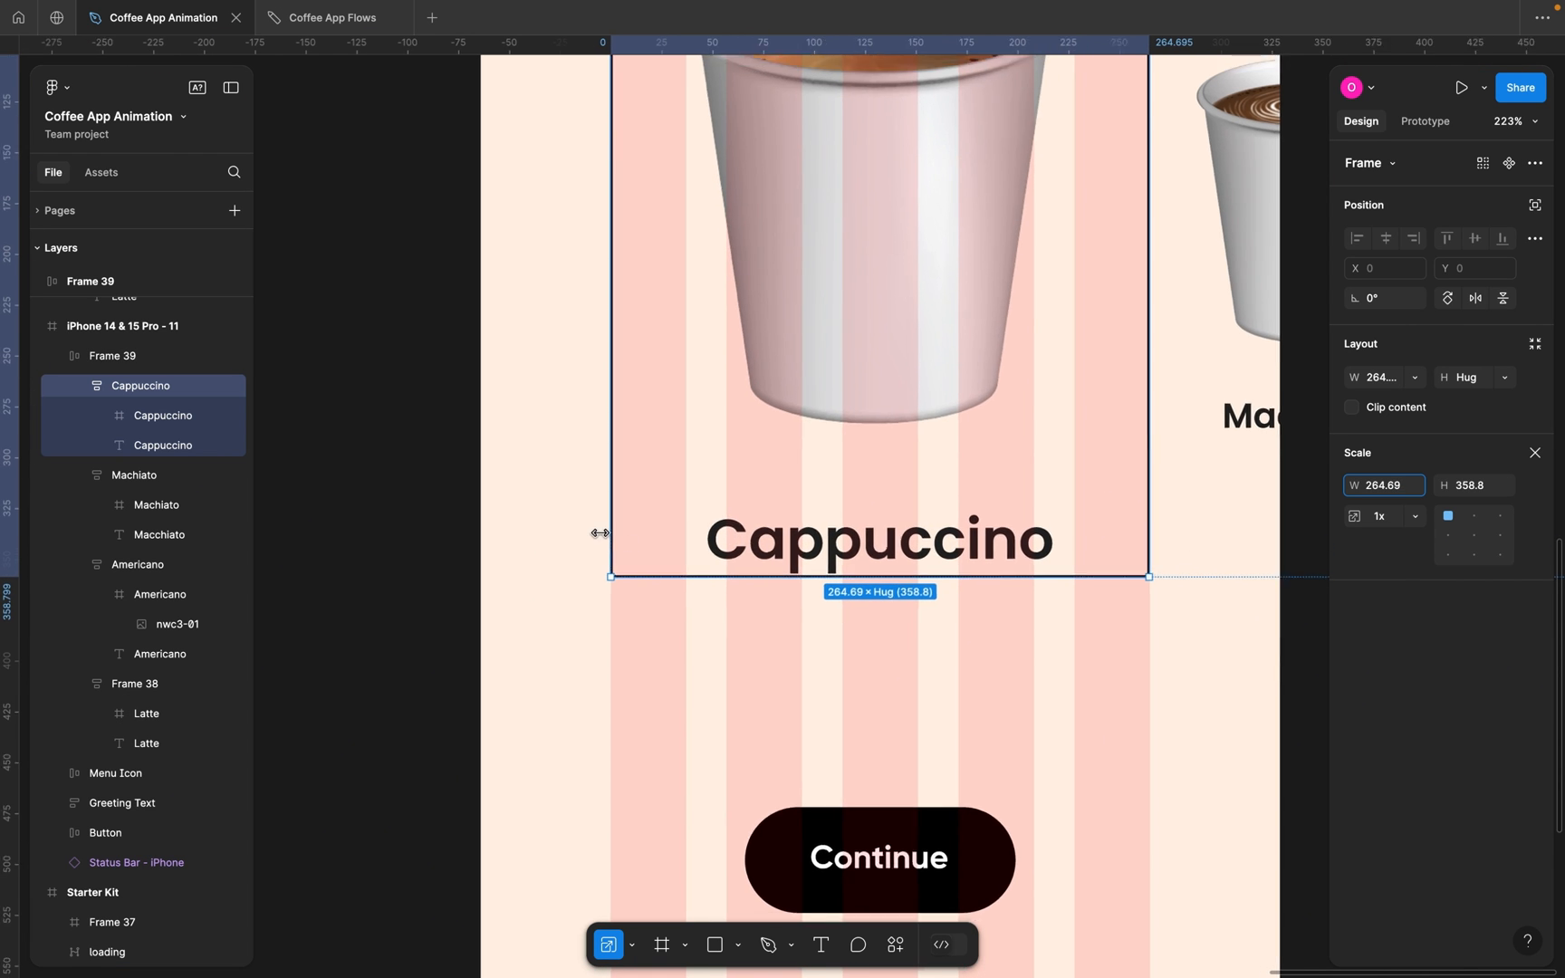
{"action": "left_click", "coordinate": [492, 534]}
{"action": "scroll", "coordinate": [644, 497], "scroll_direction": "down", "scroll_amount": 4}
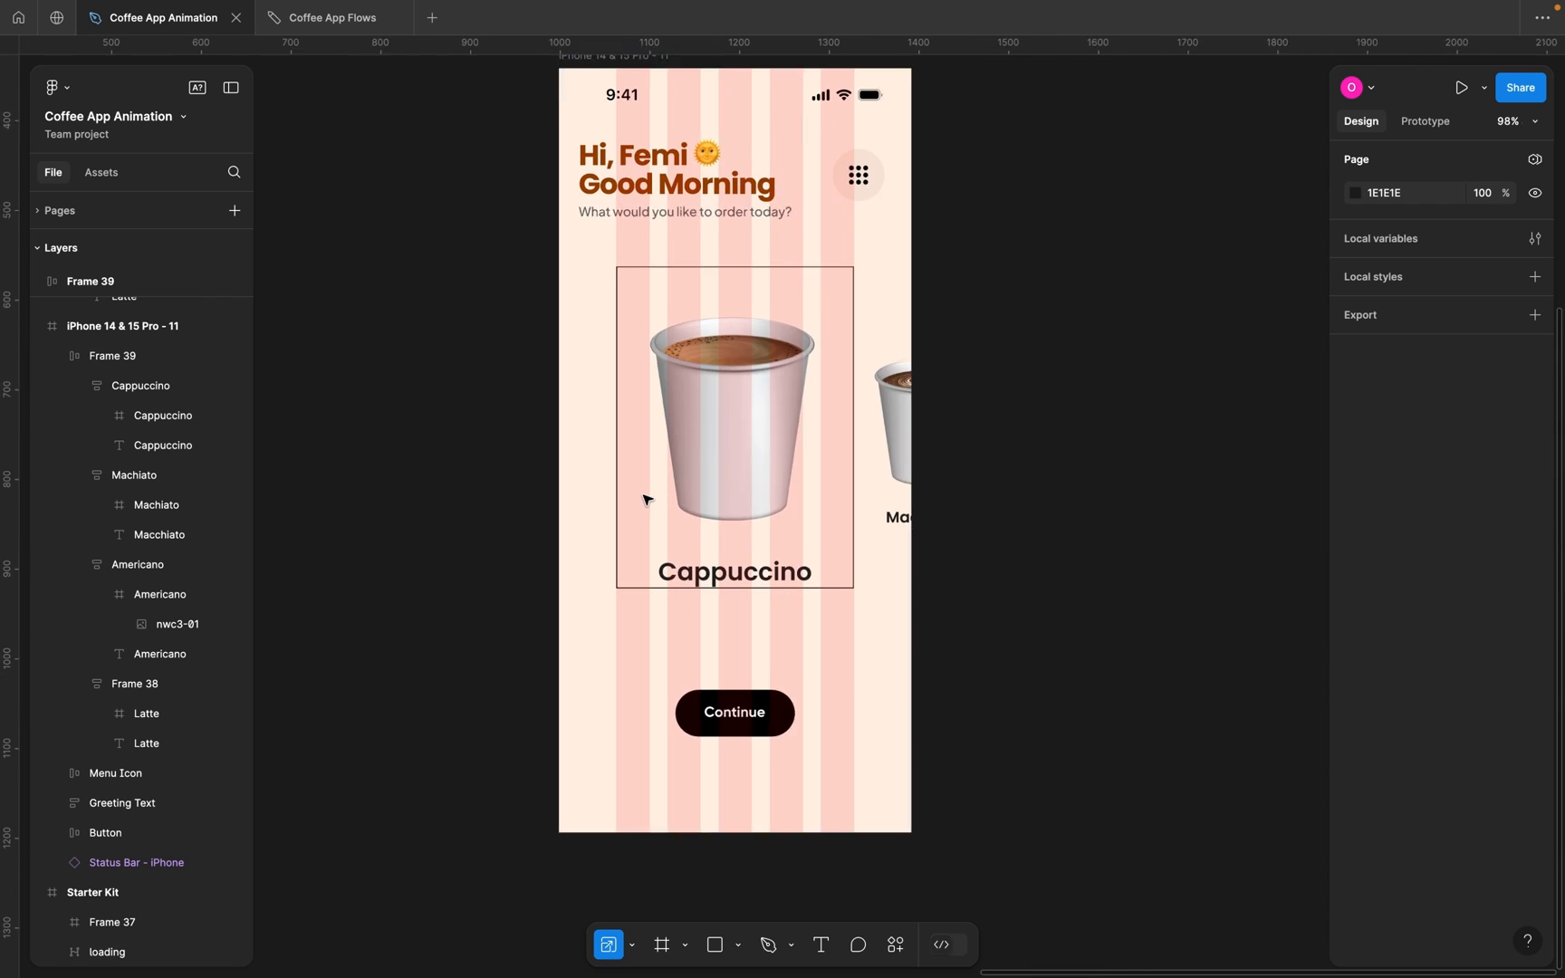
{"action": "left_click", "coordinate": [645, 499]}
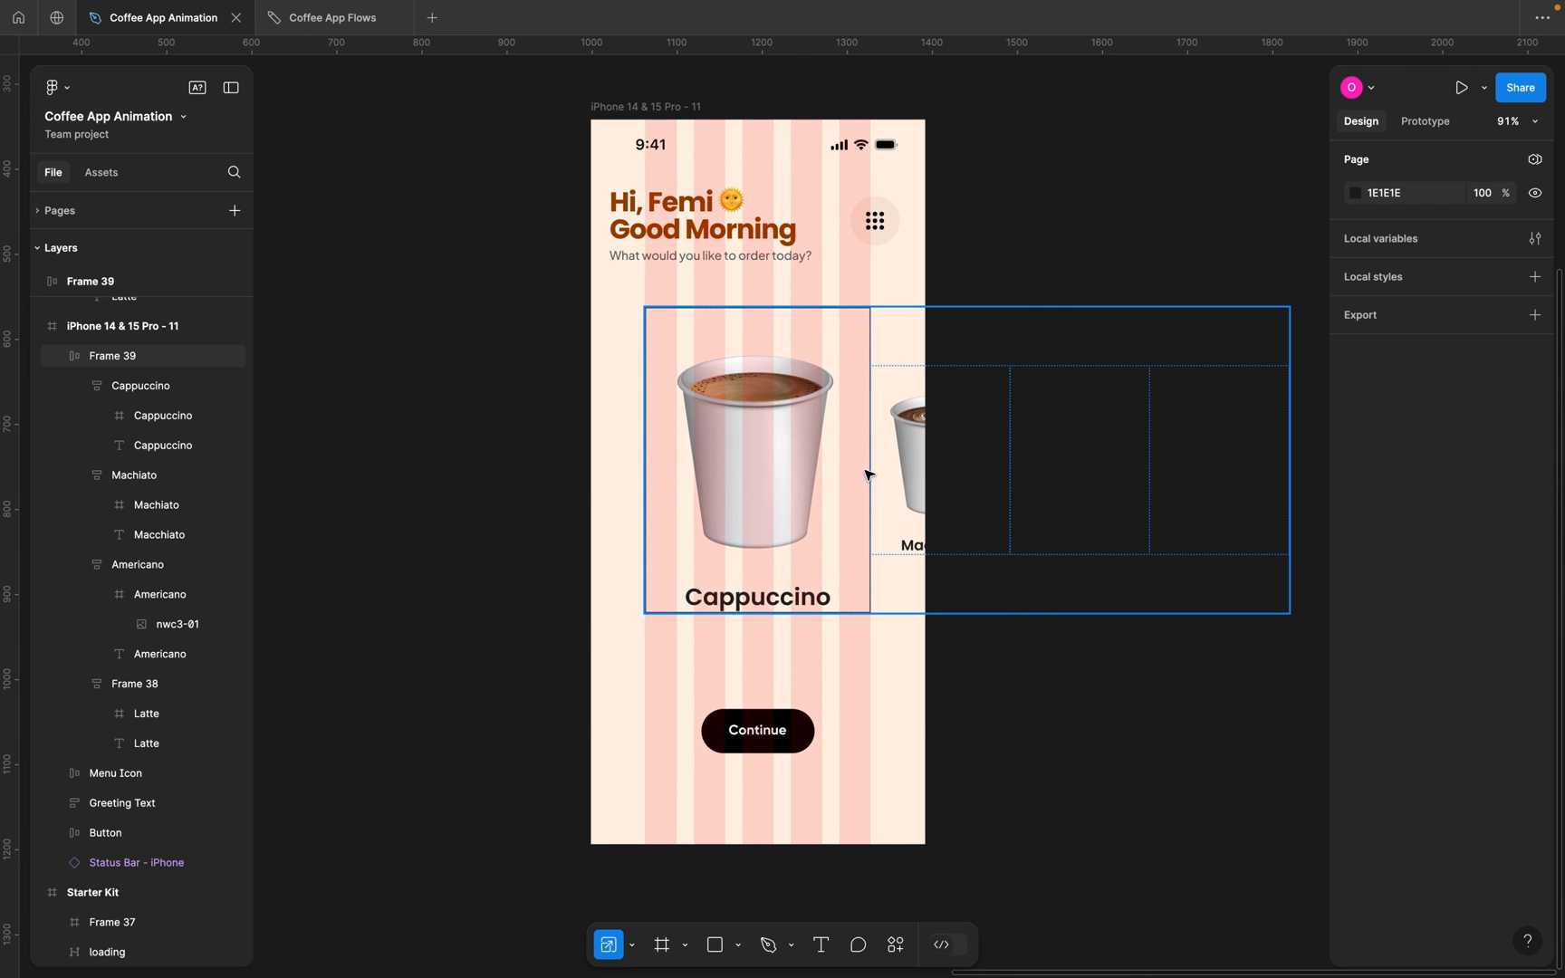
{"action": "left_click", "coordinate": [633, 342]}
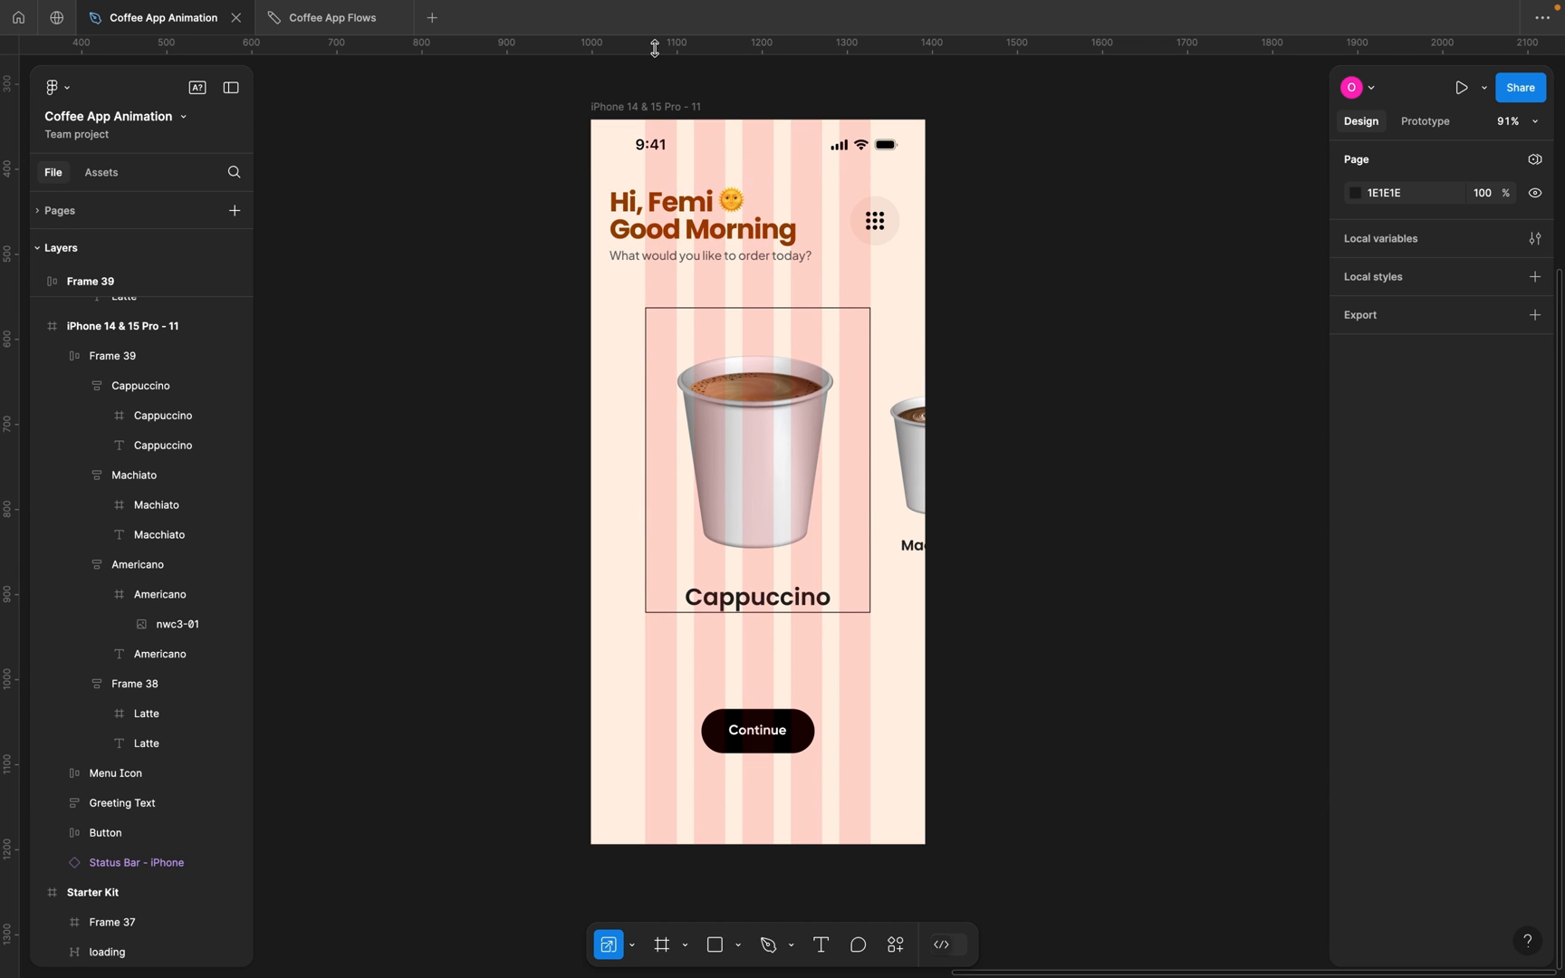
Add a horizontal ruler guide and place it along the top edge of the Cappuccino frame at Y 221.
{"action": "left_click_drag", "start_coordinate": [609, 54], "coordinate": [591, 81]}
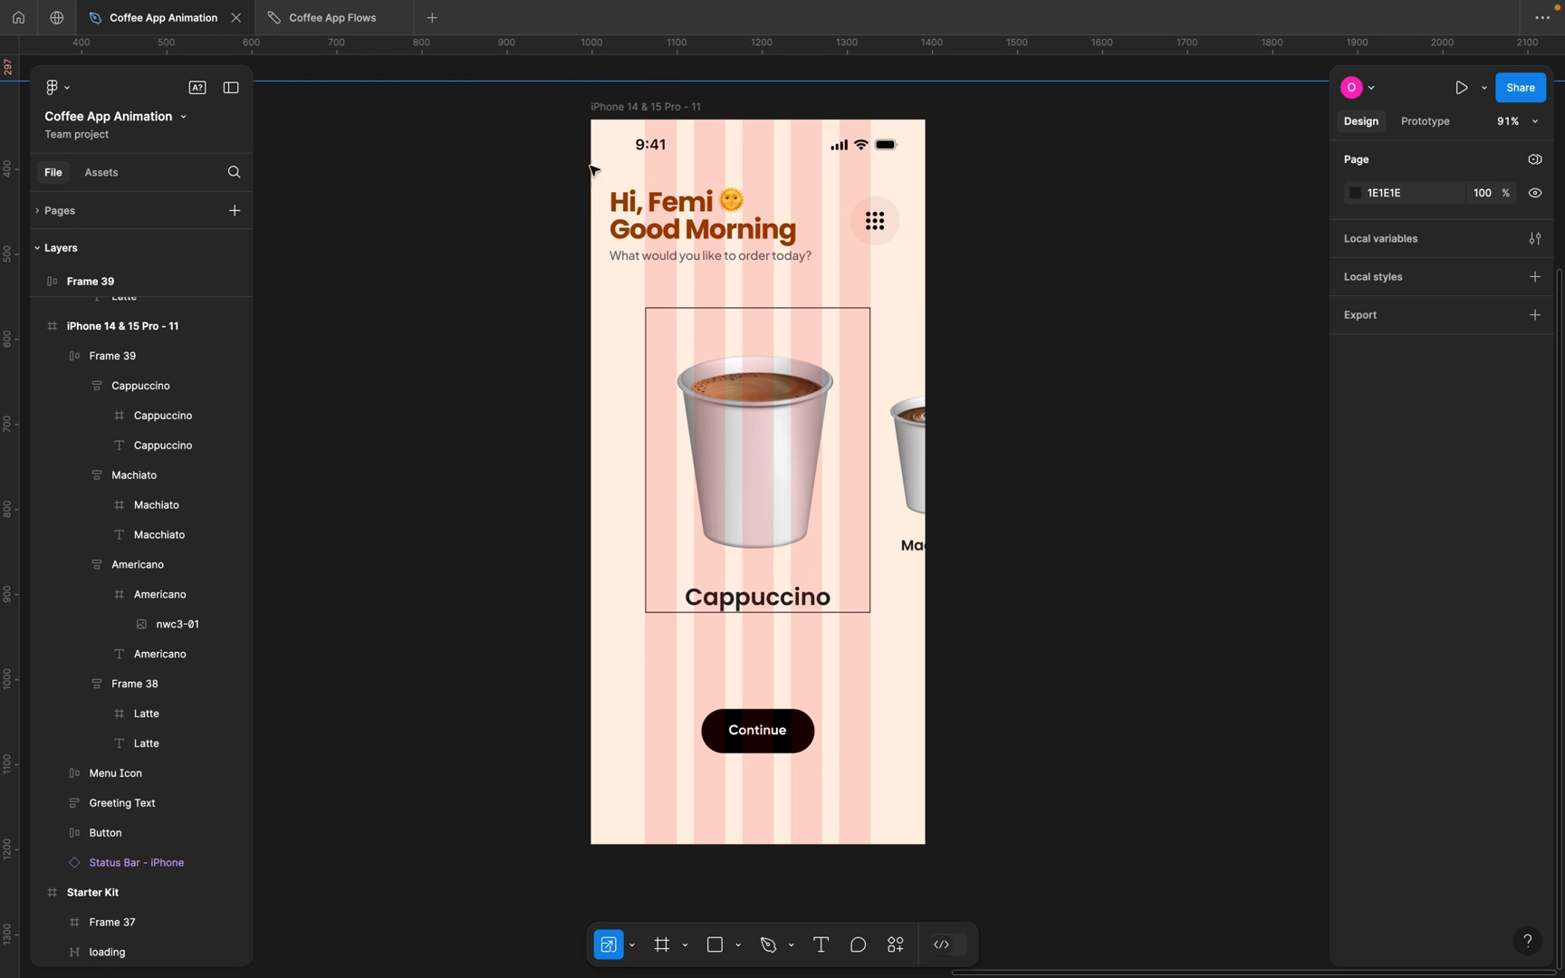
{"action": "left_click", "coordinate": [581, 88]}
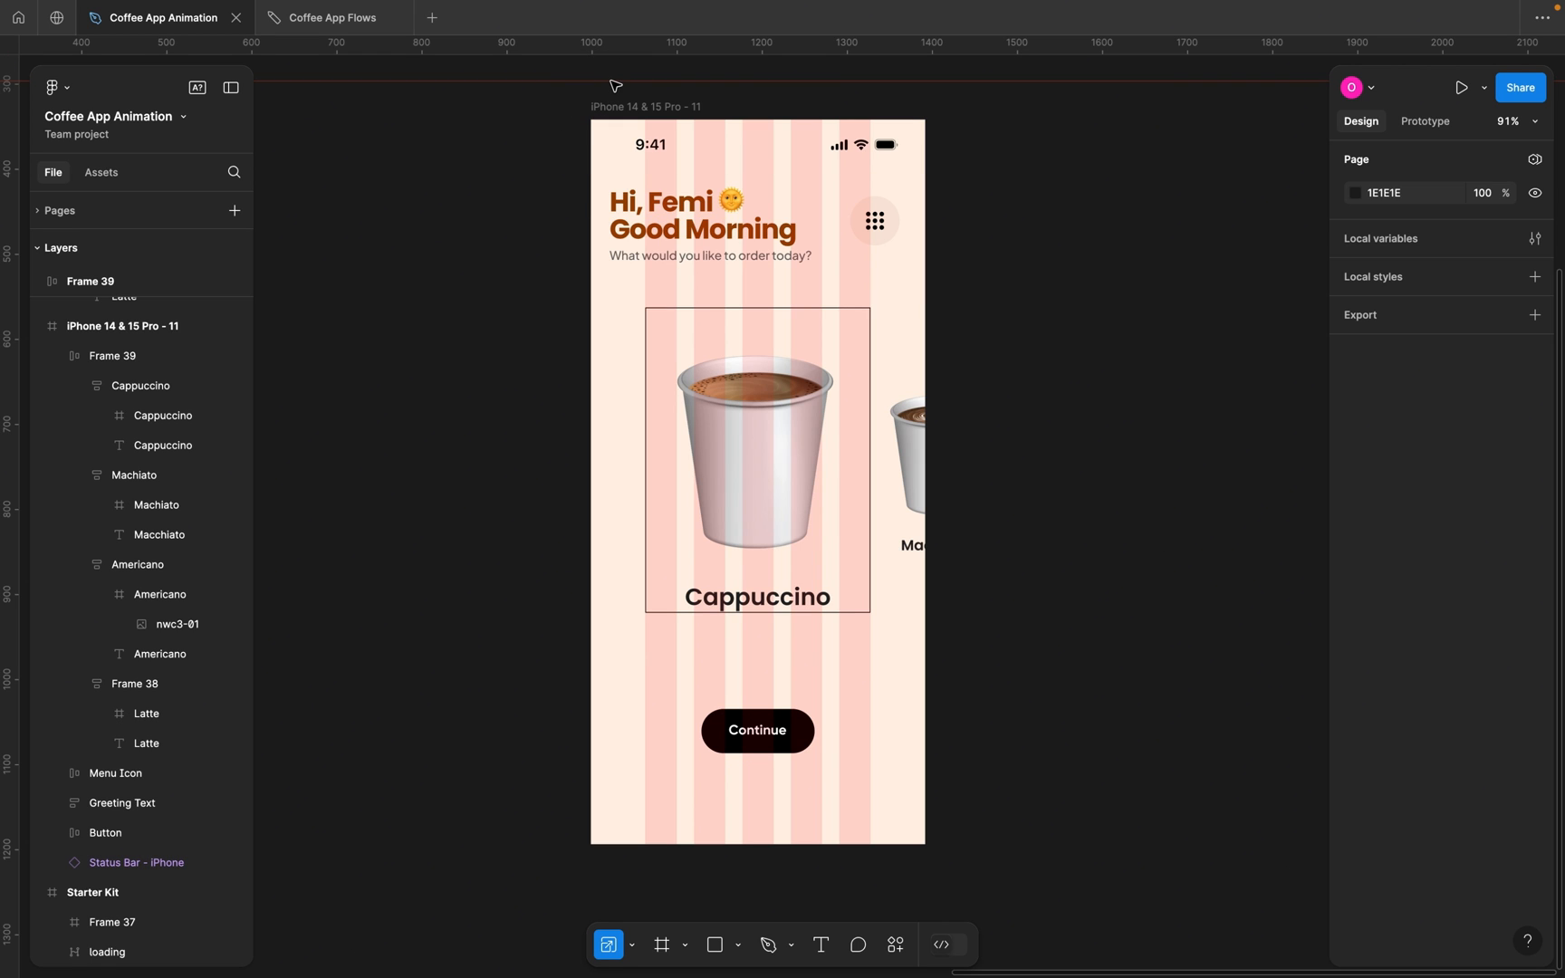
{"action": "left_click", "coordinate": [641, 86]}
{"action": "left_click", "coordinate": [631, 951]}
{"action": "left_click", "coordinate": [625, 849]}
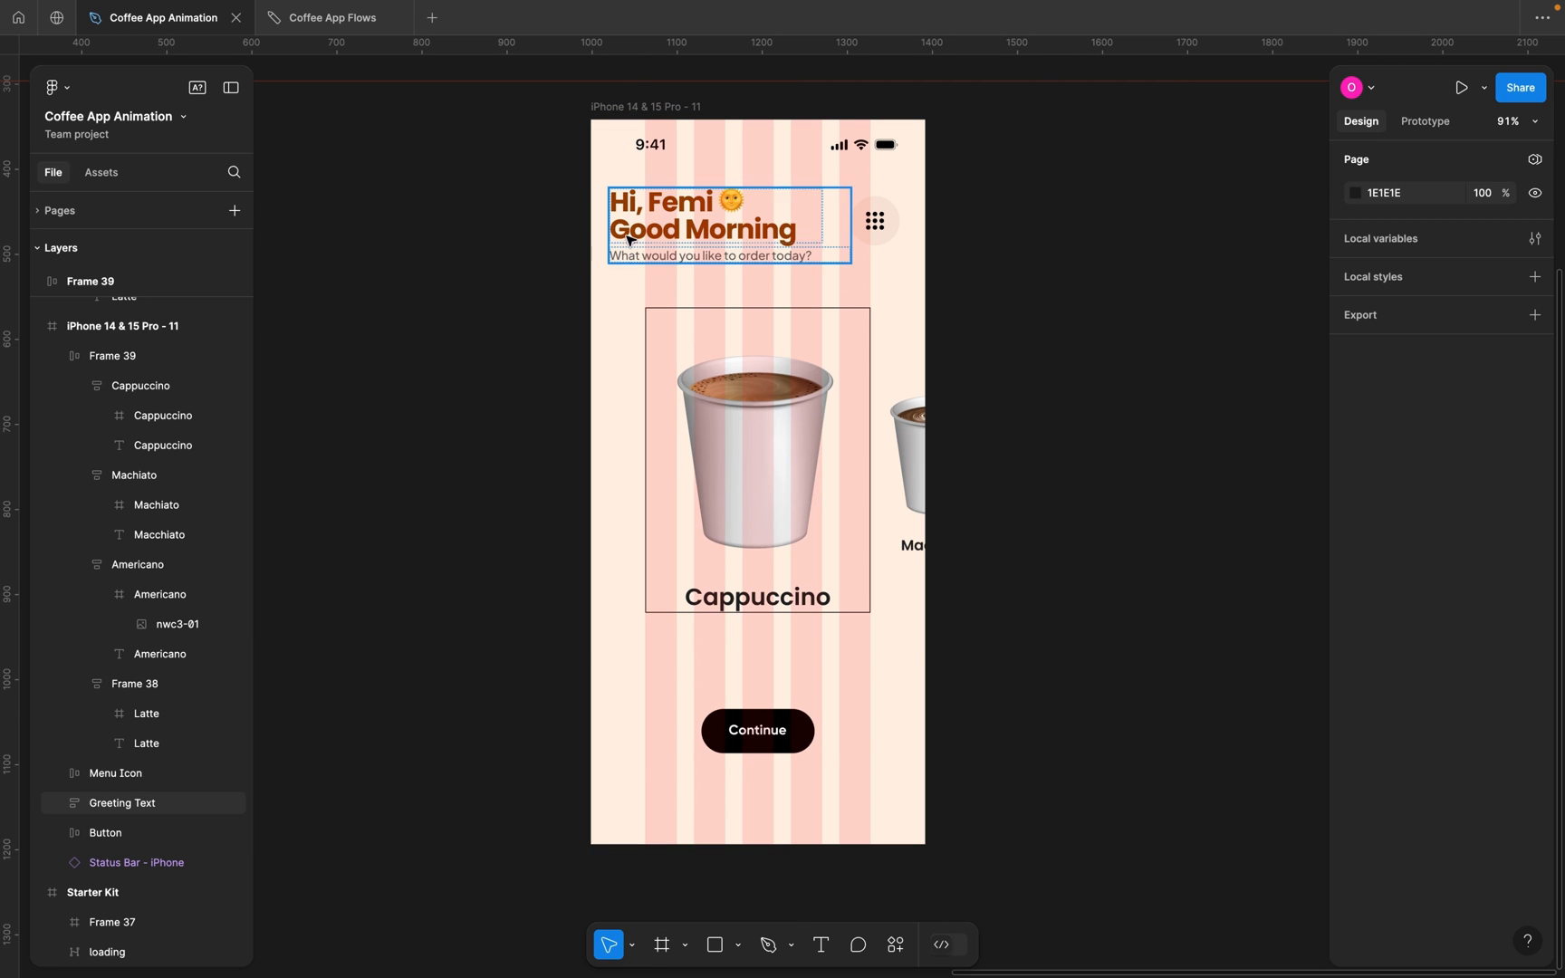
{"action": "left_click_drag", "start_coordinate": [619, 81], "coordinate": [621, 307]}
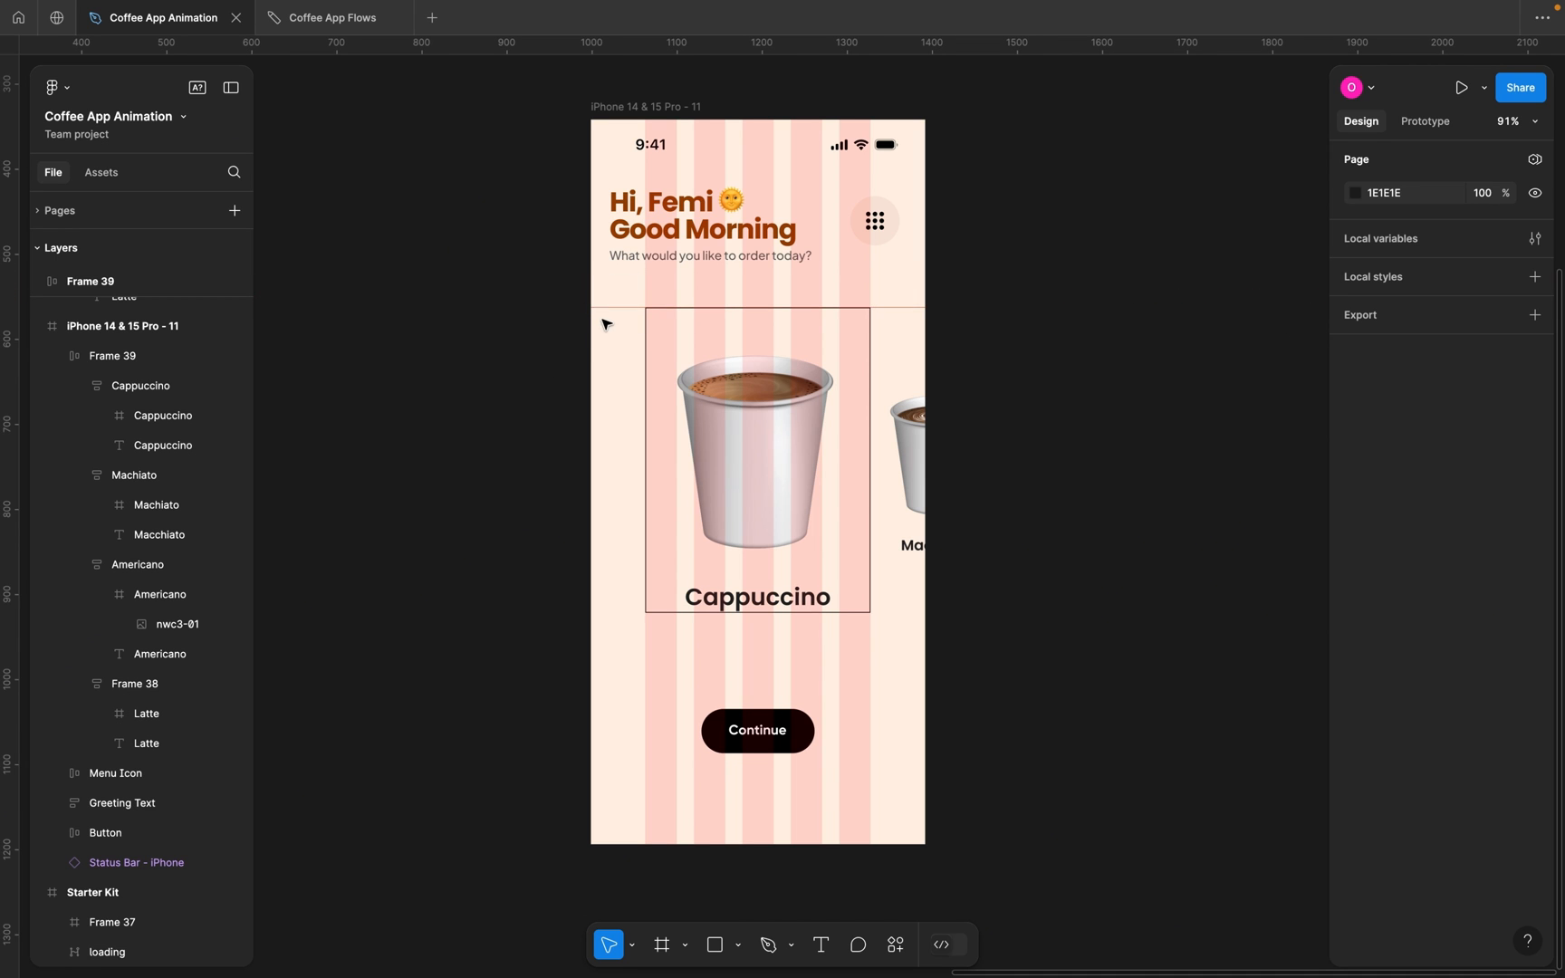
Move the horizontal ruler guide up out of the phone screen to just above its frame name.
{"action": "left_click", "coordinate": [675, 110]}
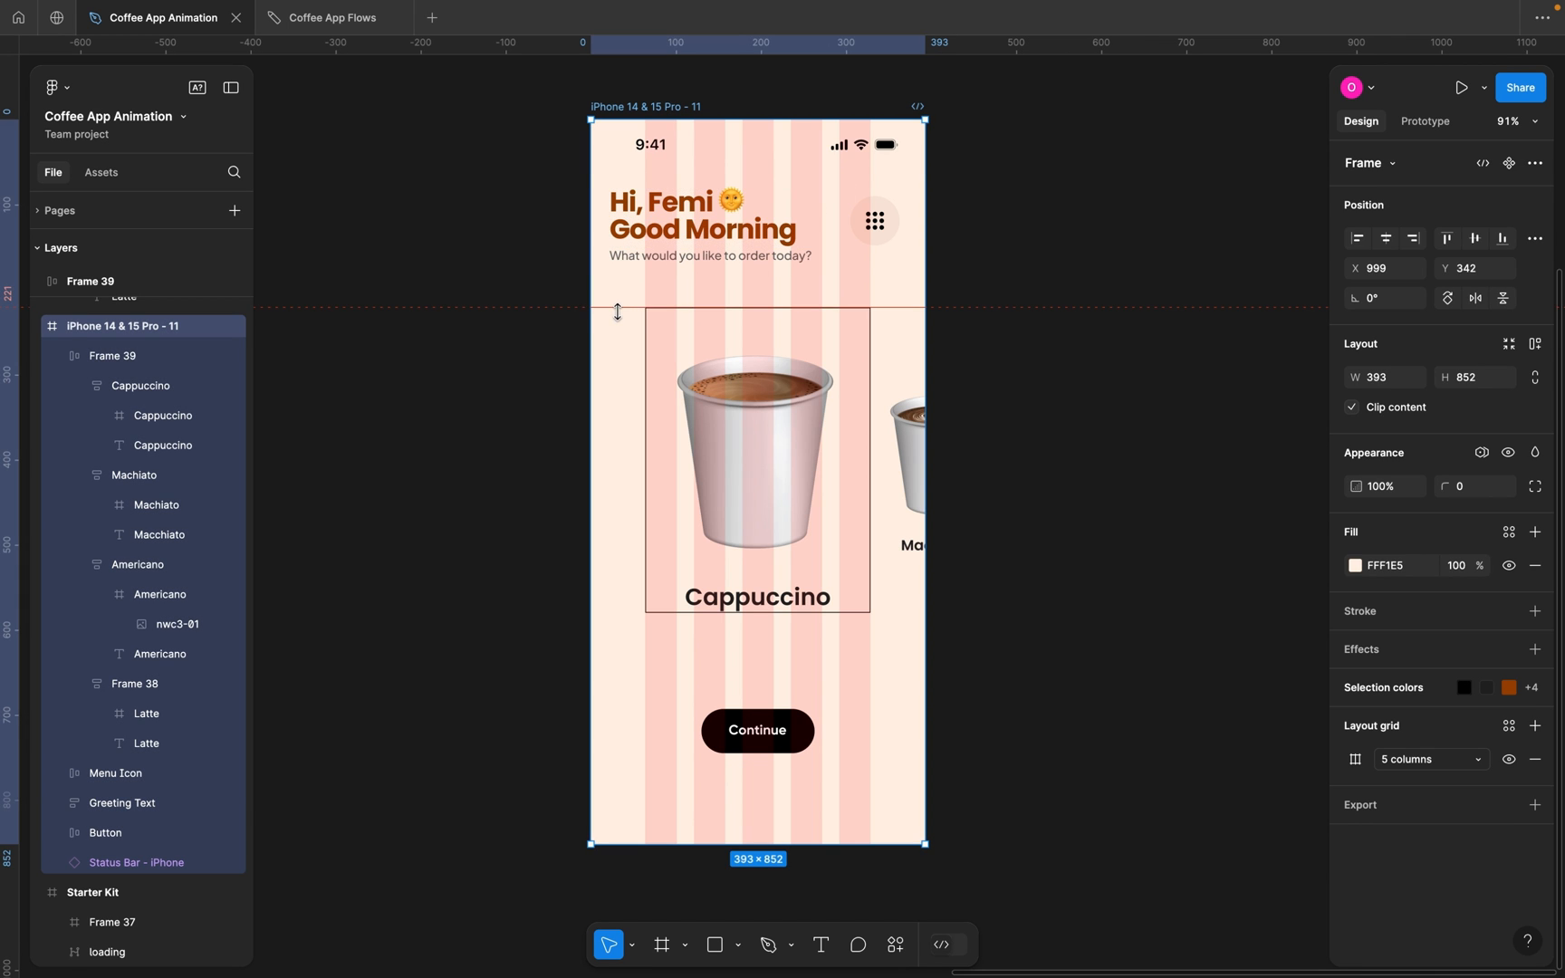
{"action": "left_click", "coordinate": [617, 308]}
{"action": "left_click_drag", "start_coordinate": [618, 308], "coordinate": [613, 93]}
Collapse the Frame 39, iPhone 14 & 15 Pro - 11 and Starter Kit layers and select Starter Kit.
{"action": "scroll", "coordinate": [56, 352], "scroll_direction": "up", "scroll_amount": 5}
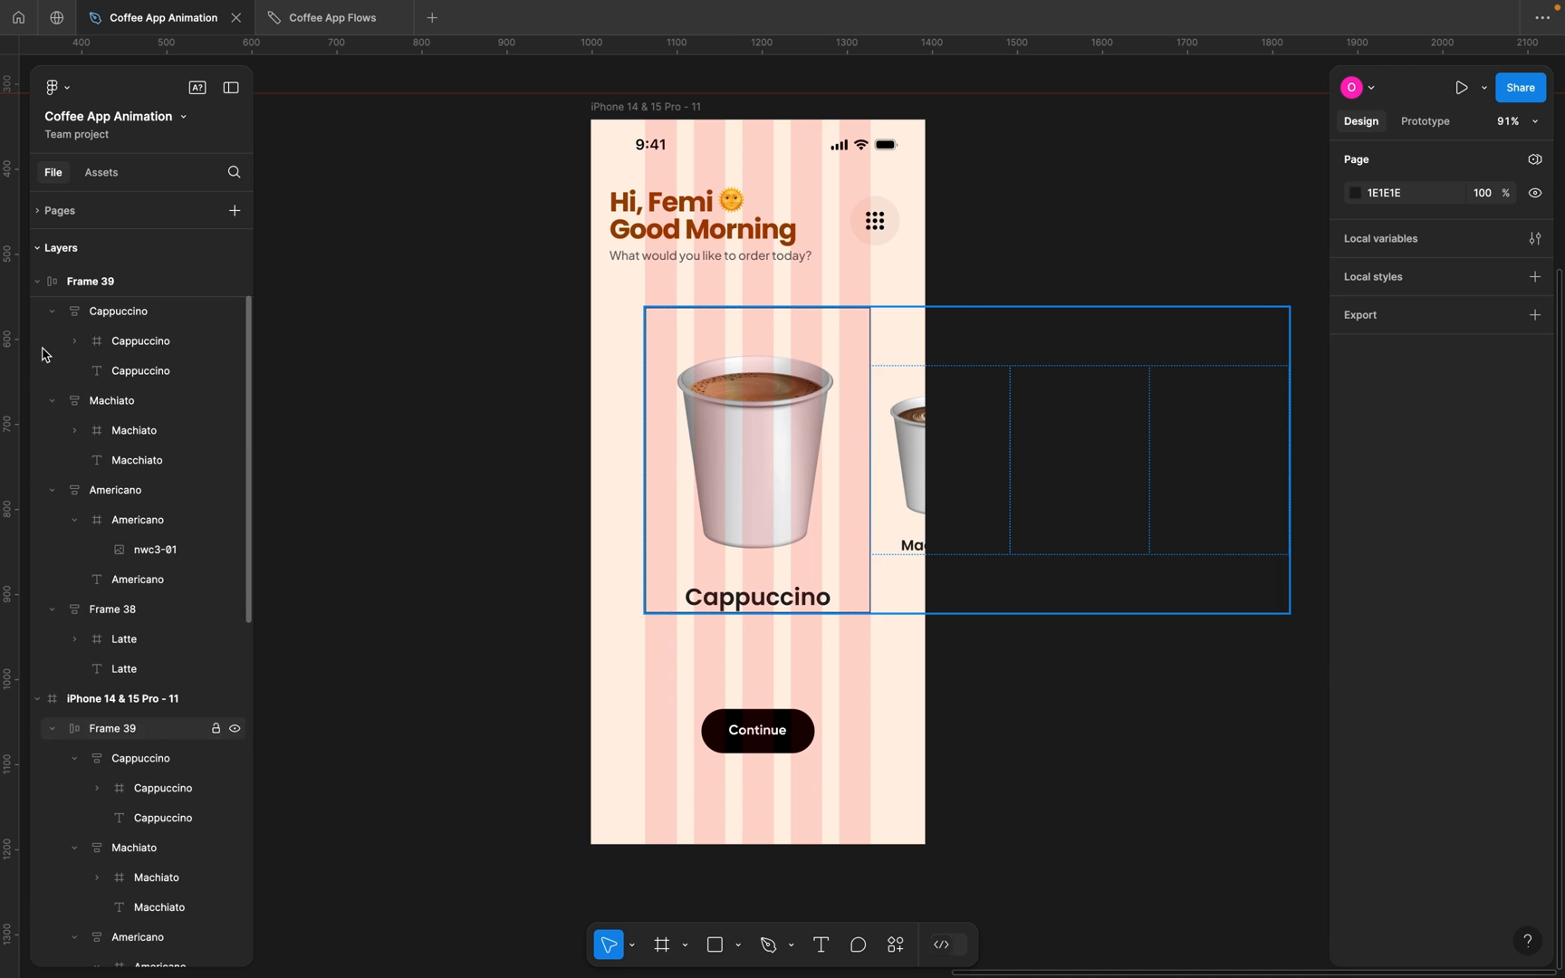
{"action": "left_click", "coordinate": [37, 281]}
{"action": "left_click", "coordinate": [37, 311]}
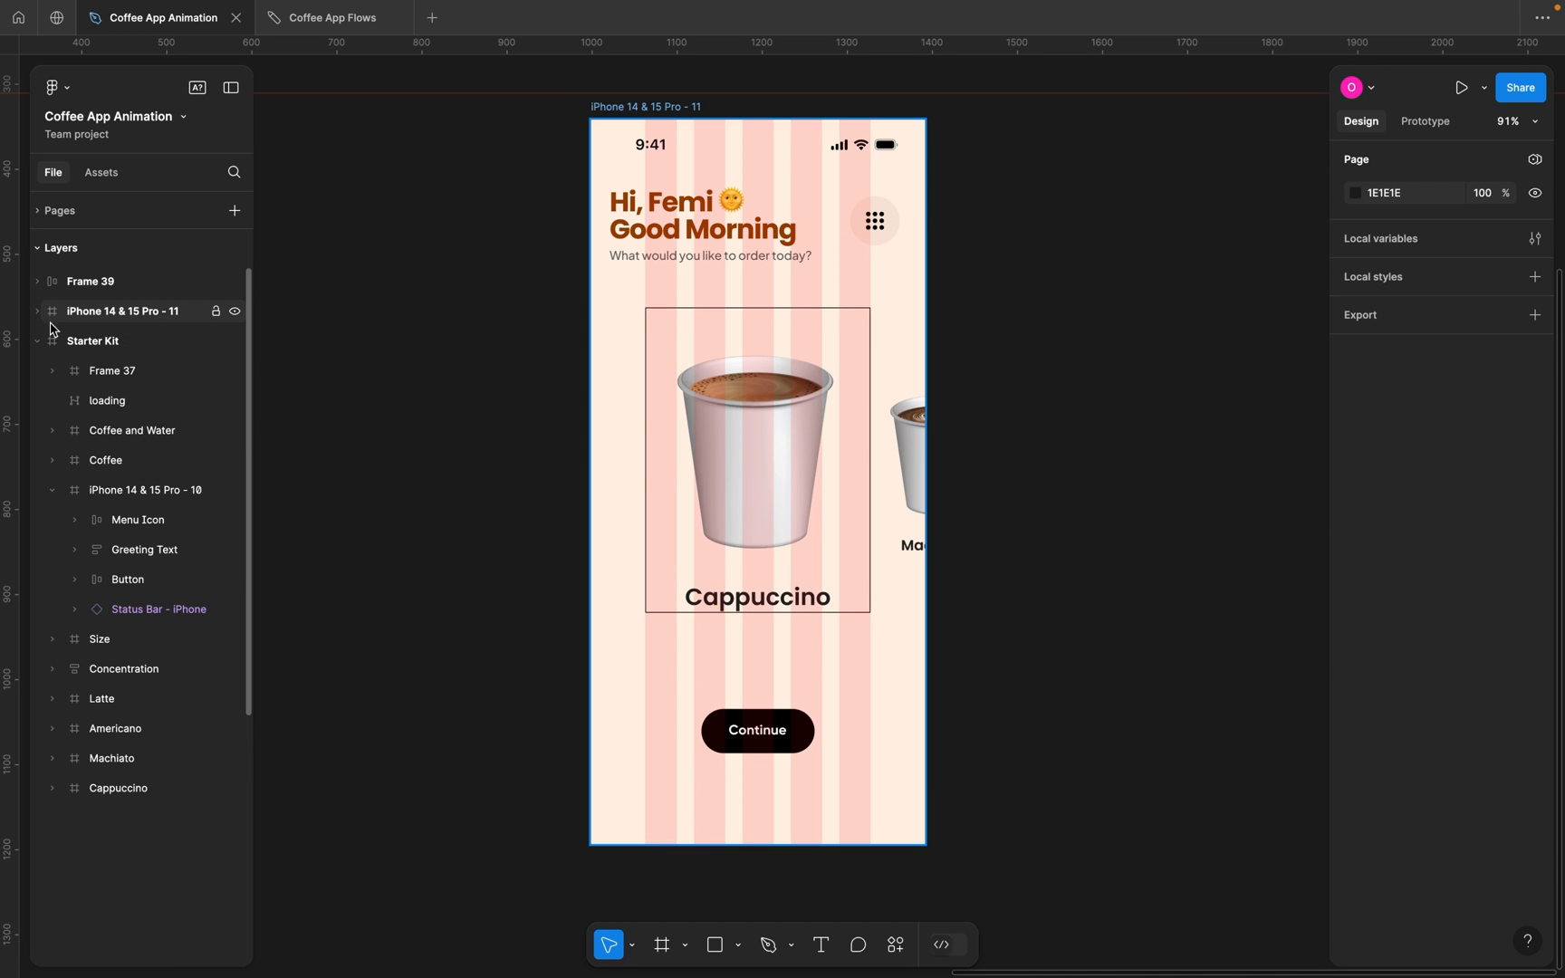
{"action": "left_click", "coordinate": [38, 341]}
{"action": "left_click", "coordinate": [125, 344]}
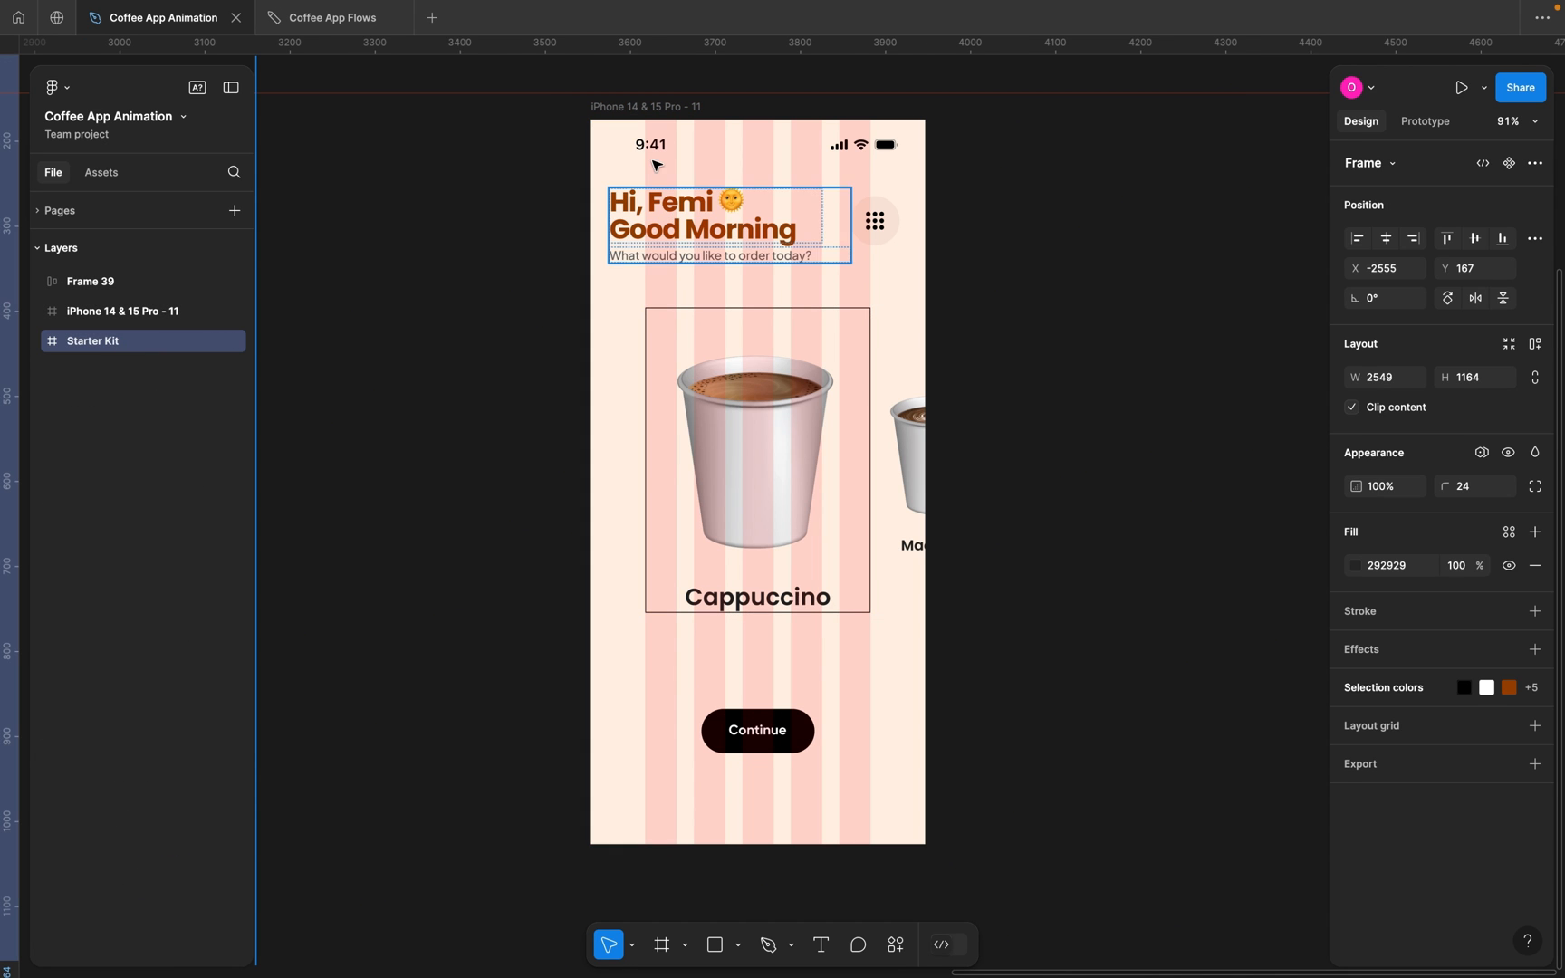
Place horizontal ruler guides along the top and bottom edges of the Cappuccino frame.
{"action": "left_click_drag", "start_coordinate": [576, 90], "coordinate": [582, 309]}
{"action": "left_click", "coordinate": [543, 344]}
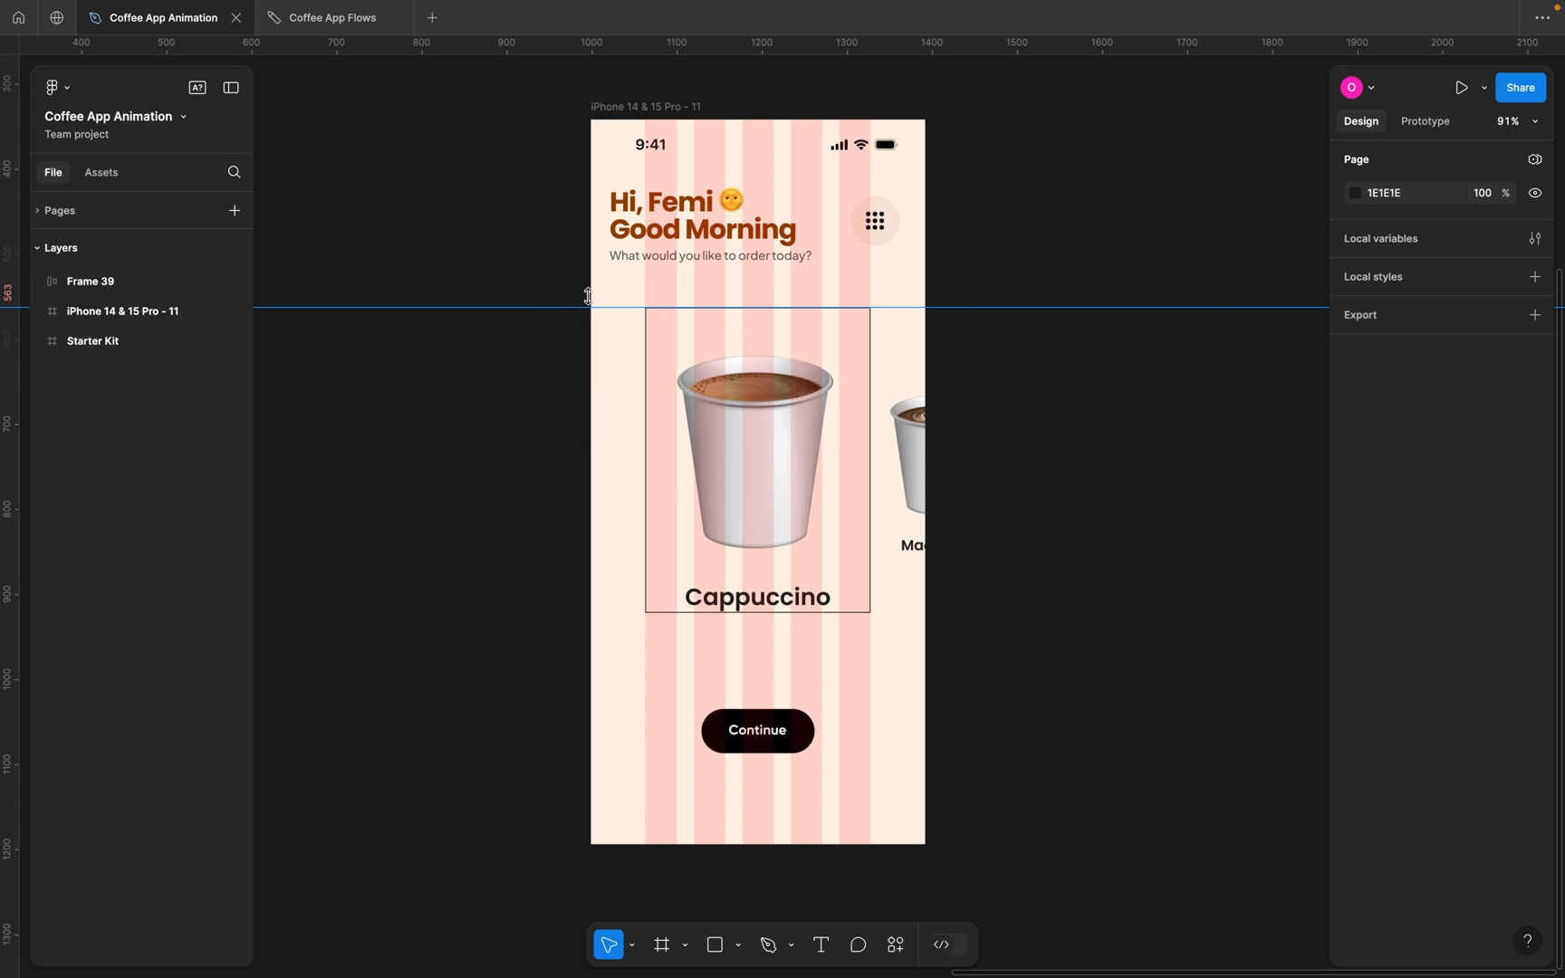
{"action": "left_click", "coordinate": [631, 109]}
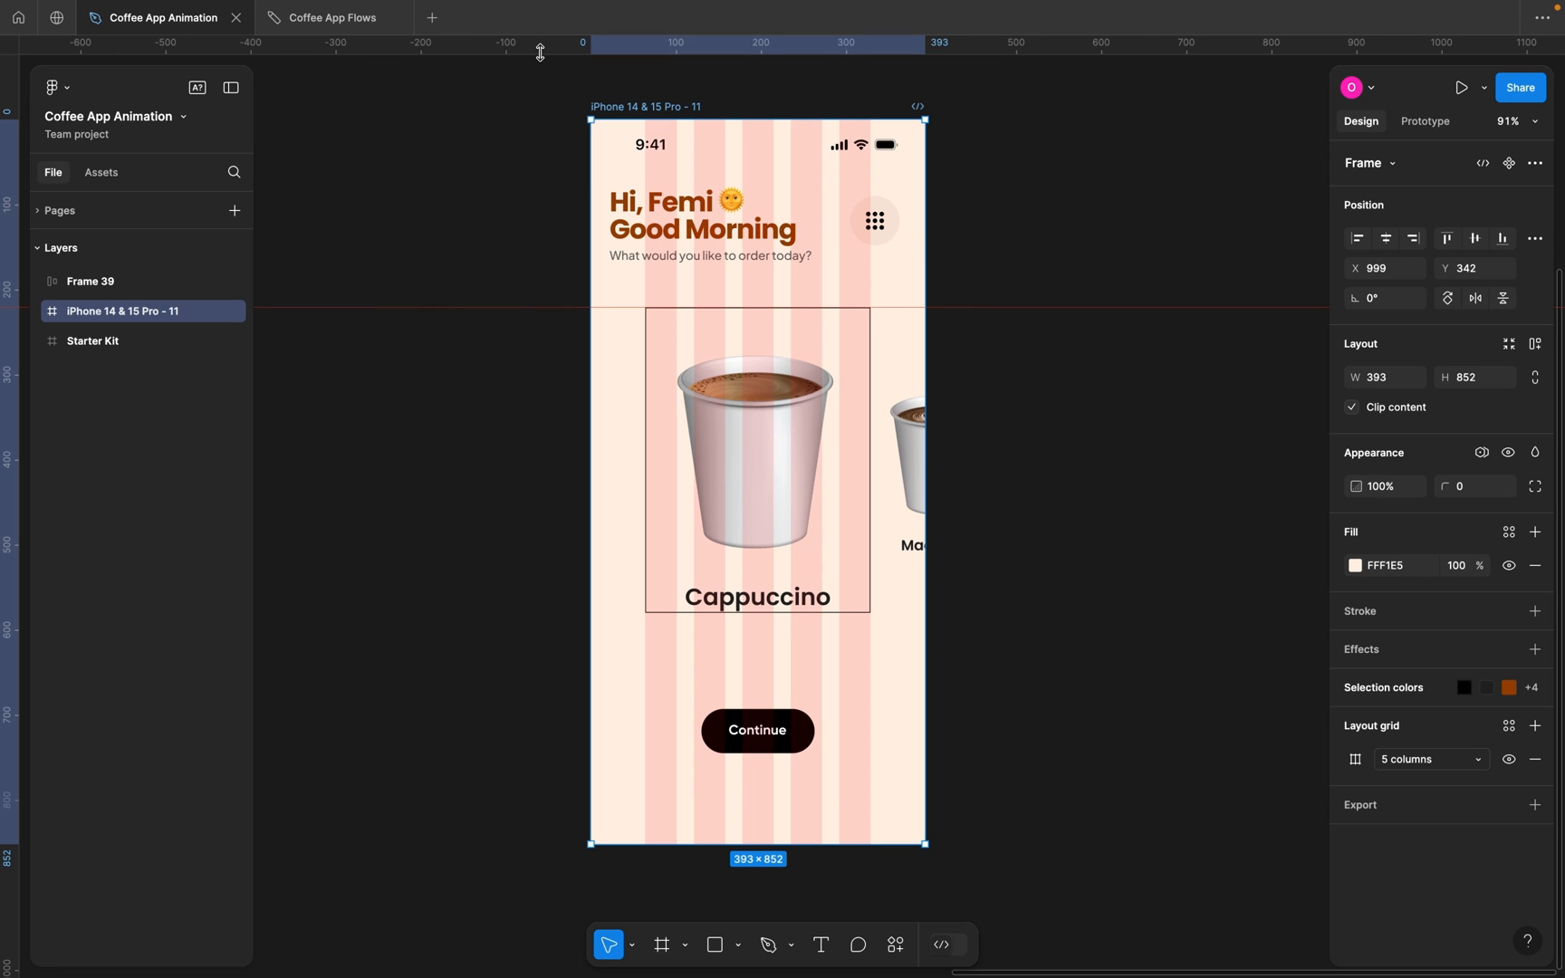
{"action": "left_click_drag", "start_coordinate": [541, 49], "coordinate": [559, 612]}
{"action": "left_click", "coordinate": [511, 528]}
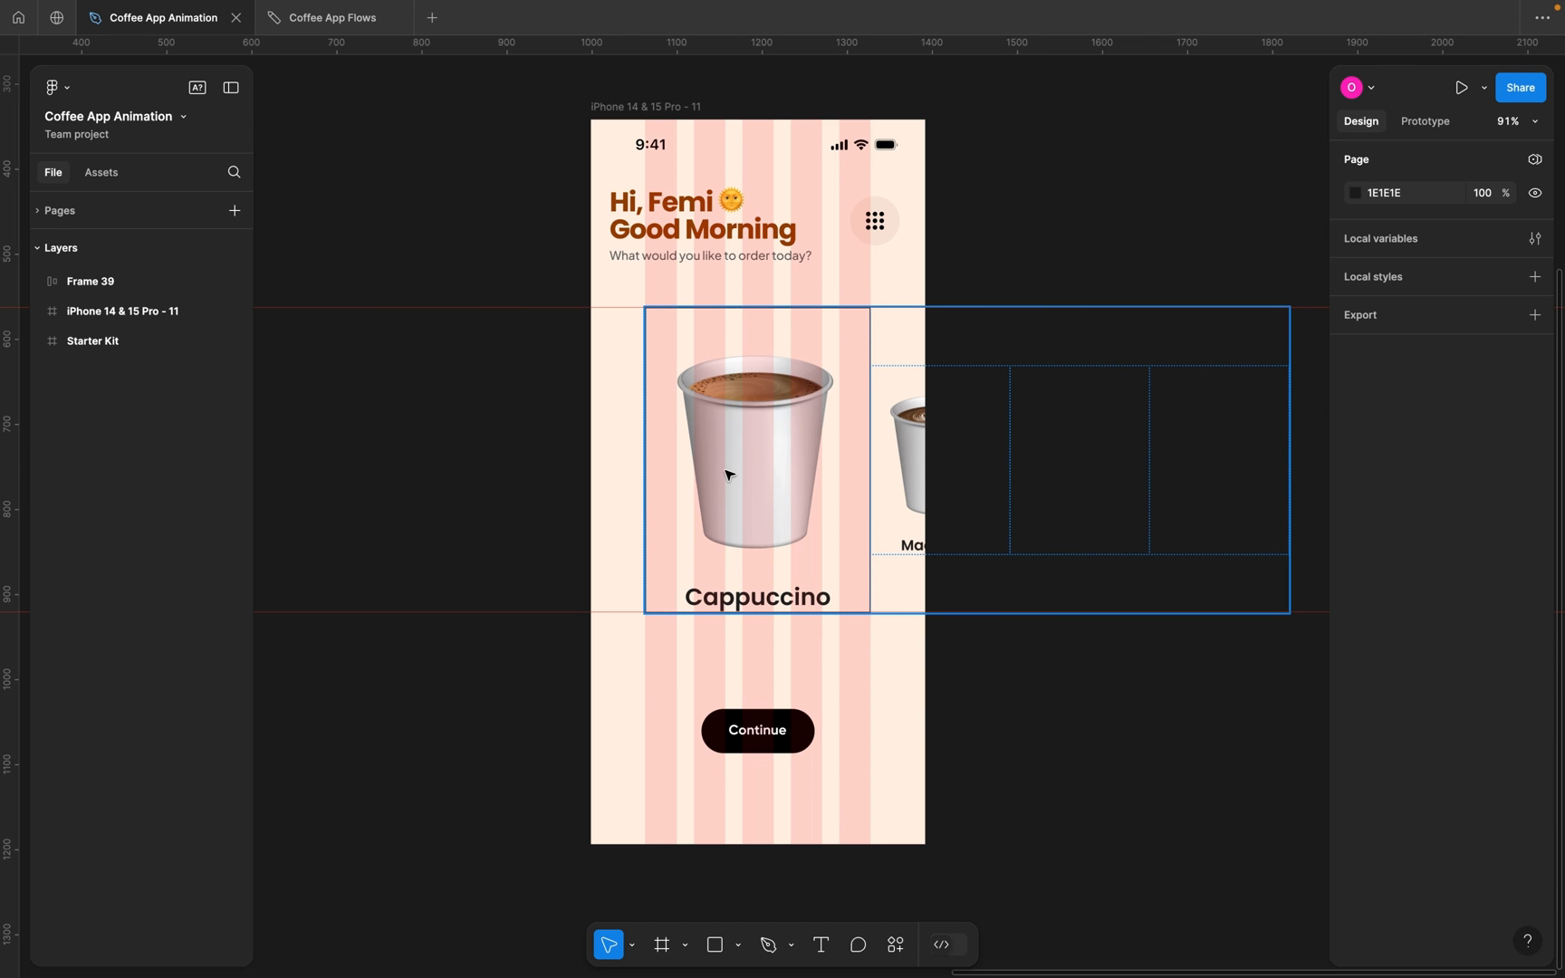
Remove the black stroke from the Cappuccino frame on the phone screen.
{"action": "scroll", "coordinate": [742, 599], "scroll_direction": "down", "scroll_amount": 1}
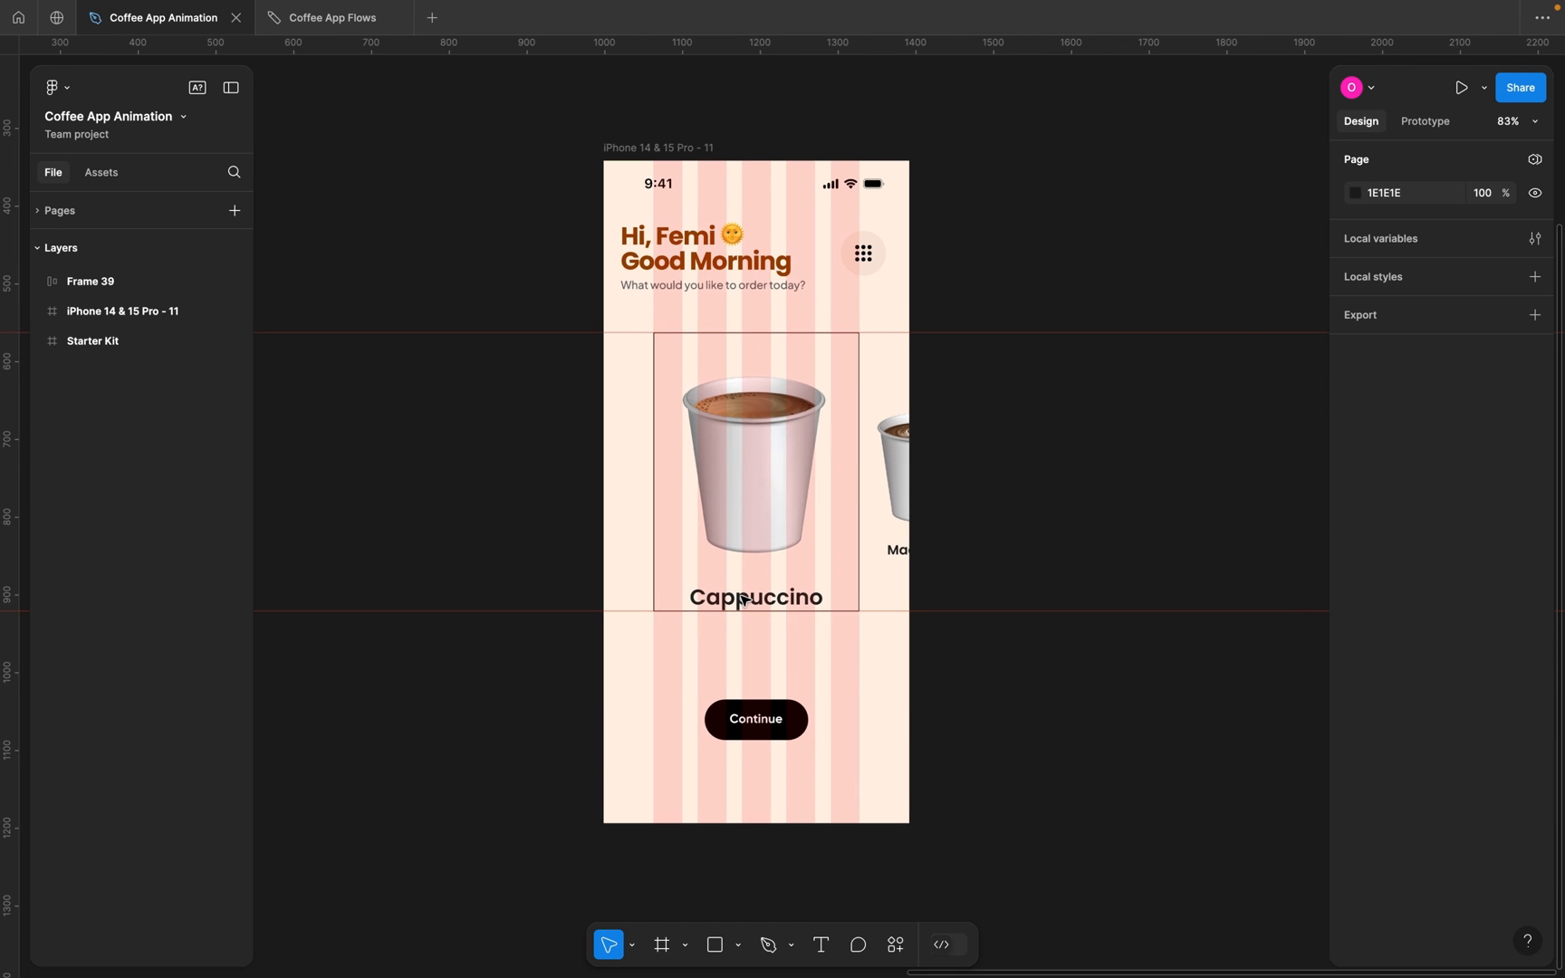
{"action": "double_click", "coordinate": [780, 540]}
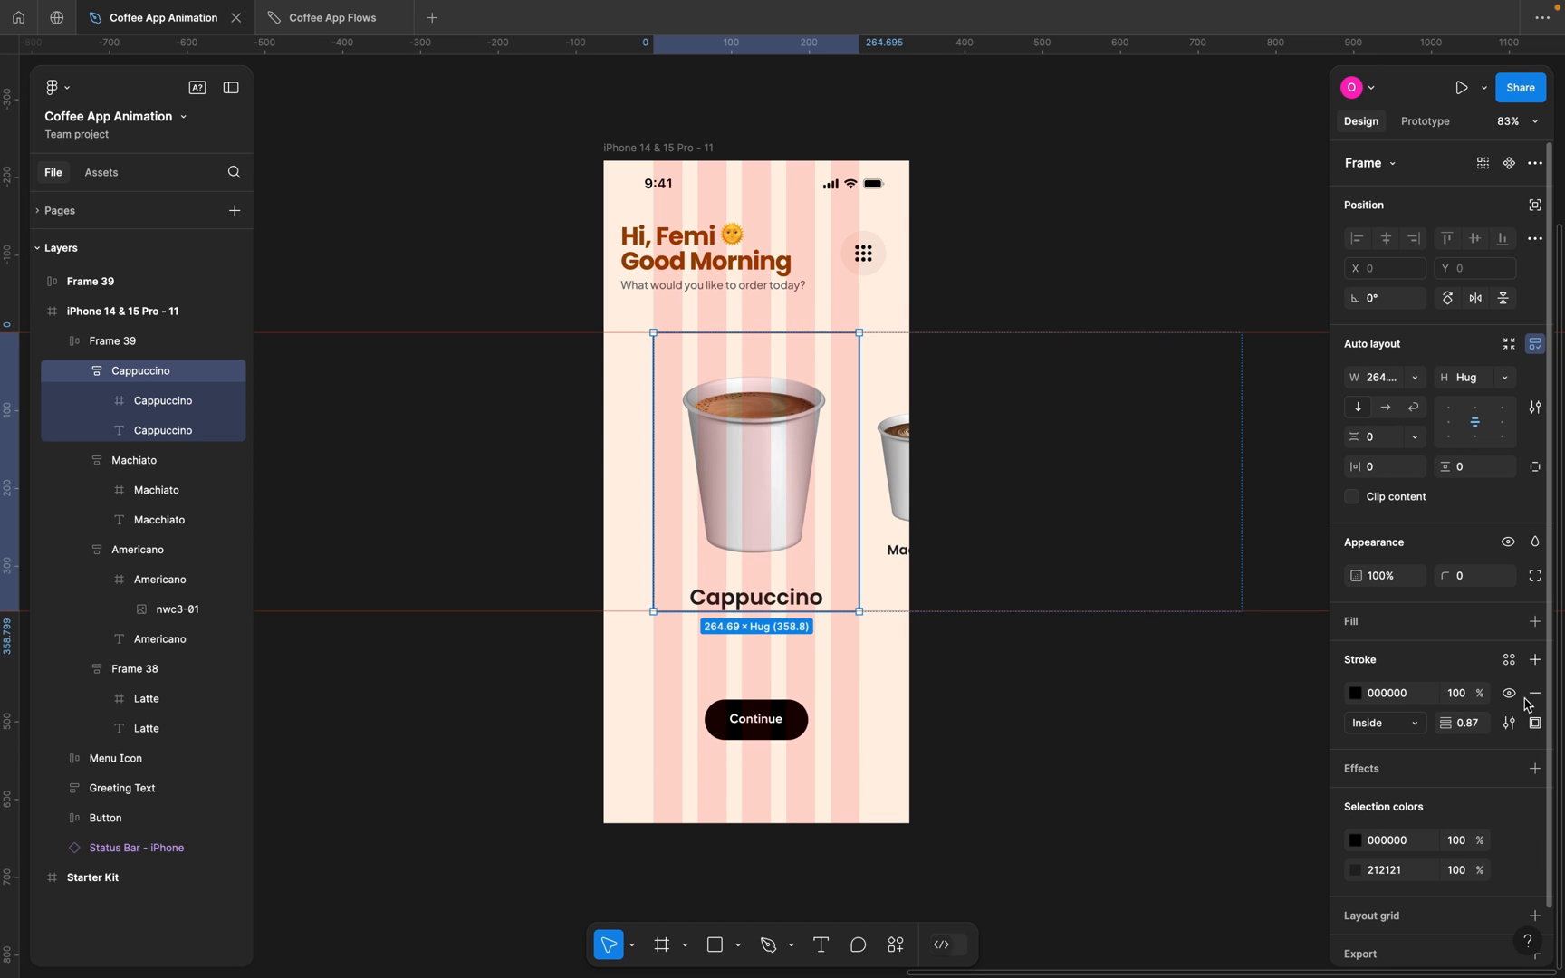
{"action": "left_click", "coordinate": [1538, 694]}
{"action": "left_click", "coordinate": [1137, 728]}
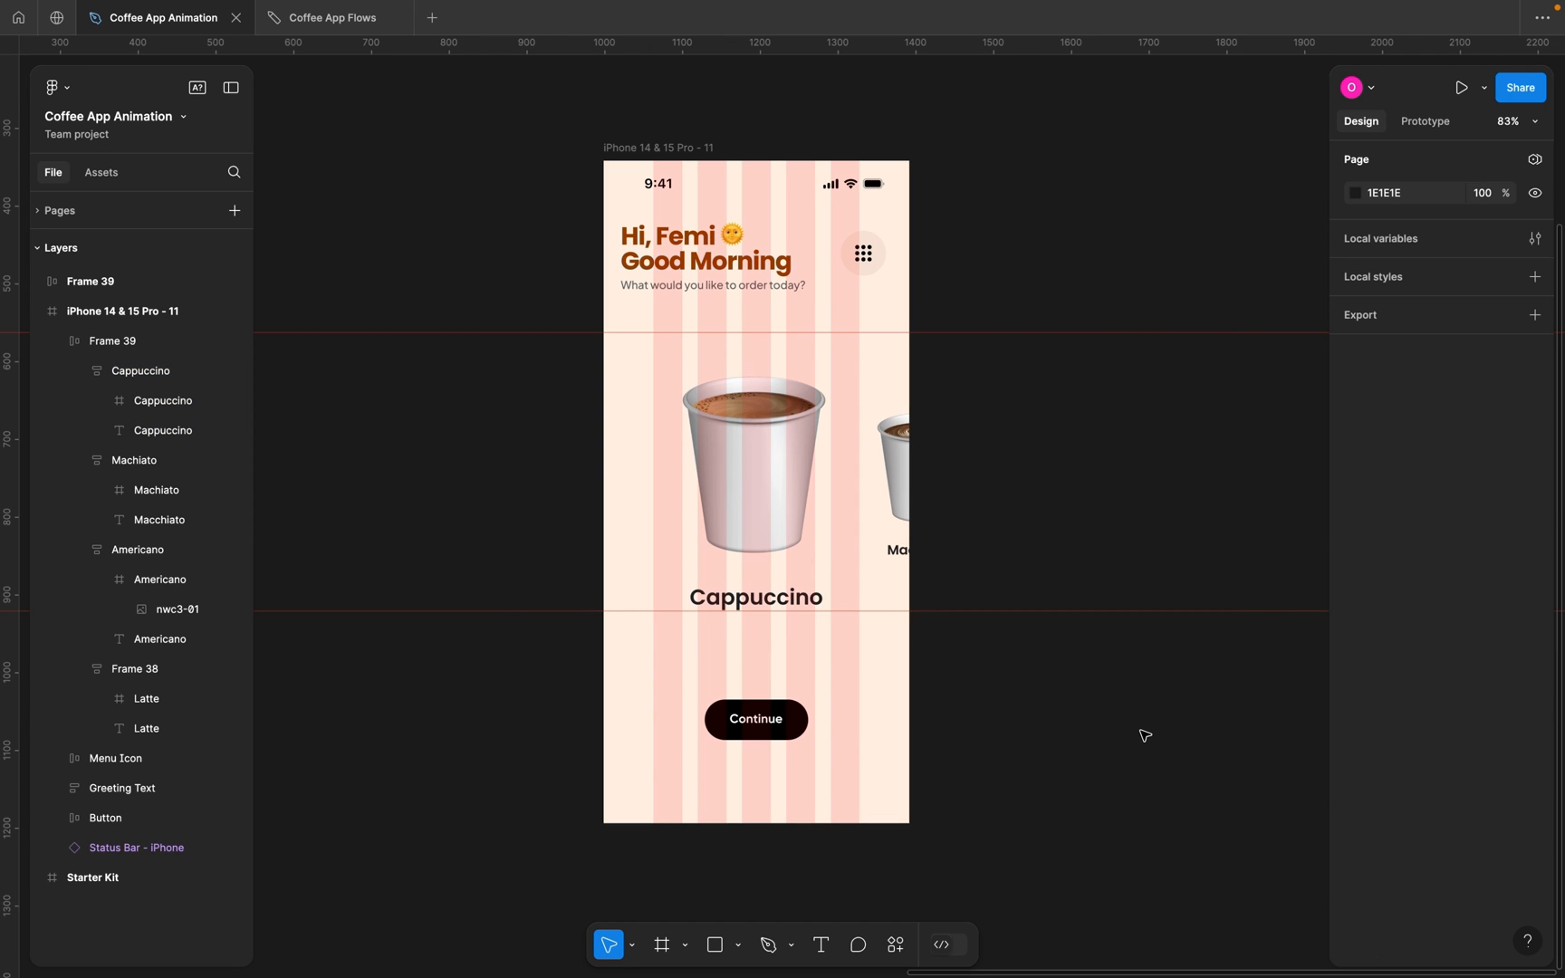
{"action": "scroll", "coordinate": [967, 377], "scroll_direction": "down", "scroll_amount": 2}
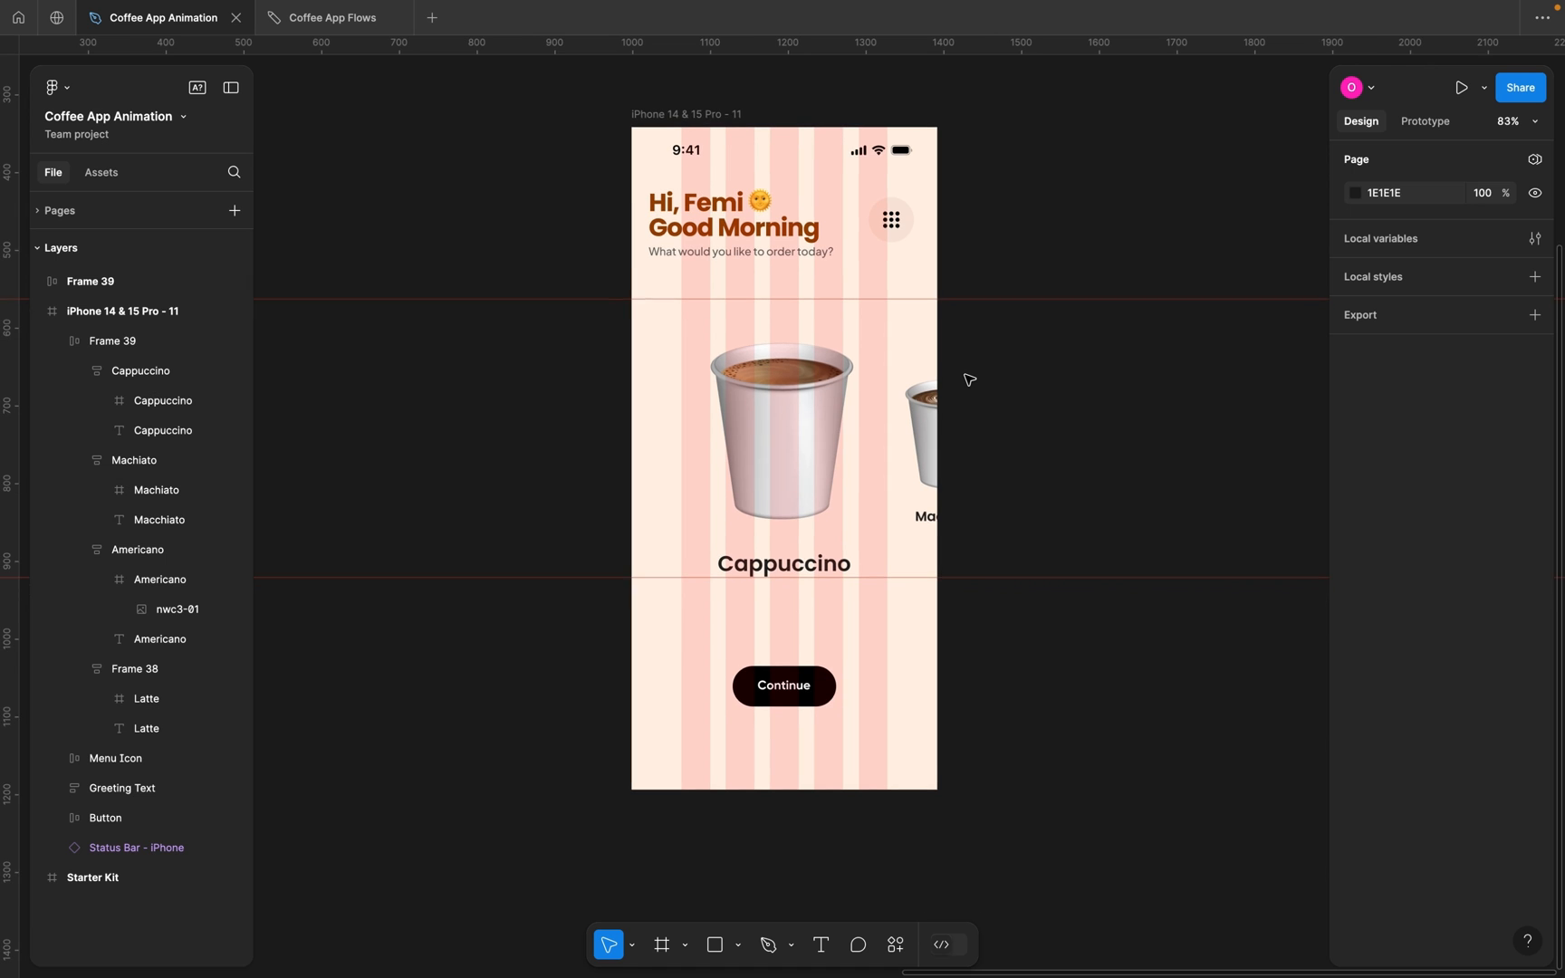
{"action": "scroll", "coordinate": [970, 379], "scroll_direction": "down", "scroll_amount": 1}
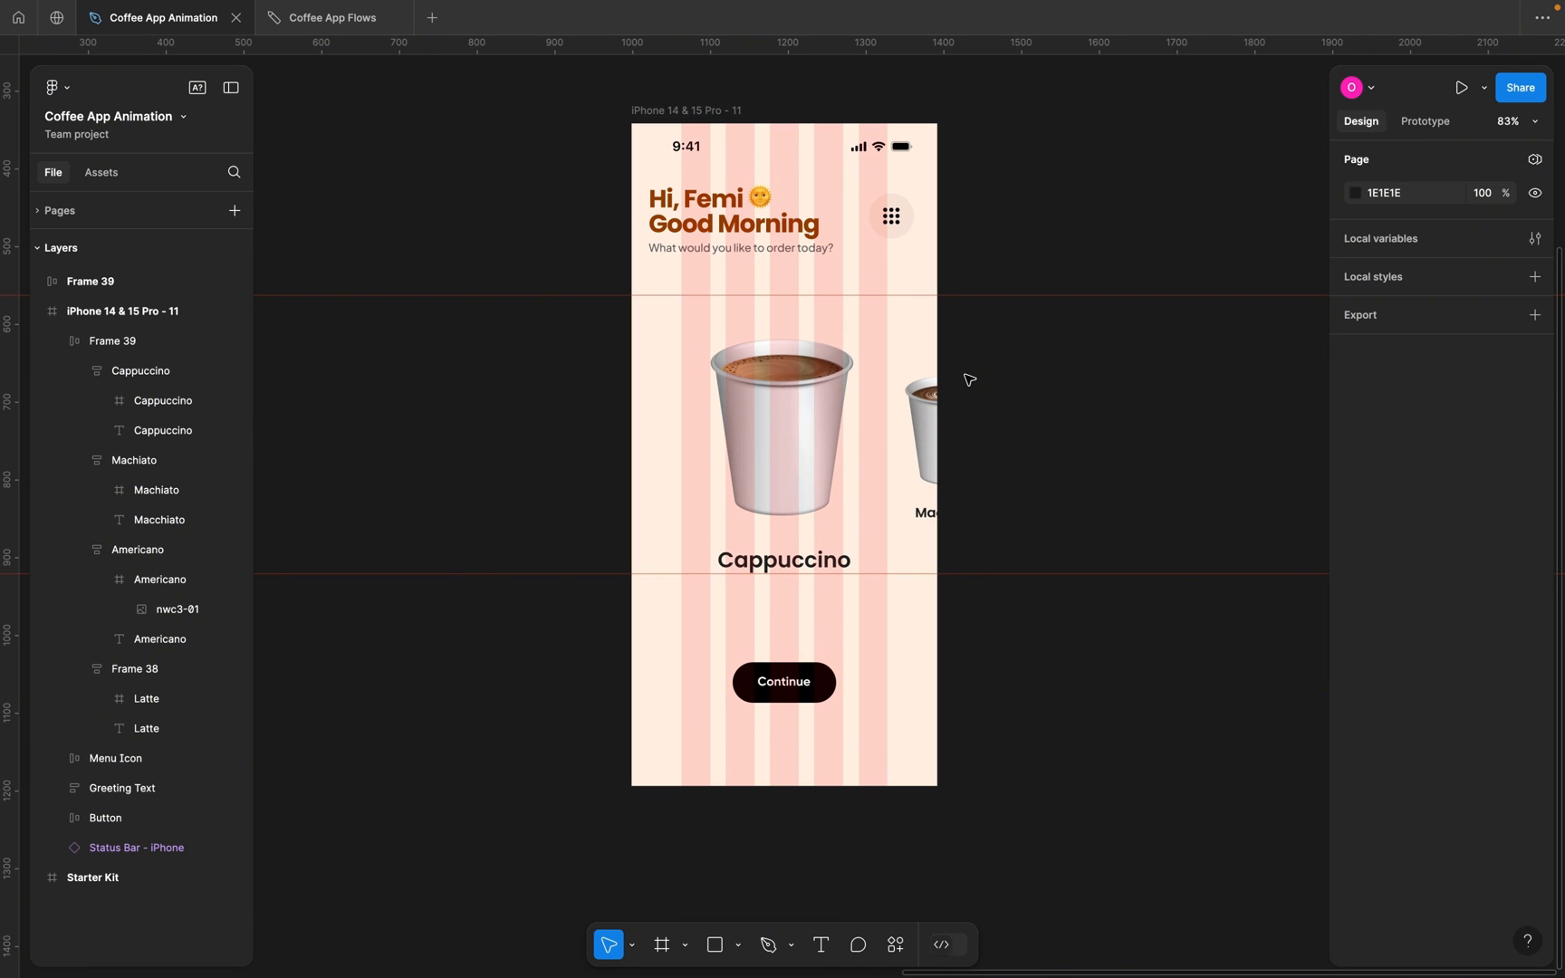
{"action": "scroll", "coordinate": [969, 379], "scroll_direction": "down", "scroll_amount": 5}
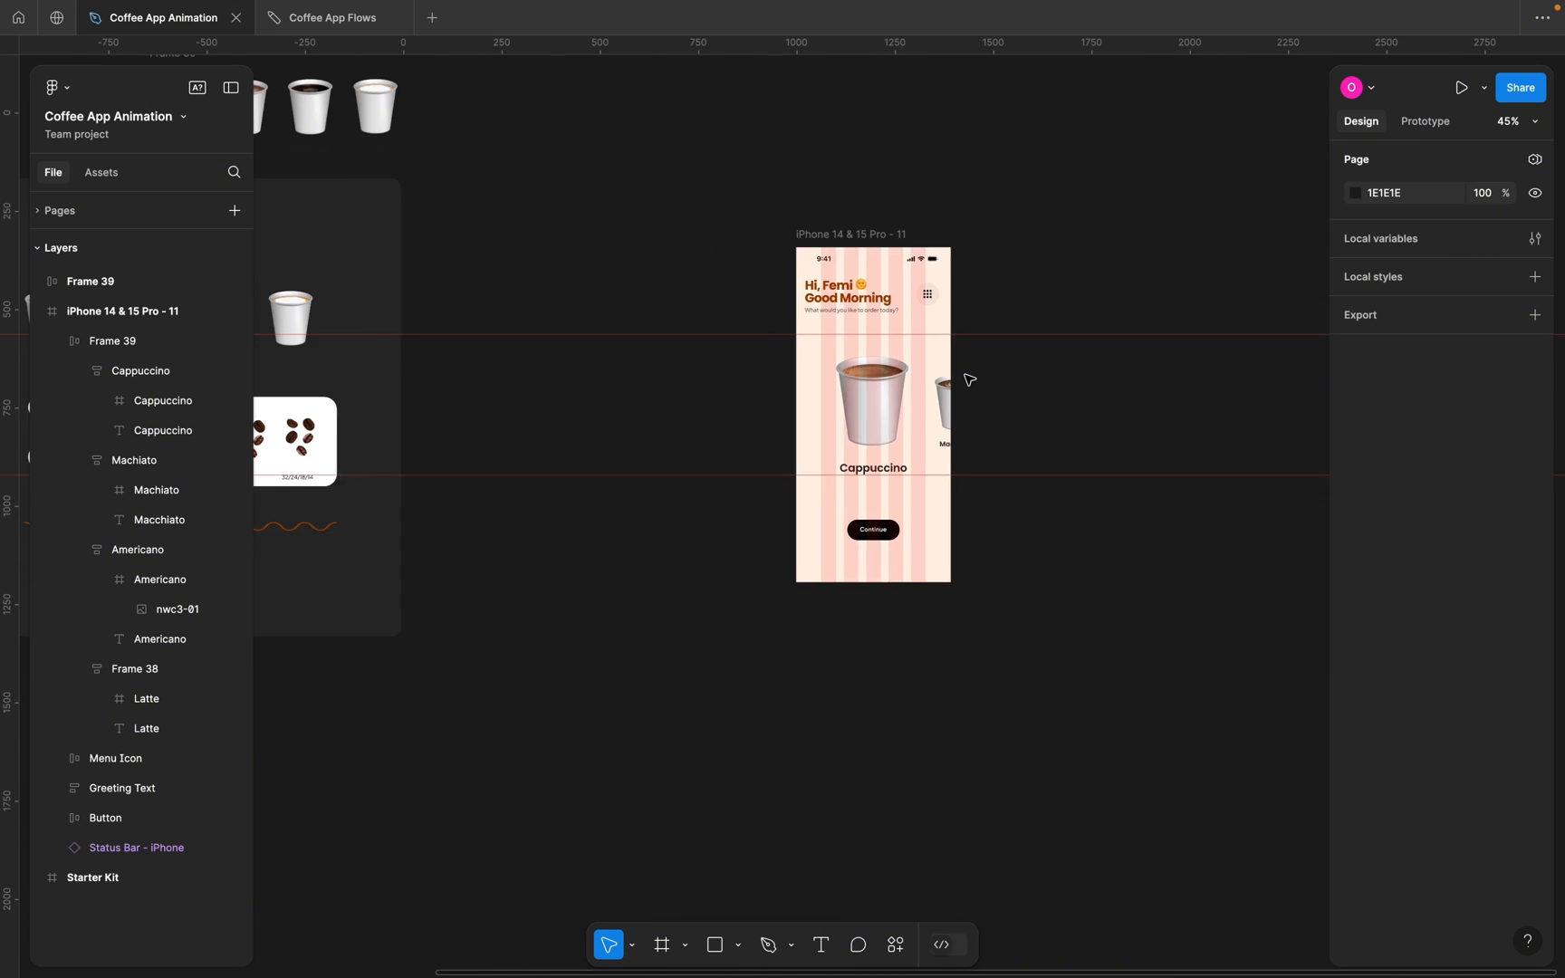
{"action": "left_click", "coordinate": [876, 421]}
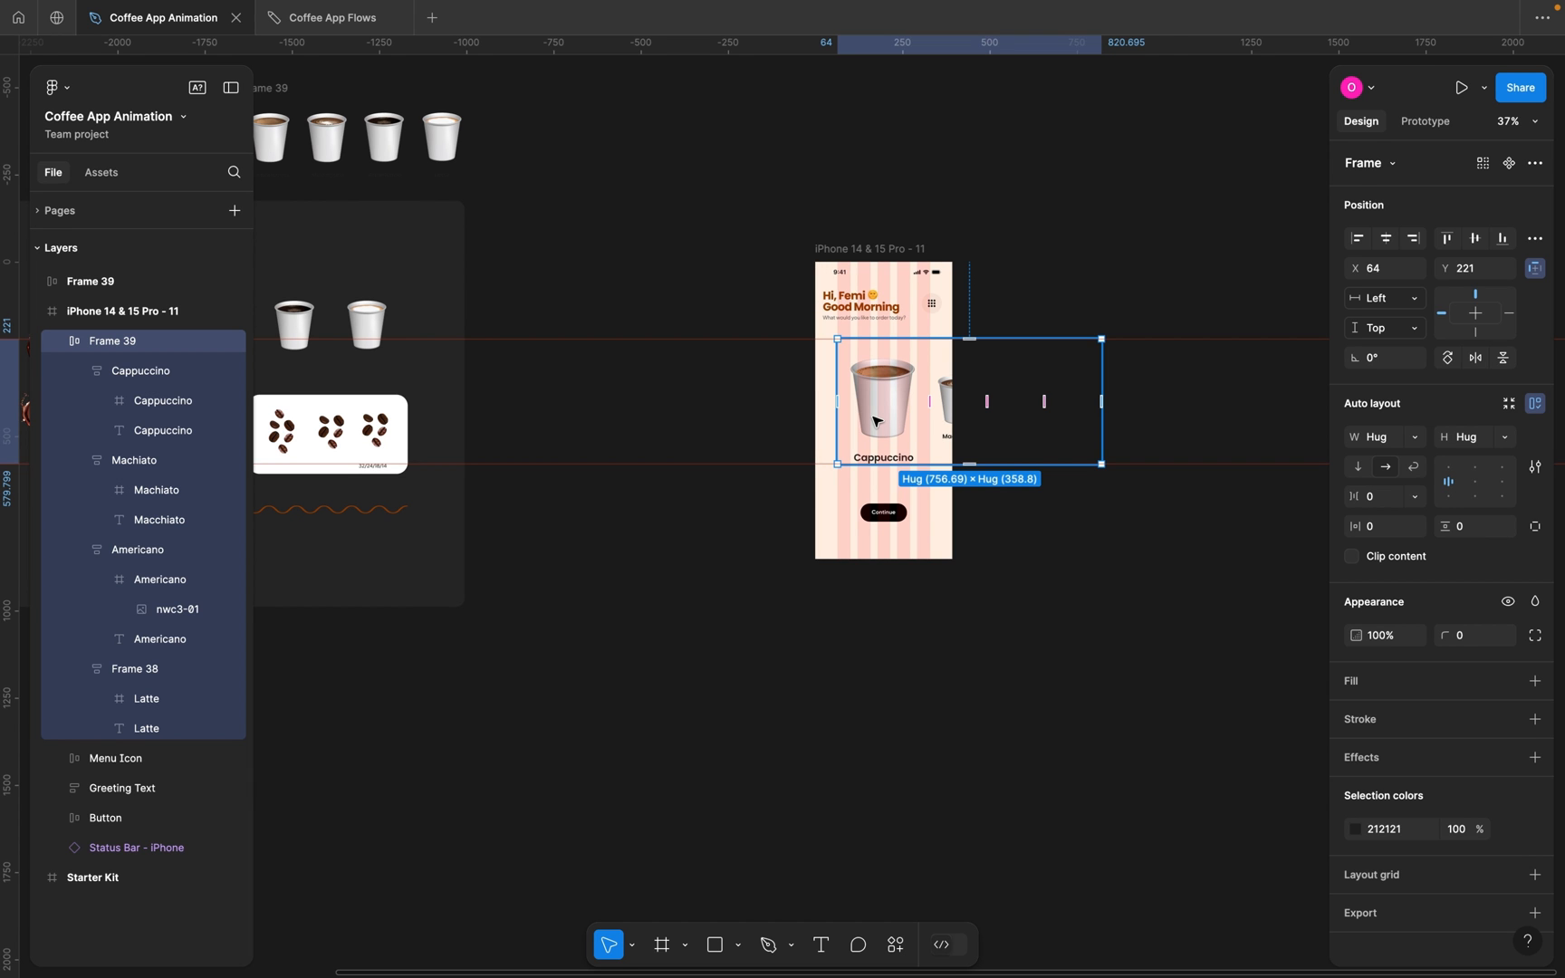
{"action": "key", "text": "Delete"}
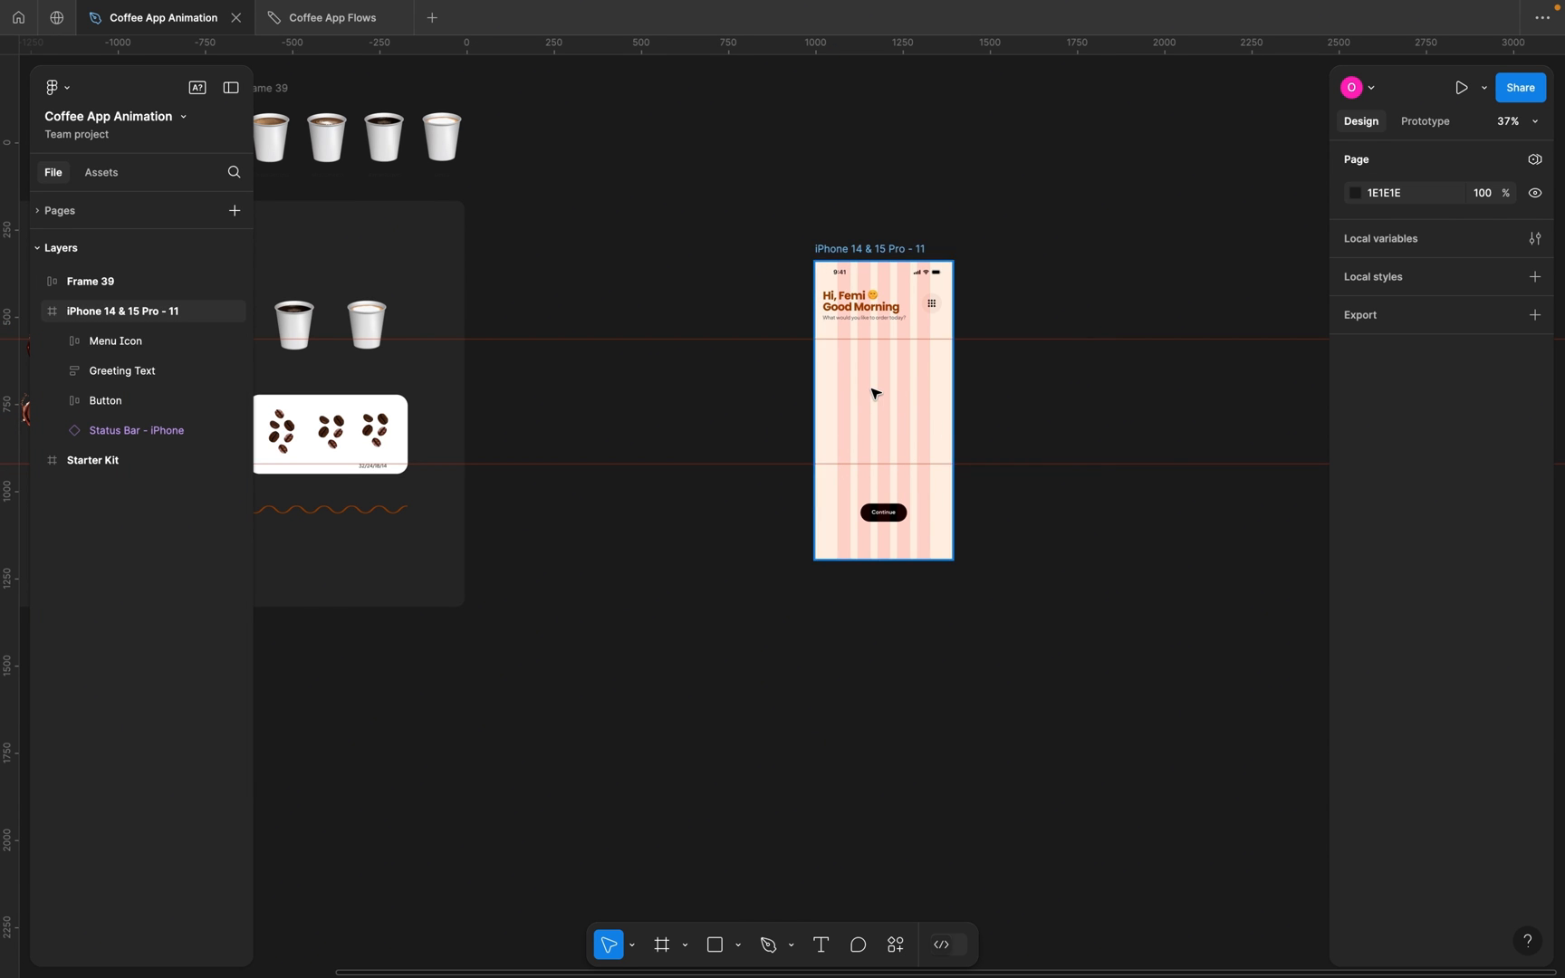
{"action": "key", "text": "ctrl+z"}
{"action": "scroll", "coordinate": [874, 417], "scroll_direction": "up", "scroll_amount": 5}
{"action": "double_click", "coordinate": [876, 423]}
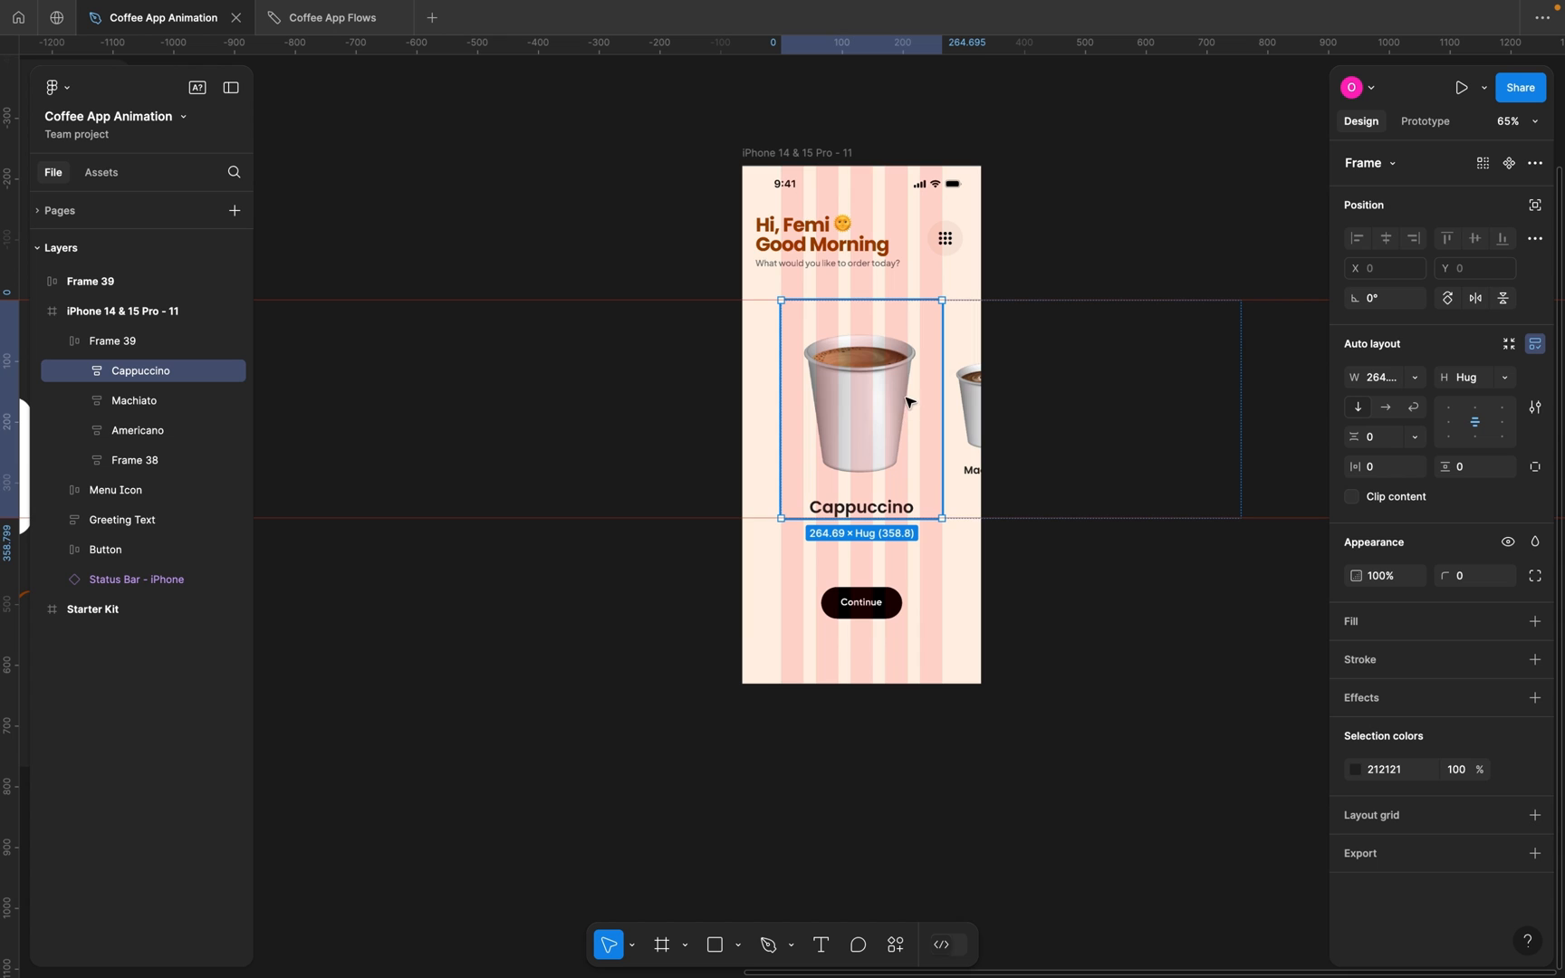
{"action": "left_click", "coordinate": [1051, 241]}
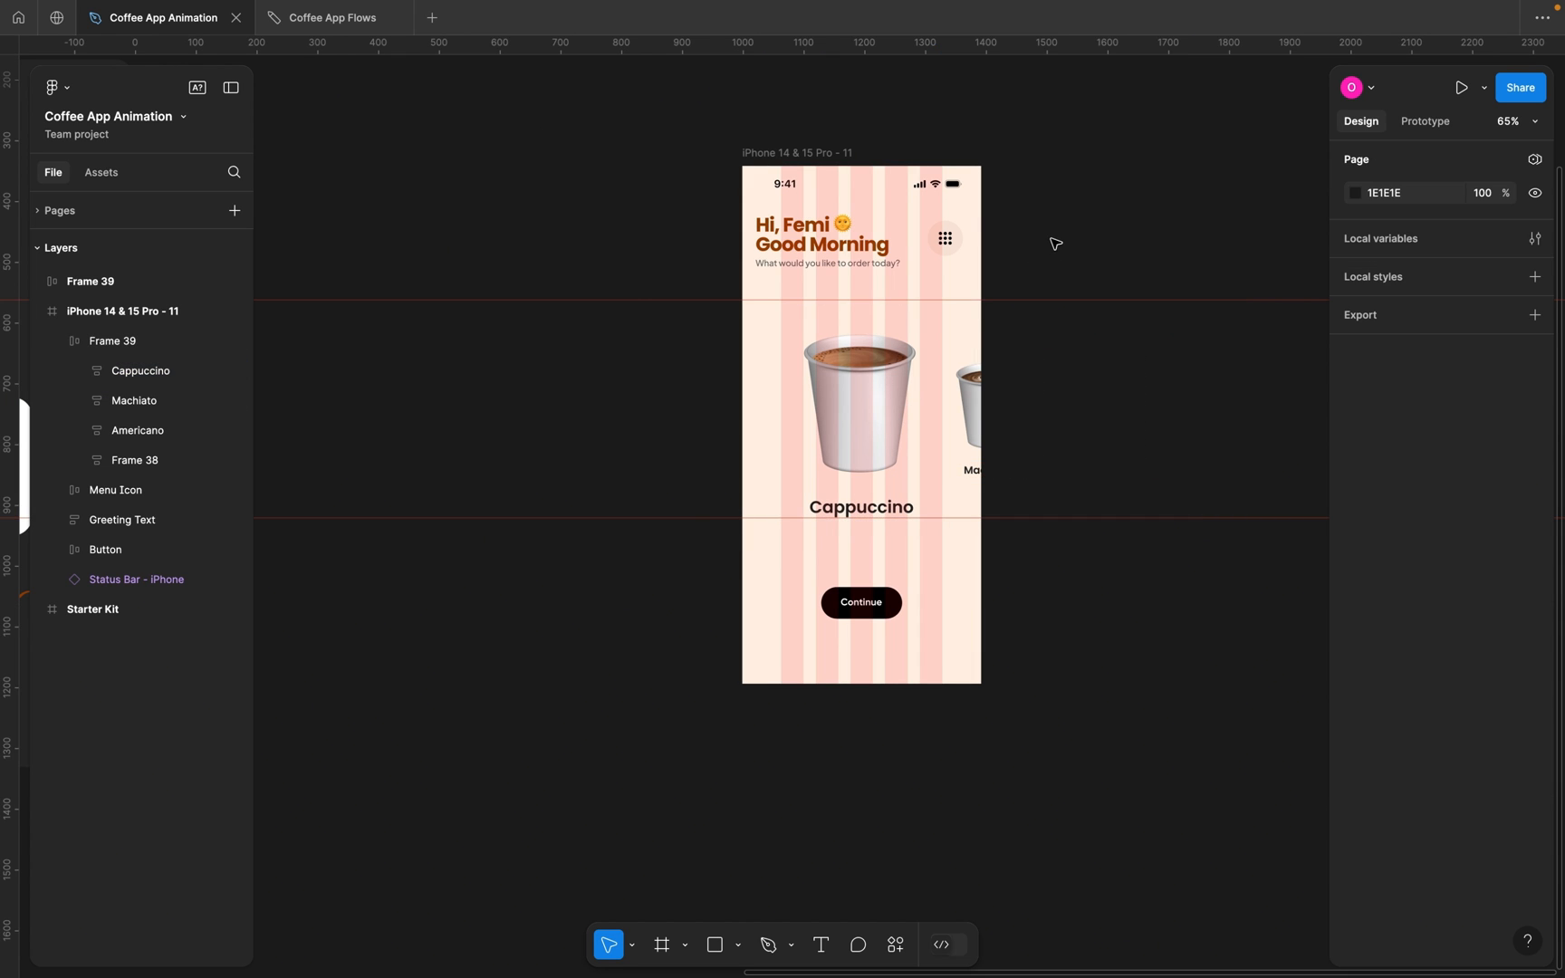
Delete the coffee row with the enlarged Cappuccino from the phone screen.
{"action": "left_click", "coordinate": [895, 360]}
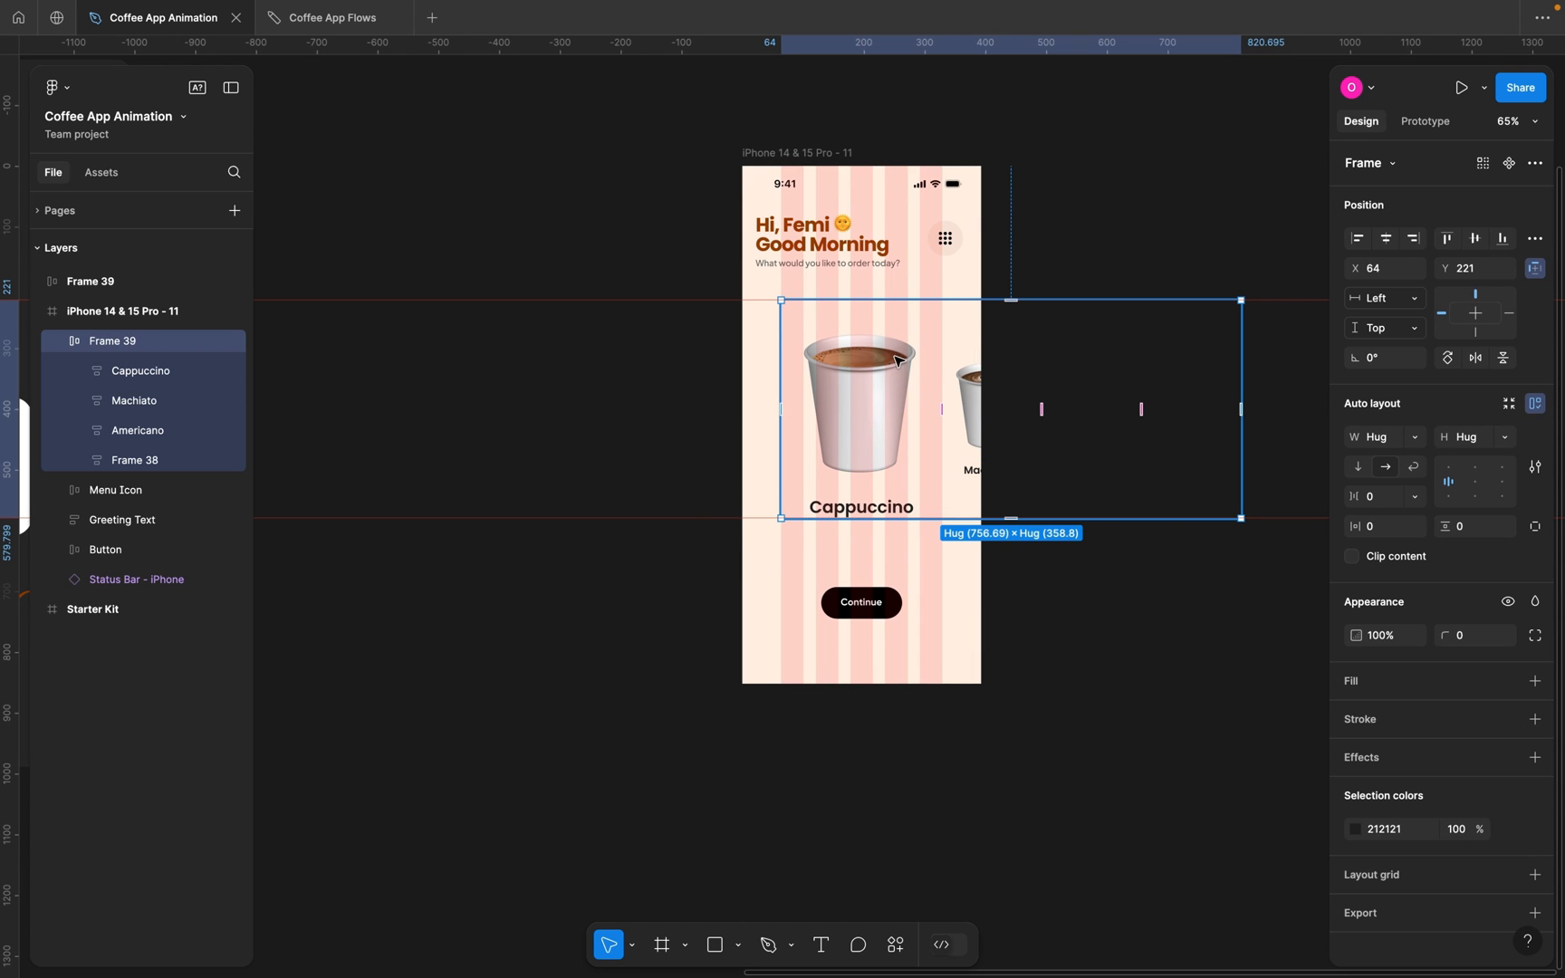
{"action": "key", "text": "Delete"}
{"action": "scroll", "coordinate": [901, 453], "scroll_direction": "down", "scroll_amount": 5}
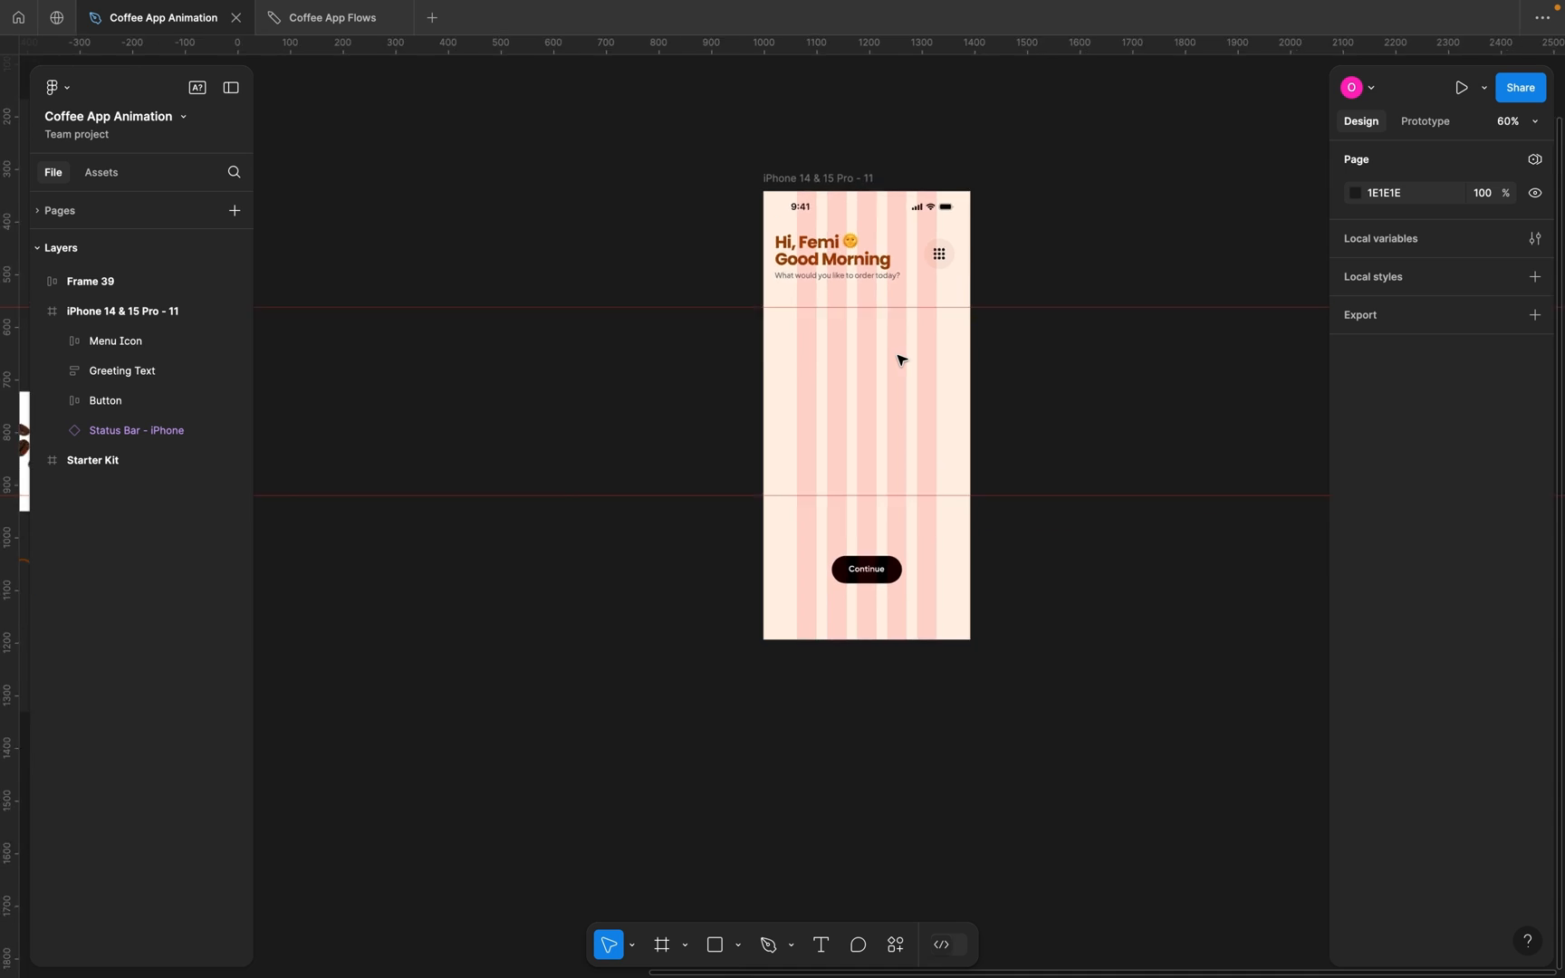
Duplicate the original four-cup Frame 39 above the Starter Kit and place the copy across the phone screen.
{"action": "left_click", "coordinate": [389, 125]}
{"action": "scroll", "coordinate": [372, 120], "scroll_direction": "left", "scroll_amount": 3}
{"action": "scroll", "coordinate": [371, 119], "scroll_direction": "up", "scroll_amount": 1}
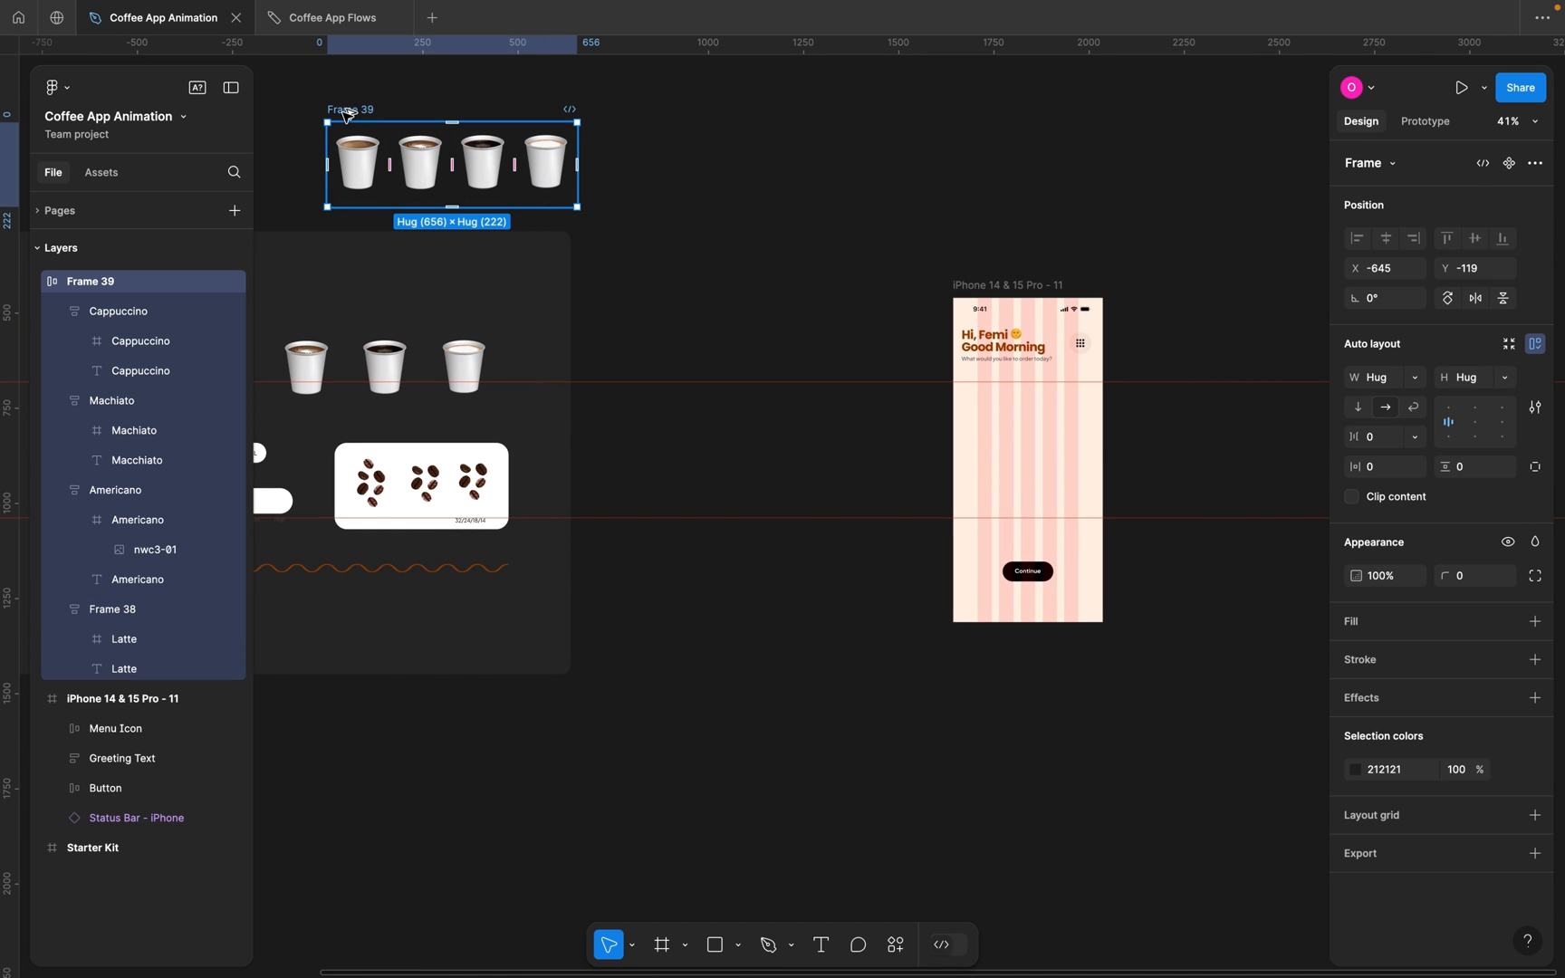
{"action": "left_click_drag", "start_coordinate": [345, 113], "coordinate": [836, 410]}
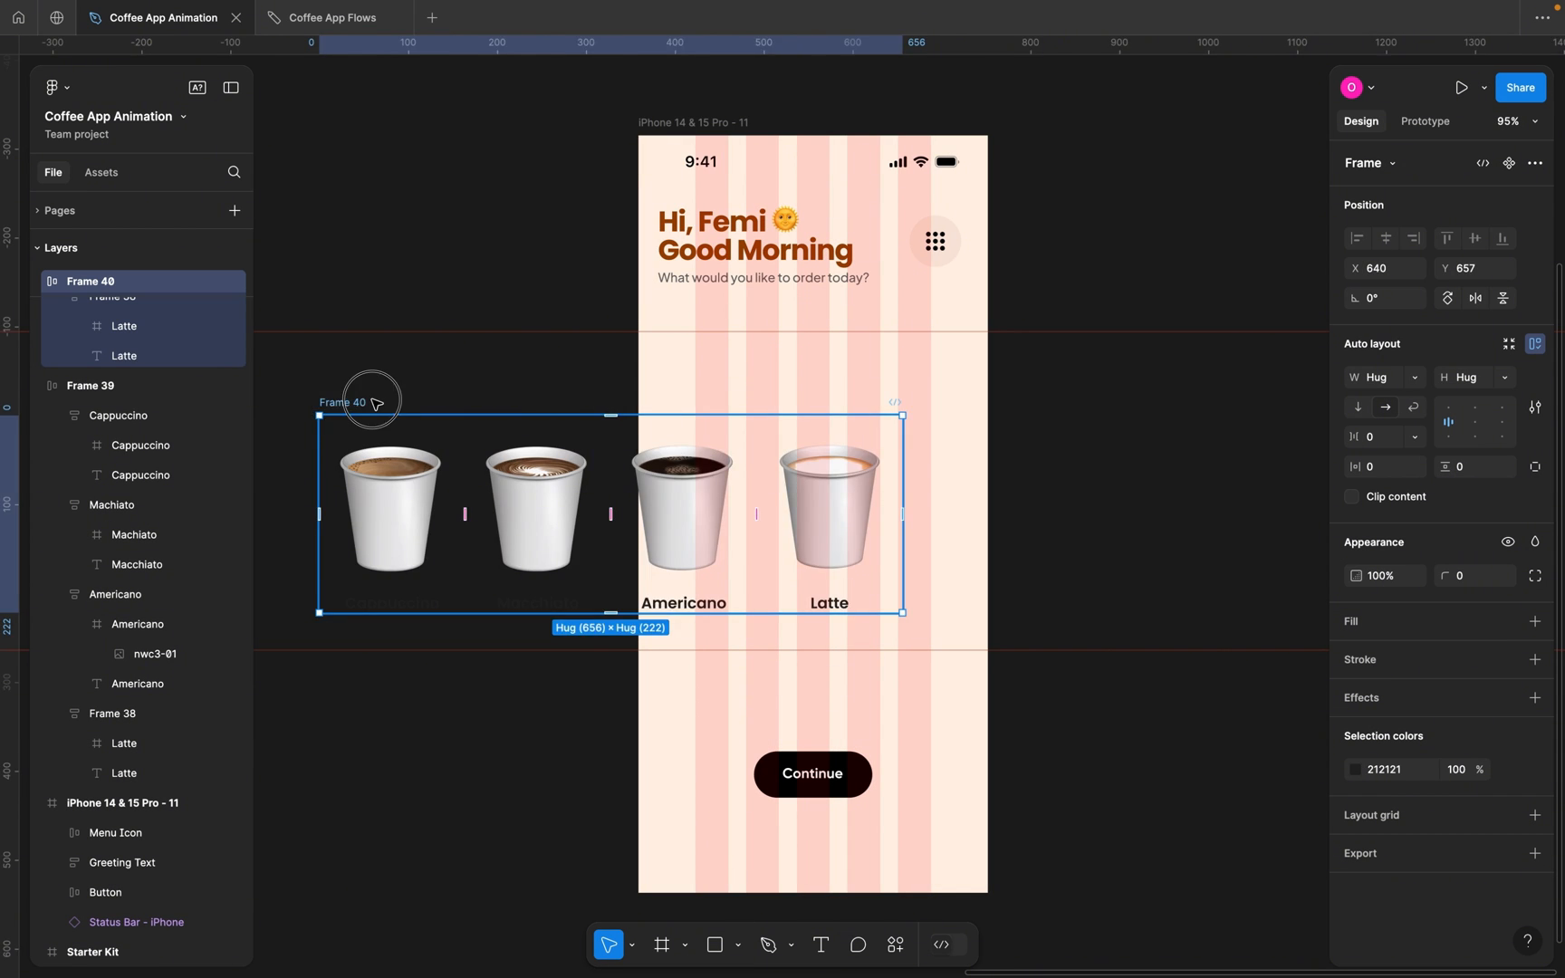
Nest the duplicated coffee row inside the phone screen and shift it to X -373, Y 283 so Latte sits in view.
{"action": "left_click_drag", "start_coordinate": [370, 401], "coordinate": [726, 395]}
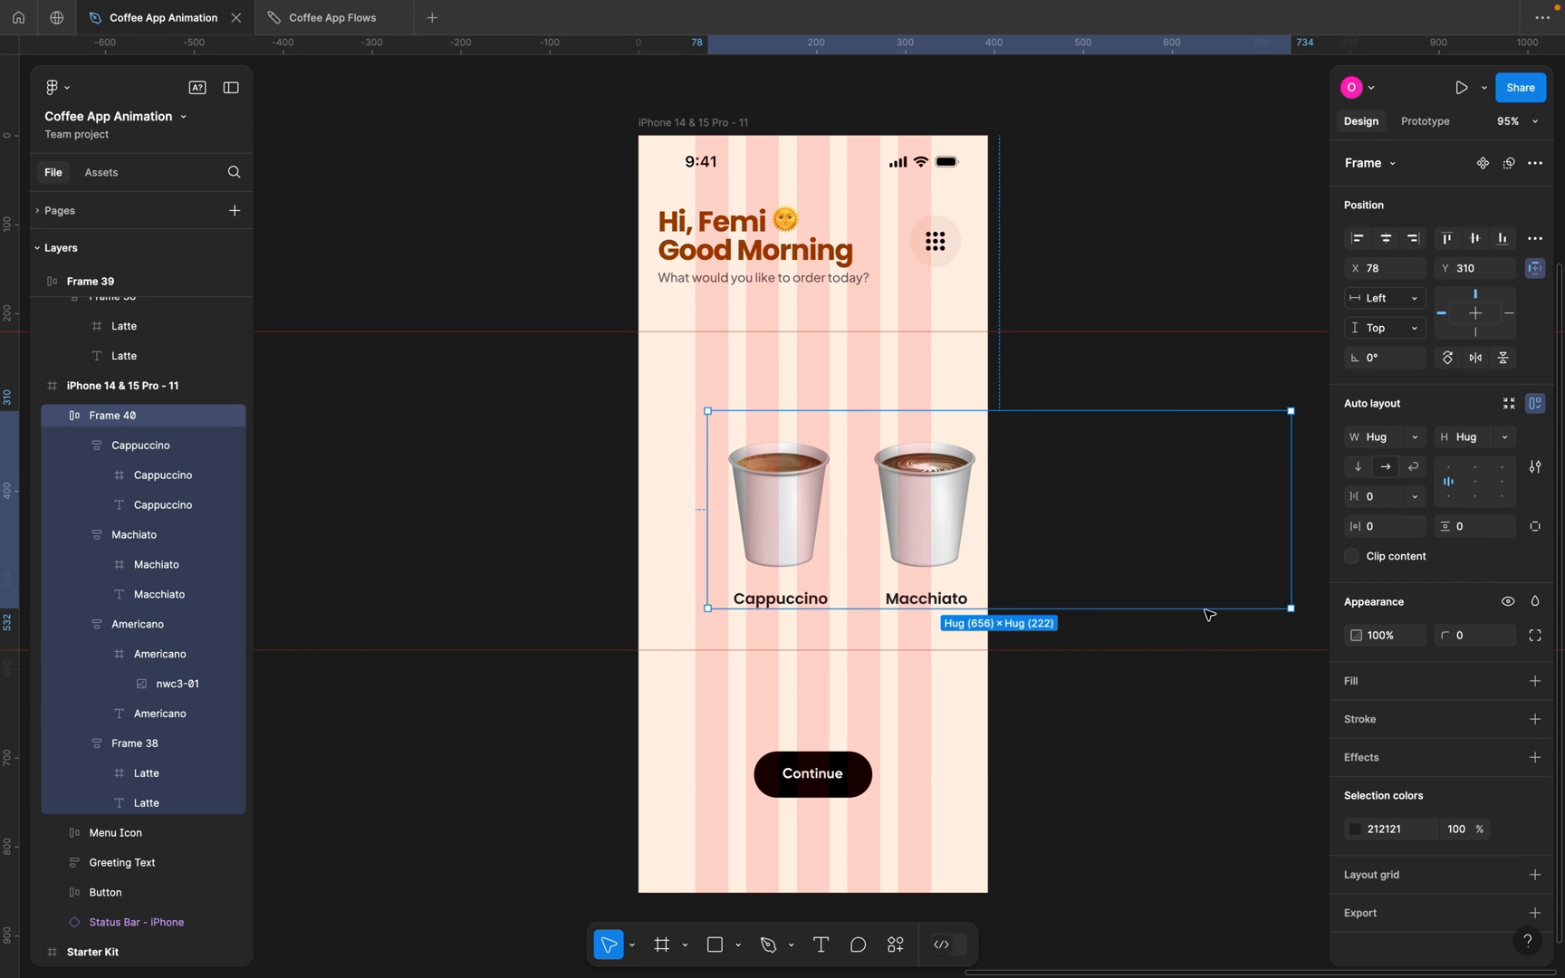
{"action": "left_click_drag", "start_coordinate": [812, 501], "coordinate": [421, 505]}
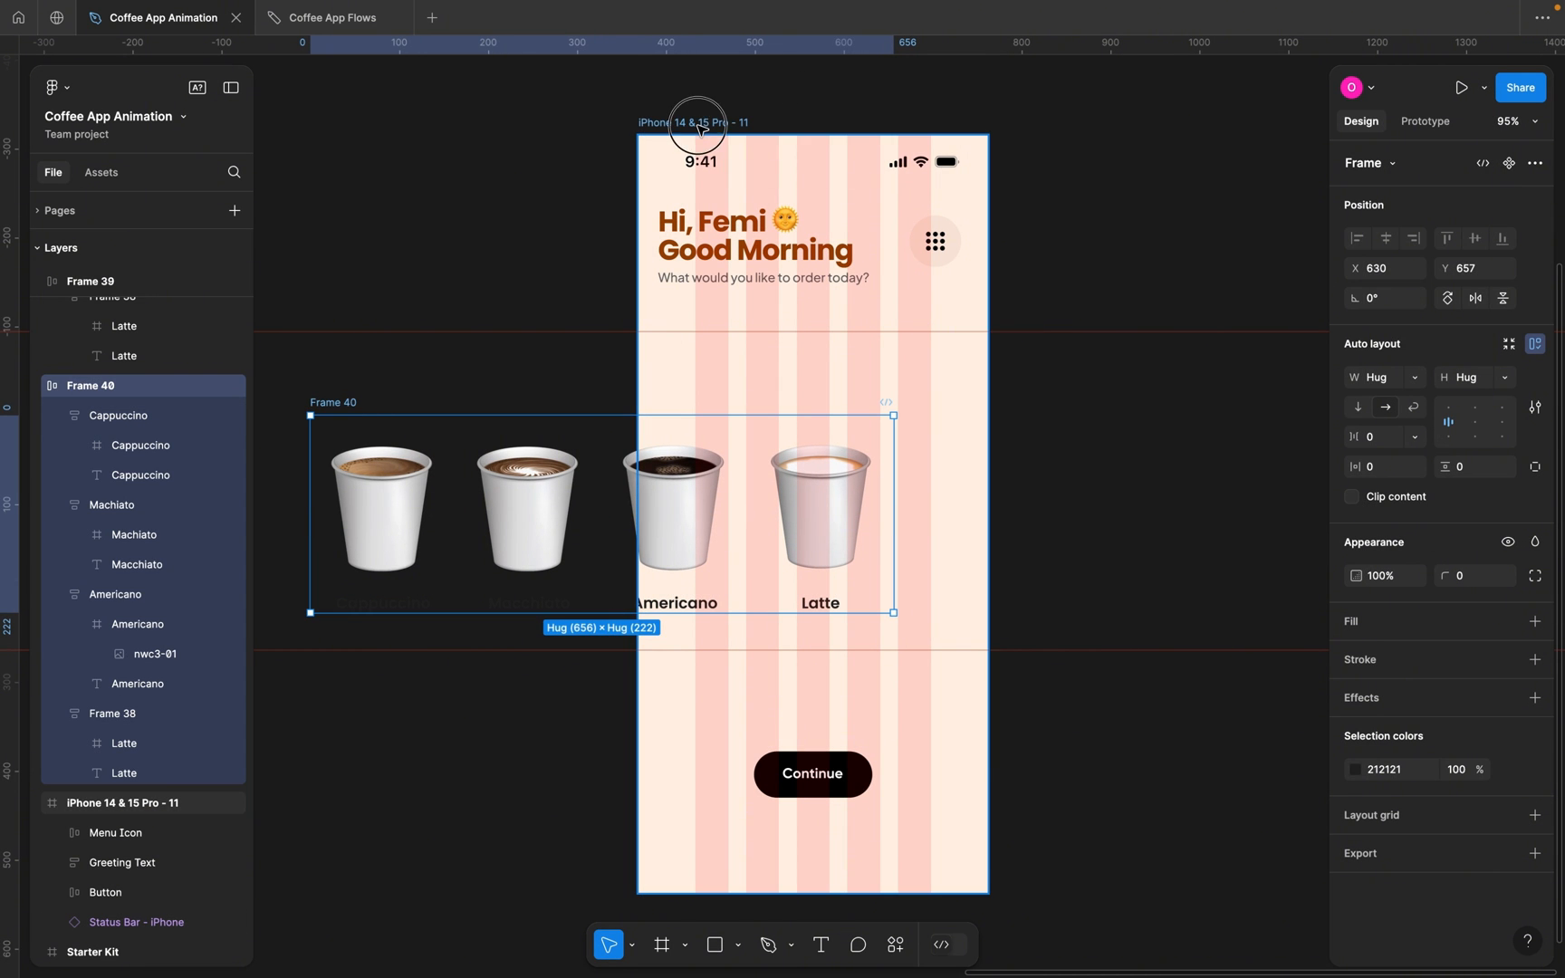
{"action": "left_click", "coordinate": [699, 121]}
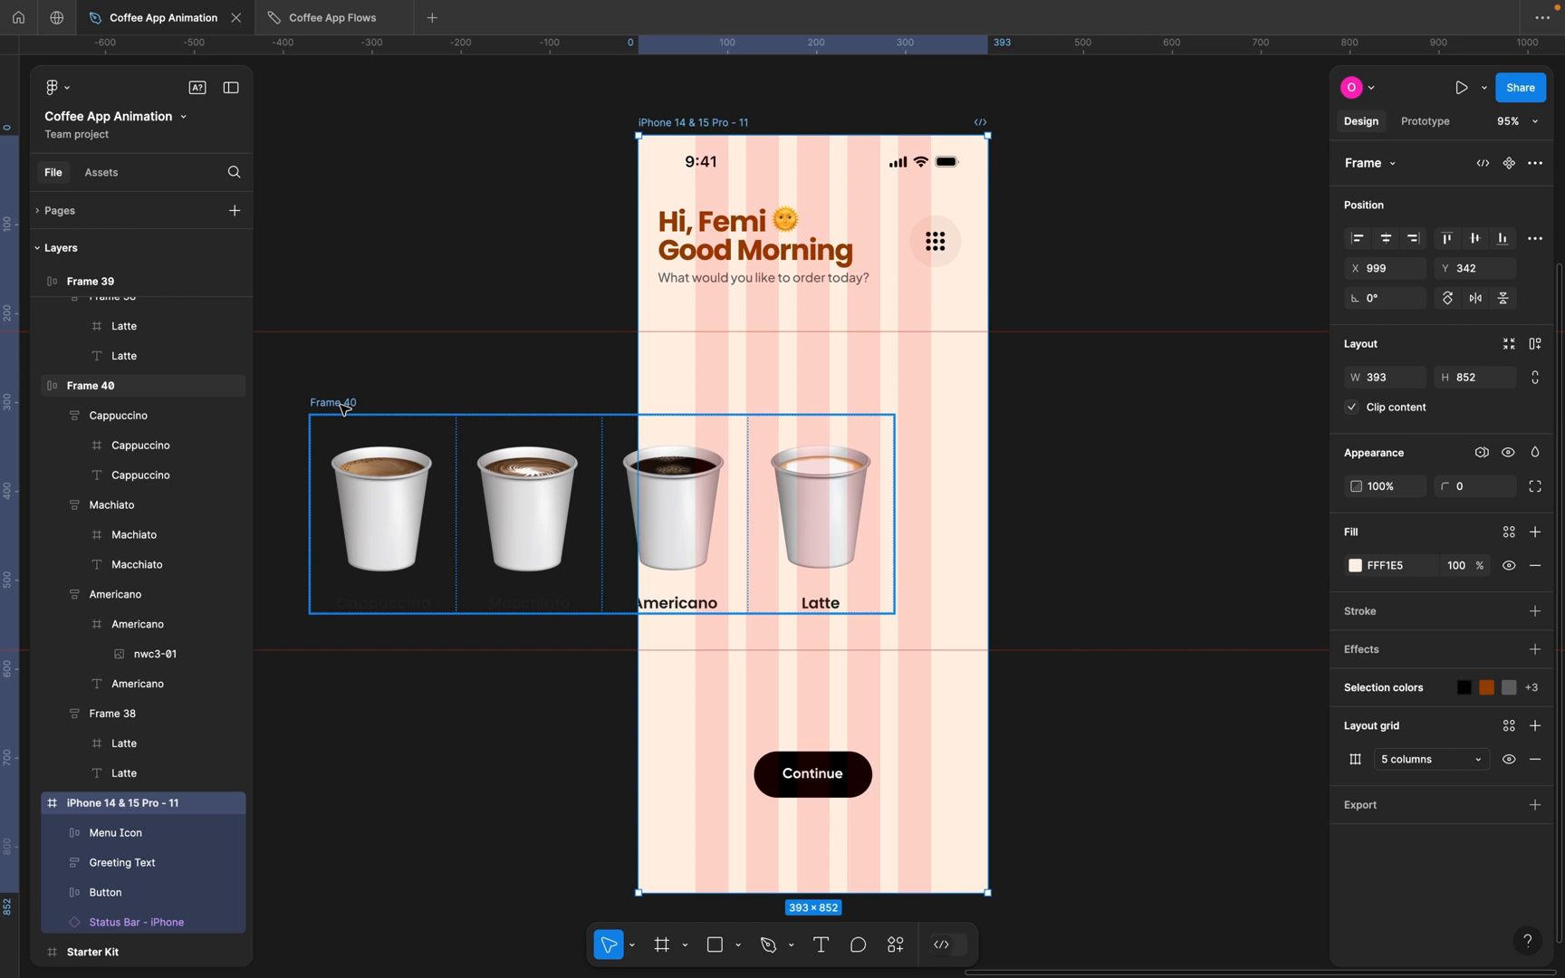
{"action": "left_click_drag", "start_coordinate": [345, 407], "coordinate": [764, 413]}
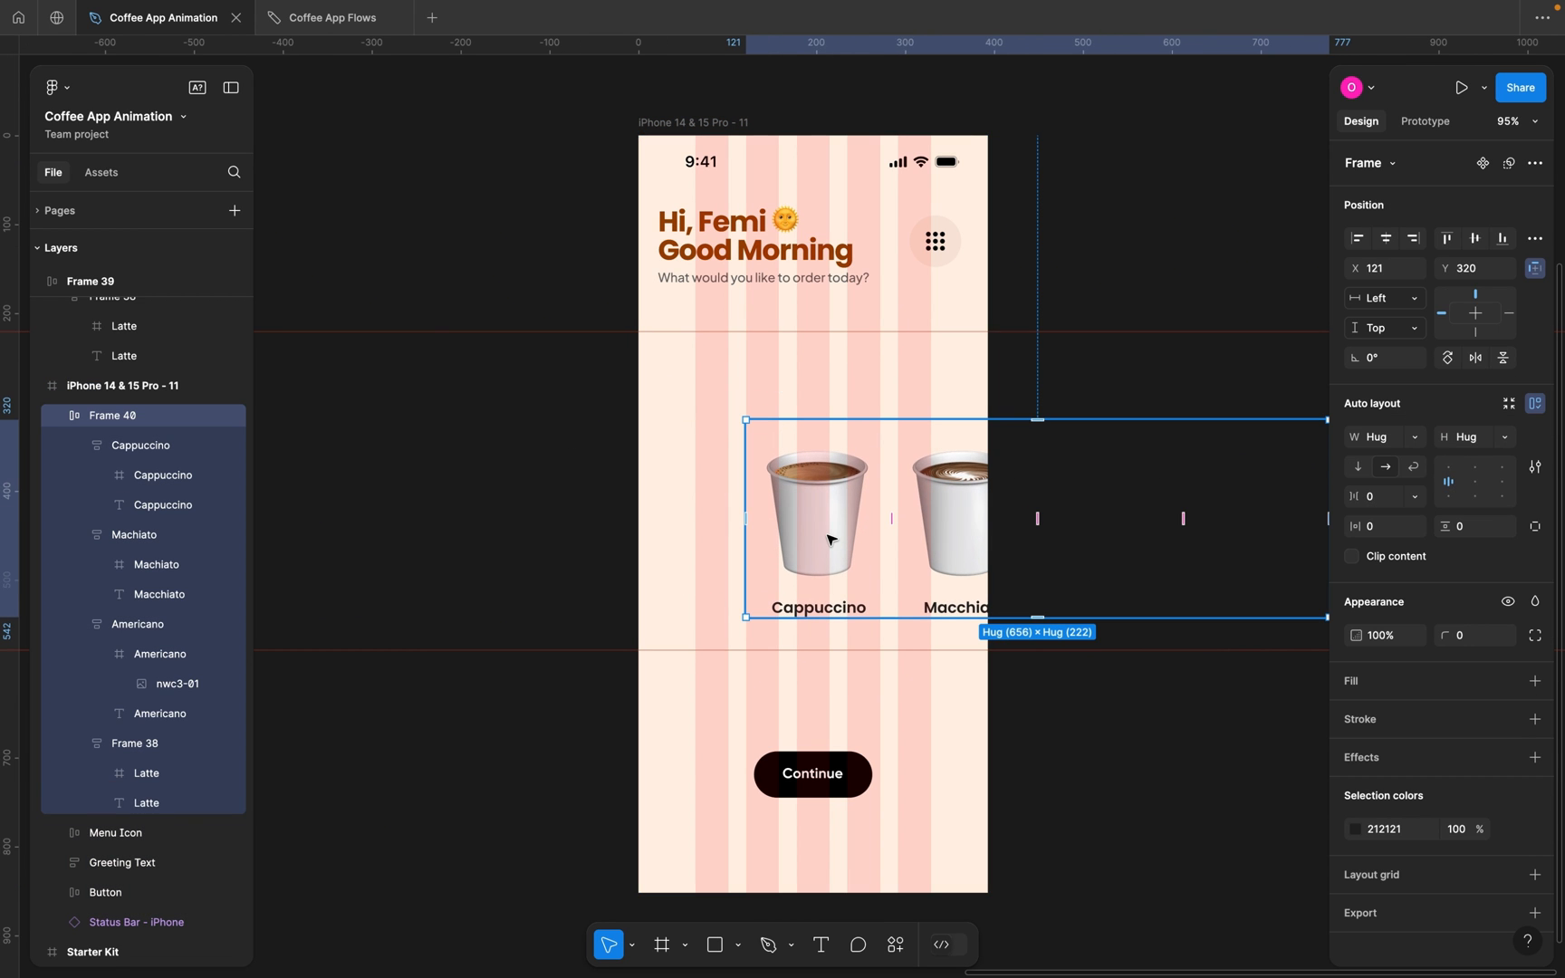
{"action": "left_click_drag", "start_coordinate": [828, 538], "coordinate": [386, 508]}
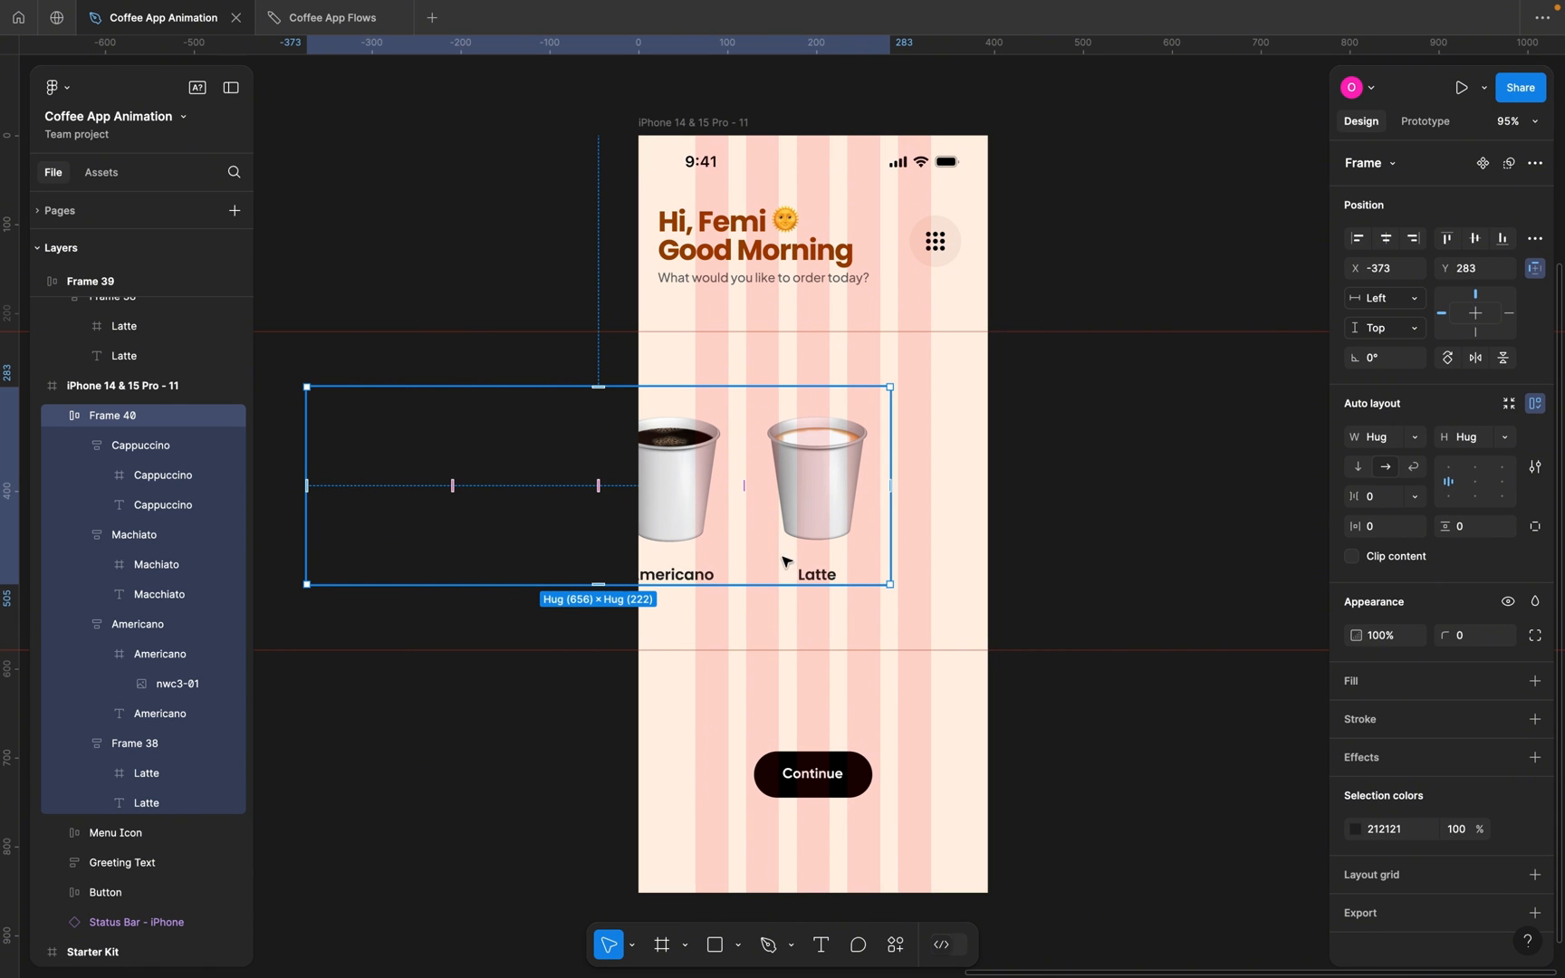
Add a 1 px black inside stroke to the Latte frame and scale it proportionally to 272 × 368.71.
{"action": "left_click", "coordinate": [814, 505]}
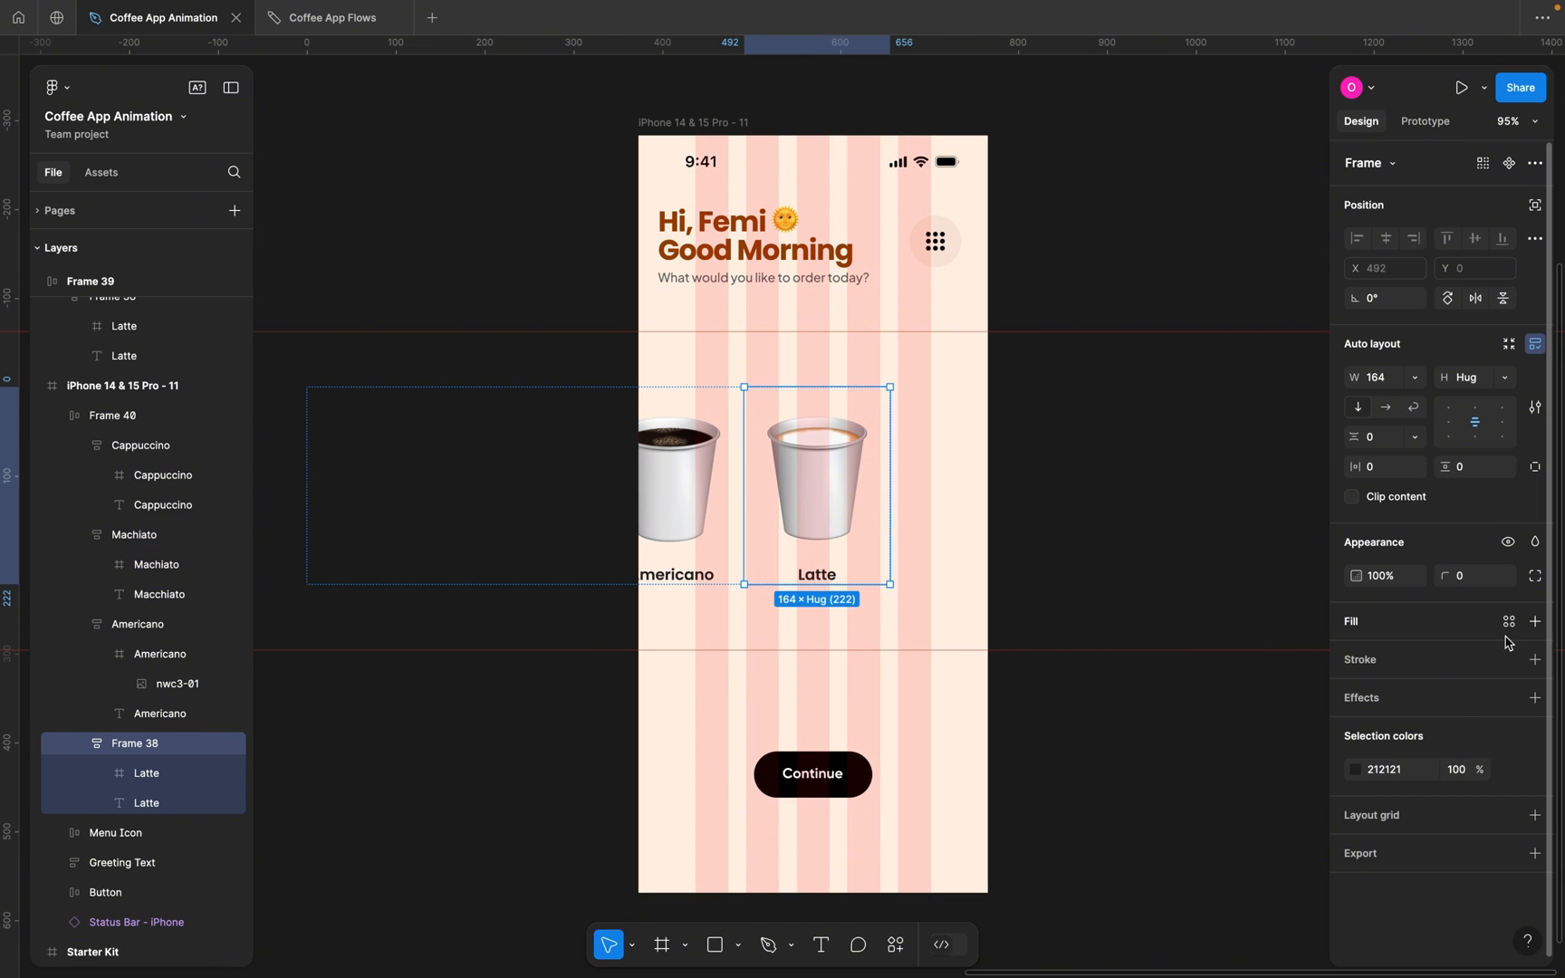
{"action": "left_click", "coordinate": [1535, 660]}
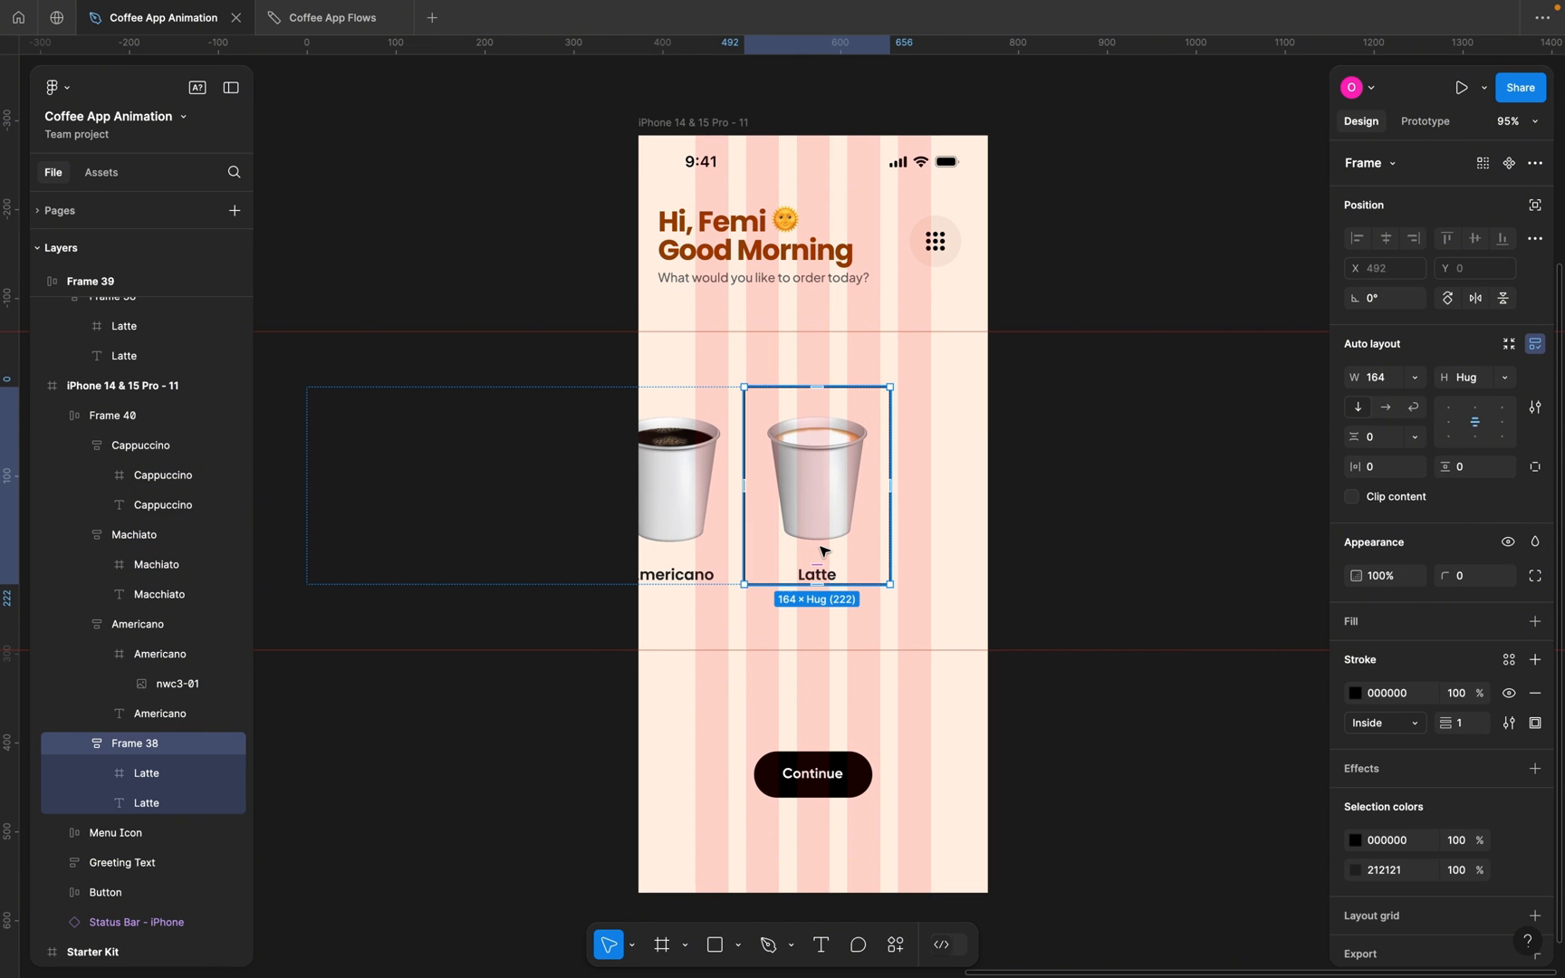
{"action": "key", "text": "k"}
{"action": "mouse_move", "coordinate": [890, 585]}
{"action": "left_mouse_down"}
{"action": "mouse_move", "coordinate": [928, 625]}
{"action": "mouse_move", "coordinate": [902, 592]}
{"action": "left_mouse_up"}
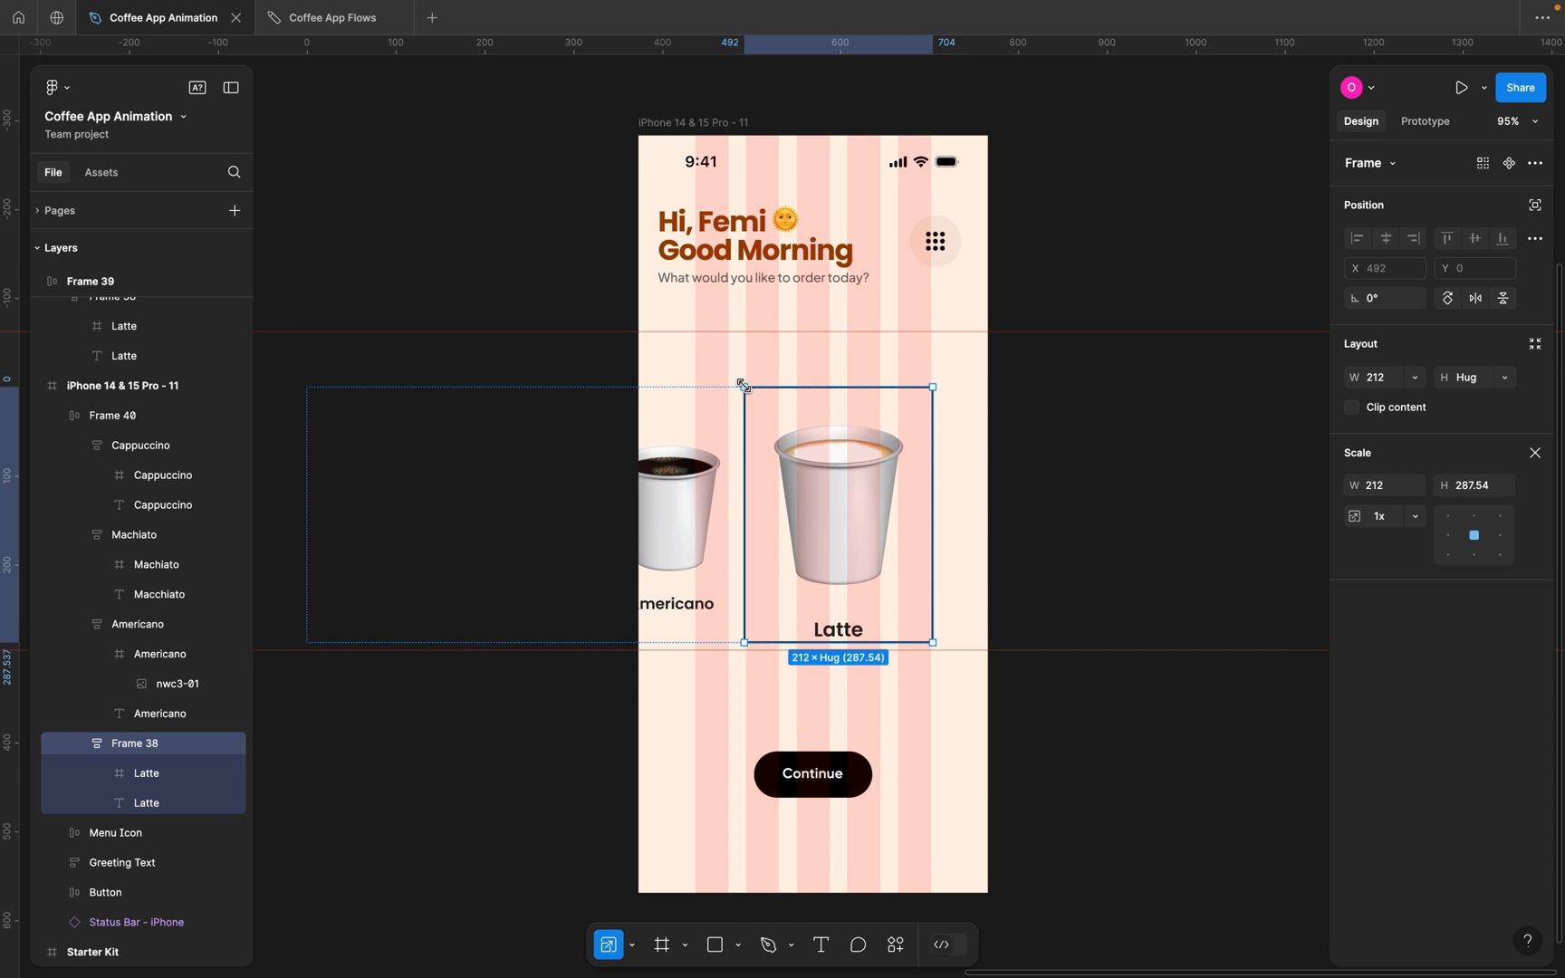
{"action": "left_click_drag", "start_coordinate": [742, 387], "coordinate": [723, 359]}
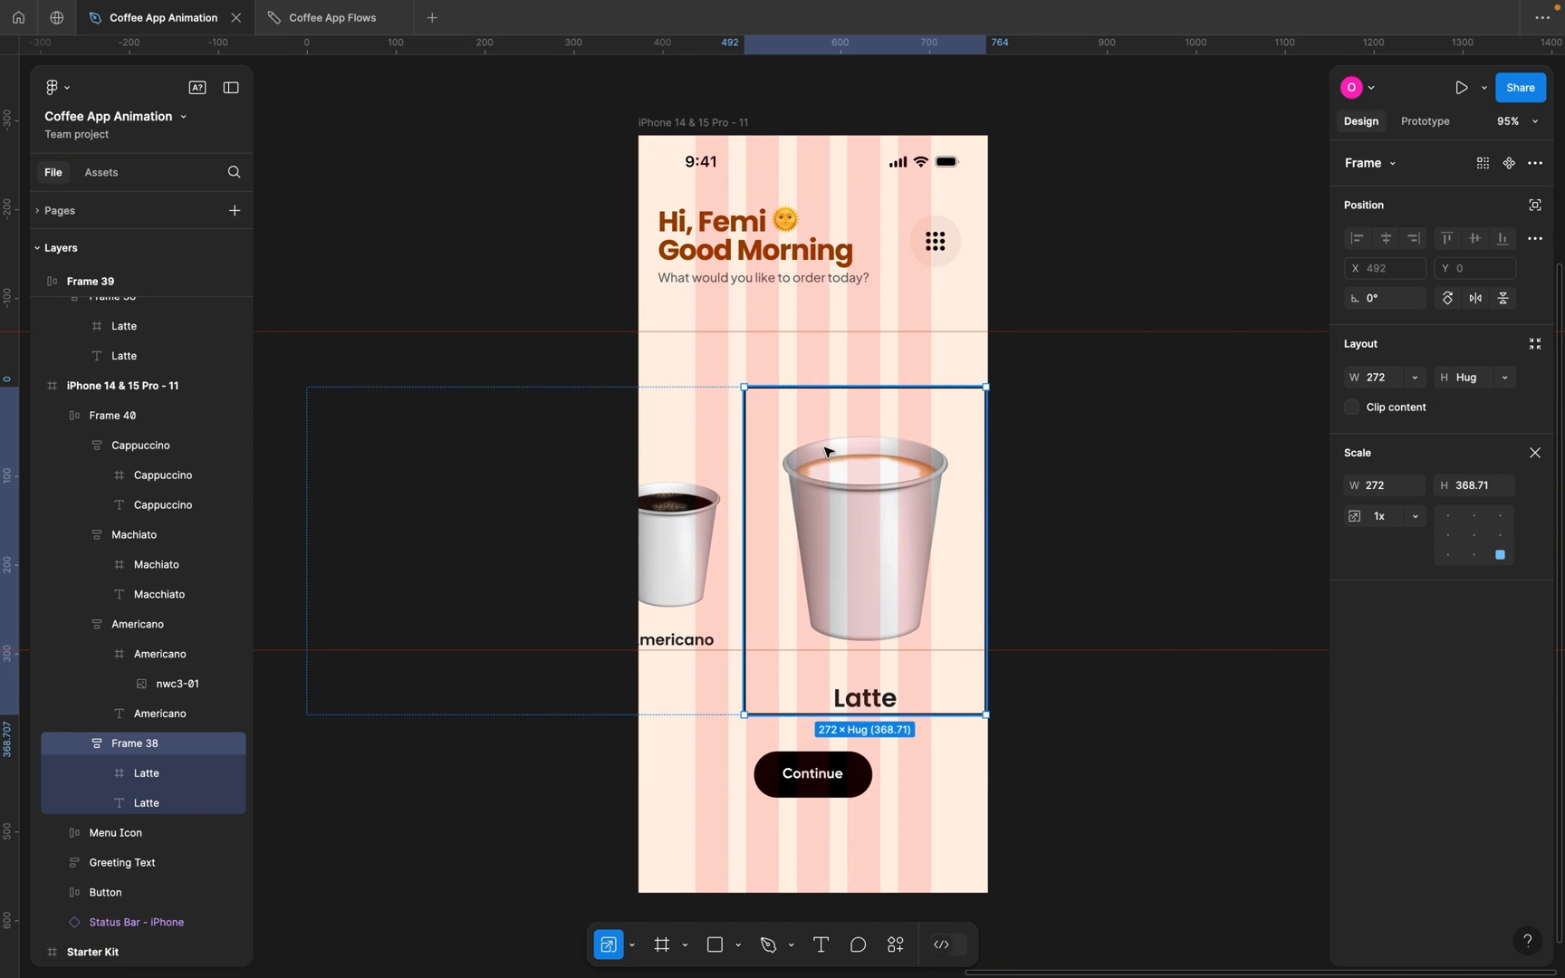
Move the duplicated coffee row to X -430, Y 221, aligning its top edge with the upper guide.
{"action": "left_click", "coordinate": [698, 370]}
{"action": "left_click", "coordinate": [703, 500]}
{"action": "left_click_drag", "start_coordinate": [780, 503], "coordinate": [726, 444]}
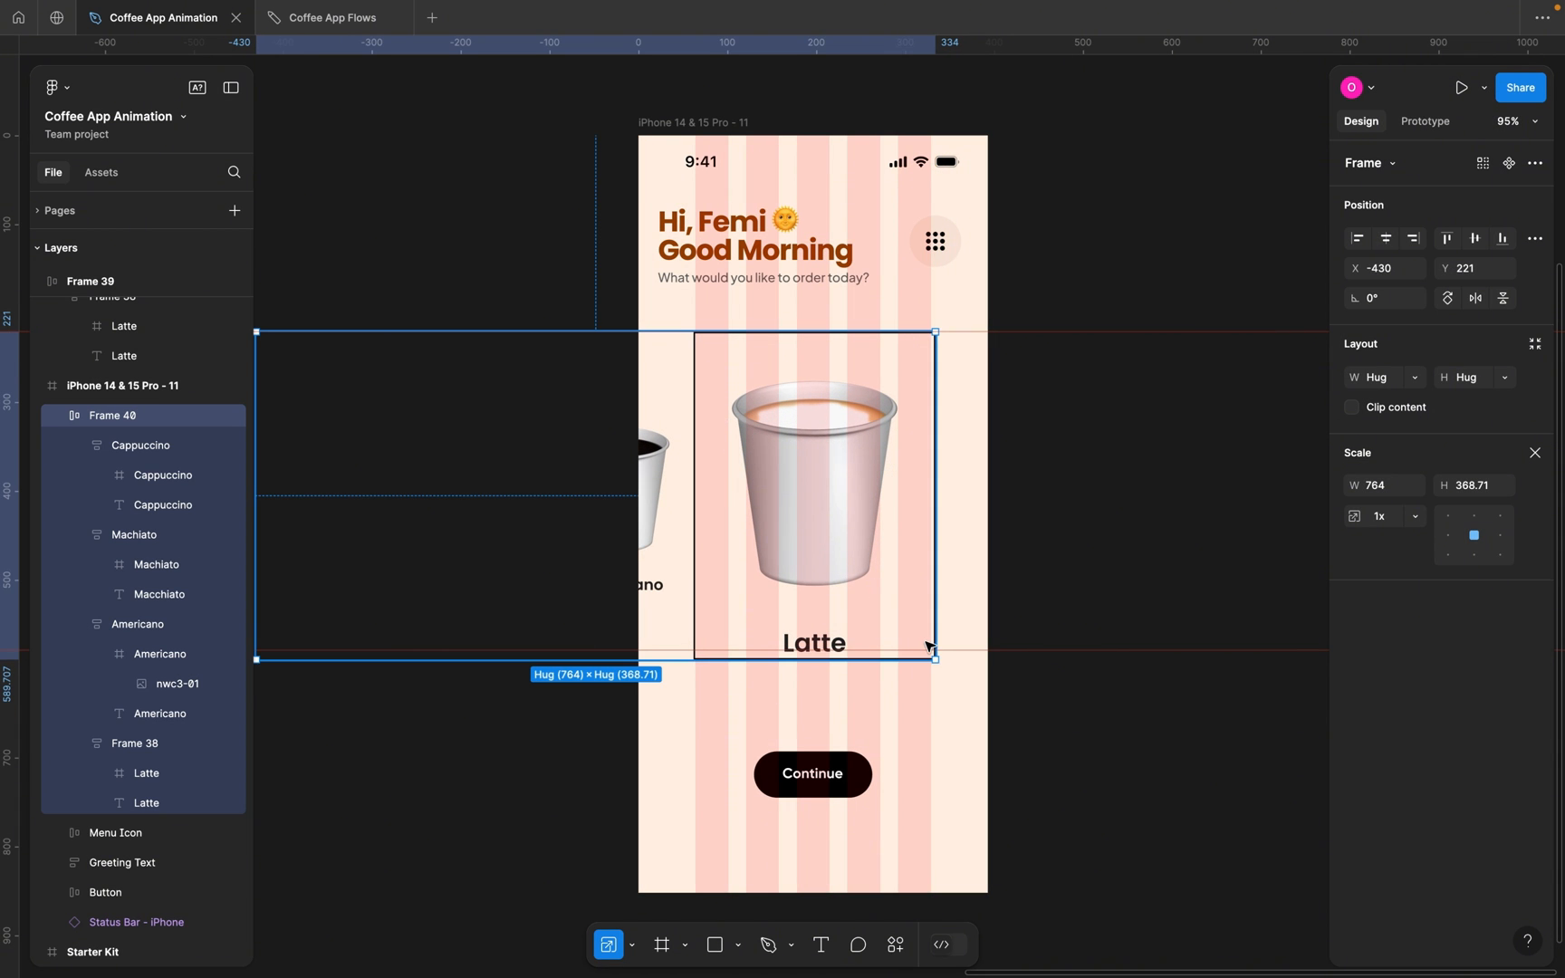
Scale the coffee row proportionally to 743 × 358.59 and move it to X -414, Y 220, fitting Latte to the columns and guides.
{"action": "scroll", "coordinate": [951, 678], "scroll_direction": "up", "scroll_amount": 2}
{"action": "scroll", "coordinate": [951, 677], "scroll_direction": "up", "scroll_amount": 5}
{"action": "left_click_drag", "start_coordinate": [929, 652], "coordinate": [894, 608]}
{"action": "key", "text": "Escape"}
{"action": "left_click", "coordinate": [744, 562]}
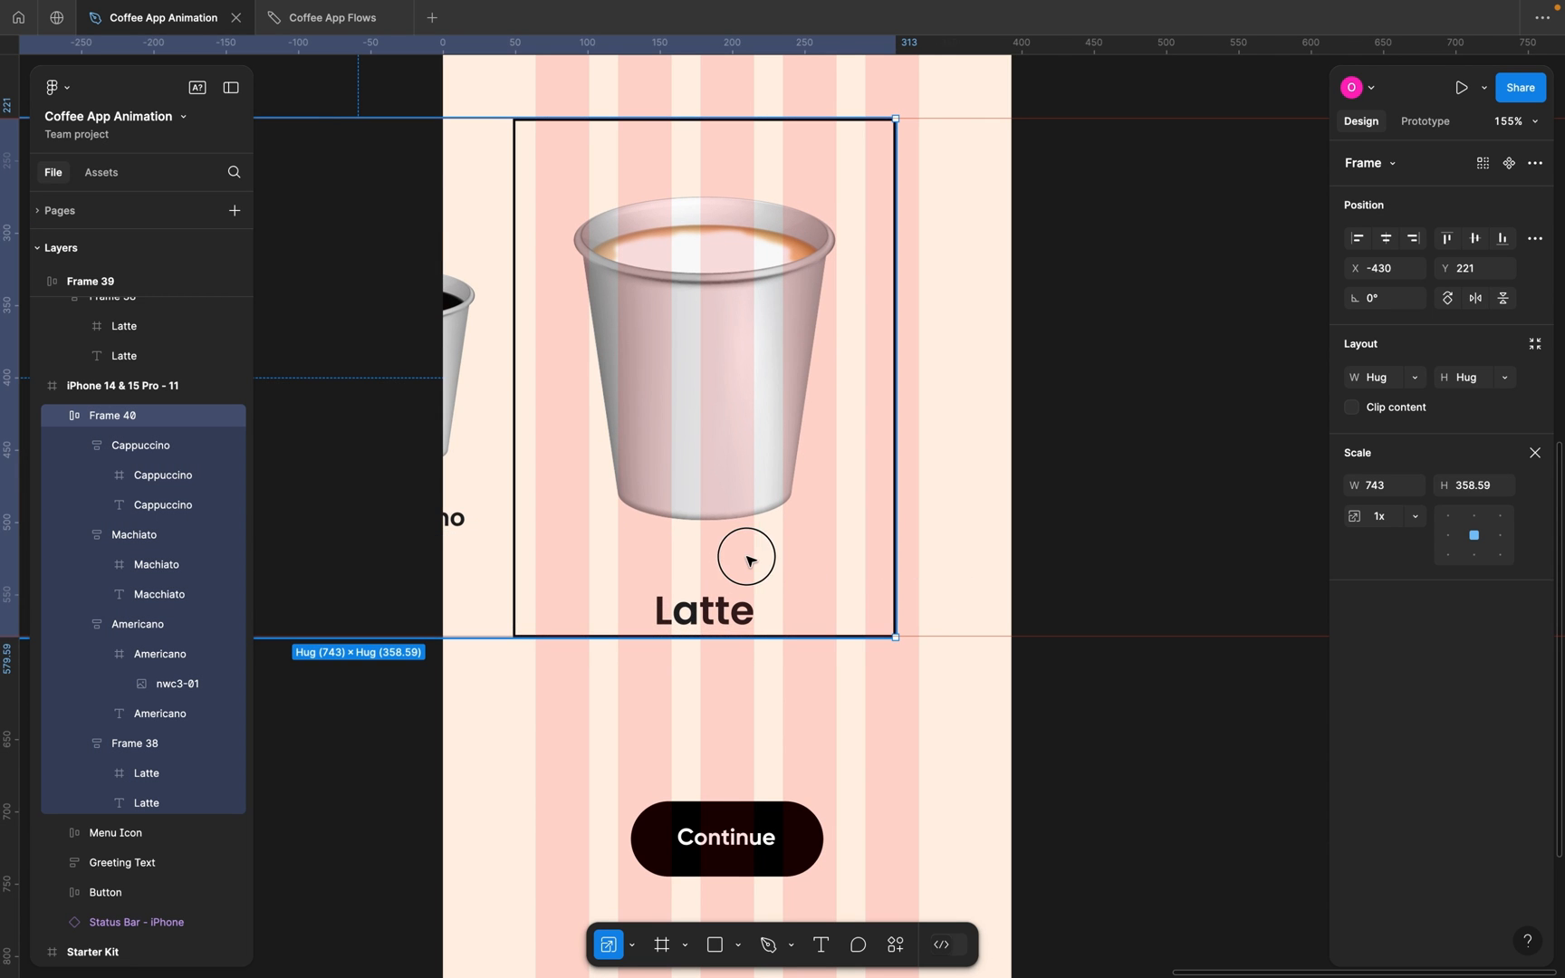
{"action": "left_click_drag", "start_coordinate": [748, 559], "coordinate": [777, 555]}
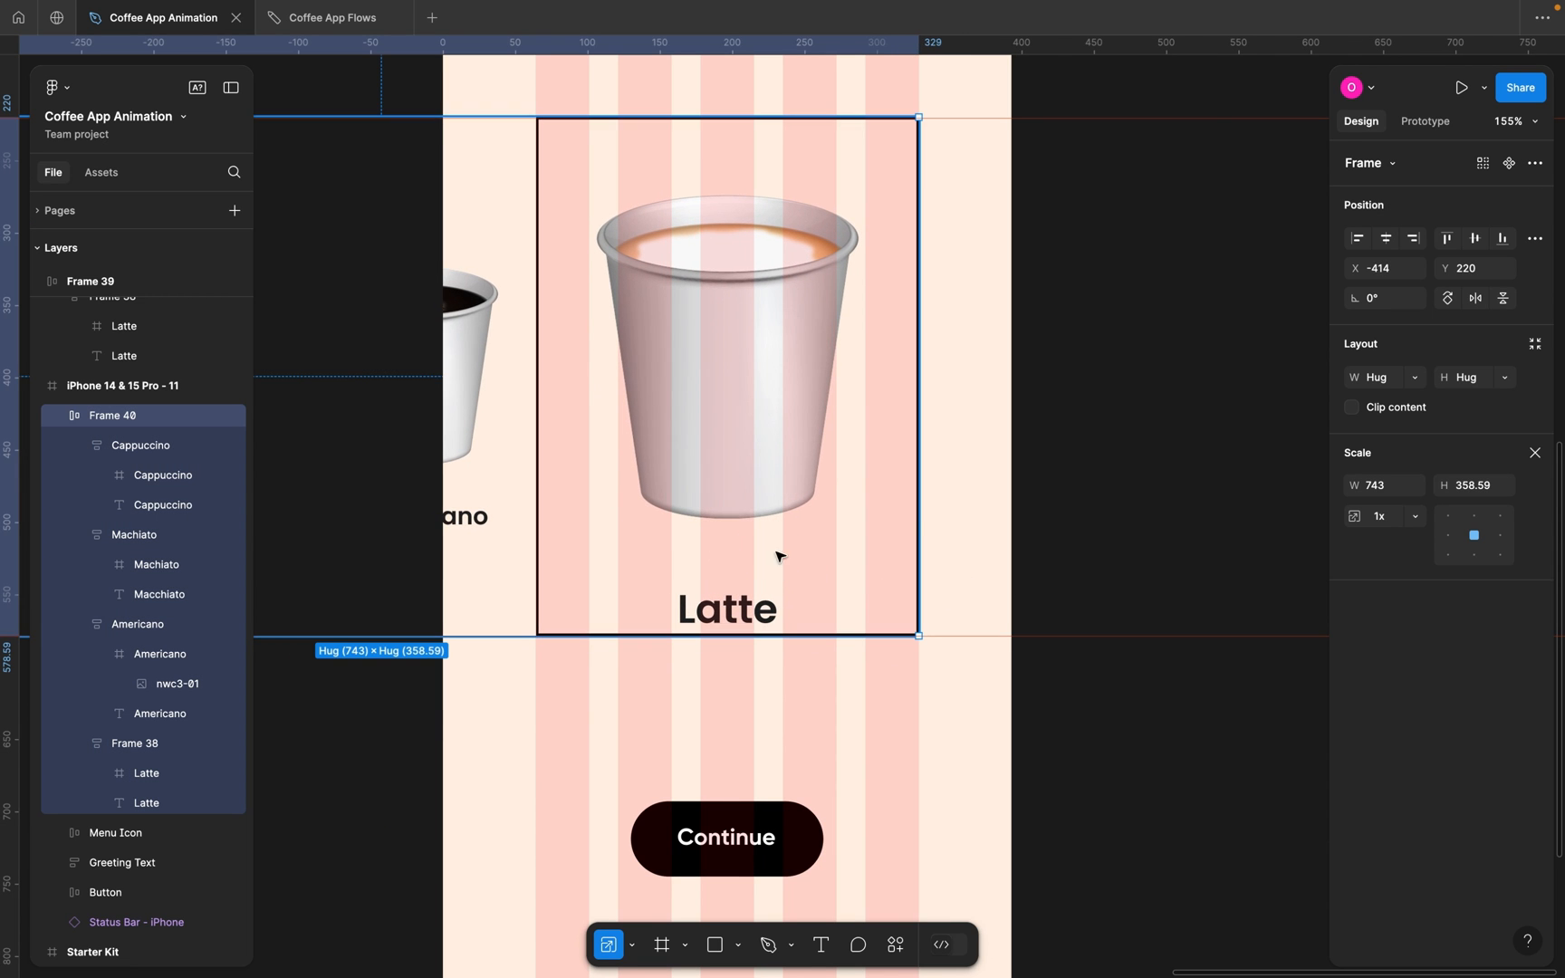
Remove the black stroke from the enlarged Latte frame.
{"action": "scroll", "coordinate": [807, 531], "scroll_direction": "down", "scroll_amount": 5}
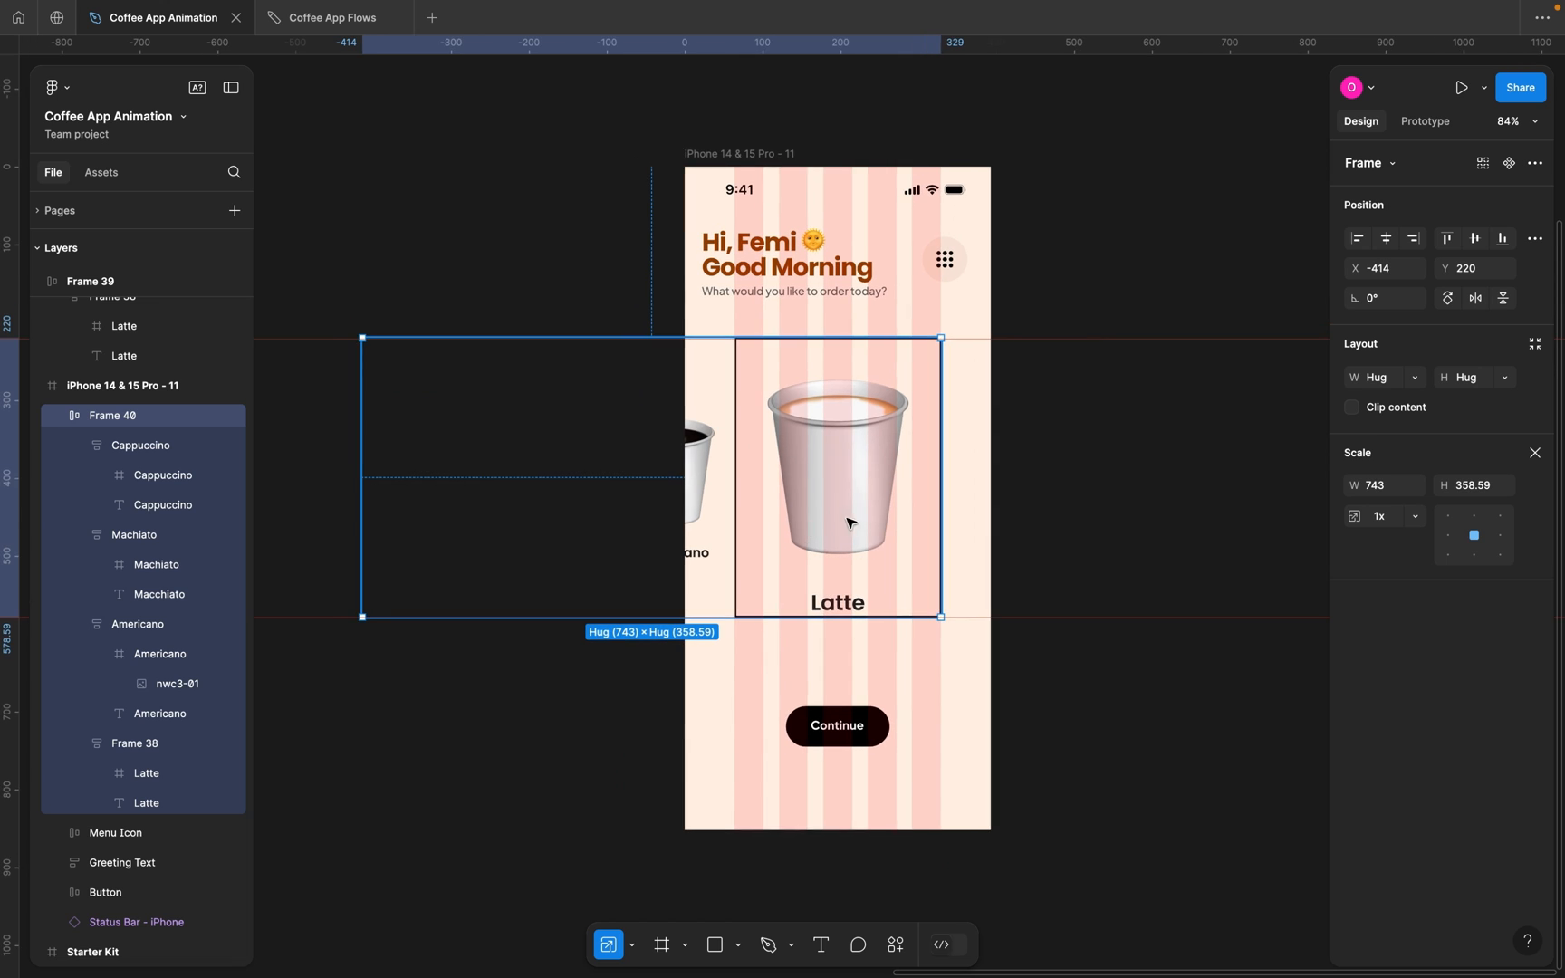
{"action": "left_click", "coordinate": [851, 523]}
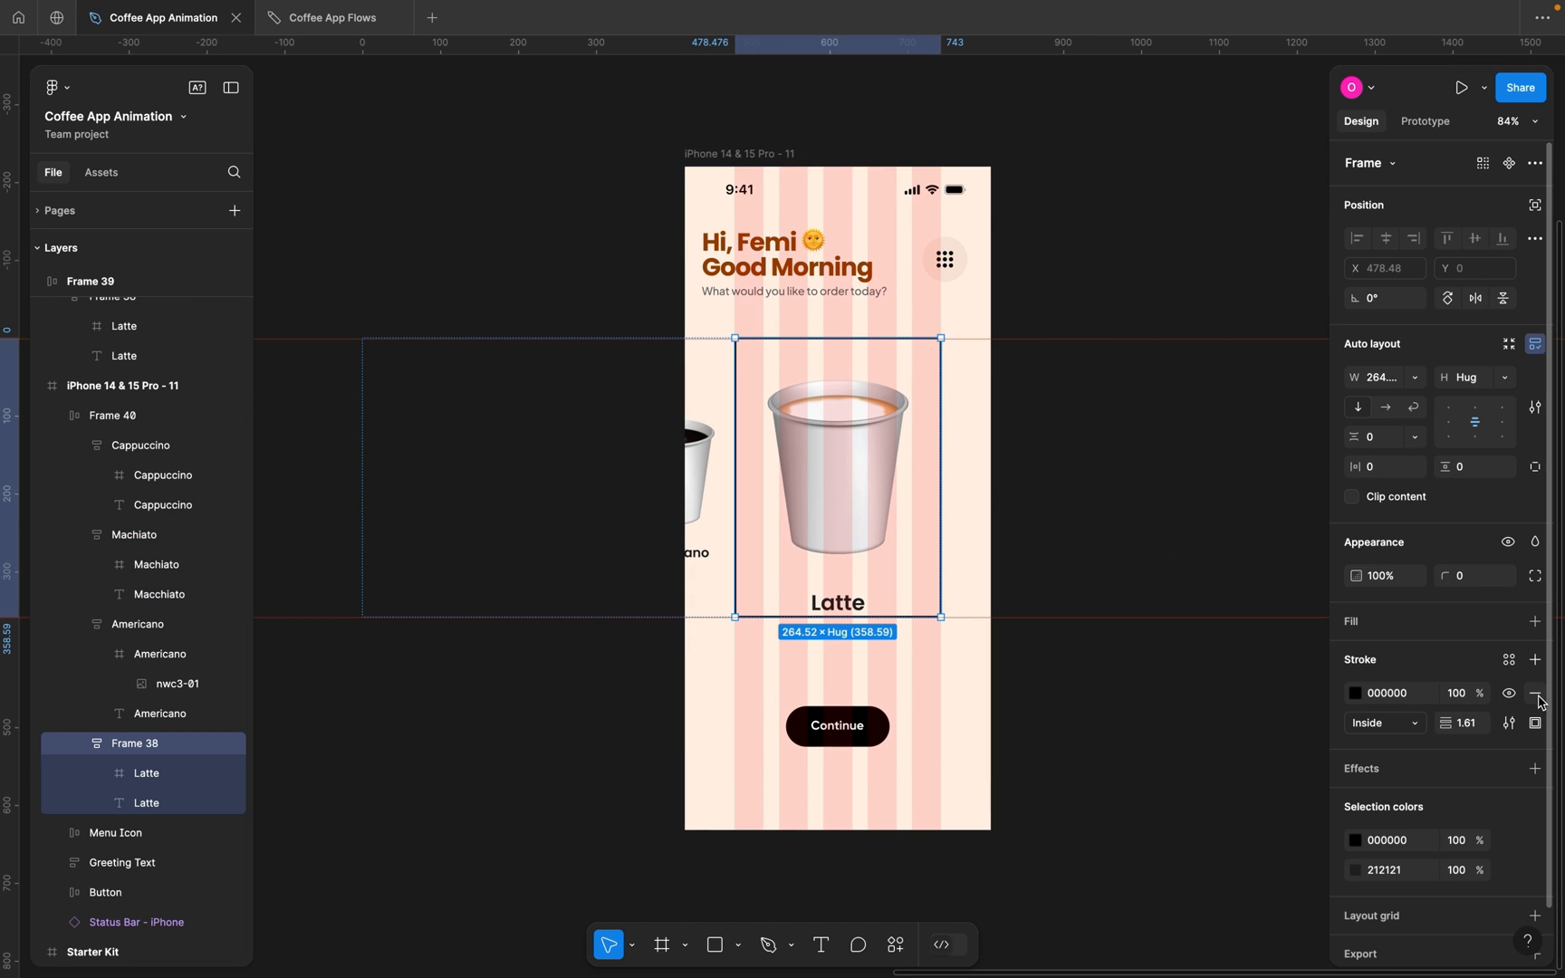
{"action": "left_click", "coordinate": [1535, 694]}
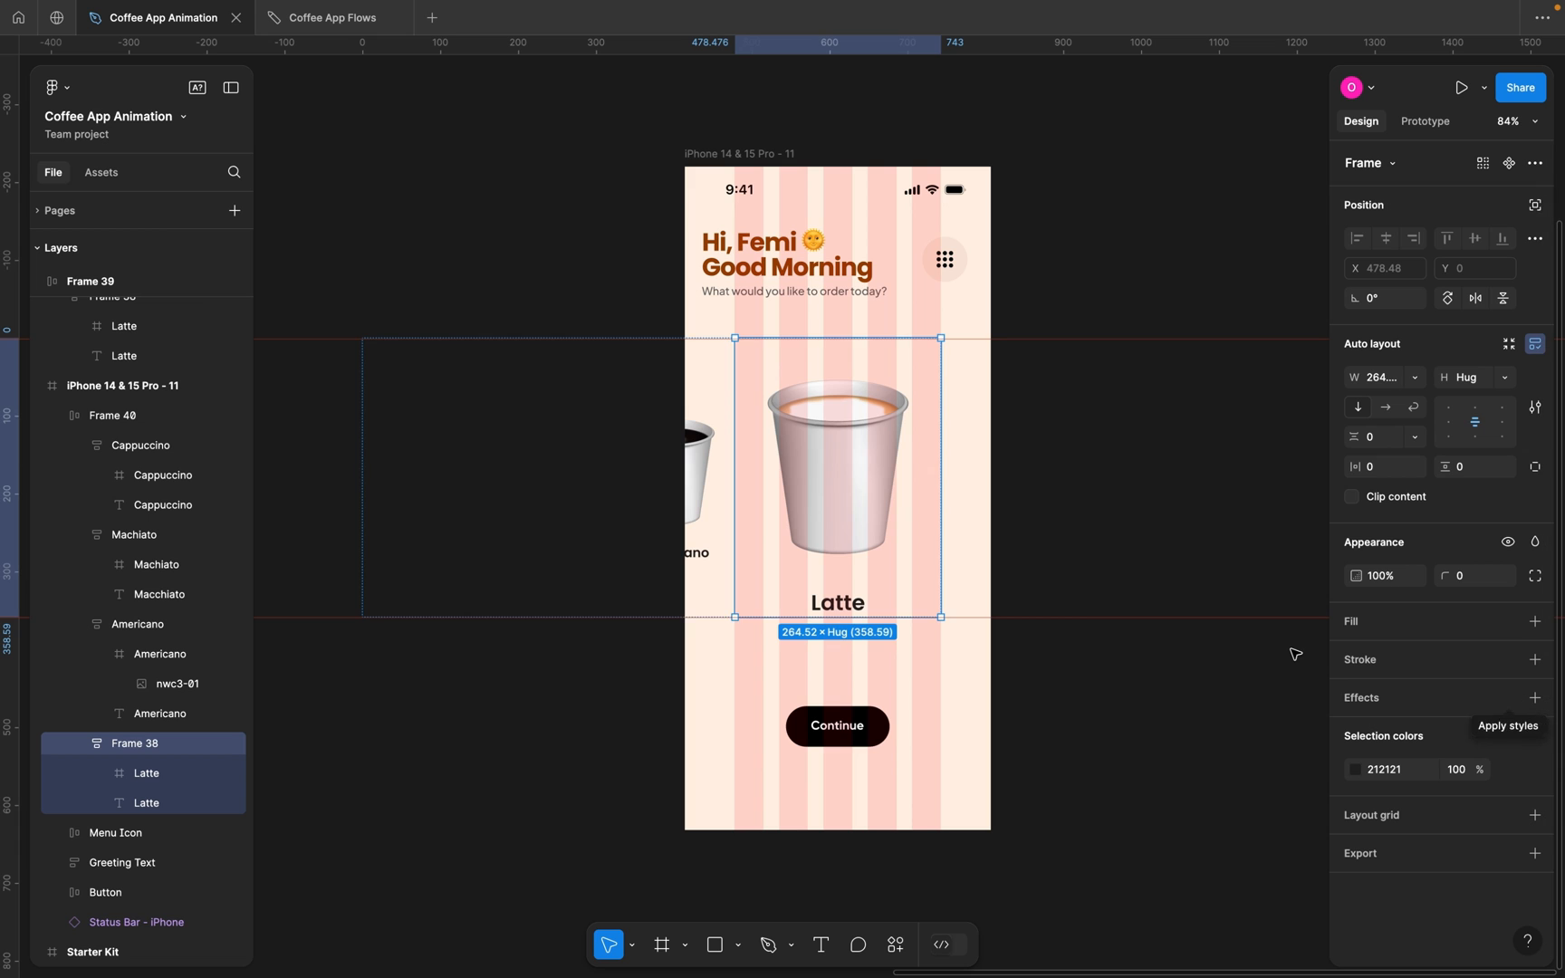
{"action": "left_click", "coordinate": [1111, 295]}
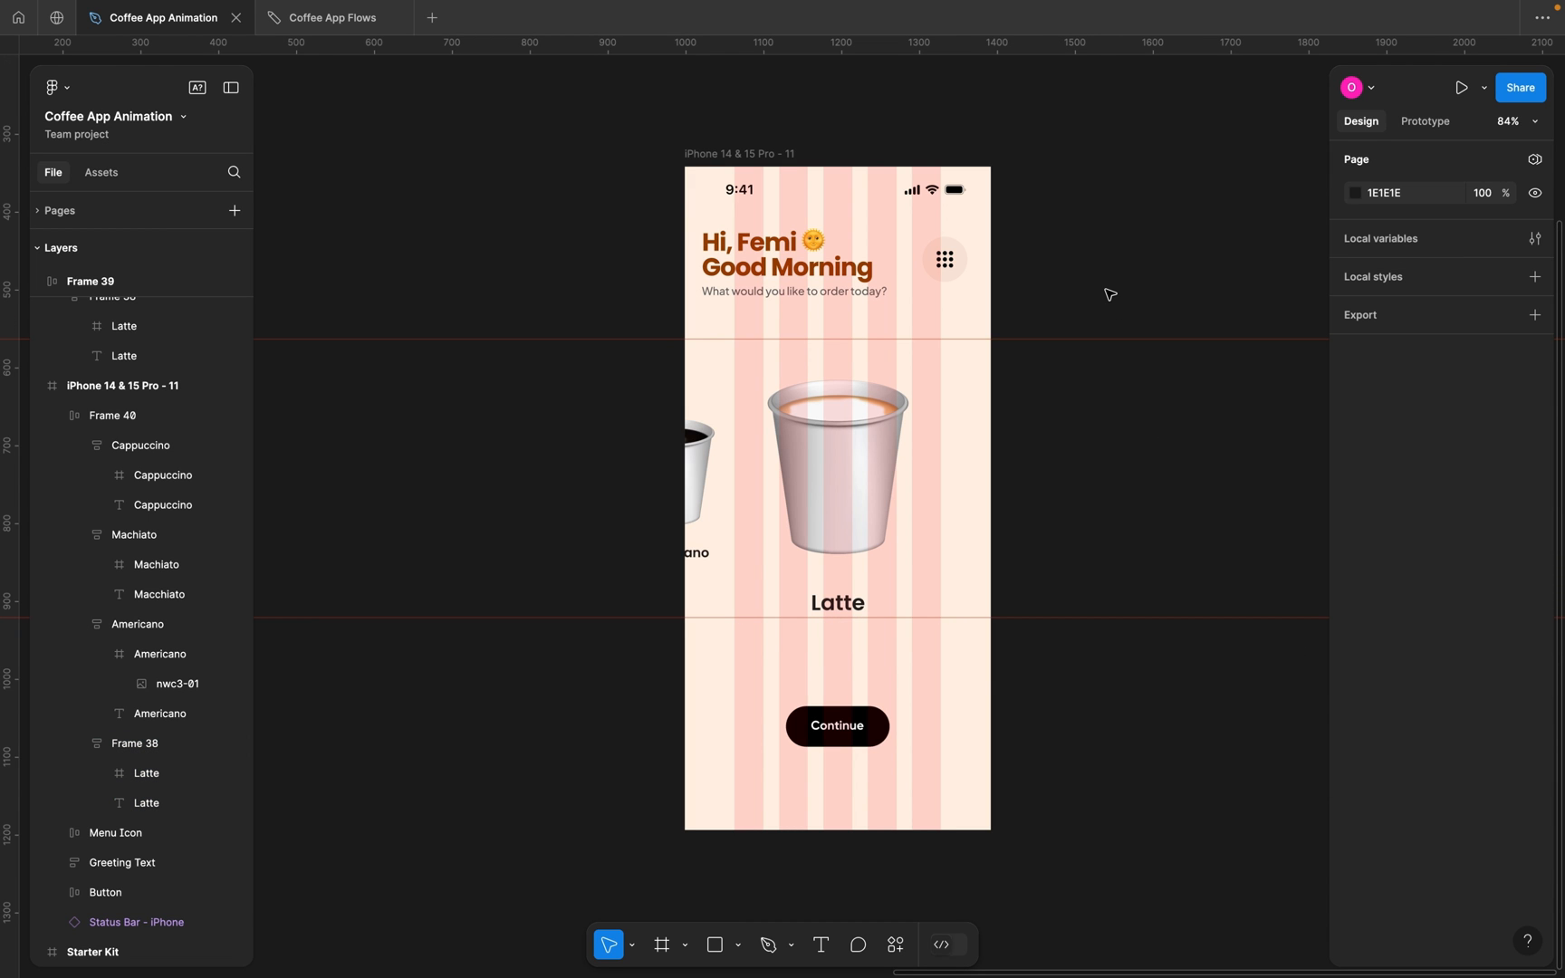
{"action": "scroll", "coordinate": [915, 429], "scroll_direction": "down", "scroll_amount": 3}
{"action": "left_click", "coordinate": [913, 433]}
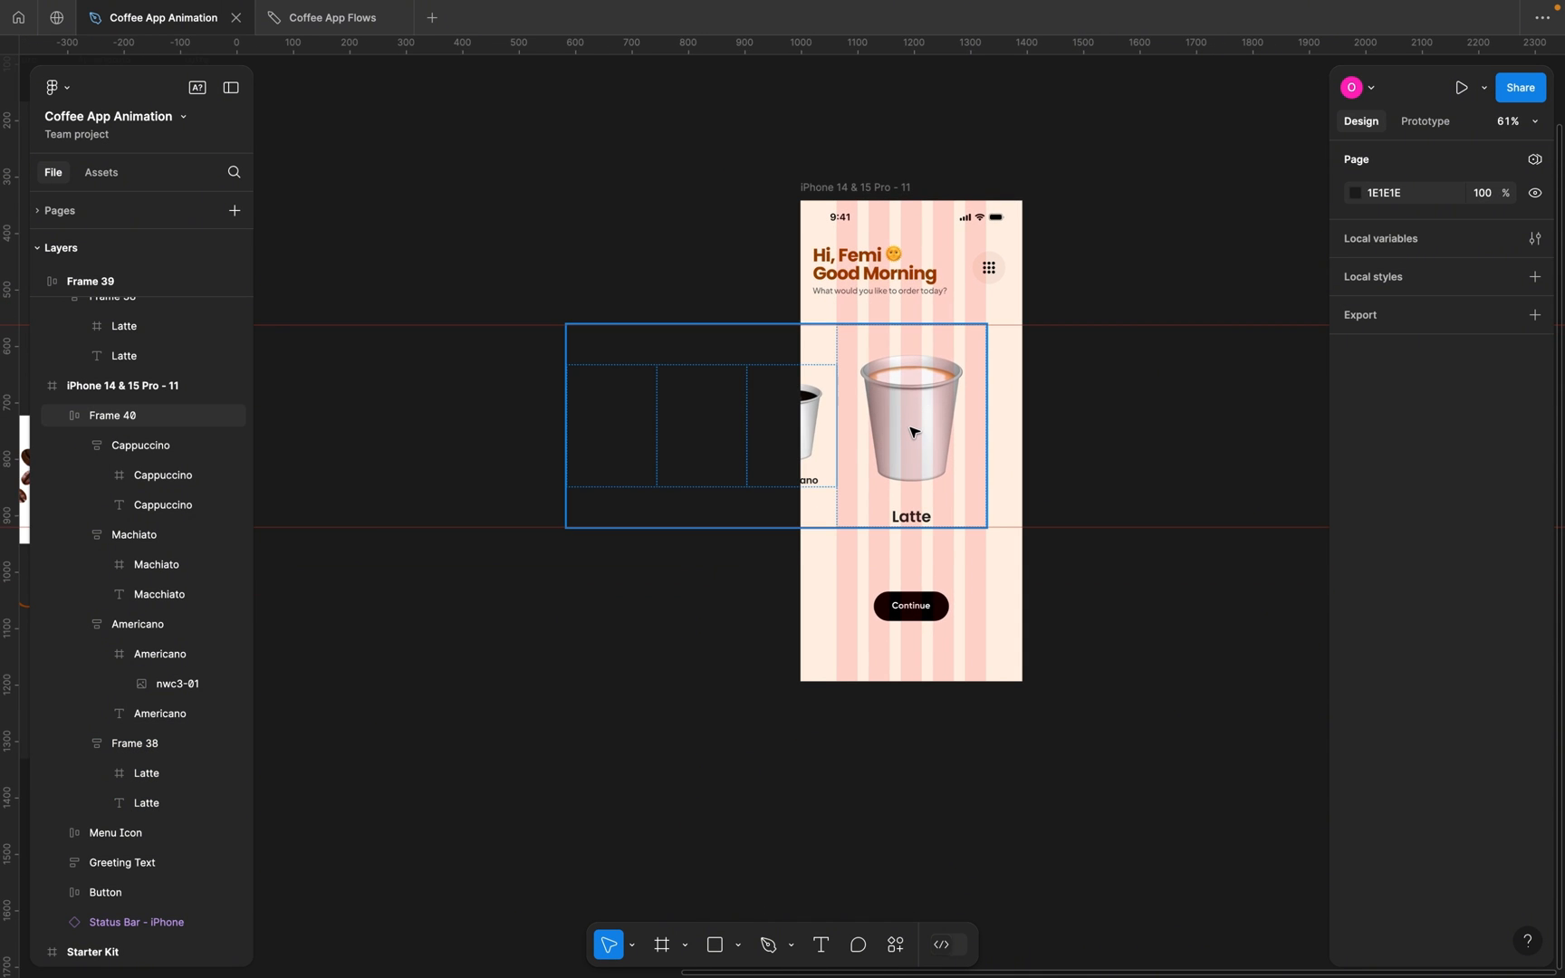
{"action": "left_click", "coordinate": [913, 433]}
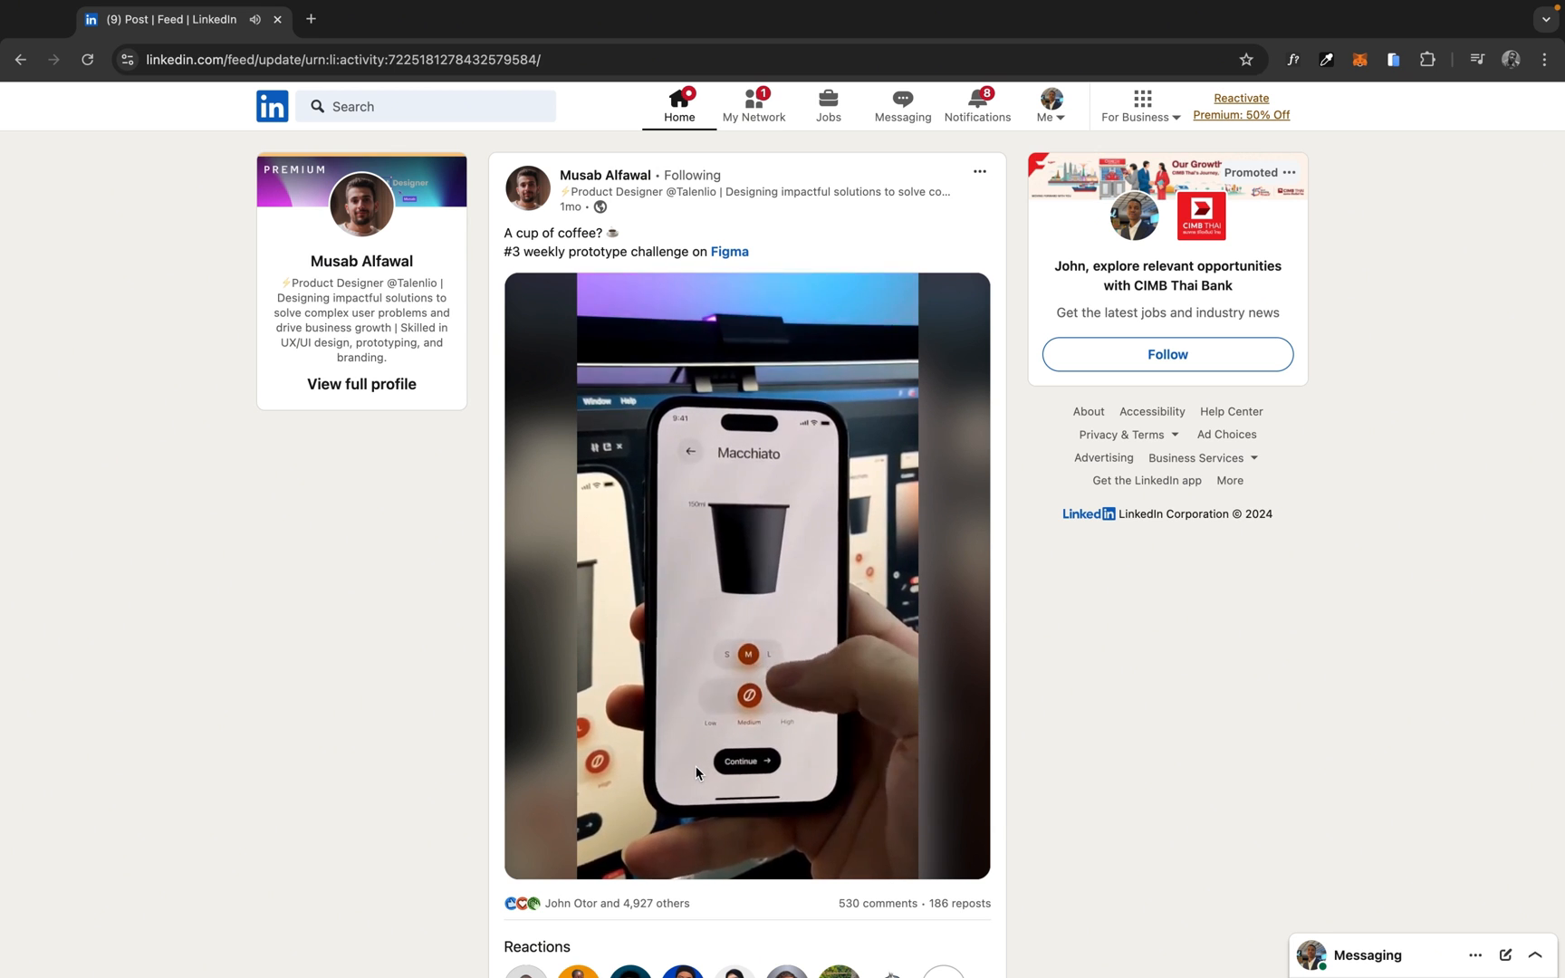
{"action": "mouse_move", "coordinate": [554, 871]}
{"action": "key", "text": "ctrl+Left"}
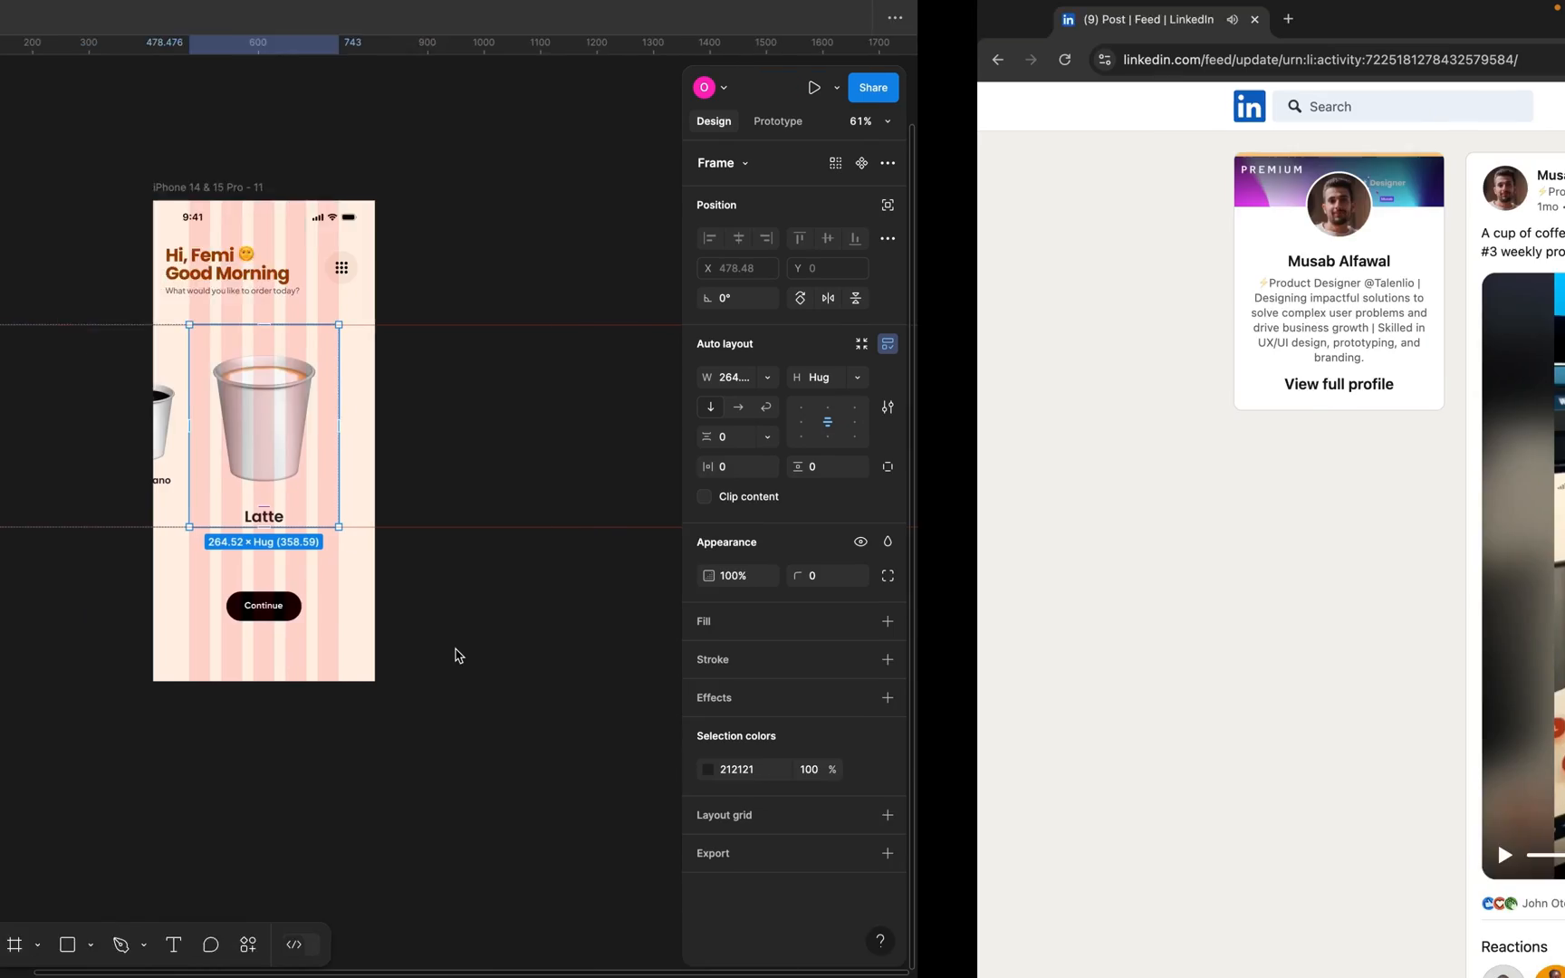
{"action": "scroll", "coordinate": [924, 415], "scroll_direction": "down", "scroll_amount": 5}
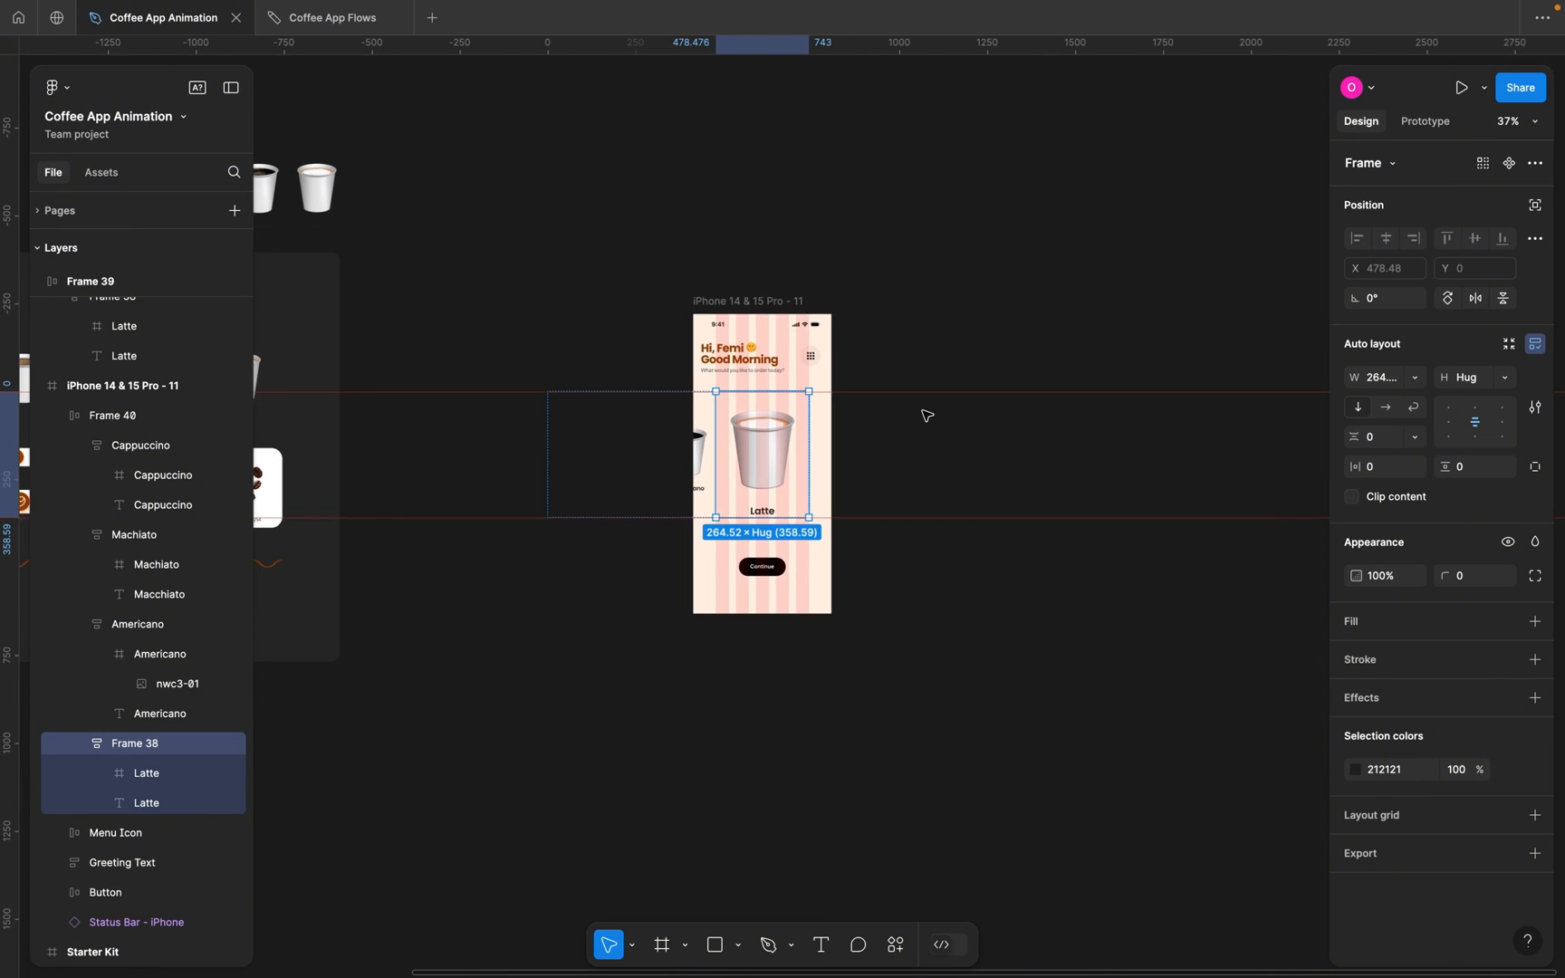
{"action": "scroll", "coordinate": [926, 415], "scroll_direction": "up", "scroll_amount": 5}
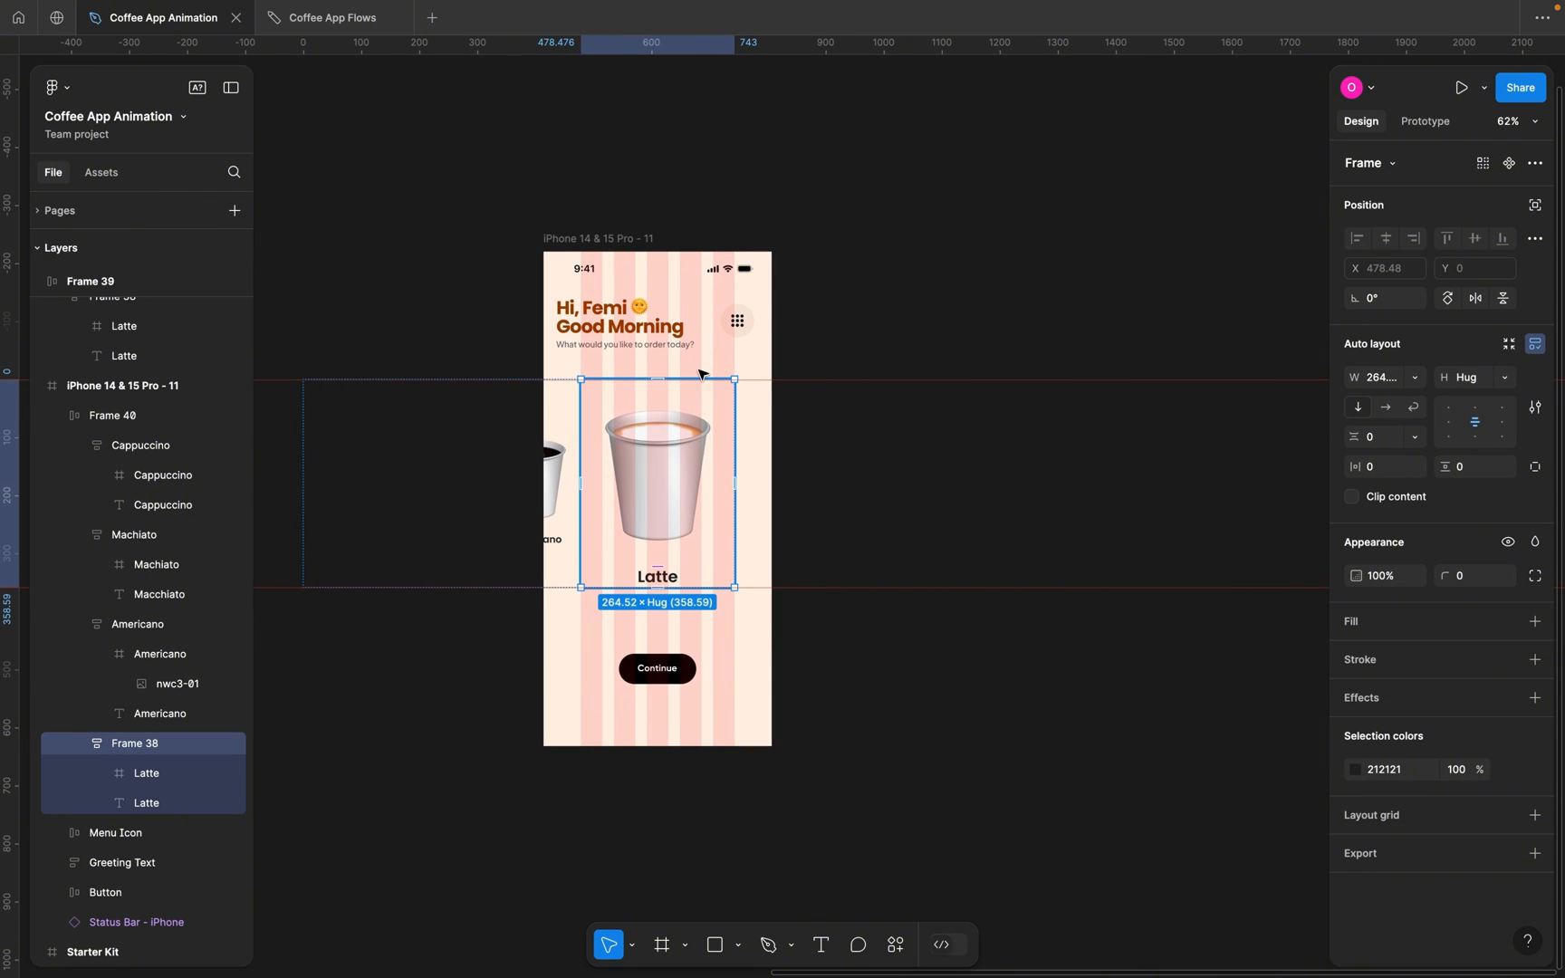
{"action": "left_click", "coordinate": [863, 220]}
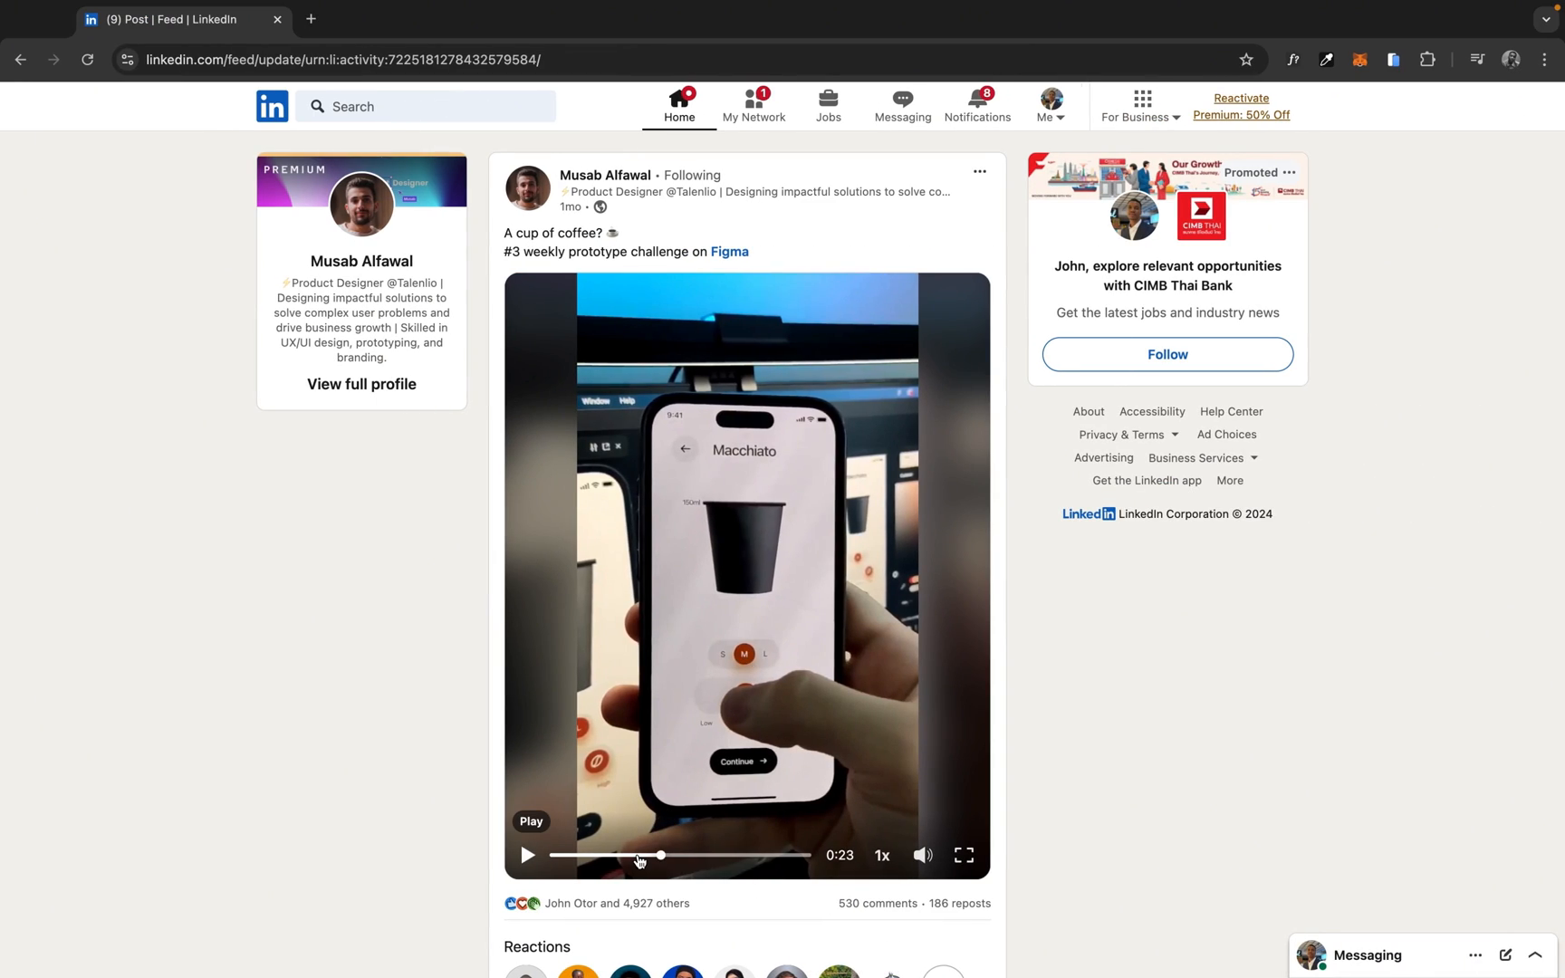
Replay the LinkedIn reference video around the change from the Macchiato home screen to its size screen, and return to Figma.
{"action": "left_click", "coordinate": [637, 855]}
{"action": "left_click", "coordinate": [626, 856]}
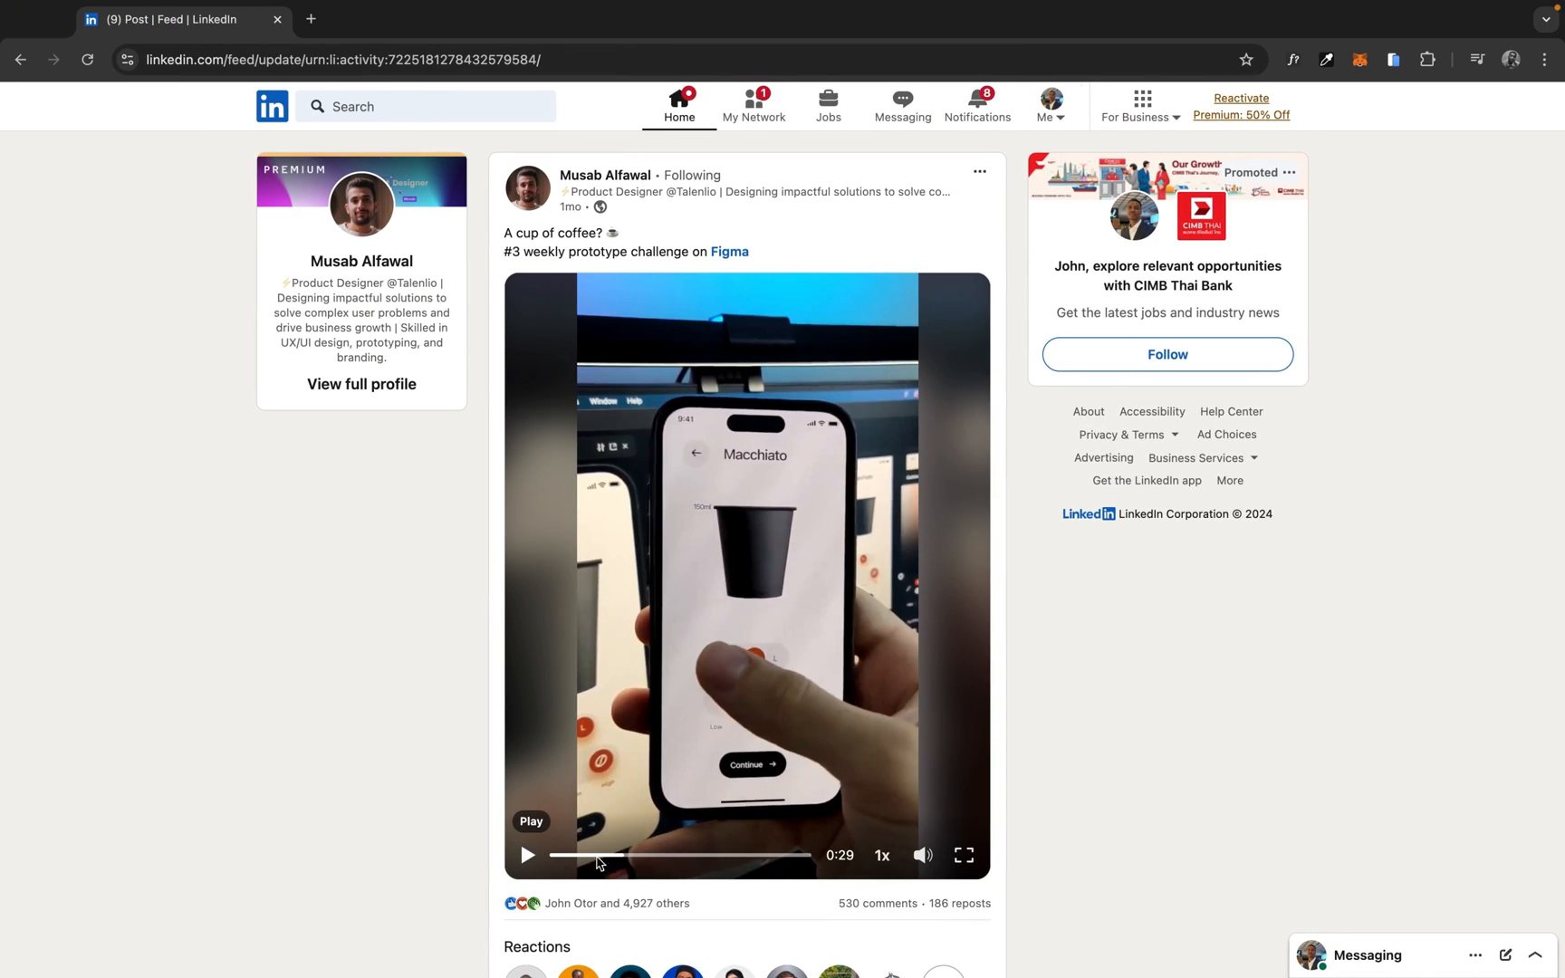
{"action": "left_click", "coordinate": [608, 855]}
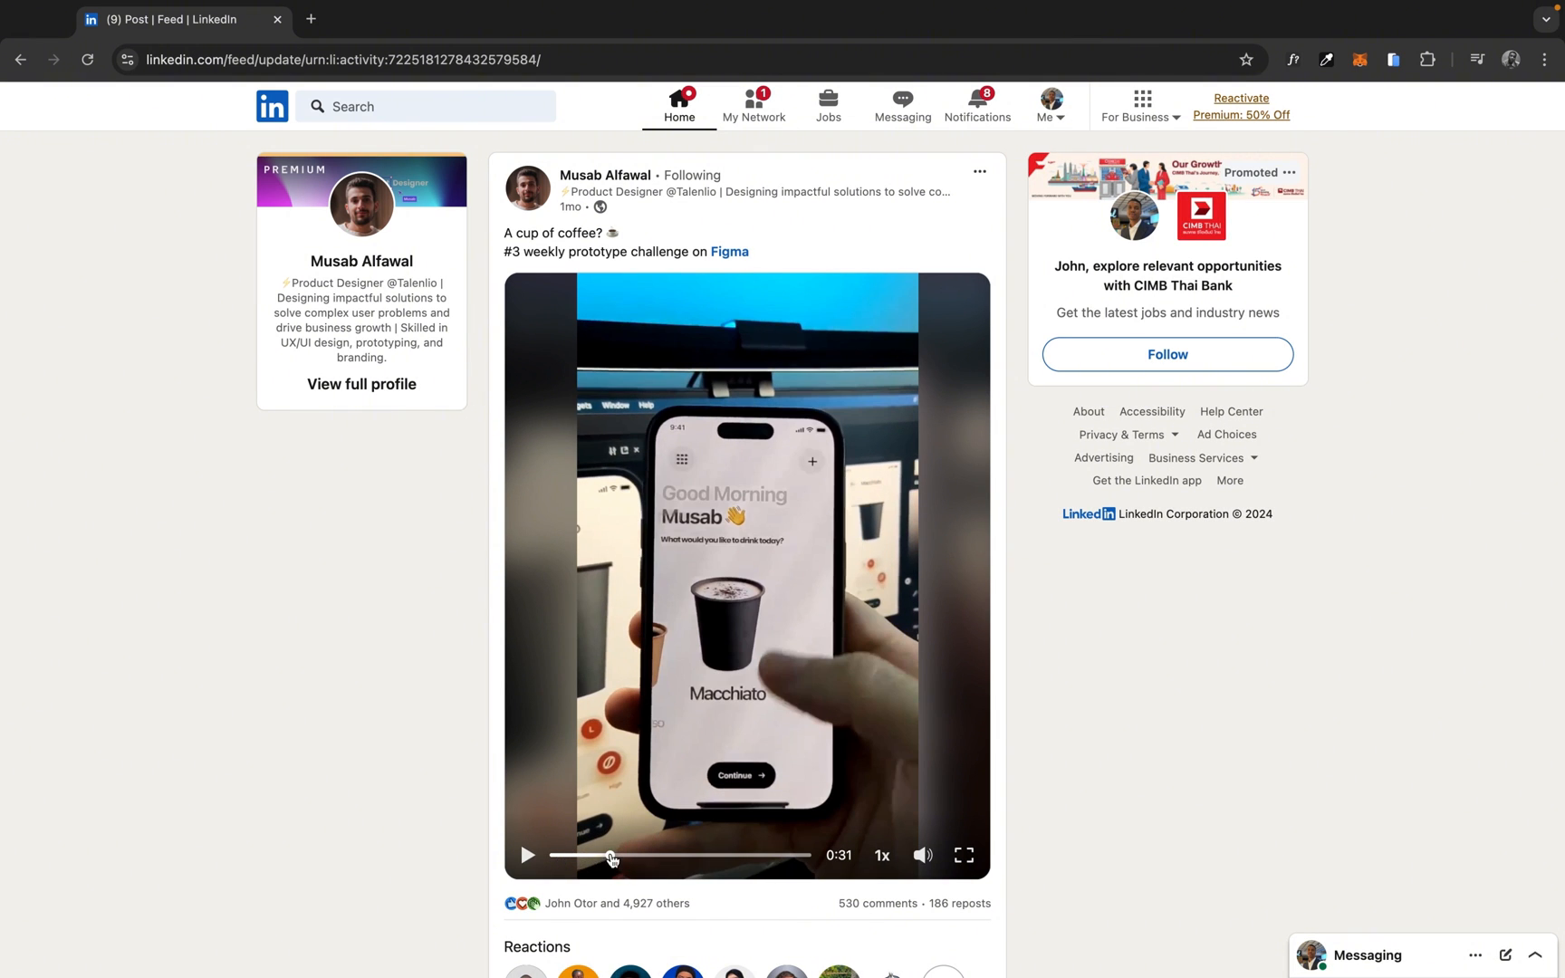
{"action": "left_click", "coordinate": [526, 855]}
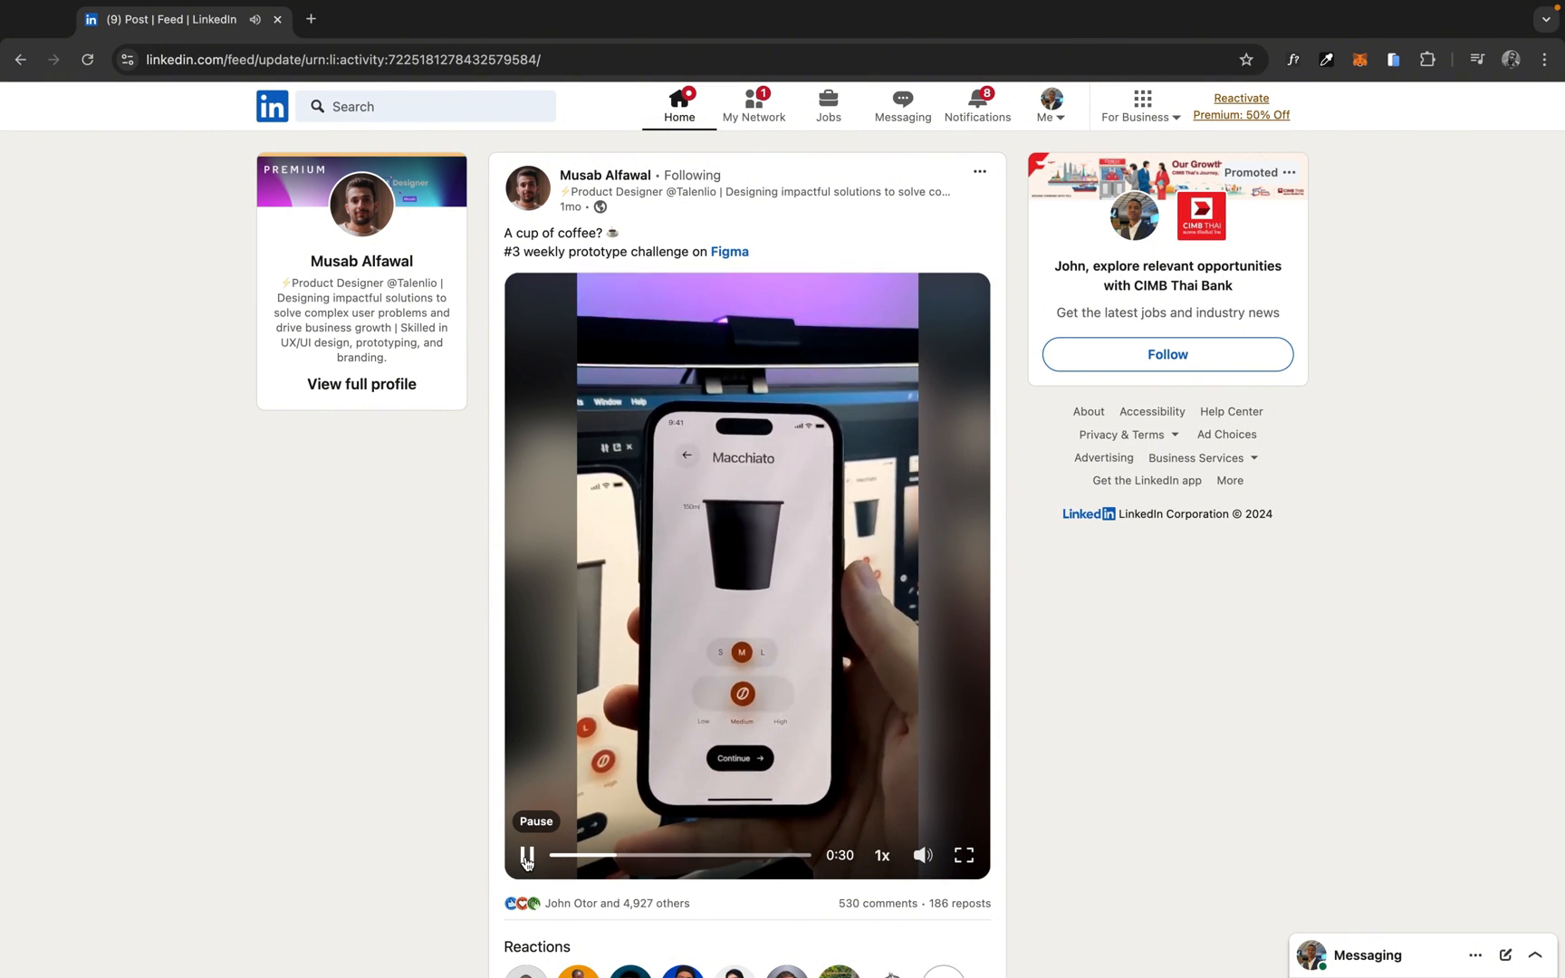
{"action": "left_click", "coordinate": [526, 855]}
{"action": "key", "text": "ctrl+Left"}
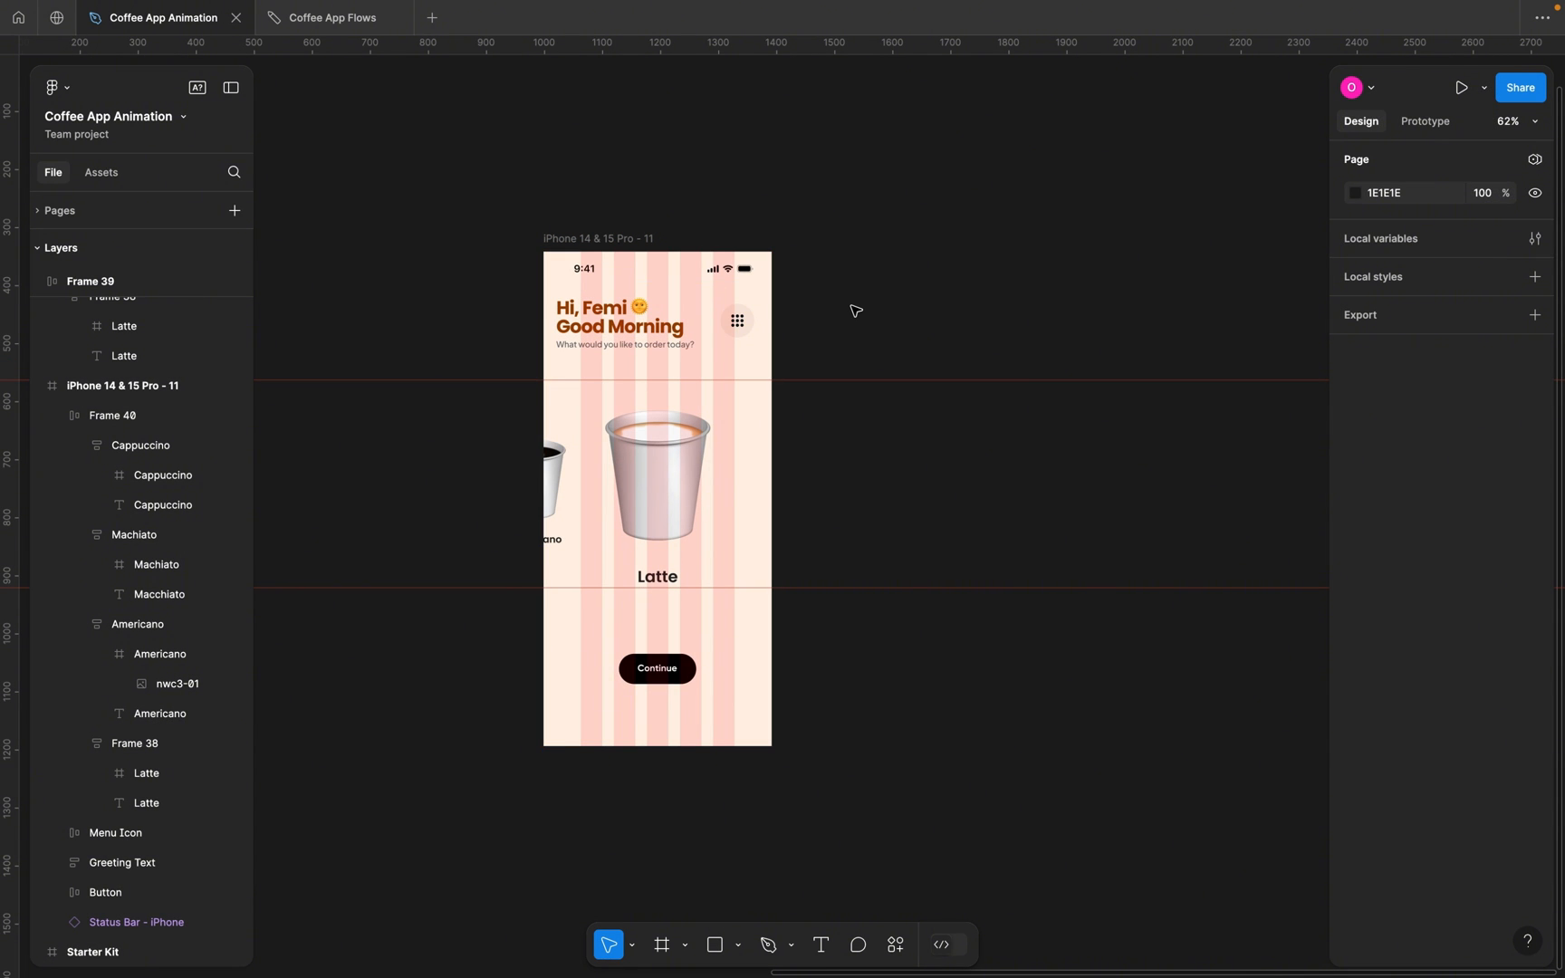
Add a new iPhone 14 & 15 Pro frame beside the home screen at X 1785, Y 342, top-aligned with it.
{"action": "left_click", "coordinate": [663, 945]}
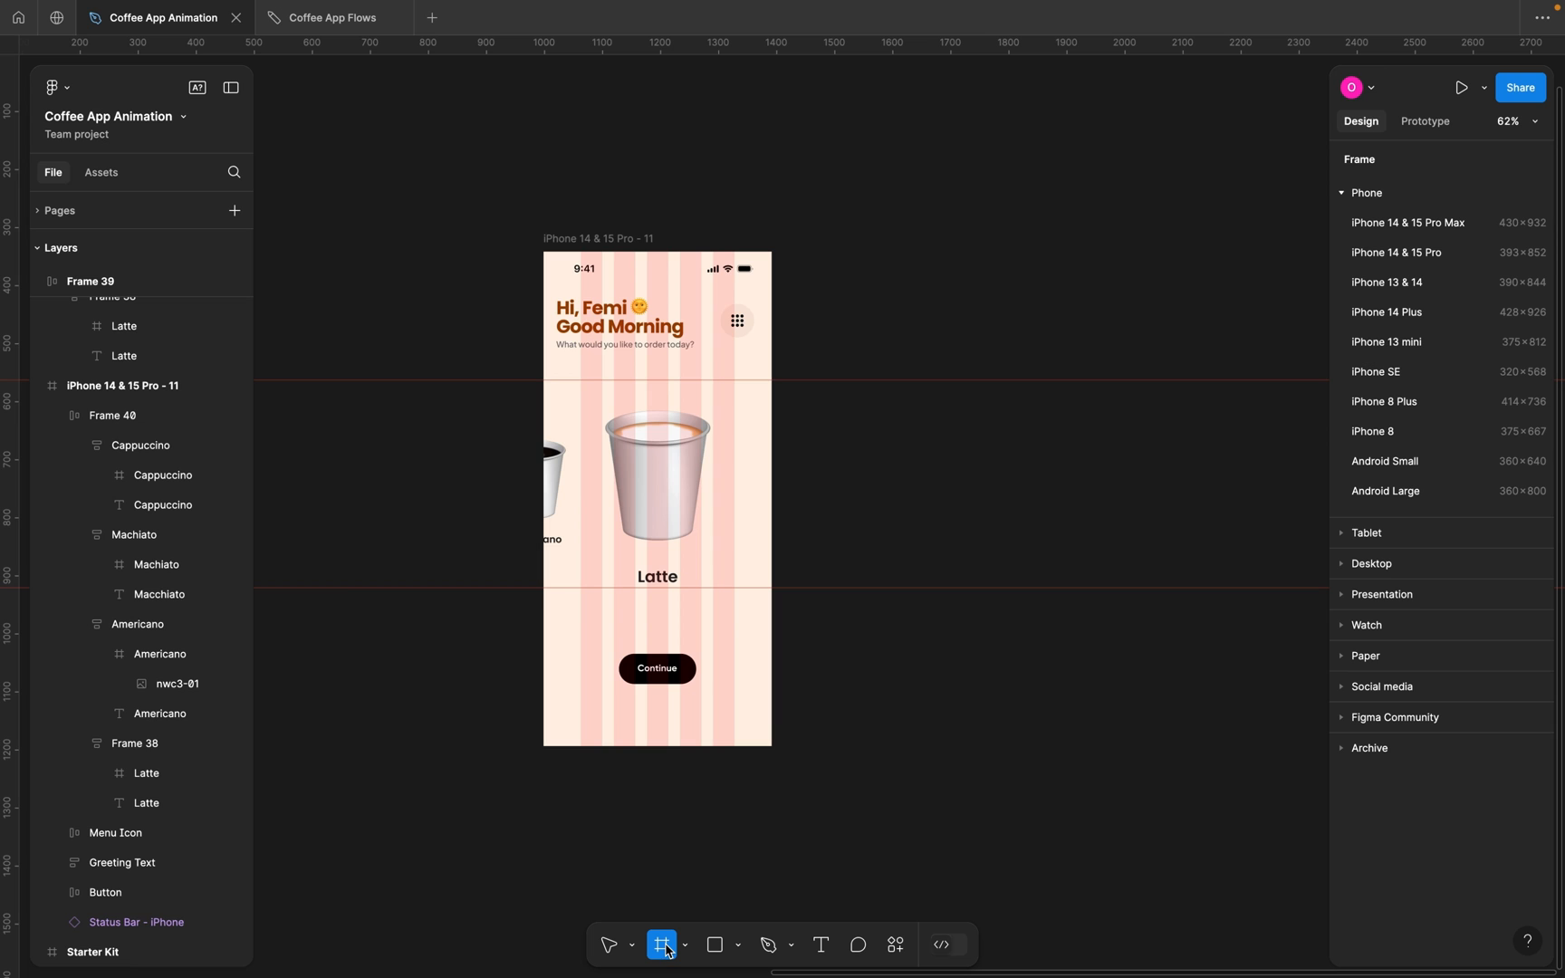
{"action": "left_click", "coordinate": [1435, 248]}
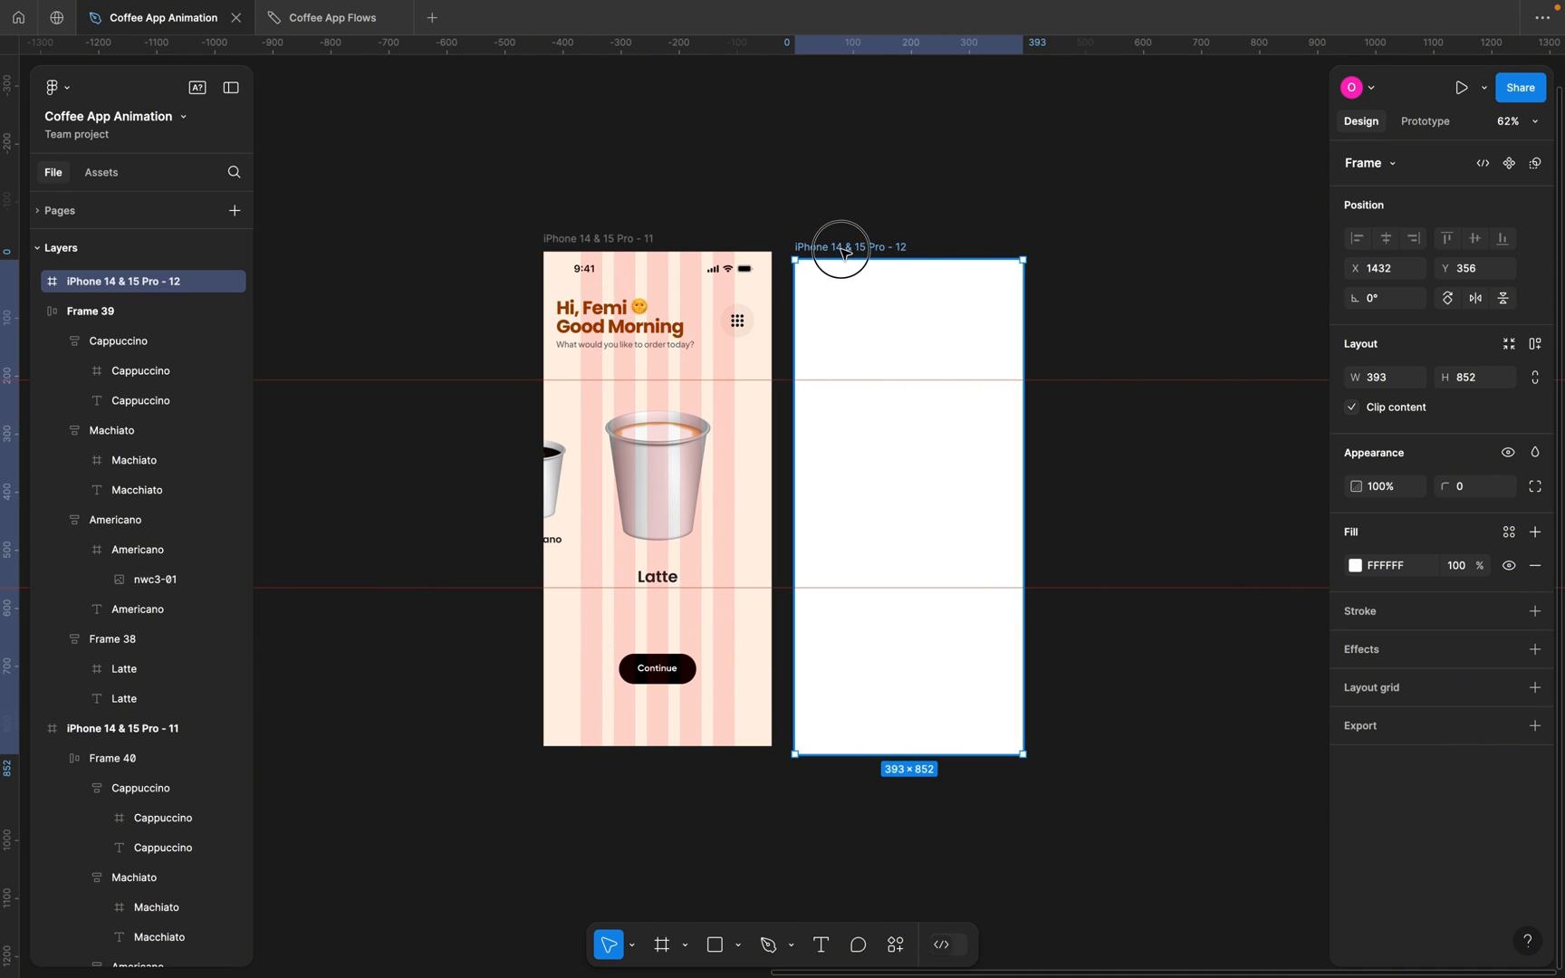
{"action": "left_click_drag", "start_coordinate": [839, 244], "coordinate": [1057, 244]}
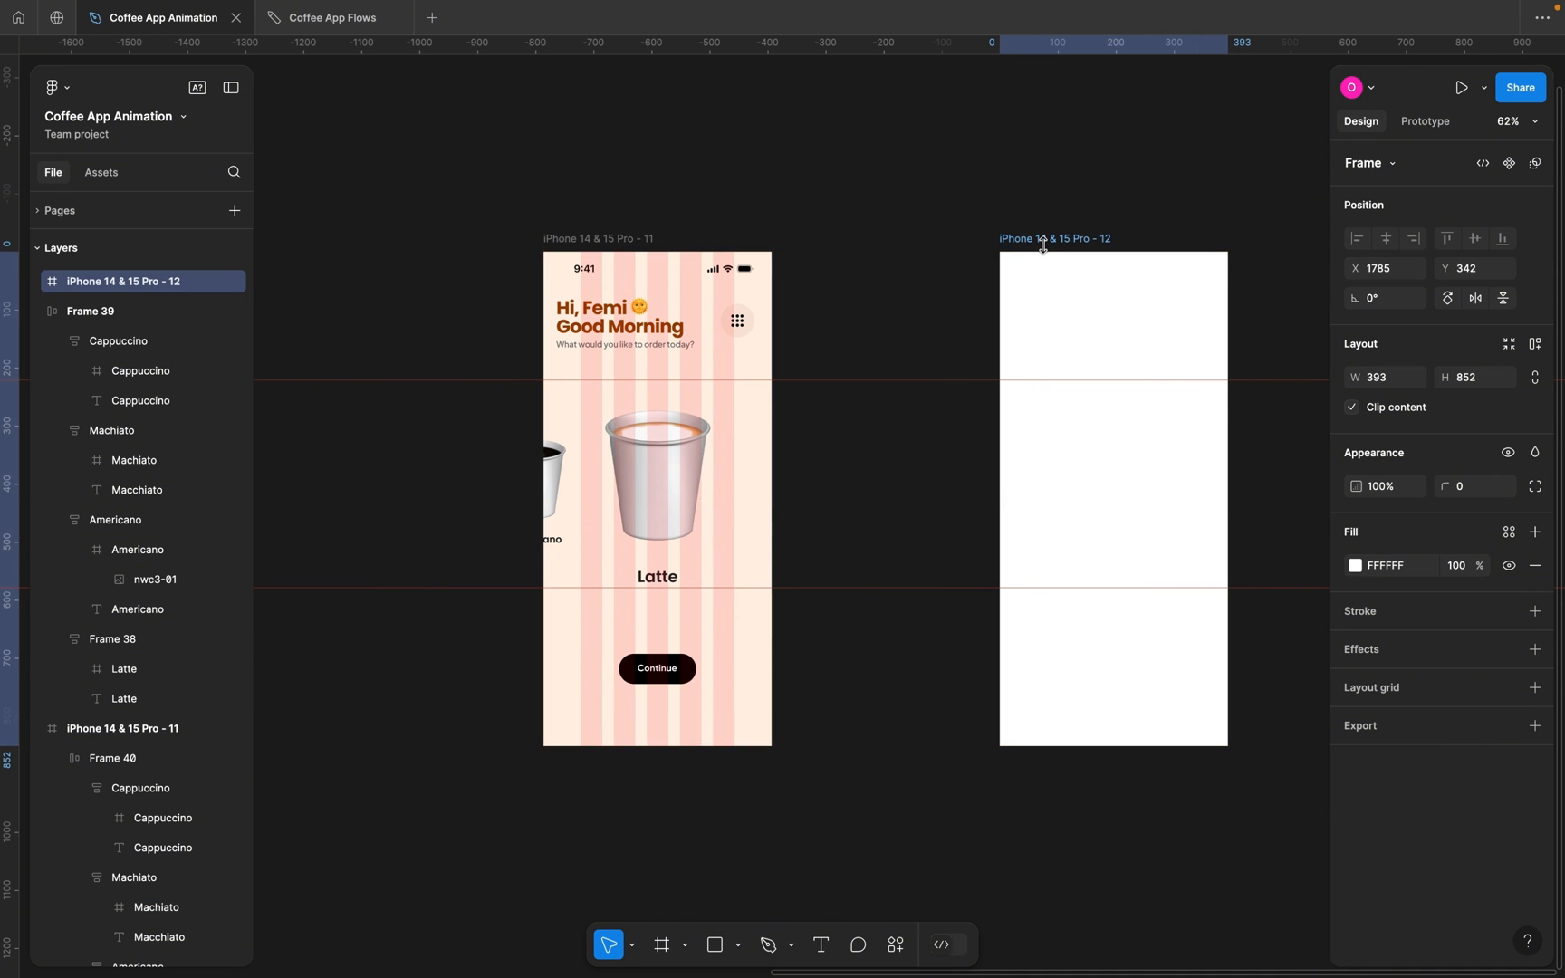
Copy the home screen's fill colour FFF1E5 to the new empty phone frame.
{"action": "left_click", "coordinate": [595, 241]}
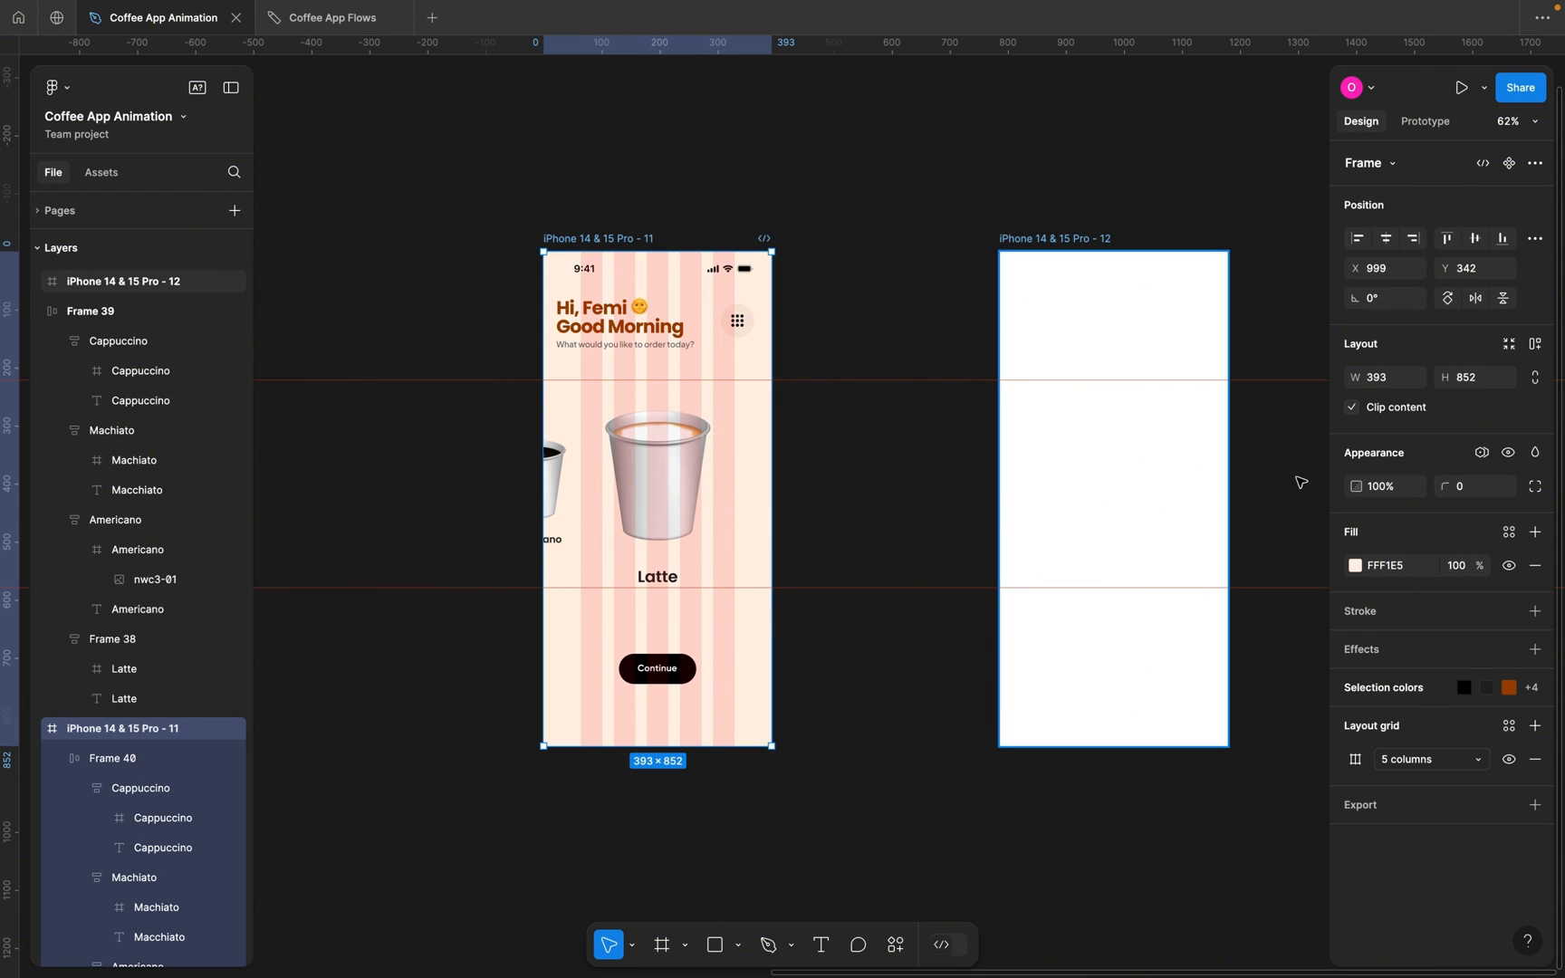
{"action": "left_click", "coordinate": [1398, 568]}
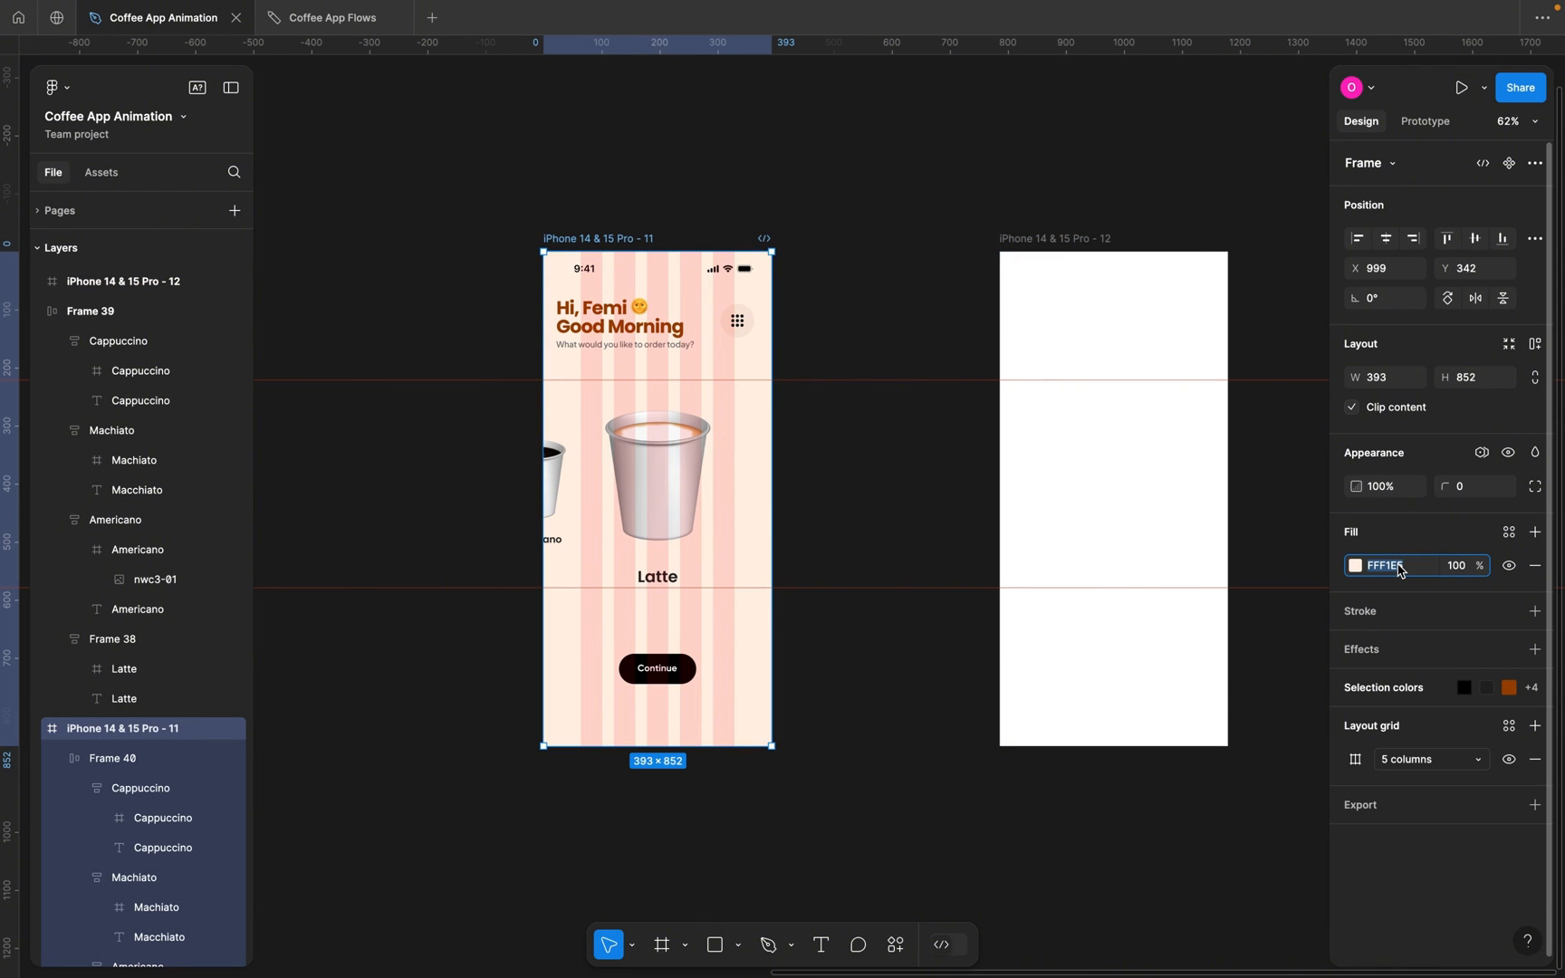
{"action": "left_click", "coordinate": [1088, 248]}
{"action": "left_click", "coordinate": [1400, 570]}
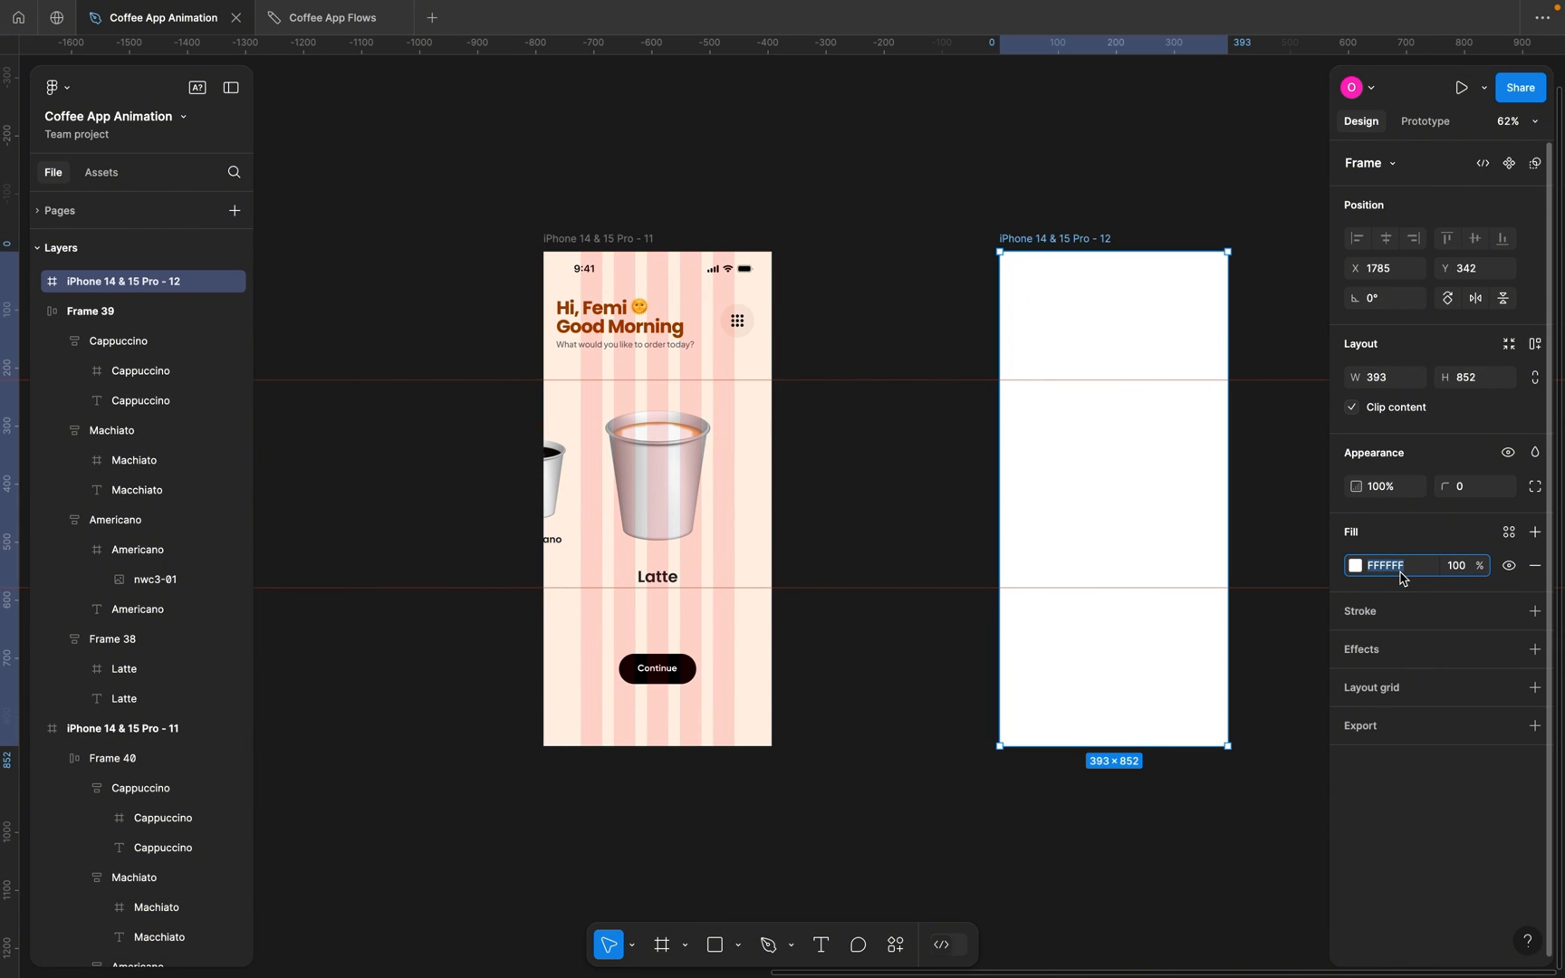
{"action": "key", "text": "Return"}
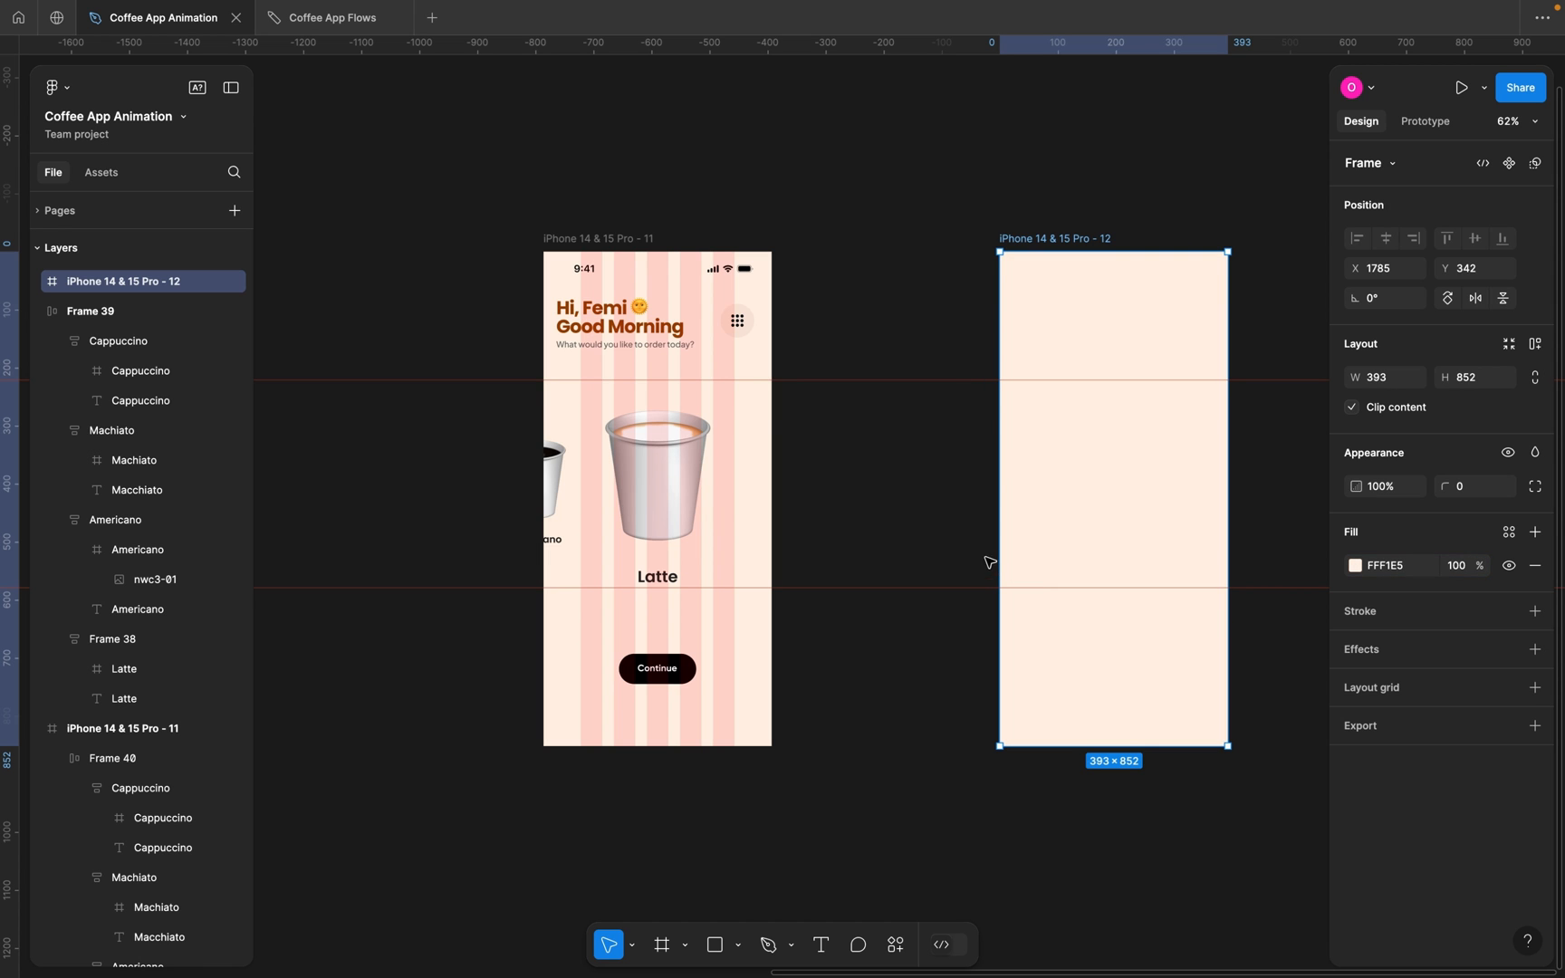
Copy the iPhone status bar from the home screen into the new phone frame.
{"action": "left_click", "coordinate": [664, 274]}
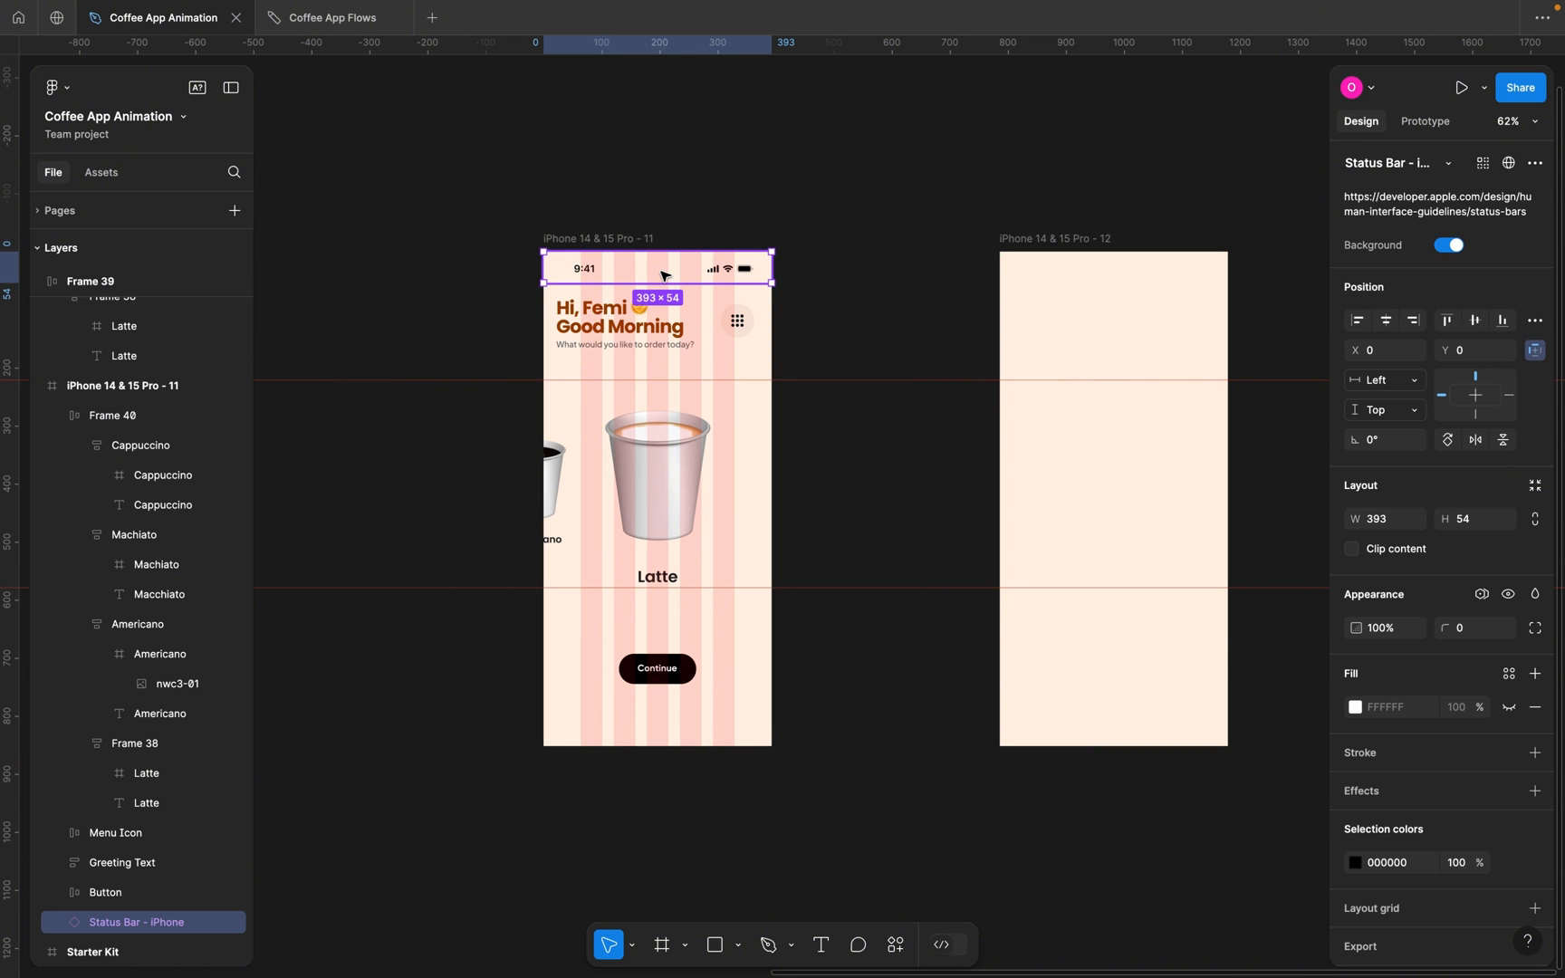
{"action": "key", "text": "ctrl+c"}
{"action": "left_click", "coordinate": [1051, 241]}
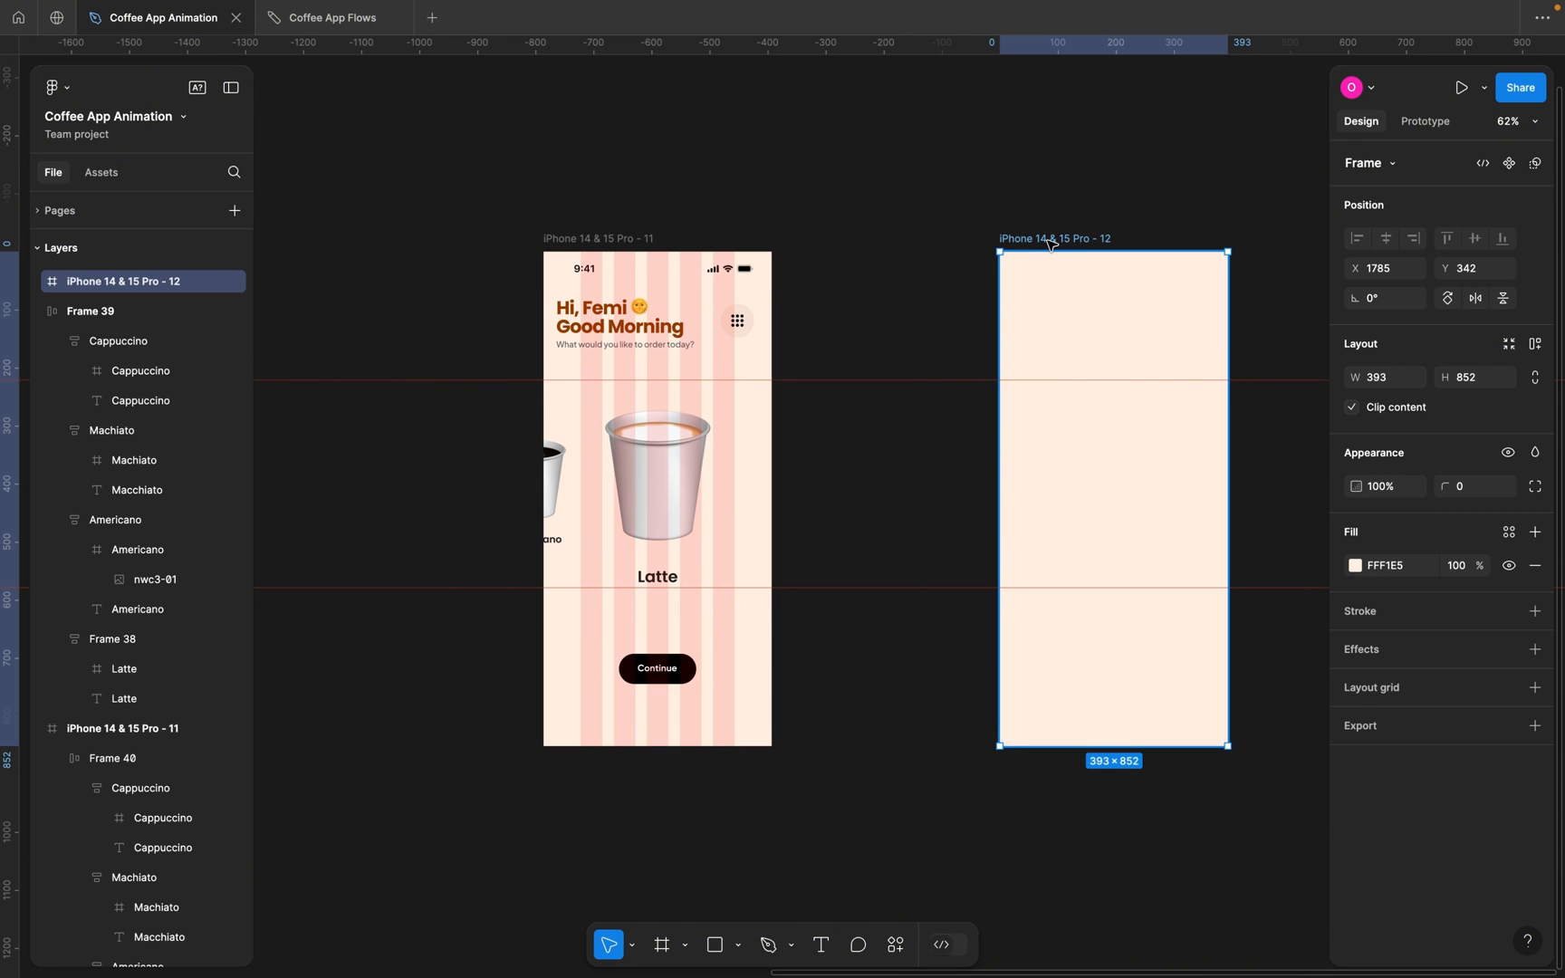
{"action": "key", "text": "ctrl+v"}
{"action": "left_click", "coordinate": [939, 248]}
Copy the back arrow and the Title text from the starter kit into the new phone frame.
{"action": "scroll", "coordinate": [940, 252], "scroll_direction": "down", "scroll_amount": 3}
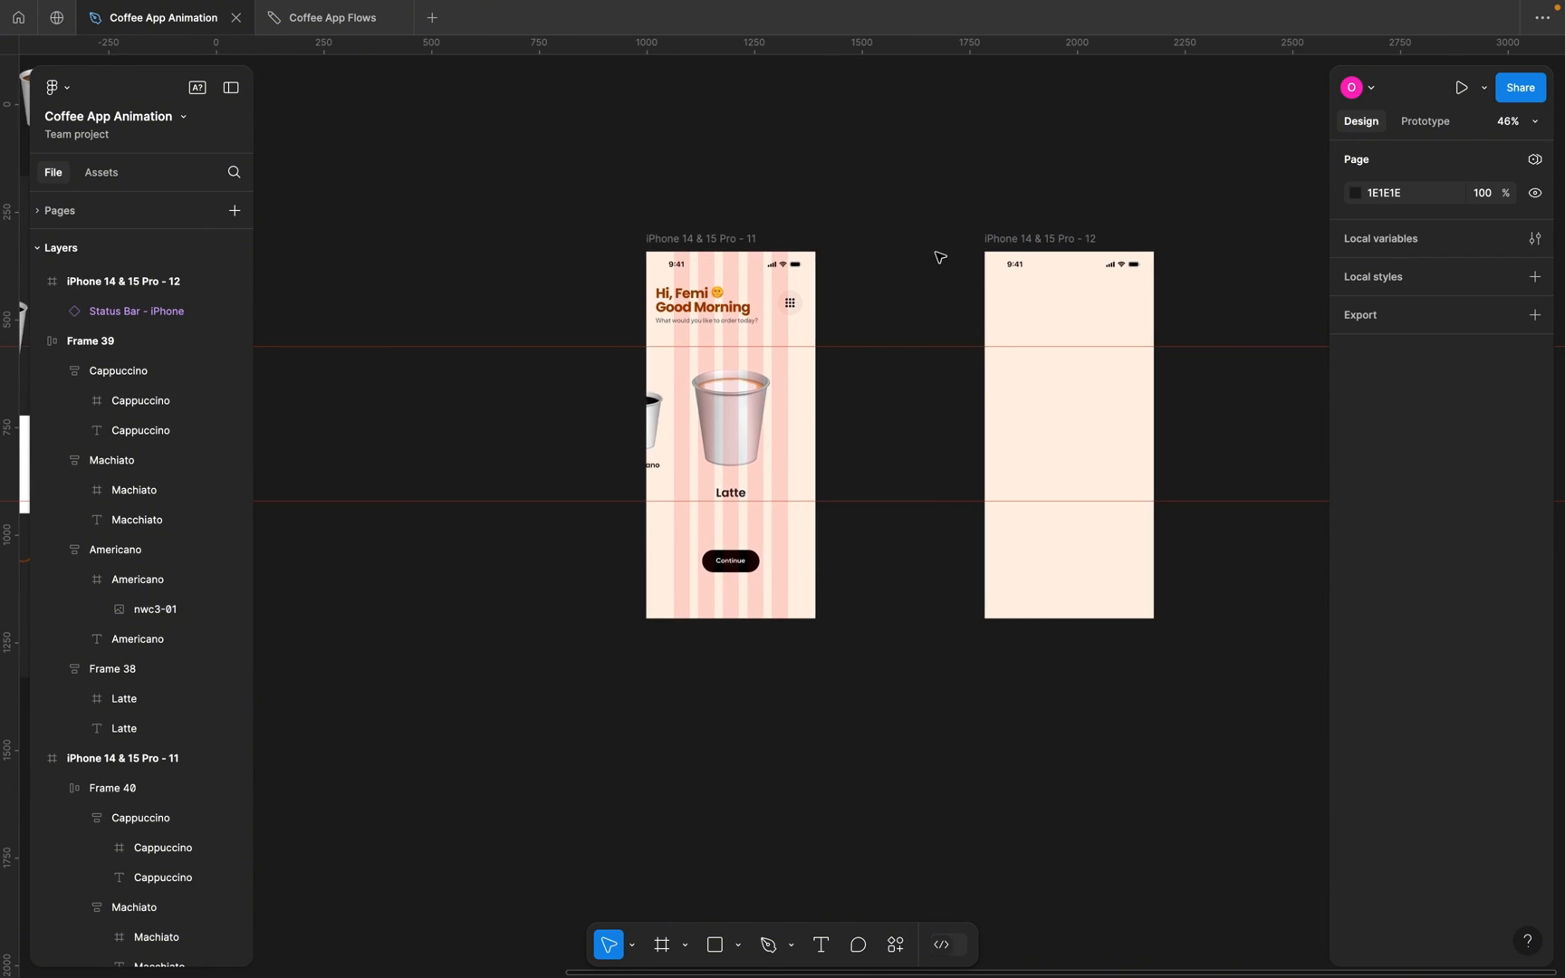
{"action": "scroll", "coordinate": [939, 256], "scroll_direction": "left", "scroll_amount": 8}
{"action": "scroll", "coordinate": [939, 257], "scroll_direction": "left", "scroll_amount": 7}
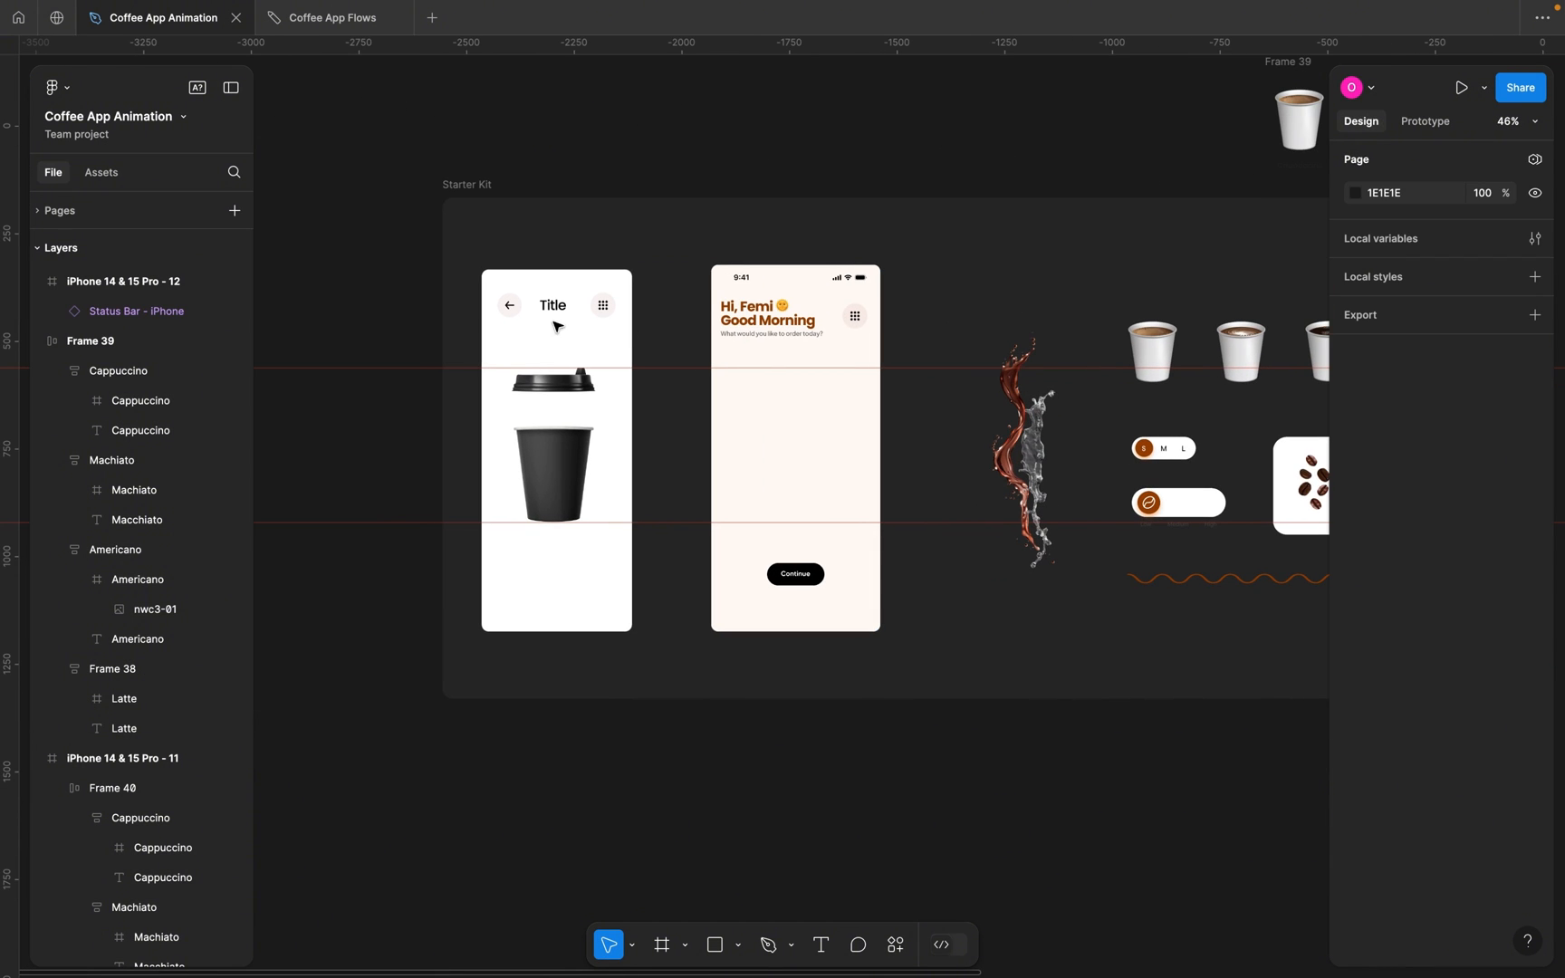
{"action": "left_click", "coordinate": [512, 311]}
{"action": "left_click", "coordinate": [511, 310]}
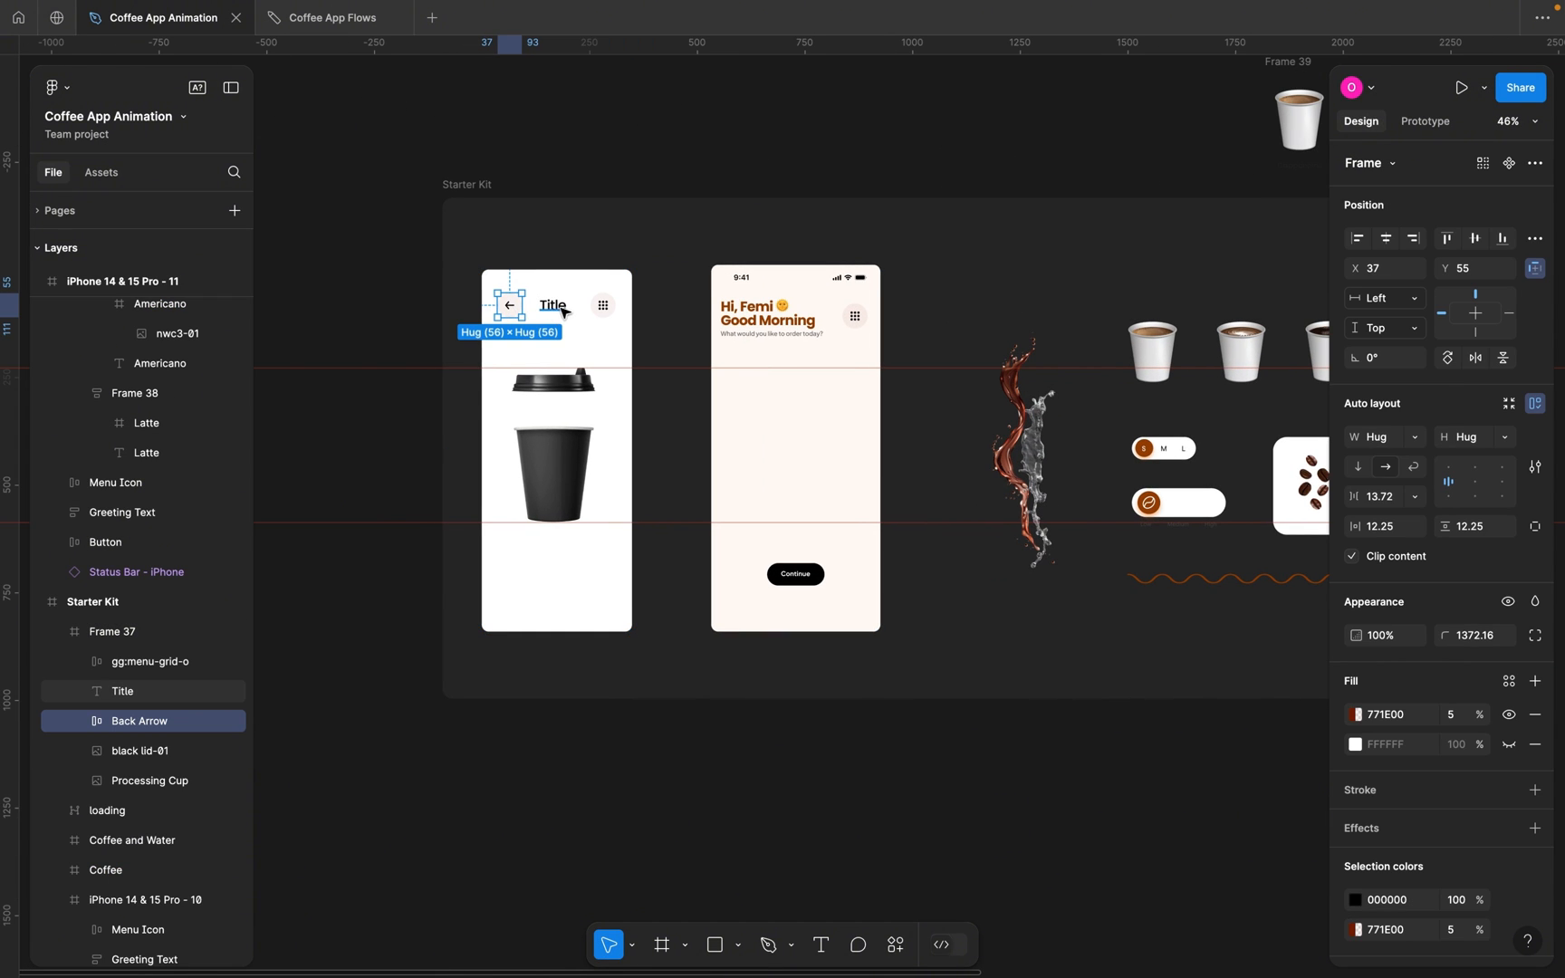
{"action": "left_click", "coordinate": [559, 312], "text": "shift"}
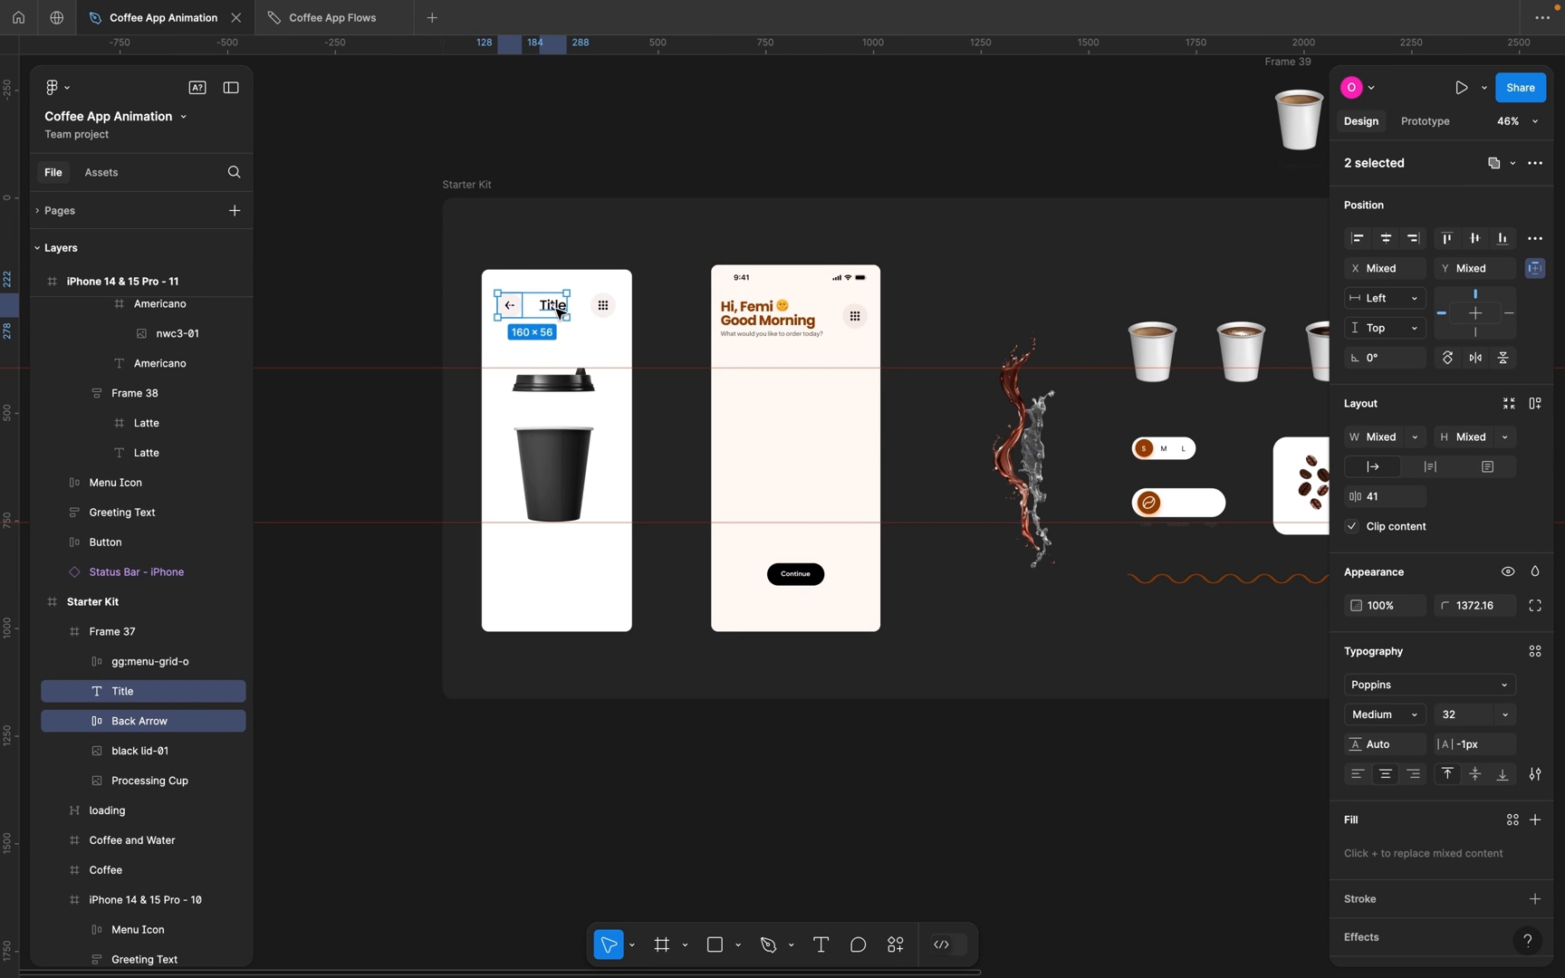
{"action": "scroll", "coordinate": [559, 311], "scroll_direction": "right", "scroll_amount": 20}
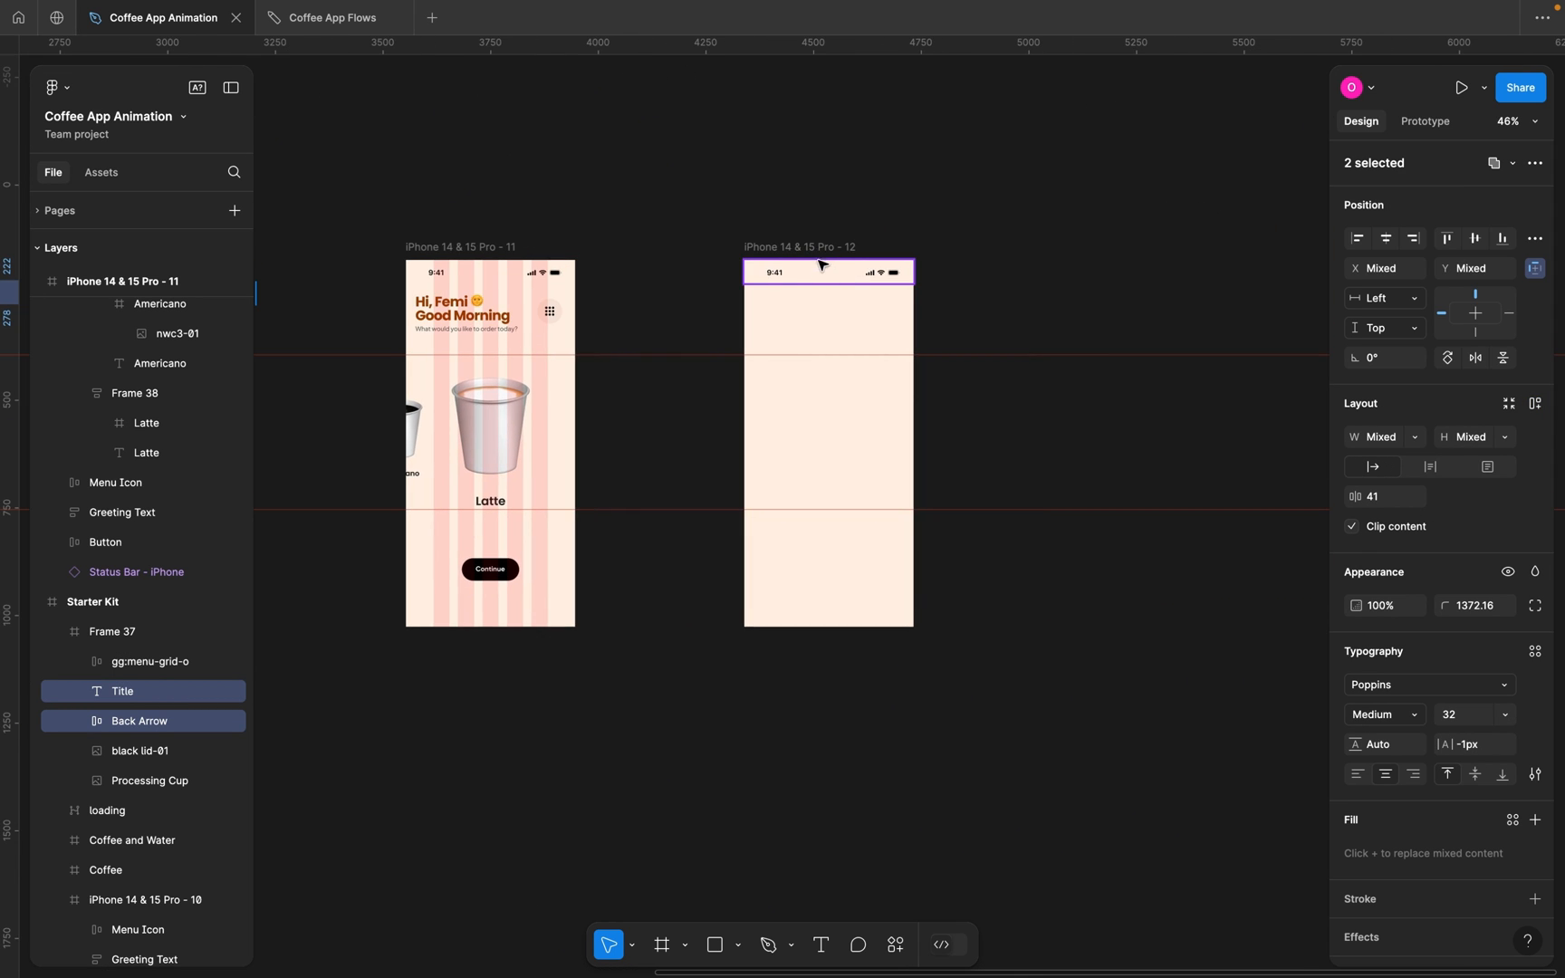
{"action": "left_click", "coordinate": [799, 247]}
{"action": "key", "text": "ctrl+v"}
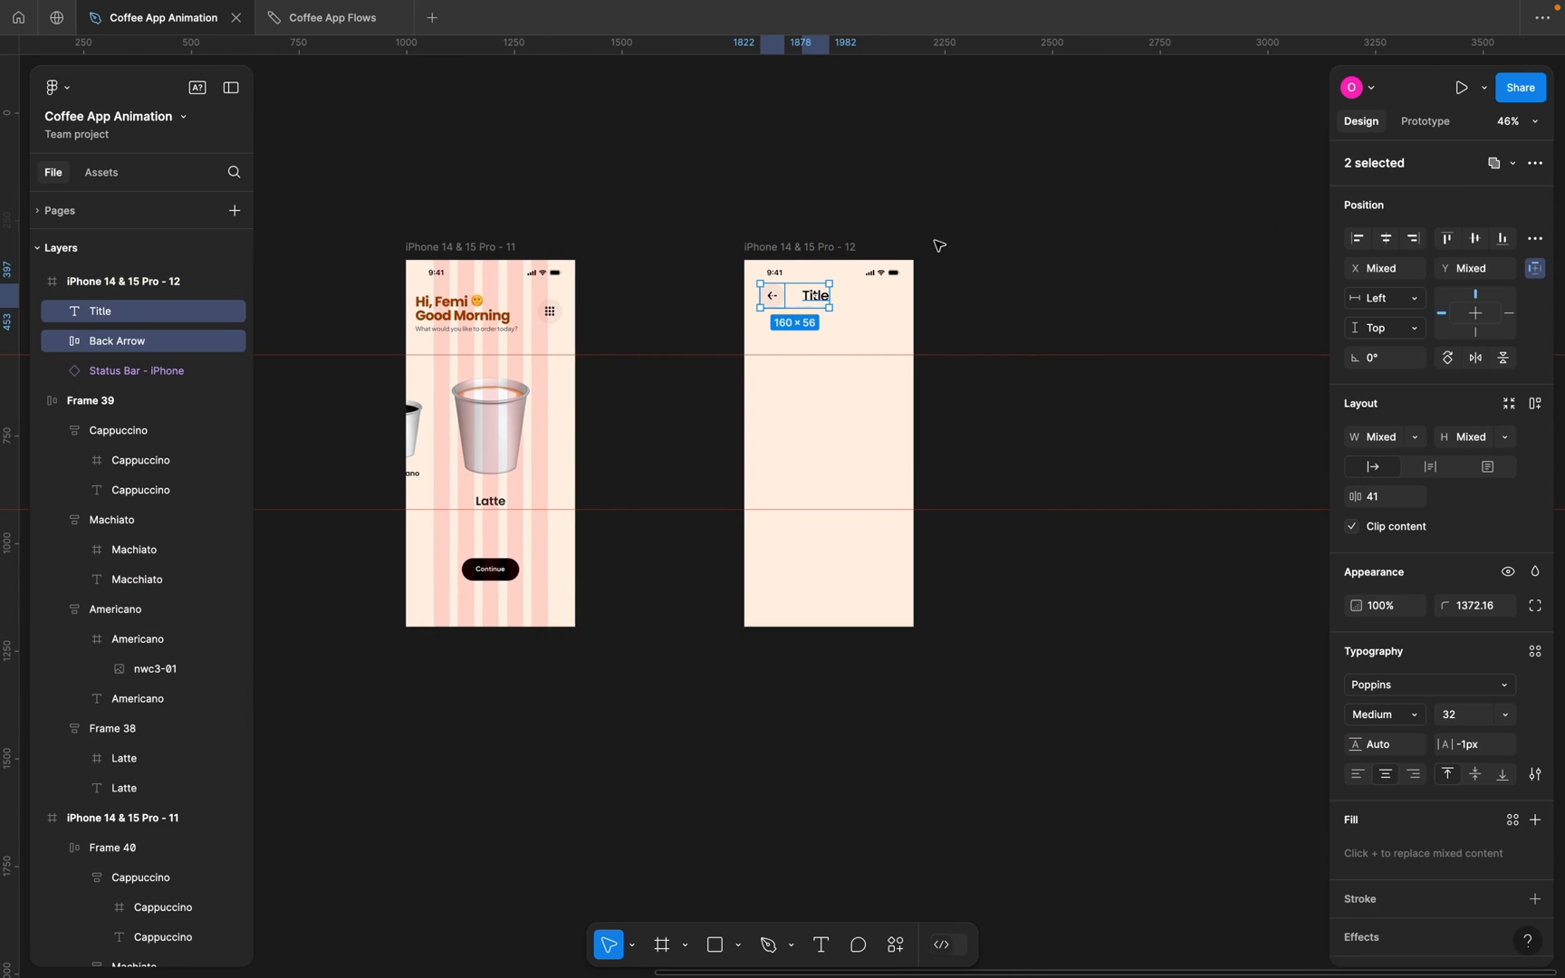
Place the Title at X 165, Y 67 and the back arrow at X 33, Y 63, vertically centred with each other.
{"action": "scroll", "coordinate": [842, 266], "scroll_direction": "up", "scroll_amount": 5}
{"action": "left_click", "coordinate": [806, 323]}
{"action": "mouse_move", "coordinate": [801, 323]}
{"action": "left_mouse_down"}
{"action": "mouse_move", "coordinate": [836, 333]}
{"action": "mouse_move", "coordinate": [821, 327]}
{"action": "left_mouse_up"}
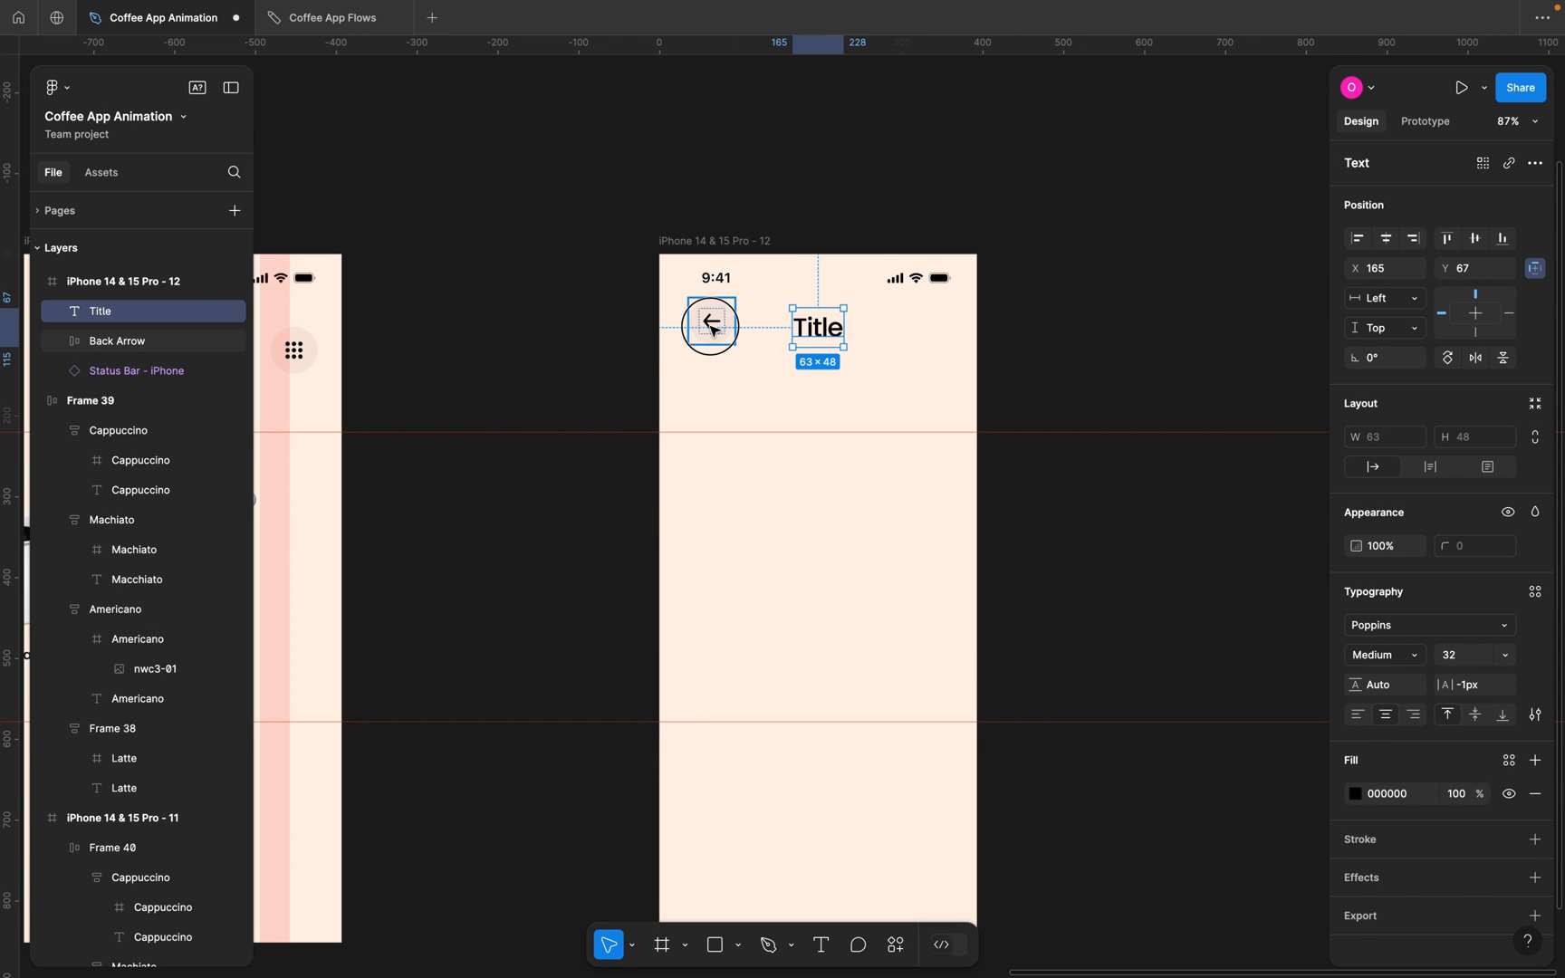
{"action": "left_click", "coordinate": [711, 326]}
{"action": "left_click_drag", "start_coordinate": [716, 326], "coordinate": [713, 332]}
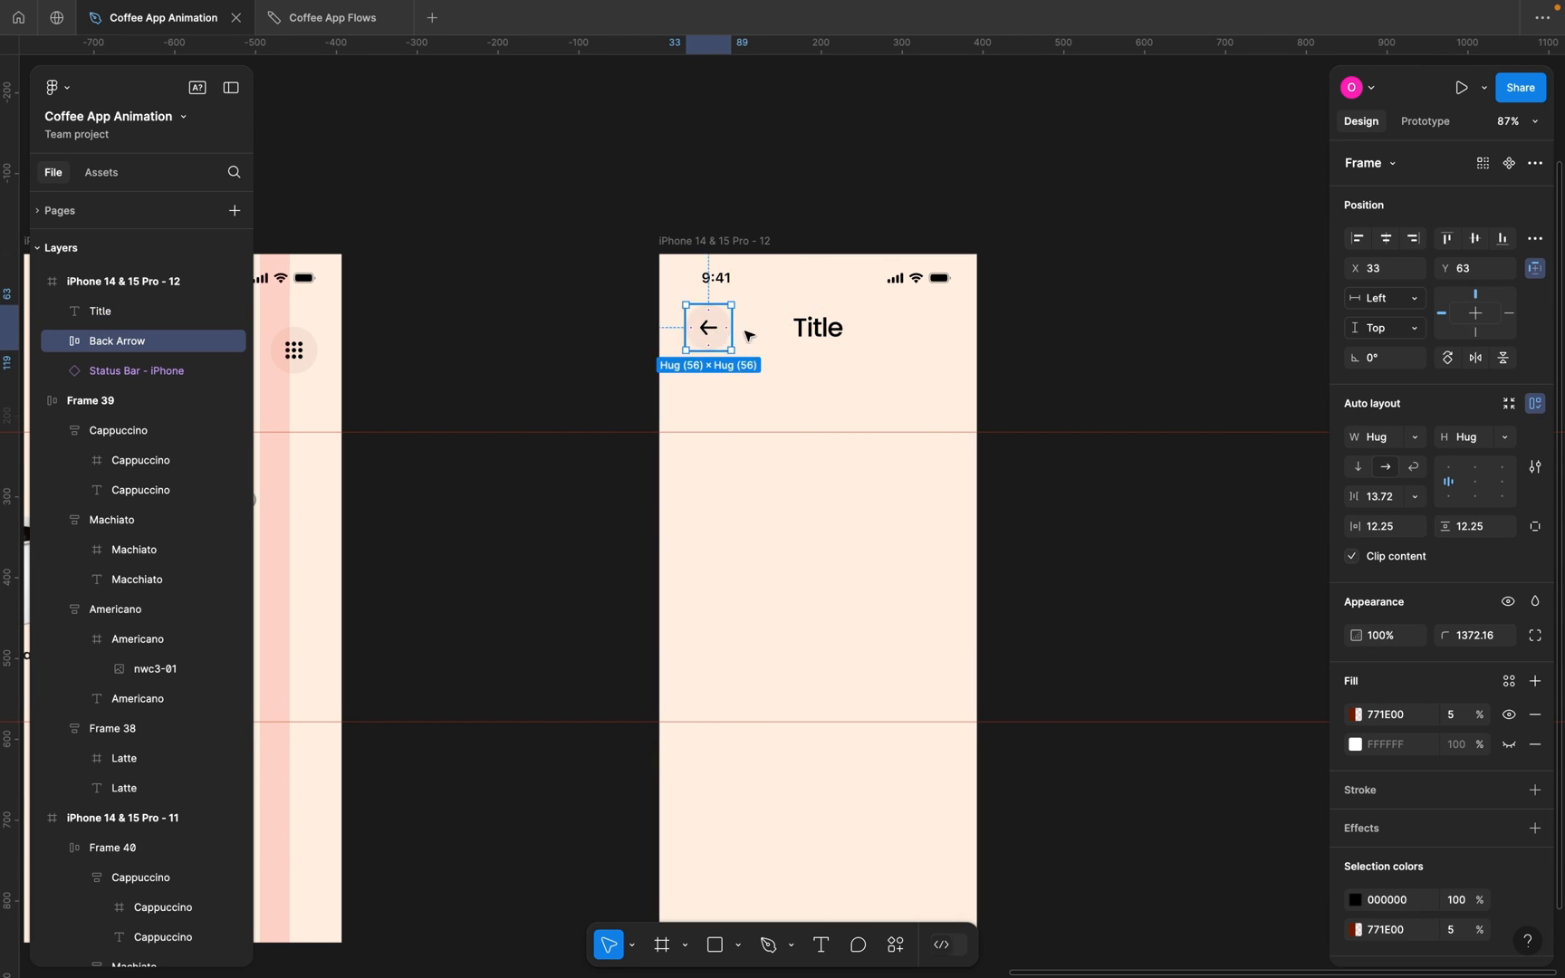
{"action": "left_click", "coordinate": [817, 328], "text": "shift"}
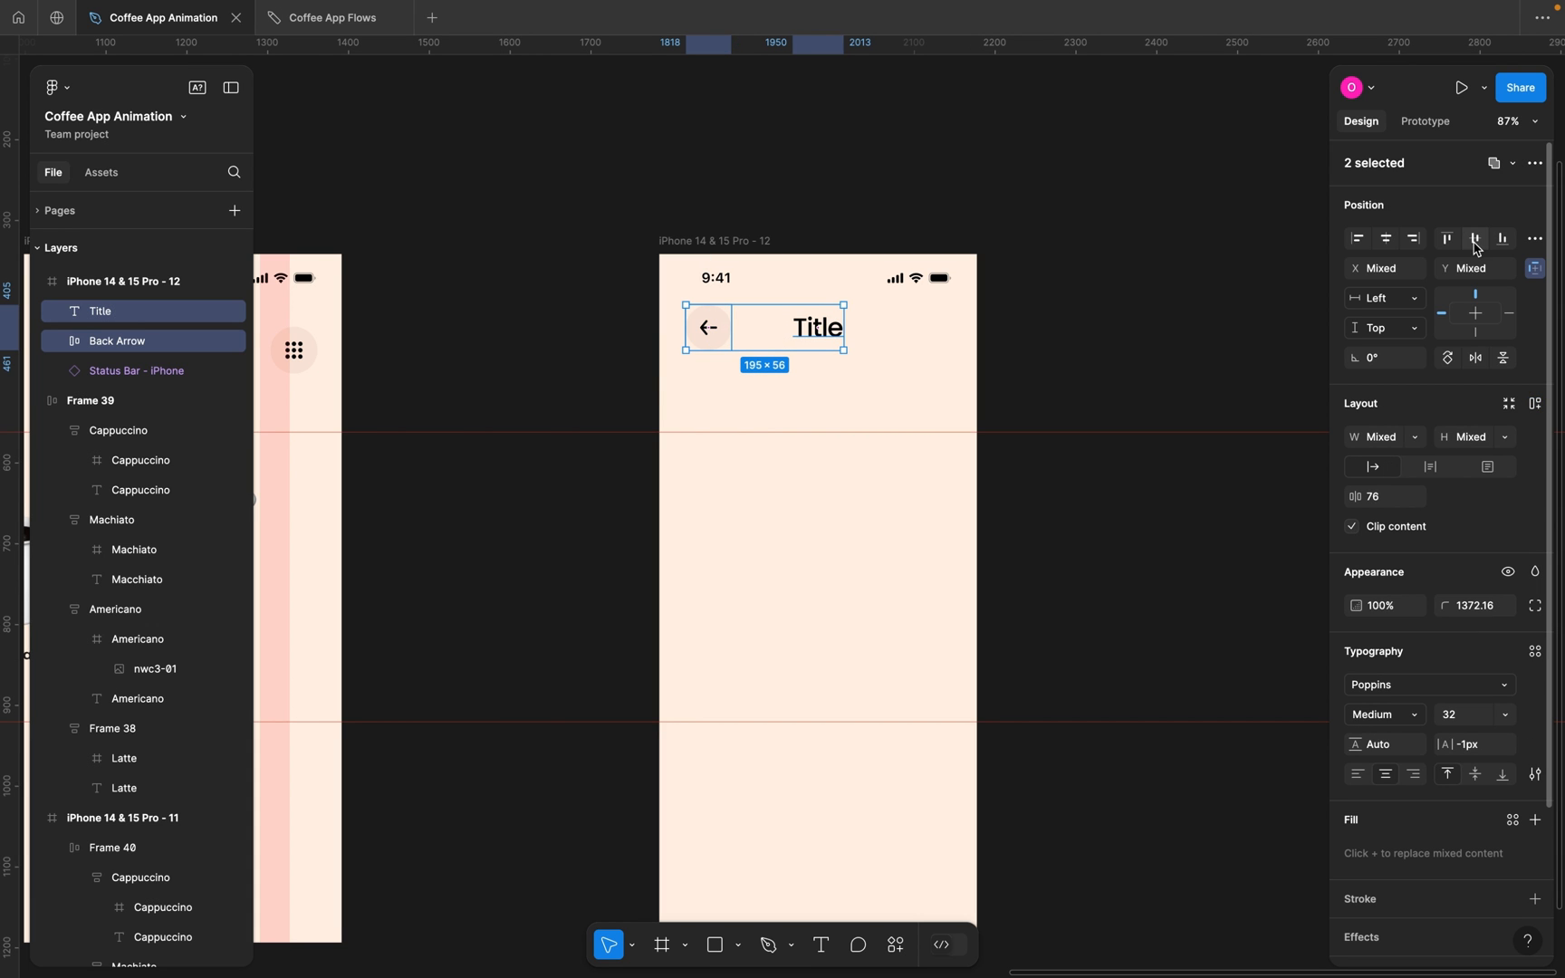
{"action": "left_click", "coordinate": [1121, 288]}
Try to copy only the black Processing Cup image from the starter kit into the new phone frame.
{"action": "scroll", "coordinate": [1116, 290], "scroll_direction": "down", "scroll_amount": 3}
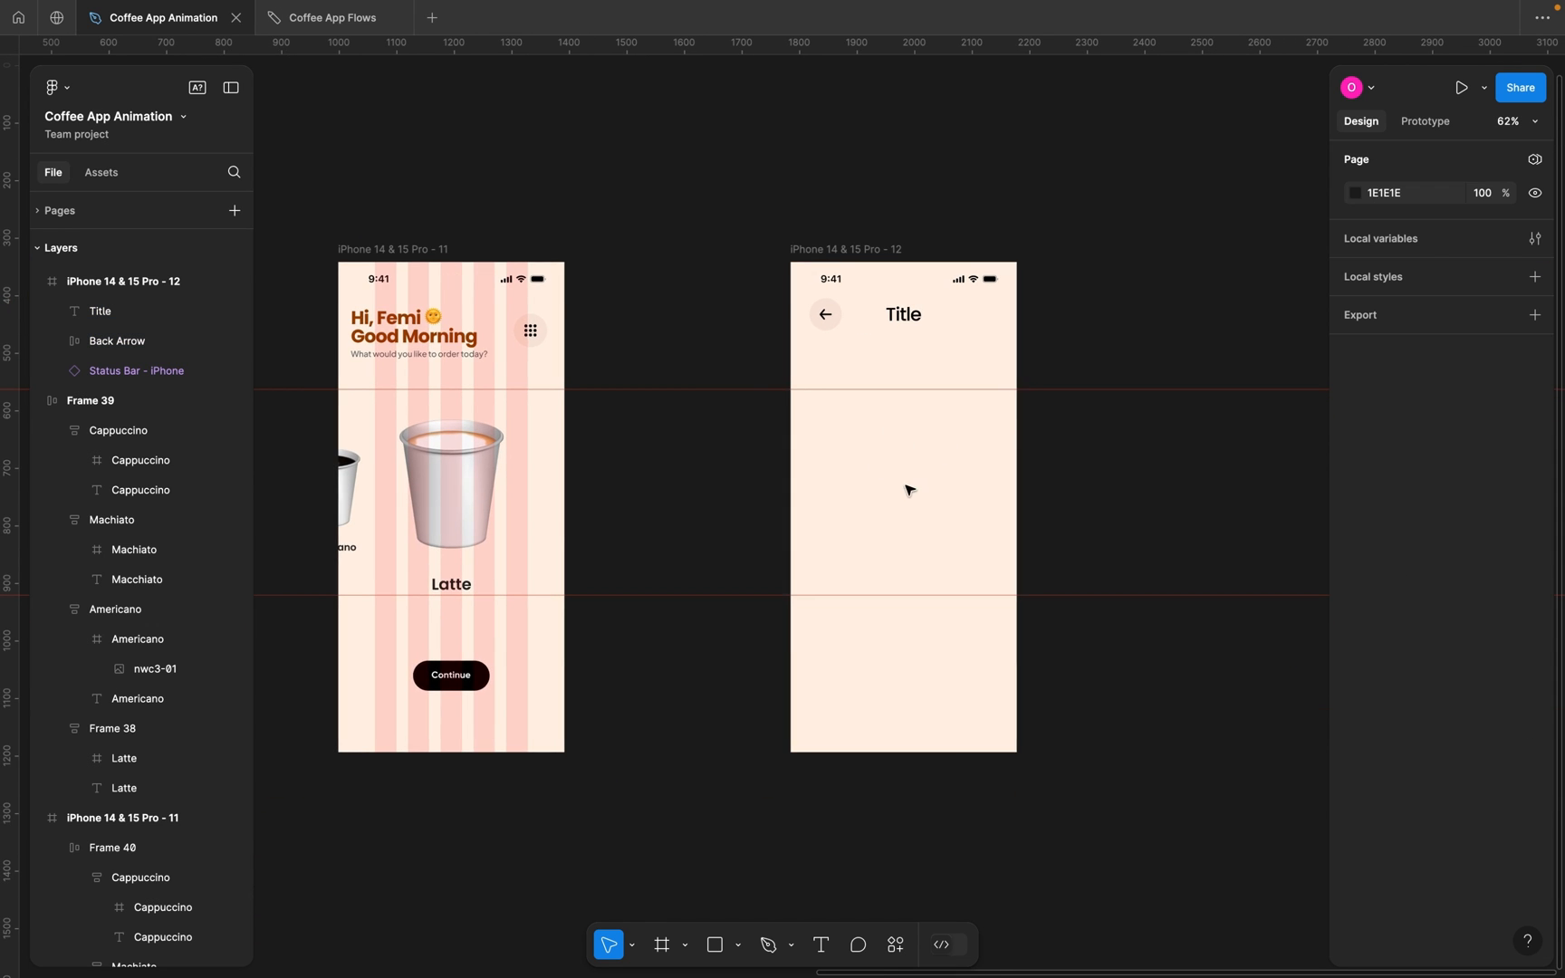
{"action": "scroll", "coordinate": [908, 490], "scroll_direction": "down", "scroll_amount": 3}
{"action": "scroll", "coordinate": [906, 487], "scroll_direction": "left", "scroll_amount": 5}
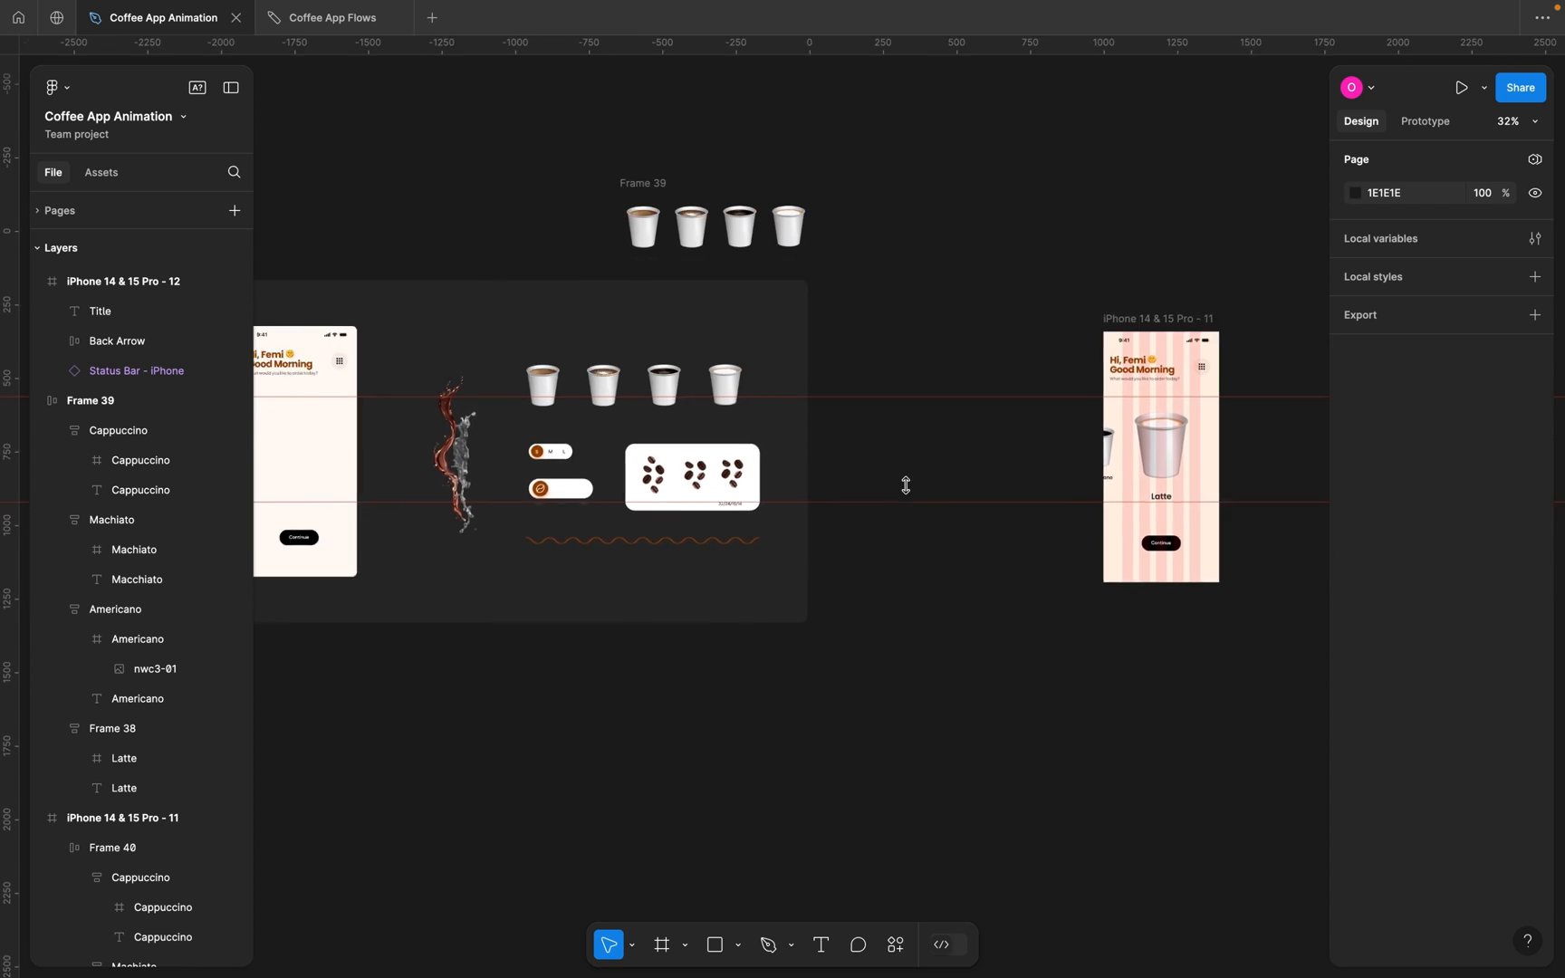
{"action": "scroll", "coordinate": [906, 485], "scroll_direction": "left", "scroll_amount": 5}
{"action": "left_click", "coordinate": [516, 451]}
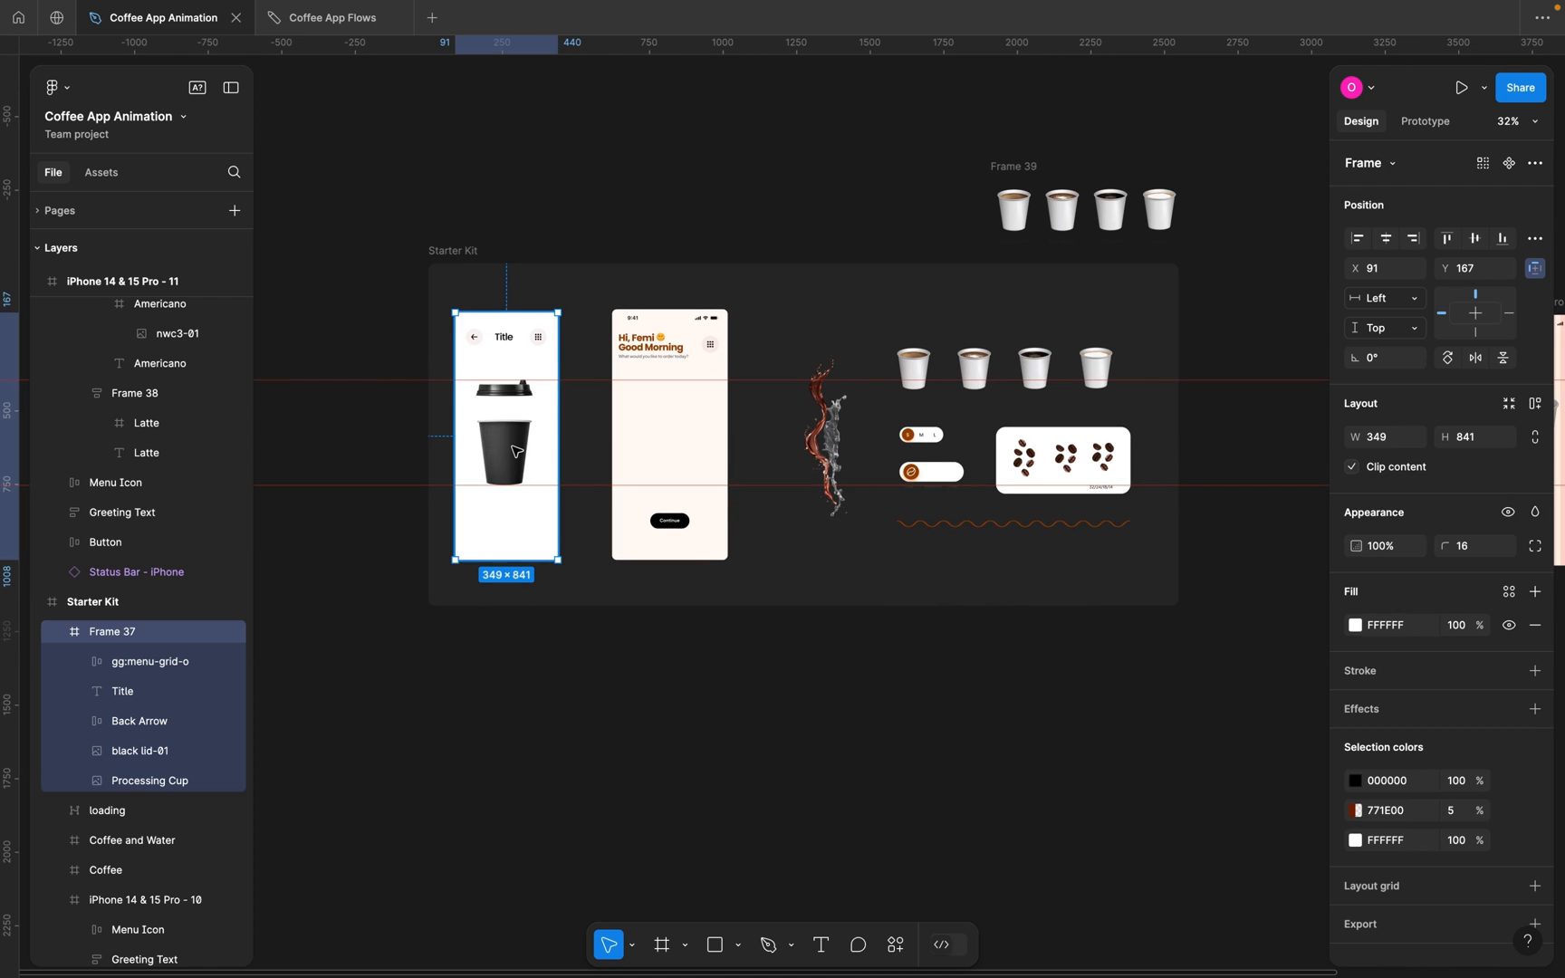
{"action": "left_click", "coordinate": [516, 451]}
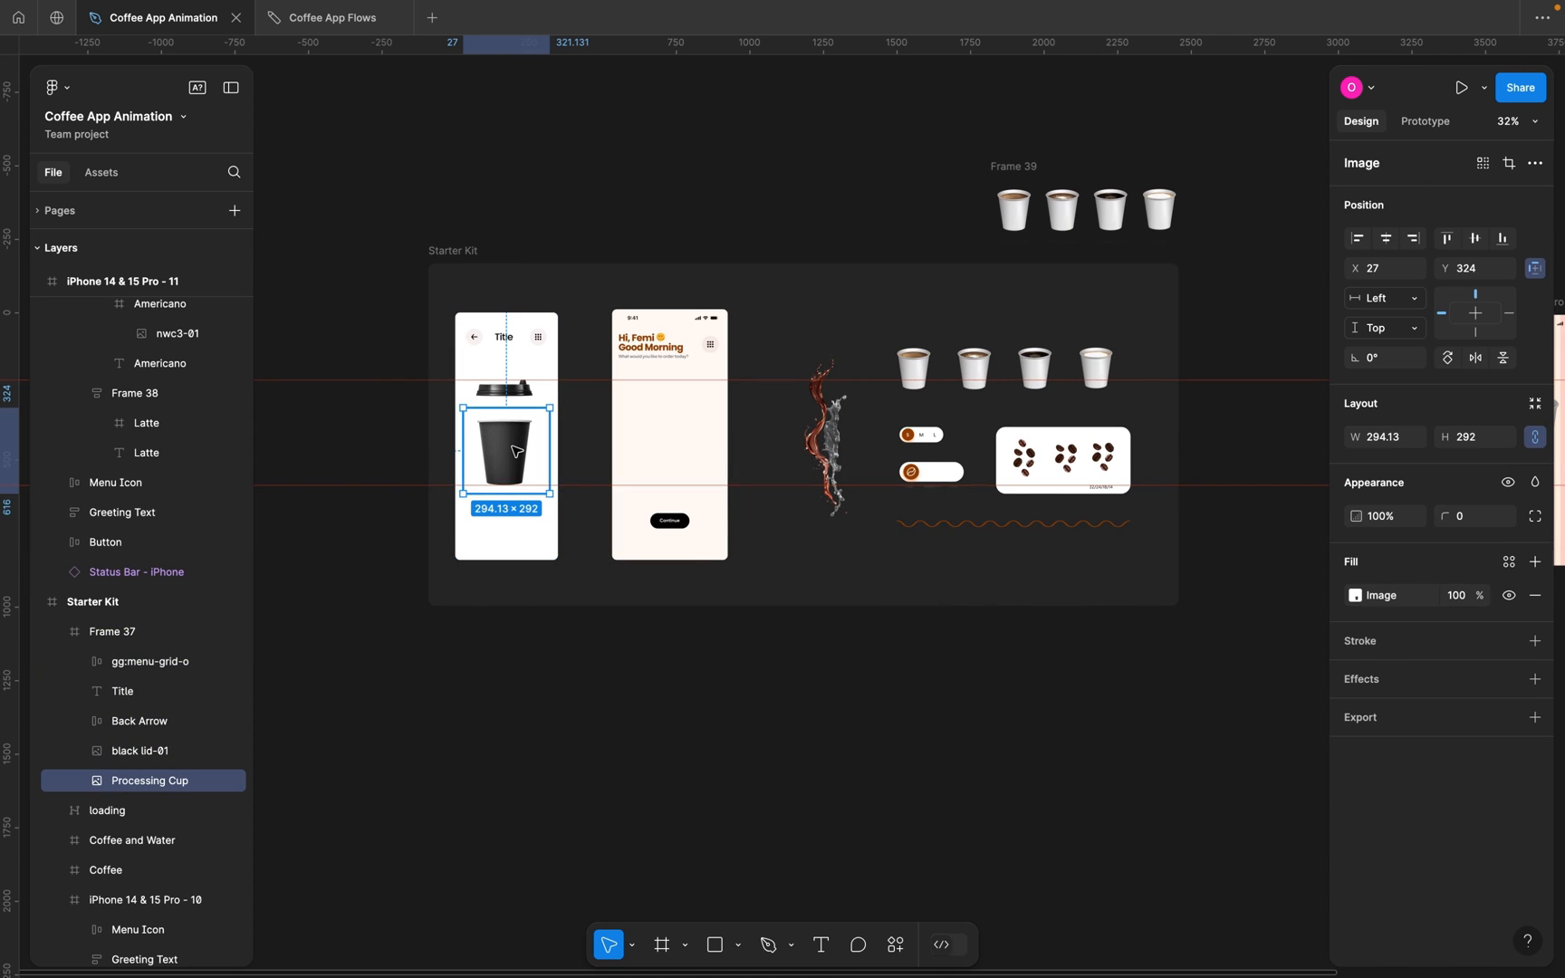
{"action": "scroll", "coordinate": [750, 467], "scroll_direction": "right", "scroll_amount": 10}
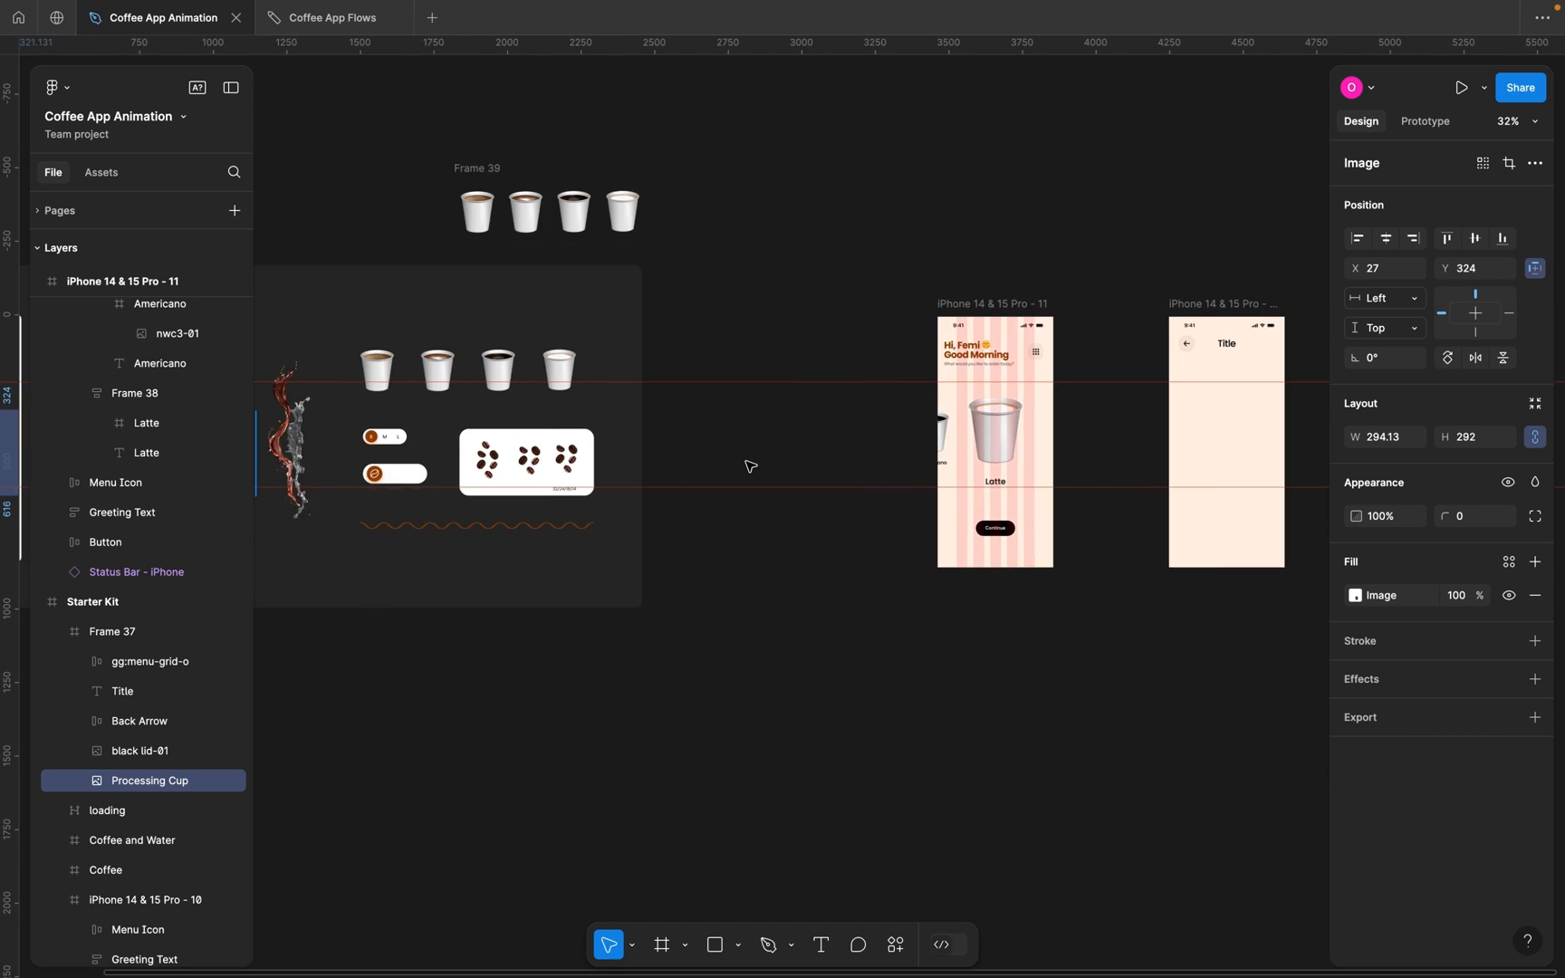
{"action": "left_click", "coordinate": [684, 292]}
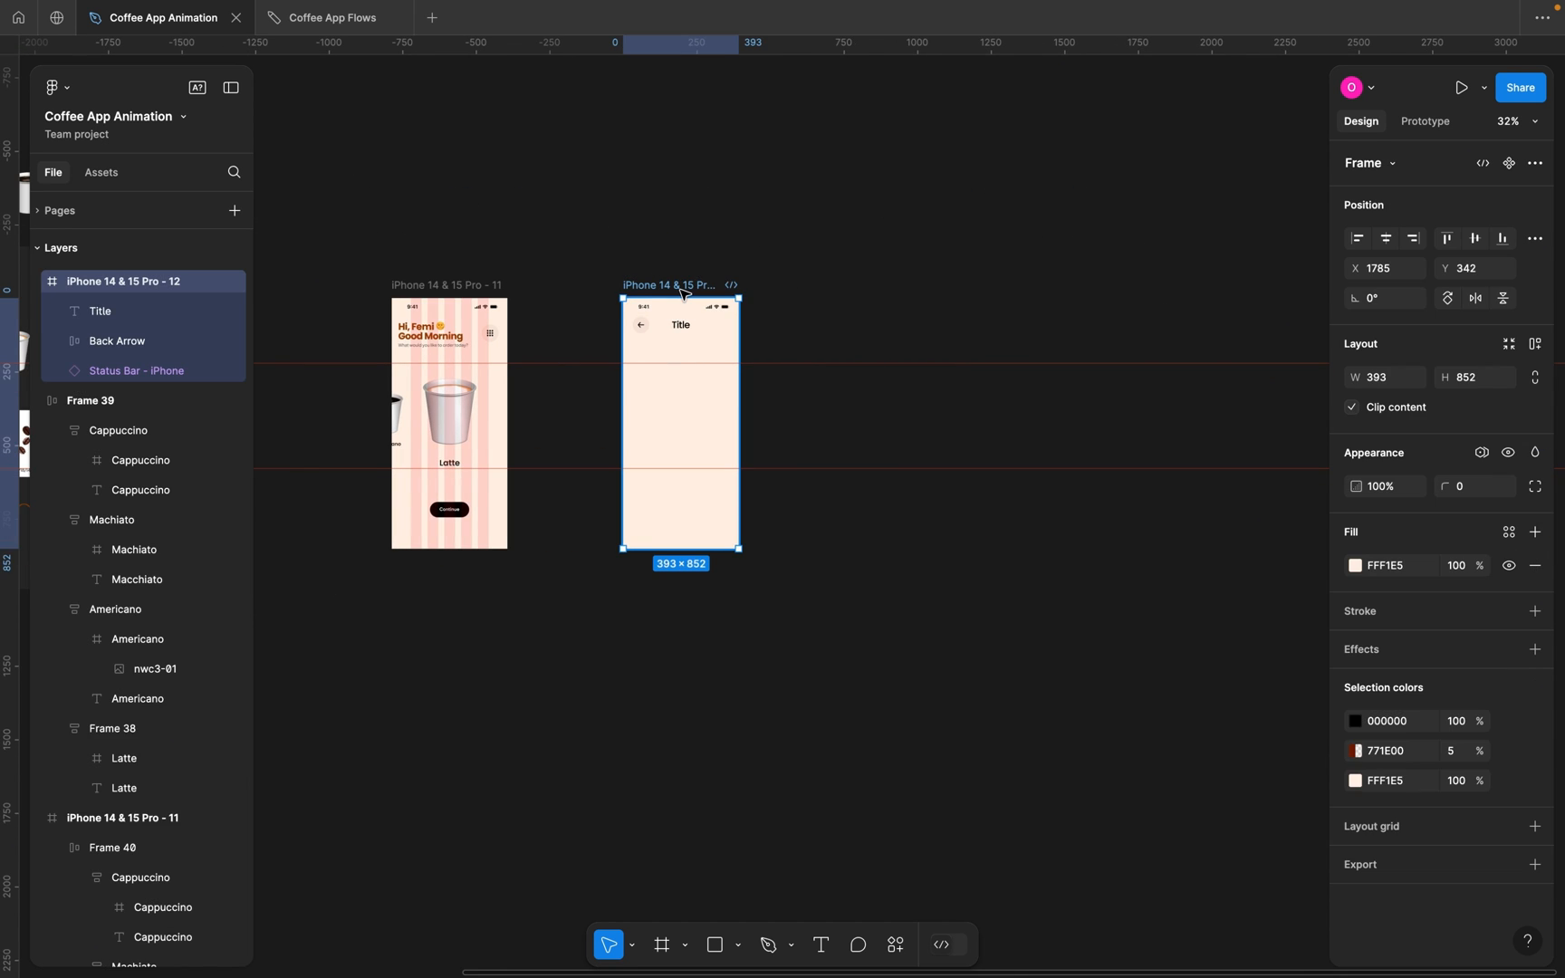
{"action": "key", "text": "ctrl+v"}
{"action": "key", "text": "ctrl+z"}
Copy the black lid and Processing Cup images together from the starter kit into the new phone frame.
{"action": "scroll", "coordinate": [634, 326], "scroll_direction": "left", "scroll_amount": 15}
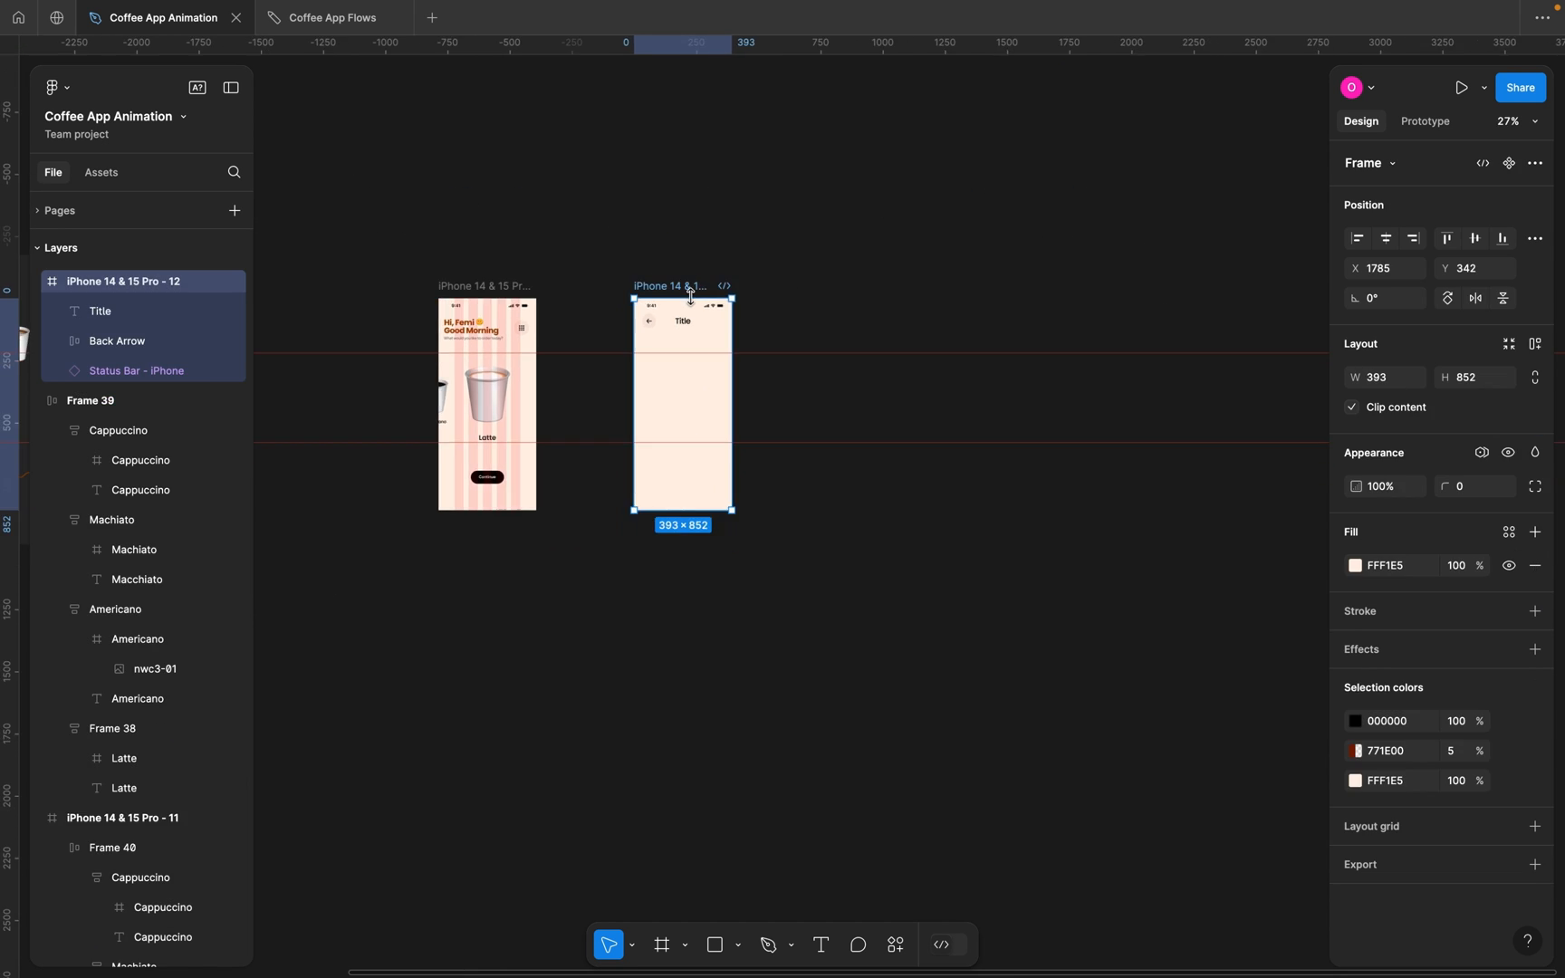
{"action": "scroll", "coordinate": [650, 357], "scroll_direction": "up", "scroll_amount": 5}
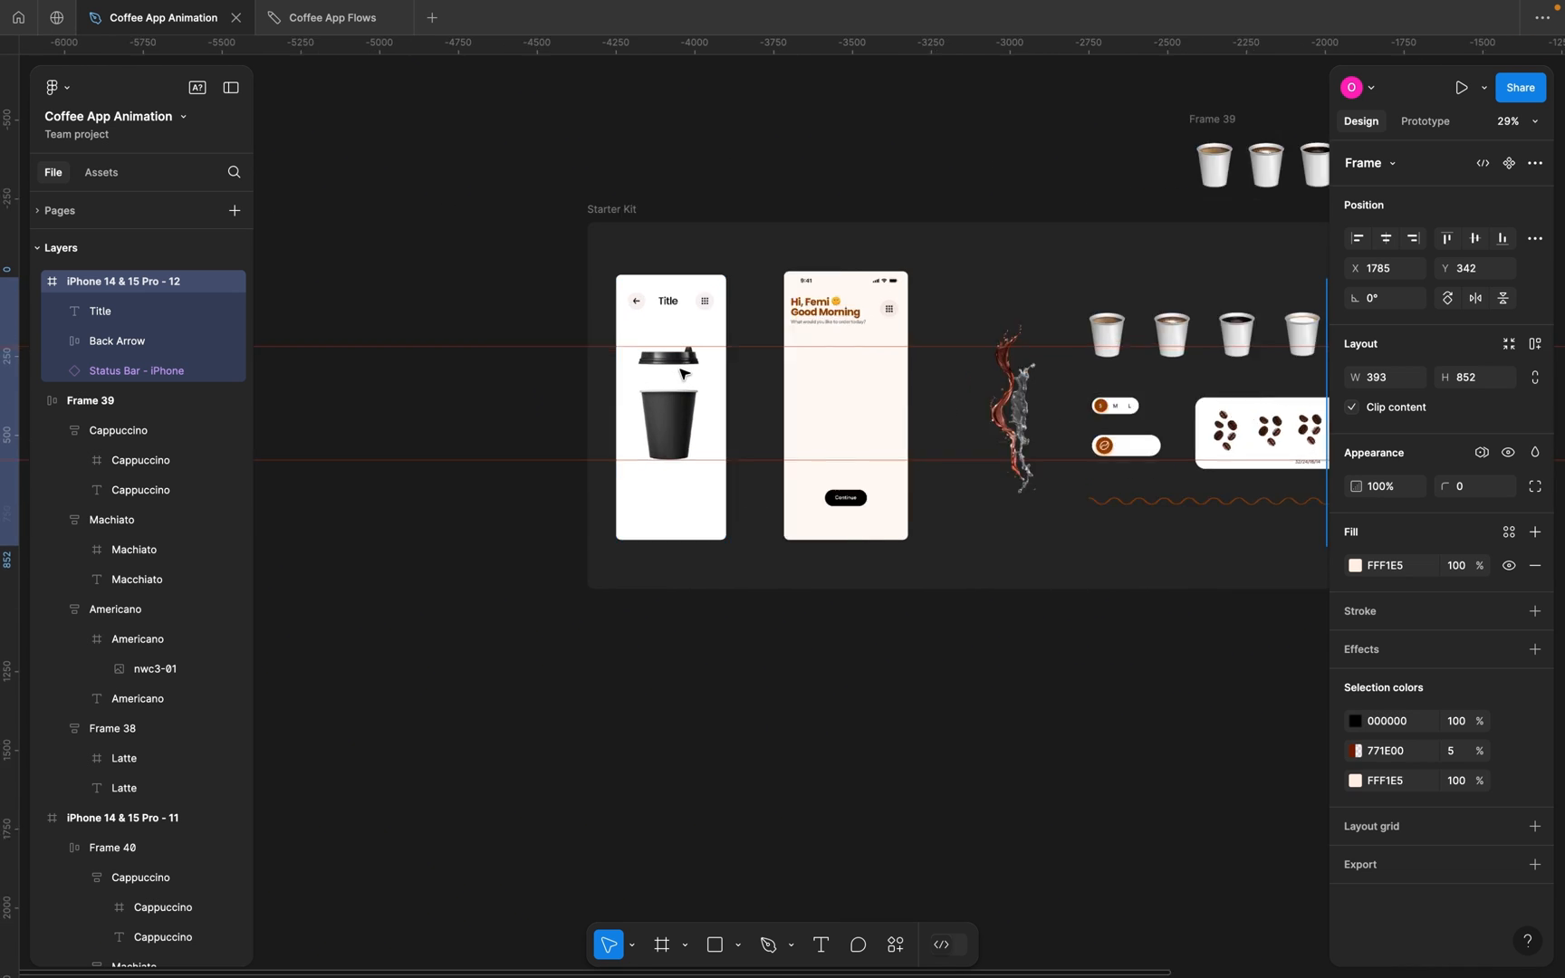
{"action": "left_click", "coordinate": [655, 361]}
{"action": "left_click", "coordinate": [672, 451], "text": "shift"}
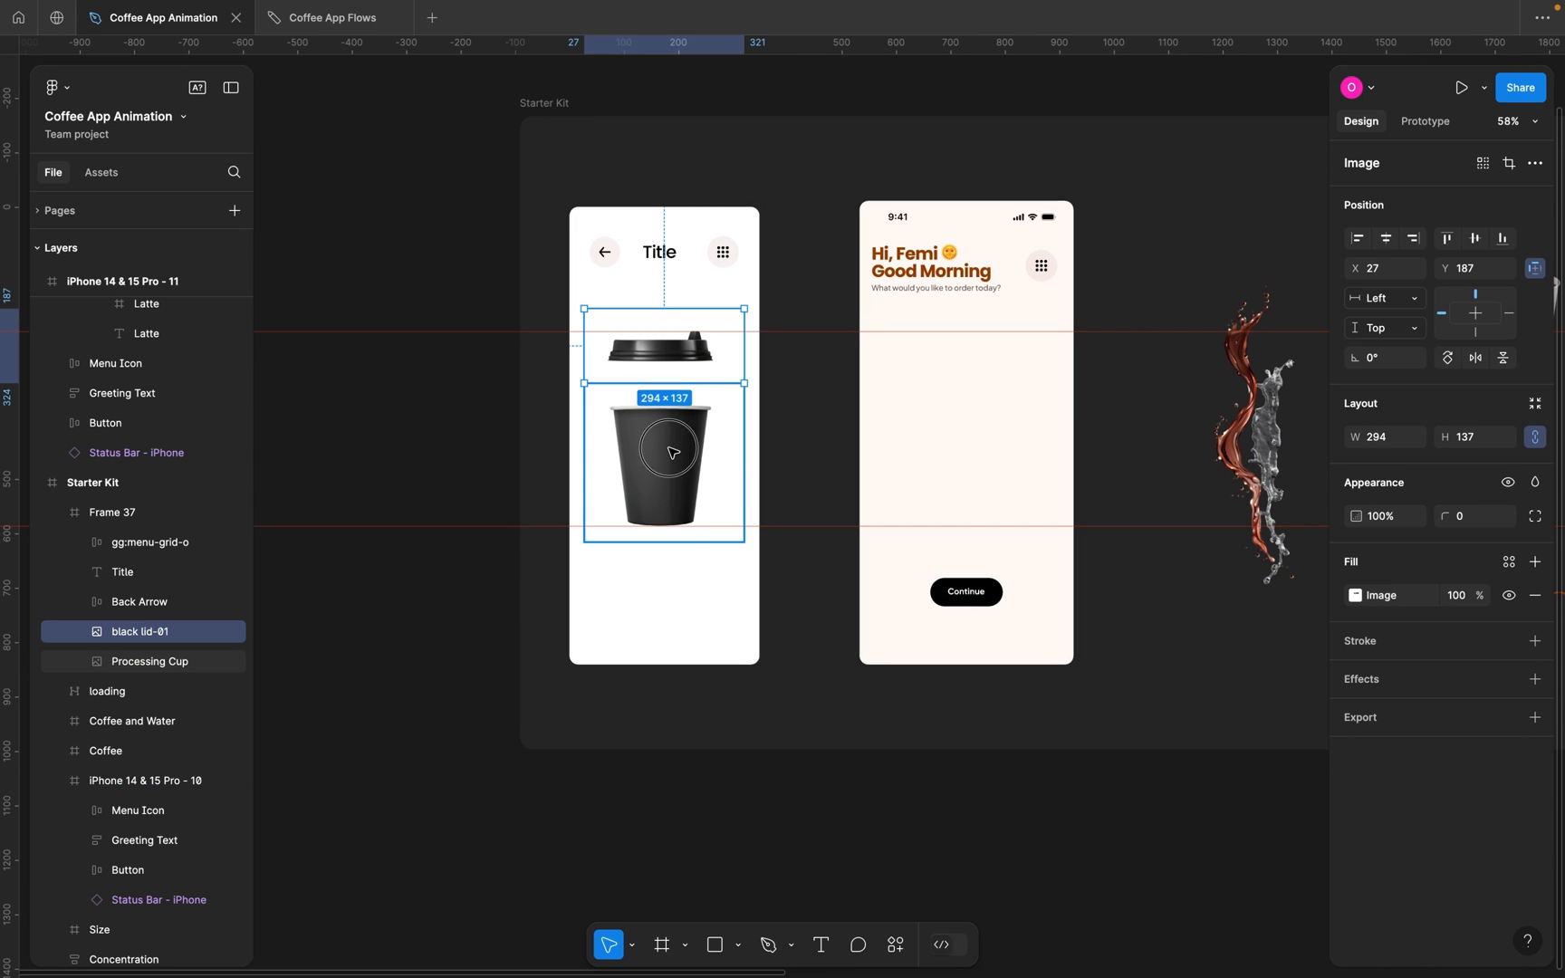
{"action": "scroll", "coordinate": [673, 453], "scroll_direction": "right", "scroll_amount": 20}
{"action": "scroll", "coordinate": [929, 382], "scroll_direction": "down", "scroll_amount": 3}
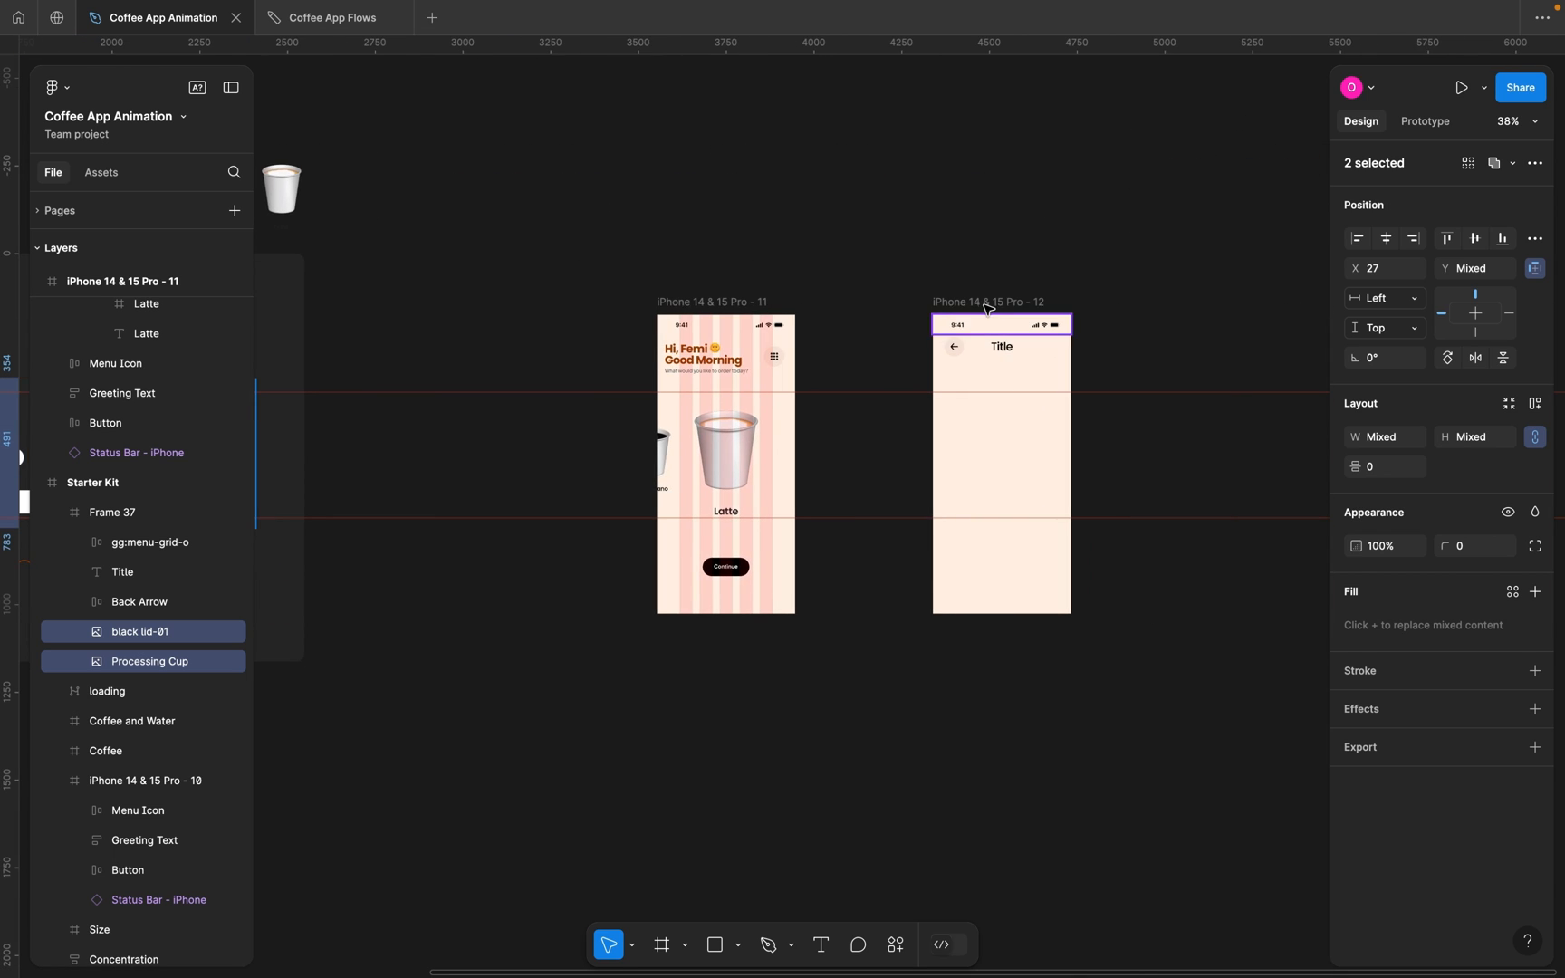
{"action": "left_click", "coordinate": [946, 399]}
{"action": "key", "text": "ctrl+v"}
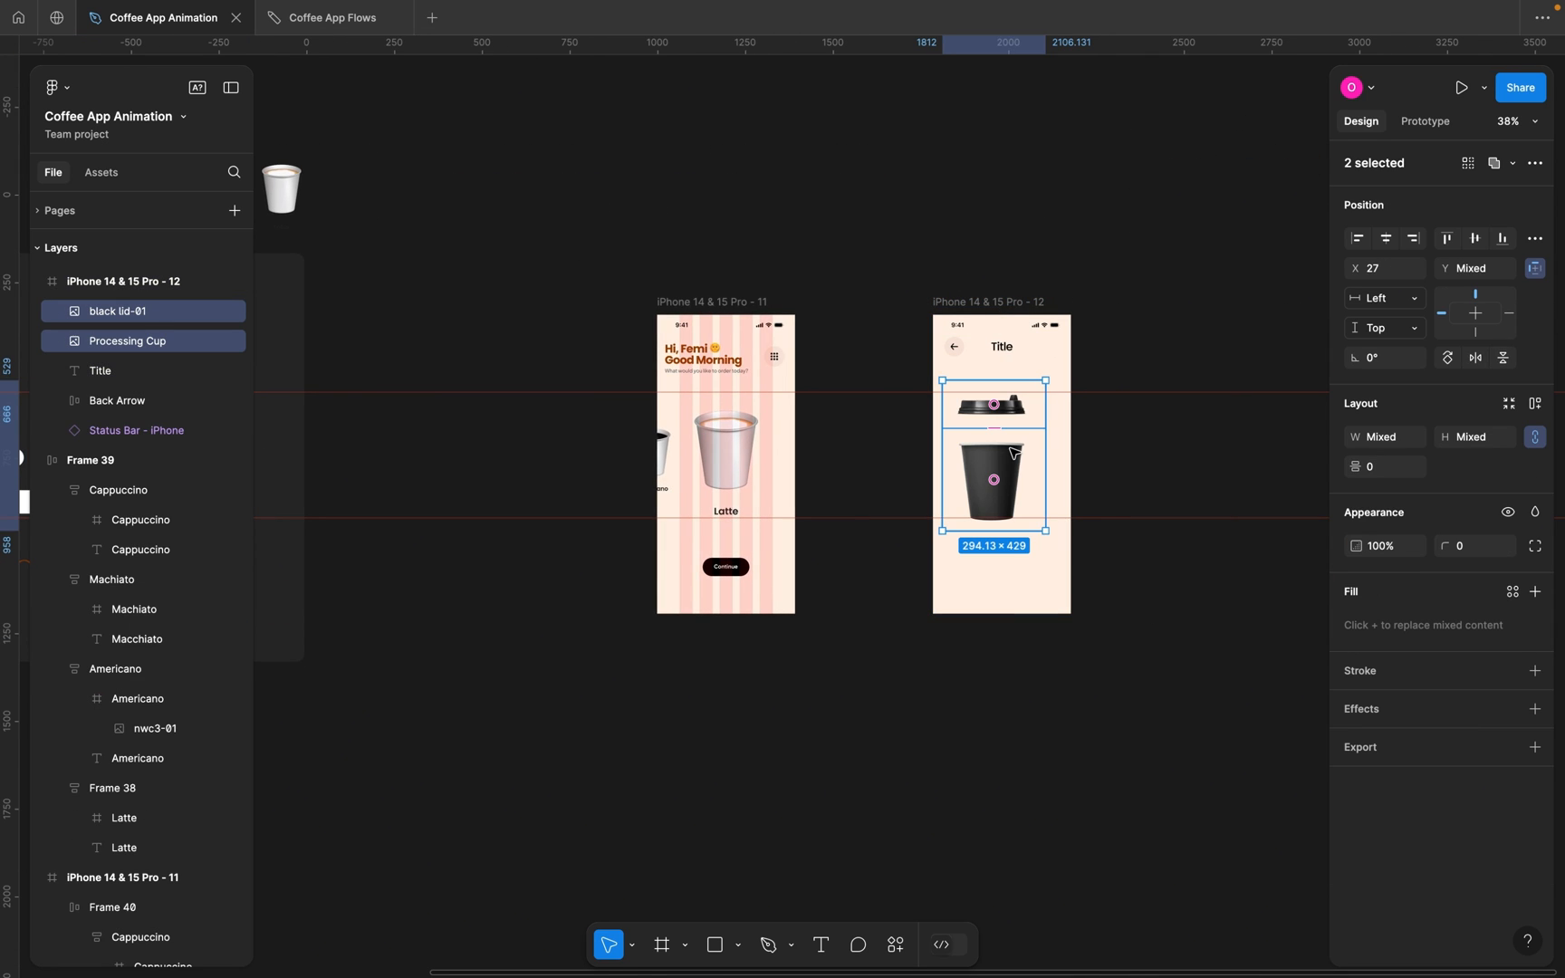
Move the lid and cup together to X 52 beneath the Title, with the cup at Y 204.
{"action": "scroll", "coordinate": [1013, 451], "scroll_direction": "up", "scroll_amount": 5}
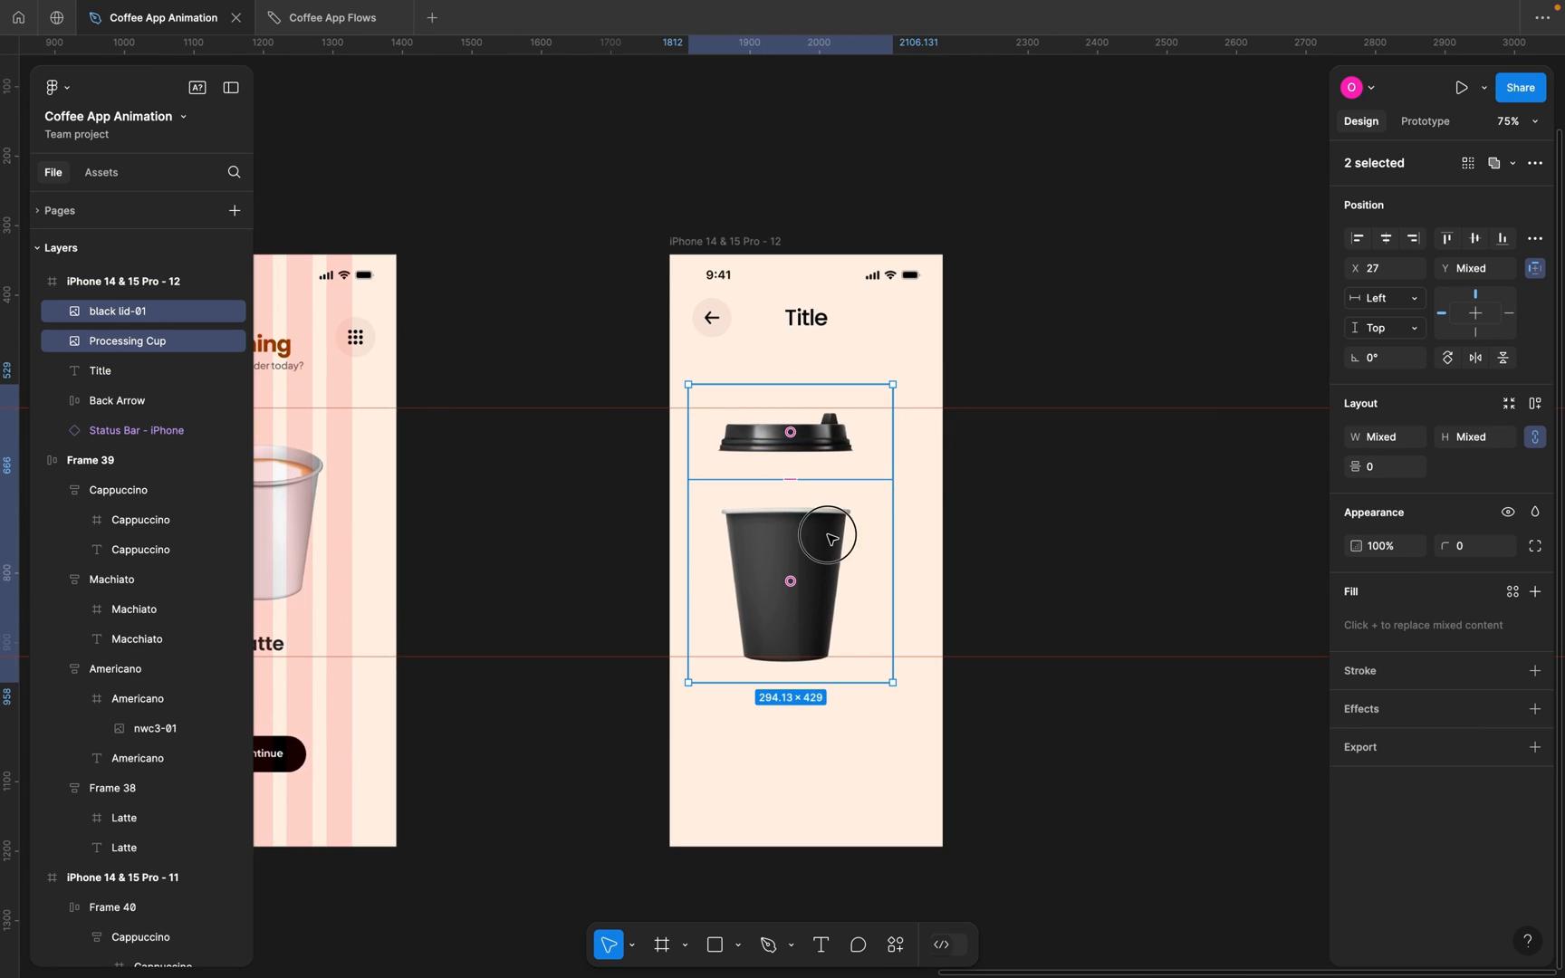
{"action": "left_click_drag", "start_coordinate": [849, 523], "coordinate": [846, 455]}
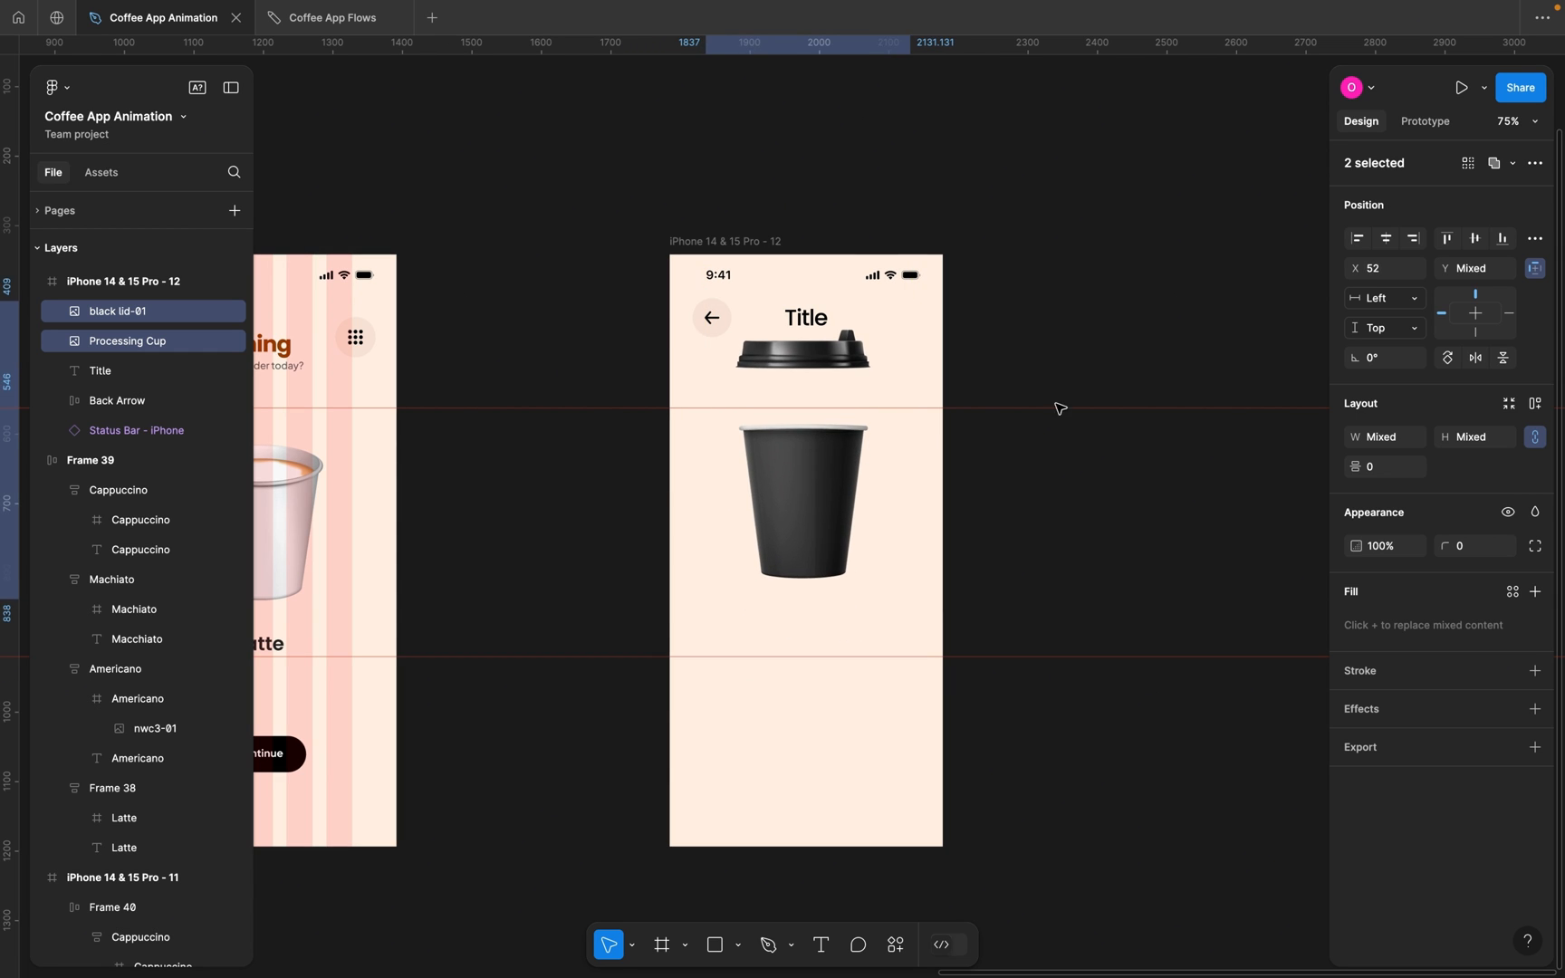
{"action": "left_click", "coordinate": [1099, 319]}
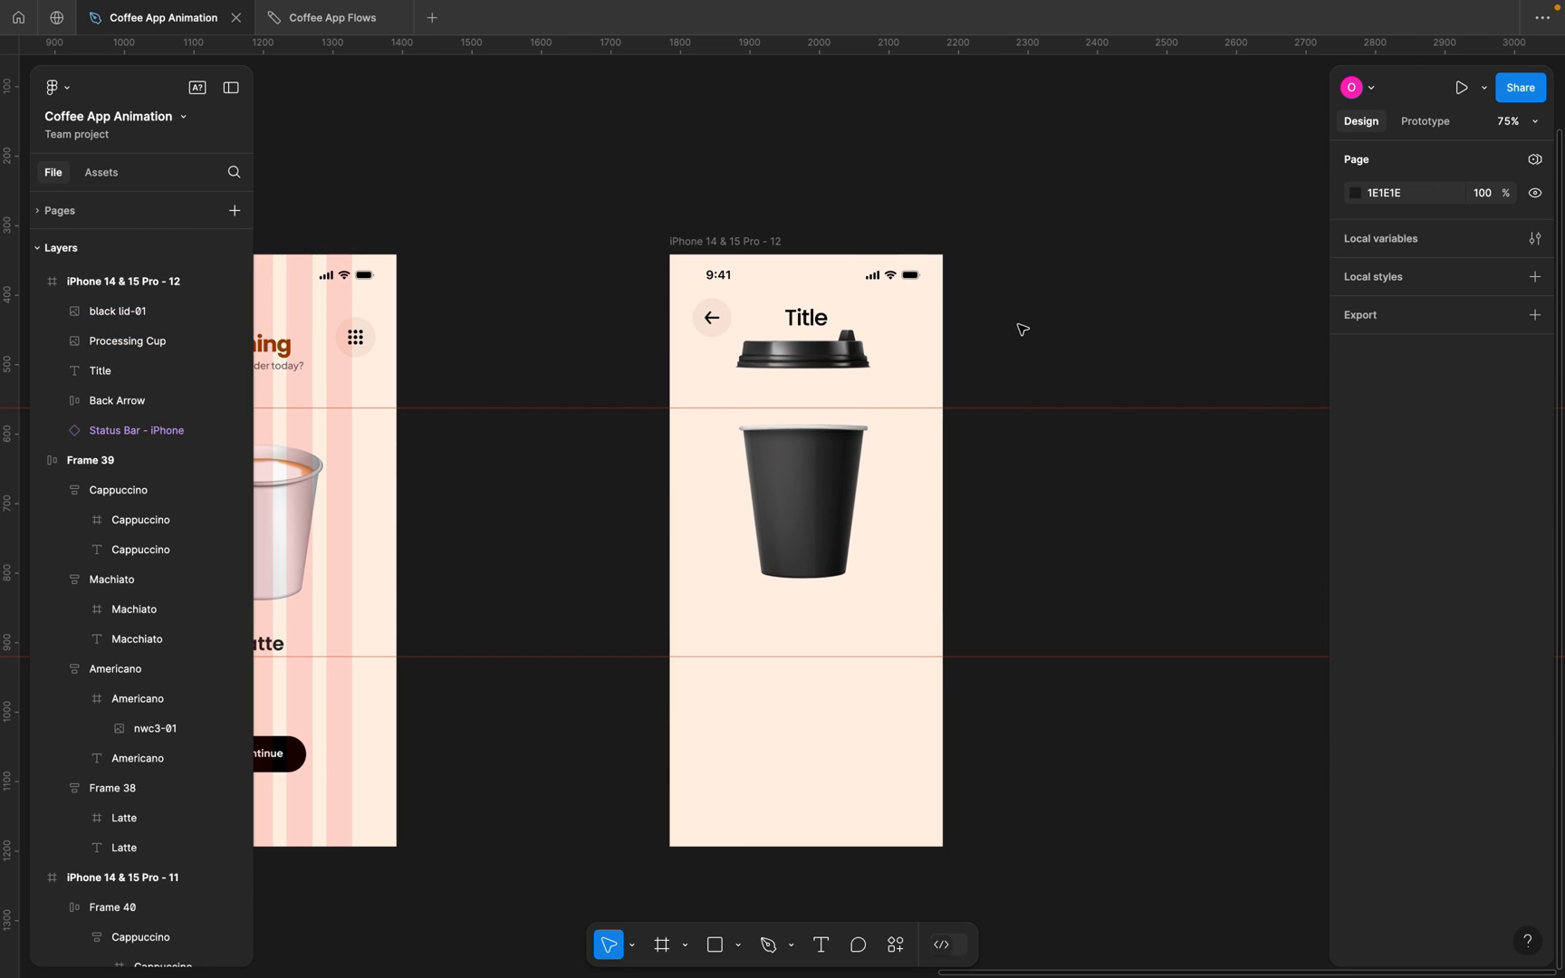
Switch to the browser and play part of the LinkedIn coffee prototype video to study its cup customization screen.
{"action": "key", "text": "ctrl+Right"}
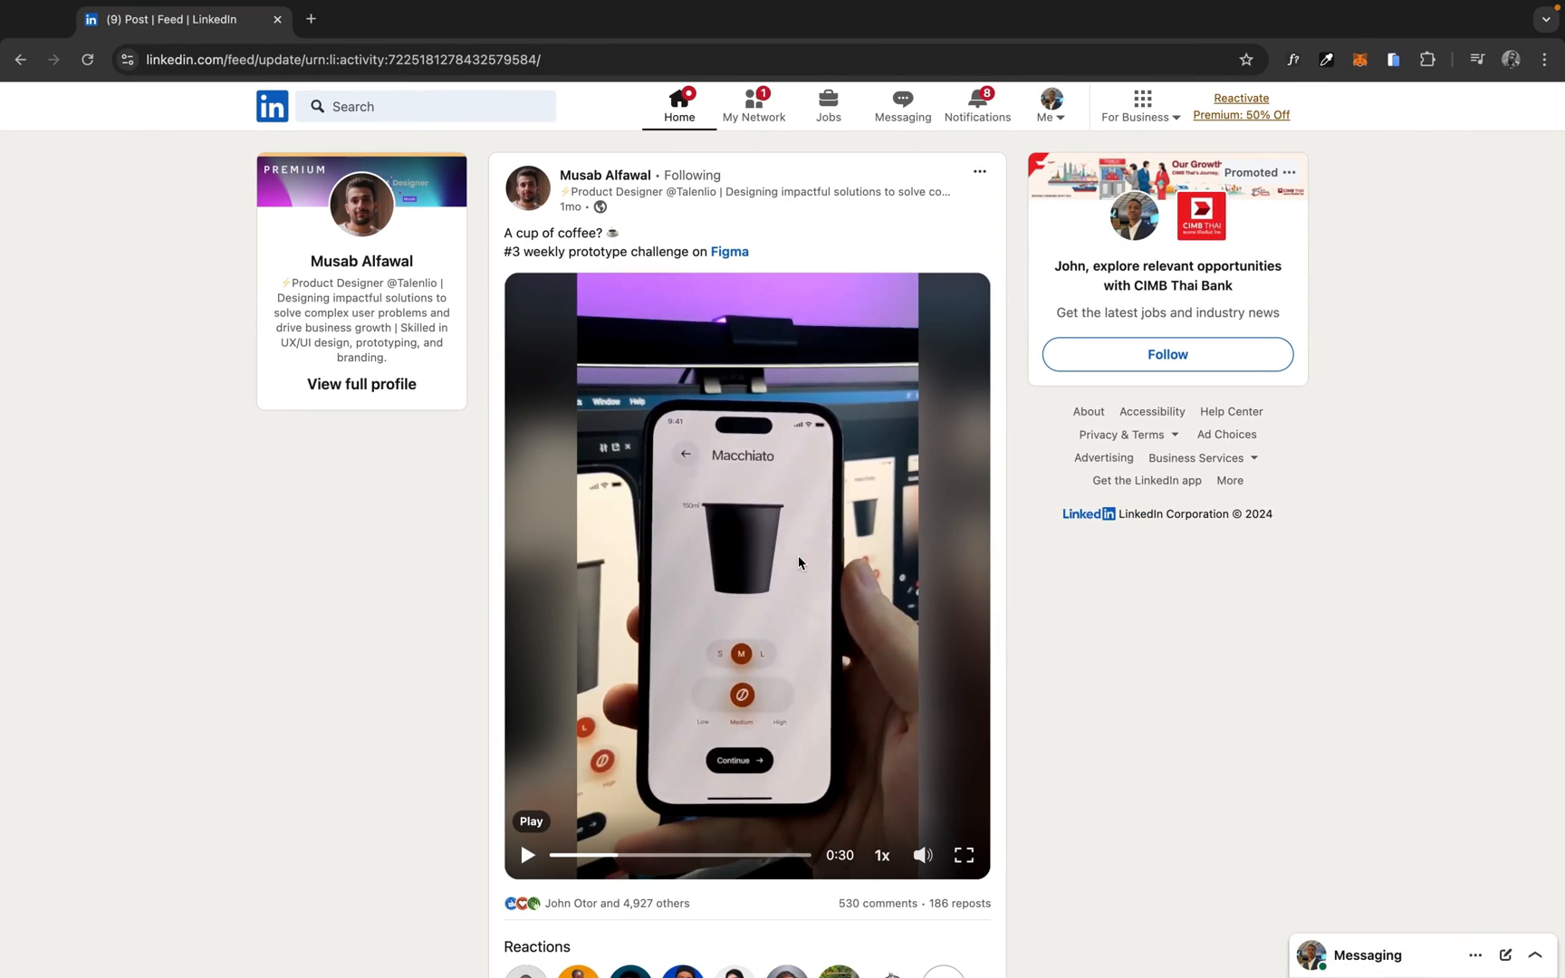
{"action": "left_click", "coordinate": [613, 856]}
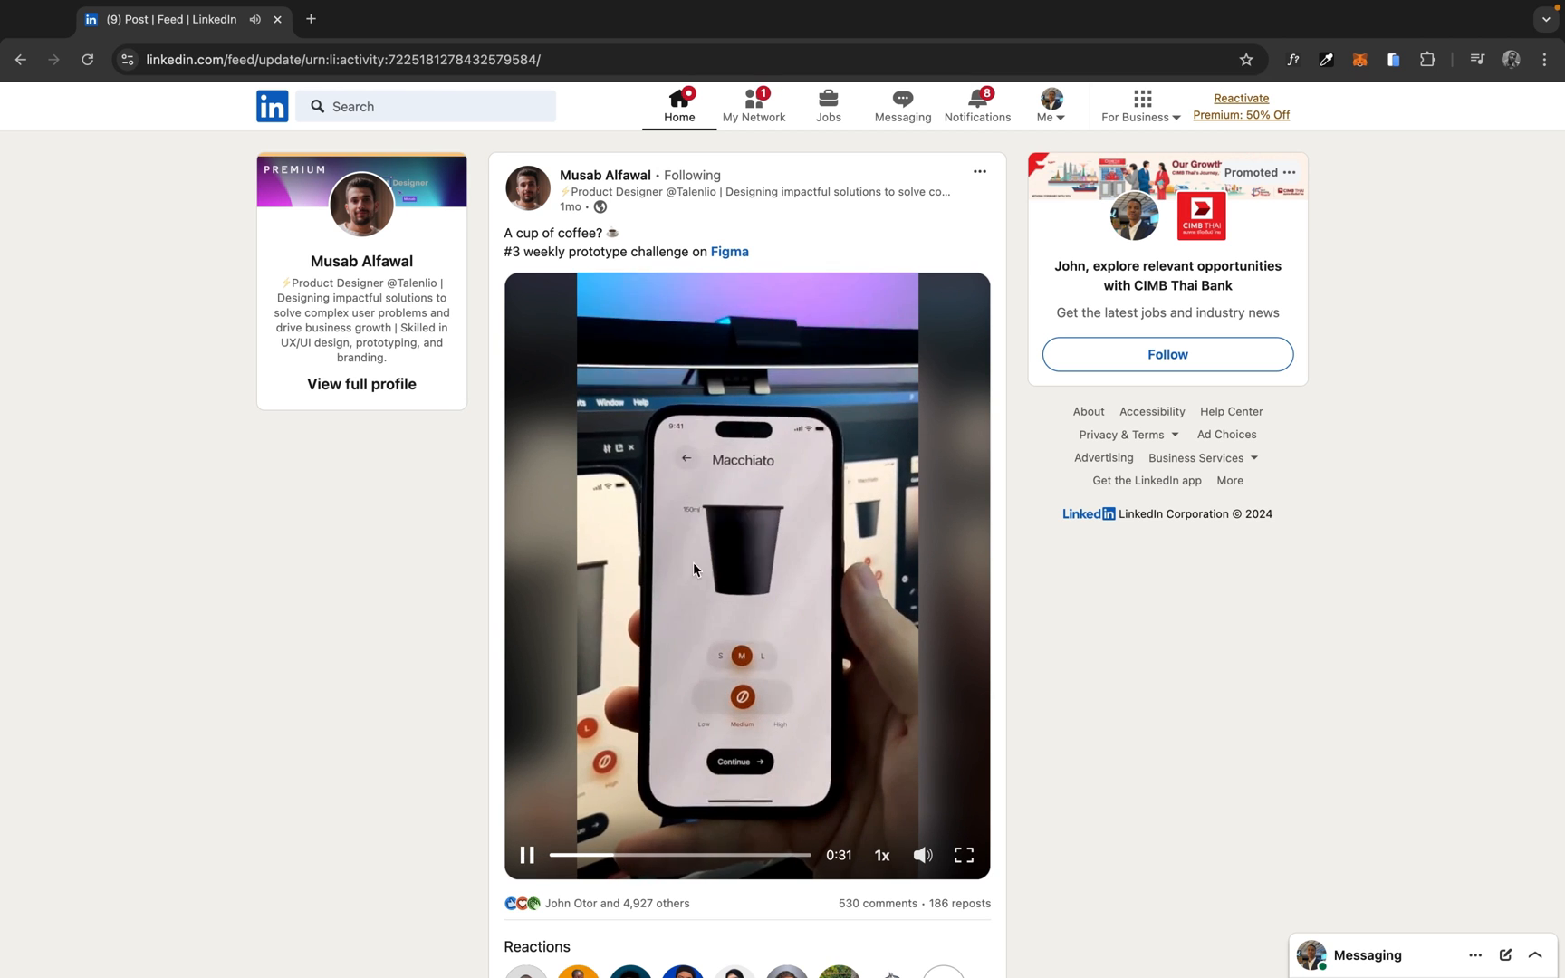
{"action": "left_click", "coordinate": [529, 857]}
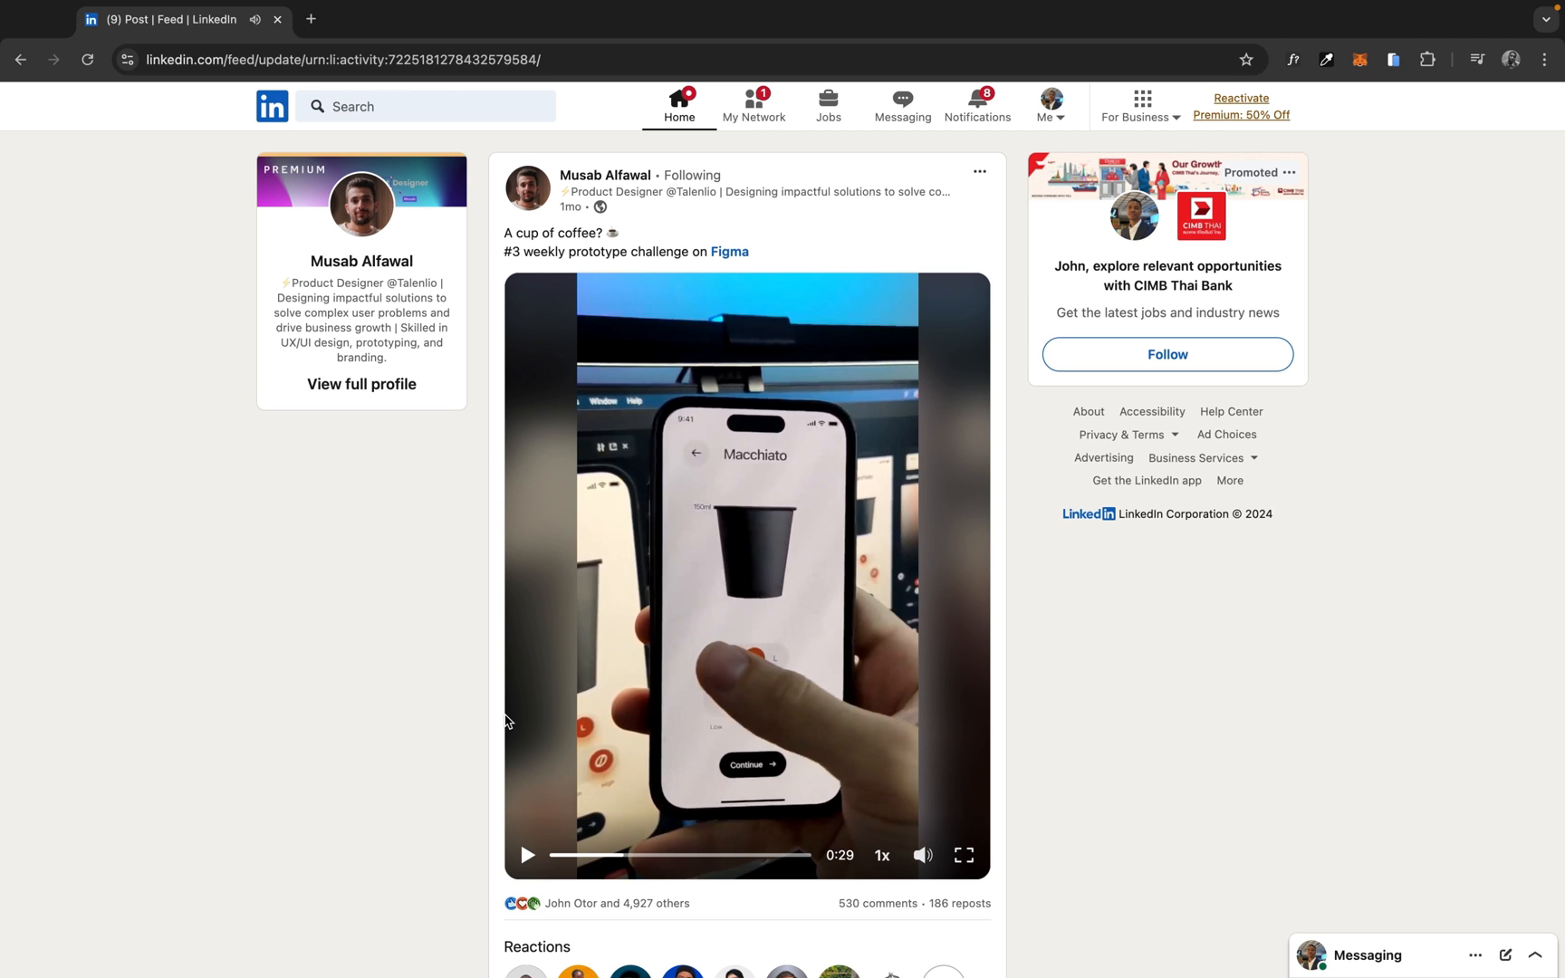
Return to Figma and copy the Main Coffee bean group from the starter kit into the new phone frame.
{"action": "key", "text": "ctrl+Left"}
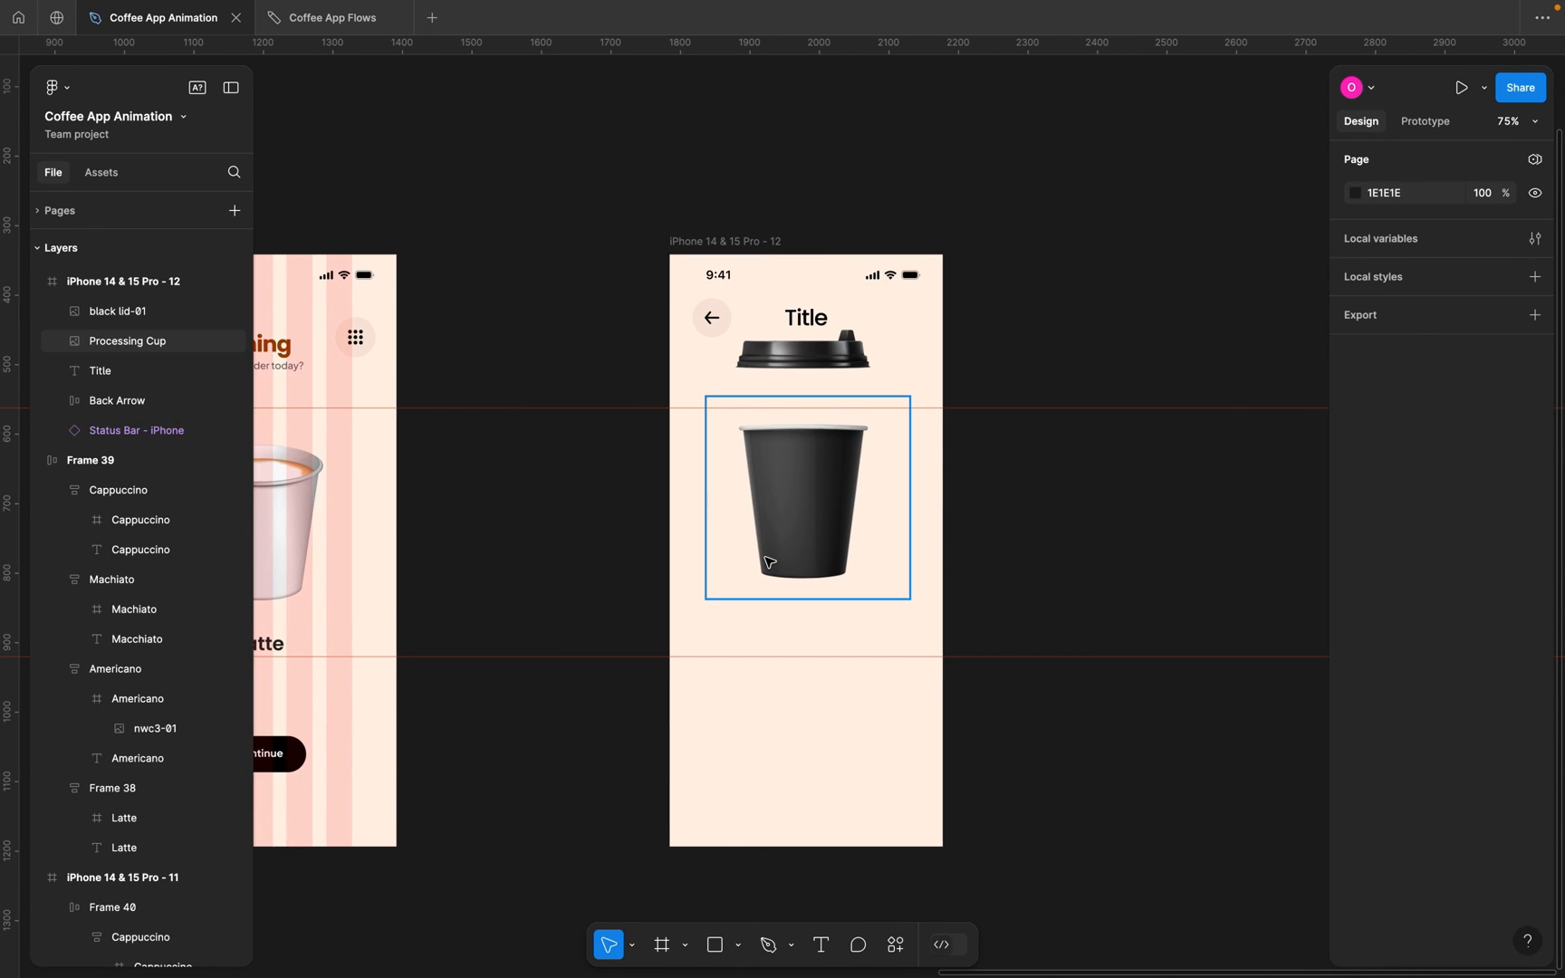
{"action": "scroll", "coordinate": [768, 562], "scroll_direction": "down", "scroll_amount": 5}
{"action": "scroll", "coordinate": [797, 557], "scroll_direction": "left", "scroll_amount": 15}
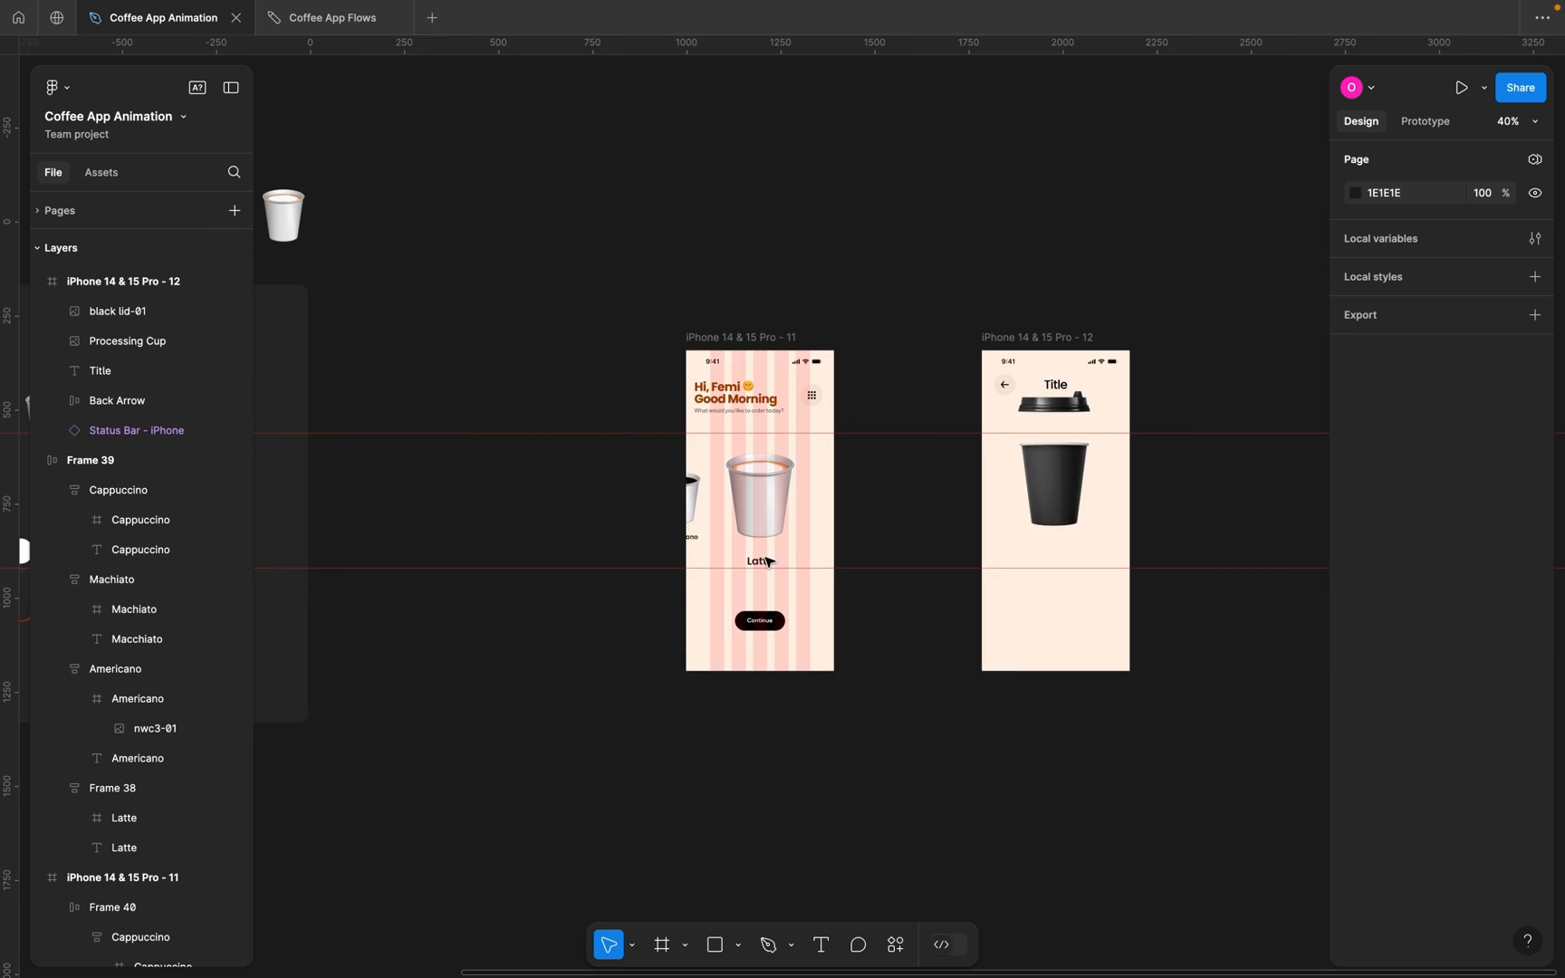
{"action": "scroll", "coordinate": [826, 549], "scroll_direction": "up", "scroll_amount": 5}
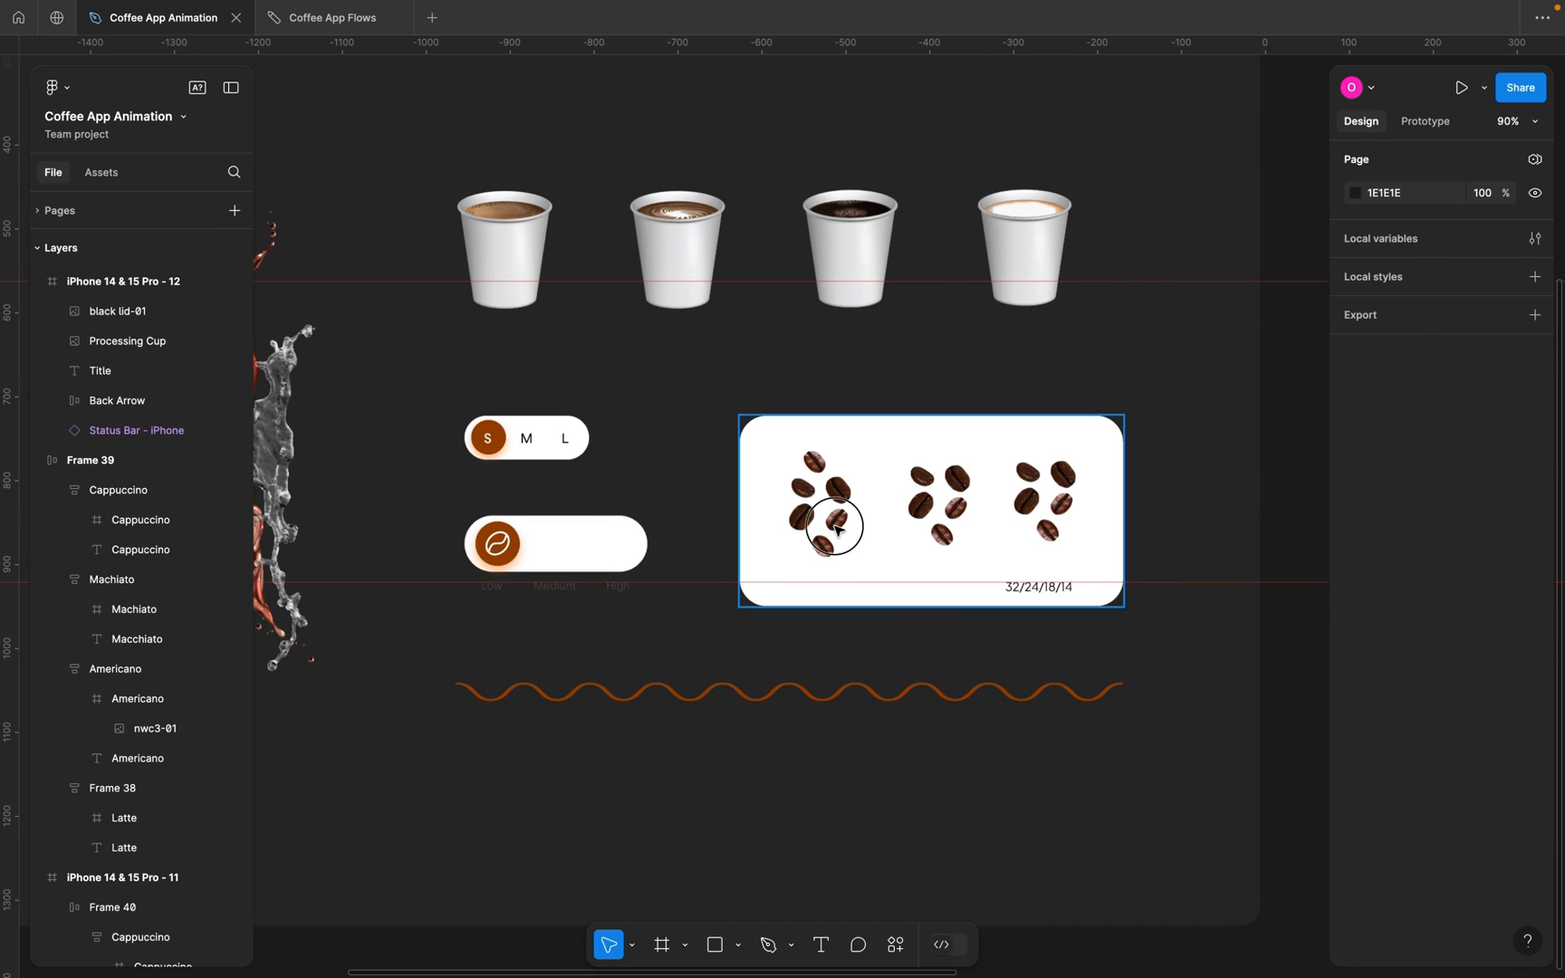
{"action": "left_click", "coordinate": [837, 530]}
{"action": "scroll", "coordinate": [837, 530], "scroll_direction": "right", "scroll_amount": 20}
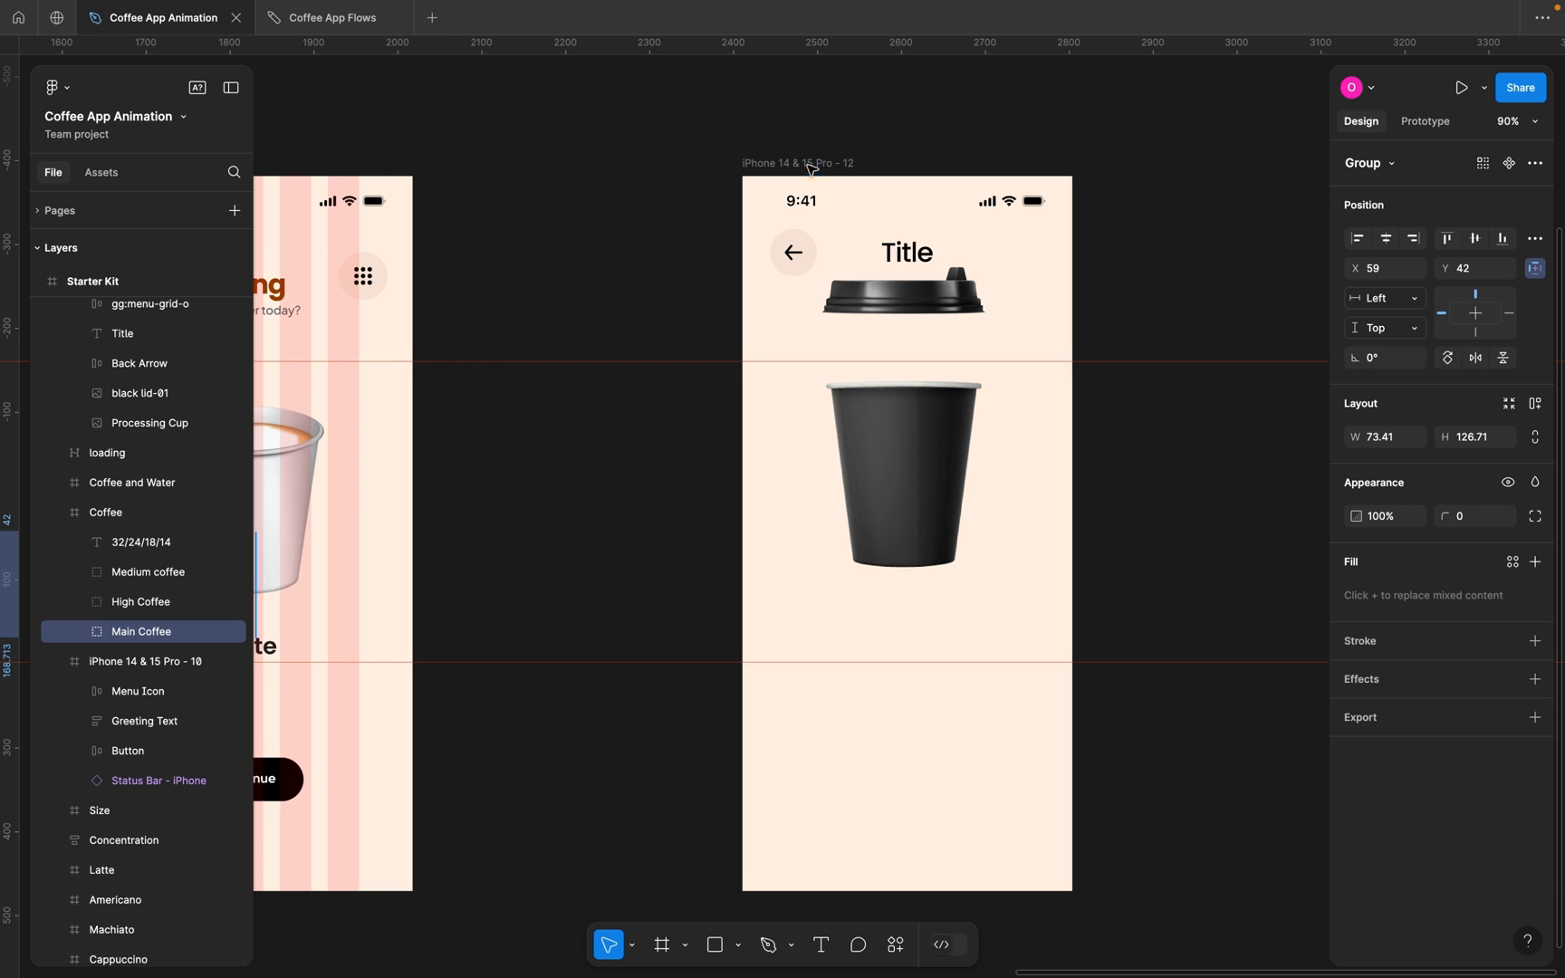
{"action": "left_click", "coordinate": [811, 165]}
{"action": "key", "text": "ctrl+v"}
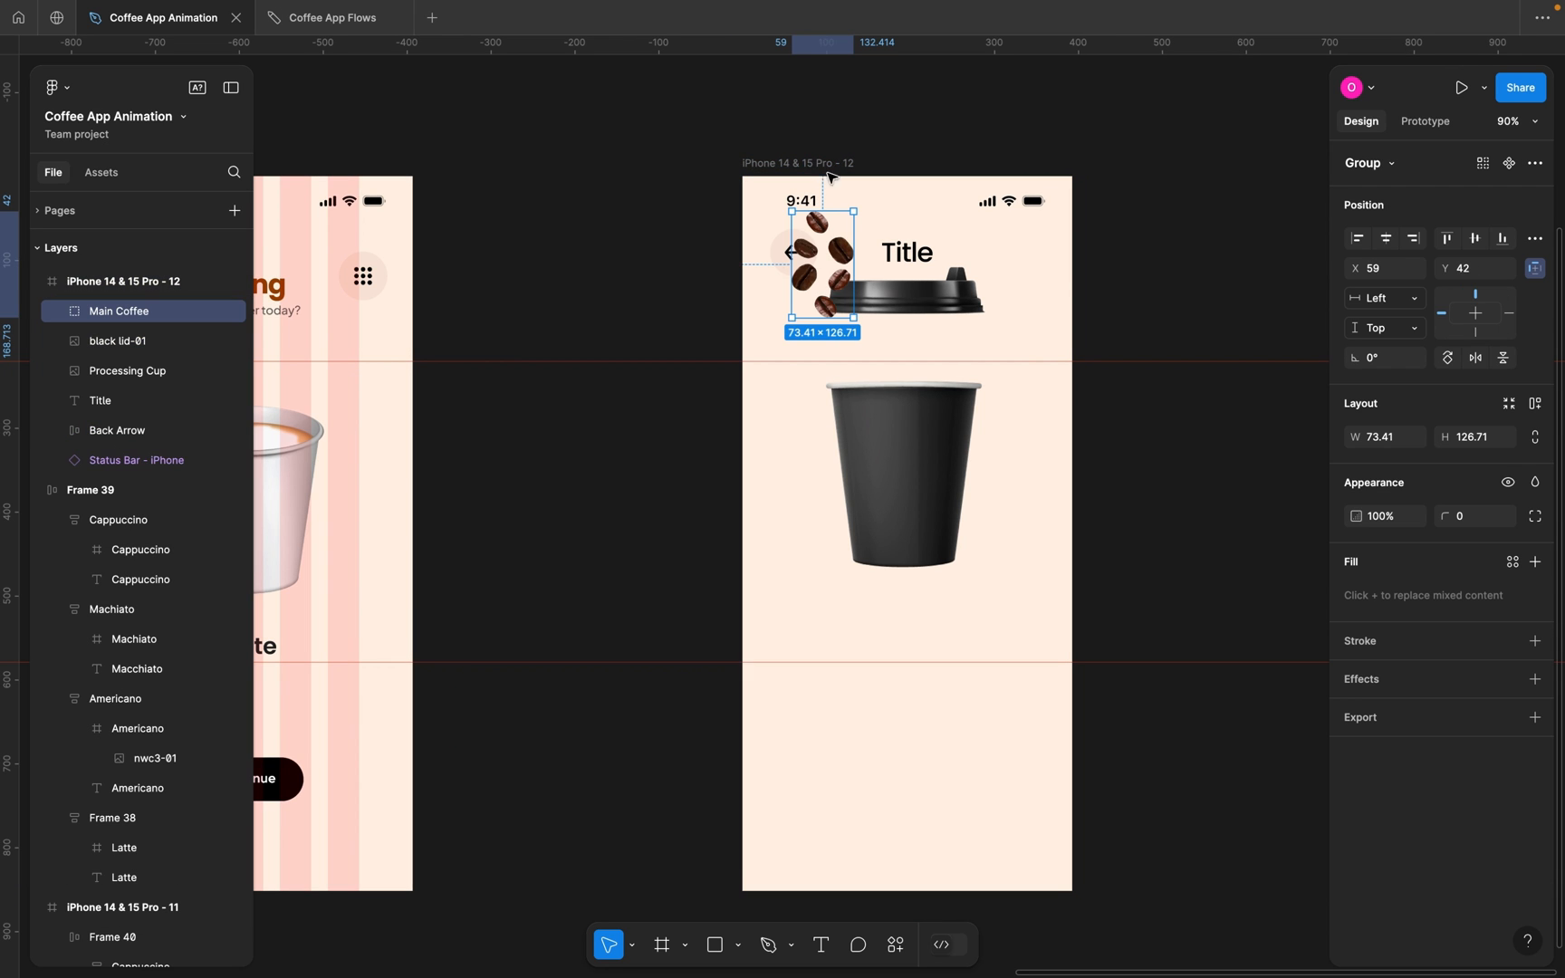
Place the Main Coffee beans over the cup at X 160, Y 273 and reorder them directly beneath the Processing Cup layer.
{"action": "left_click_drag", "start_coordinate": [815, 286], "coordinate": [910, 464]}
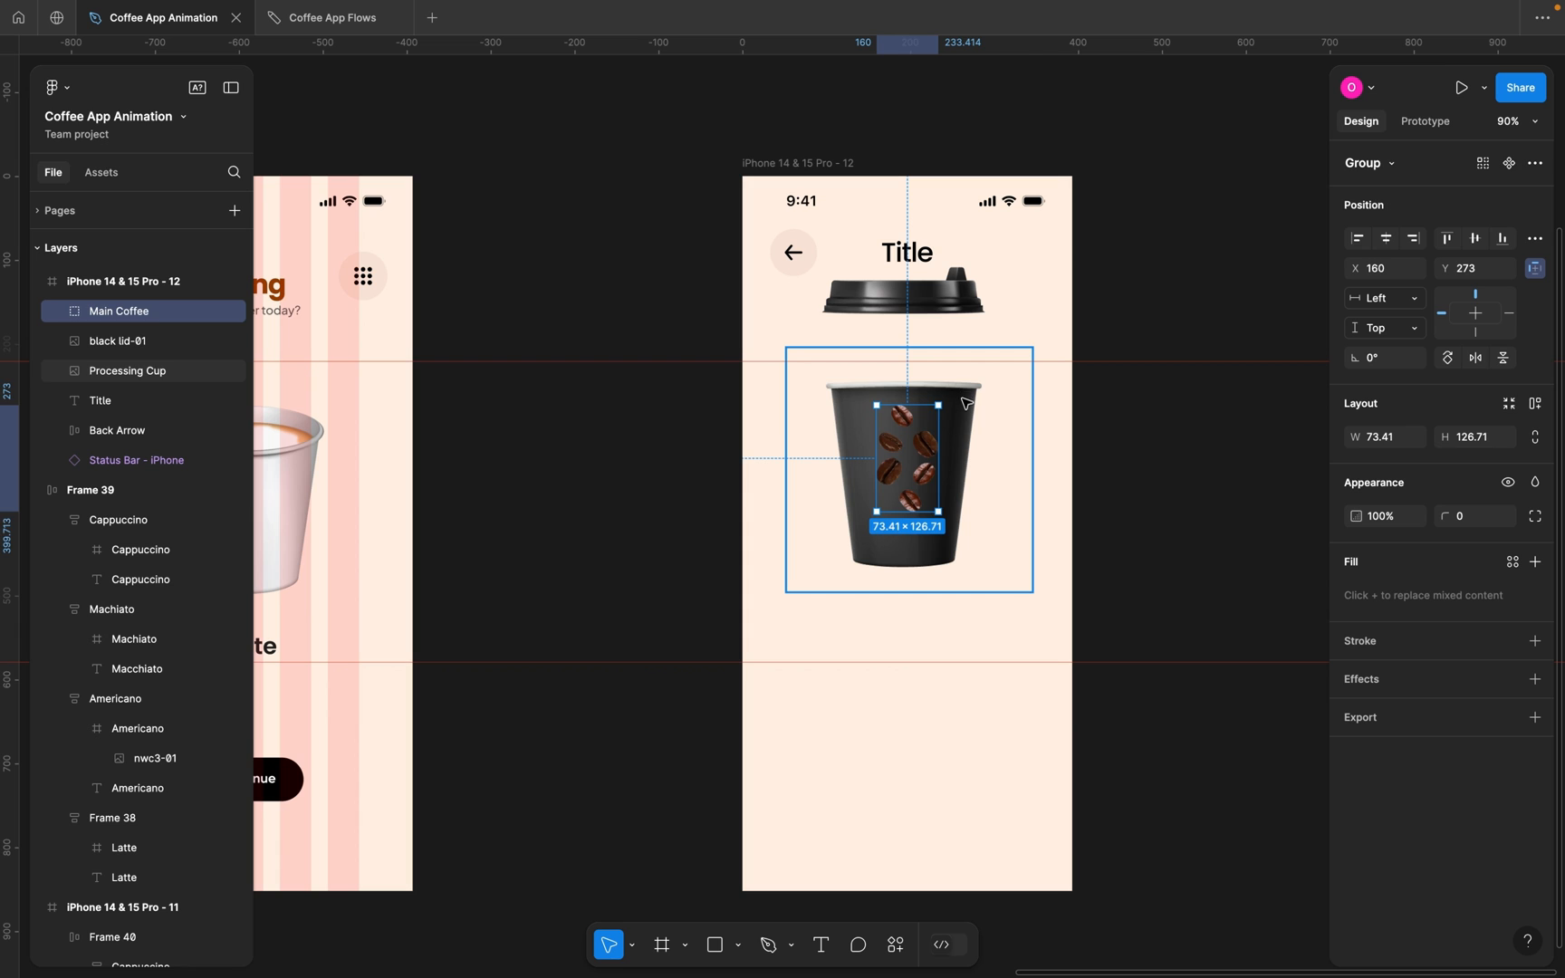
{"action": "left_click", "coordinate": [964, 398]}
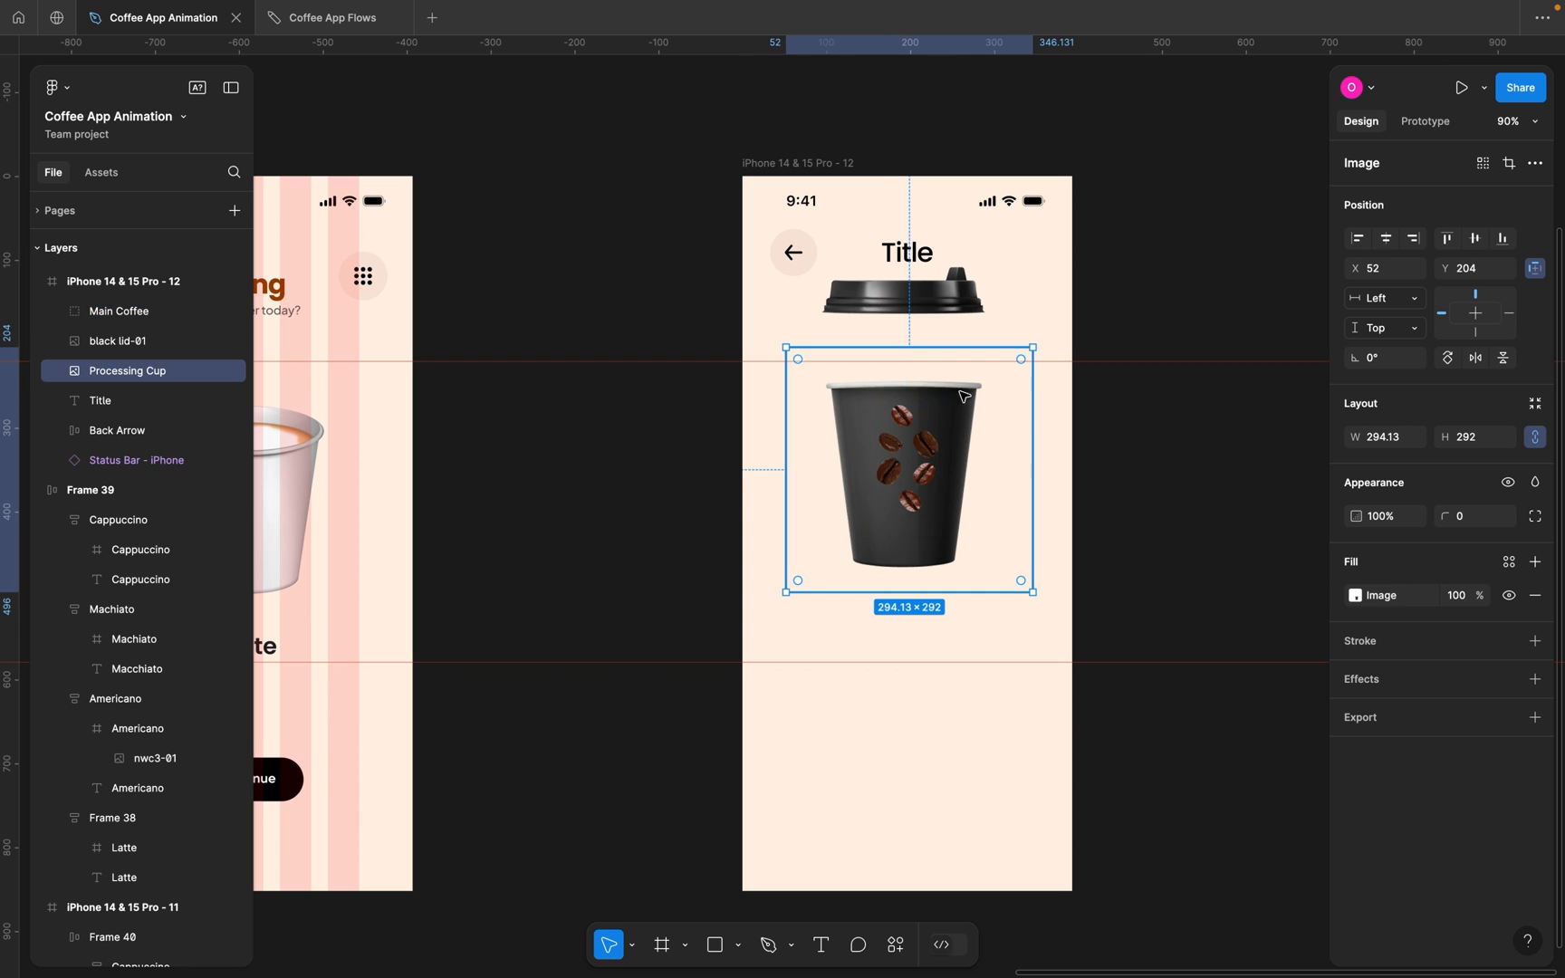
{"action": "left_click", "coordinate": [906, 470]}
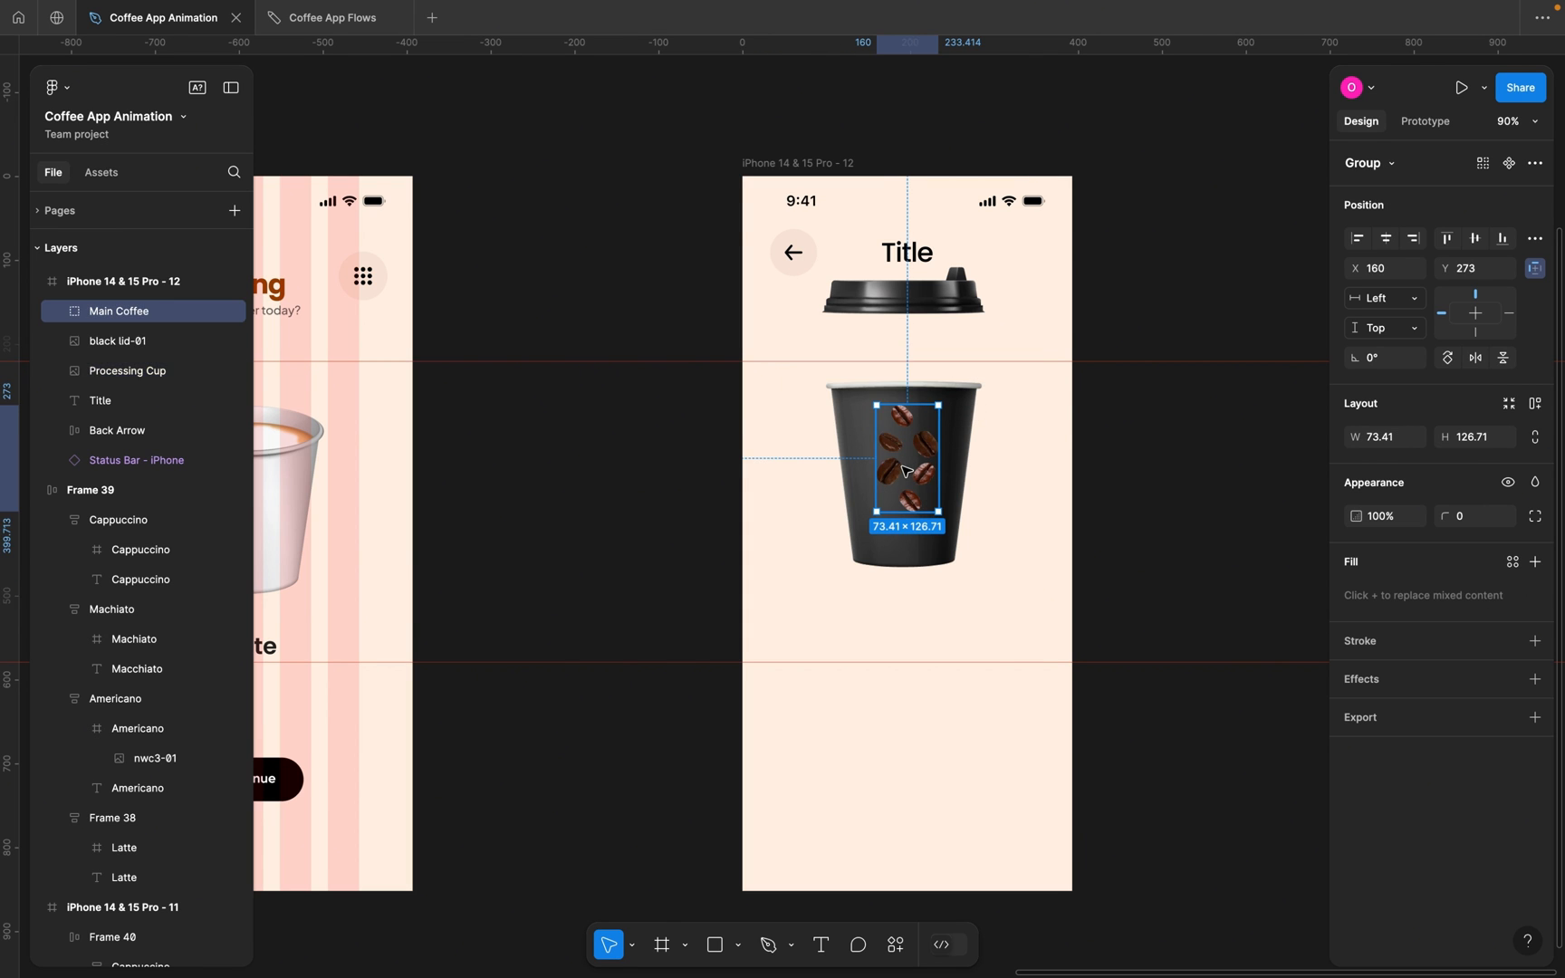
{"action": "left_click", "coordinate": [157, 377]}
{"action": "left_click", "coordinate": [148, 315]}
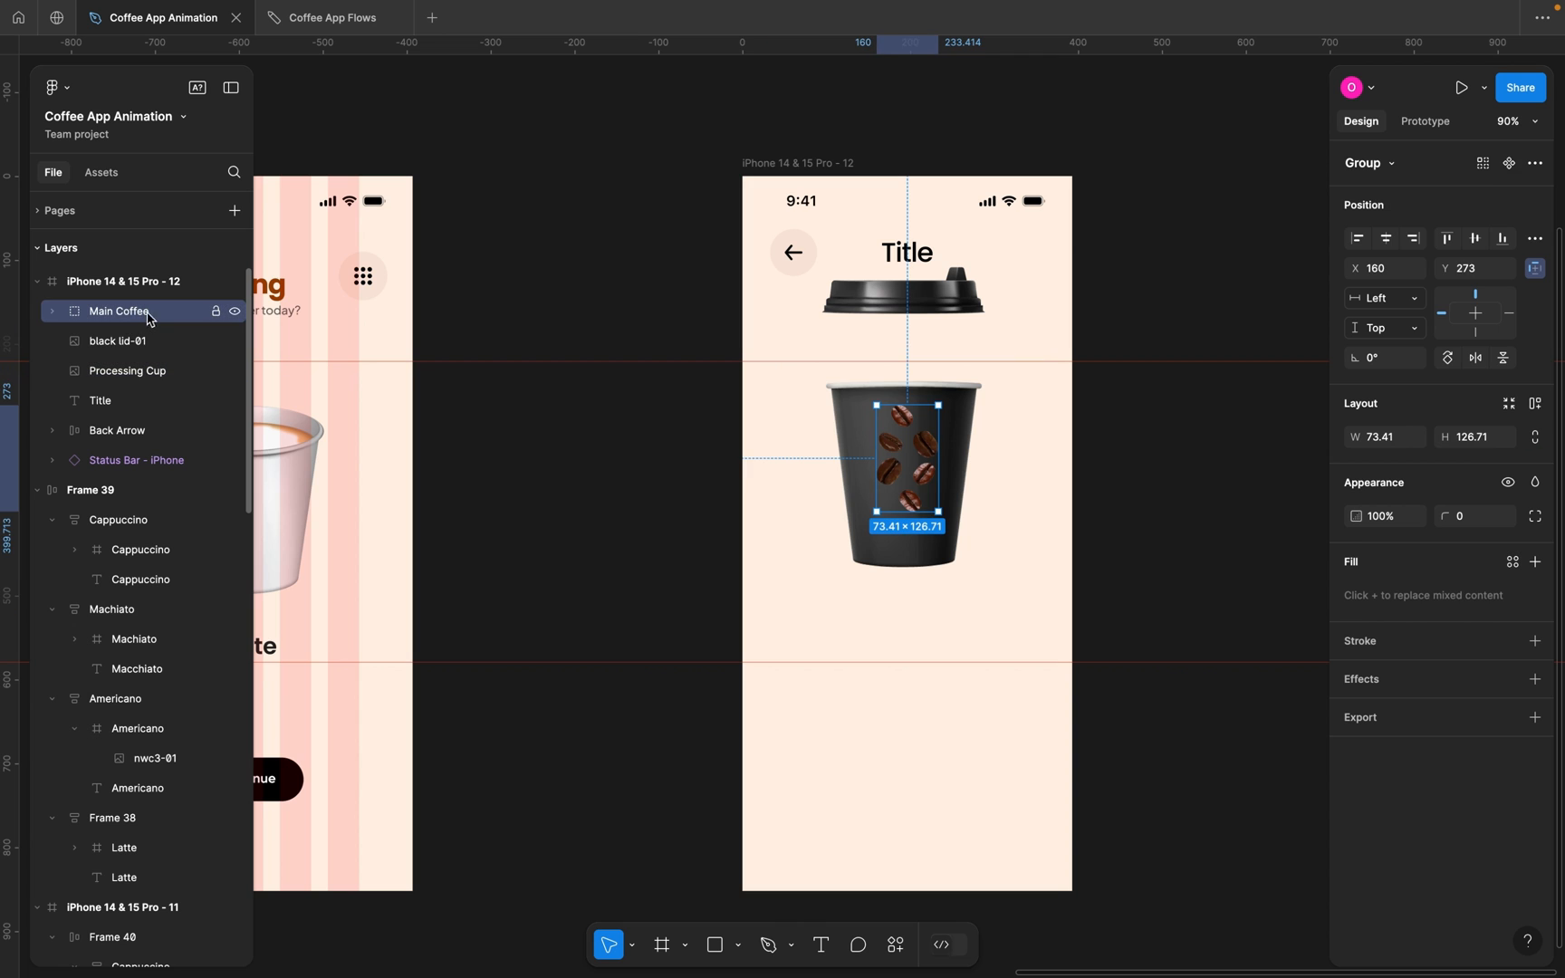
{"action": "left_click_drag", "start_coordinate": [131, 317], "coordinate": [135, 369]}
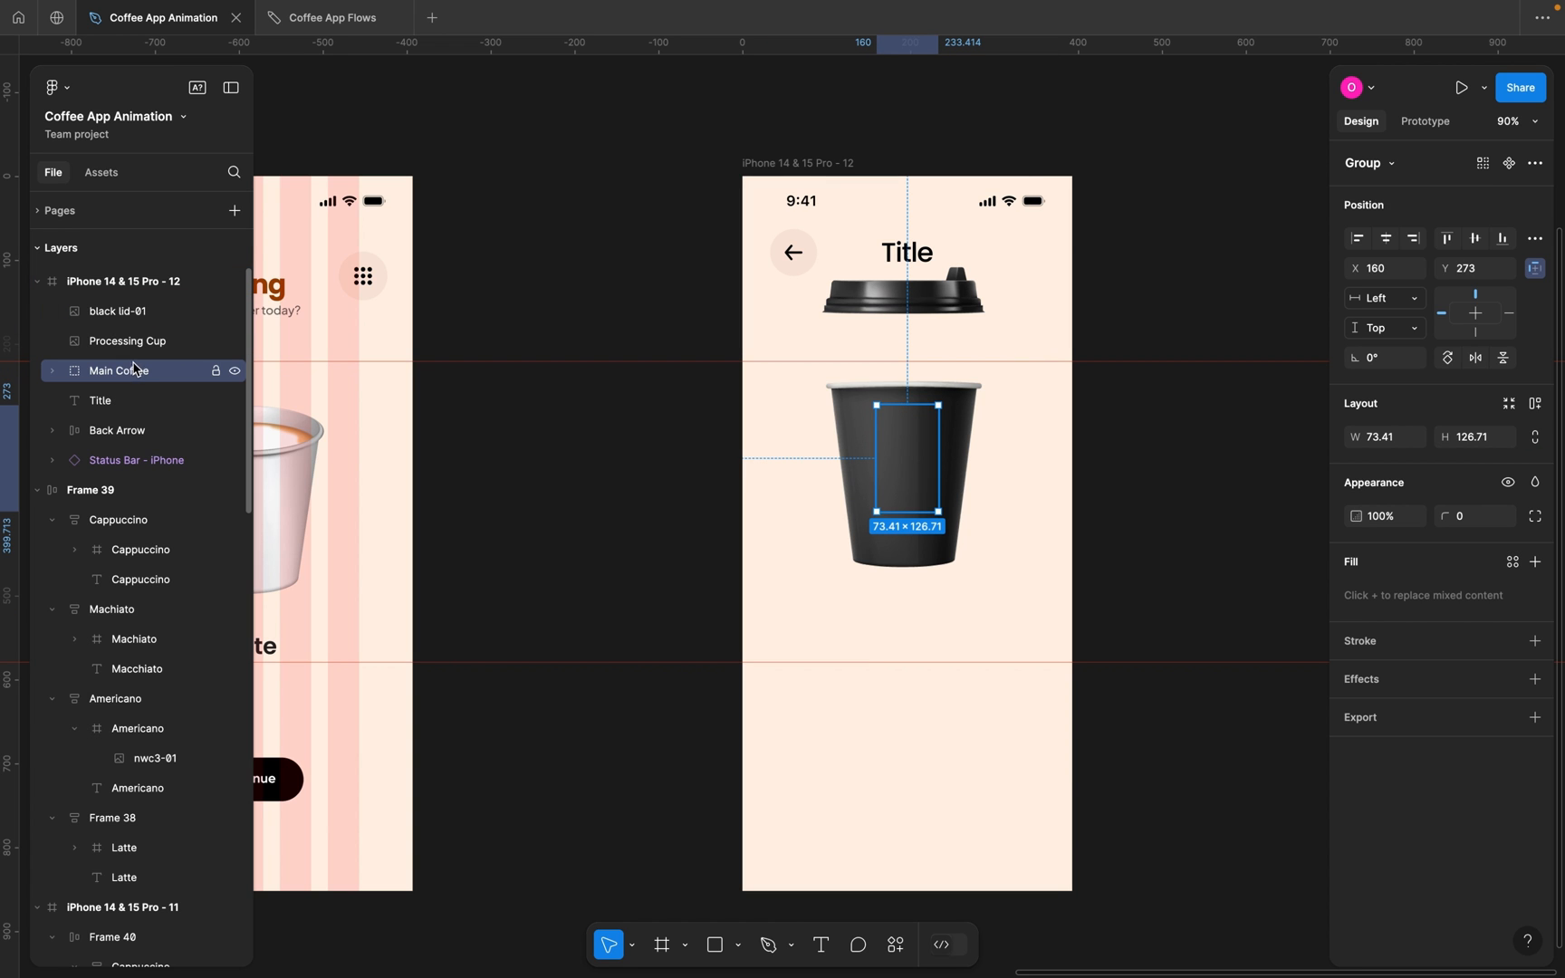
{"action": "left_click", "coordinate": [629, 467]}
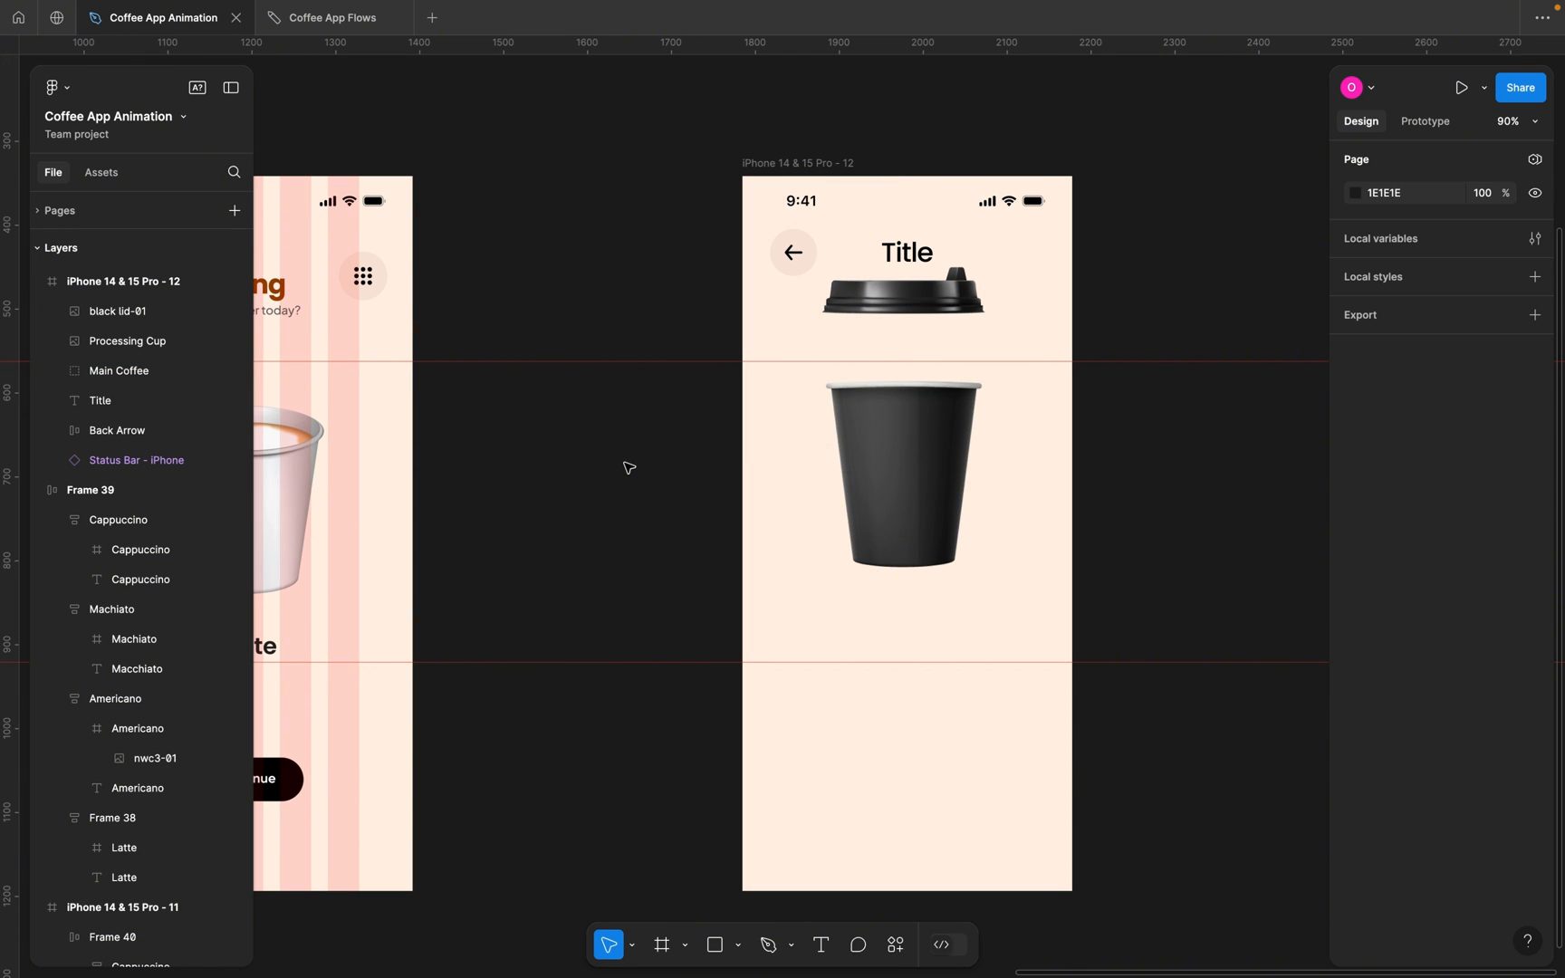
Copy the Size and Concentration selectors together from the starter kit into the new phone frame.
{"action": "key", "text": "ctrl+Right"}
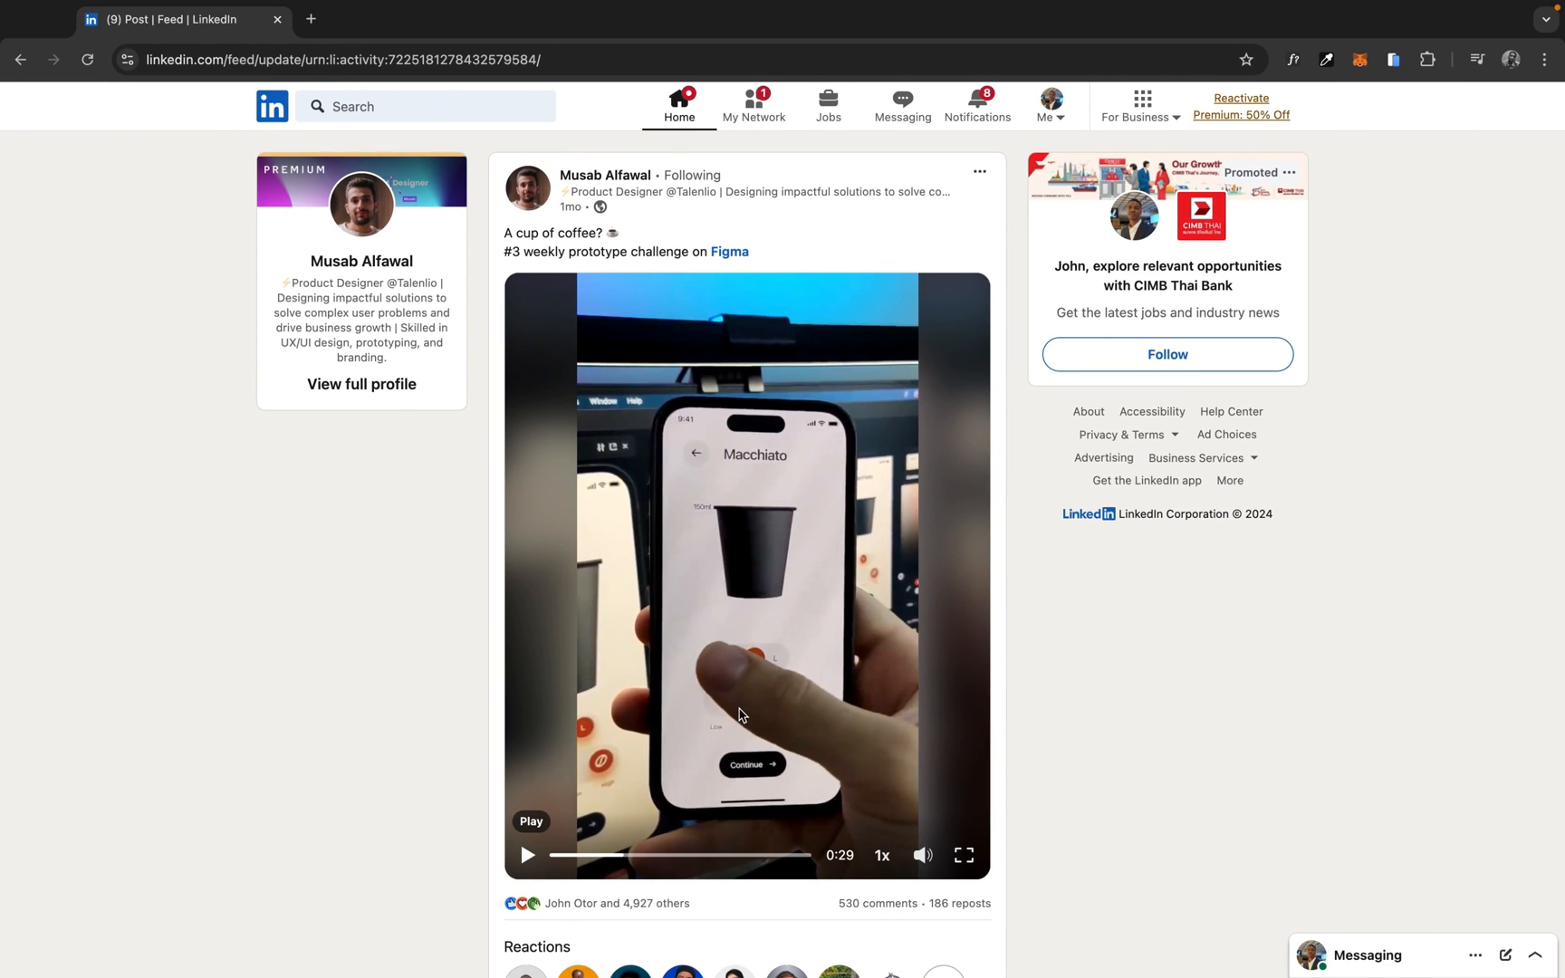
{"action": "key", "text": "ctrl+Left"}
{"action": "scroll", "coordinate": [685, 639], "scroll_direction": "left", "scroll_amount": 10}
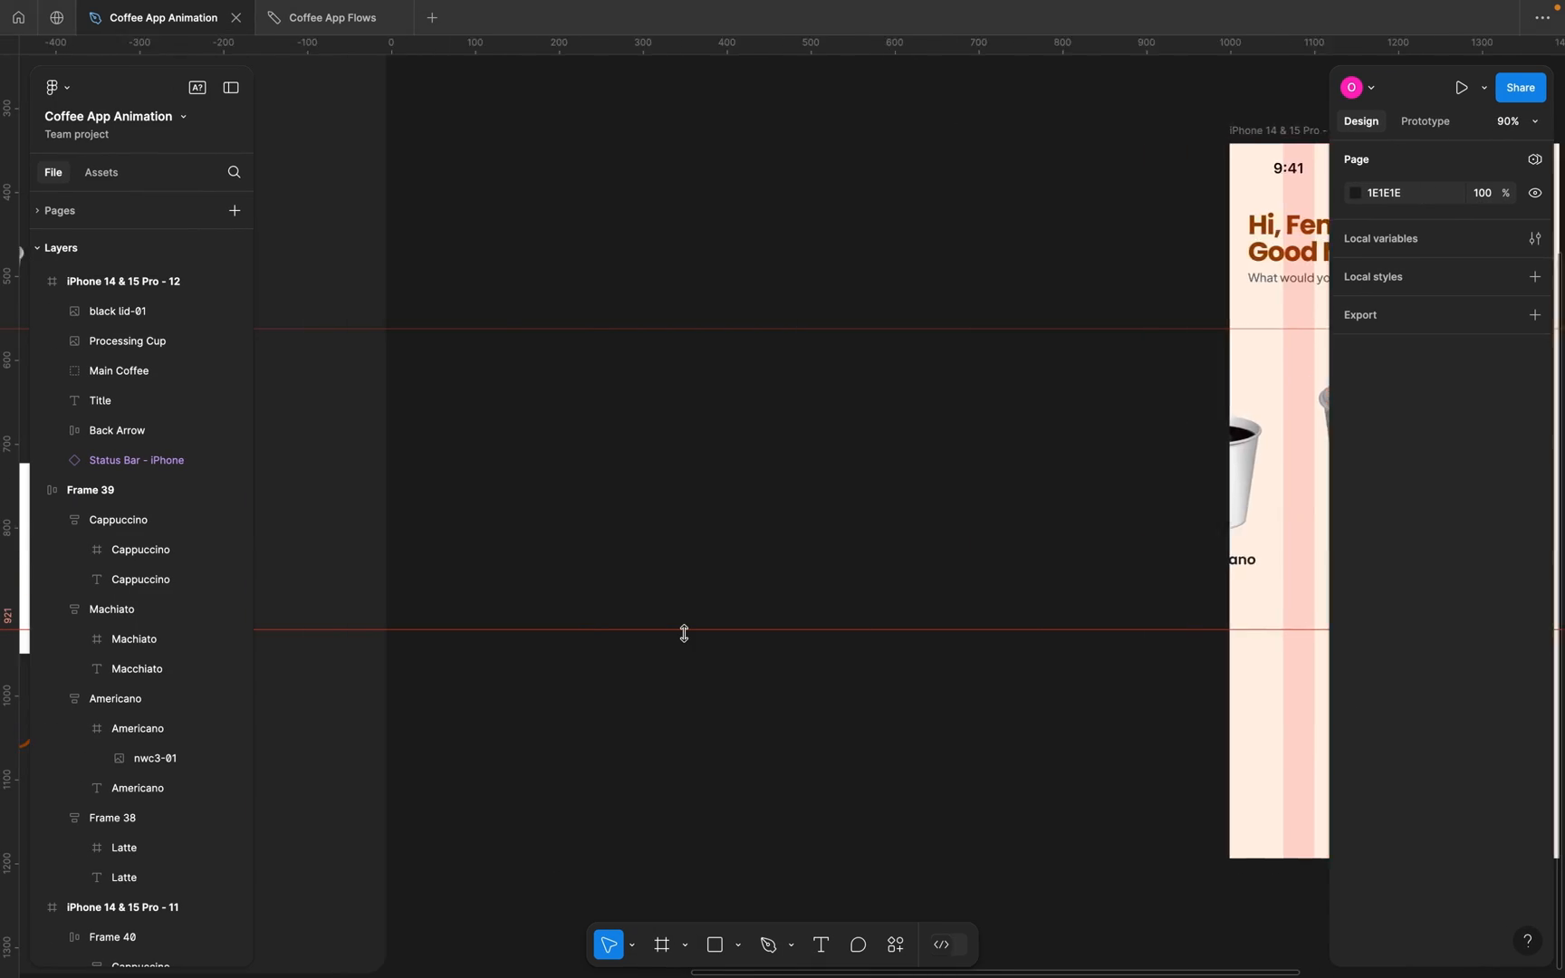
{"action": "scroll", "coordinate": [685, 634], "scroll_direction": "down", "scroll_amount": 5}
{"action": "scroll", "coordinate": [687, 638], "scroll_direction": "left", "scroll_amount": 5}
{"action": "scroll", "coordinate": [687, 638], "scroll_direction": "left", "scroll_amount": 1}
{"action": "left_click", "coordinate": [501, 540]}
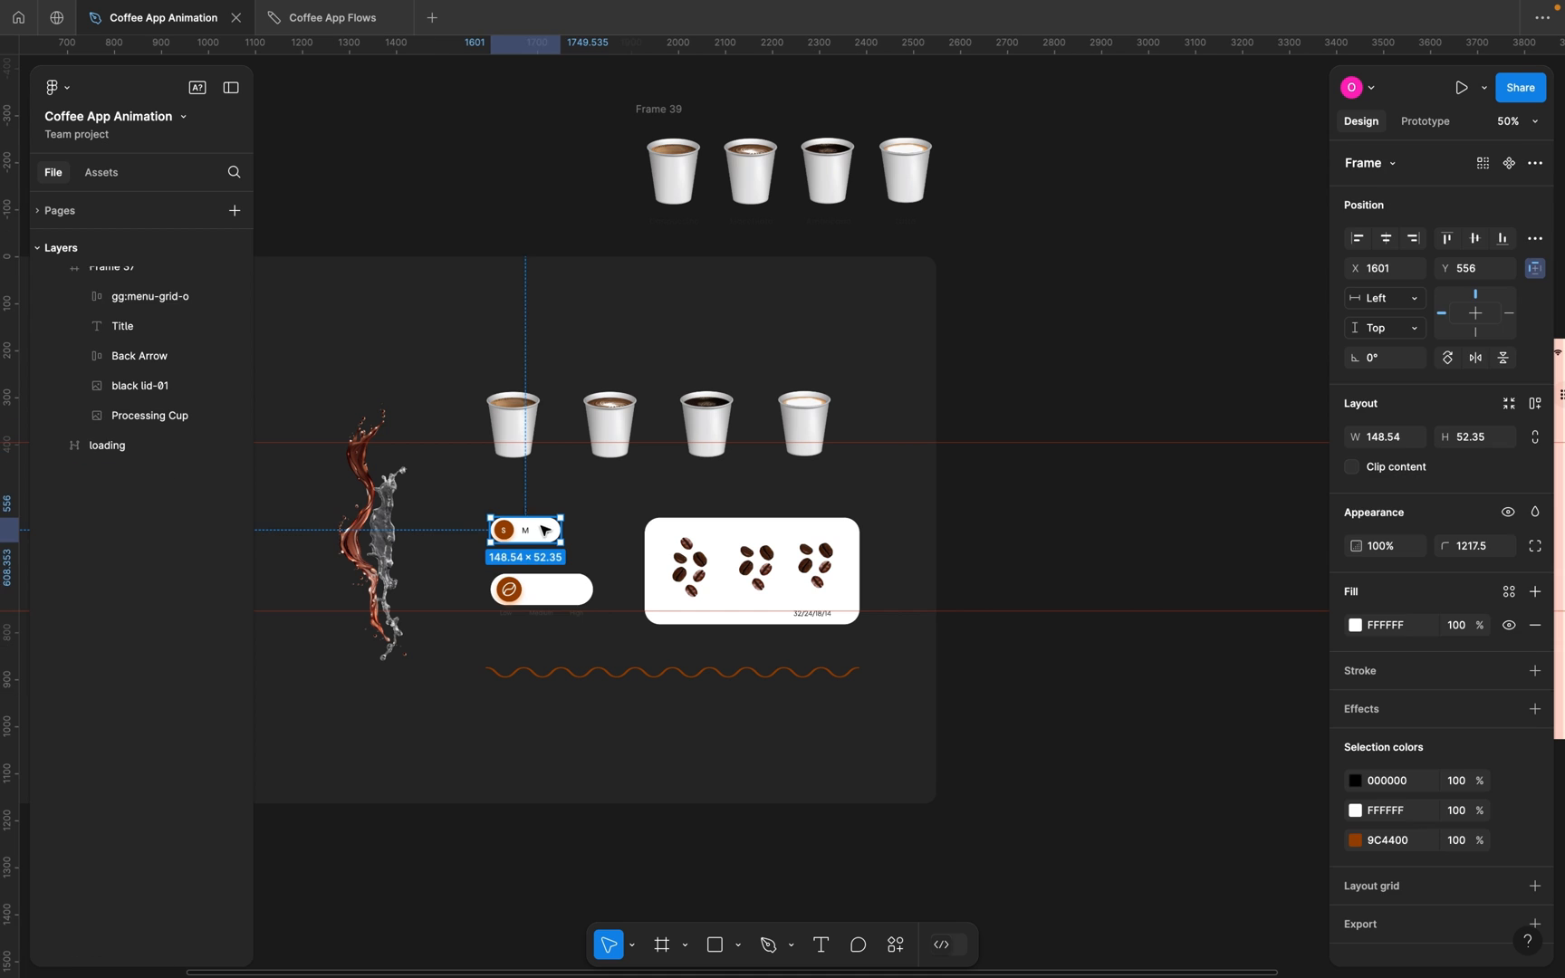
{"action": "left_click", "coordinate": [554, 607], "text": "shift"}
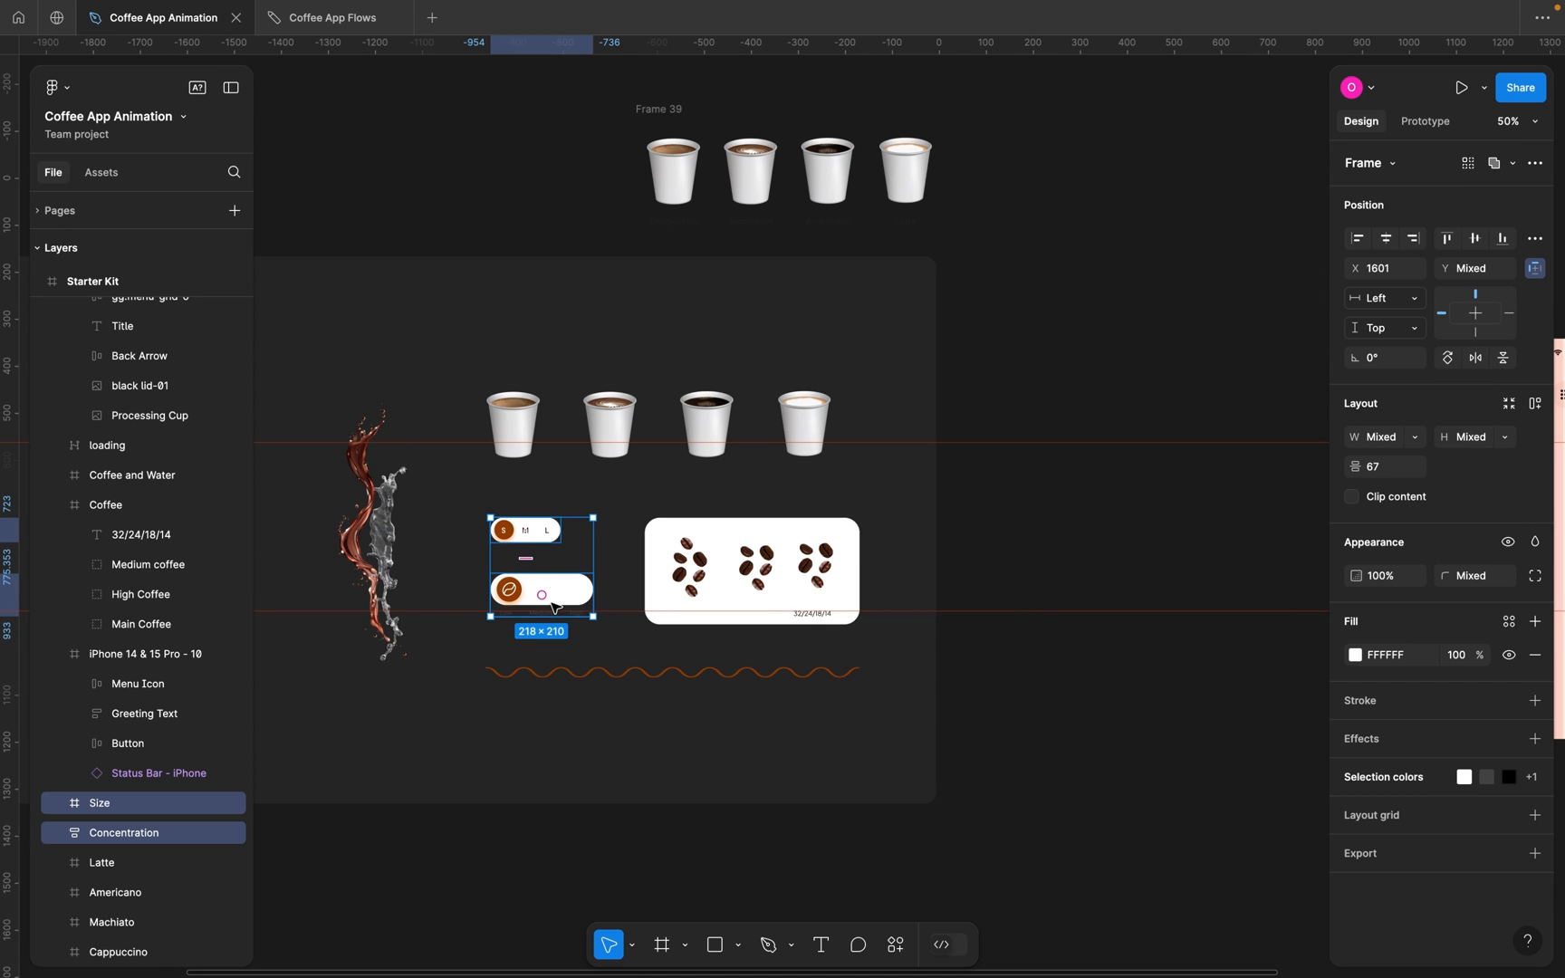
{"action": "scroll", "coordinate": [552, 605], "scroll_direction": "right", "scroll_amount": 15}
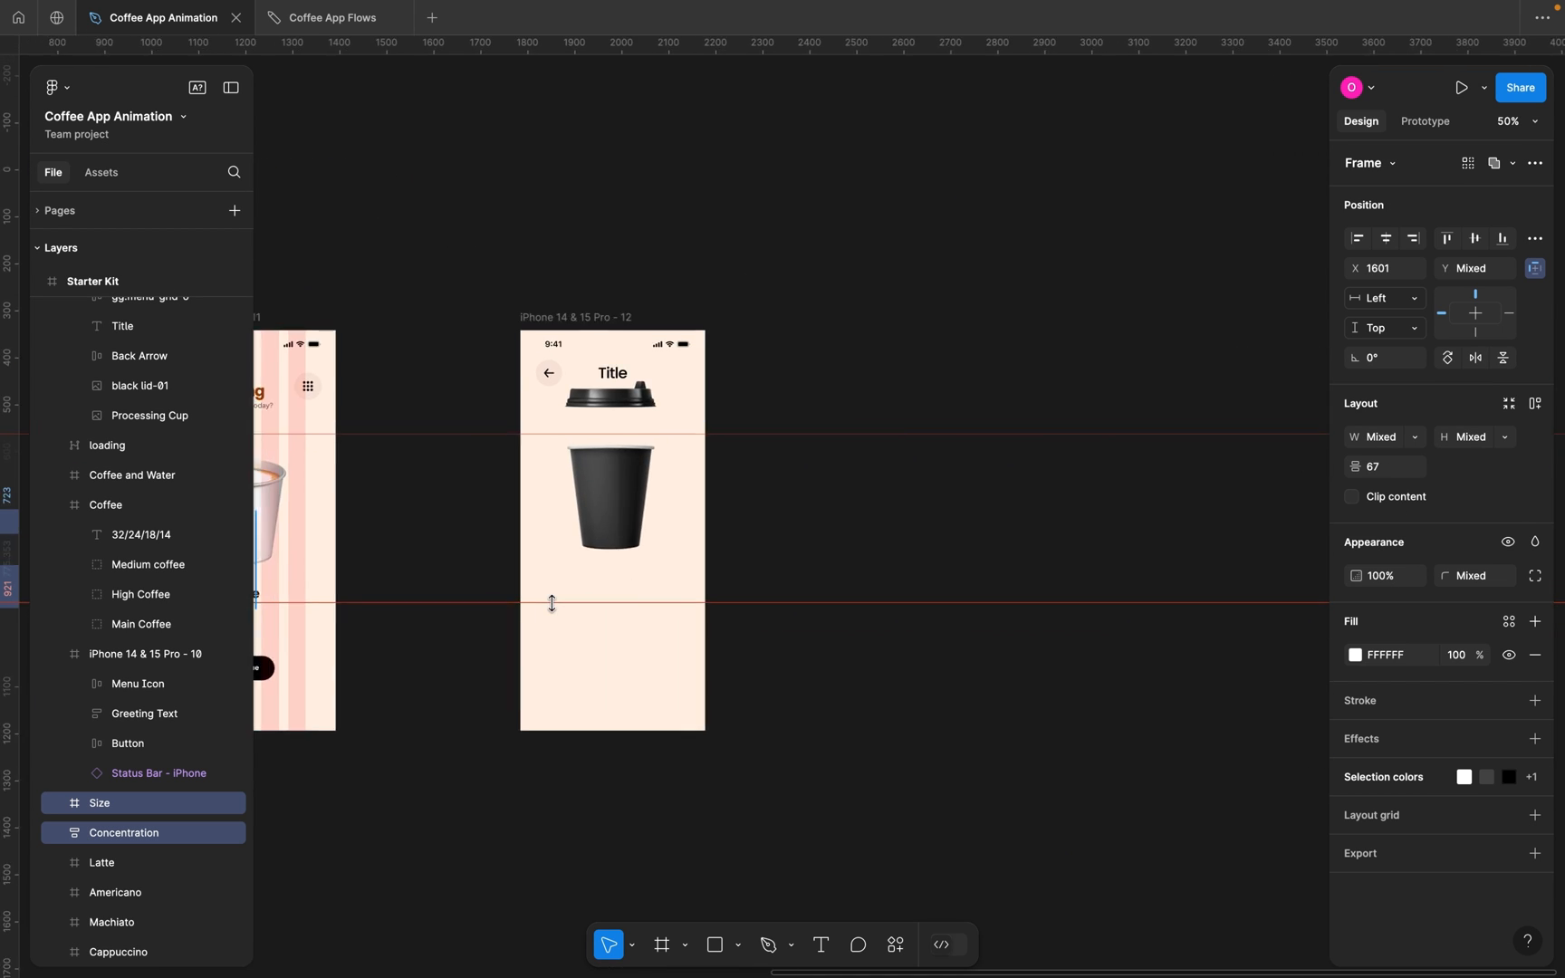
{"action": "scroll", "coordinate": [555, 594], "scroll_direction": "up", "scroll_amount": 3, "text": "ctrl"}
{"action": "left_click", "coordinate": [584, 176]}
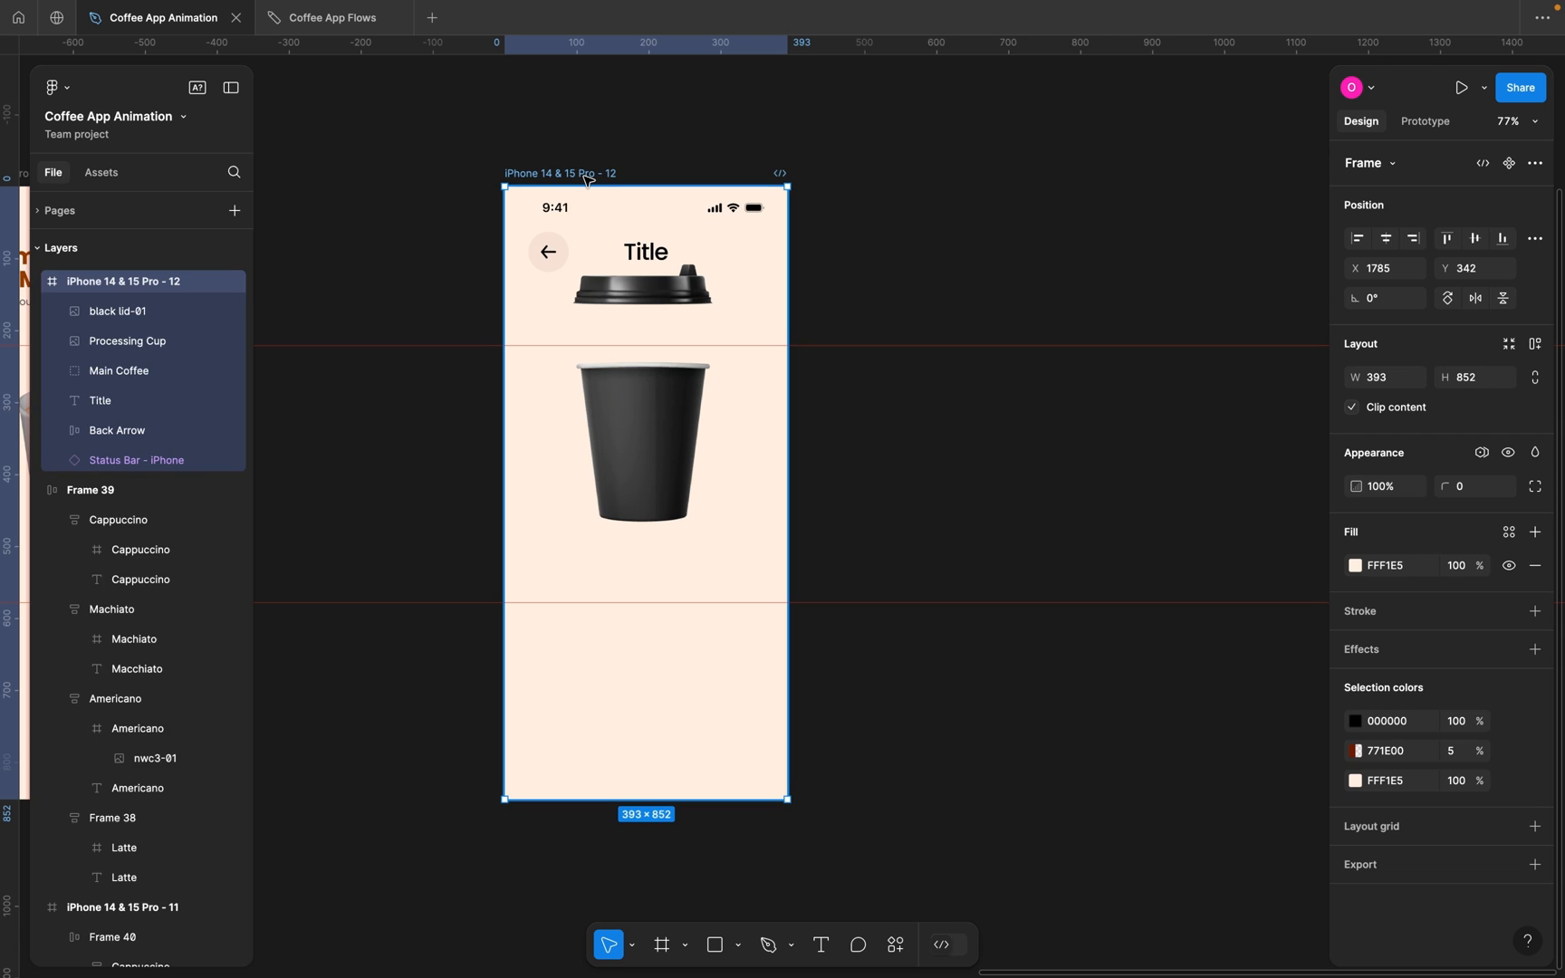
{"action": "key", "text": "ctrl+v"}
Place the Size selector below the cup at X 116, Y 511 and the Concentration selector beneath it at X 78, Y 600.
{"action": "left_click", "coordinate": [728, 561]}
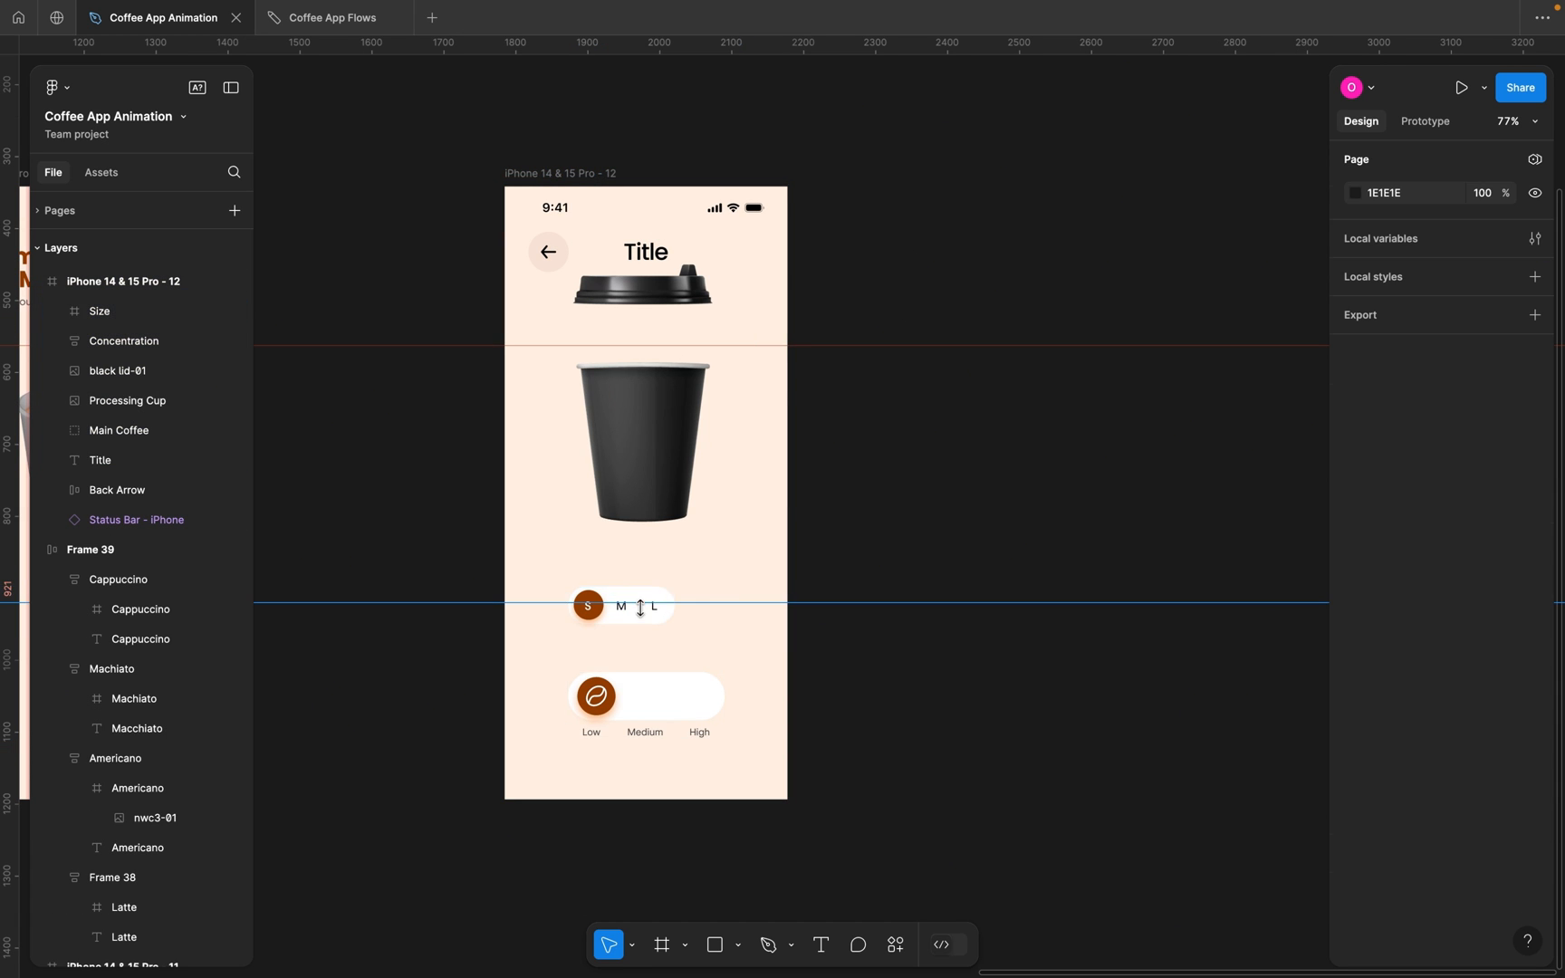
{"action": "left_click", "coordinate": [640, 596]}
{"action": "left_click_drag", "start_coordinate": [649, 598], "coordinate": [661, 572]}
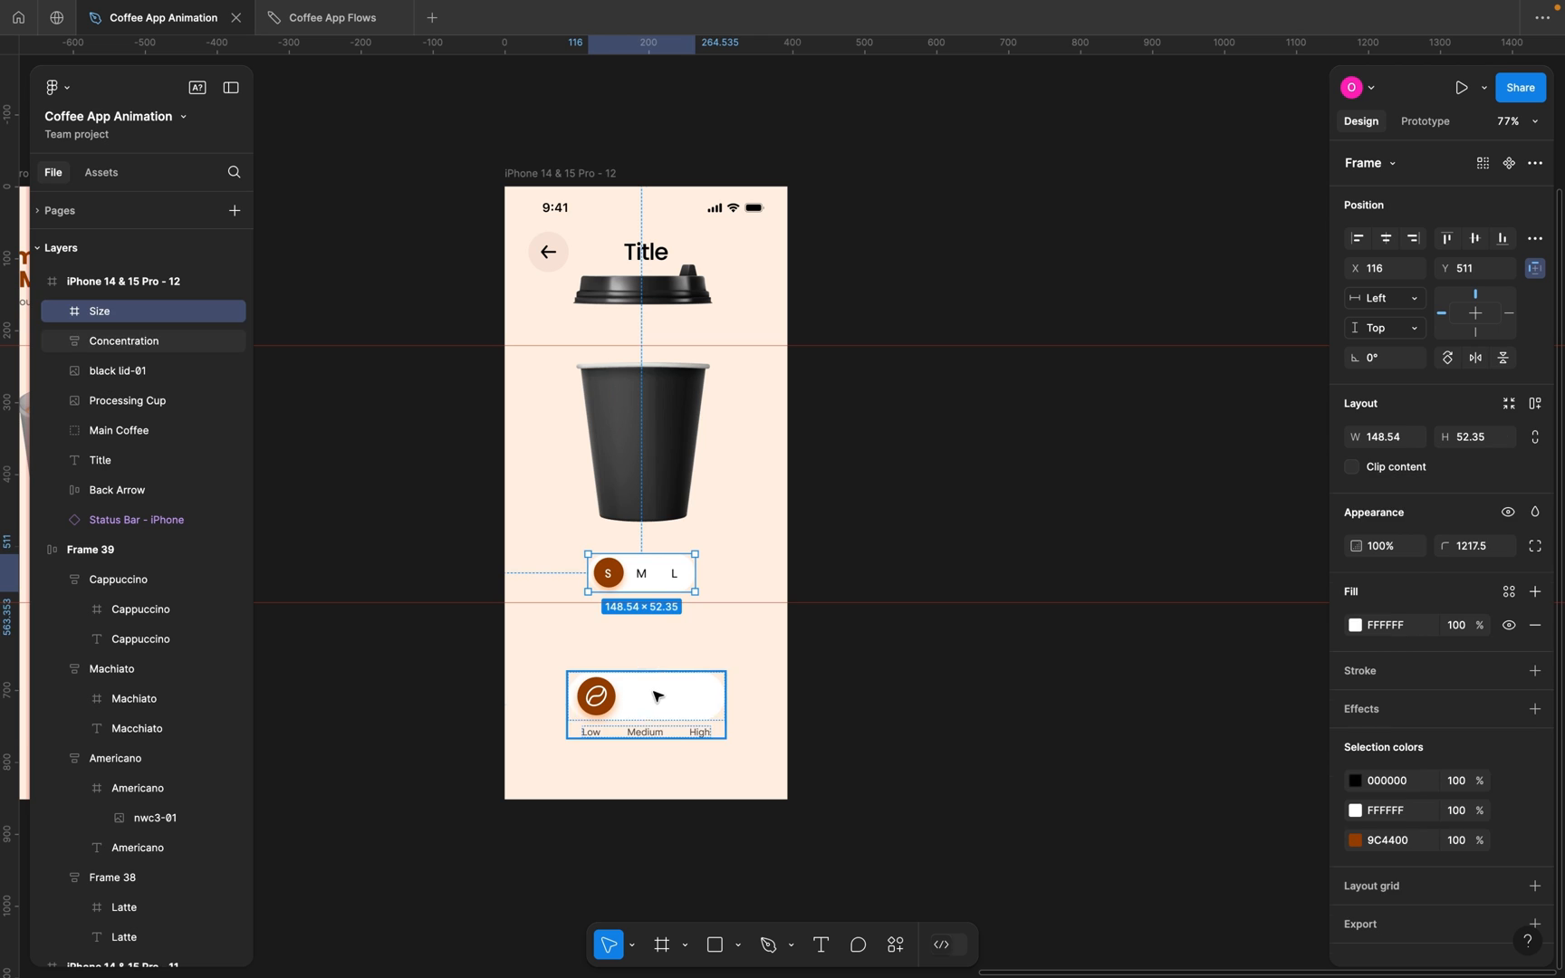
{"action": "left_click", "coordinate": [667, 699]}
{"action": "left_click_drag", "start_coordinate": [667, 700], "coordinate": [659, 645]}
{"action": "left_click", "coordinate": [664, 646]}
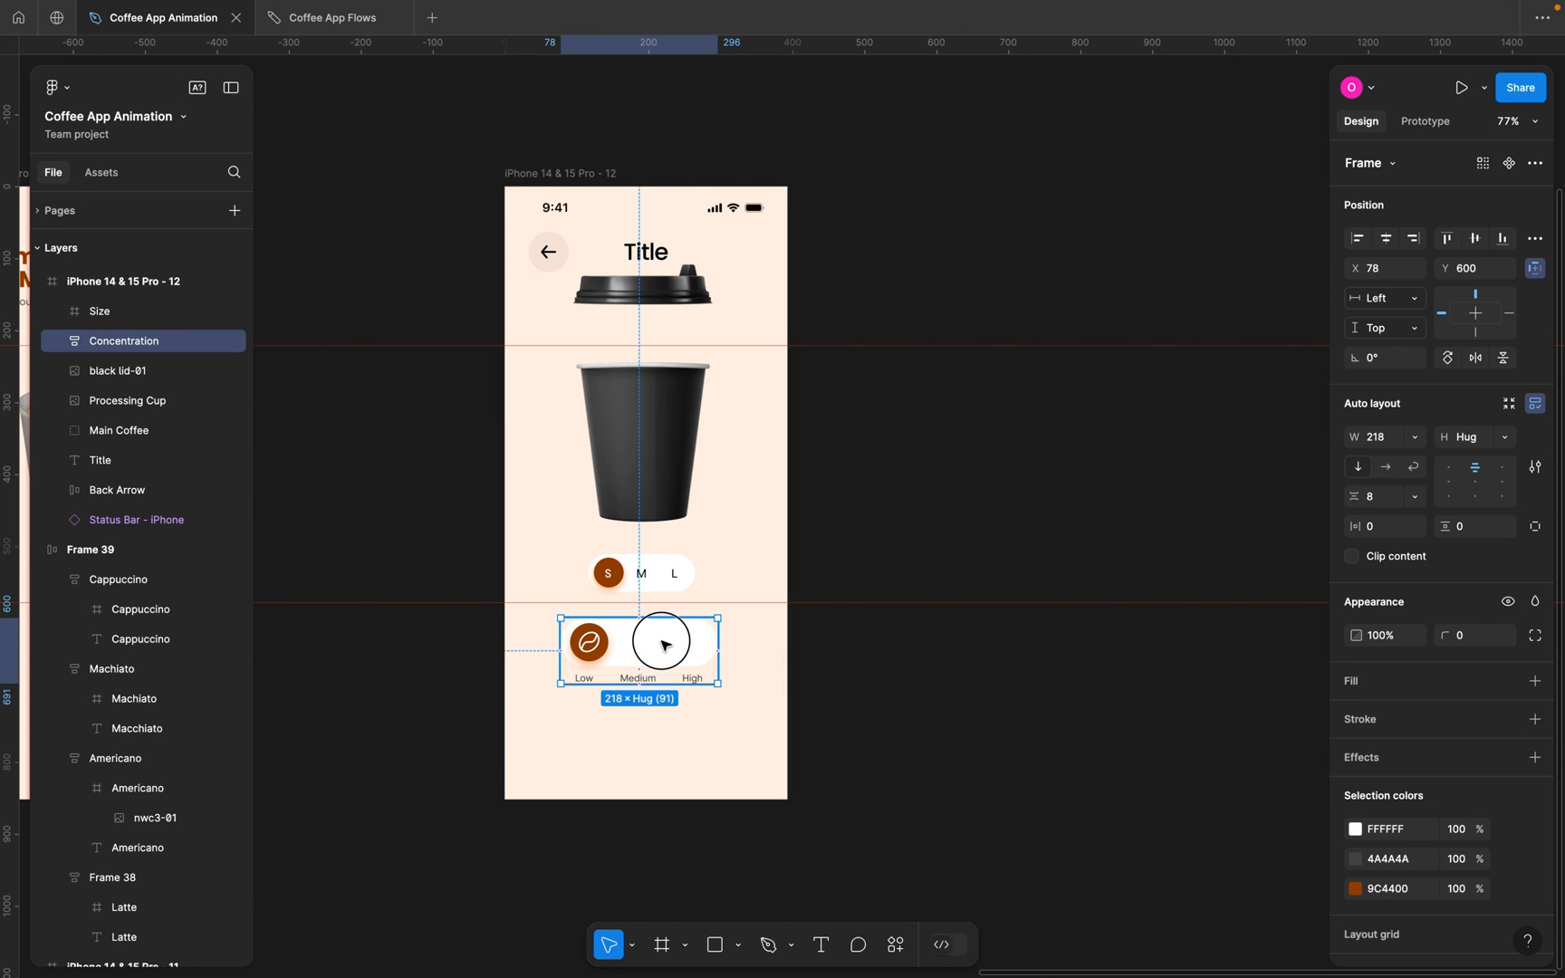
Copy the Continue button from the home screen into the new phone frame and place it at X 133, Y 745.
{"action": "scroll", "coordinate": [664, 645], "scroll_direction": "left", "scroll_amount": 10}
{"action": "left_click", "coordinate": [722, 645]}
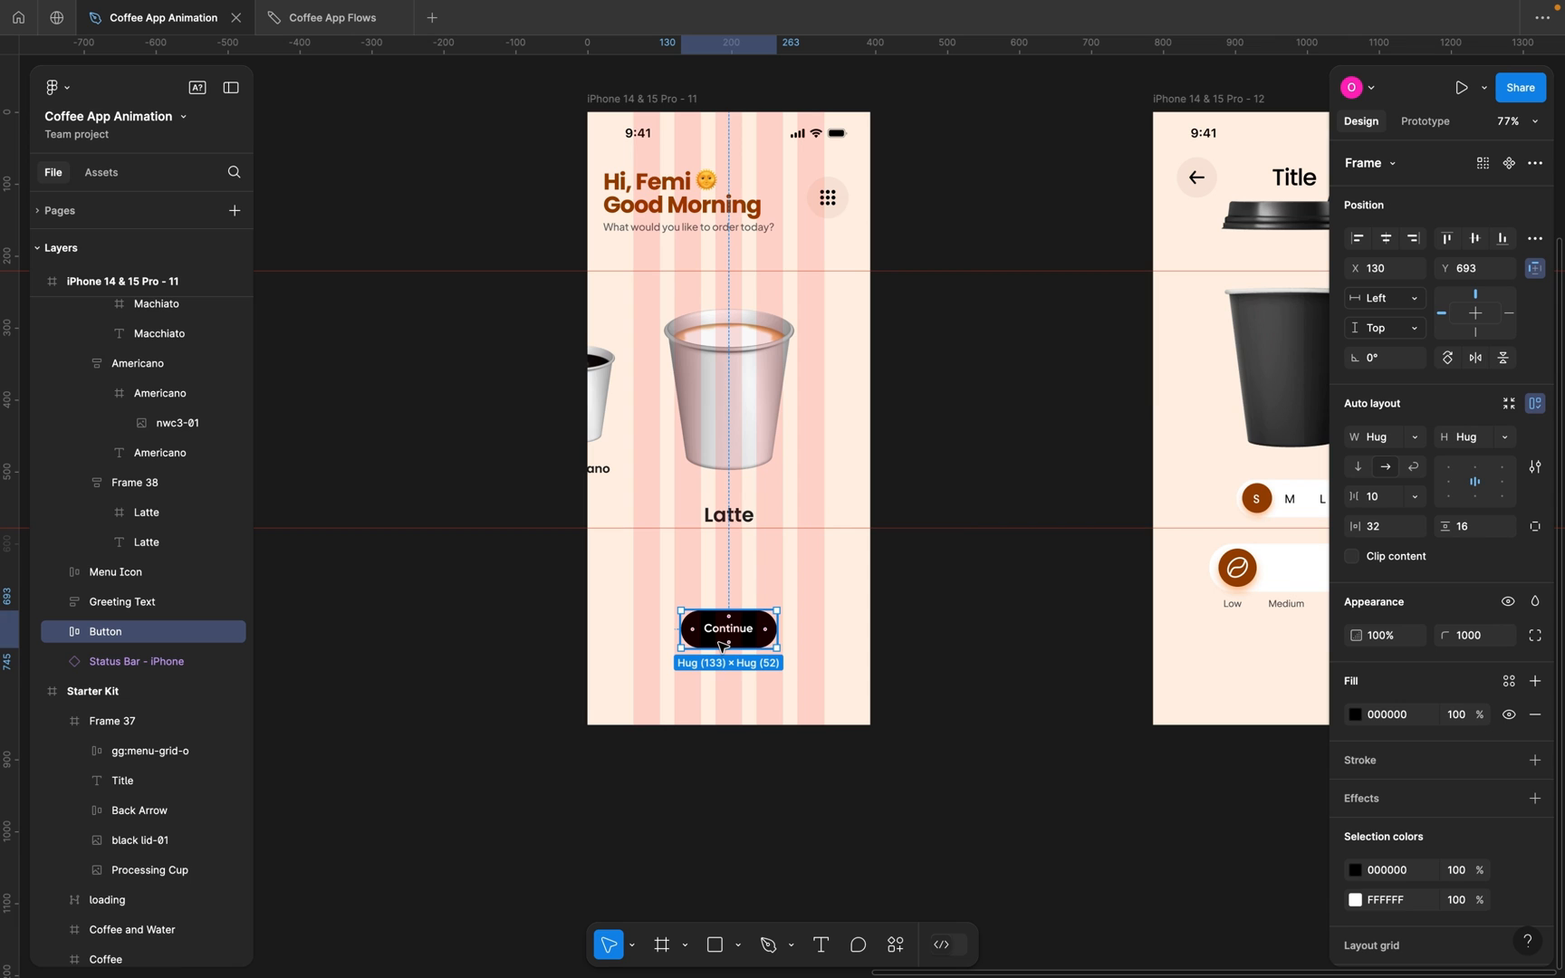
{"action": "scroll", "coordinate": [722, 645], "scroll_direction": "right", "scroll_amount": 10}
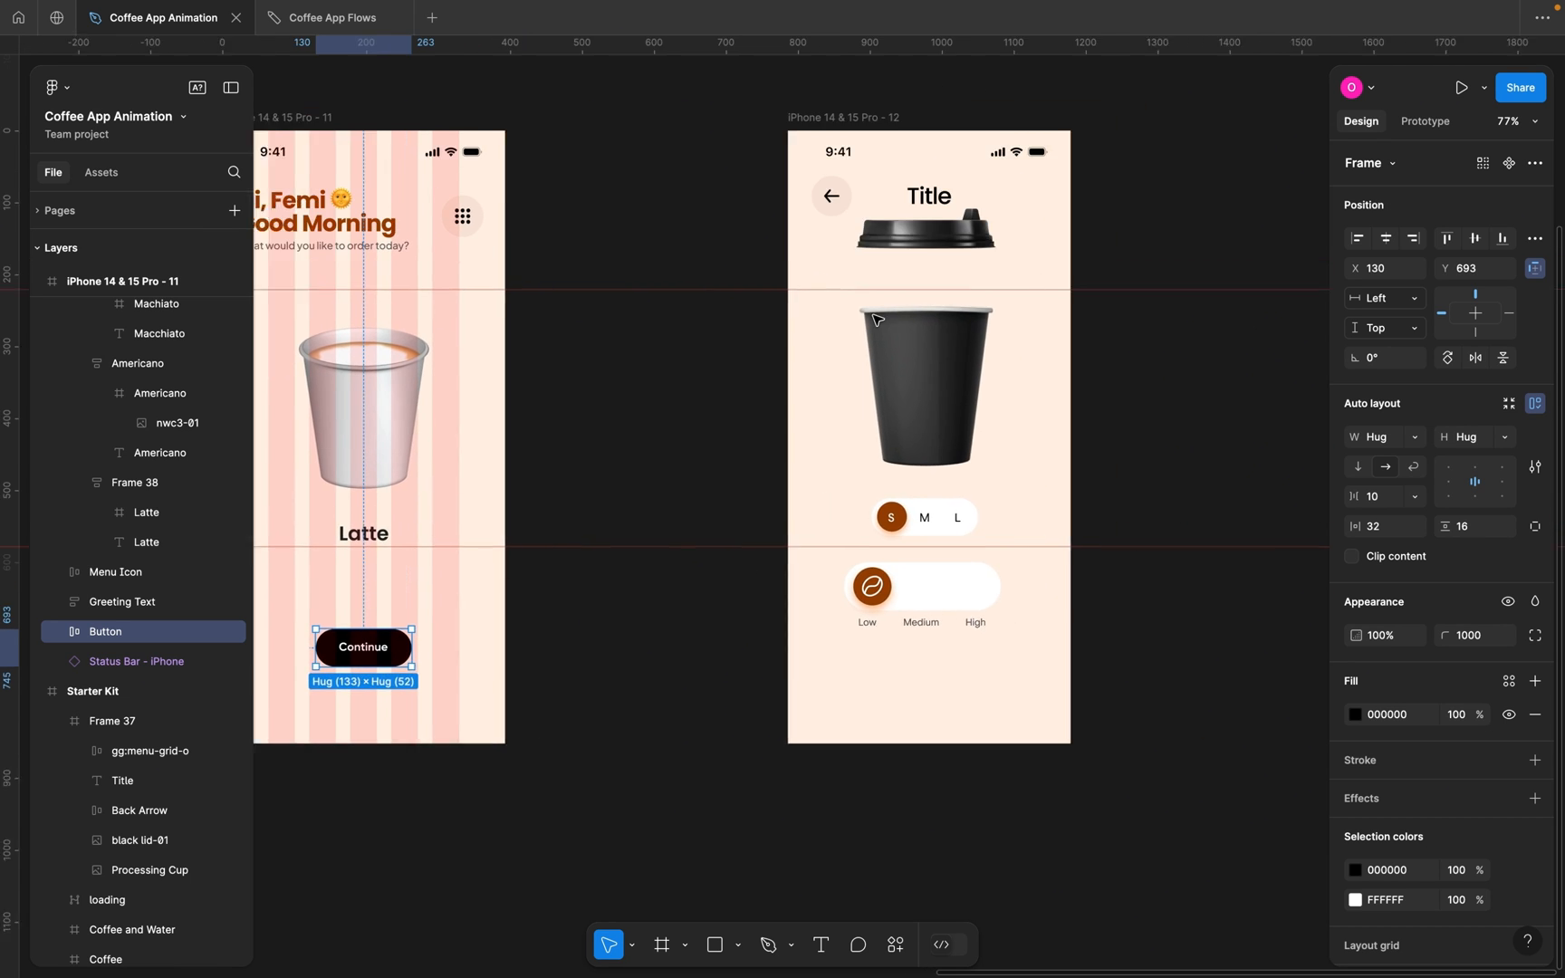
{"action": "left_click", "coordinate": [816, 155]}
{"action": "key", "text": "ctrl+v"}
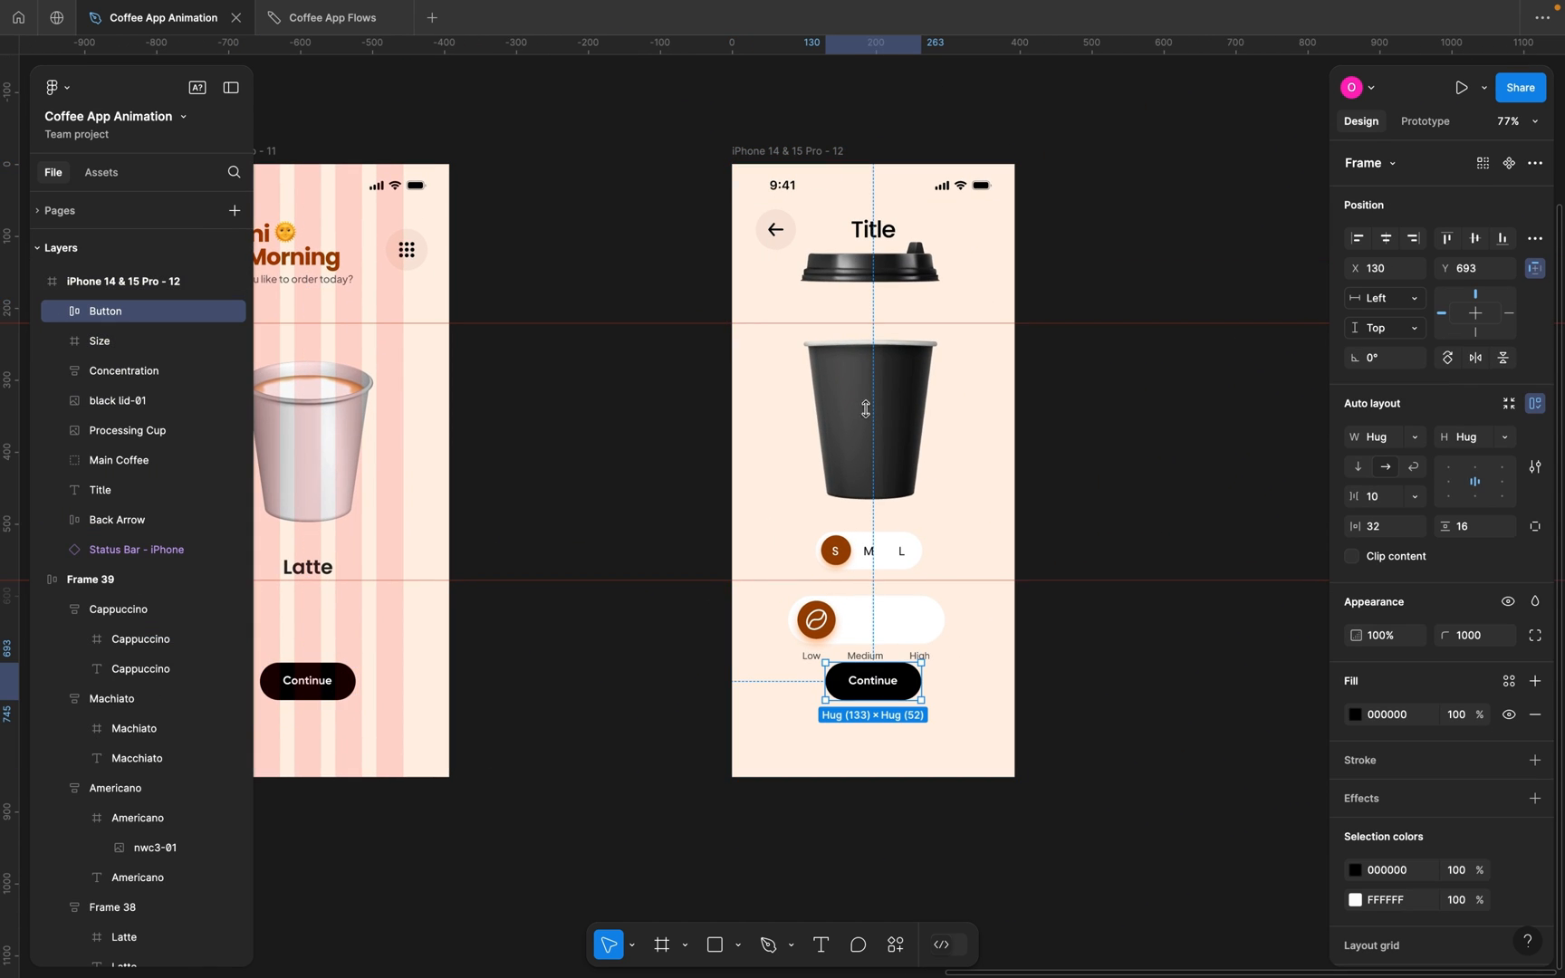
{"action": "left_click_drag", "start_coordinate": [882, 702], "coordinate": [884, 739]}
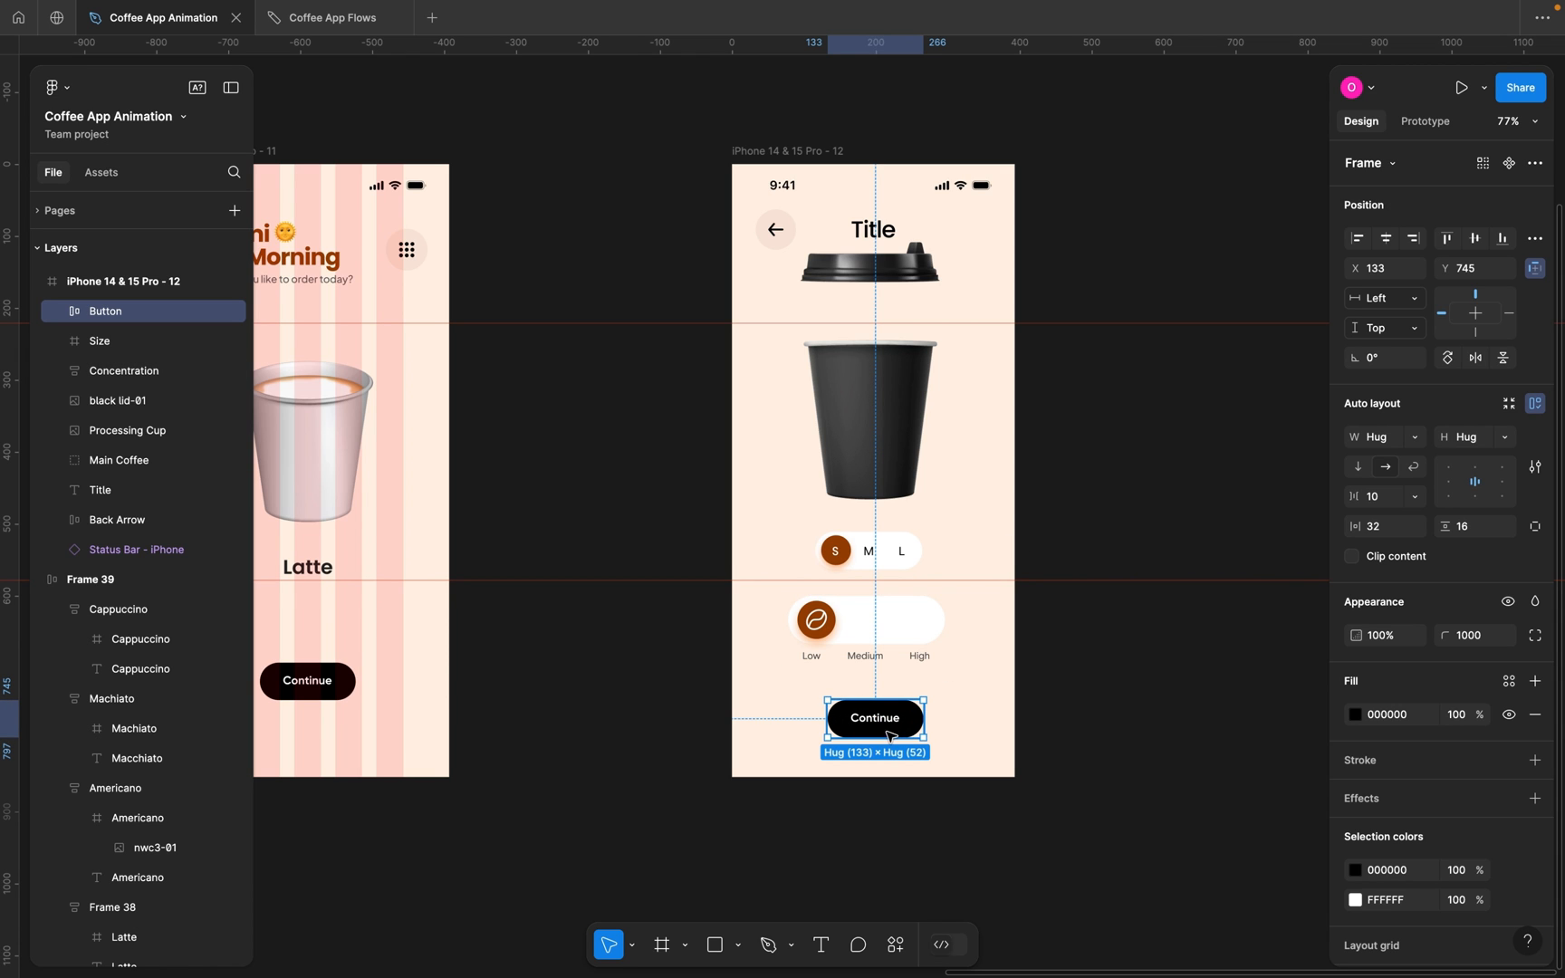
Move the Continue button slightly higher in the iPhone 14 & 15 Pro - 12 frame.
{"action": "left_click_drag", "start_coordinate": [873, 723], "coordinate": [873, 716]}
{"action": "left_click", "coordinate": [1138, 492]}
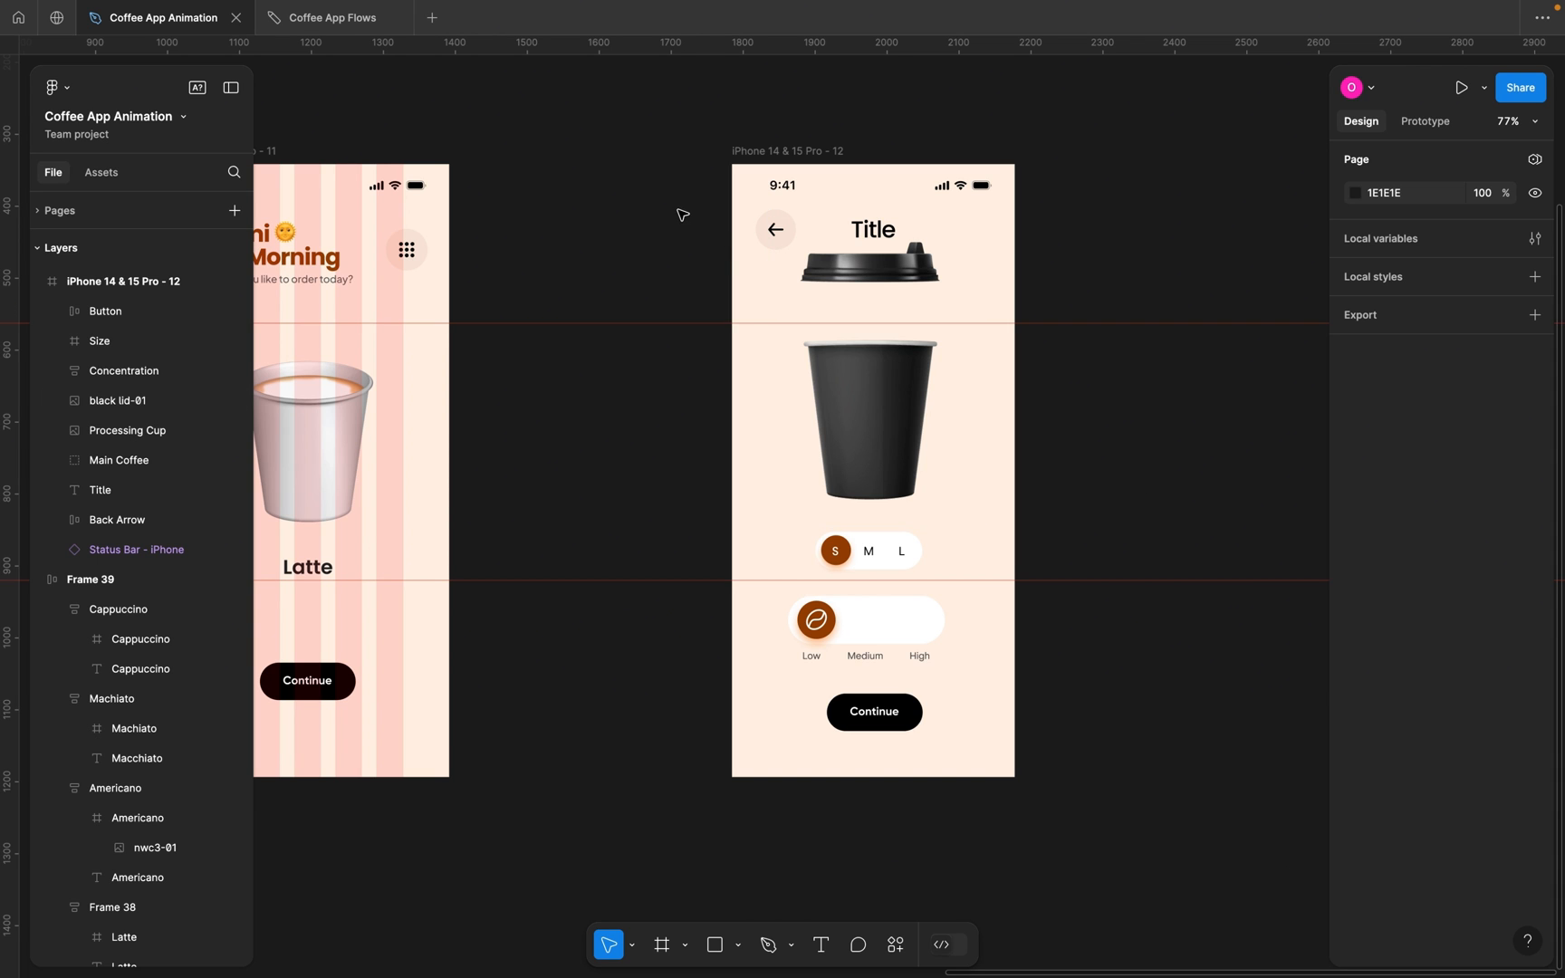
Copy all eight elements except the status bar from iPhone 14 & 15 Pro - 12 into the iPhone 14 & 15 Pro - 11 frame.
{"action": "left_click_drag", "start_coordinate": [677, 209], "coordinate": [989, 601]}
{"action": "left_click", "coordinate": [1086, 505]}
{"action": "scroll", "coordinate": [1086, 506], "scroll_direction": "left", "scroll_amount": 5}
{"action": "scroll", "coordinate": [1086, 505], "scroll_direction": "up", "scroll_amount": 1}
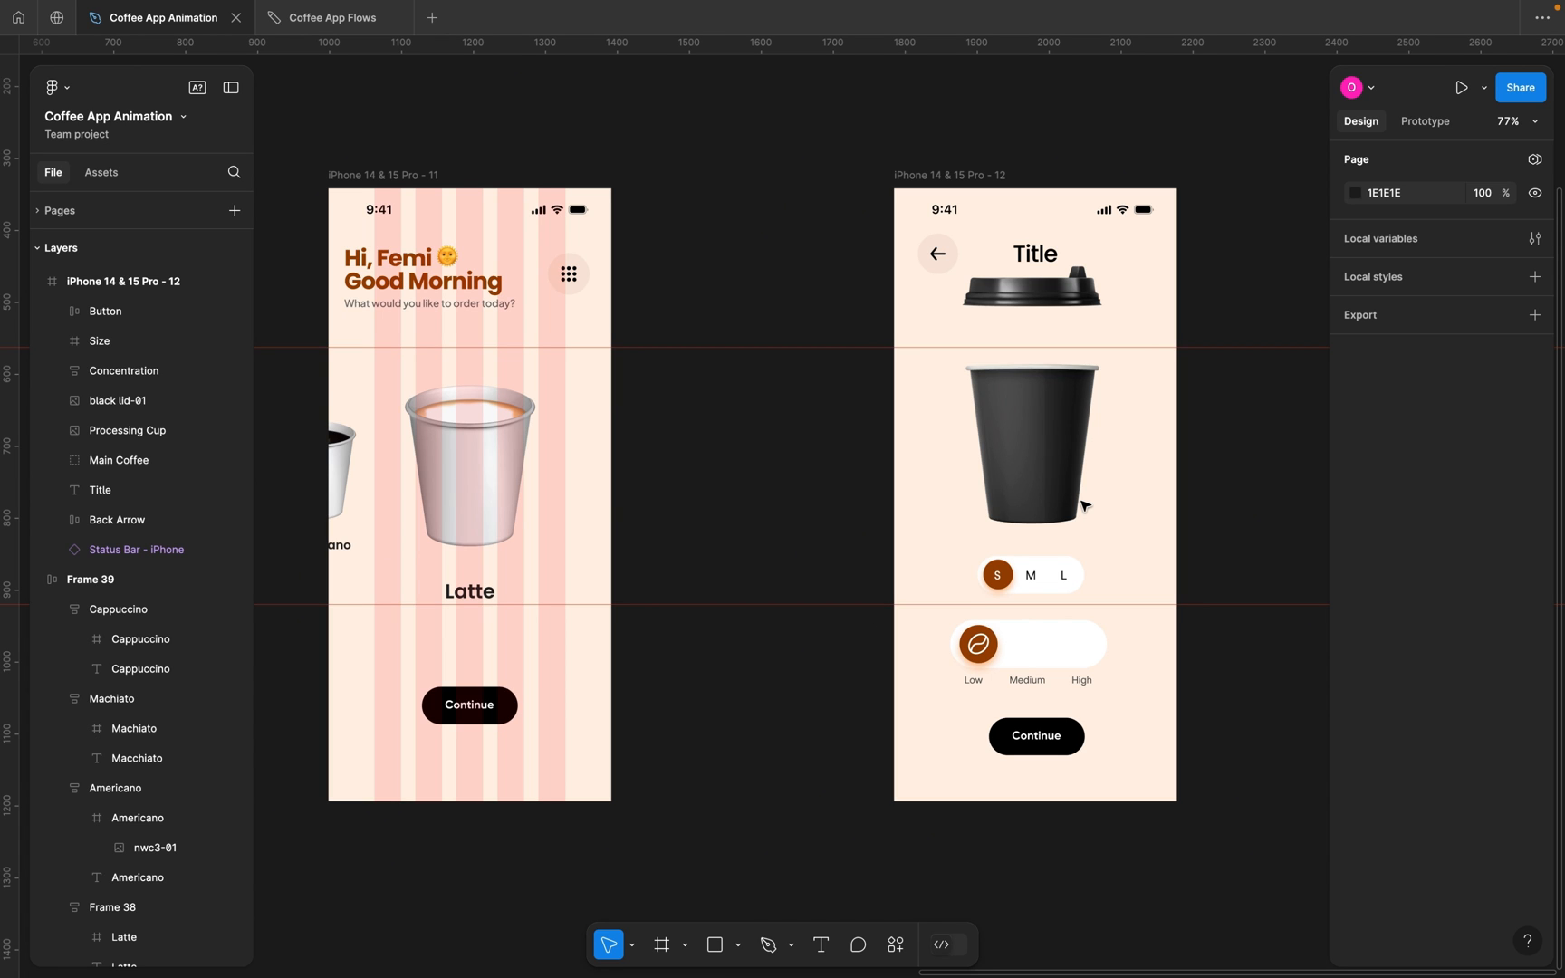
{"action": "left_click_drag", "start_coordinate": [836, 242], "coordinate": [1110, 528]}
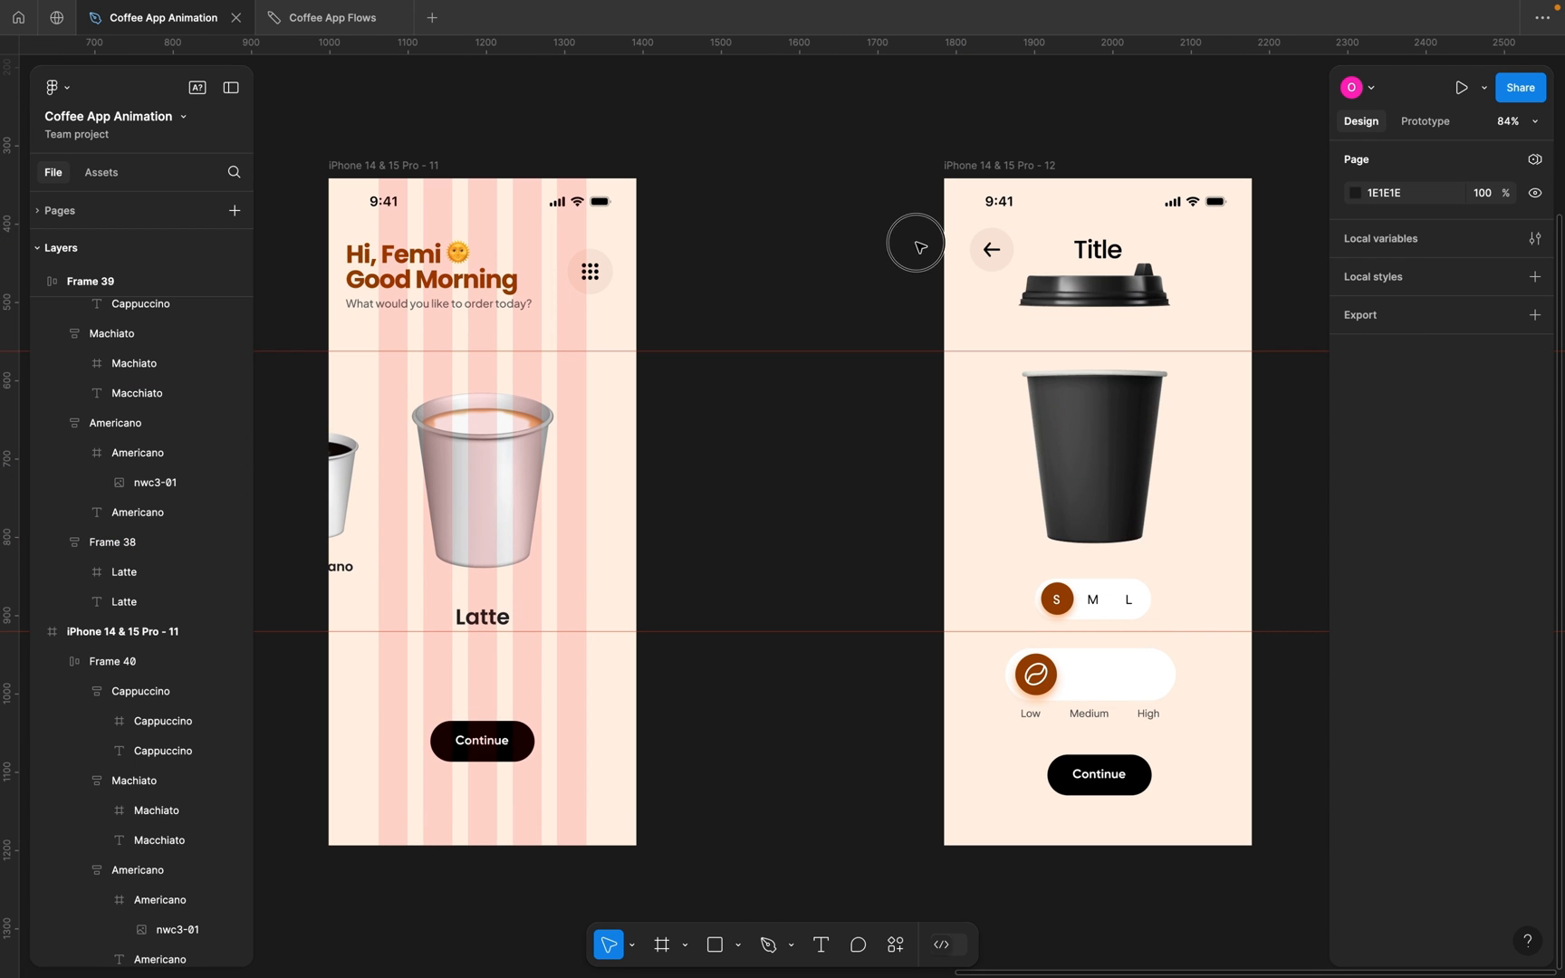
{"action": "left_click_drag", "start_coordinate": [915, 245], "coordinate": [1194, 785]}
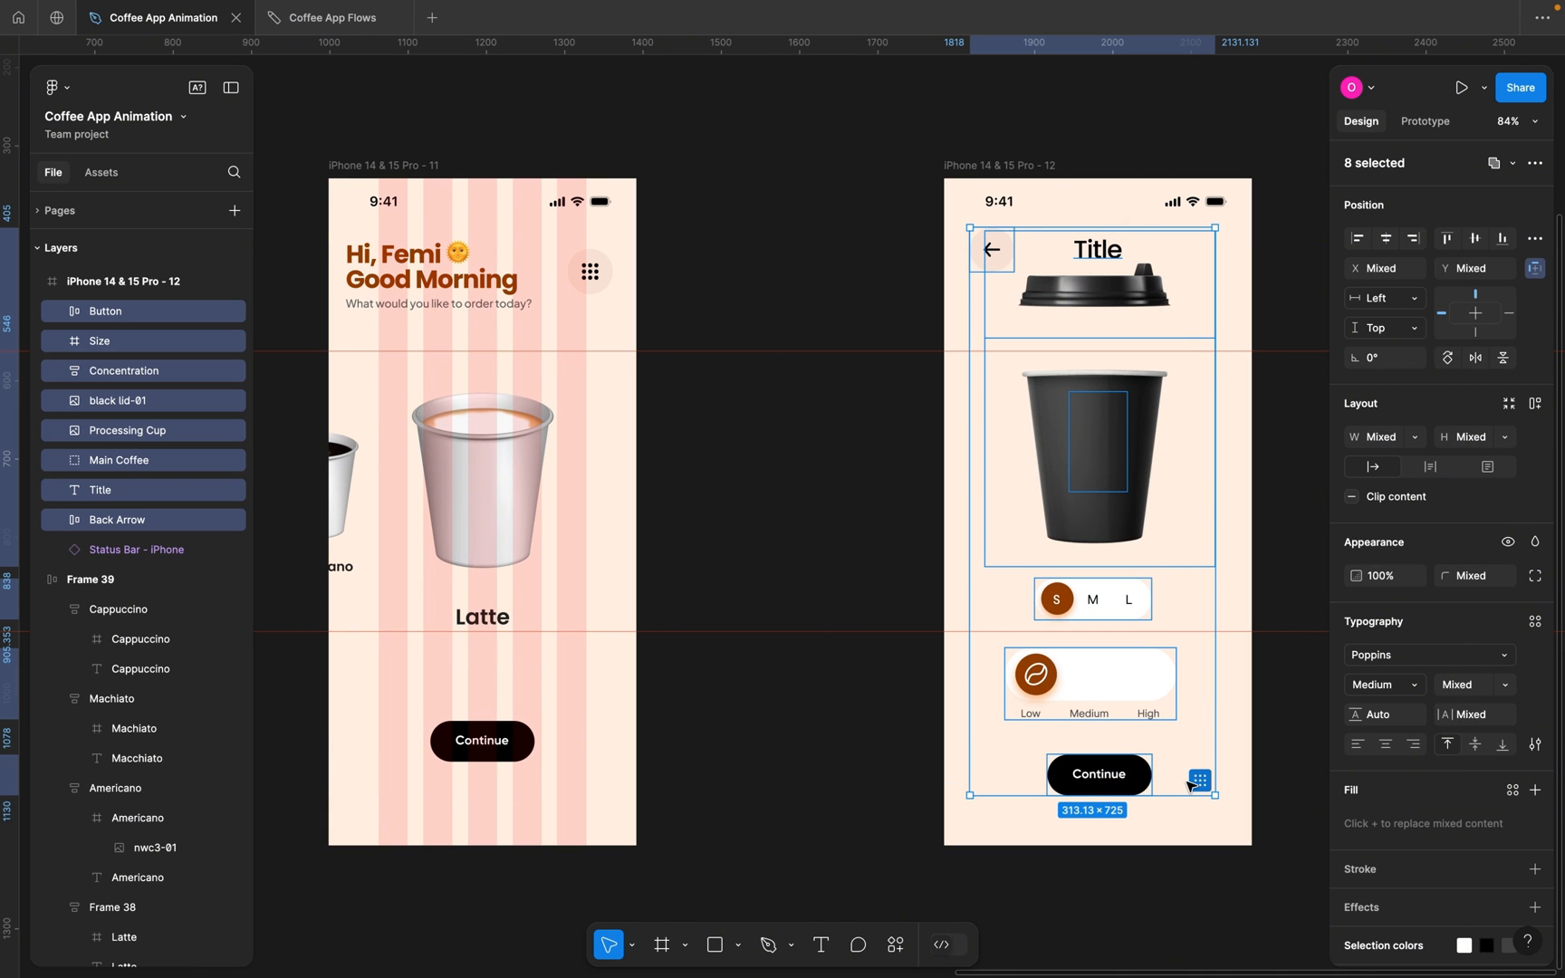
{"action": "scroll", "coordinate": [1194, 784], "scroll_direction": "right", "scroll_amount": 6}
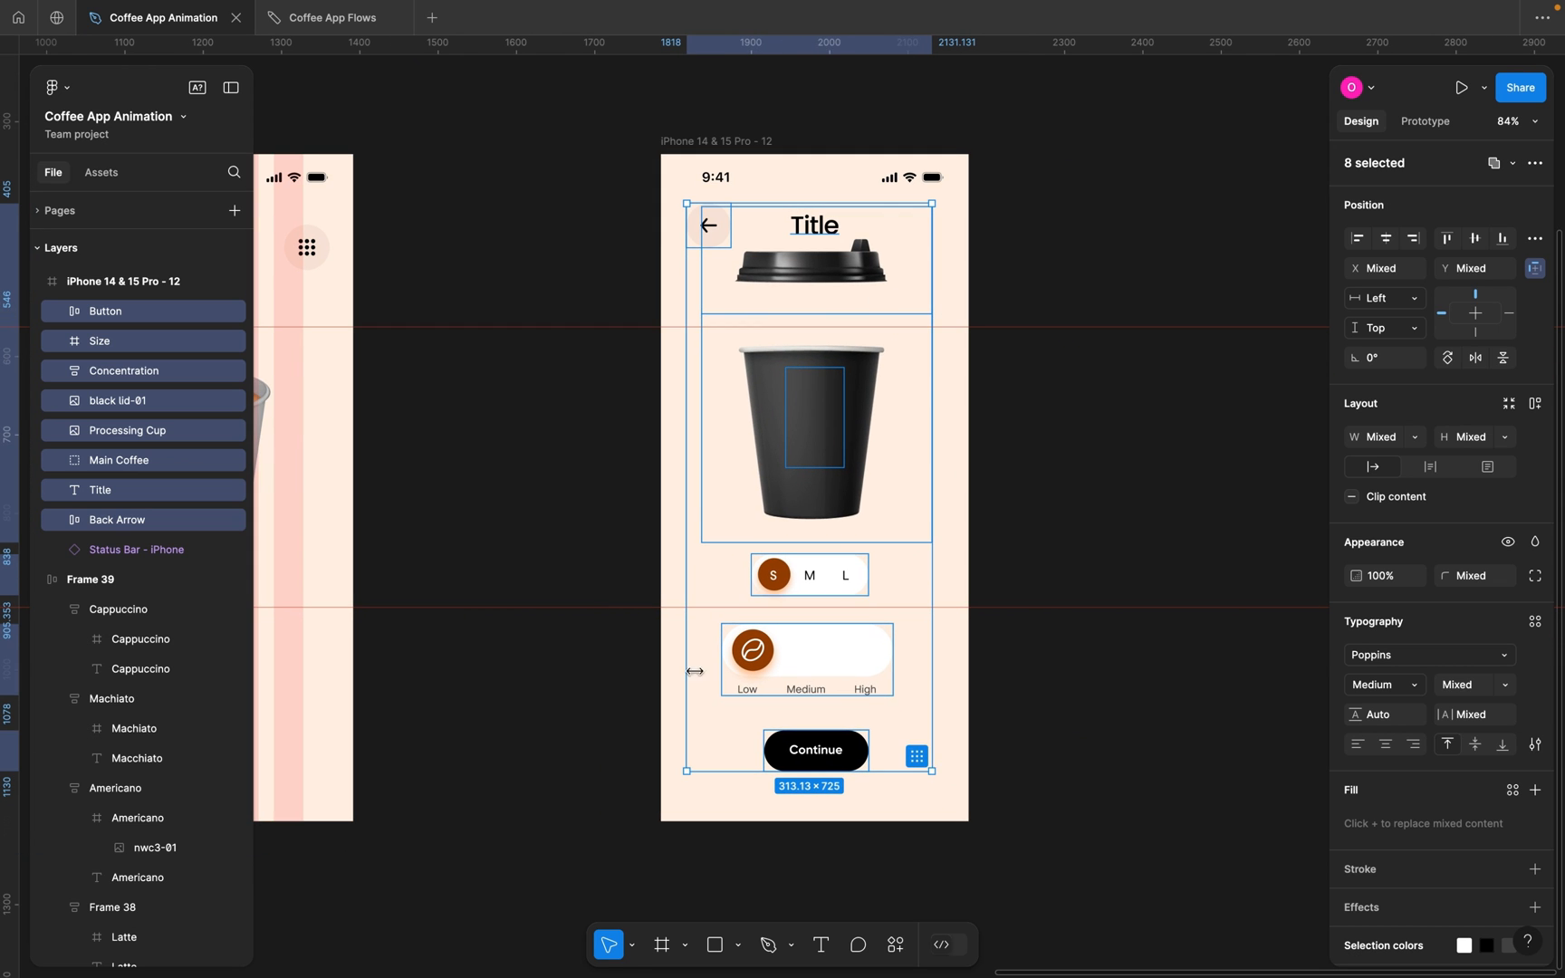
{"action": "left_click", "coordinate": [1040, 521]}
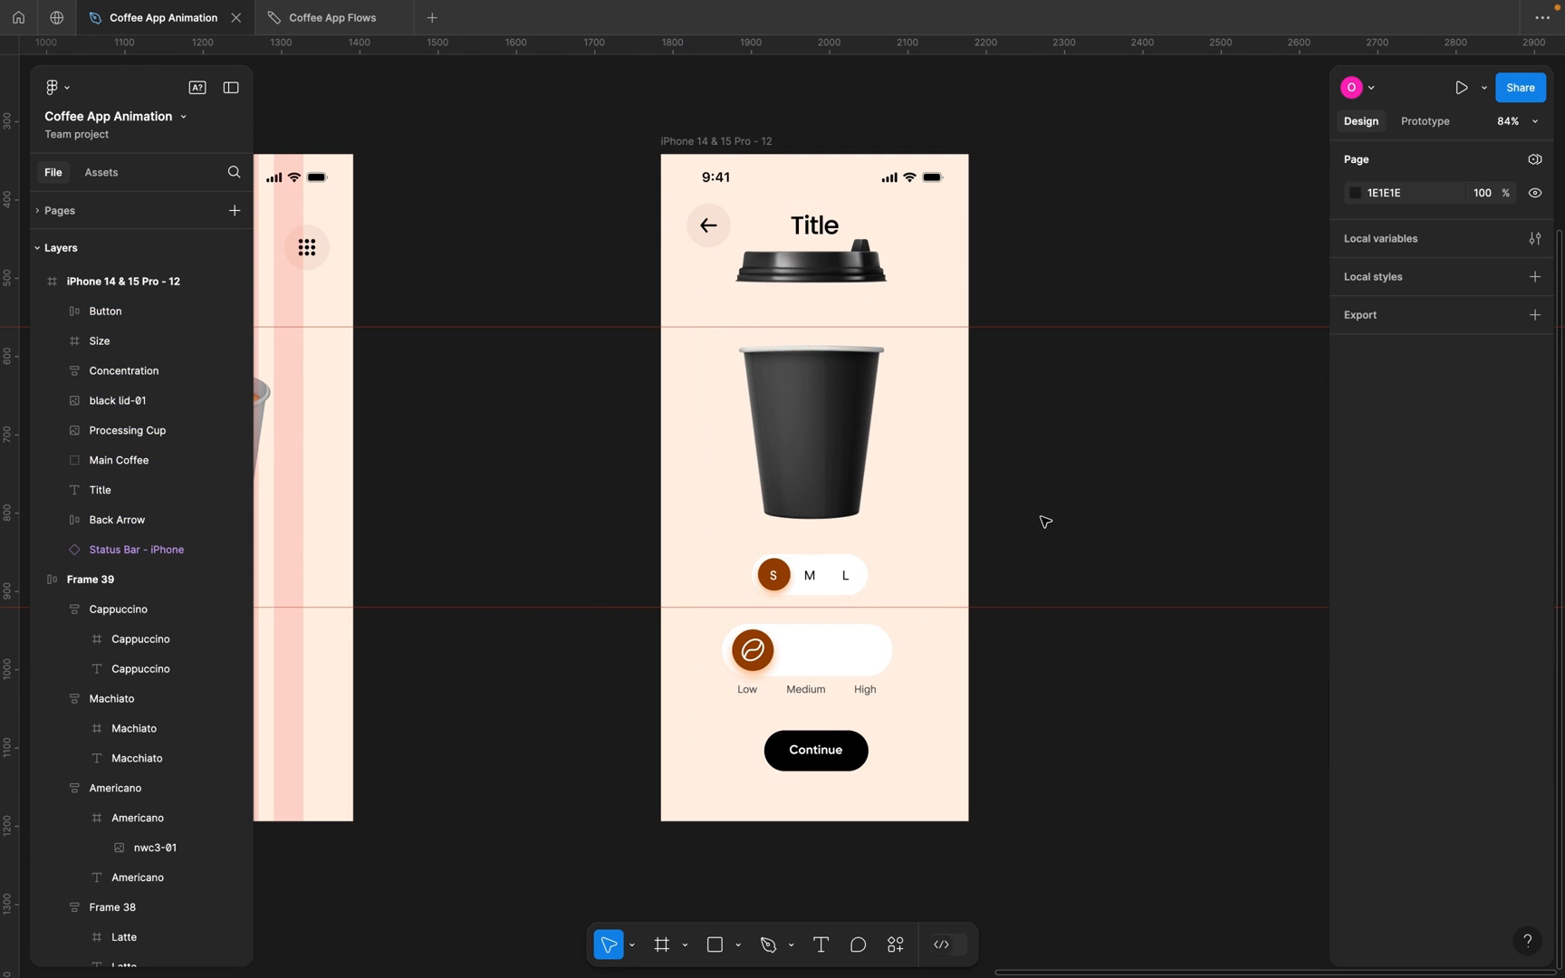
{"action": "scroll", "coordinate": [1044, 522], "scroll_direction": "left", "scroll_amount": 12}
{"action": "scroll", "coordinate": [996, 520], "scroll_direction": "down", "scroll_amount": 1}
{"action": "scroll", "coordinate": [996, 520], "scroll_direction": "right", "scroll_amount": 1}
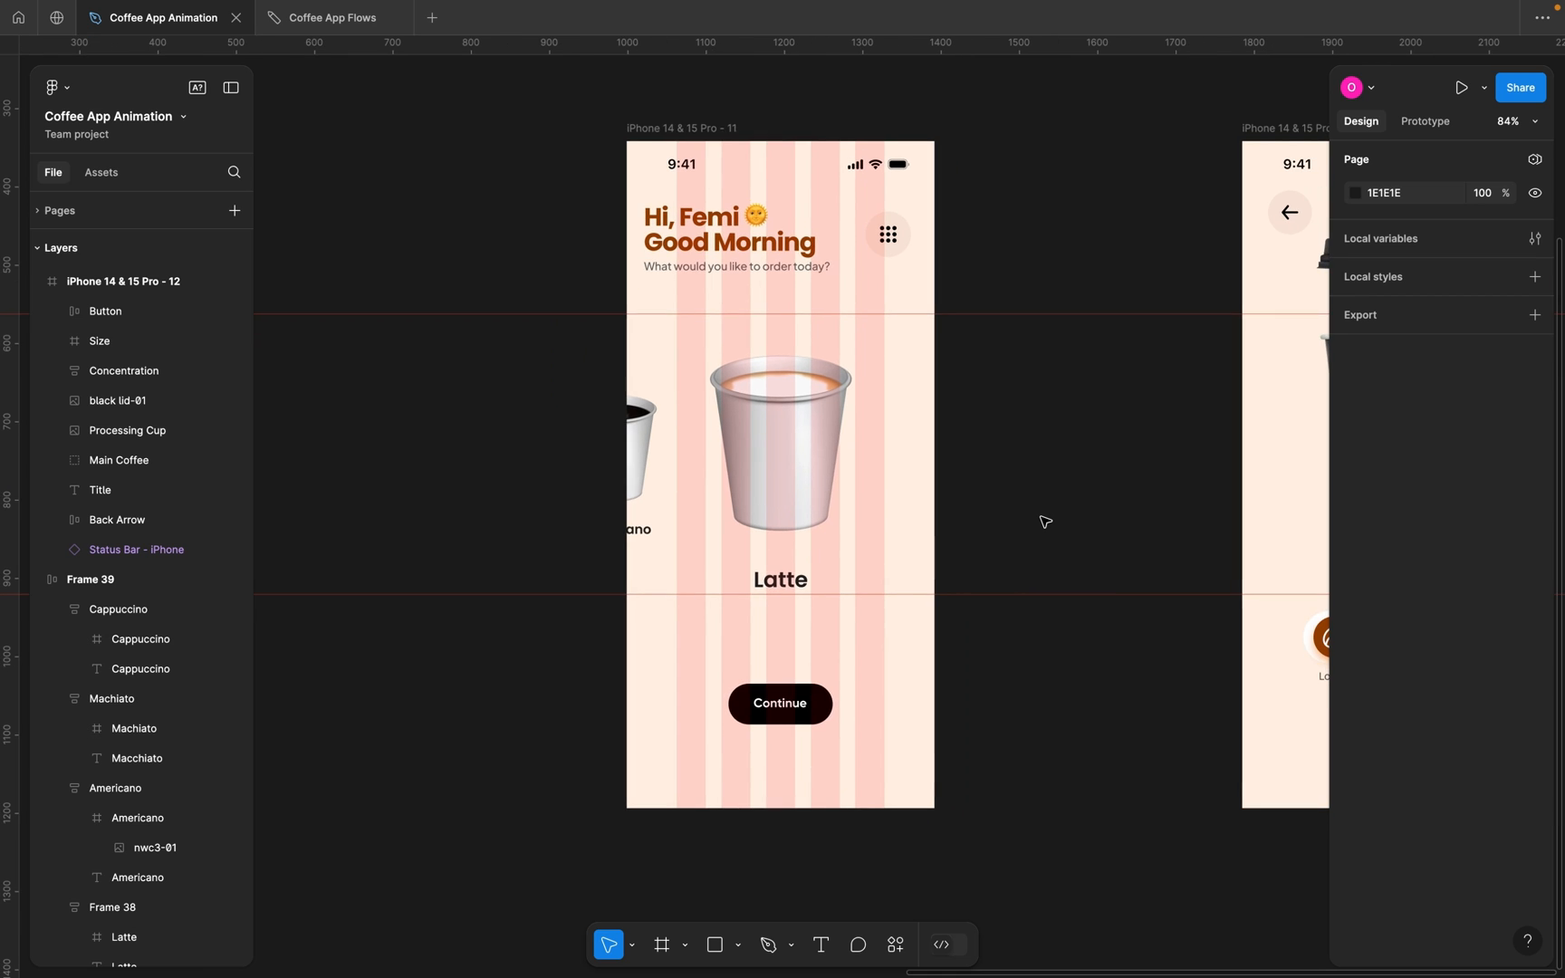
{"action": "left_click", "coordinate": [693, 132]}
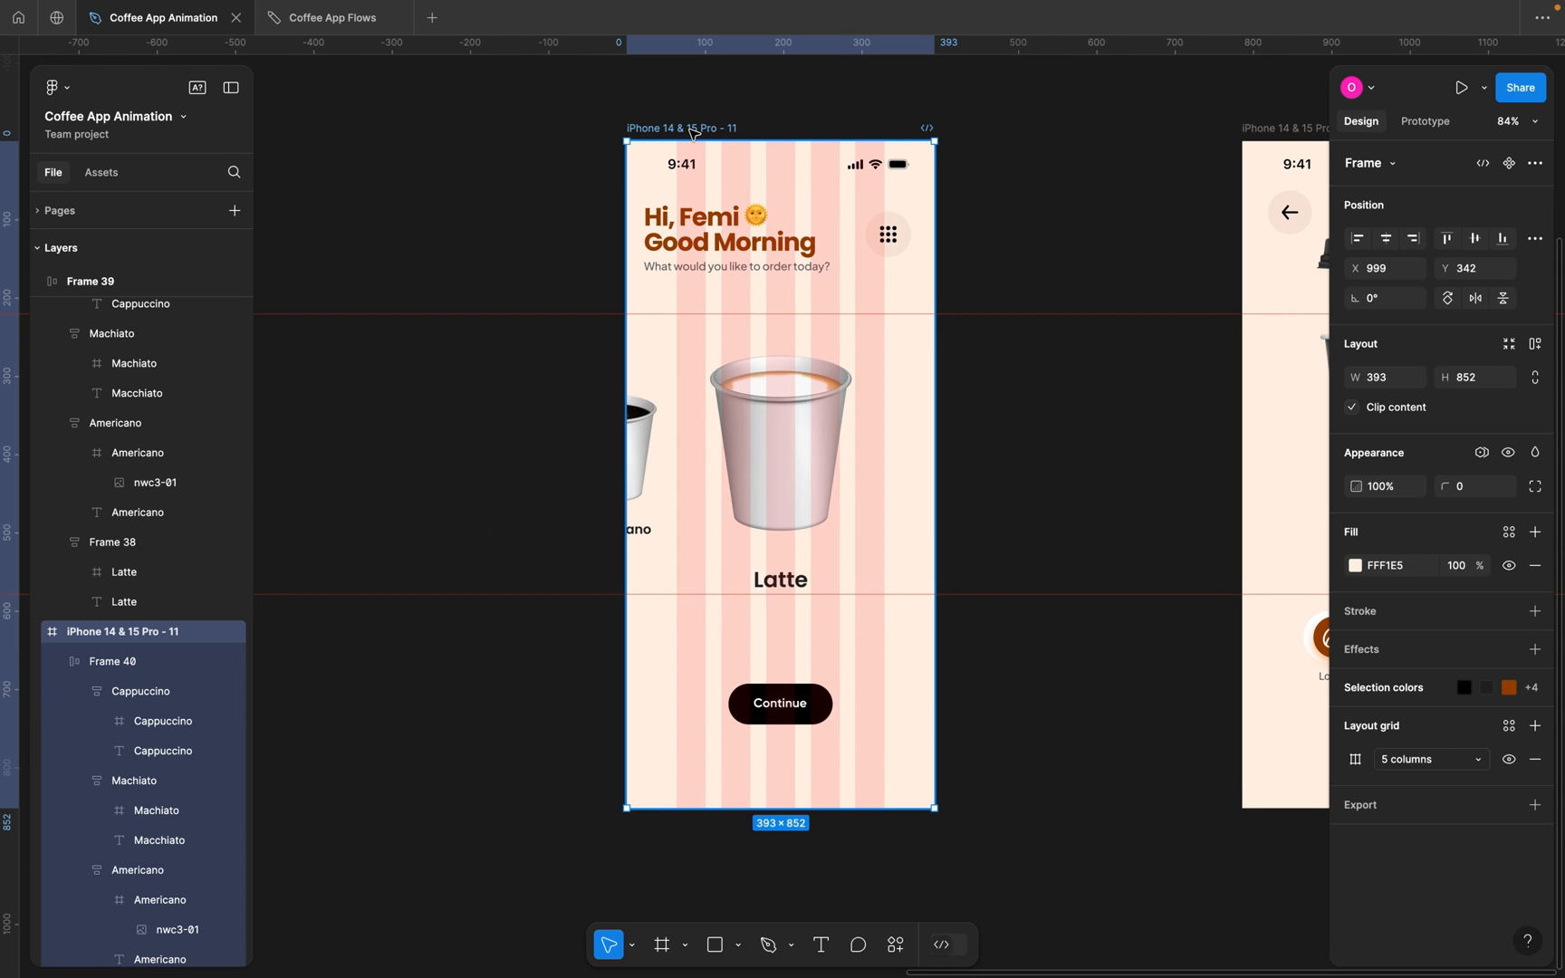
{"action": "key", "text": "ctrl+v"}
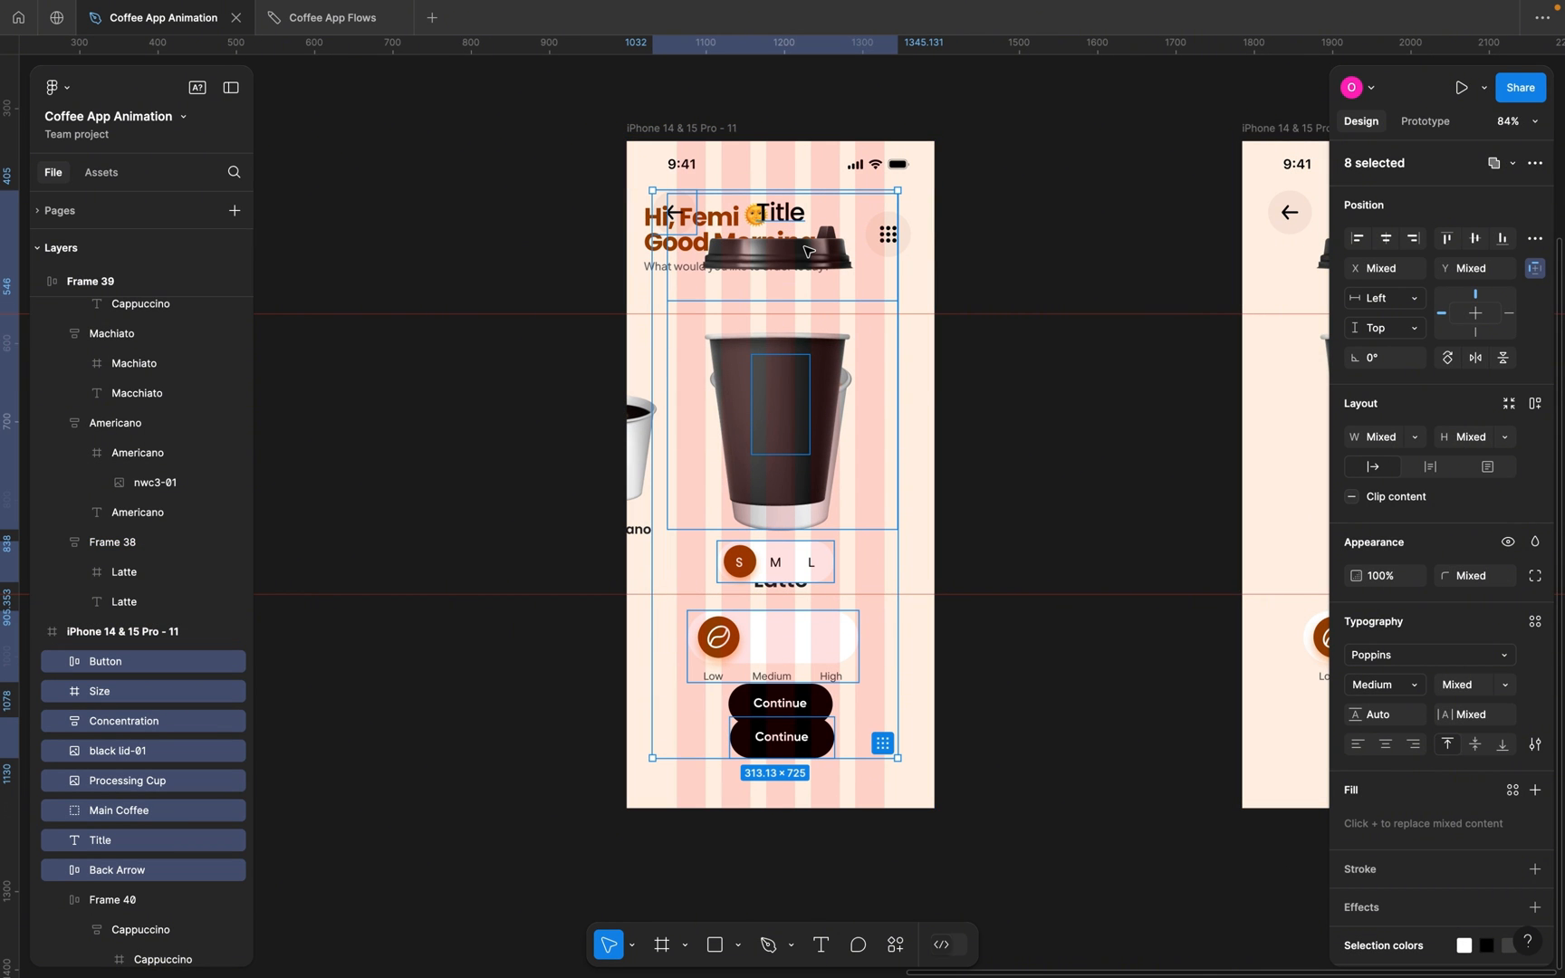
Switch to the LinkedIn post in the browser and replay the reference video's transition from the home screen to the cup screen.
{"action": "key", "text": "super+Tab"}
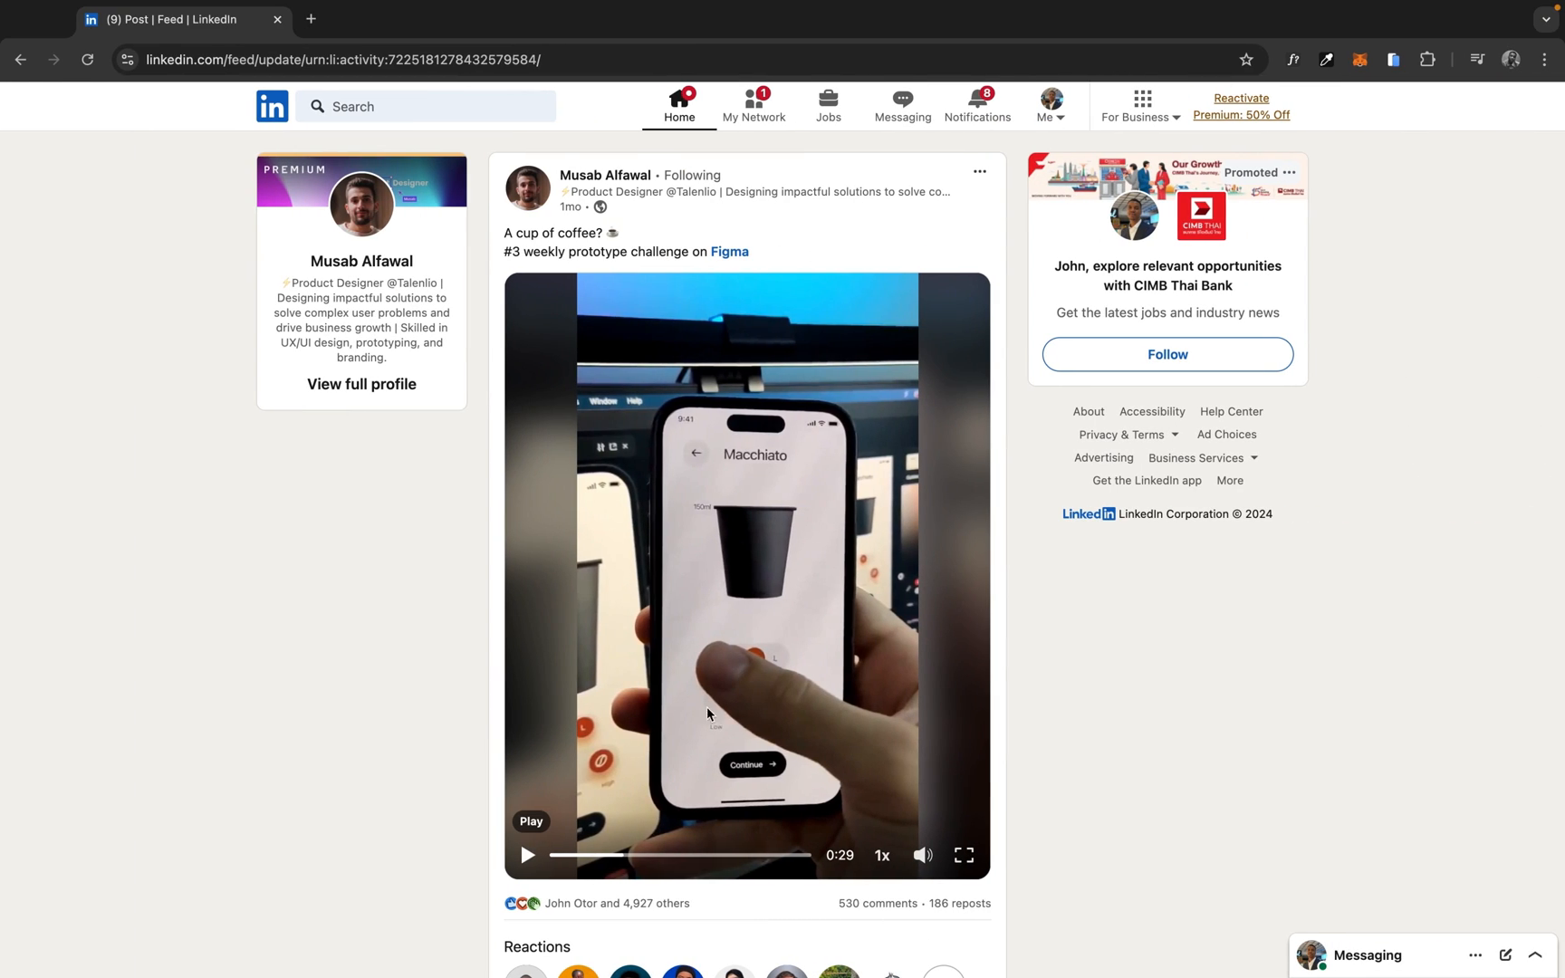
{"action": "left_click", "coordinate": [604, 856]}
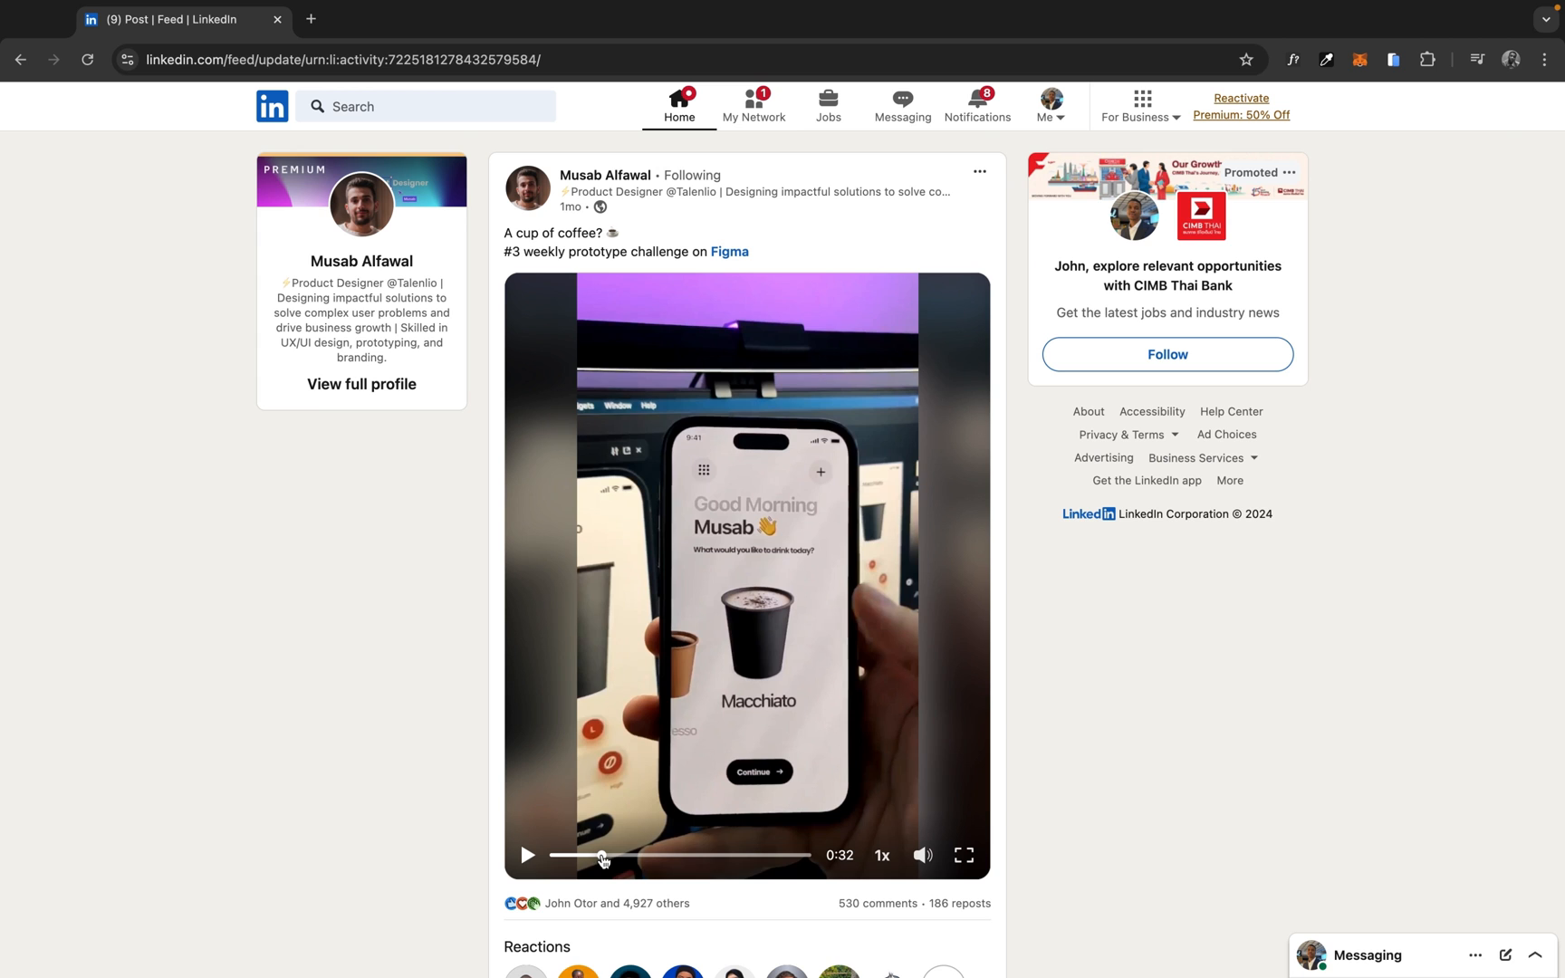
{"action": "left_click", "coordinate": [526, 856]}
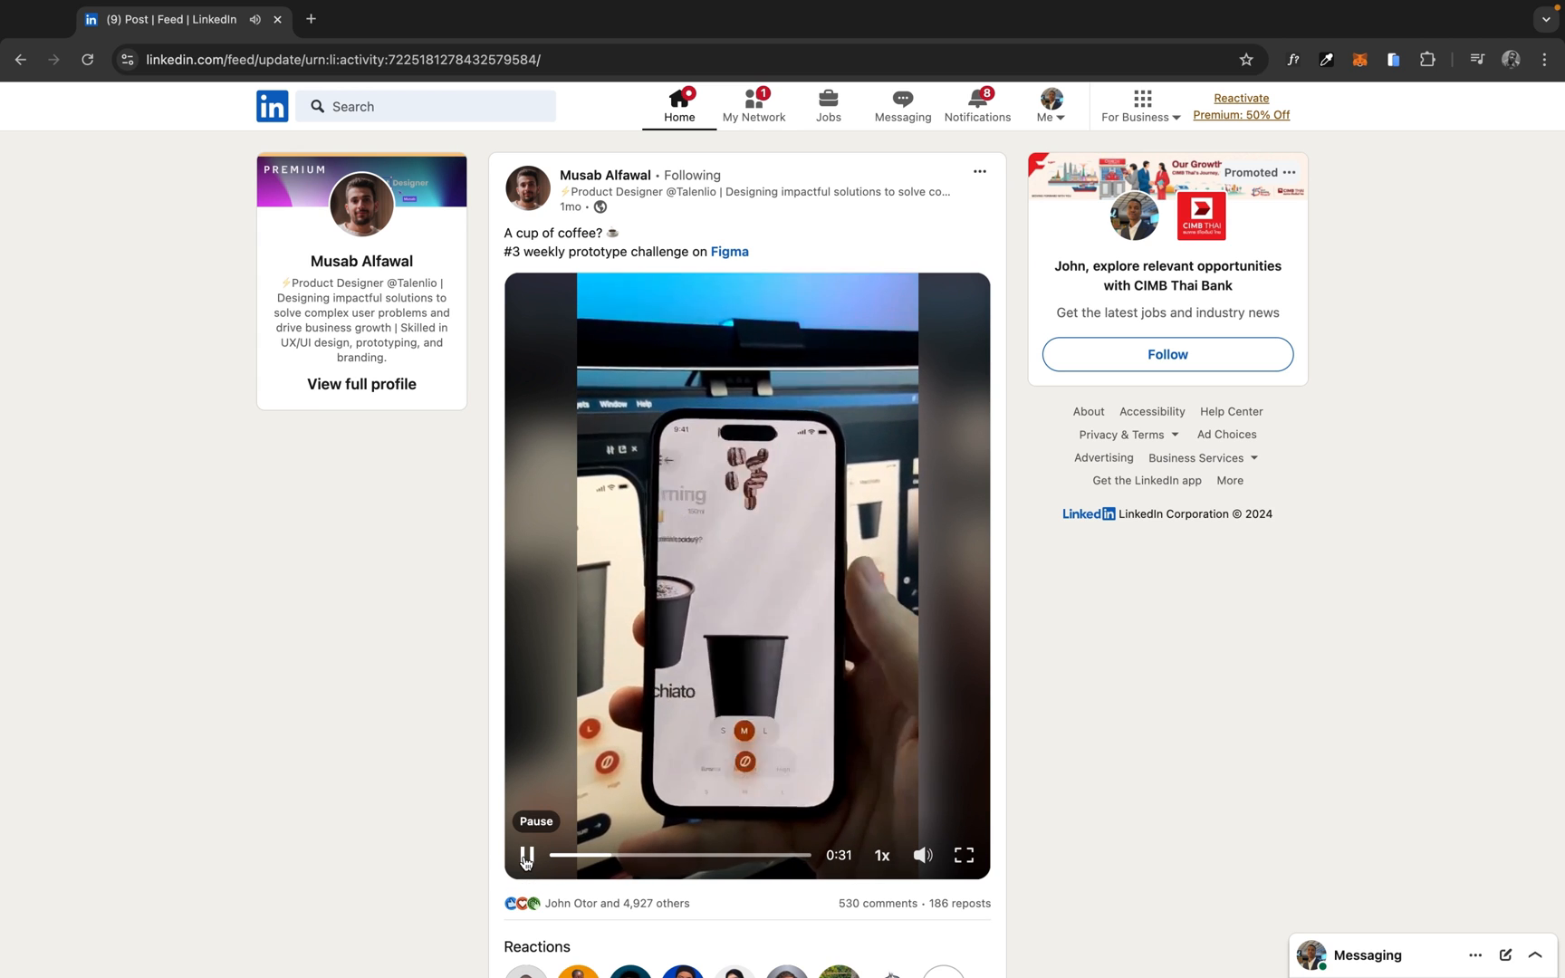
{"action": "left_click", "coordinate": [526, 856]}
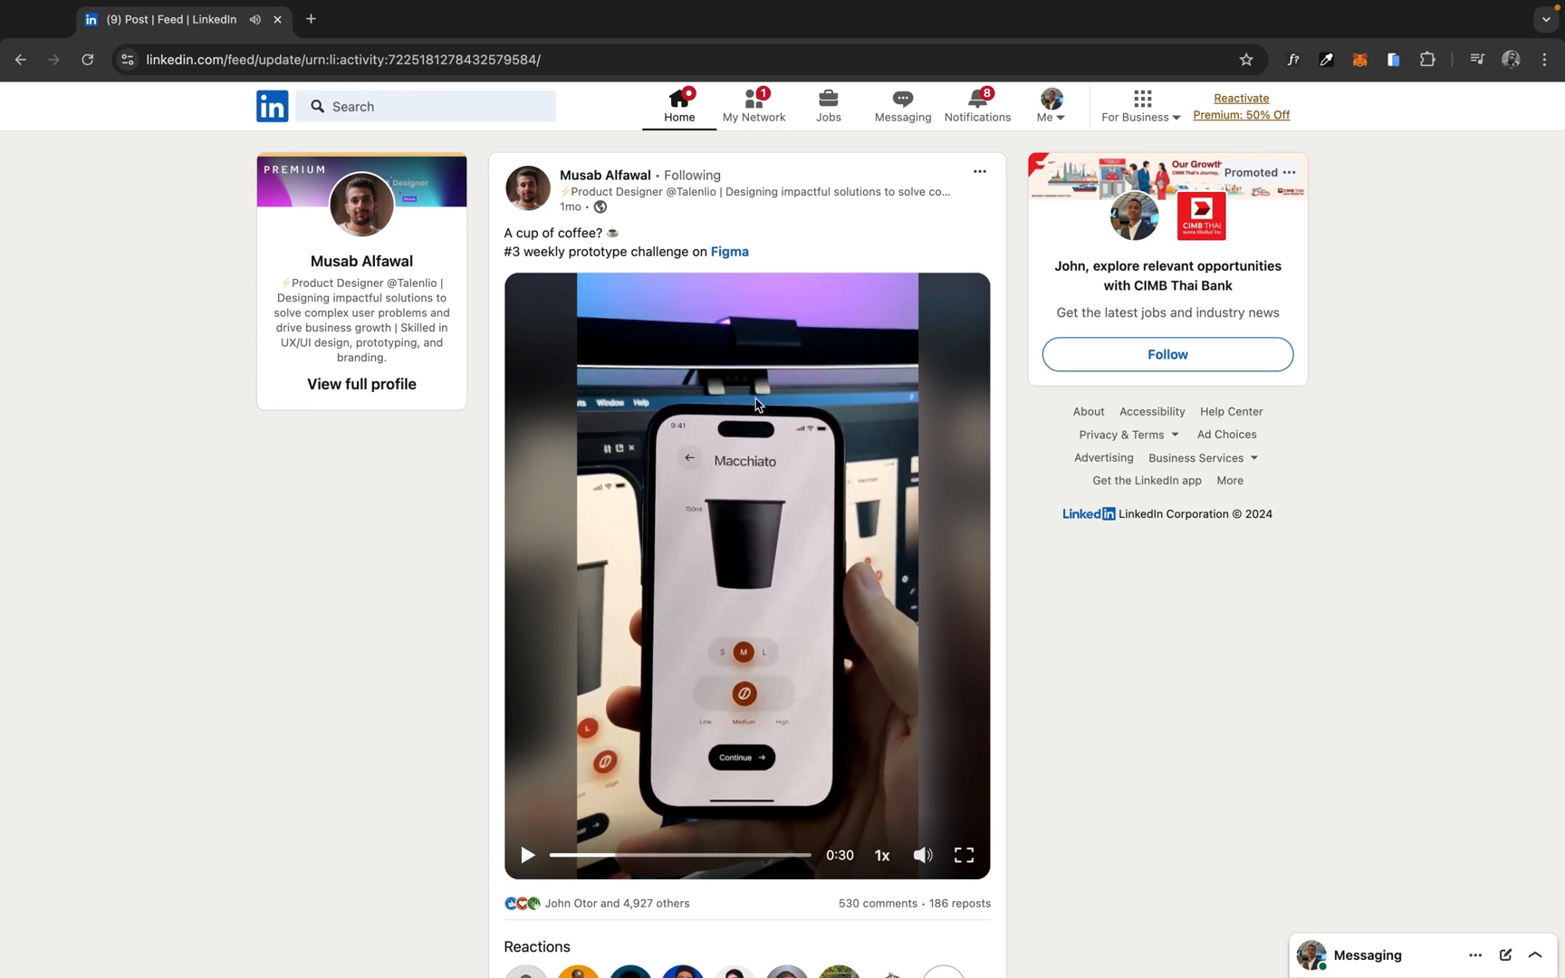
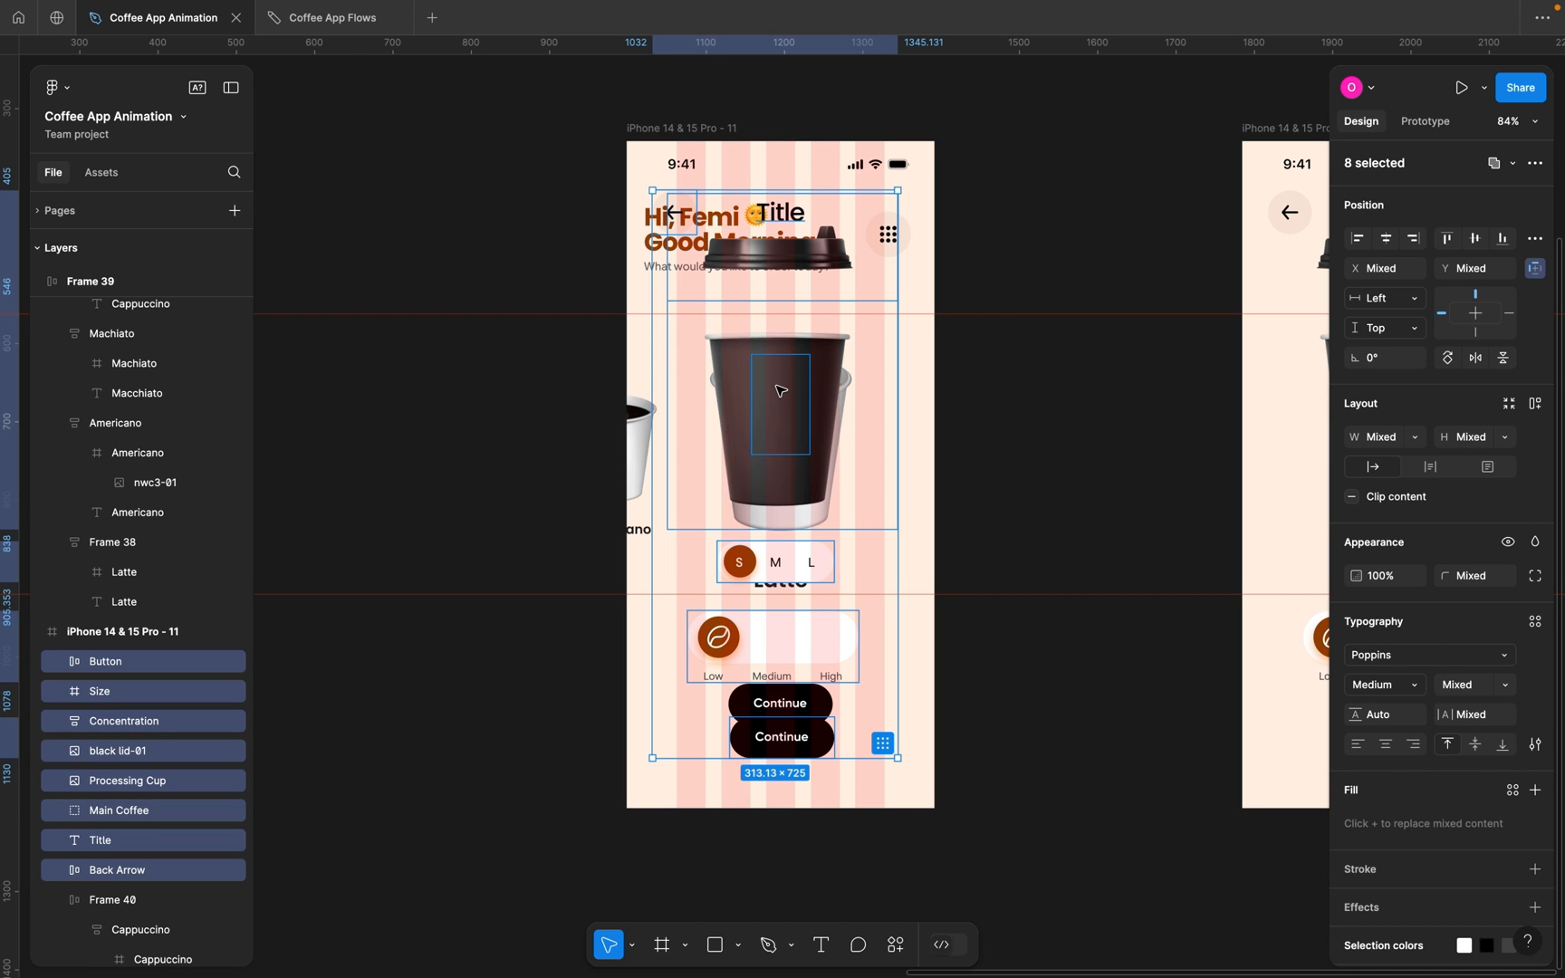
Move the pasted black lid-01 and Title together up to Y -22 in the iPhone 14 & 15 Pro - 11 frame.
{"action": "scroll", "coordinate": [780, 390], "scroll_direction": "right", "scroll_amount": 5}
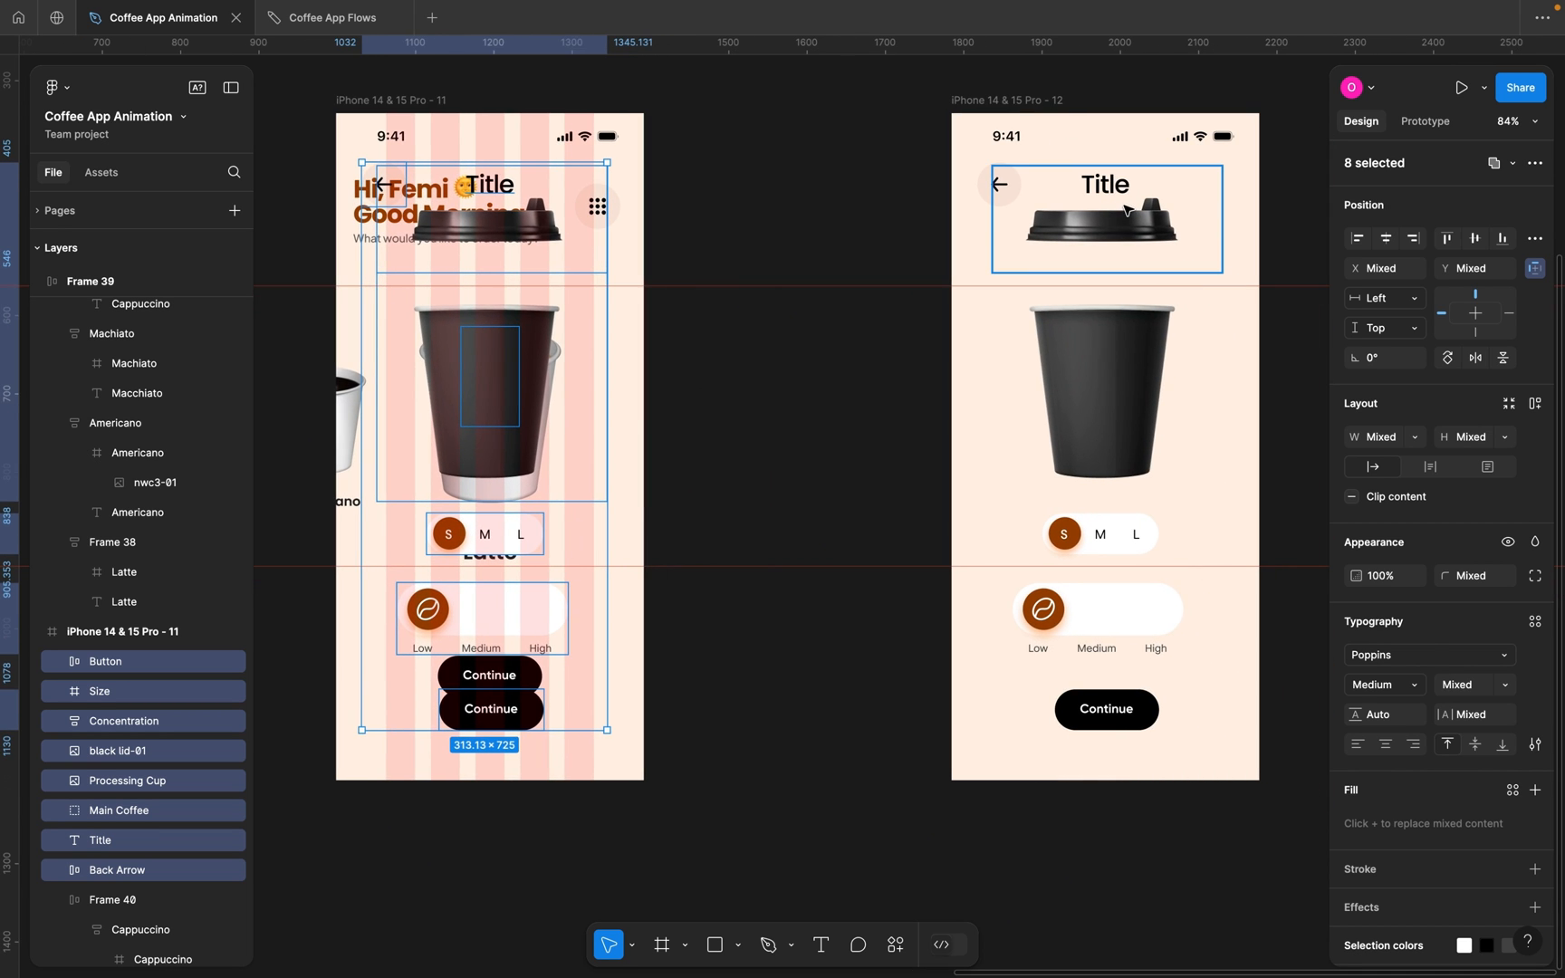
{"action": "scroll", "coordinate": [1015, 256], "scroll_direction": "left", "scroll_amount": 3}
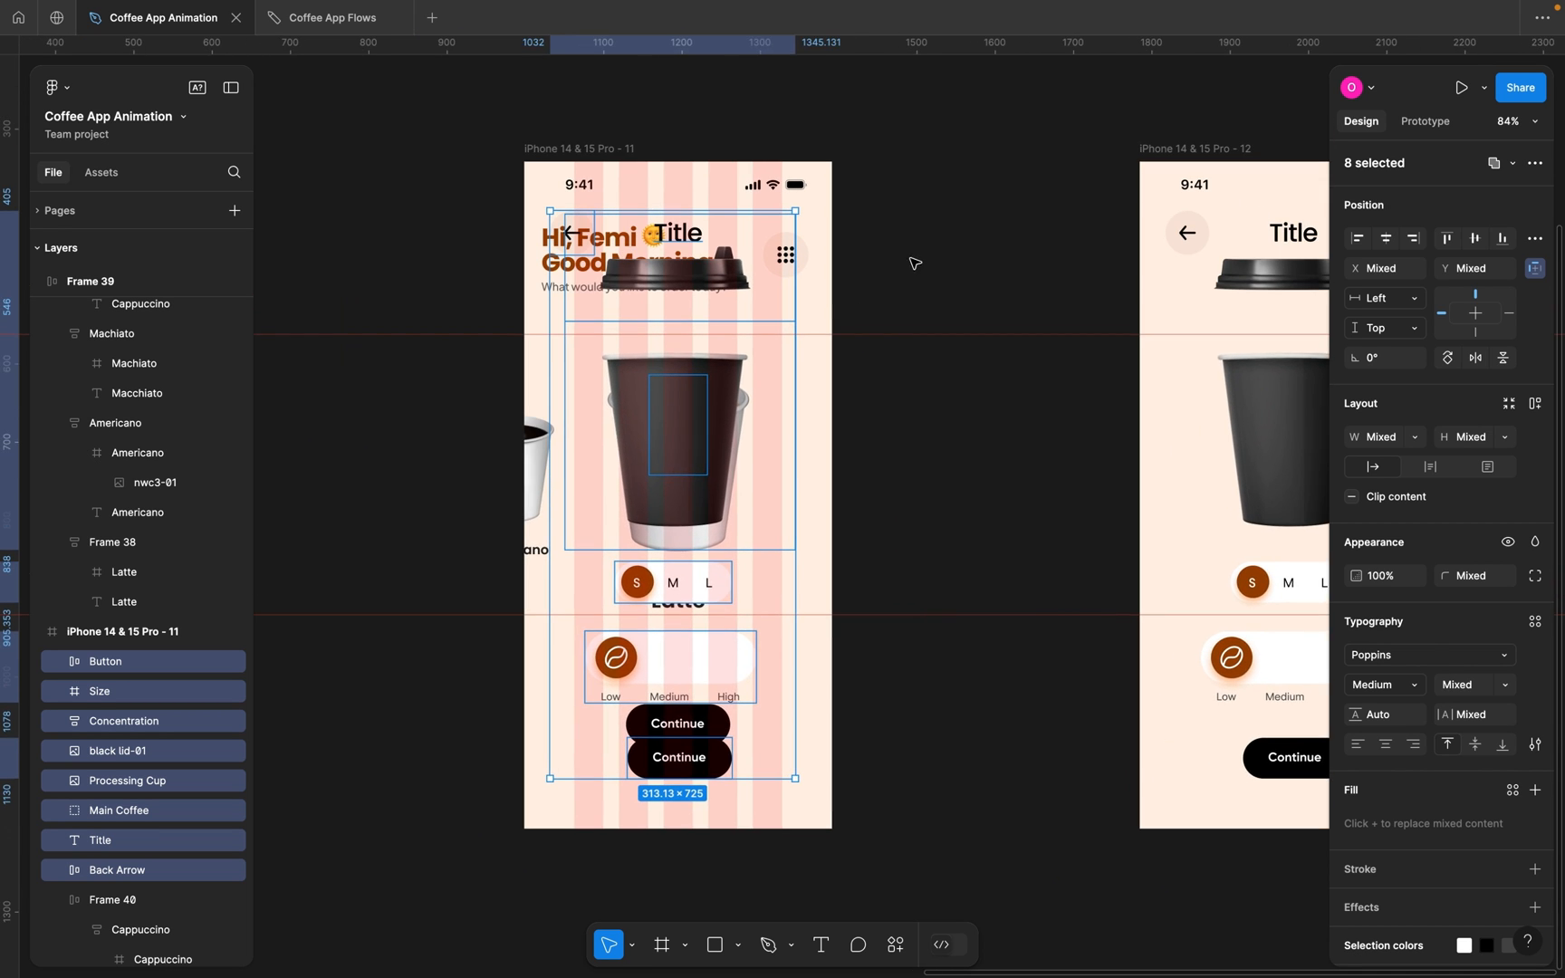
{"action": "left_click", "coordinate": [881, 263]}
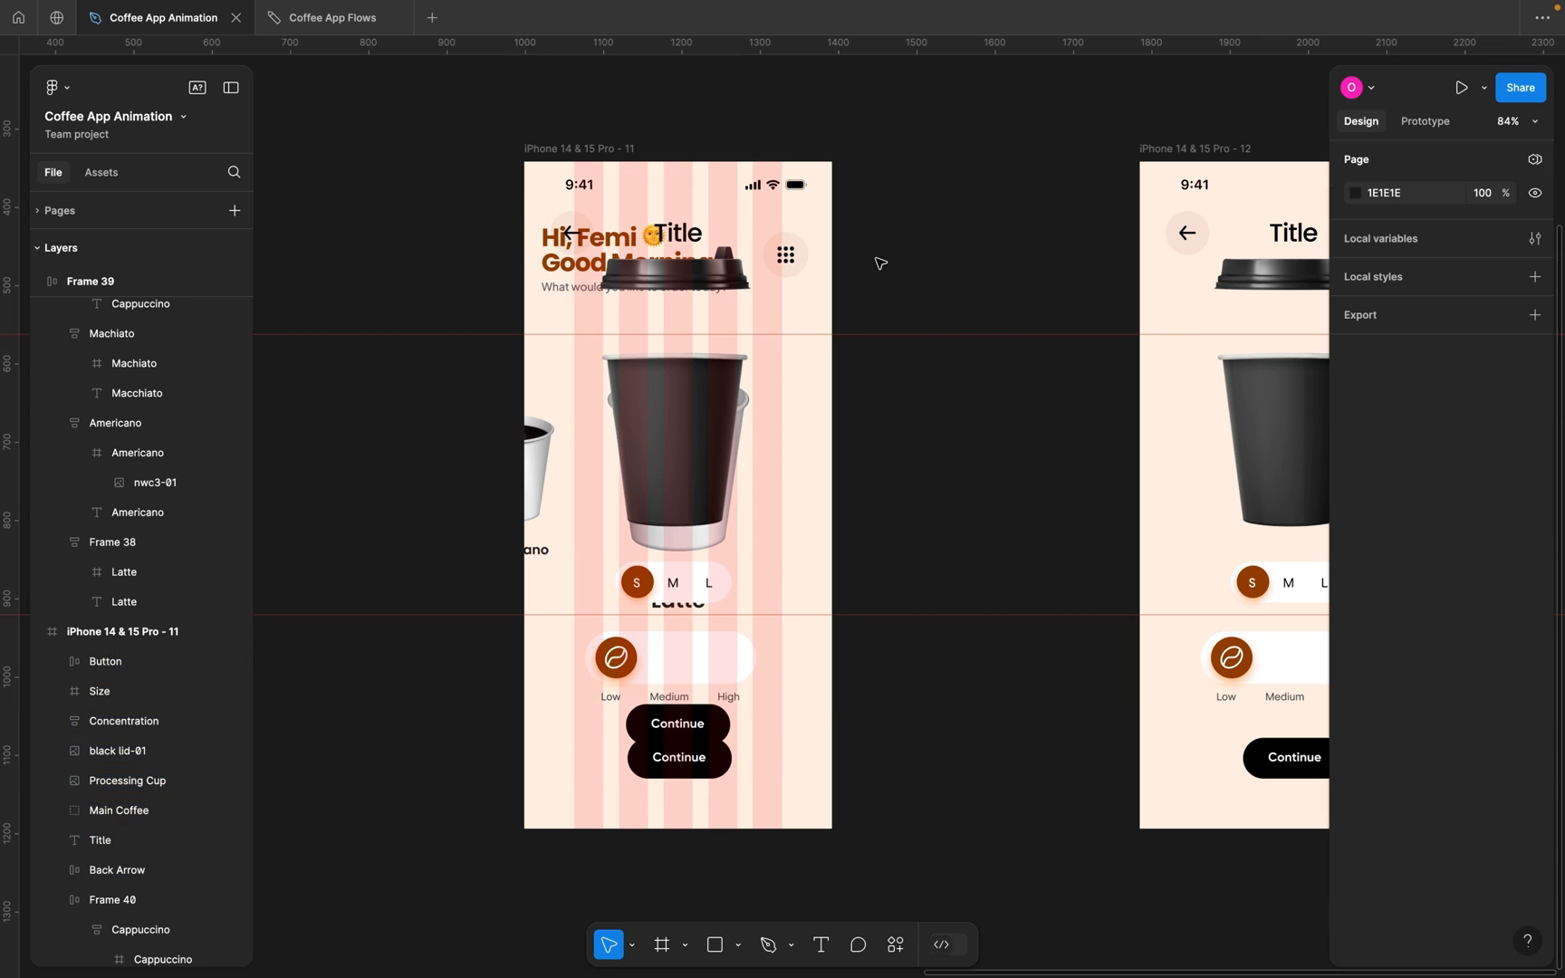
{"action": "left_click", "coordinate": [695, 270]}
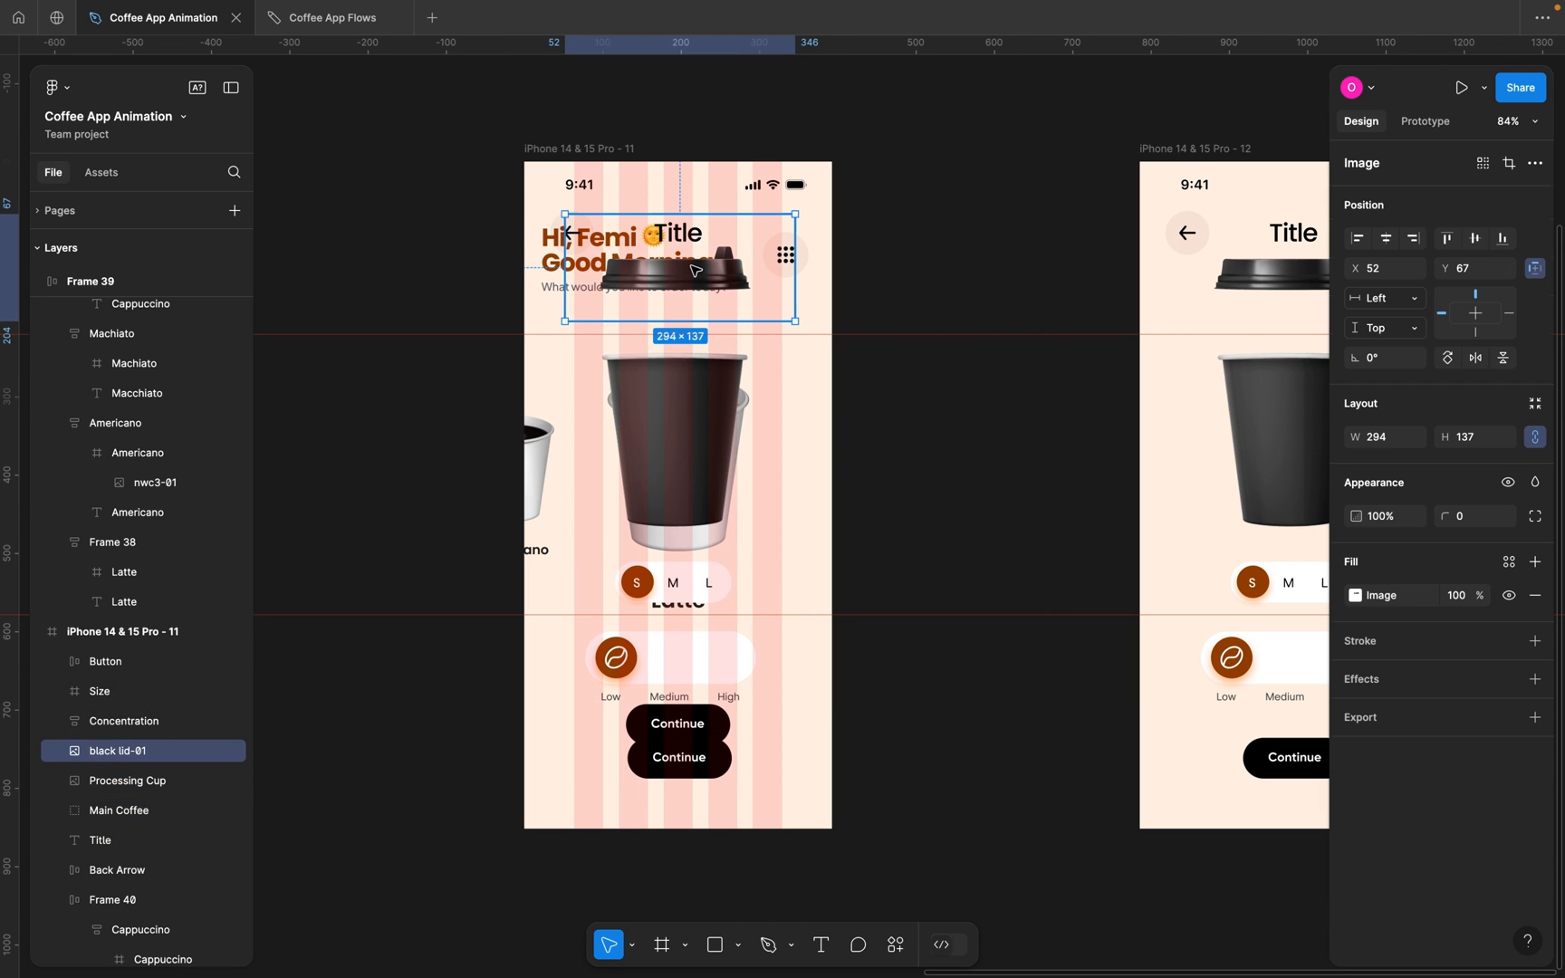
{"action": "left_click", "coordinate": [120, 841], "text": "shift"}
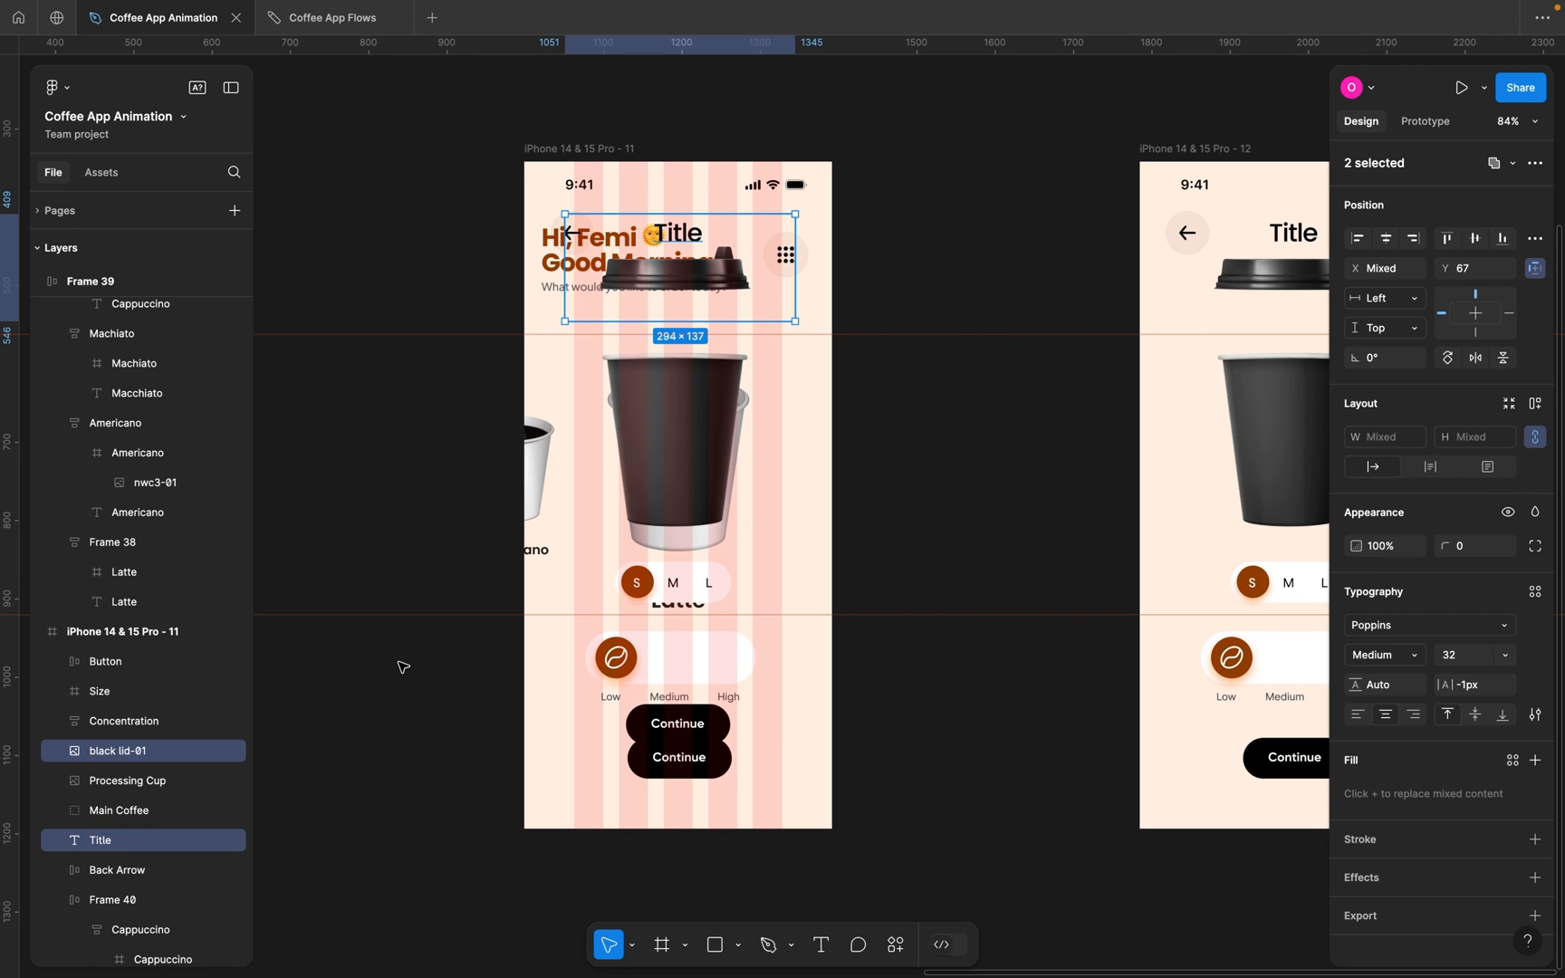
{"action": "key", "text": "Up"}
{"action": "key", "text": "Up"}
{"action": "key", "text": "Up"}
{"action": "key", "text": "Up"}
{"action": "key", "text": "Up"}
{"action": "key", "text": "Up"}
{"action": "key", "text": "Up"}
{"action": "key", "text": "Up"}
{"action": "key", "text": "Up"}
{"action": "key", "text": "Up"}
{"action": "key", "text": "Up"}
{"action": "key", "text": "Up"}
{"action": "key", "text": "Up"}
{"action": "key", "text": "Up"}
{"action": "key", "text": "Up"}
{"action": "key", "text": "Up"}
{"action": "key", "text": "Up"}
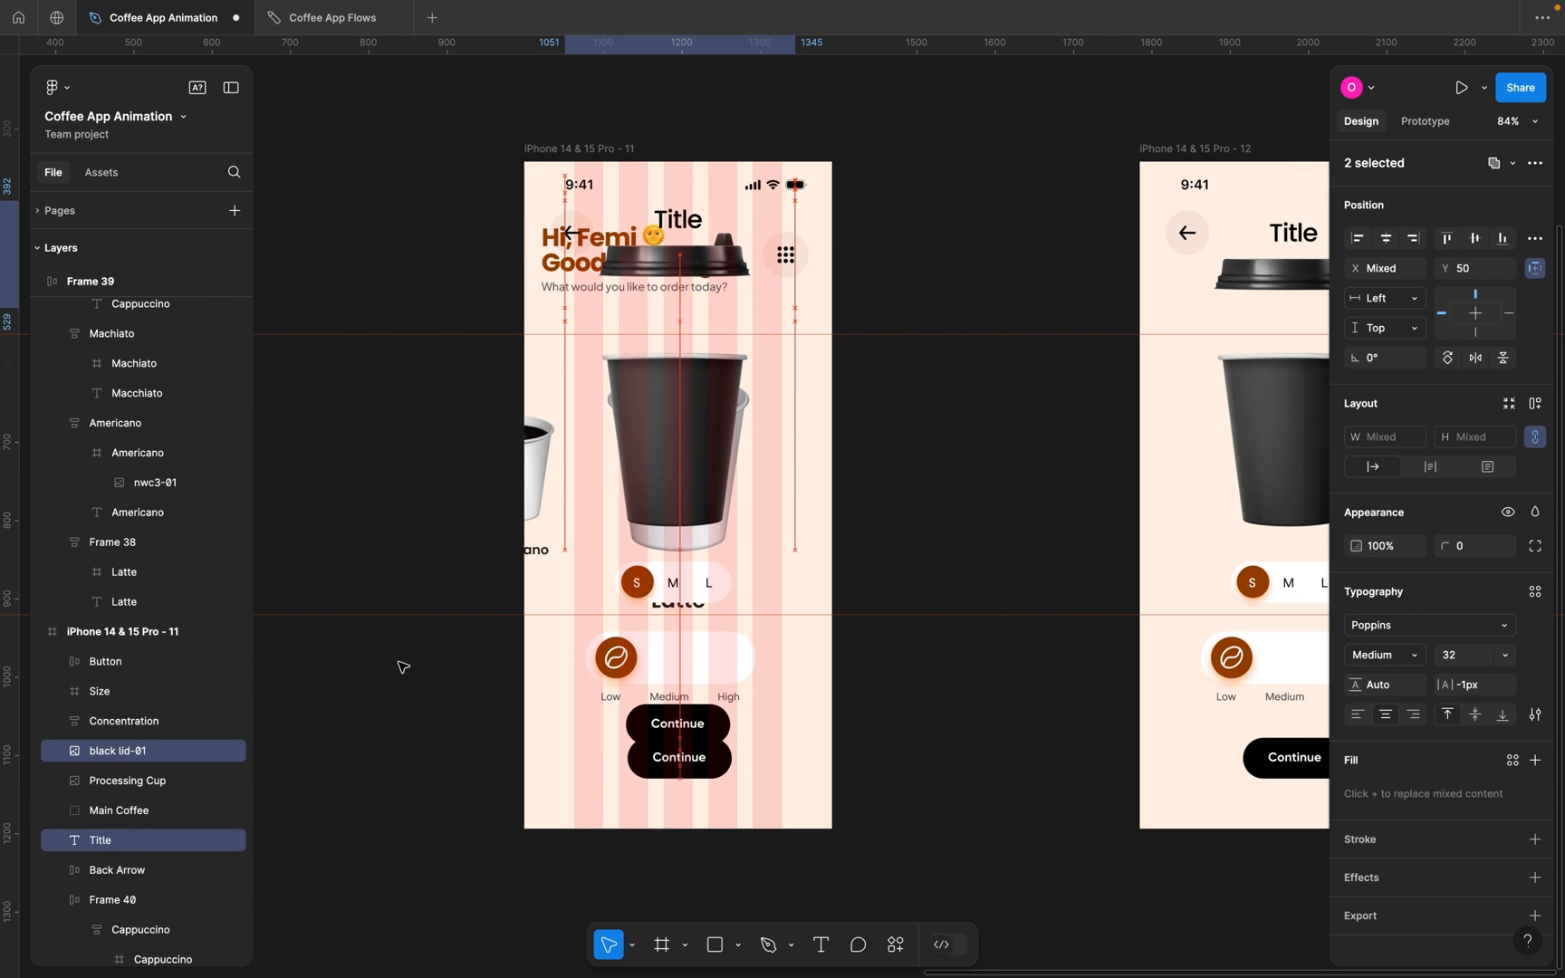
{"action": "key", "text": "Up"}
{"action": "key", "text": "Up"}
{"action": "key", "text": "Up"}
{"action": "key", "text": "Up"}
{"action": "key", "text": "Up"}
{"action": "key", "text": "Up"}
{"action": "key", "text": "Up"}
{"action": "key", "text": "Up"}
{"action": "key", "text": "Up"}
{"action": "key", "text": "Up"}
{"action": "key", "text": "Up"}
{"action": "key", "text": "Up"}
{"action": "key", "text": "Up"}
{"action": "key", "text": "Up"}
{"action": "key", "text": "Up"}
{"action": "key", "text": "Up"}
{"action": "key", "text": "Up"}
{"action": "key", "text": "Up"}
{"action": "key", "text": "Up"}
{"action": "key", "text": "Up"}
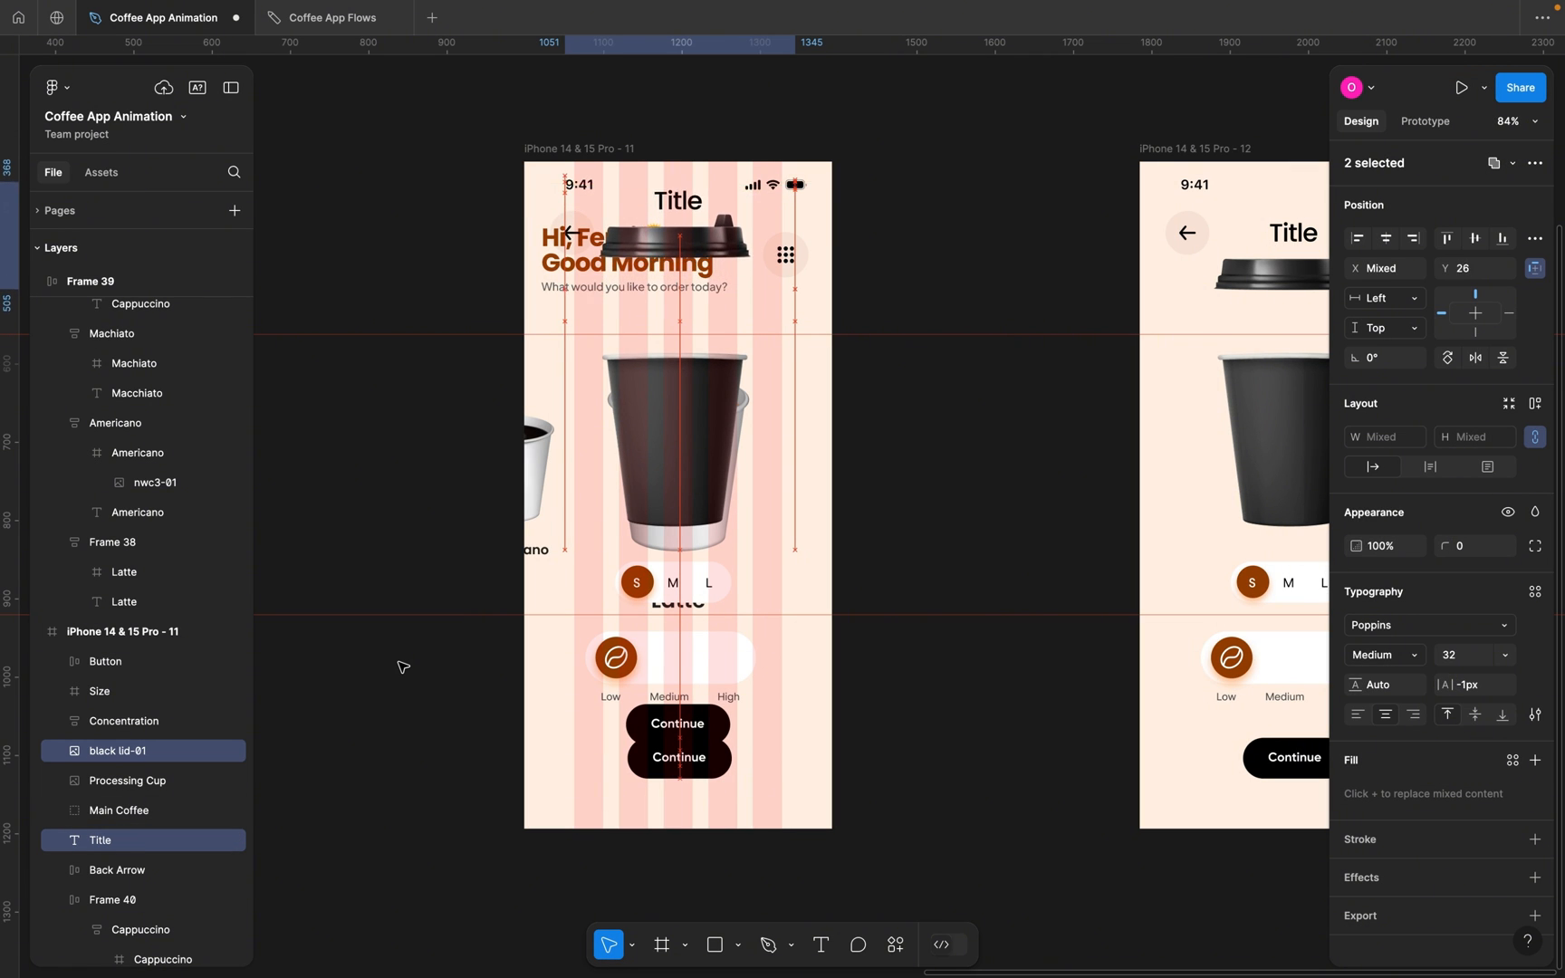
{"action": "key", "text": "Up"}
{"action": "key", "text": "Up"}
{"action": "key", "text": "Up"}
{"action": "key", "text": "Up"}
{"action": "key", "text": "Up"}
{"action": "key", "text": "Up"}
{"action": "key", "text": "Up"}
{"action": "key", "text": "Up"}
{"action": "key", "text": "Up"}
{"action": "key", "text": "Up"}
{"action": "key", "text": "Up"}
{"action": "key", "text": "Up"}
{"action": "key", "text": "Up"}
{"action": "key", "text": "Up"}
{"action": "key", "text": "Up"}
{"action": "key", "text": "Up"}
{"action": "key", "text": "Up"}
{"action": "key", "text": "Up"}
{"action": "key", "text": "Up"}
{"action": "key", "text": "Up"}
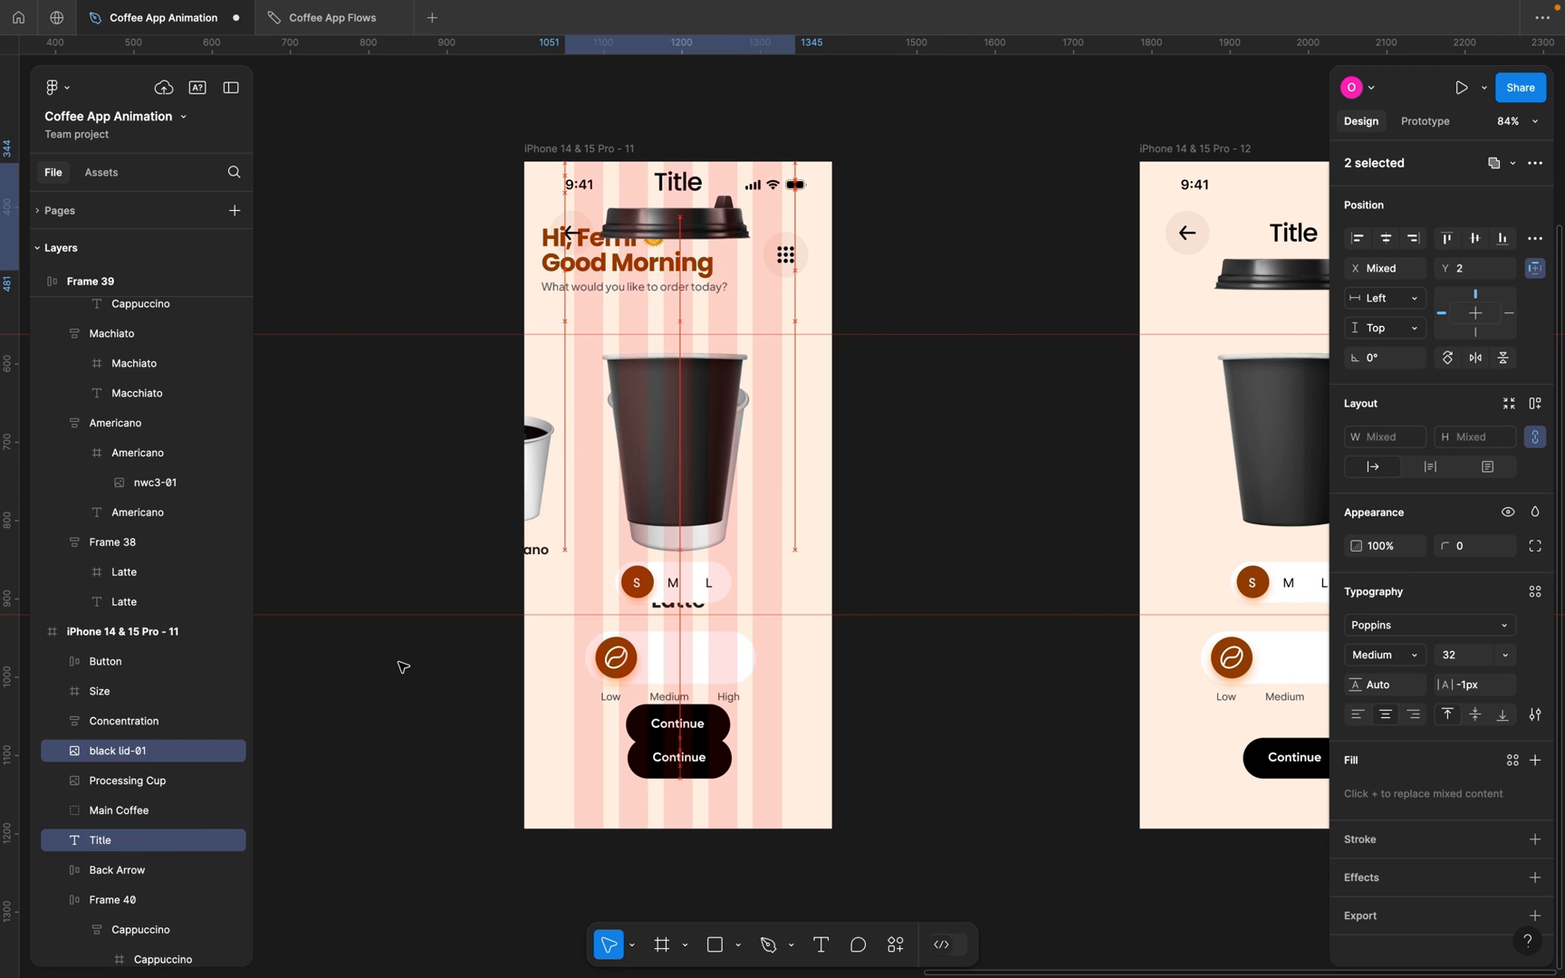
{"action": "key", "text": "Up"}
{"action": "key", "text": "Up"}
{"action": "key", "text": "Up"}
{"action": "key", "text": "Up"}
{"action": "key", "text": "Up"}
{"action": "key", "text": "Up"}
{"action": "key", "text": "Up"}
{"action": "key", "text": "Up"}
{"action": "key", "text": "Up"}
{"action": "key", "text": "Up"}
{"action": "key", "text": "Up"}
{"action": "key", "text": "Up"}
{"action": "key", "text": "Up"}
{"action": "key", "text": "Up"}
{"action": "key", "text": "Up"}
{"action": "key", "text": "Up"}
{"action": "key", "text": "Up"}
{"action": "key", "text": "Up"}
{"action": "key", "text": "Up"}
{"action": "key", "text": "Up"}
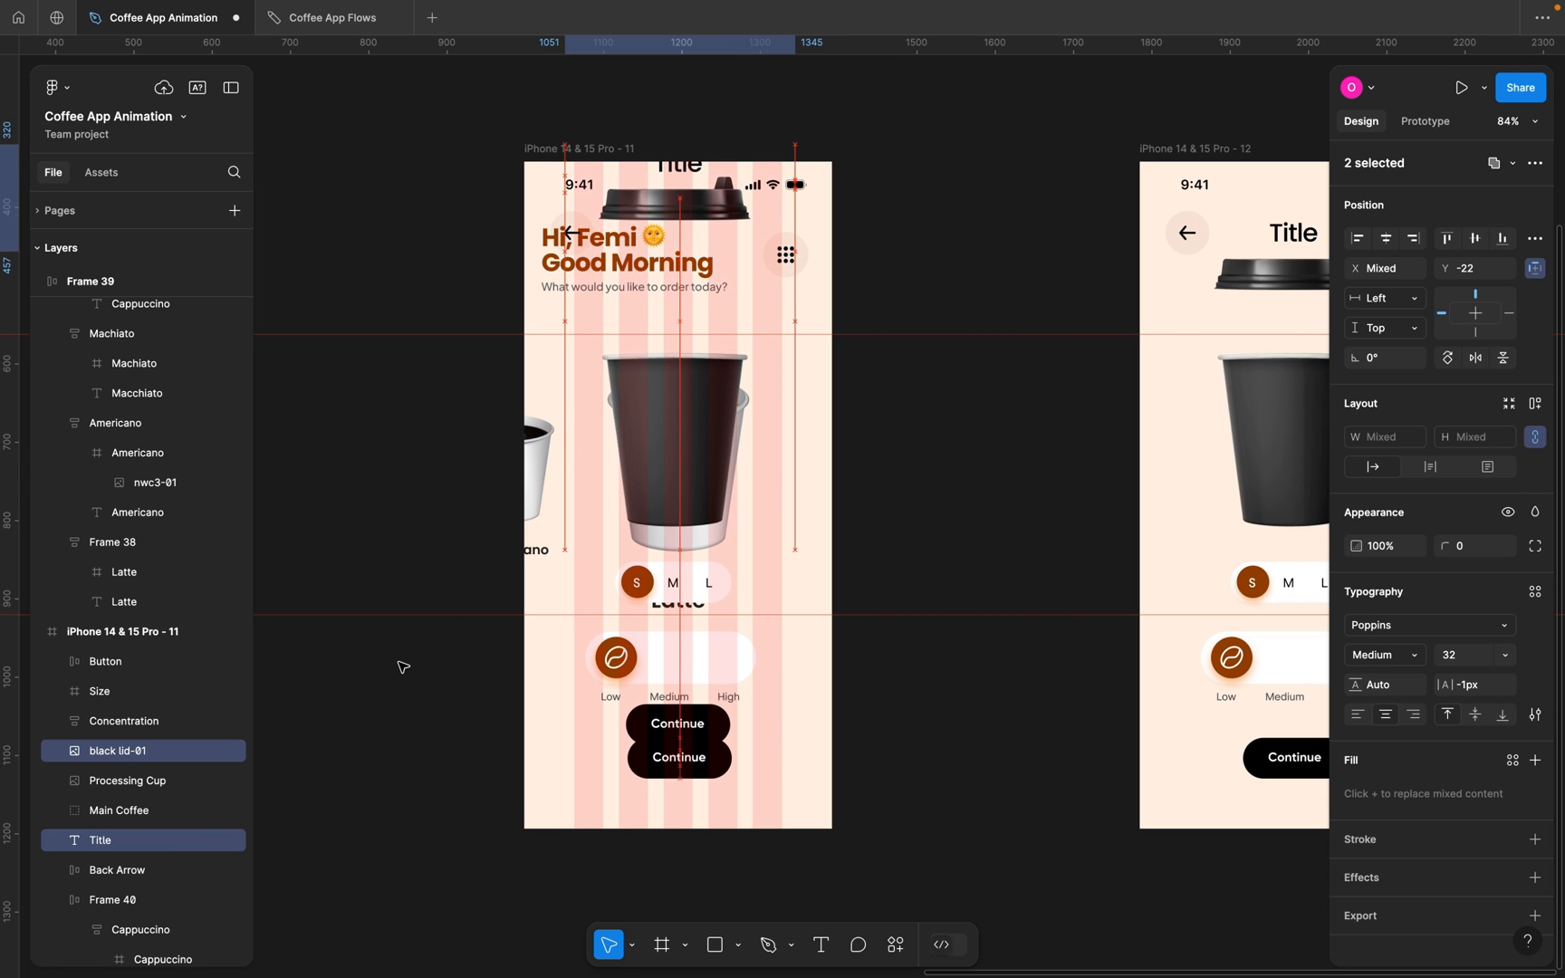
Try to move the lid and Title above the home frame, and undo that move.
{"action": "left_click_drag", "start_coordinate": [698, 215], "coordinate": [702, 138]}
{"action": "scroll", "coordinate": [702, 138], "scroll_direction": "up", "scroll_amount": 3}
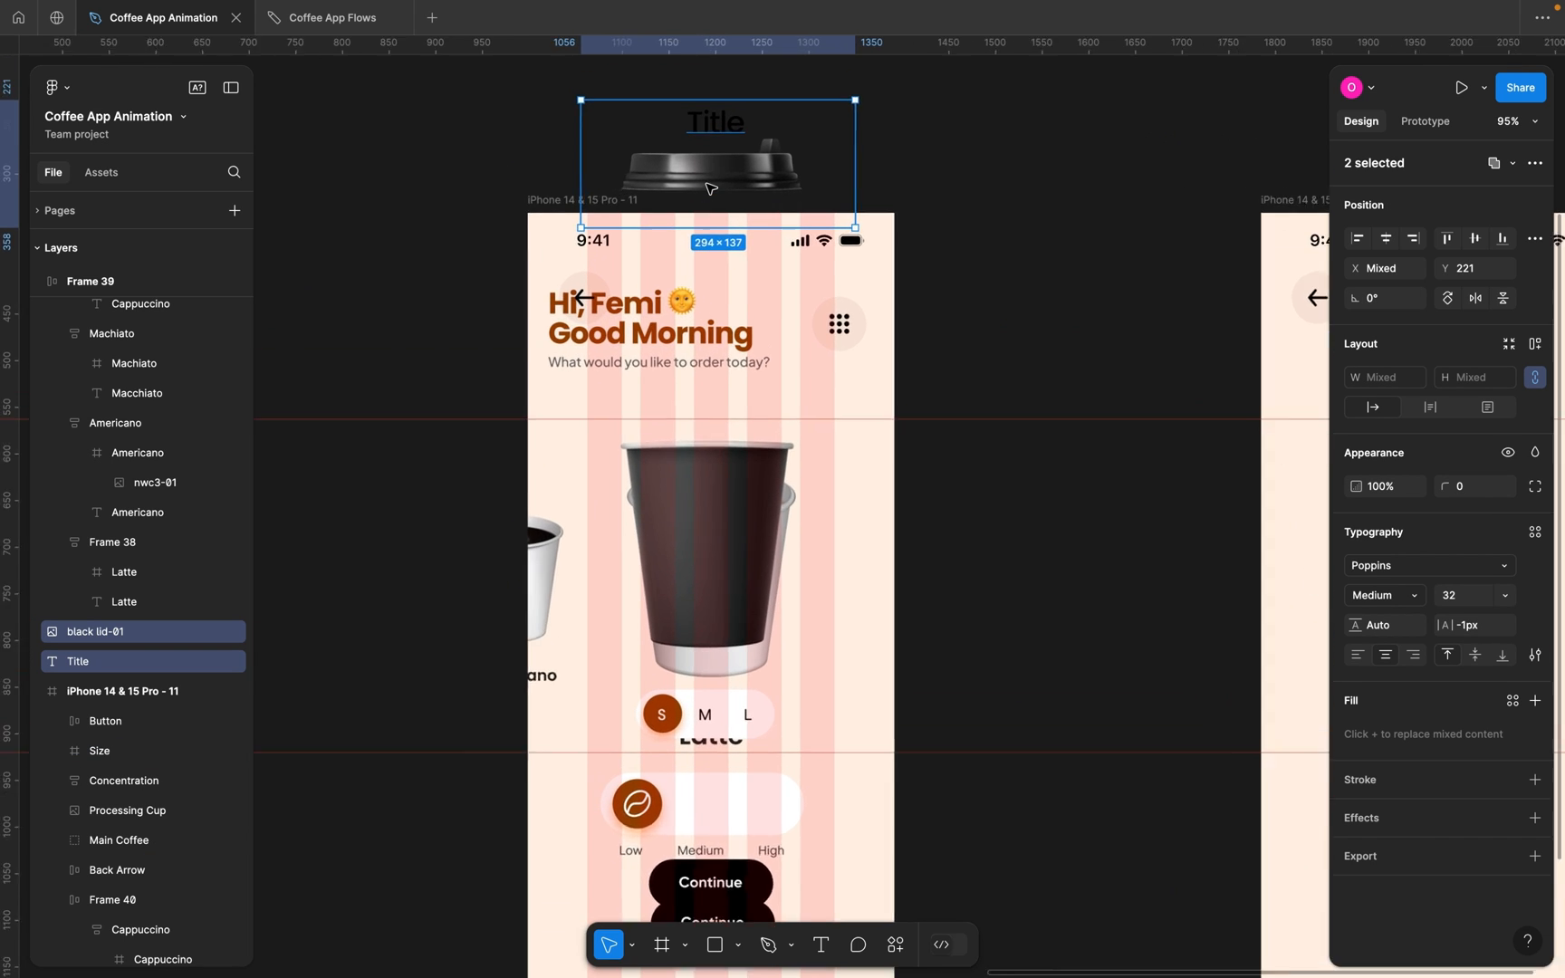
{"action": "key", "text": "super+z"}
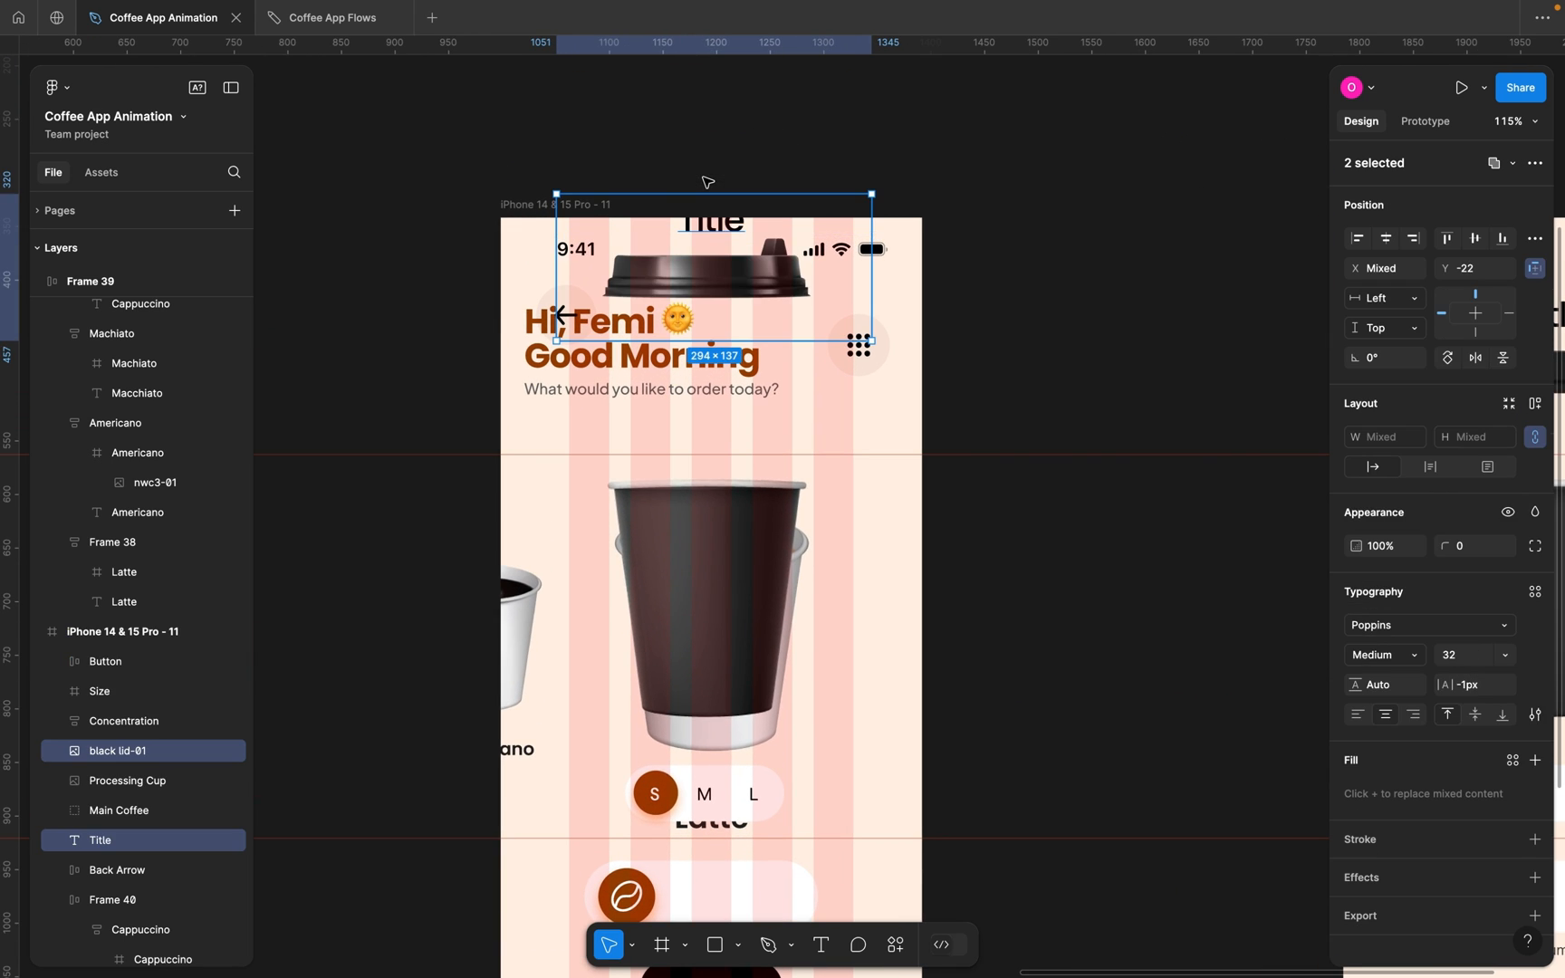
Move the lid and Title further up beyond the home frame's top edge, keeping both layers nested inside the frame.
{"action": "key", "text": "Up"}
{"action": "key", "text": "Up"}
{"action": "key", "text": "Up"}
{"action": "key", "text": "Up"}
{"action": "key", "text": "Up"}
{"action": "key", "text": "Up"}
{"action": "key", "text": "Up"}
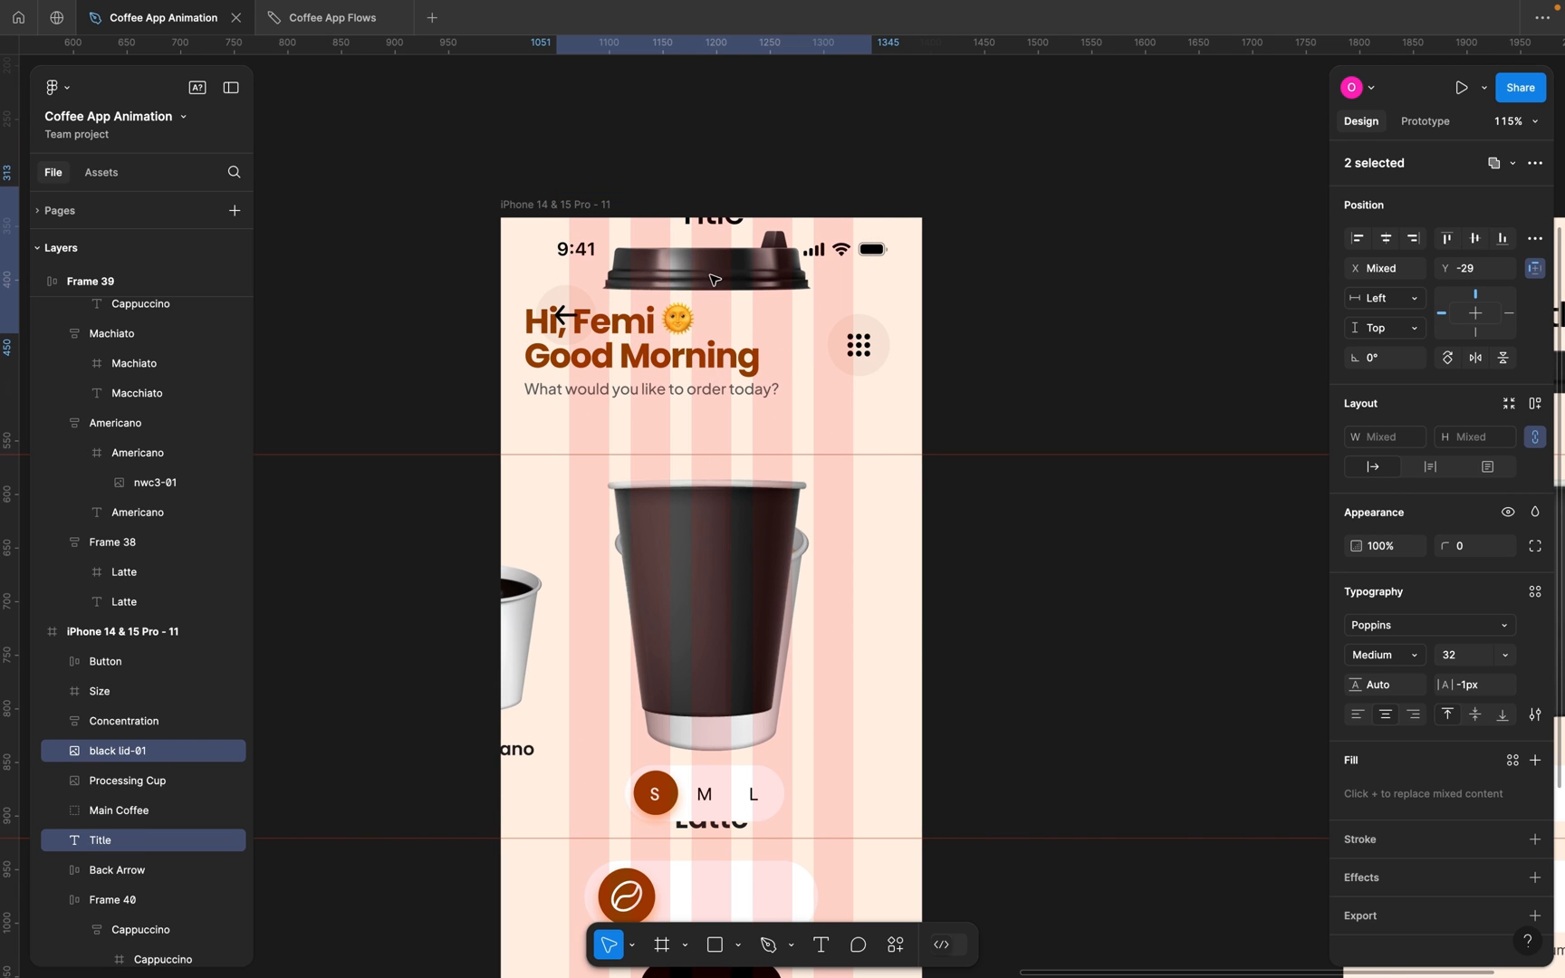
{"action": "left_click_drag", "start_coordinate": [716, 281], "coordinate": [717, 181]}
{"action": "left_click", "coordinate": [960, 216]}
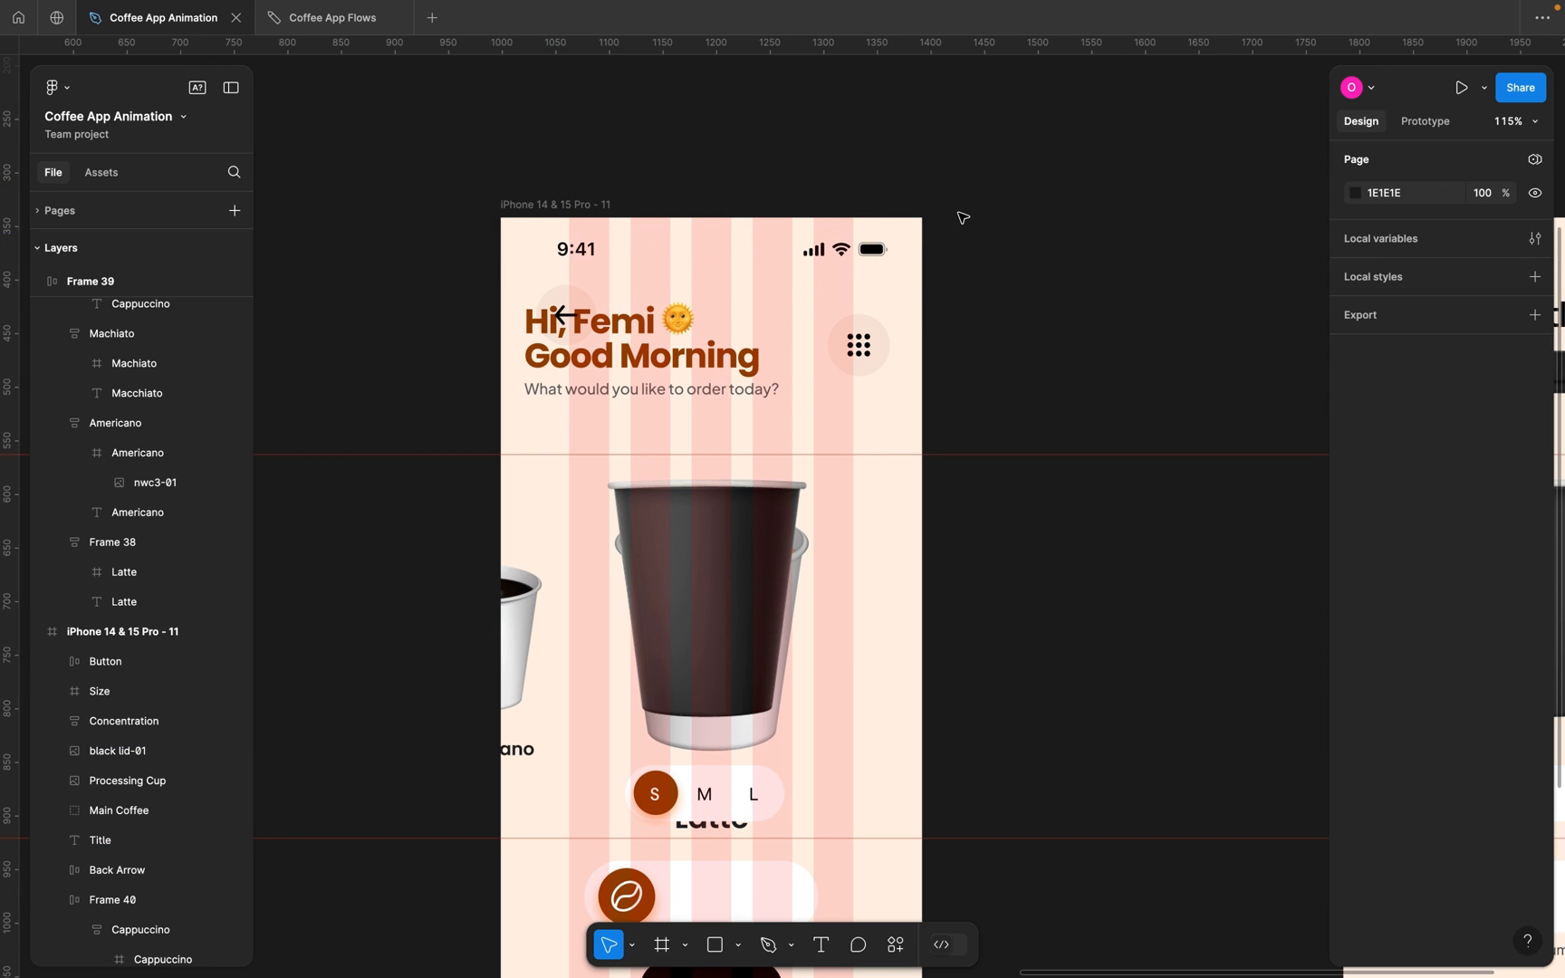
Move the Back Arrow past the home frame's left edge and the Processing Cup below its bottom edge, keeping both nested in the frame.
{"action": "left_click", "coordinate": [568, 316]}
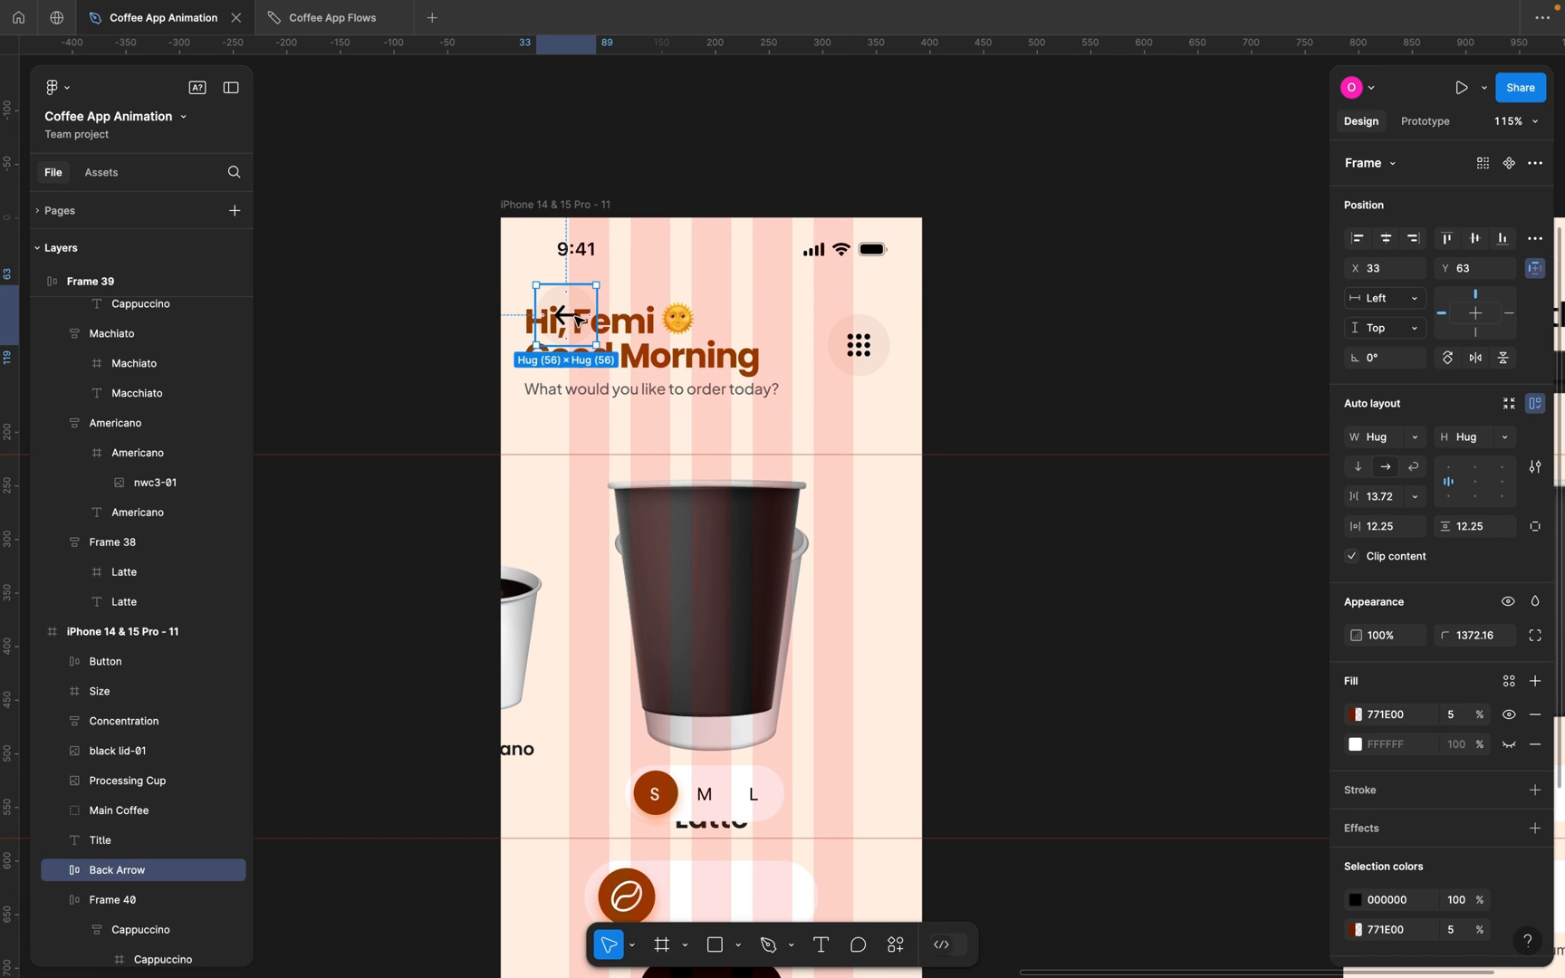
{"action": "left_click_drag", "start_coordinate": [577, 321], "coordinate": [451, 319]}
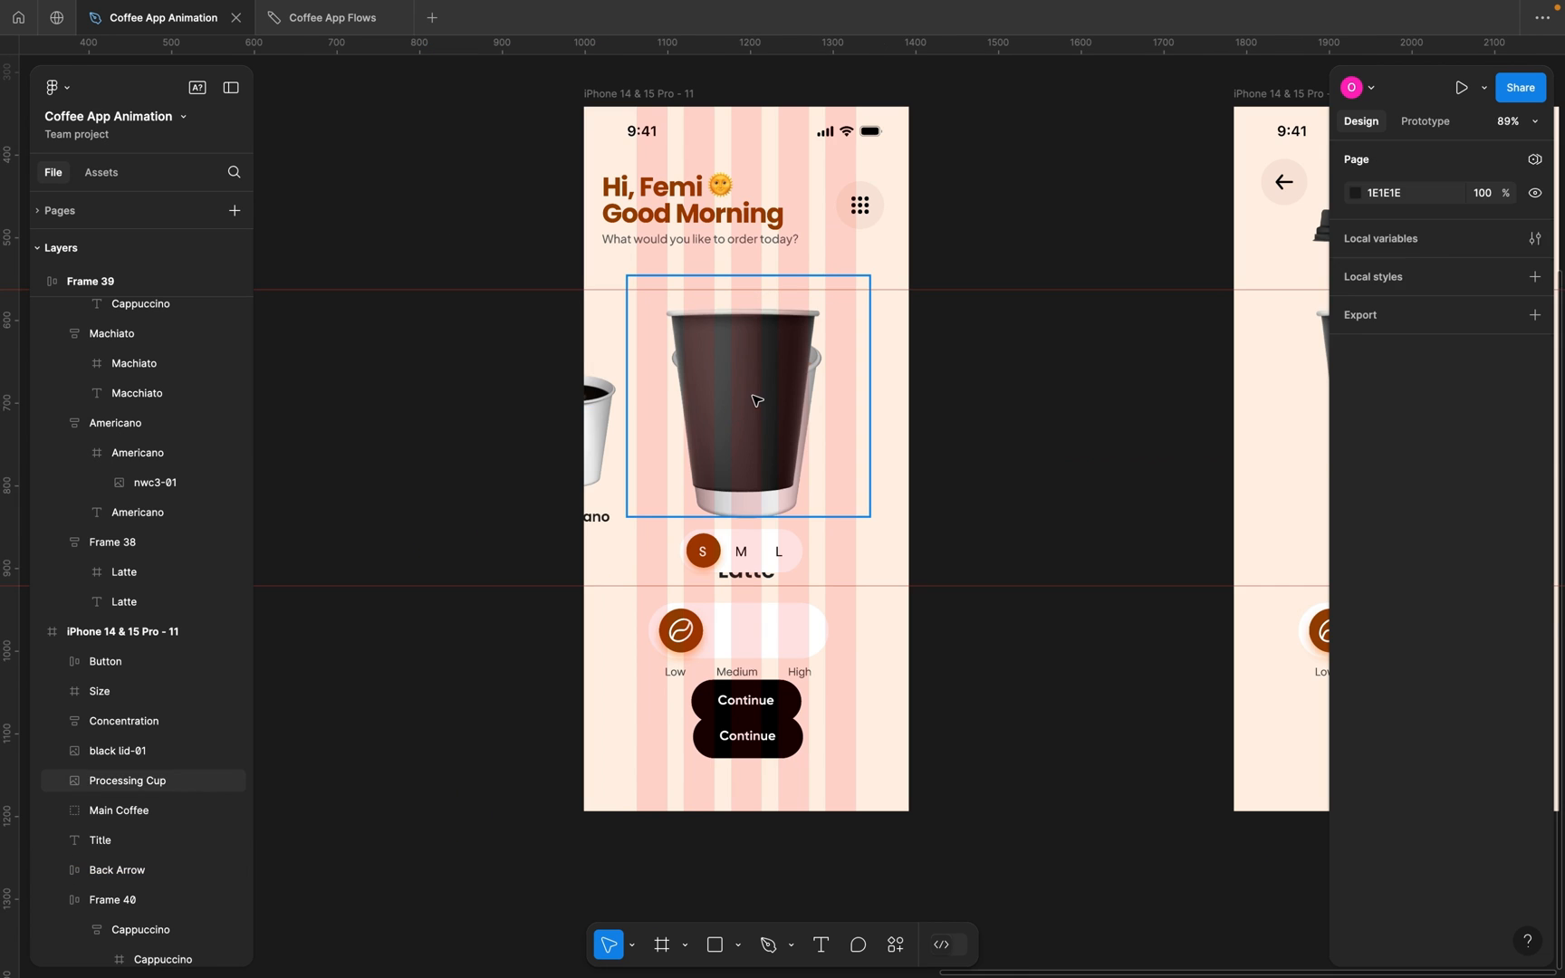
{"action": "left_click", "coordinate": [749, 397]}
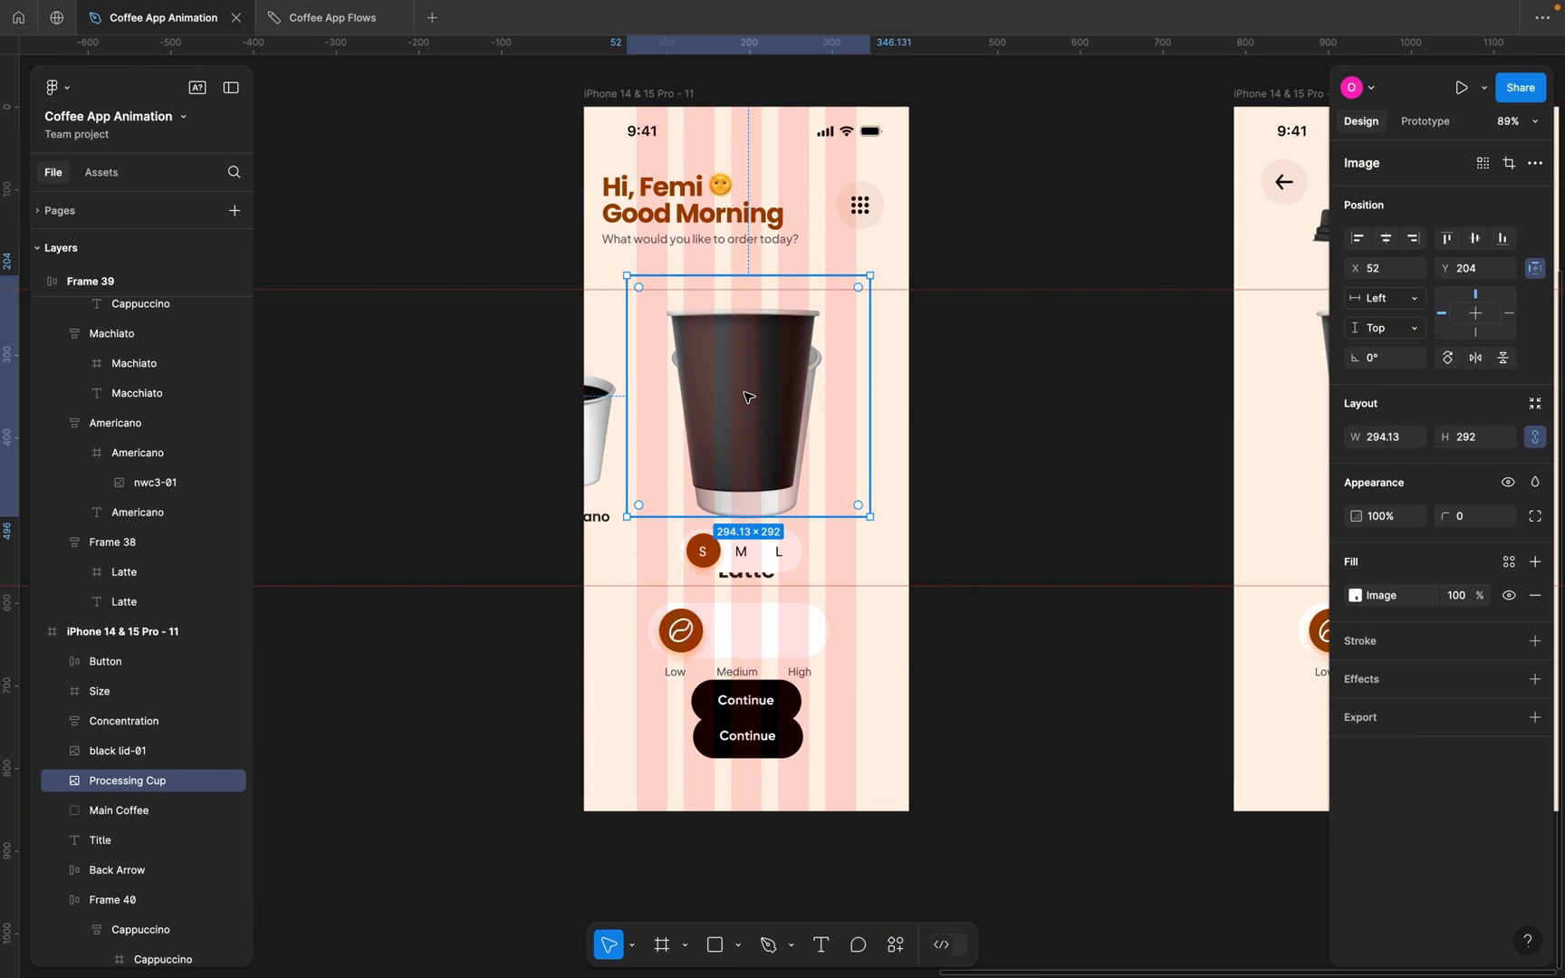
{"action": "scroll", "coordinate": [748, 397], "scroll_direction": "down", "scroll_amount": 3}
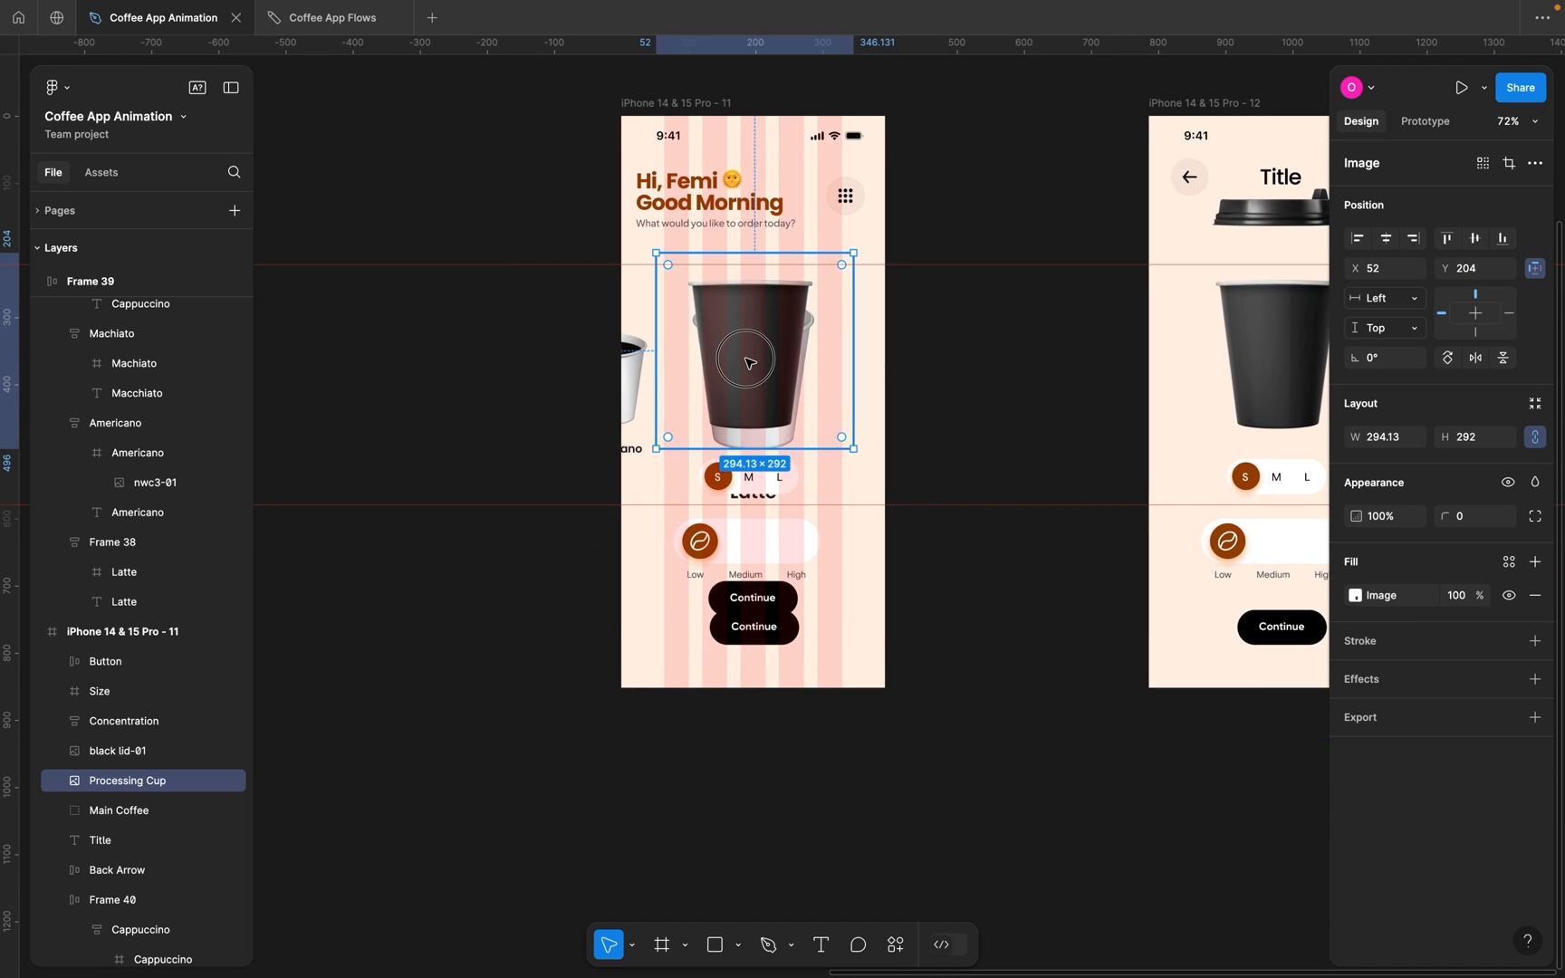
{"action": "left_click_drag", "start_coordinate": [748, 362], "coordinate": [765, 783]}
Select the Main Coffee beans in the home frame and replay the LinkedIn reference video to examine how the beans enter.
{"action": "left_click", "coordinate": [767, 334]}
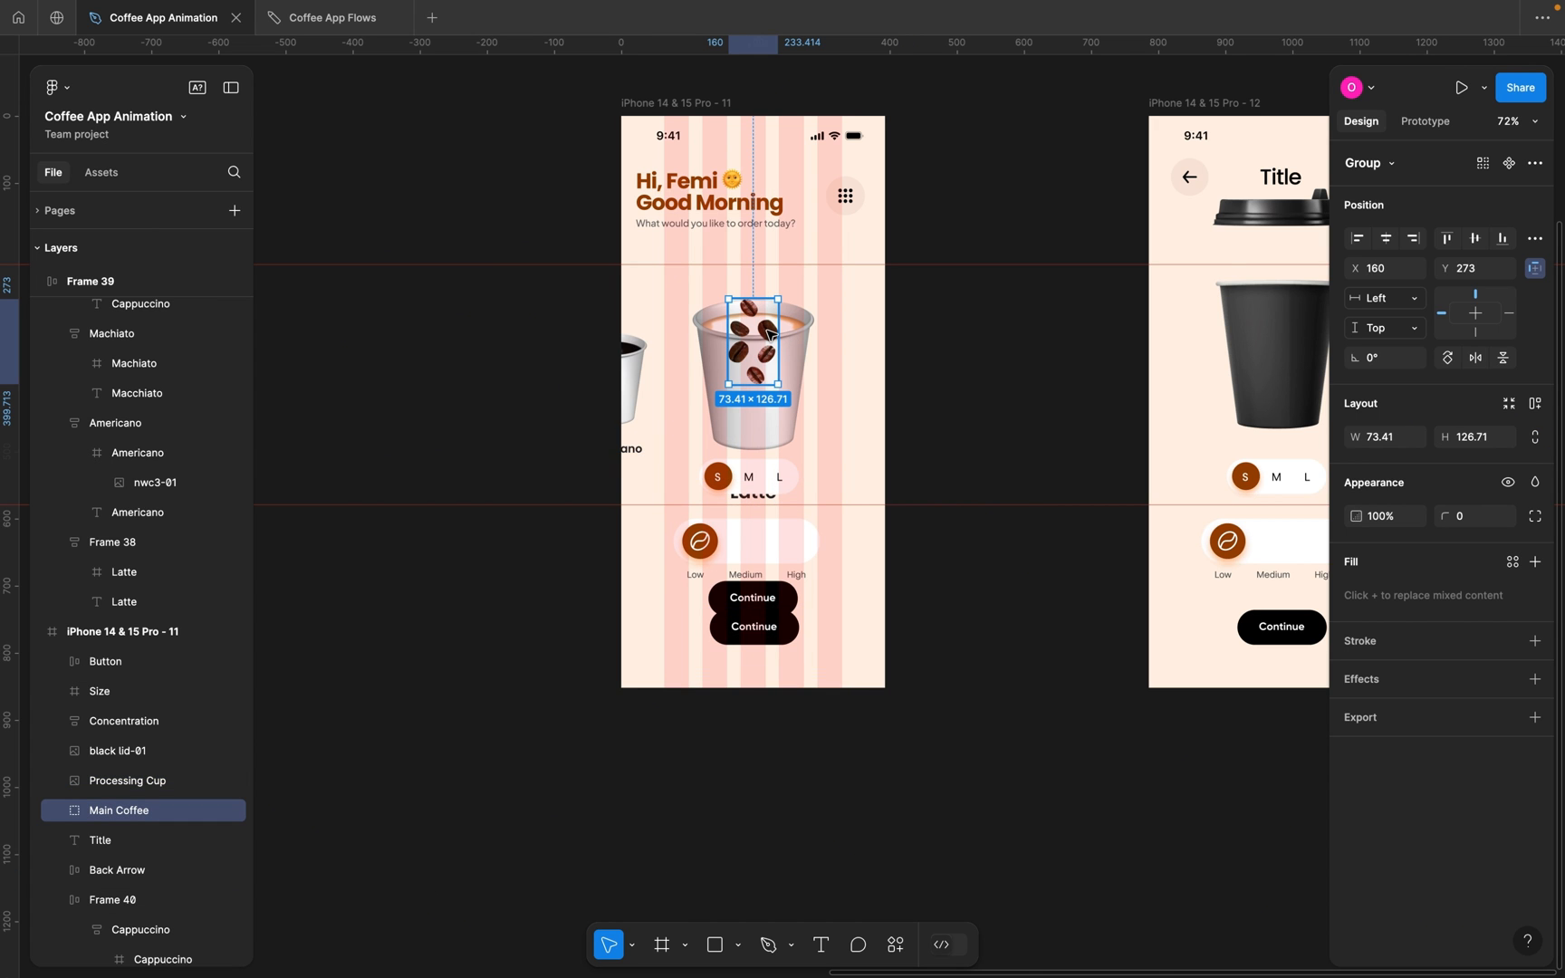
{"action": "key", "text": "ctrl+Right"}
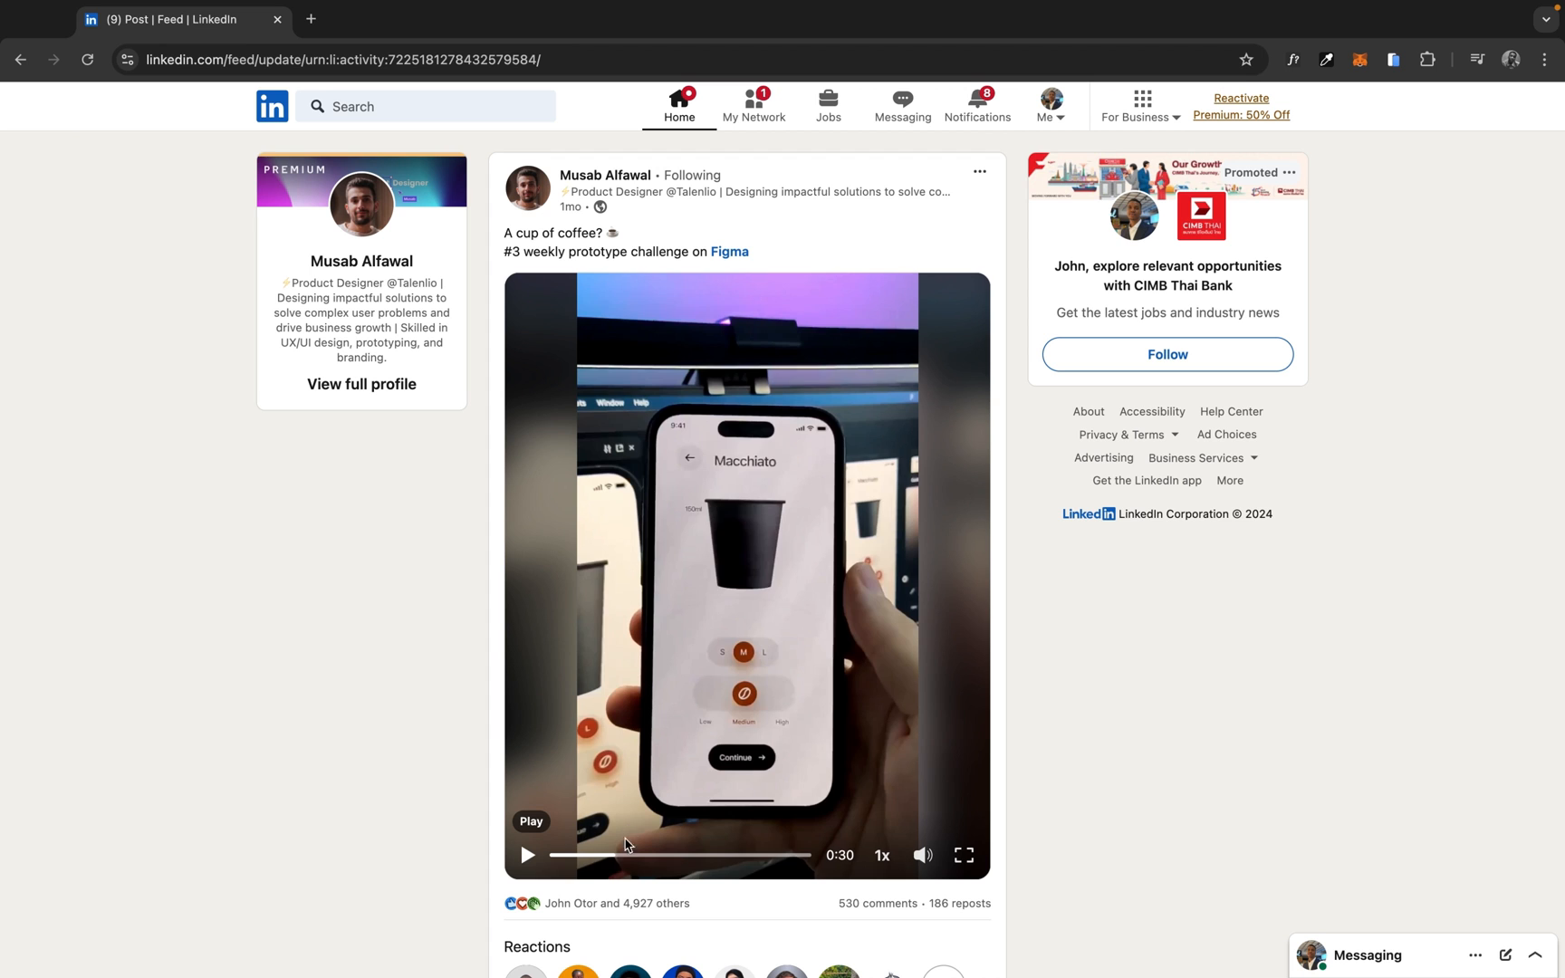
{"action": "left_click", "coordinate": [610, 861]}
{"action": "left_click", "coordinate": [528, 855]}
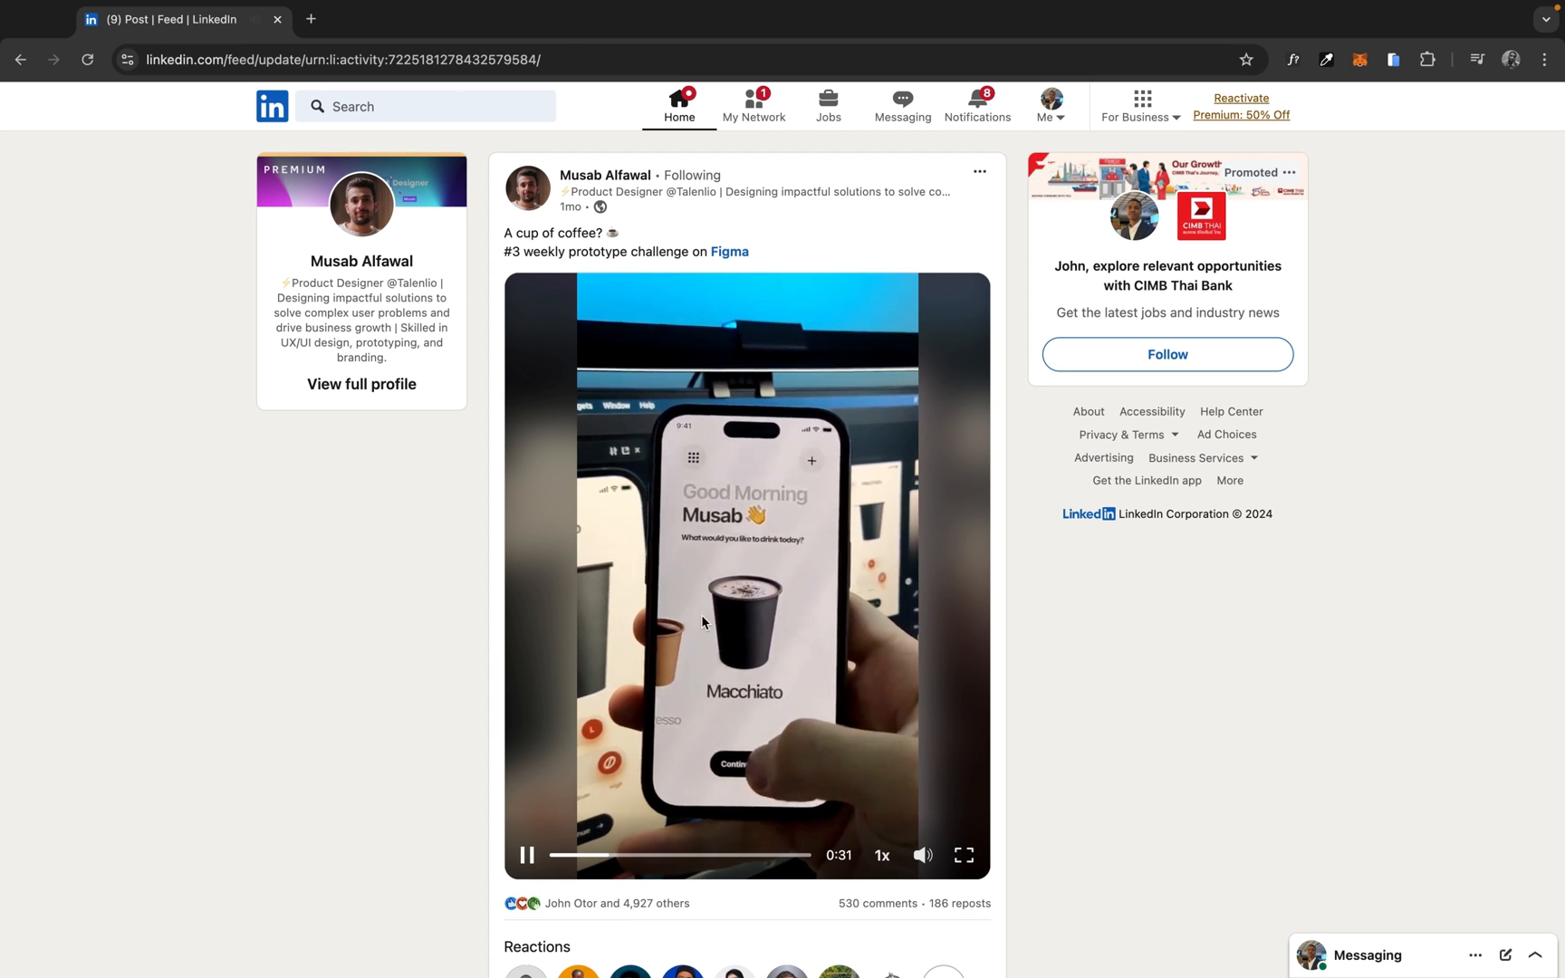
{"action": "left_click", "coordinate": [667, 750]}
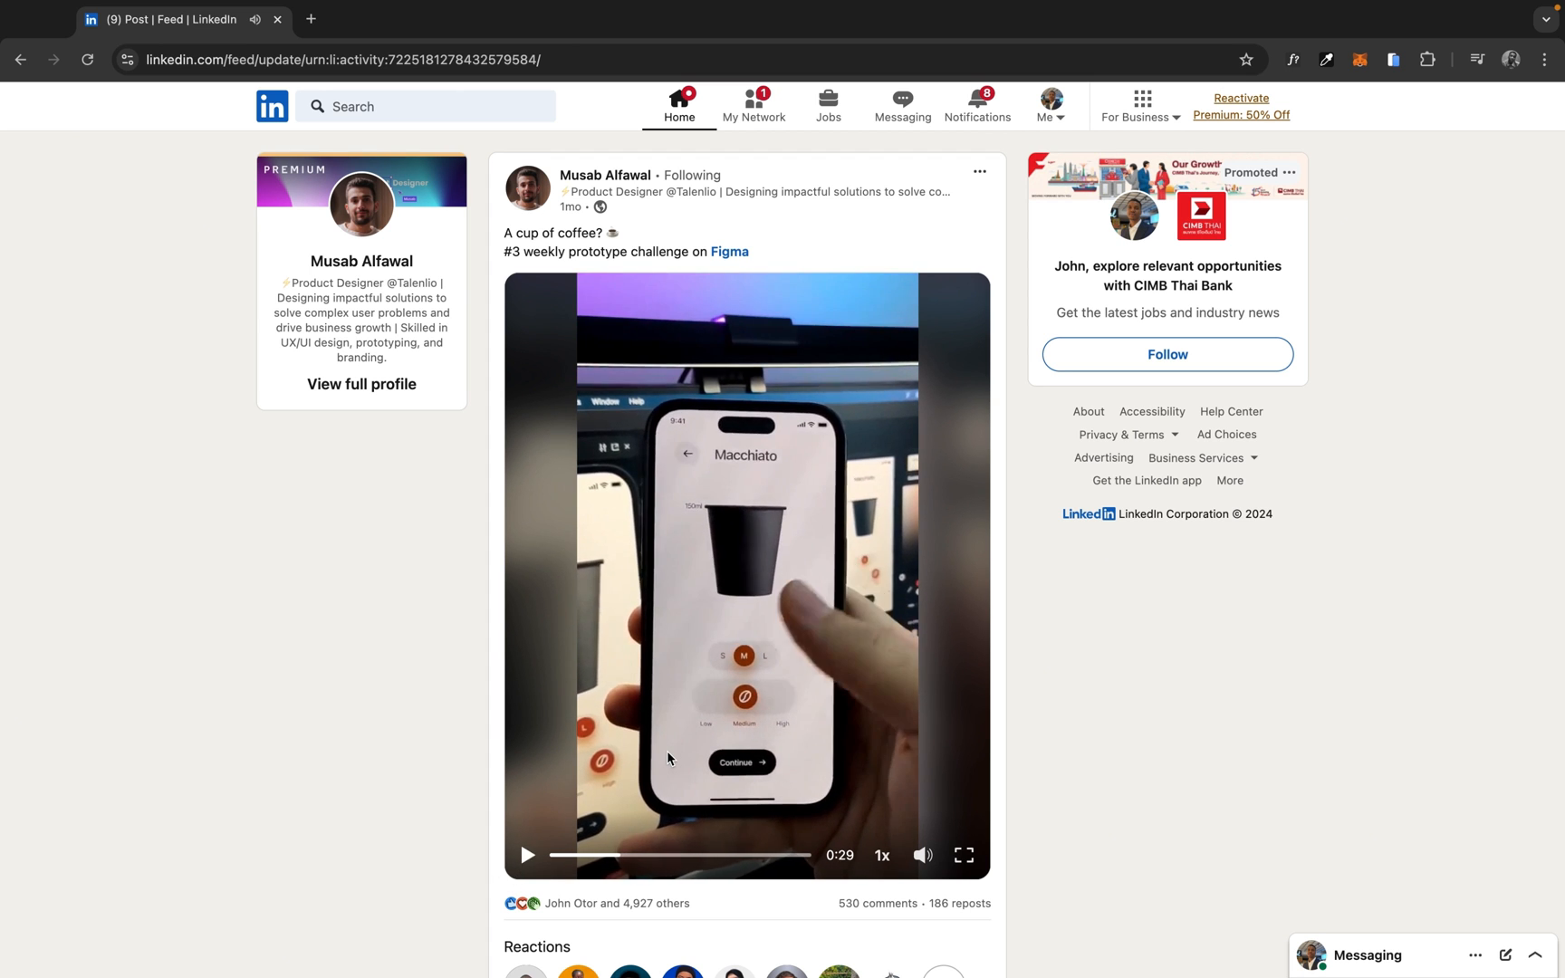
Switch to Figma and move the Main Coffee beans above the home frame, and the Size, Concentration and Button layers below its bottom edge.
{"action": "key", "text": "ctrl+Left"}
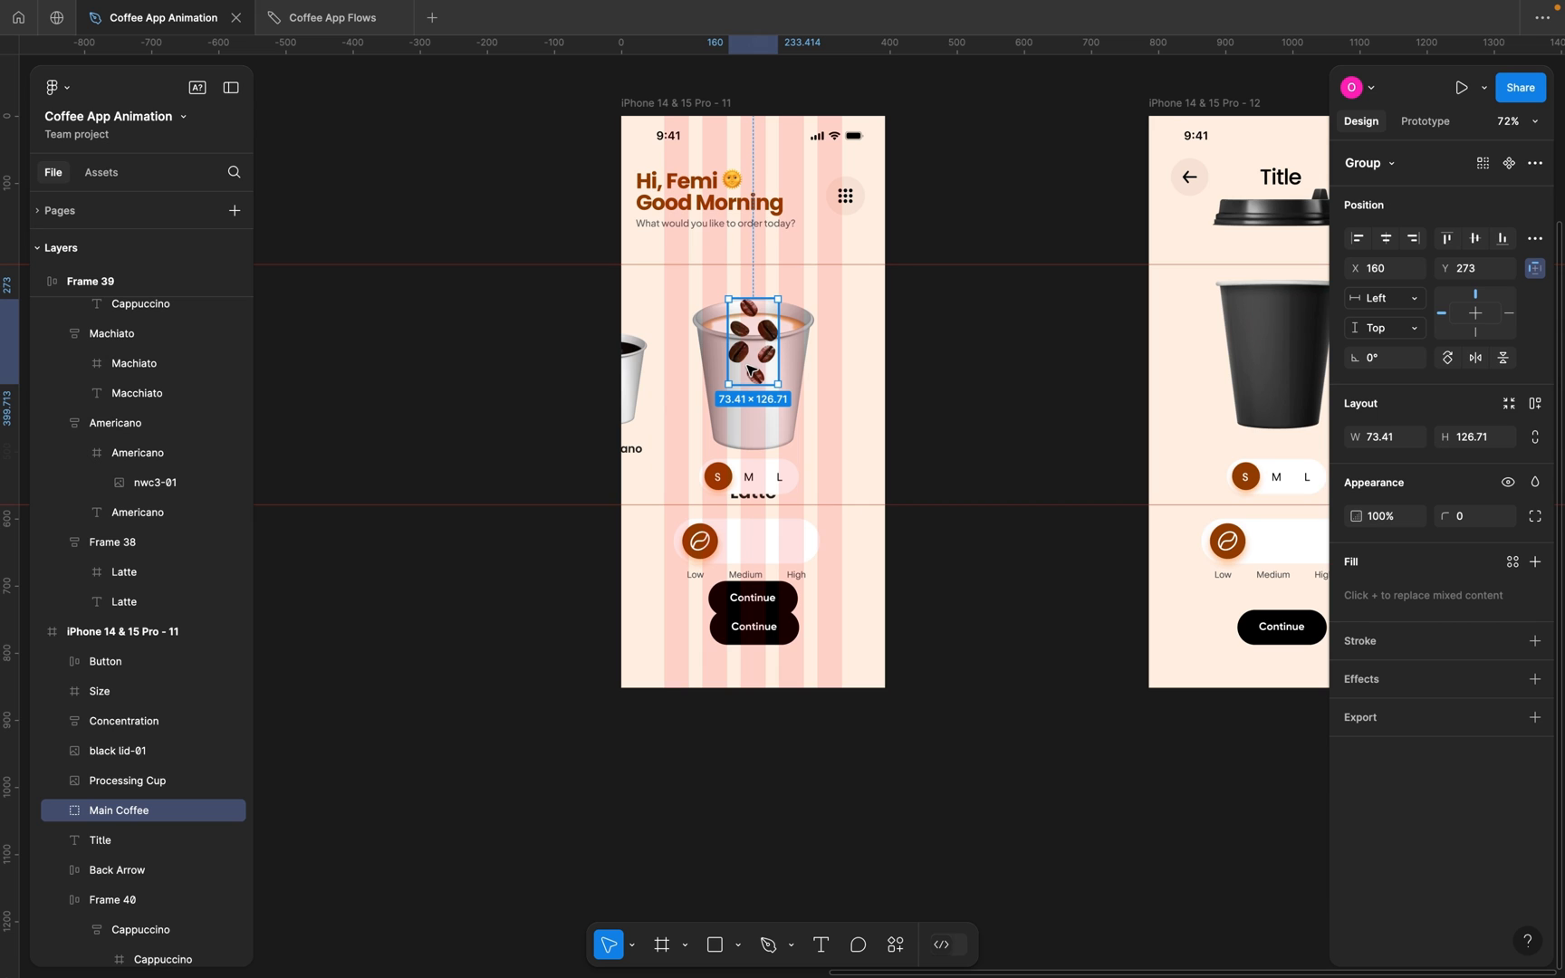
{"action": "left_click_drag", "start_coordinate": [749, 370], "coordinate": [751, 87]}
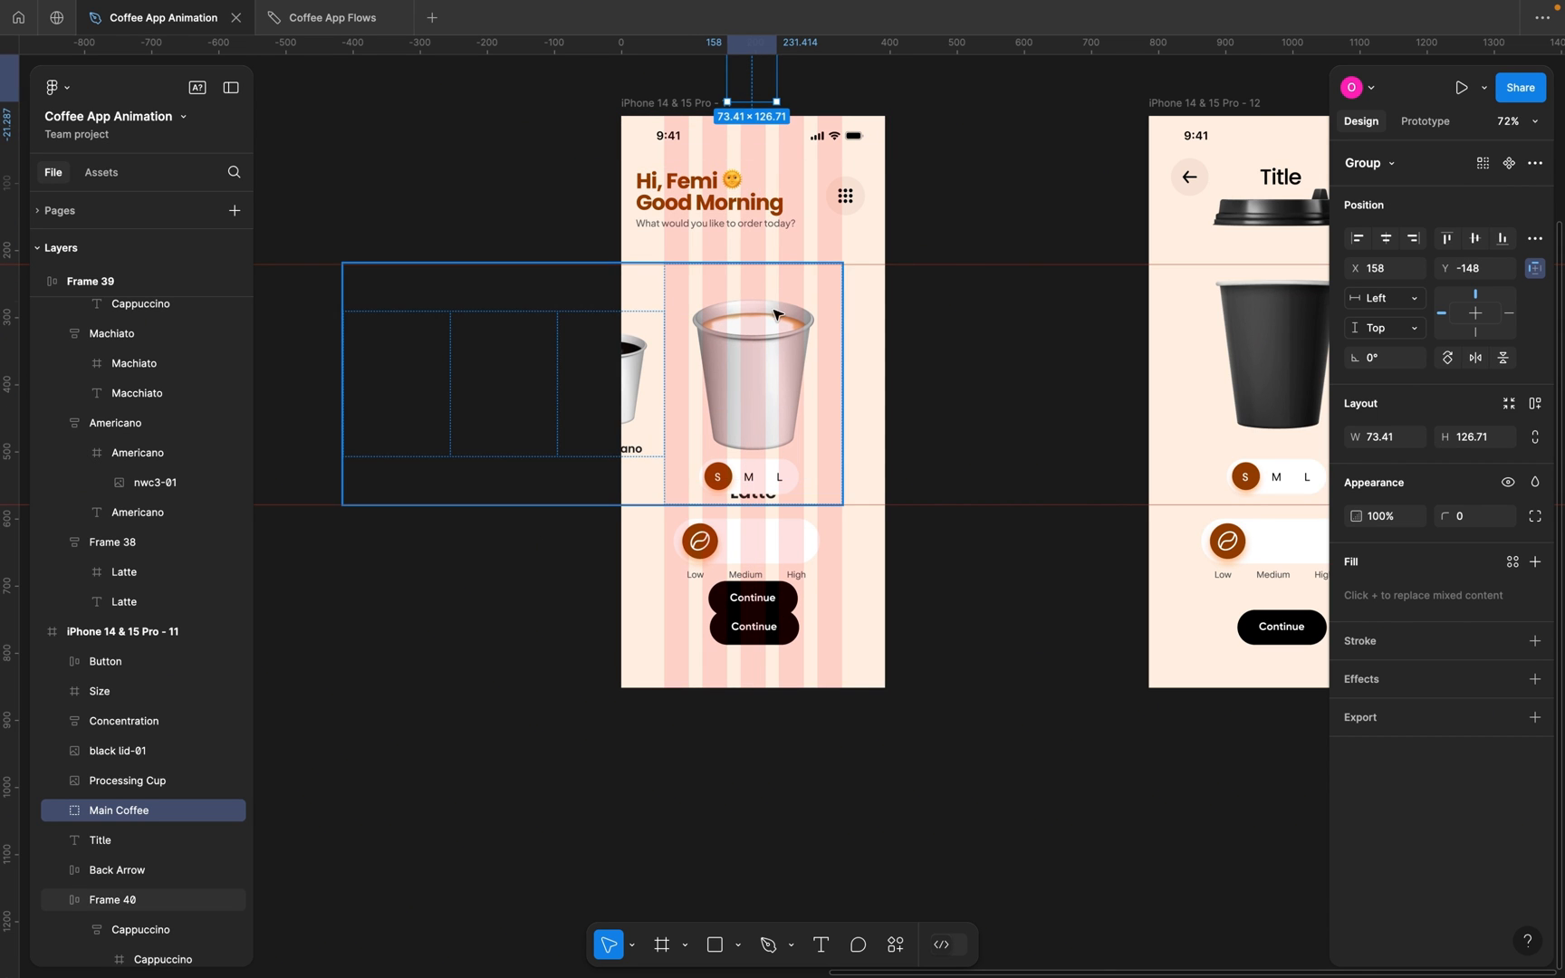
{"action": "left_click", "coordinate": [766, 480]}
{"action": "left_click", "coordinate": [763, 548], "text": "shift"}
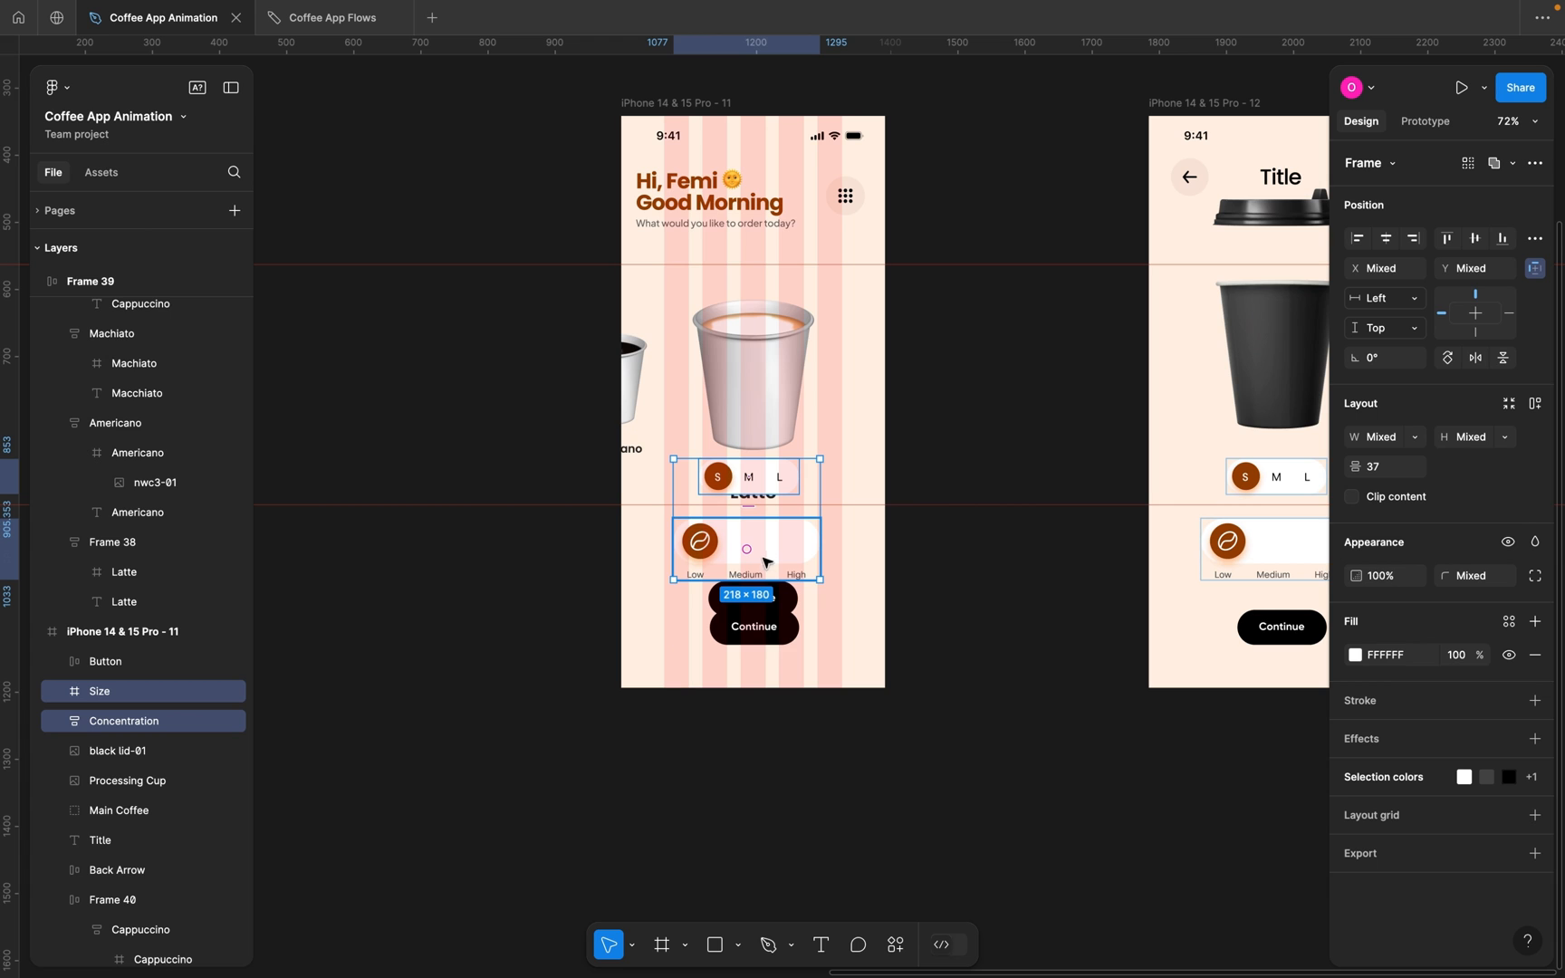
{"action": "left_click", "coordinate": [762, 633], "text": "shift"}
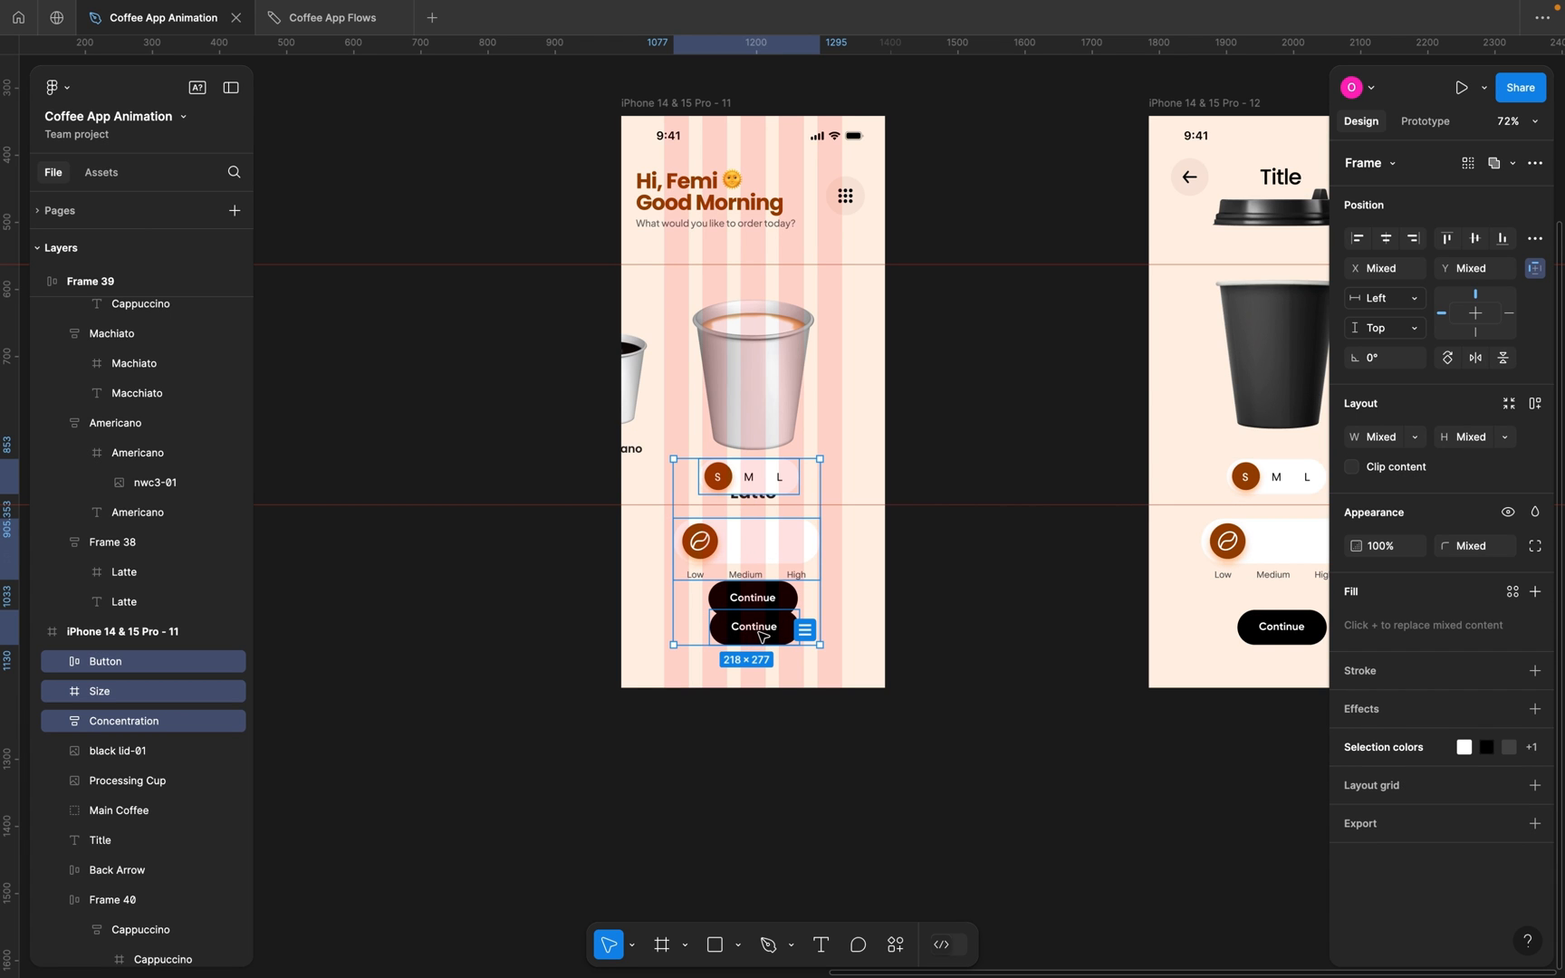
{"action": "scroll", "coordinate": [763, 636], "scroll_direction": "down", "scroll_amount": 1}
{"action": "left_click_drag", "start_coordinate": [759, 605], "coordinate": [762, 885]}
{"action": "left_click", "coordinate": [936, 739]}
{"action": "scroll", "coordinate": [808, 639], "scroll_direction": "up", "scroll_amount": 1}
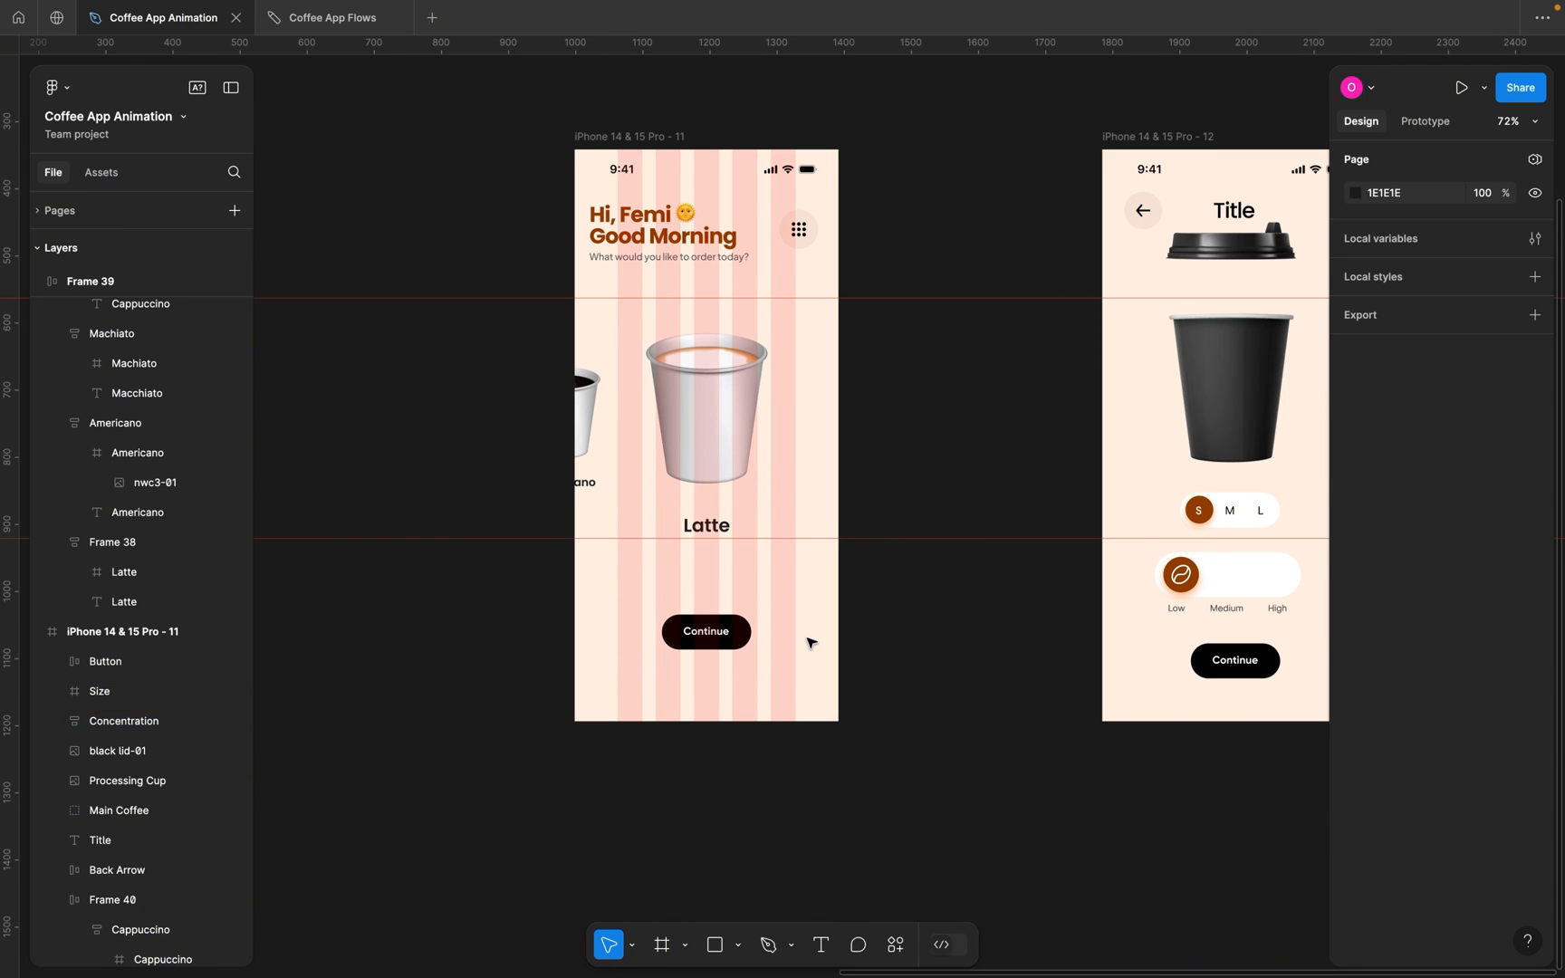
Hide the 5-column layout grid on the home frame, iPhone 14 & 15 Pro - 11.
{"action": "scroll", "coordinate": [808, 642], "scroll_direction": "down", "scroll_amount": 1}
{"action": "scroll", "coordinate": [1152, 363], "scroll_direction": "right", "scroll_amount": 1}
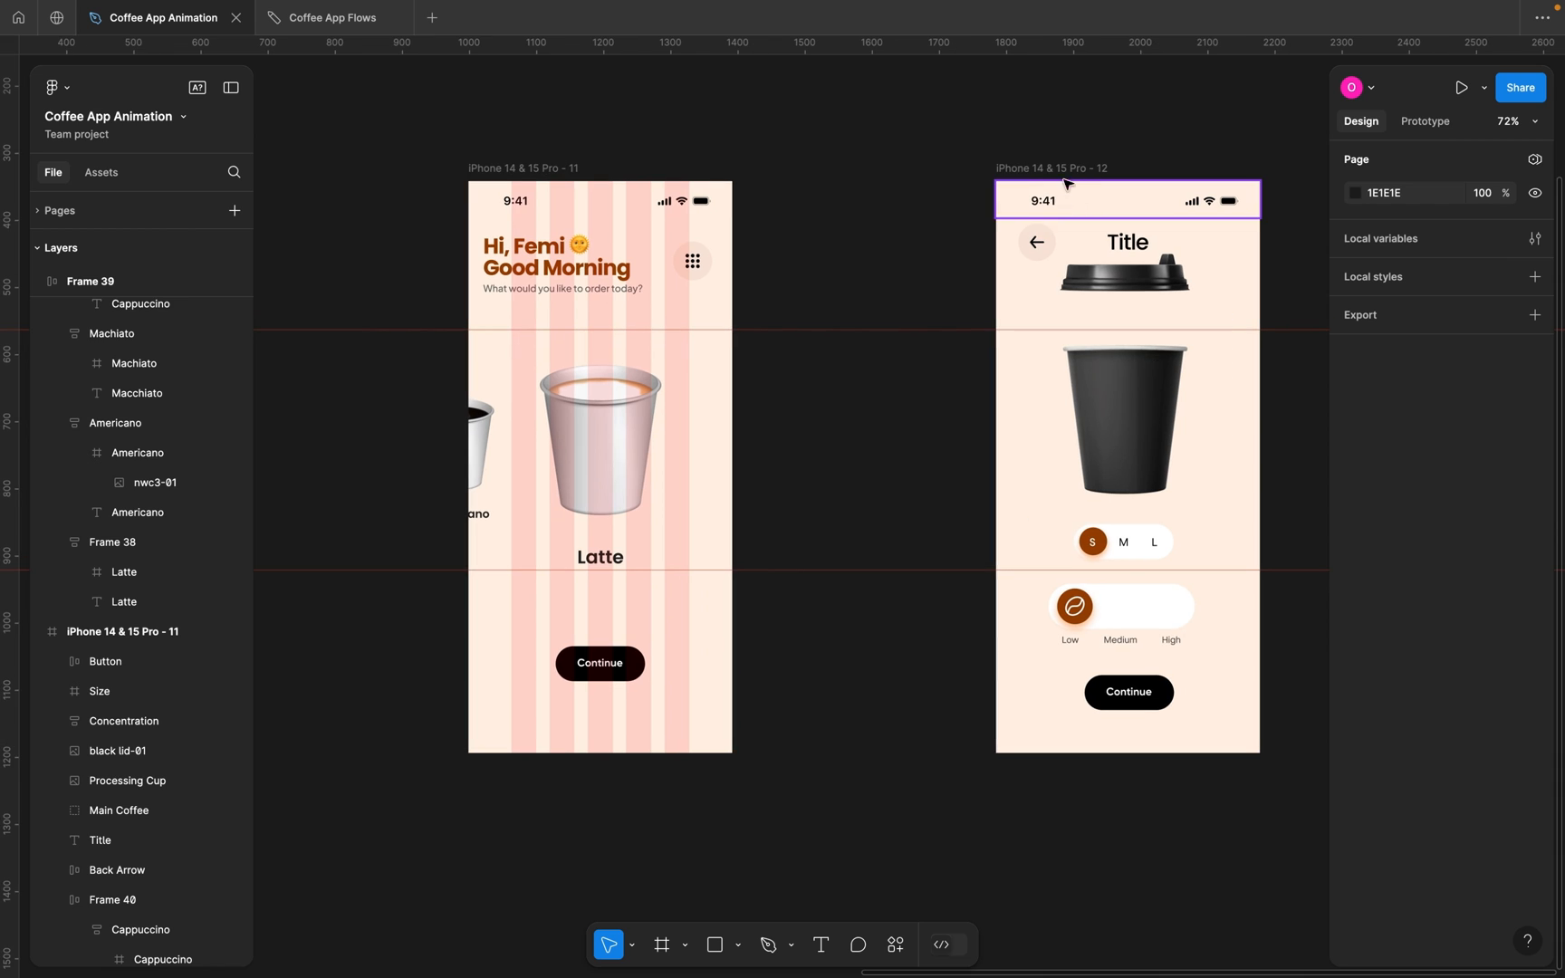
{"action": "left_click", "coordinate": [1065, 171]}
{"action": "left_click", "coordinate": [518, 170]}
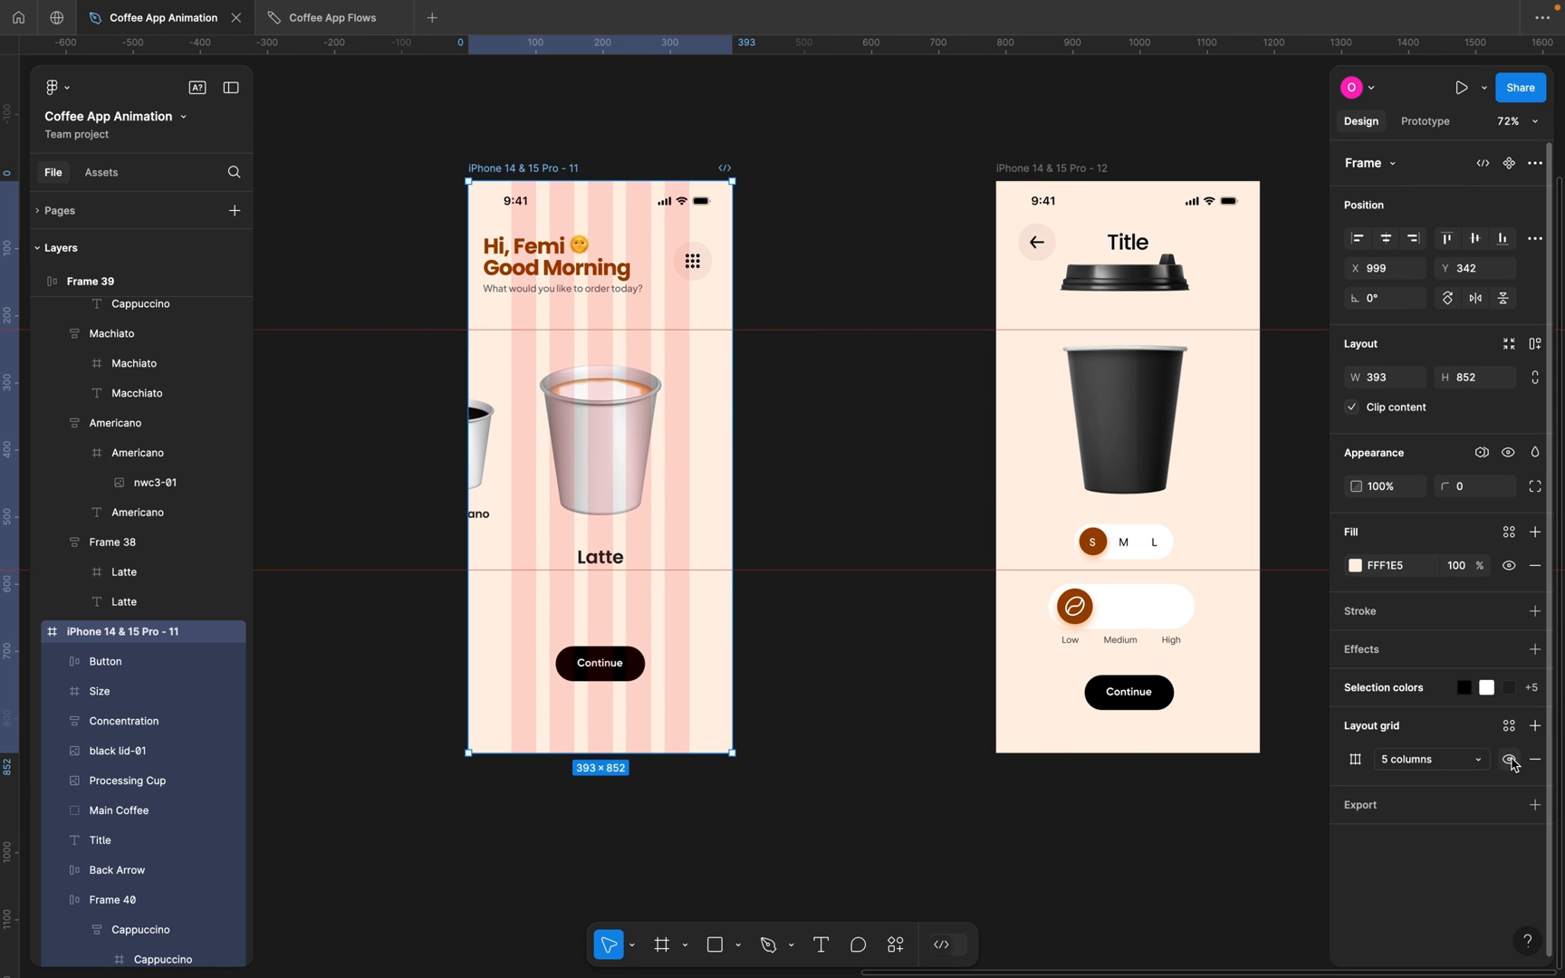
{"action": "left_click", "coordinate": [1509, 760]}
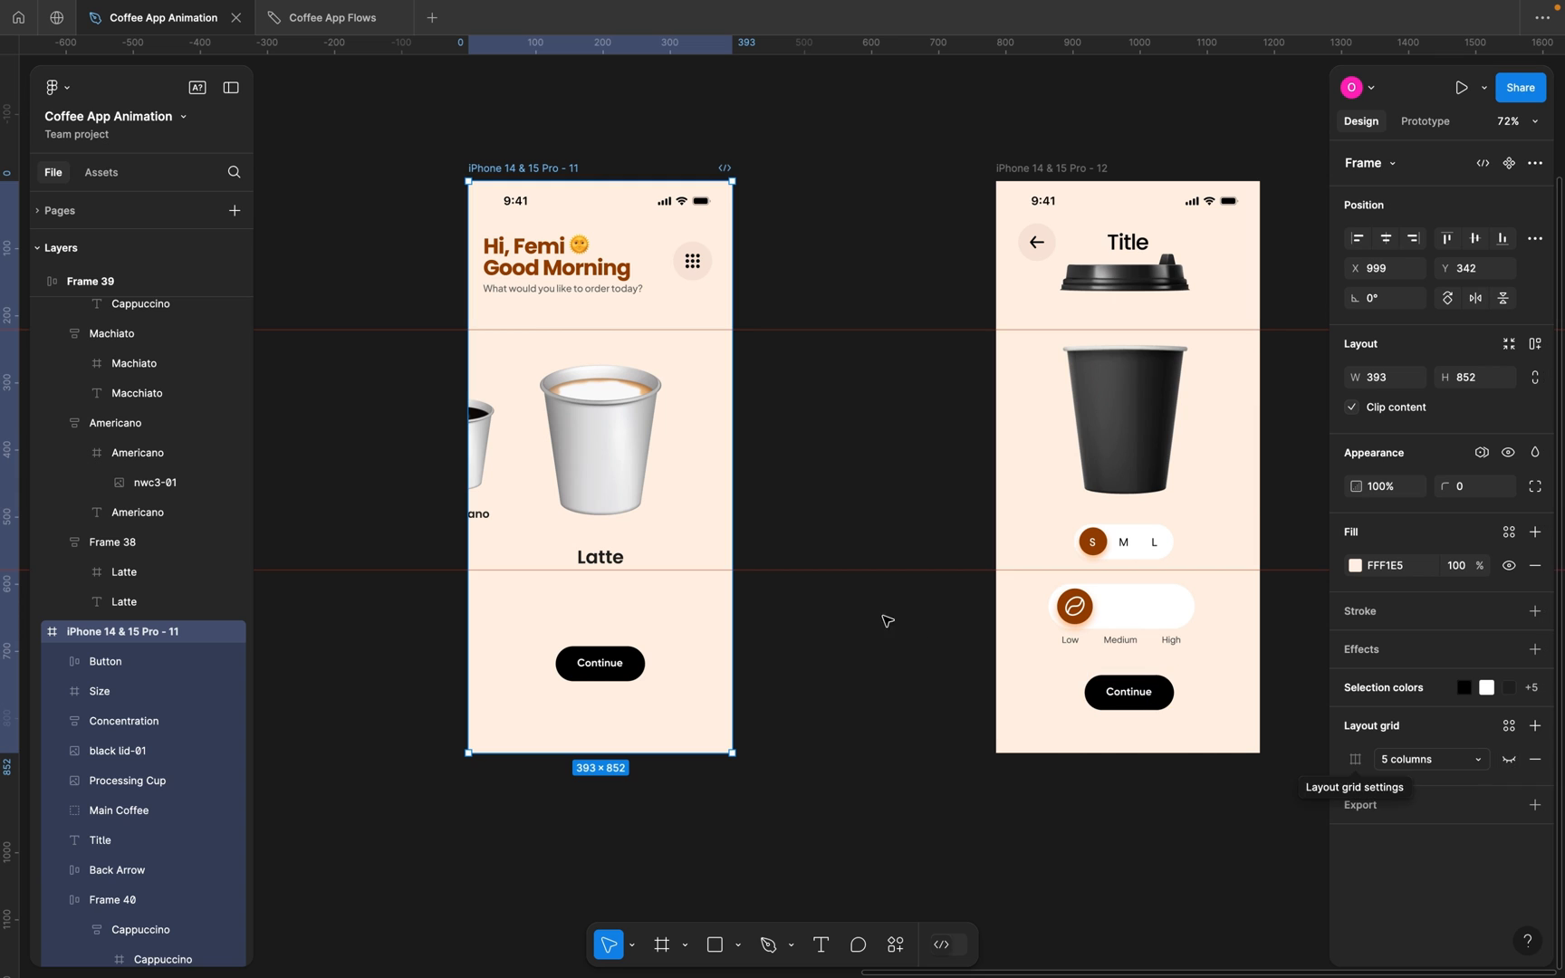
{"action": "left_click", "coordinate": [868, 487]}
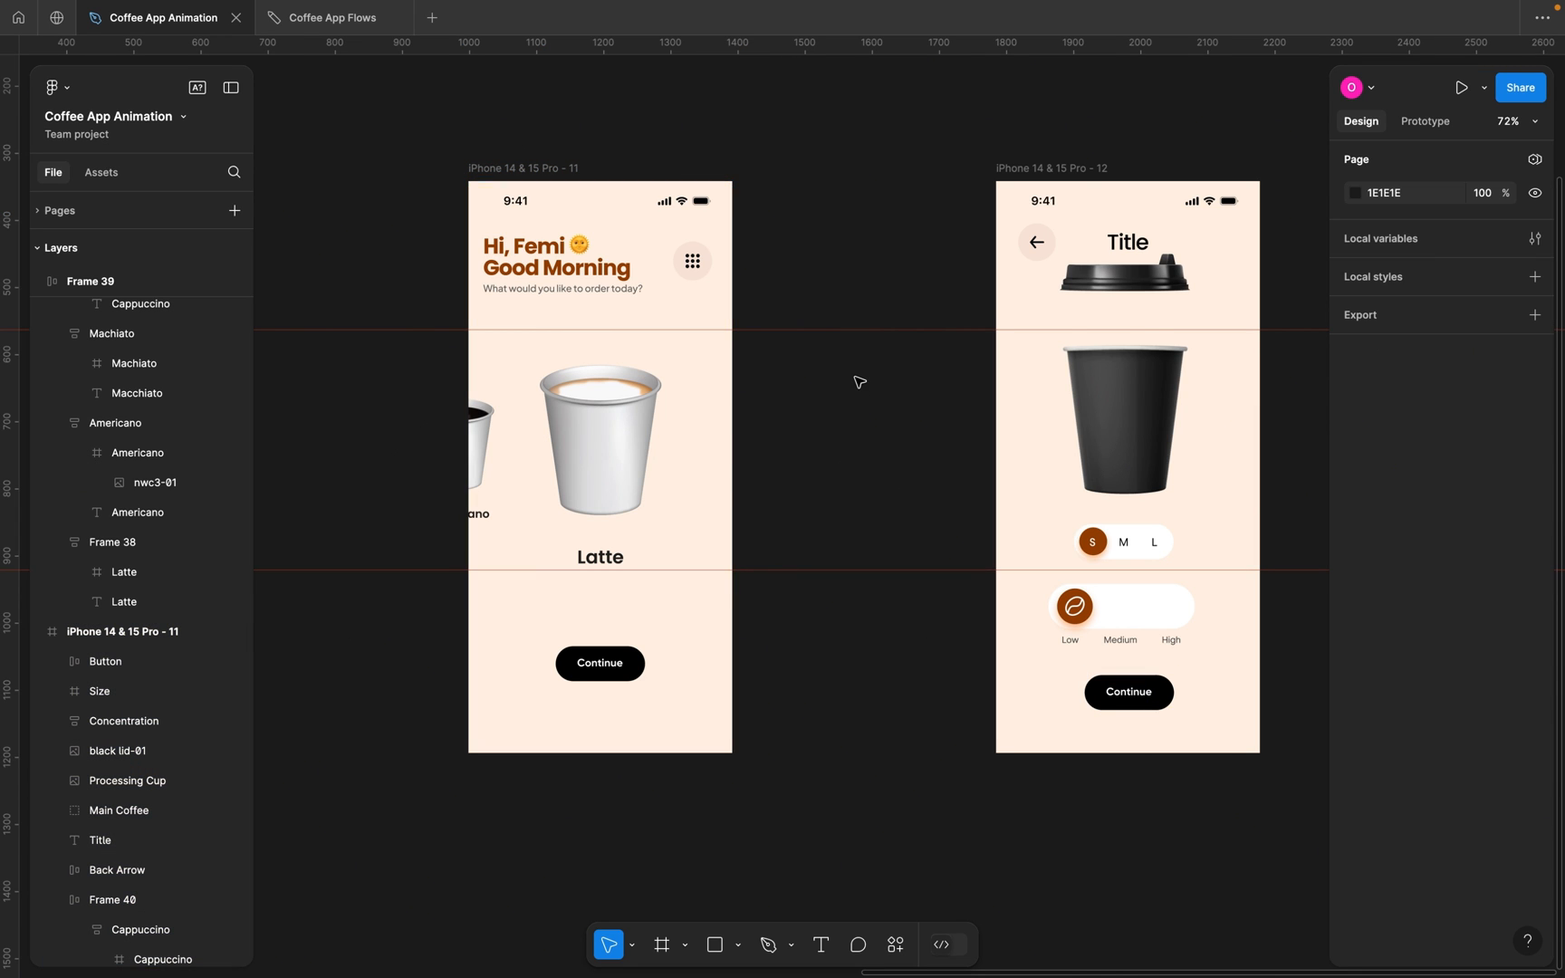
Move the black lid in the iPhone 14 & 15 Pro - 12 frame above its top edge, to X 40 and Y -137.
{"action": "left_click", "coordinate": [1140, 282]}
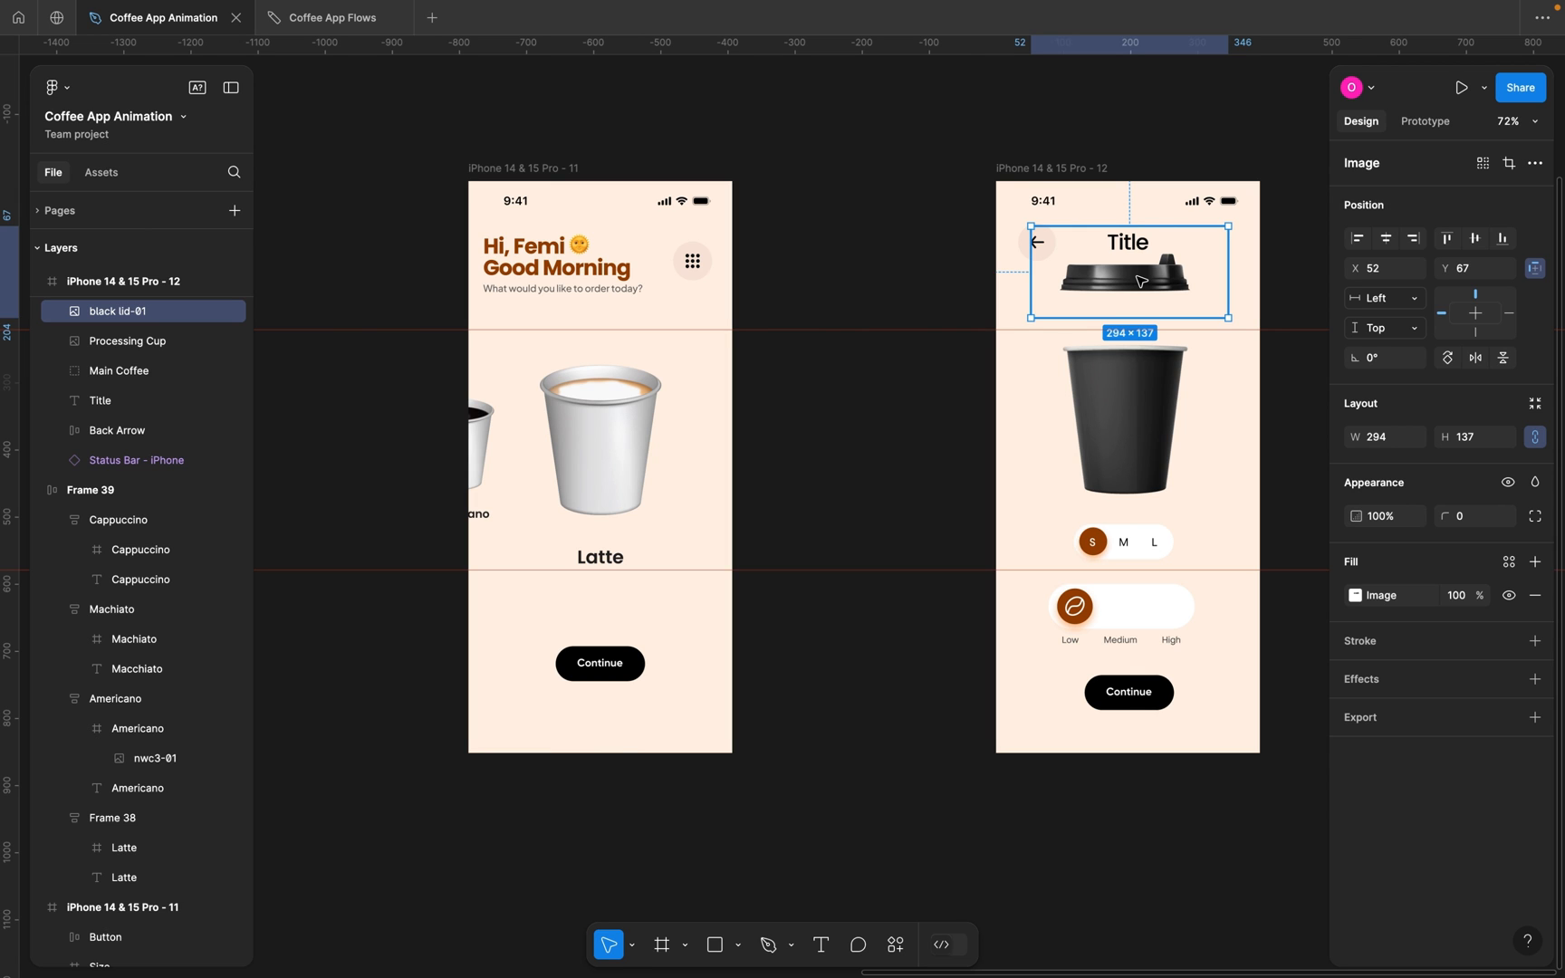
{"action": "left_click_drag", "start_coordinate": [1139, 282], "coordinate": [1133, 146]}
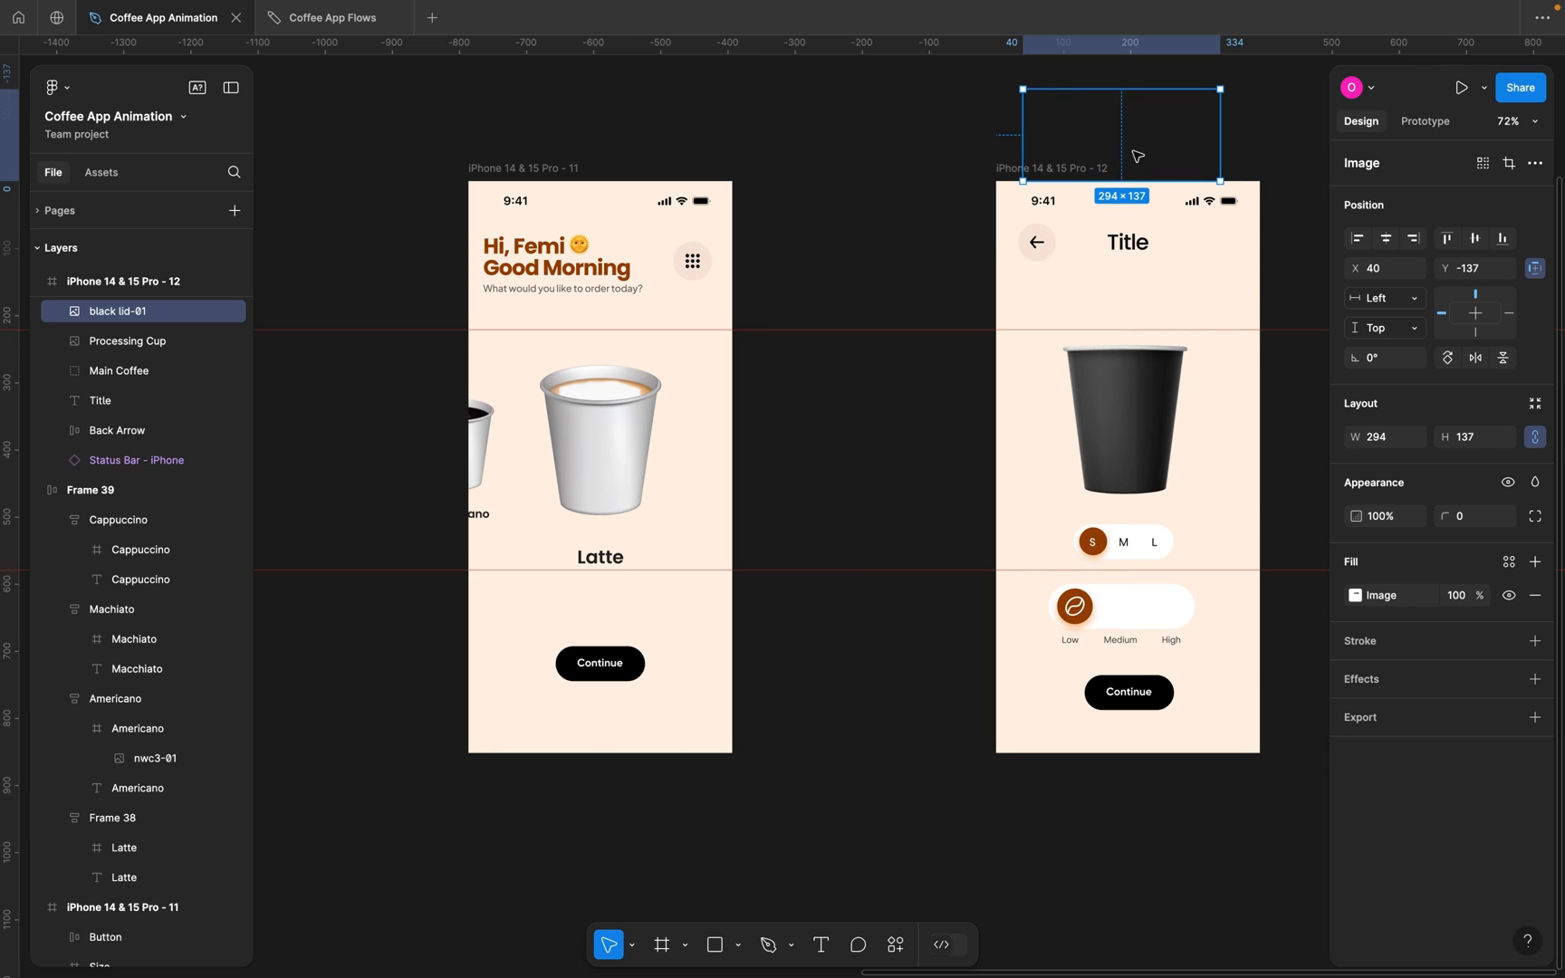
{"action": "left_click", "coordinate": [1004, 170]}
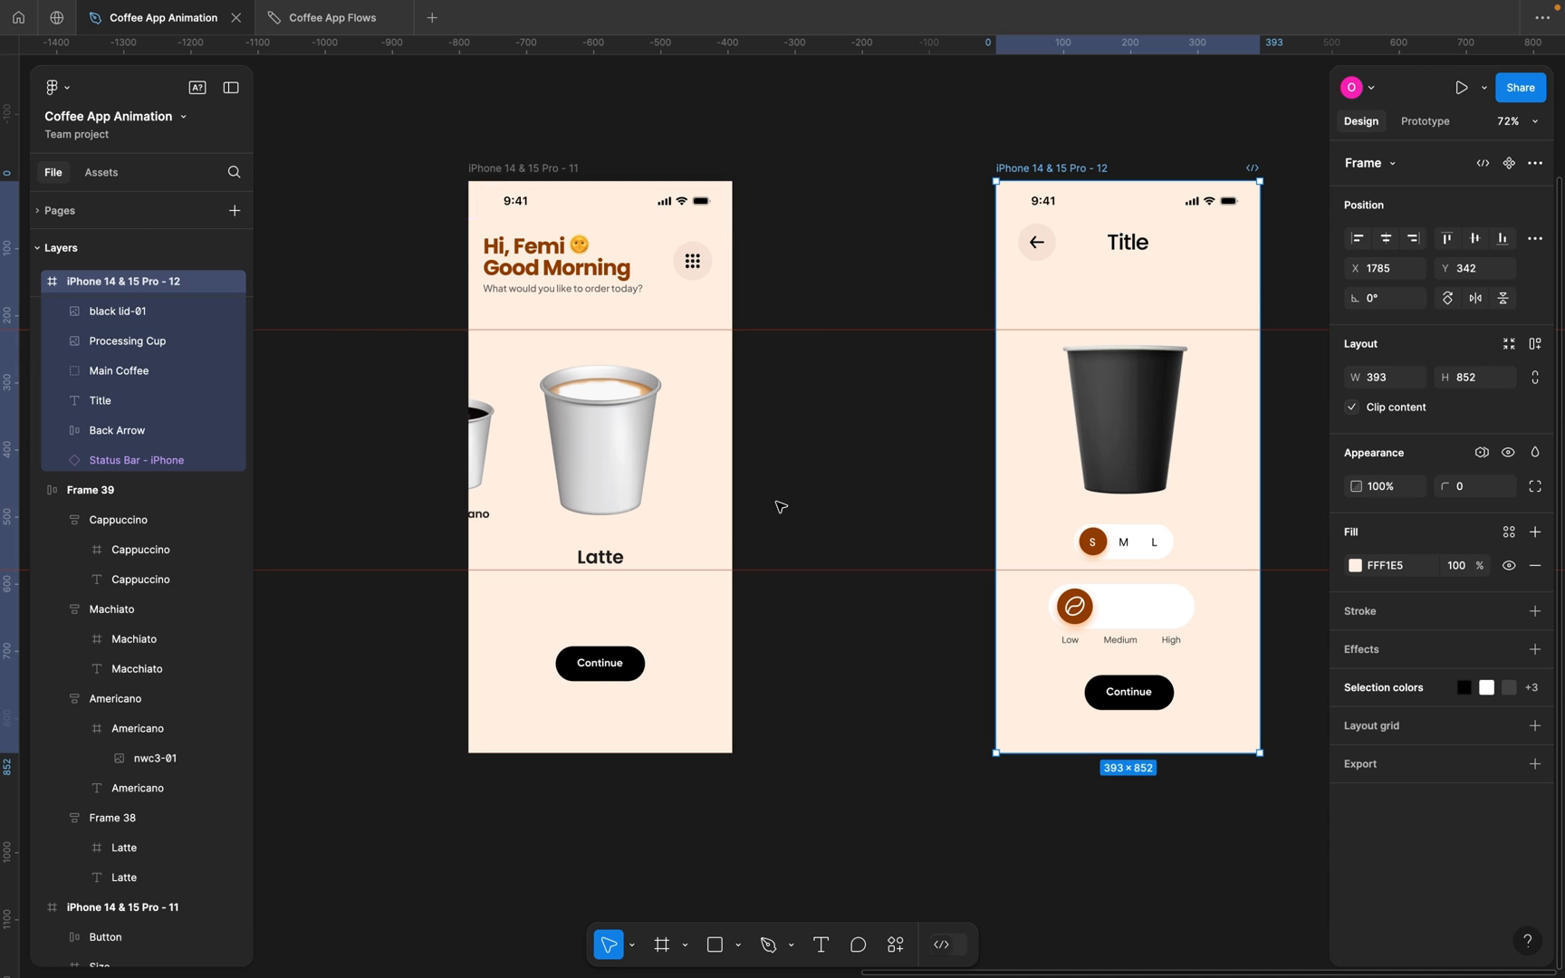
{"action": "left_click", "coordinate": [521, 174]}
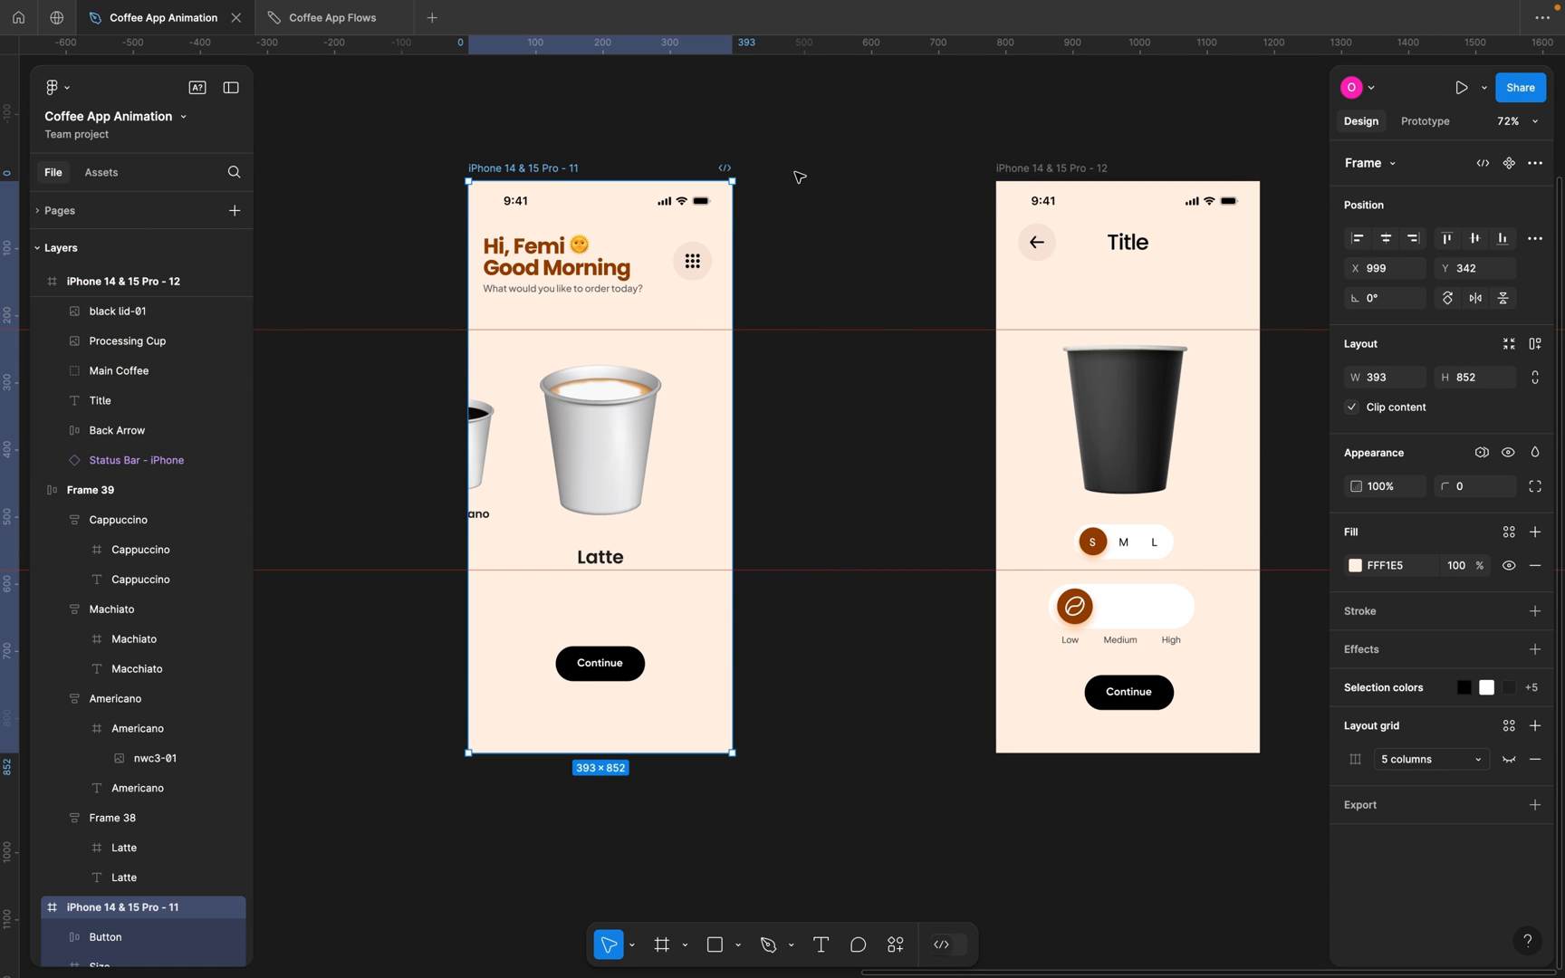
Add a prototype connection from the Latte cup frame on the home screen to the iPhone 14 & 15 Pro - 12 frame.
{"action": "left_click", "coordinate": [613, 451]}
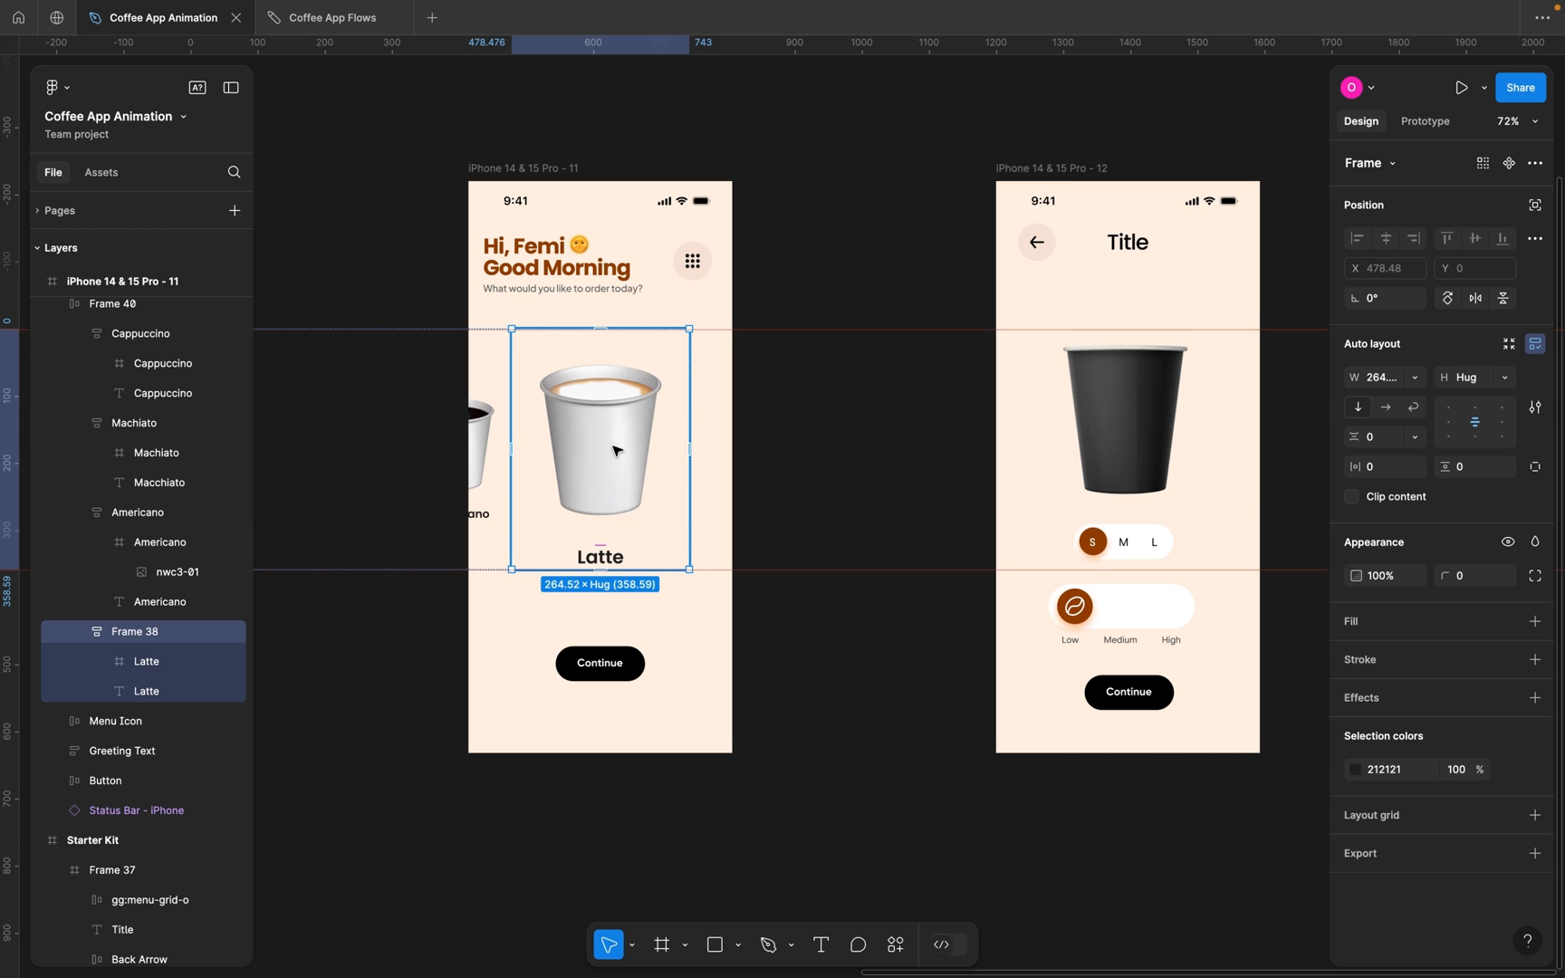
{"action": "left_click", "coordinate": [1429, 128]}
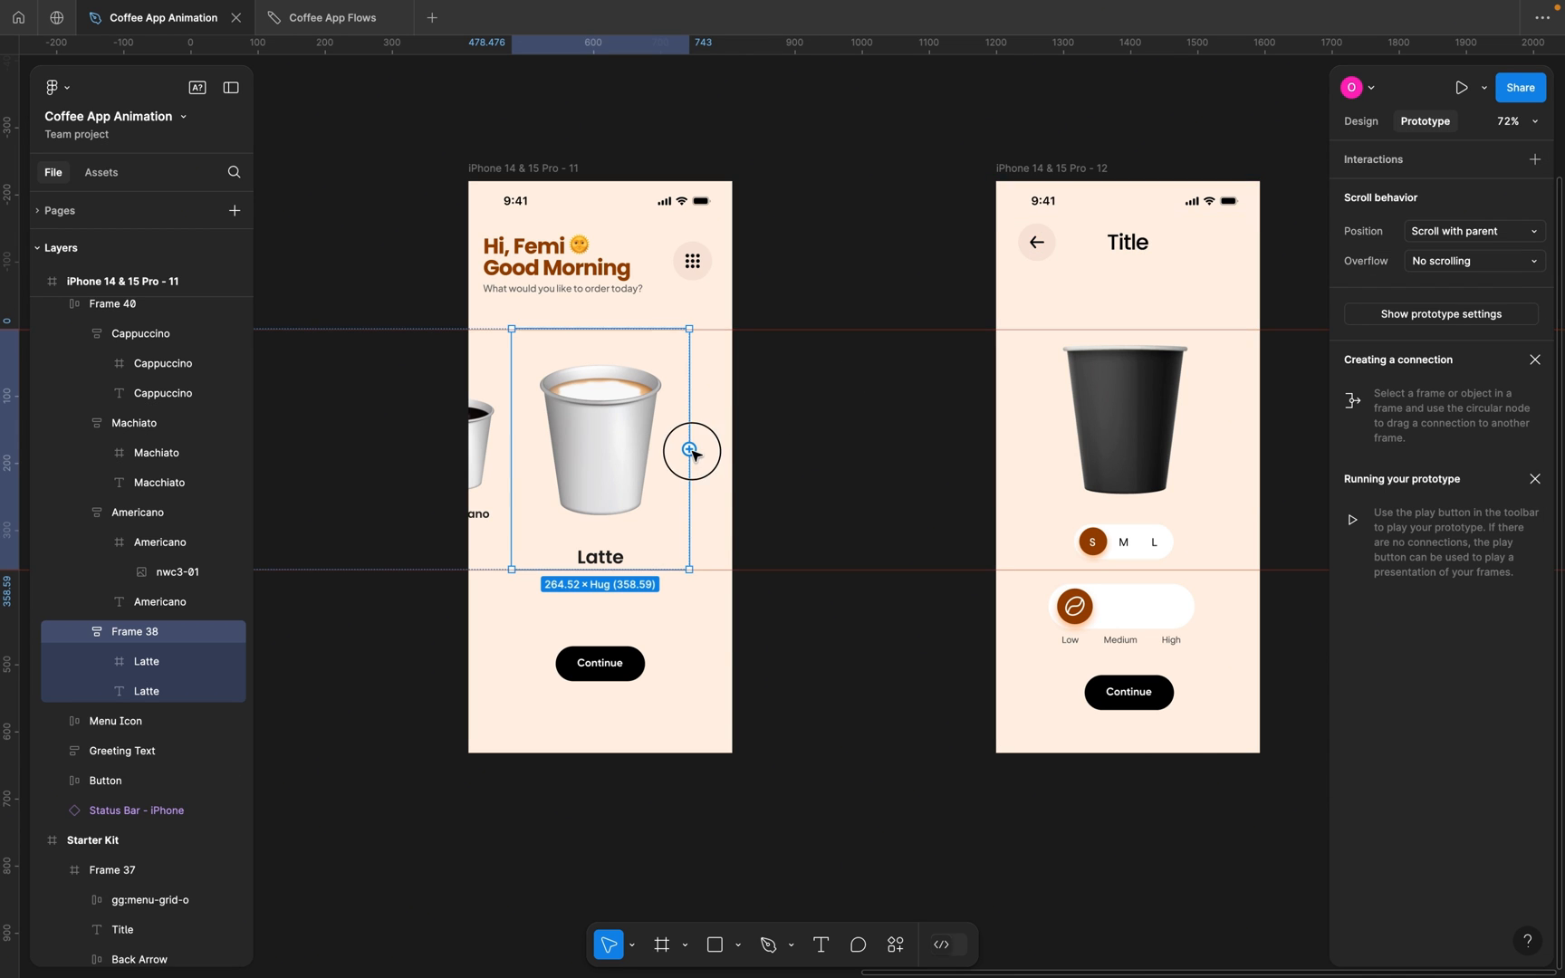
{"action": "left_click_drag", "start_coordinate": [690, 450], "coordinate": [1022, 428]}
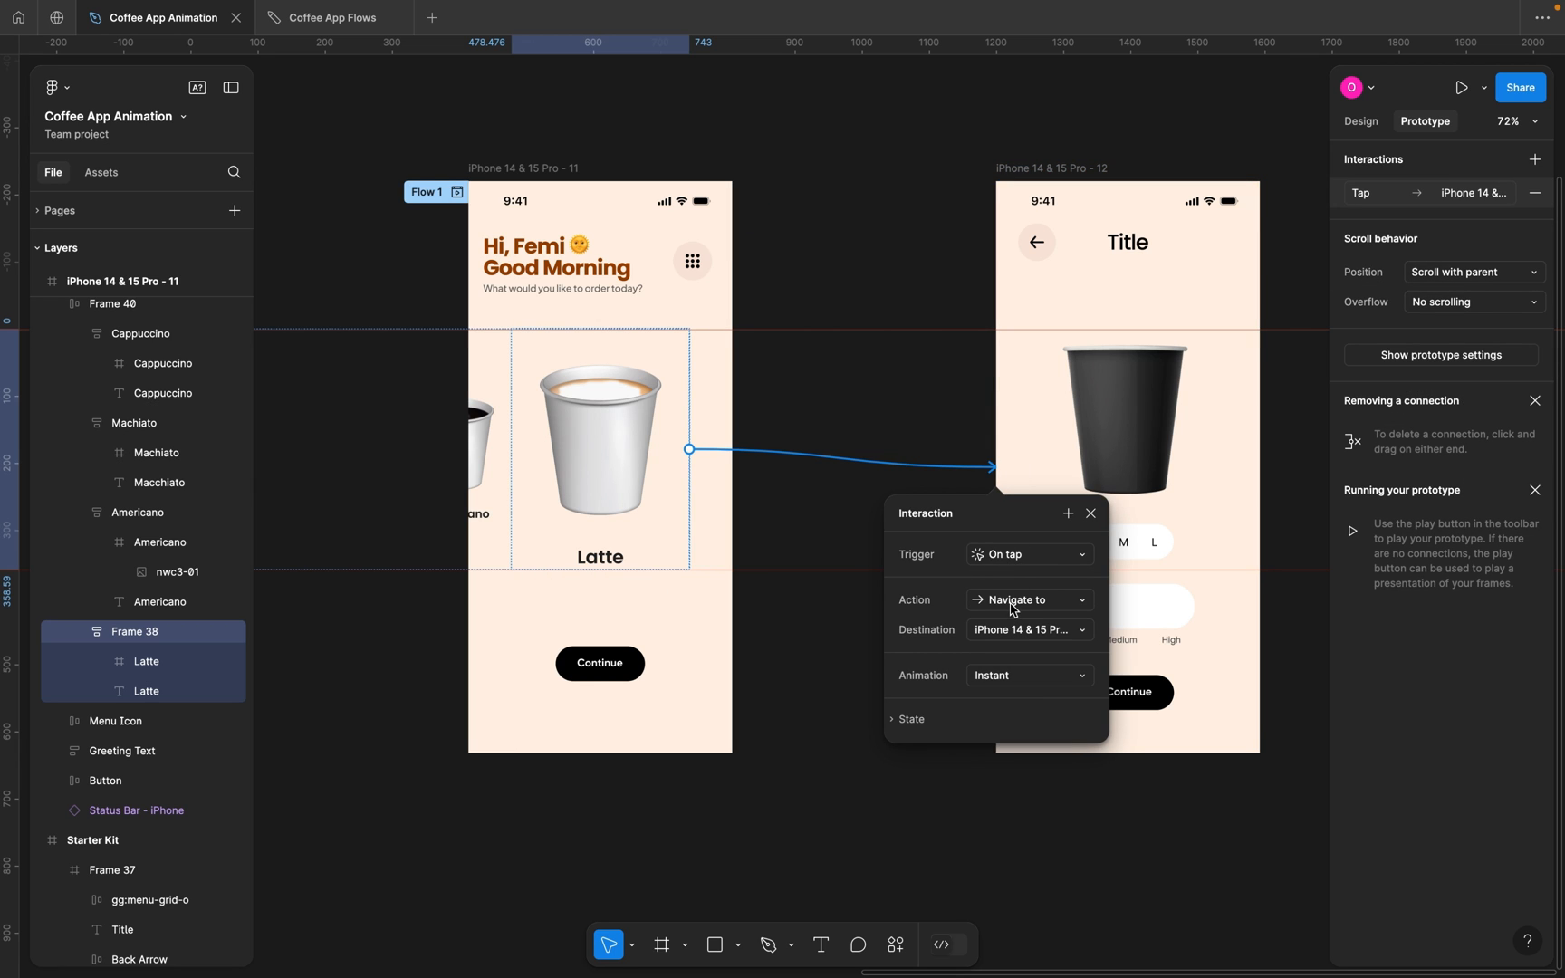
Keep iPhone 14 & 15 Pro - 12 as the interaction's destination and set its animation to Smart animate with a duration of 60 ms.
{"action": "left_click", "coordinate": [1016, 630]}
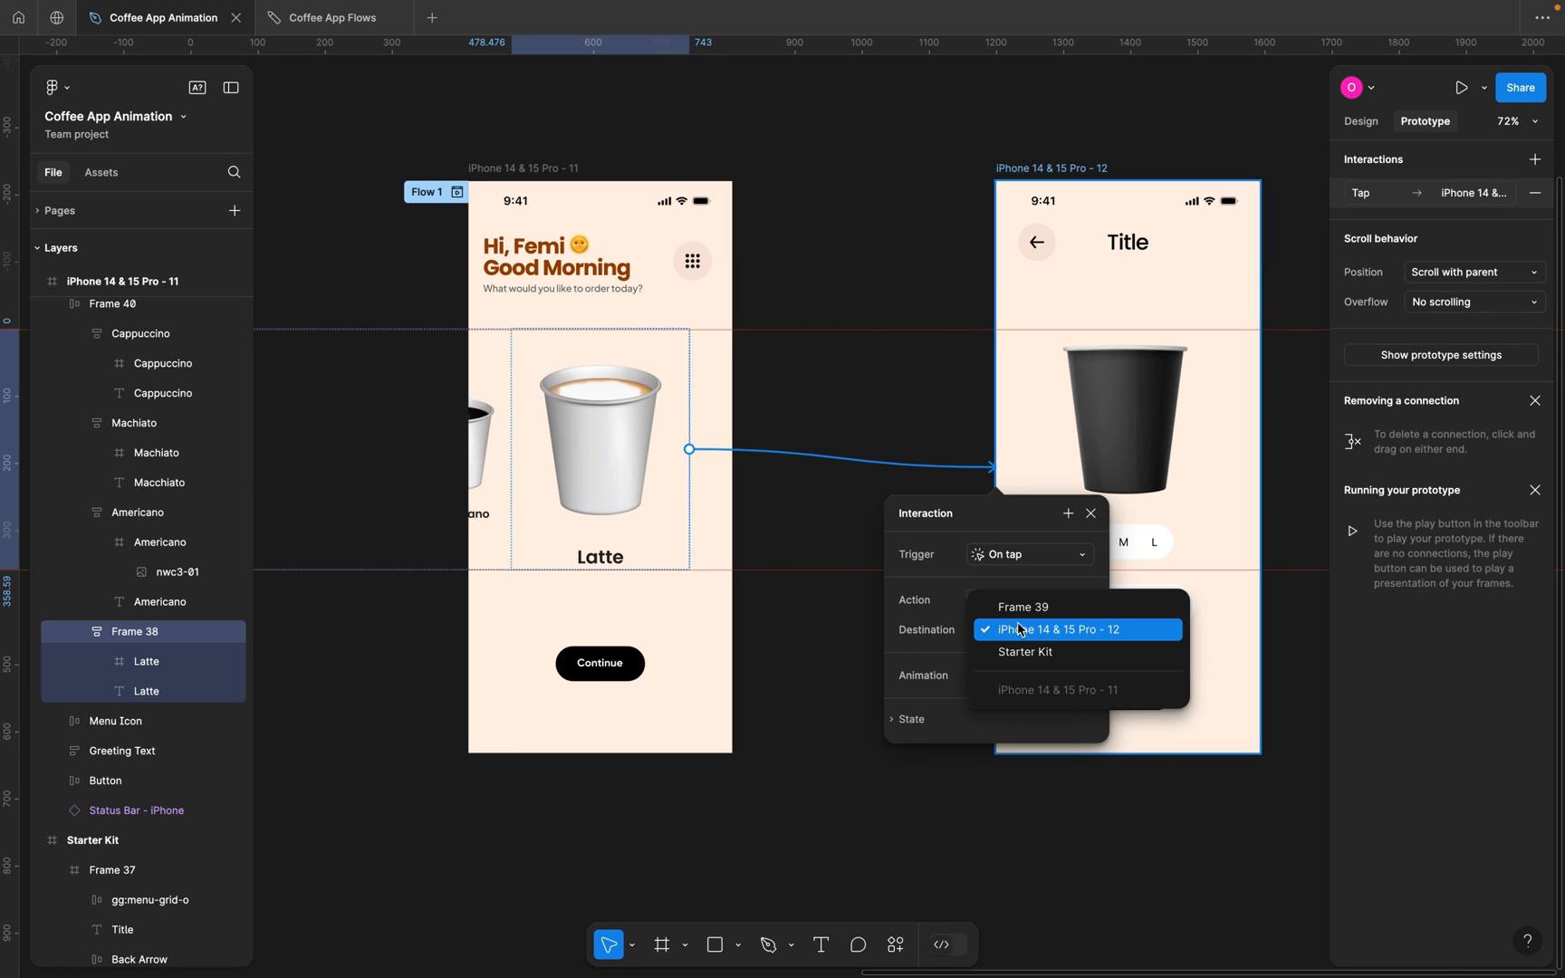
{"action": "left_click", "coordinate": [1019, 630]}
{"action": "left_click", "coordinate": [1004, 681]}
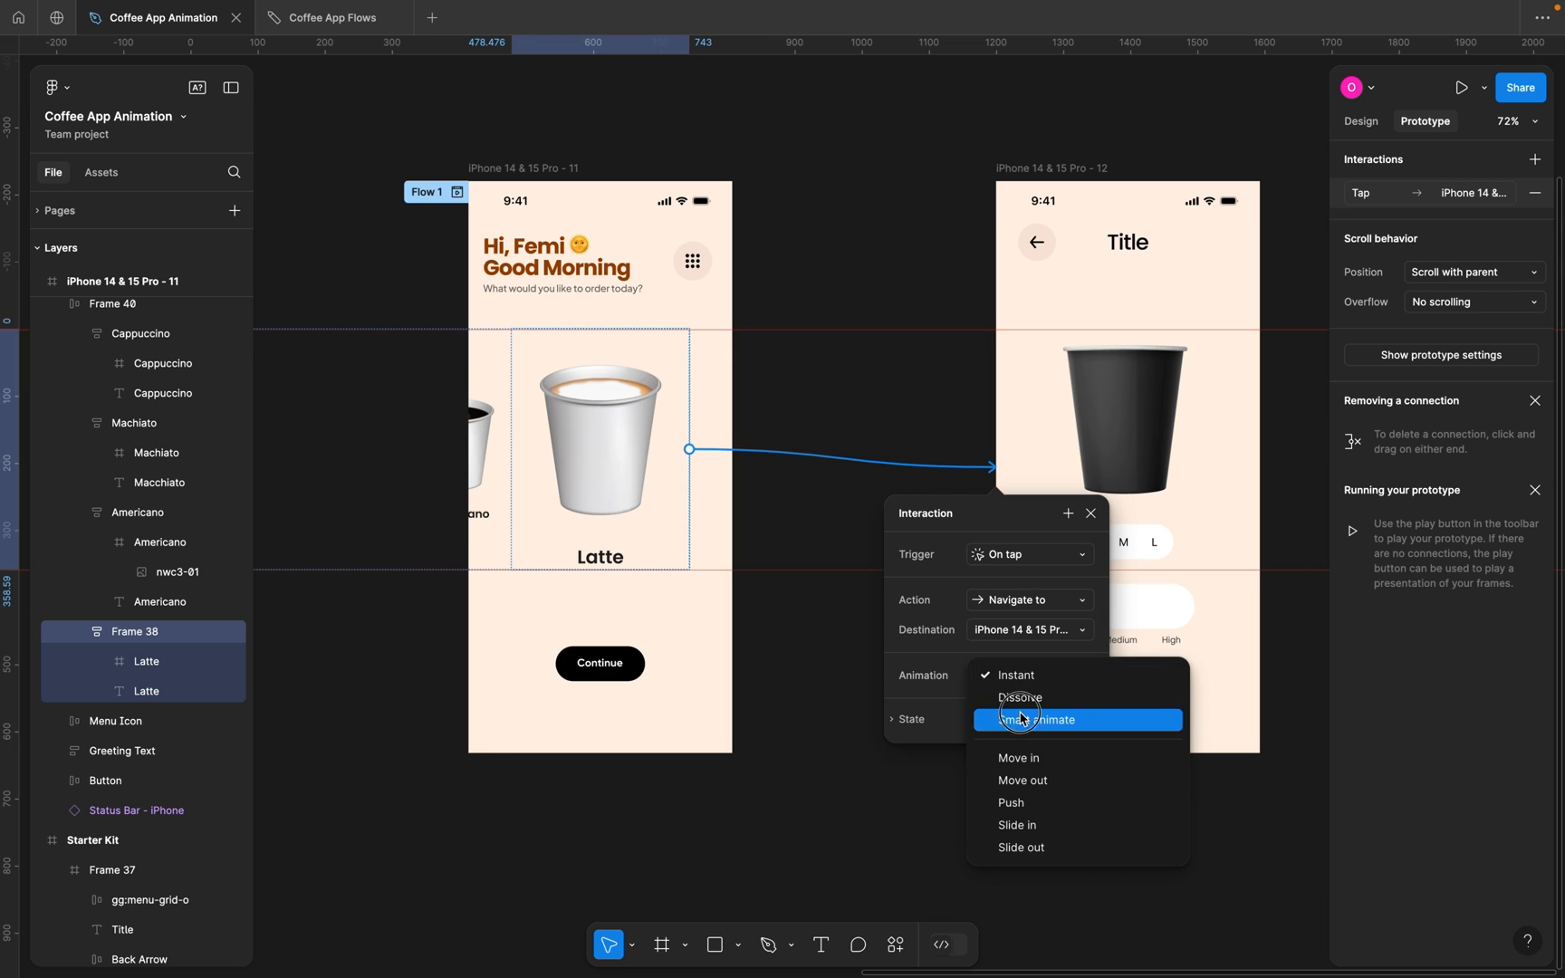
{"action": "left_click", "coordinate": [1019, 716]}
{"action": "left_click", "coordinate": [1013, 737]}
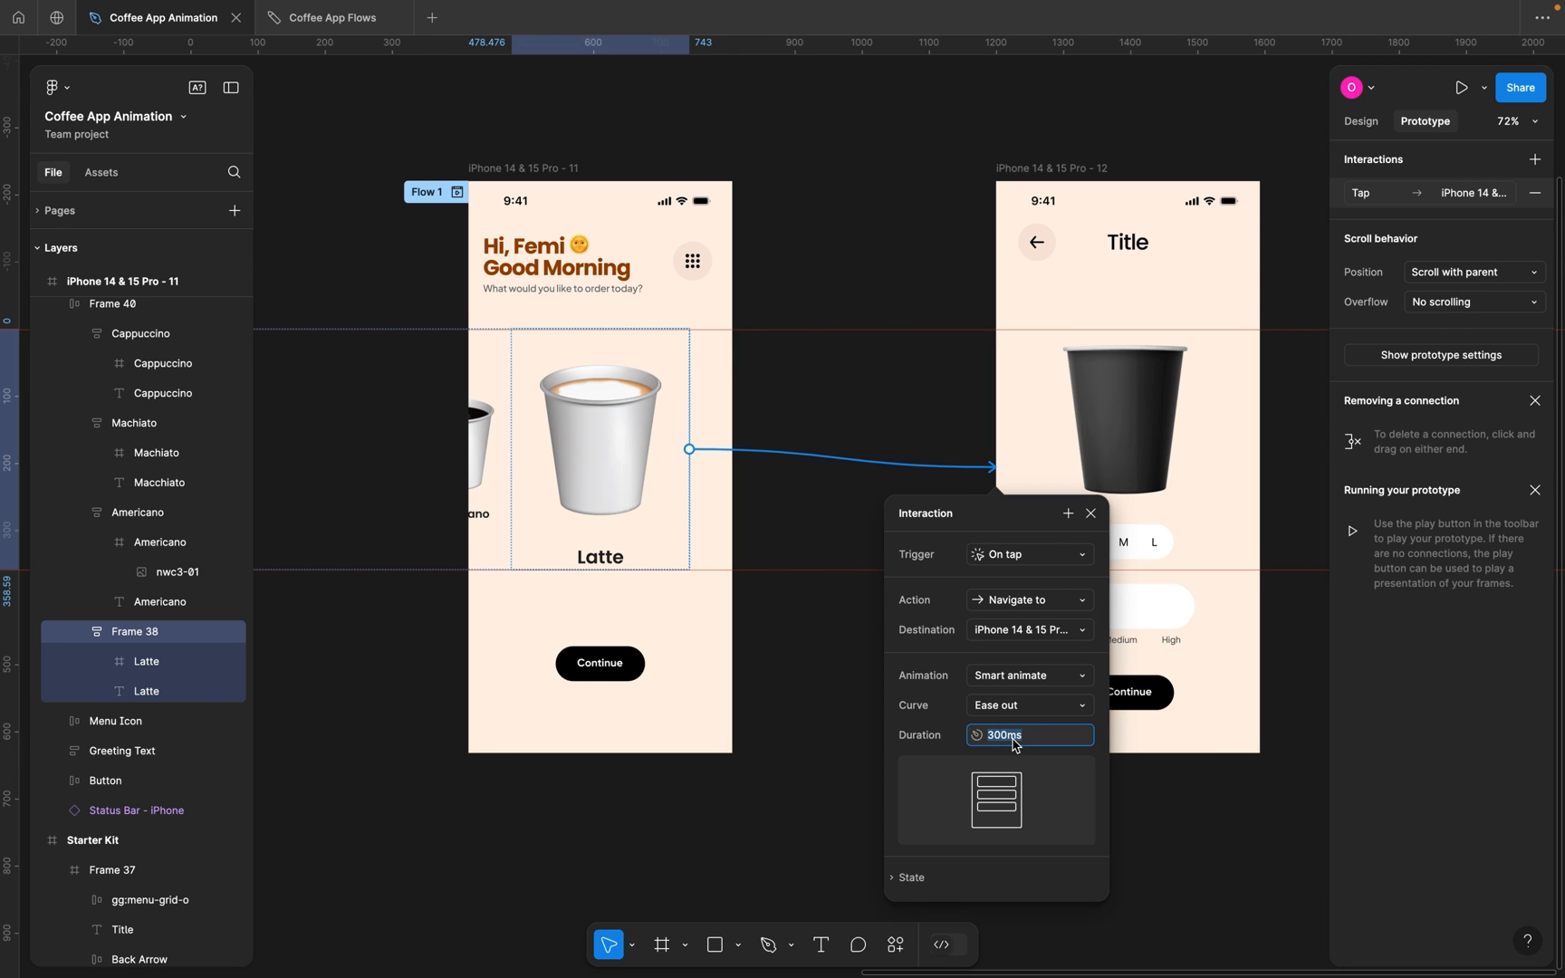
{"action": "type", "text": "60"}
{"action": "left_click", "coordinate": [1168, 856]}
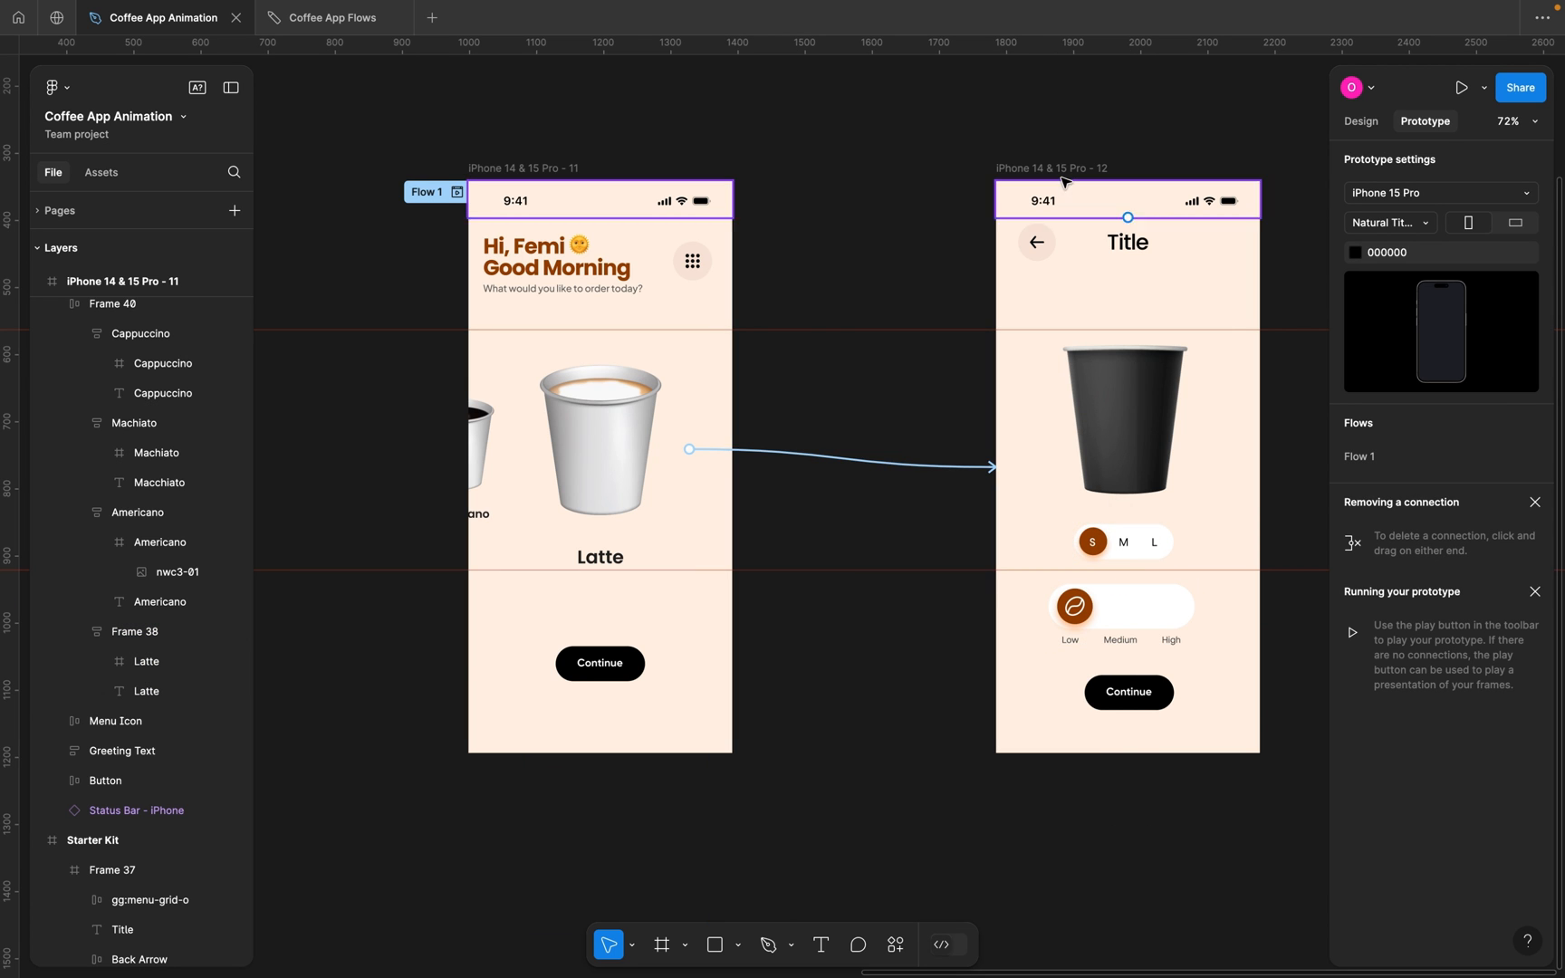
Open the prototype in the Preview window and check the device choices, leaving iPhone 15 Pro selected.
{"action": "left_click", "coordinate": [1480, 88]}
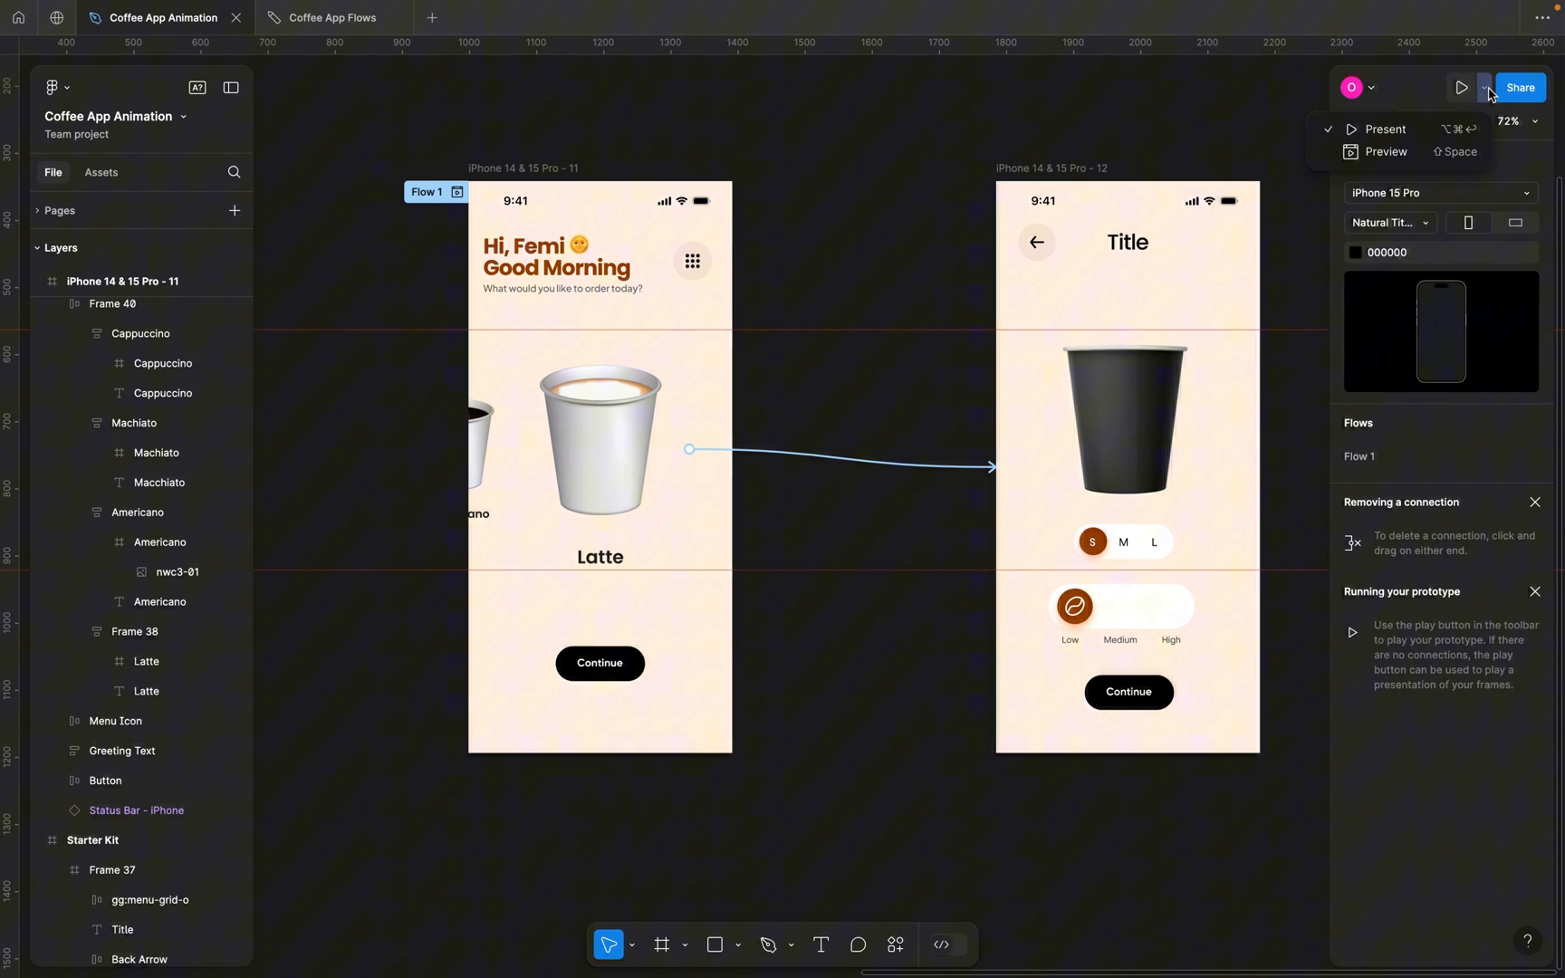
{"action": "left_click", "coordinate": [1395, 152]}
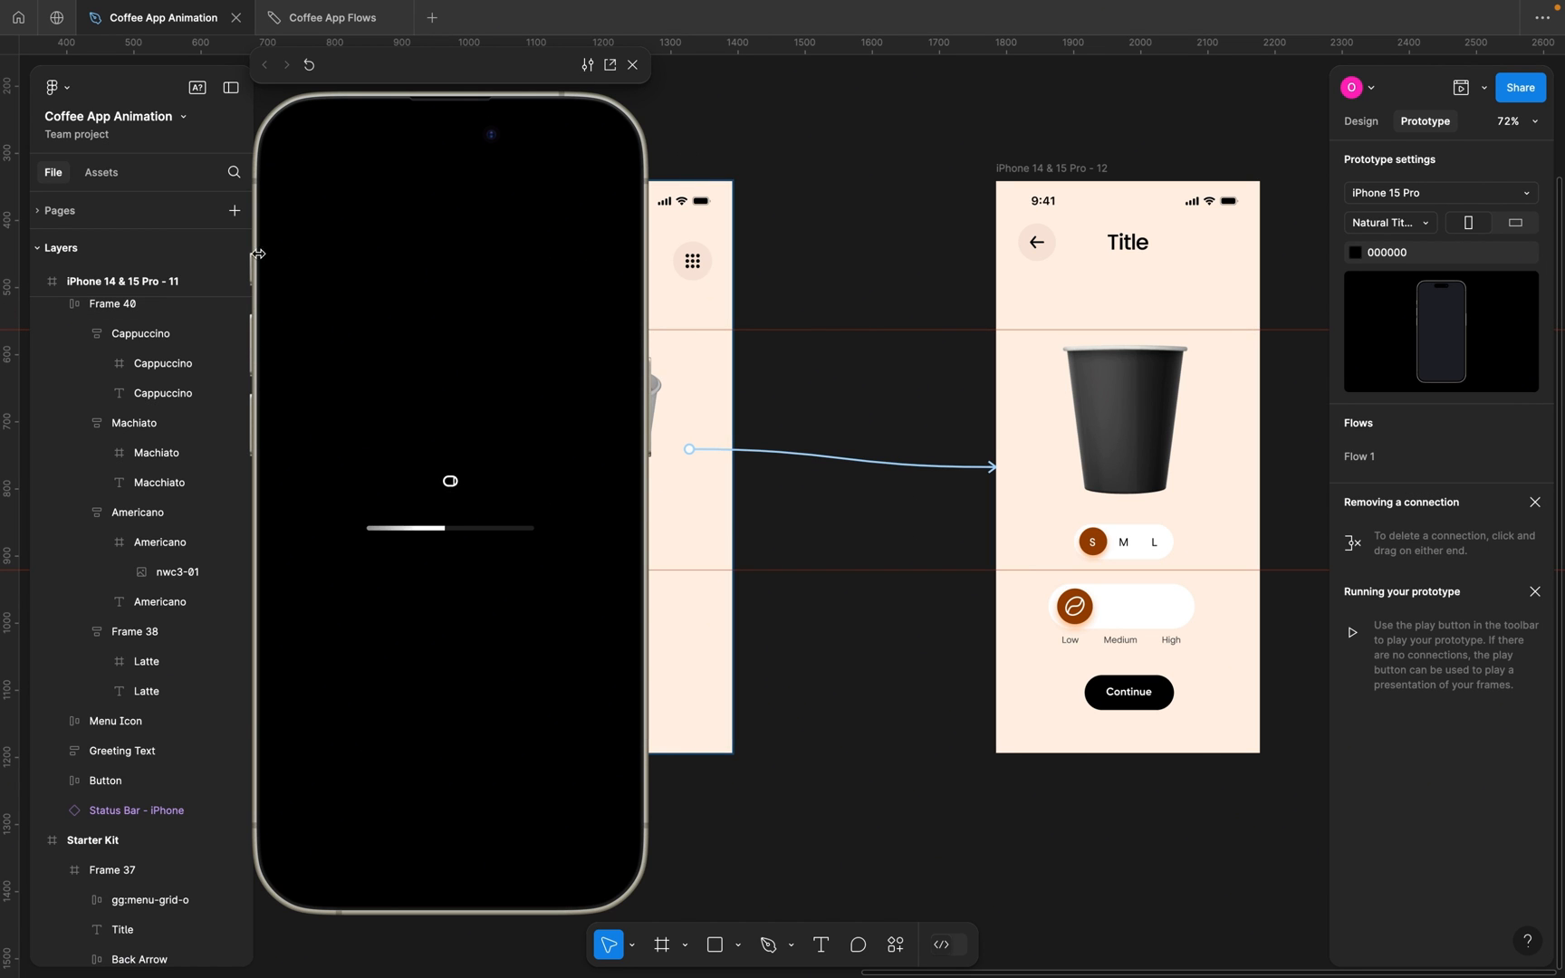
{"action": "left_click", "coordinate": [1402, 199]}
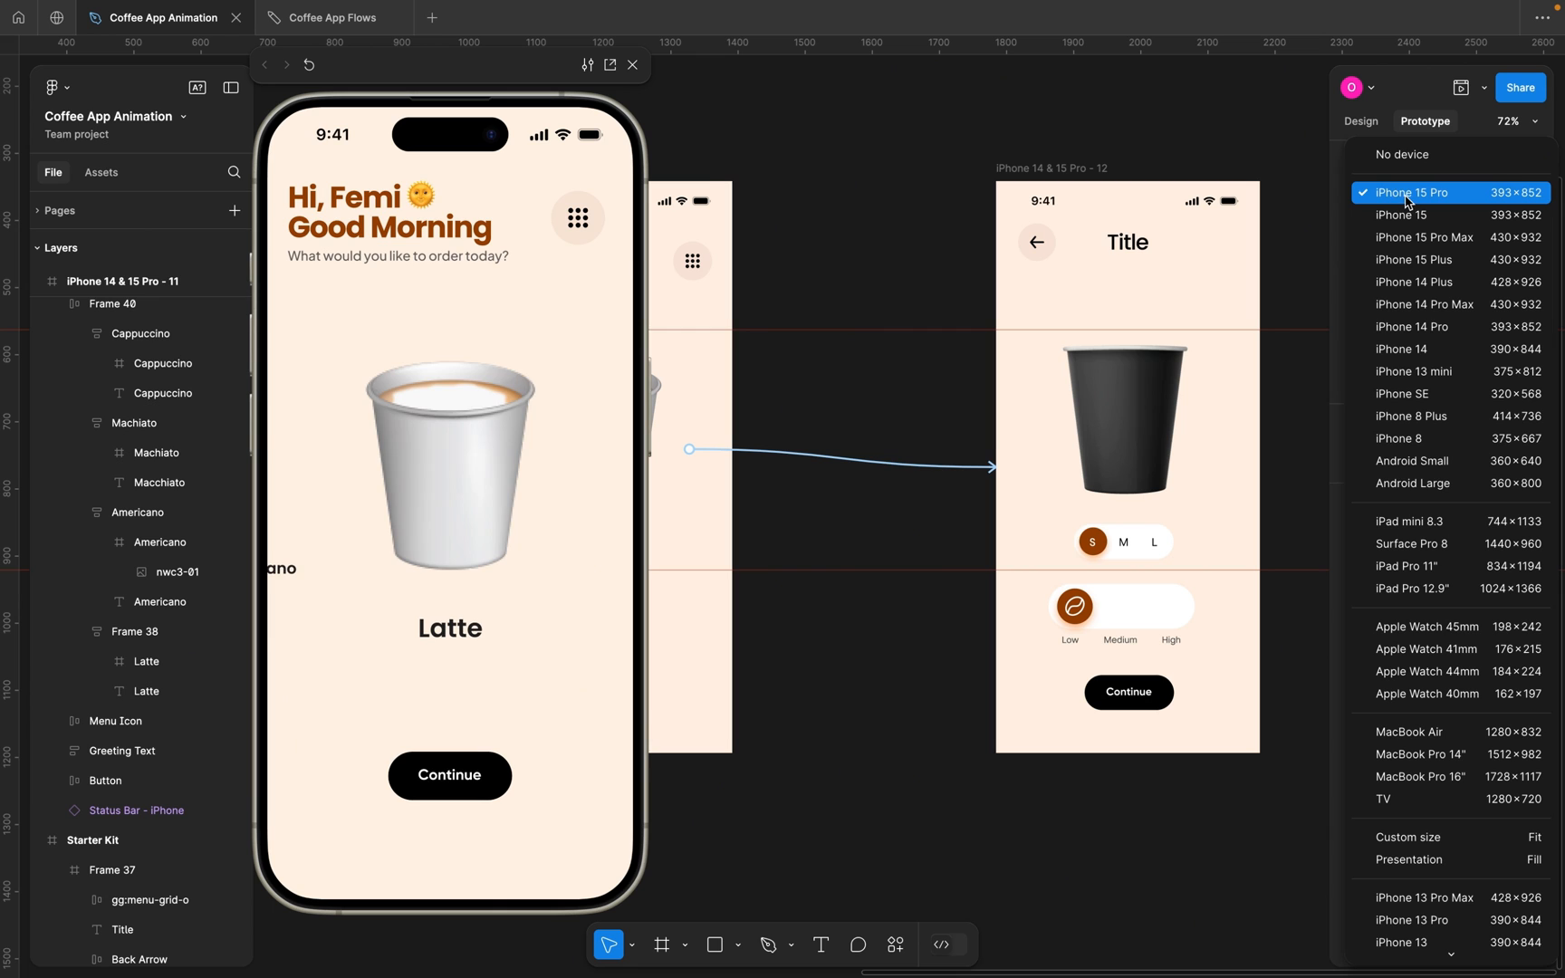
{"action": "left_click", "coordinate": [1301, 145]}
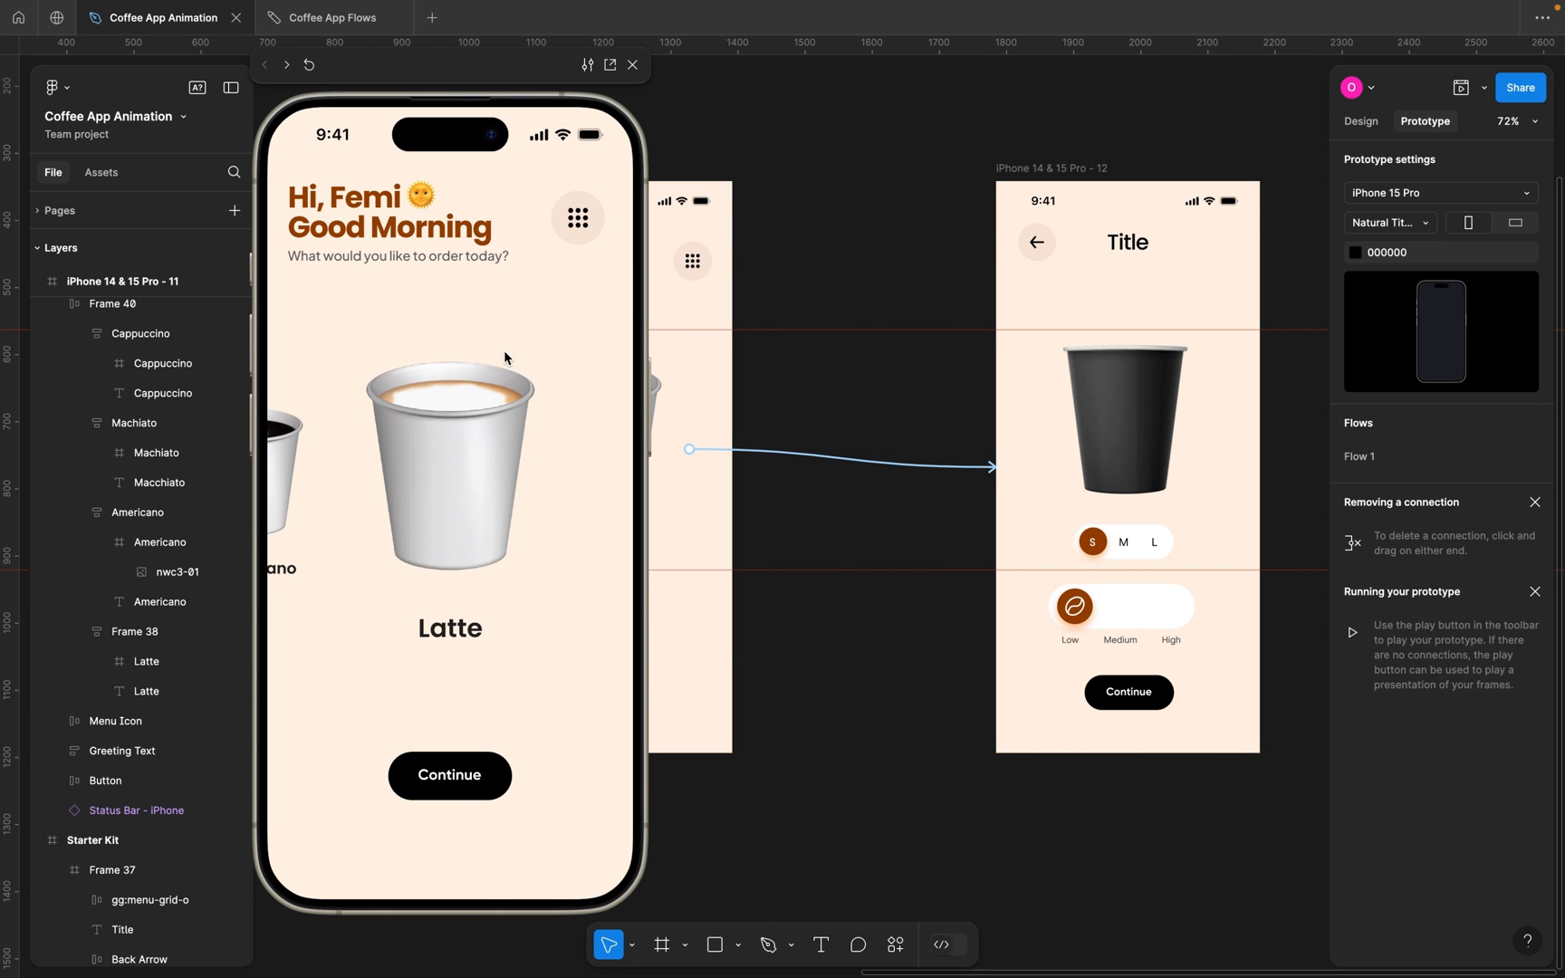
Play the transition from the Latte cup to the second screen several times in the preview, restarting the prototype after each run.
{"action": "left_click", "coordinate": [459, 497]}
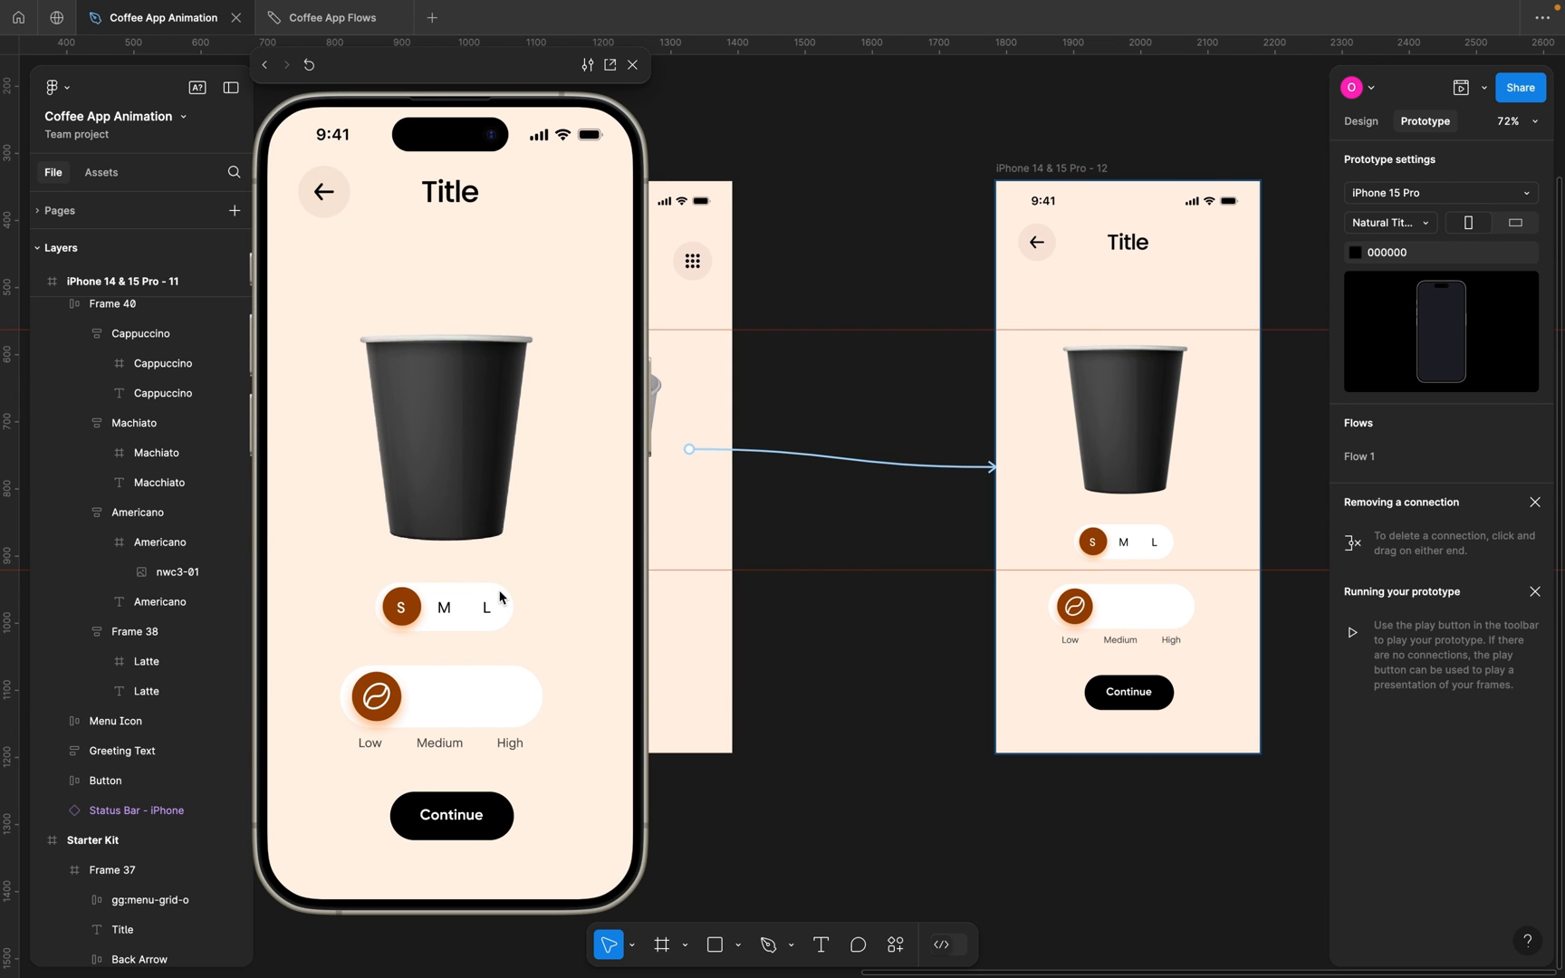
{"action": "key", "text": "r"}
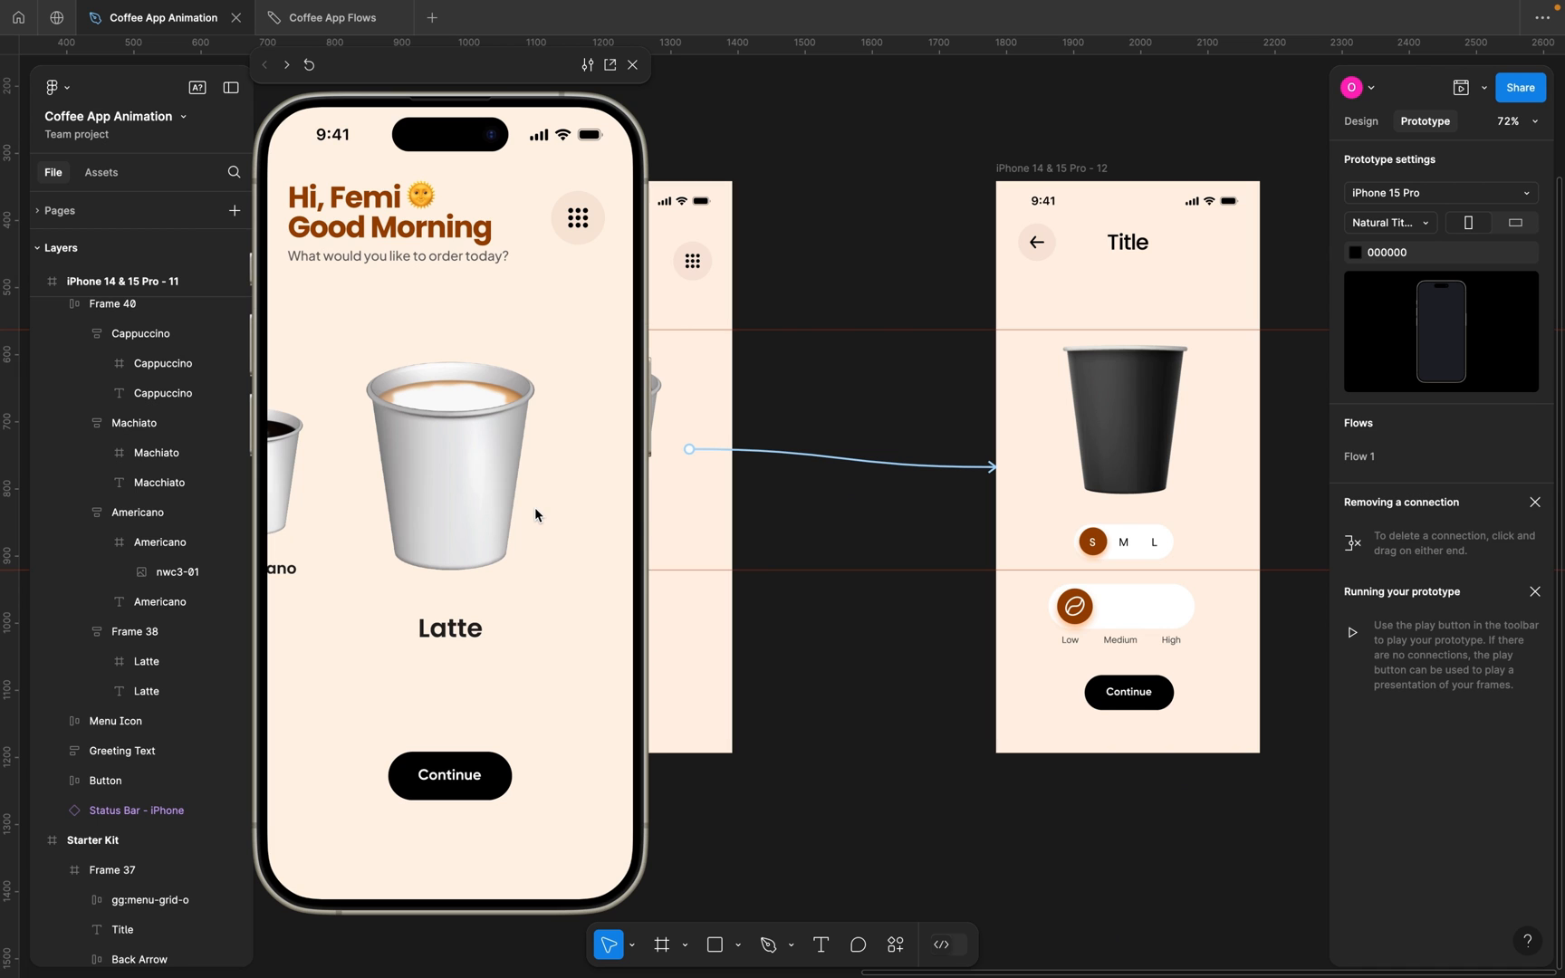
{"action": "left_click", "coordinate": [554, 782]}
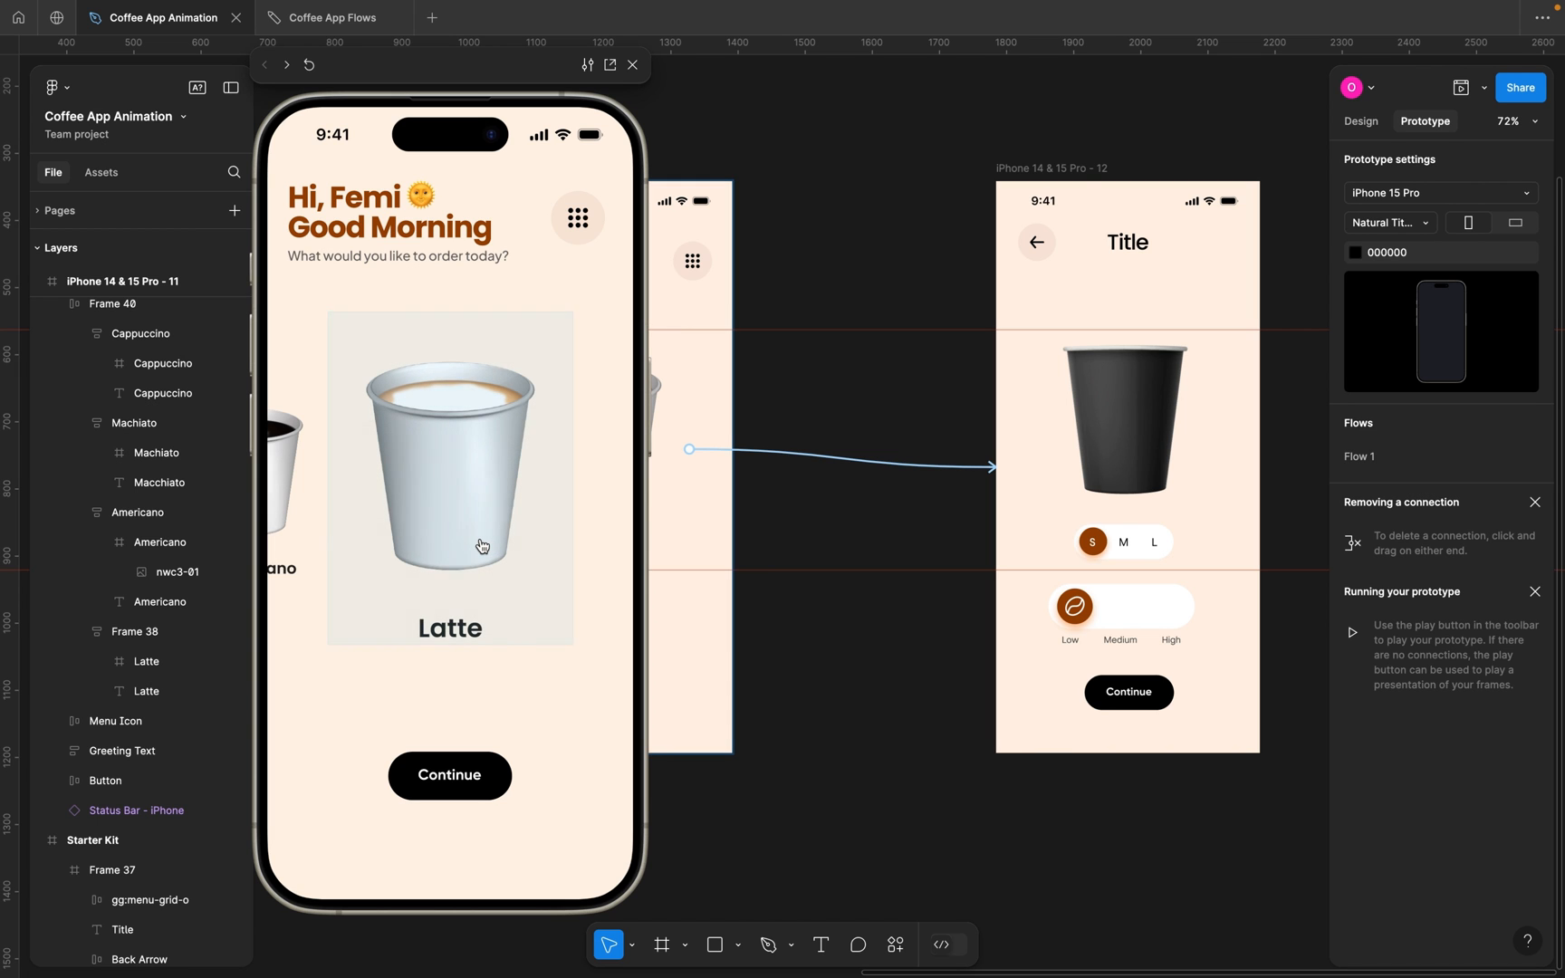
{"action": "left_click", "coordinate": [464, 532]}
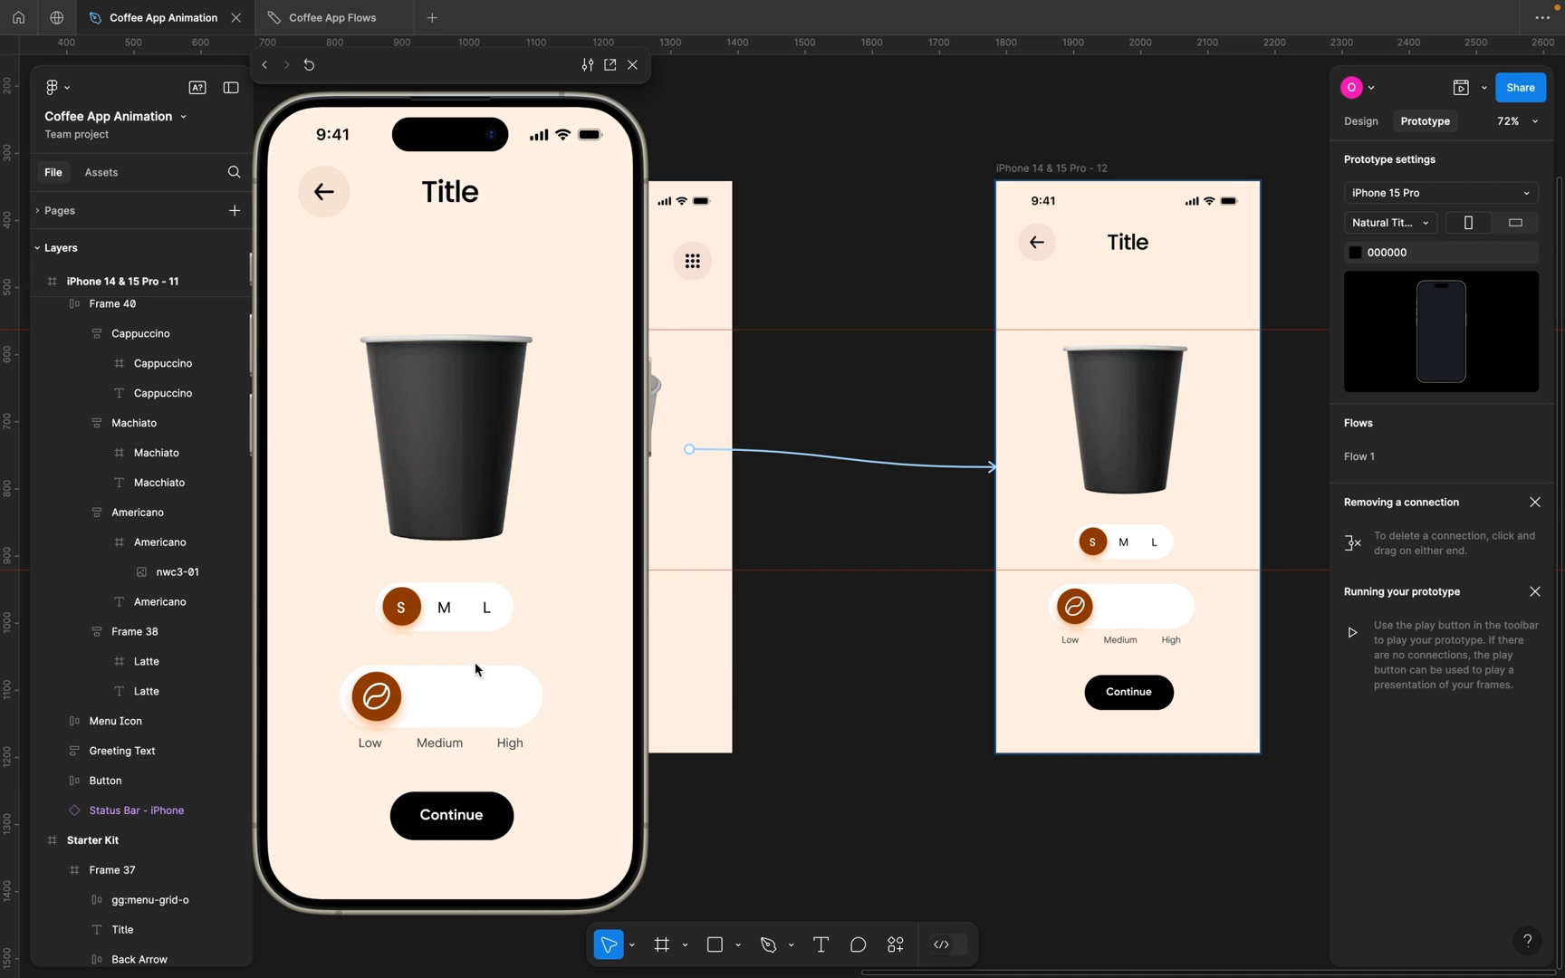
{"action": "key", "text": "r"}
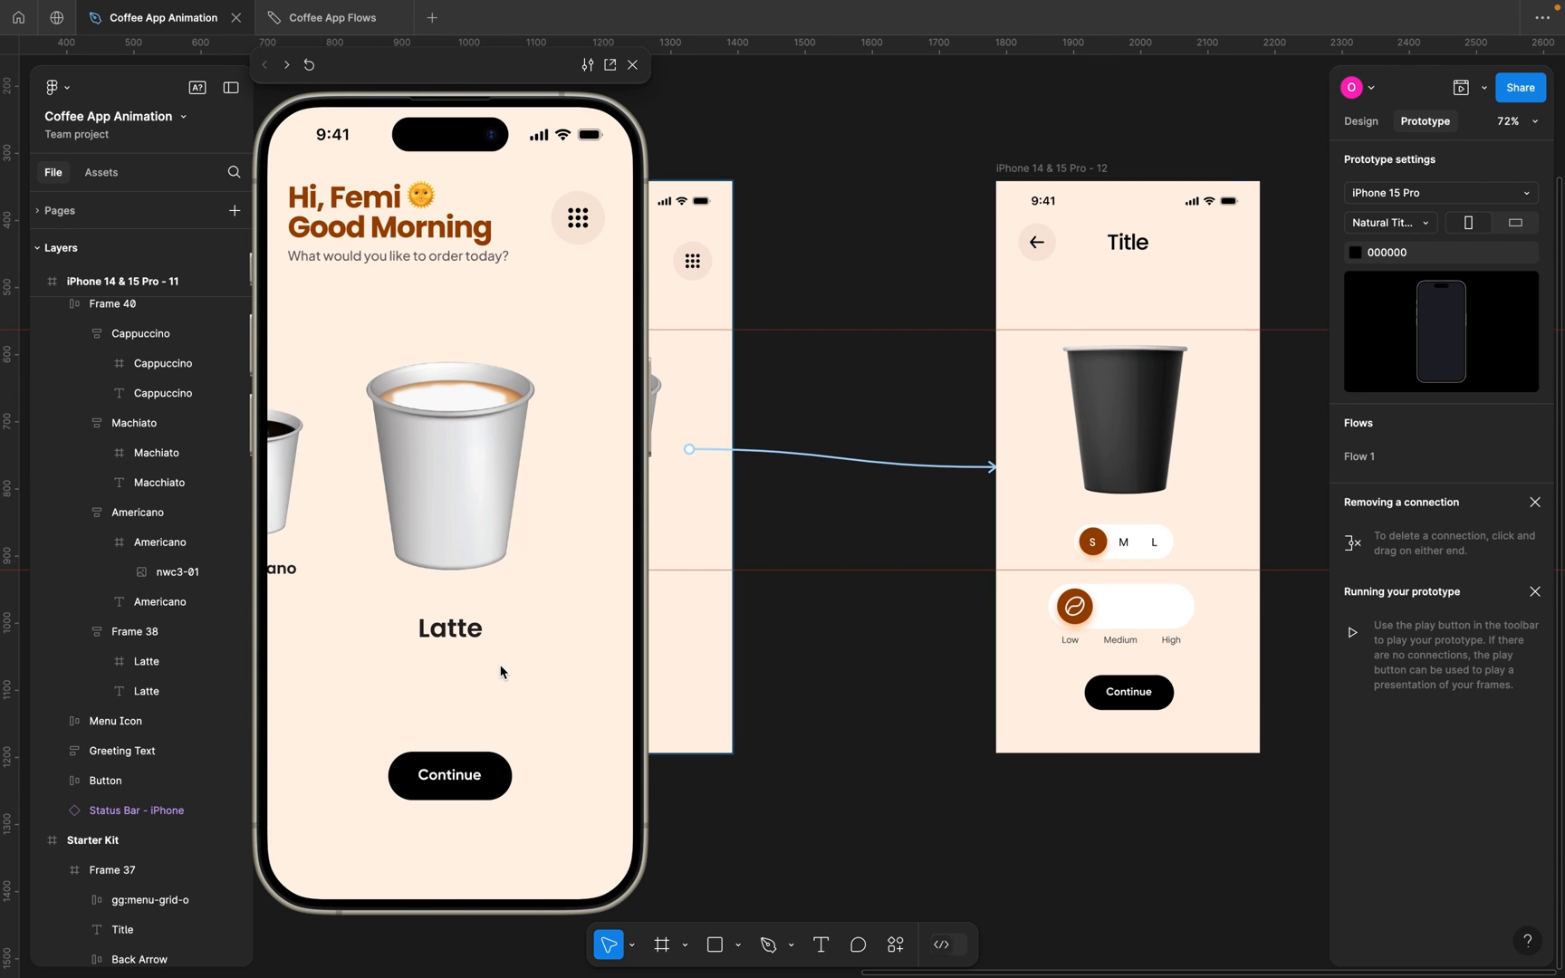
{"action": "left_click", "coordinate": [475, 486]}
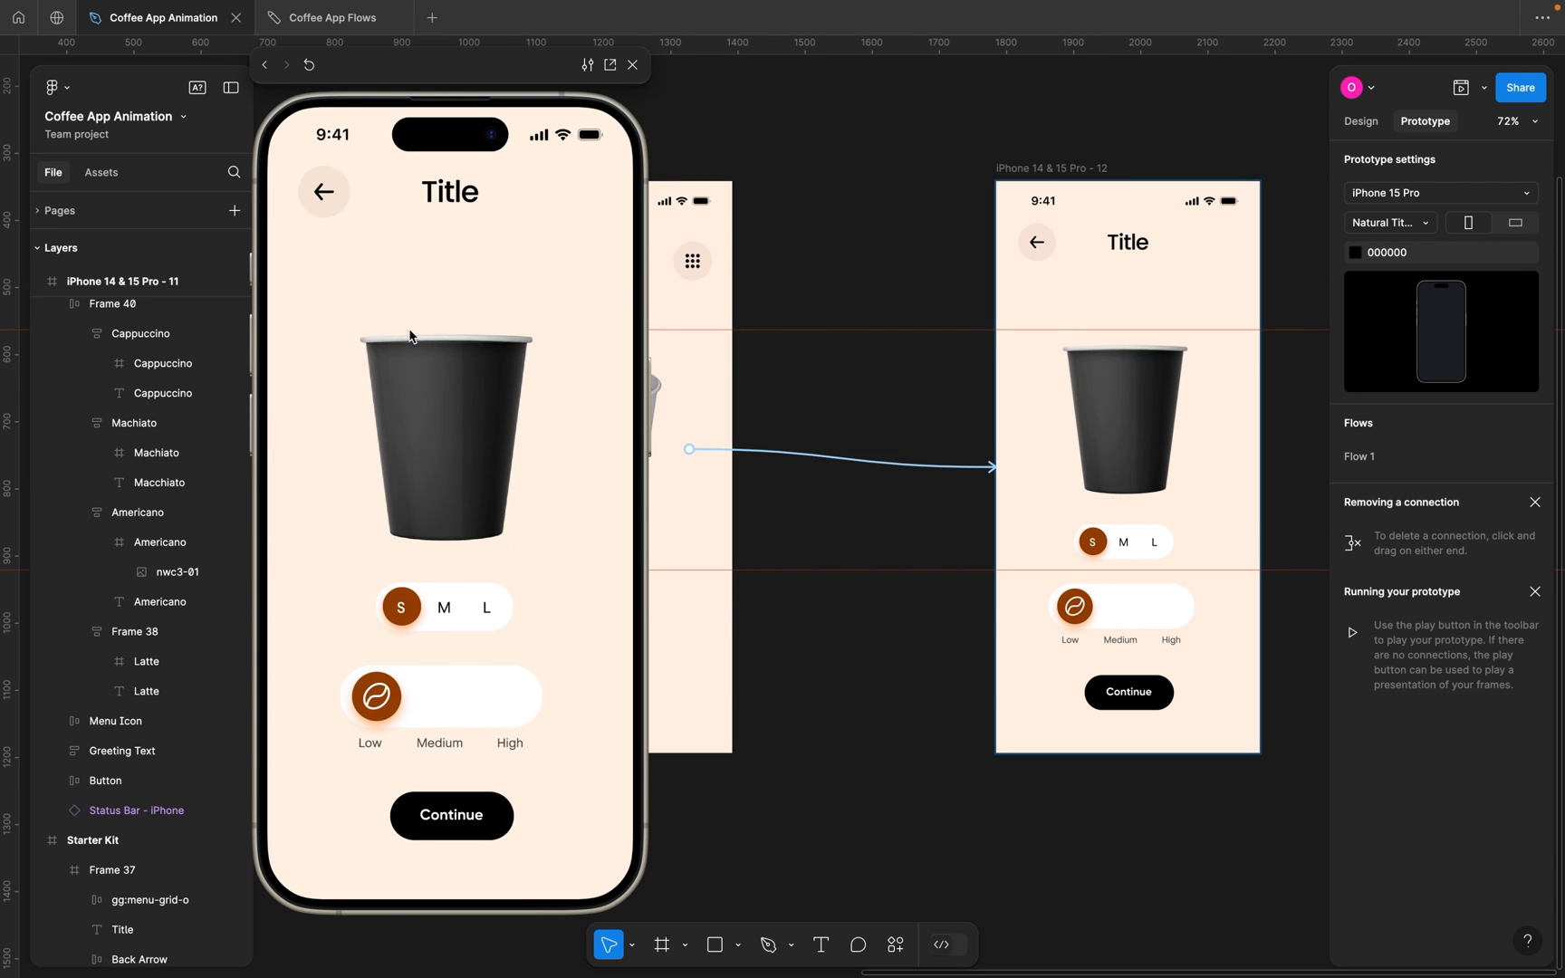
{"action": "key", "text": "r"}
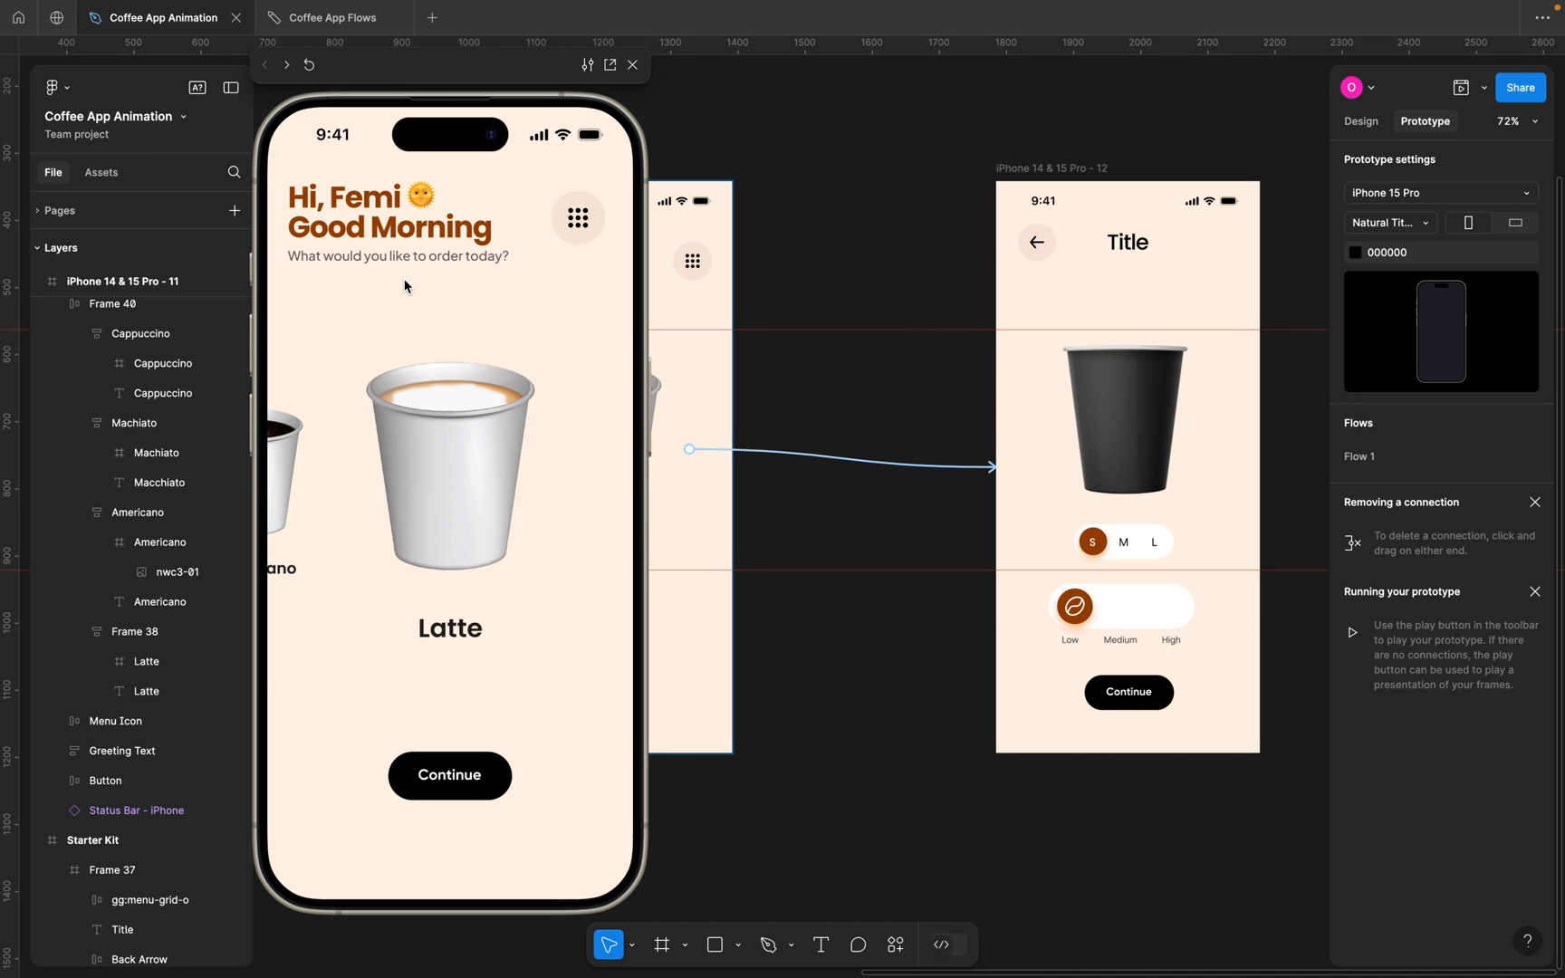
{"action": "left_click", "coordinate": [437, 466]}
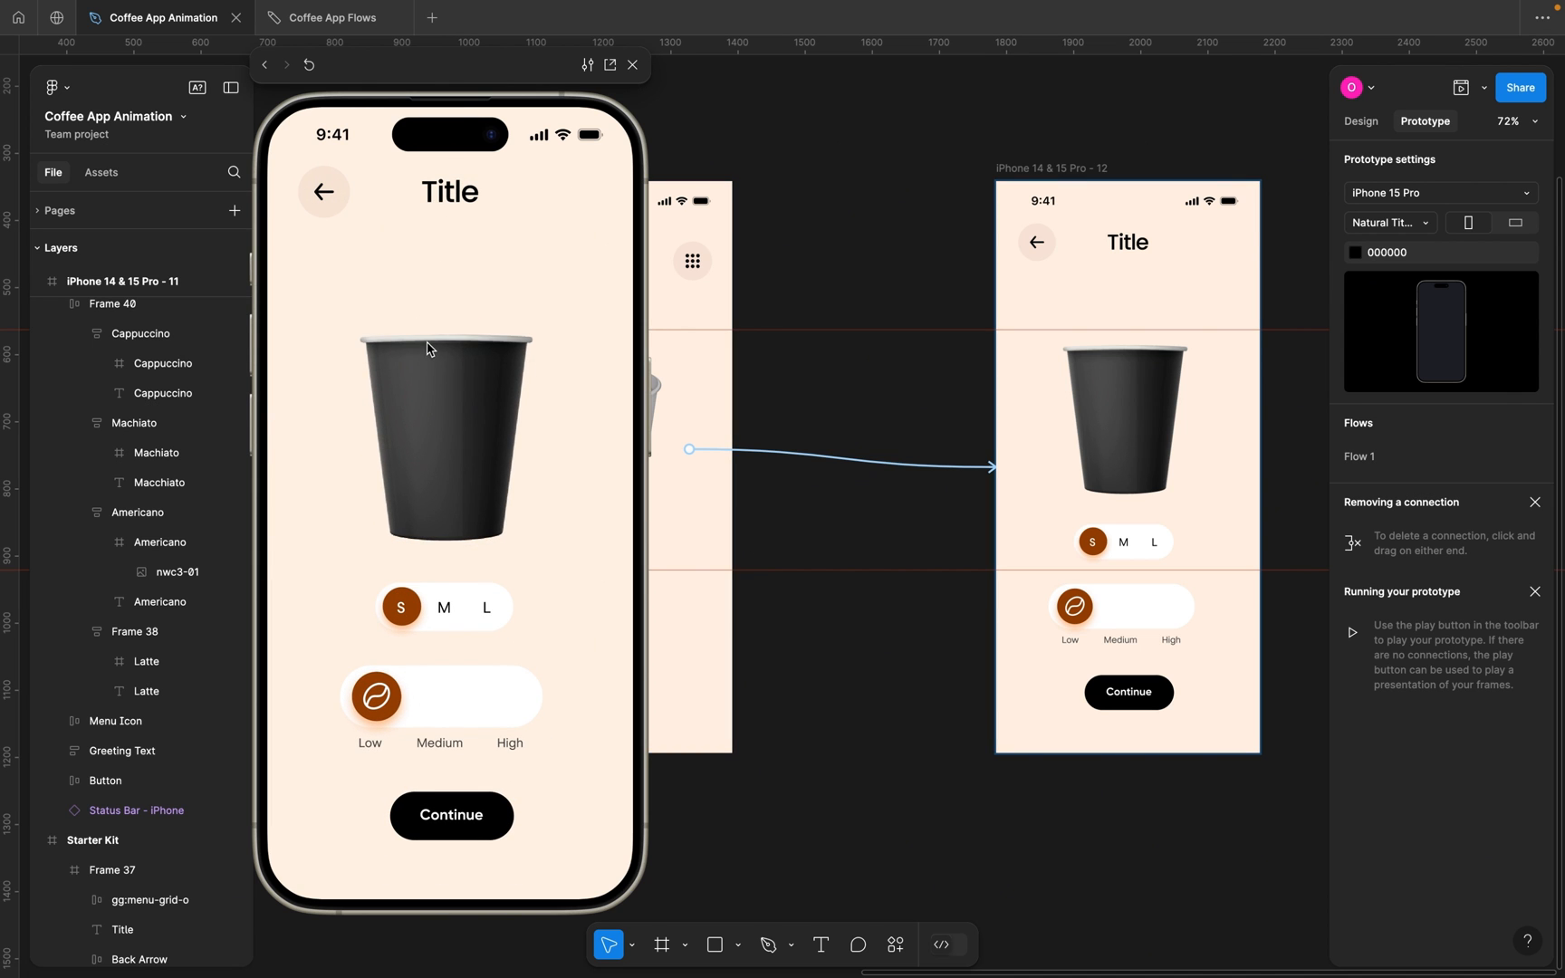
{"action": "key", "text": "r"}
Switch to the LinkedIn reference video and play it to examine the beans and cup on the second screen, pausing there.
{"action": "key", "text": "ctrl+Right"}
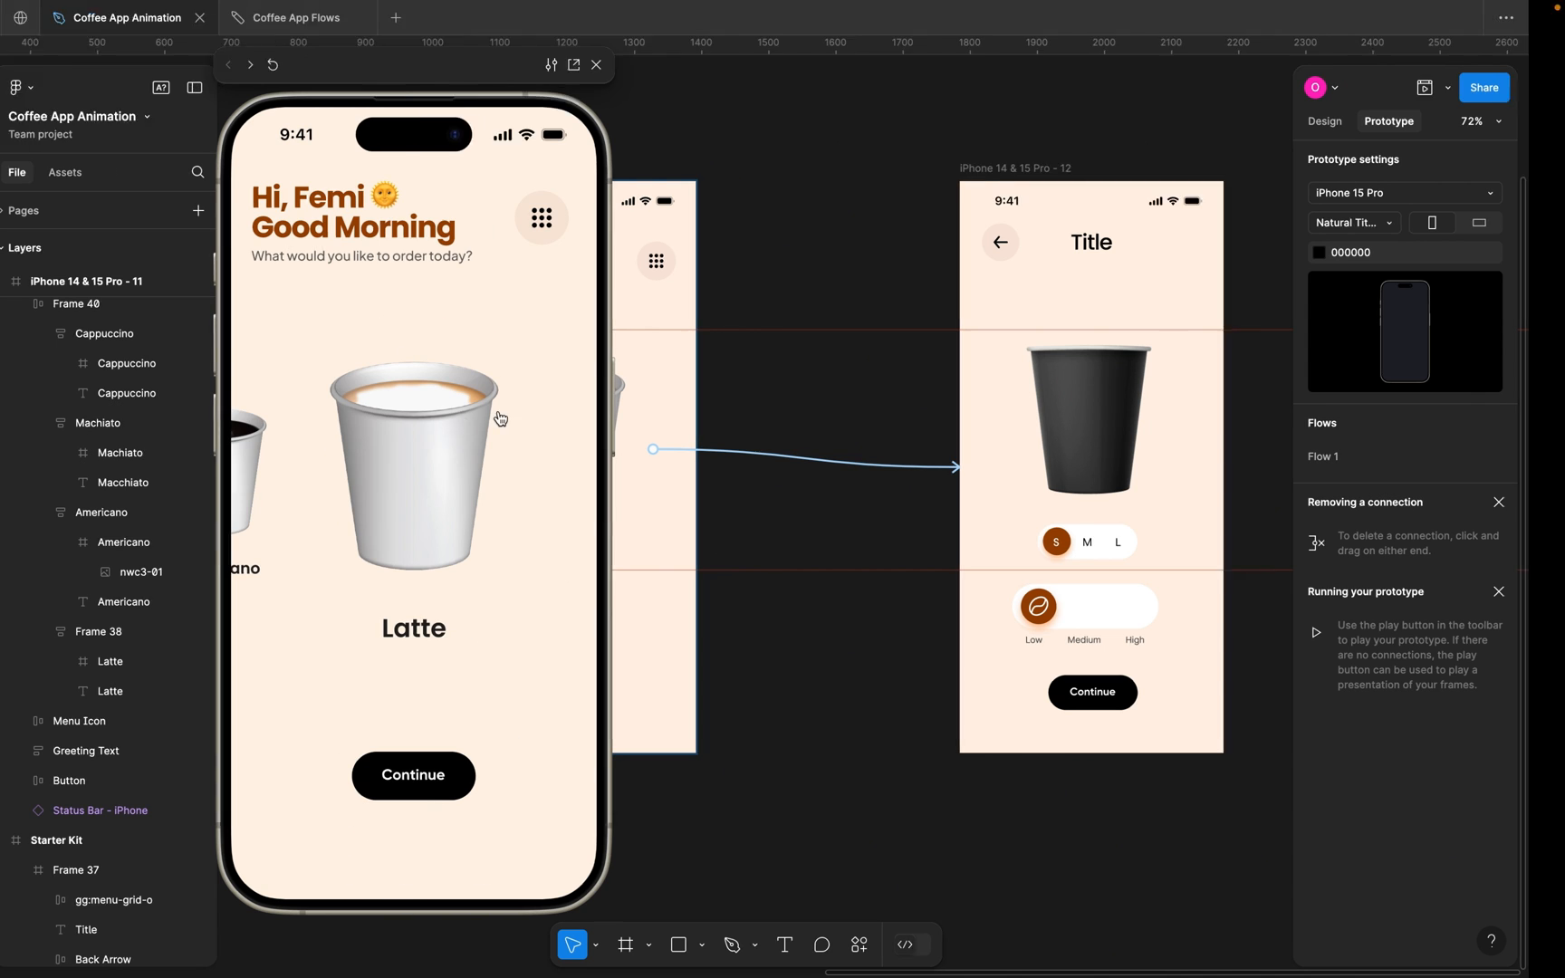
{"action": "left_click", "coordinate": [608, 856]}
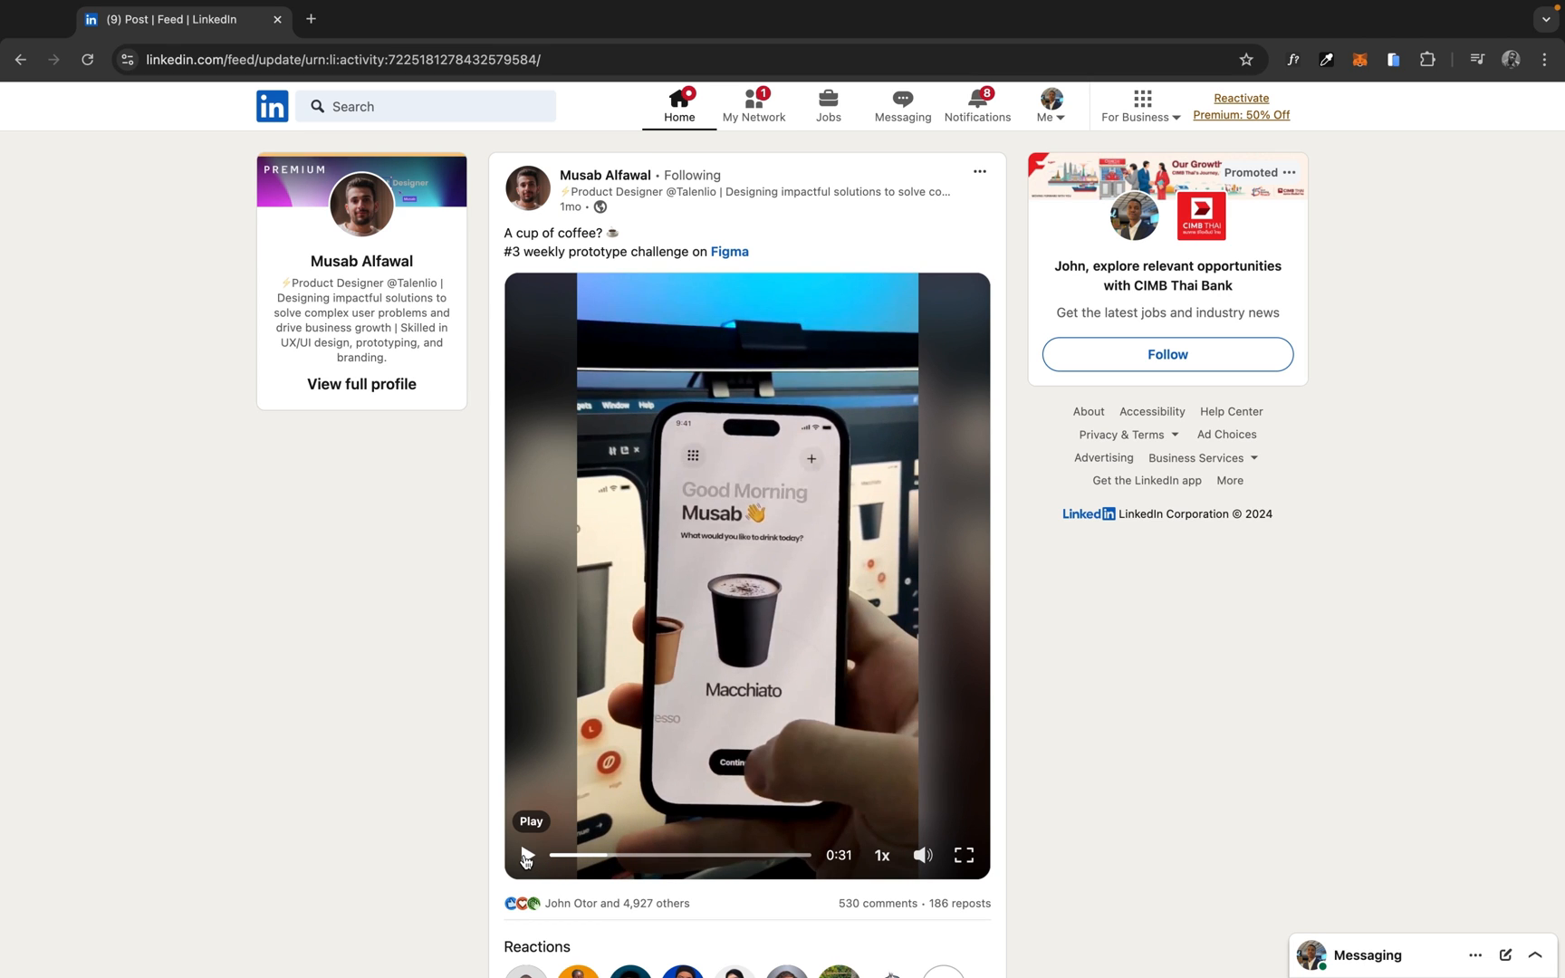
{"action": "left_click", "coordinate": [526, 857]}
{"action": "left_click", "coordinate": [715, 527]}
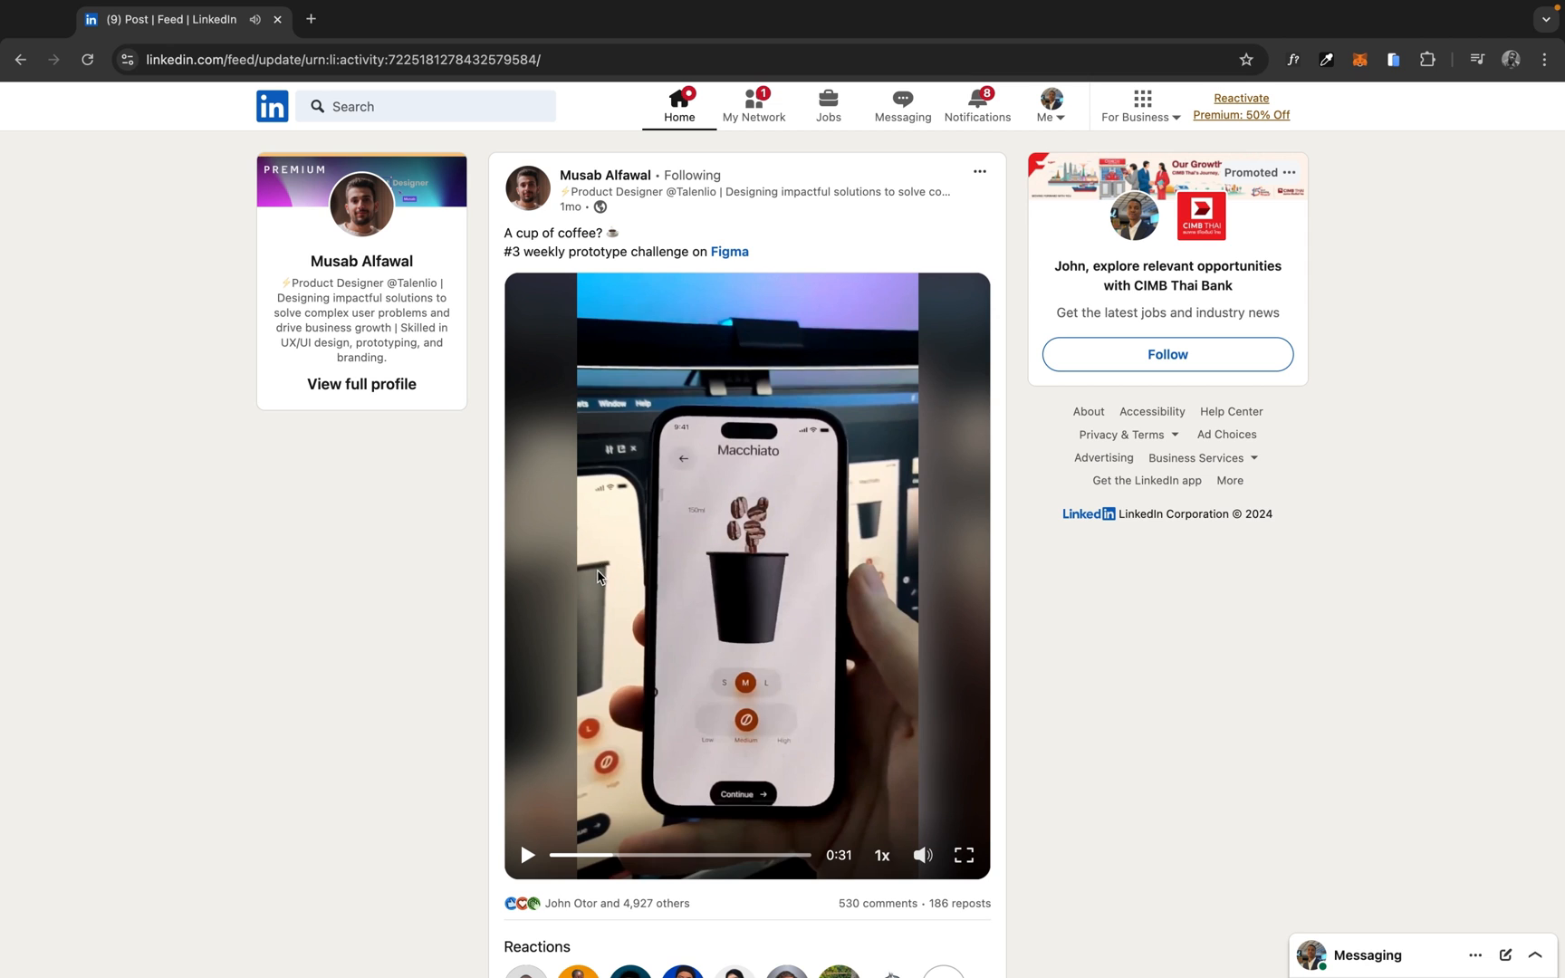
Return to Figma, close the prototype preview and remove the Latte cup's tap interaction leading to iPhone 14 & 15 Pro - 12.
{"action": "key", "text": "ctrl+Left"}
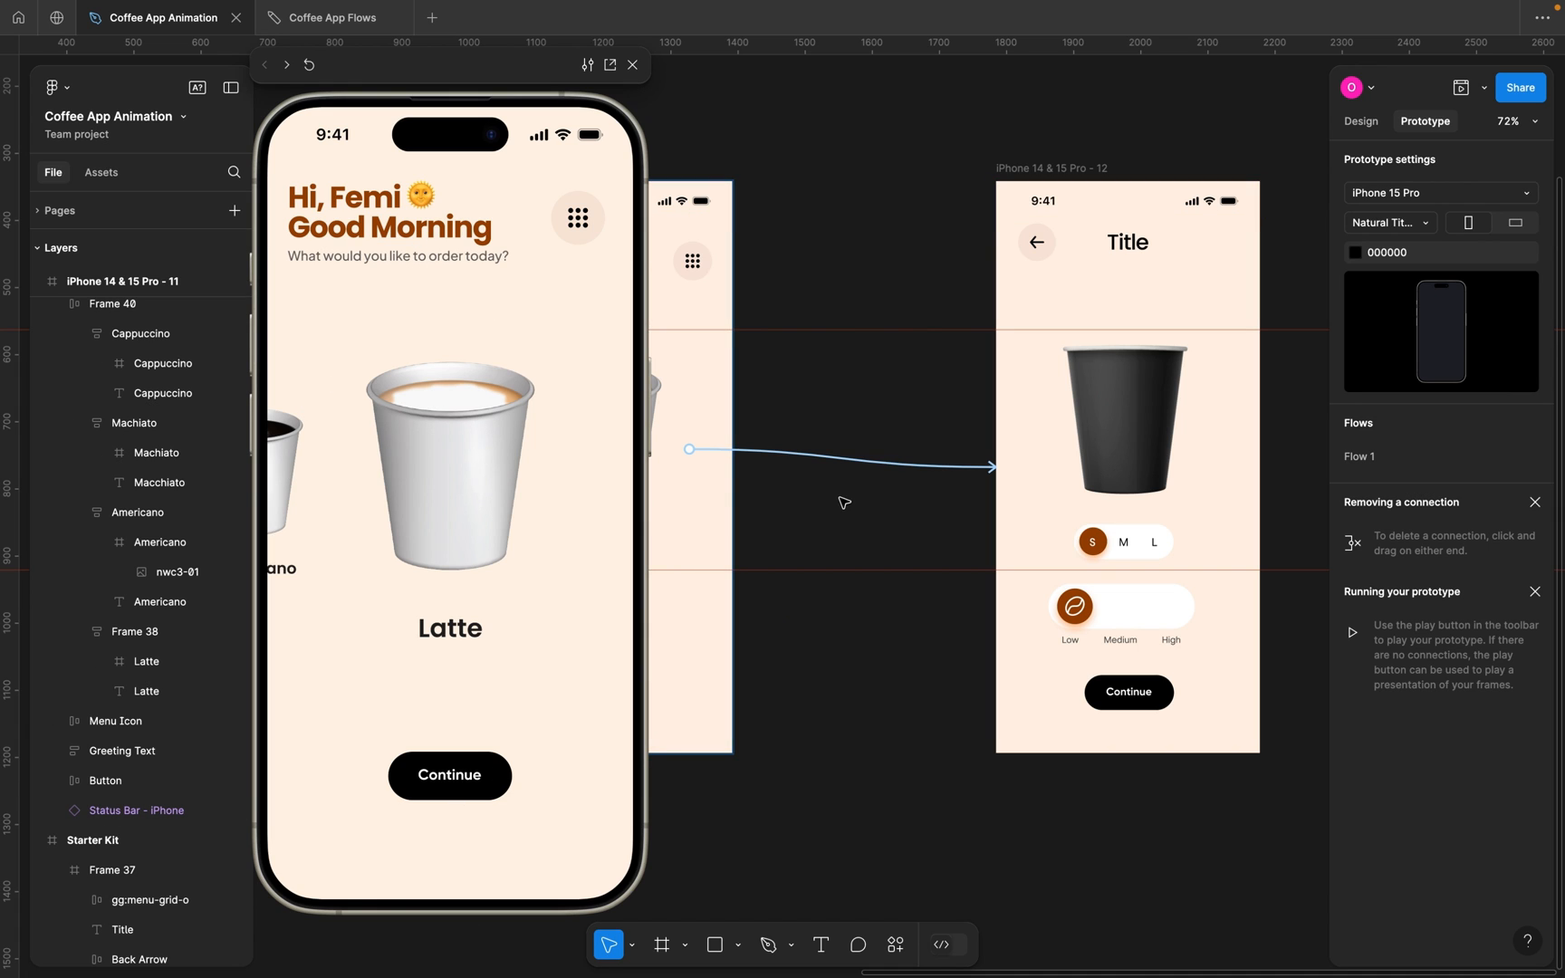
{"action": "left_click", "coordinate": [633, 65]}
{"action": "scroll", "coordinate": [962, 189], "scroll_direction": "right", "scroll_amount": 2}
{"action": "left_click", "coordinate": [962, 188]}
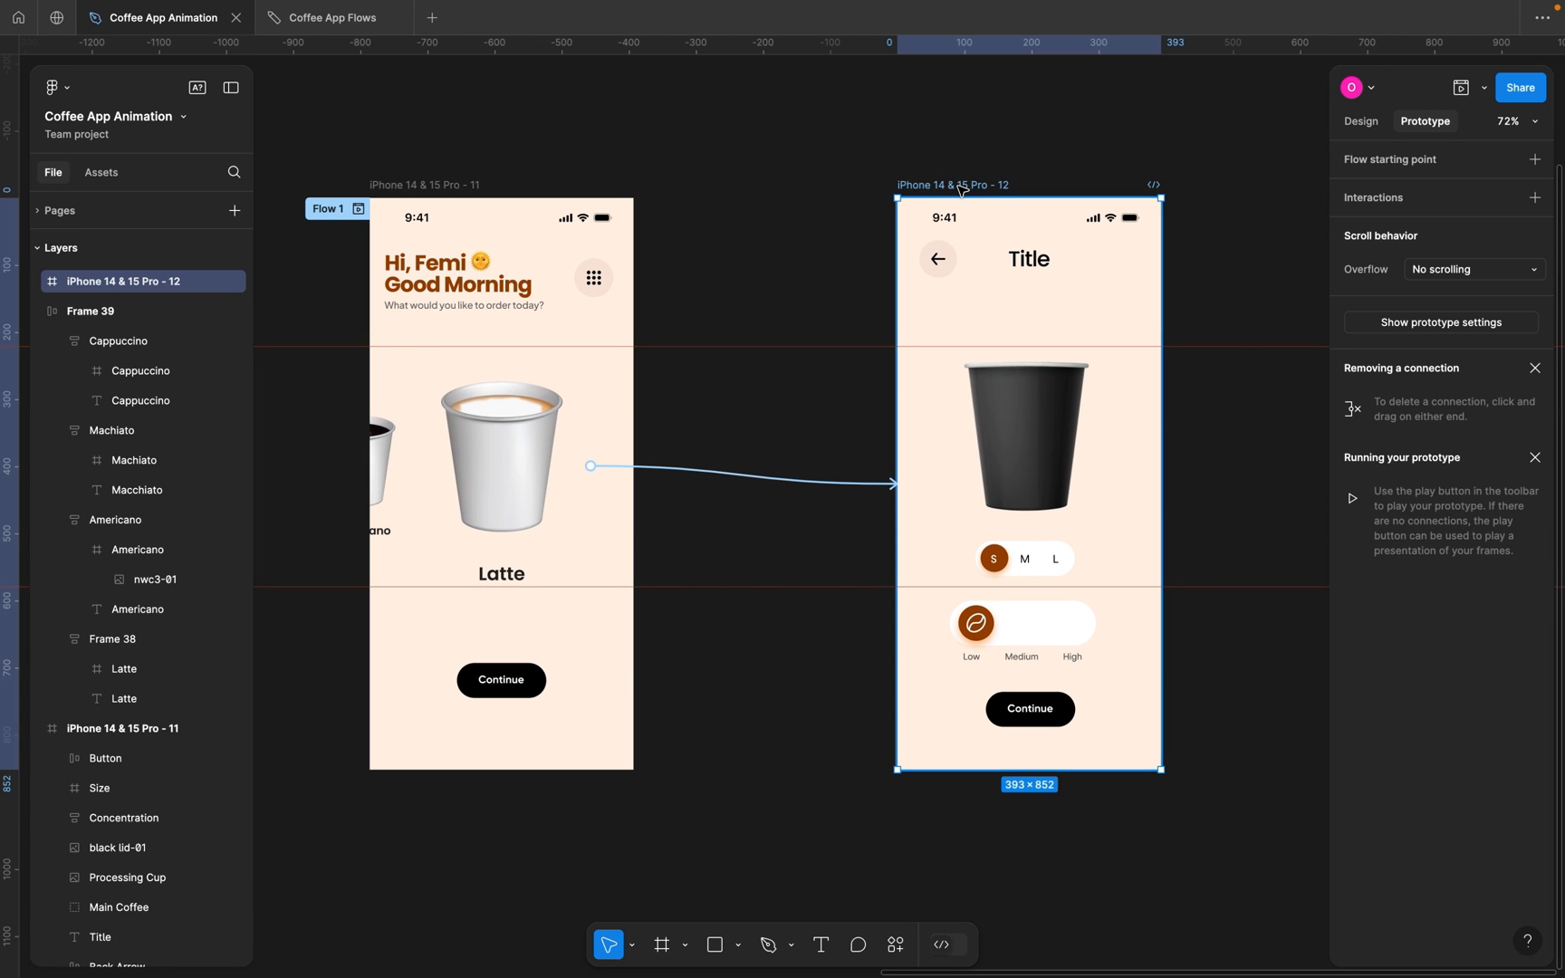
{"action": "left_click", "coordinate": [828, 487]}
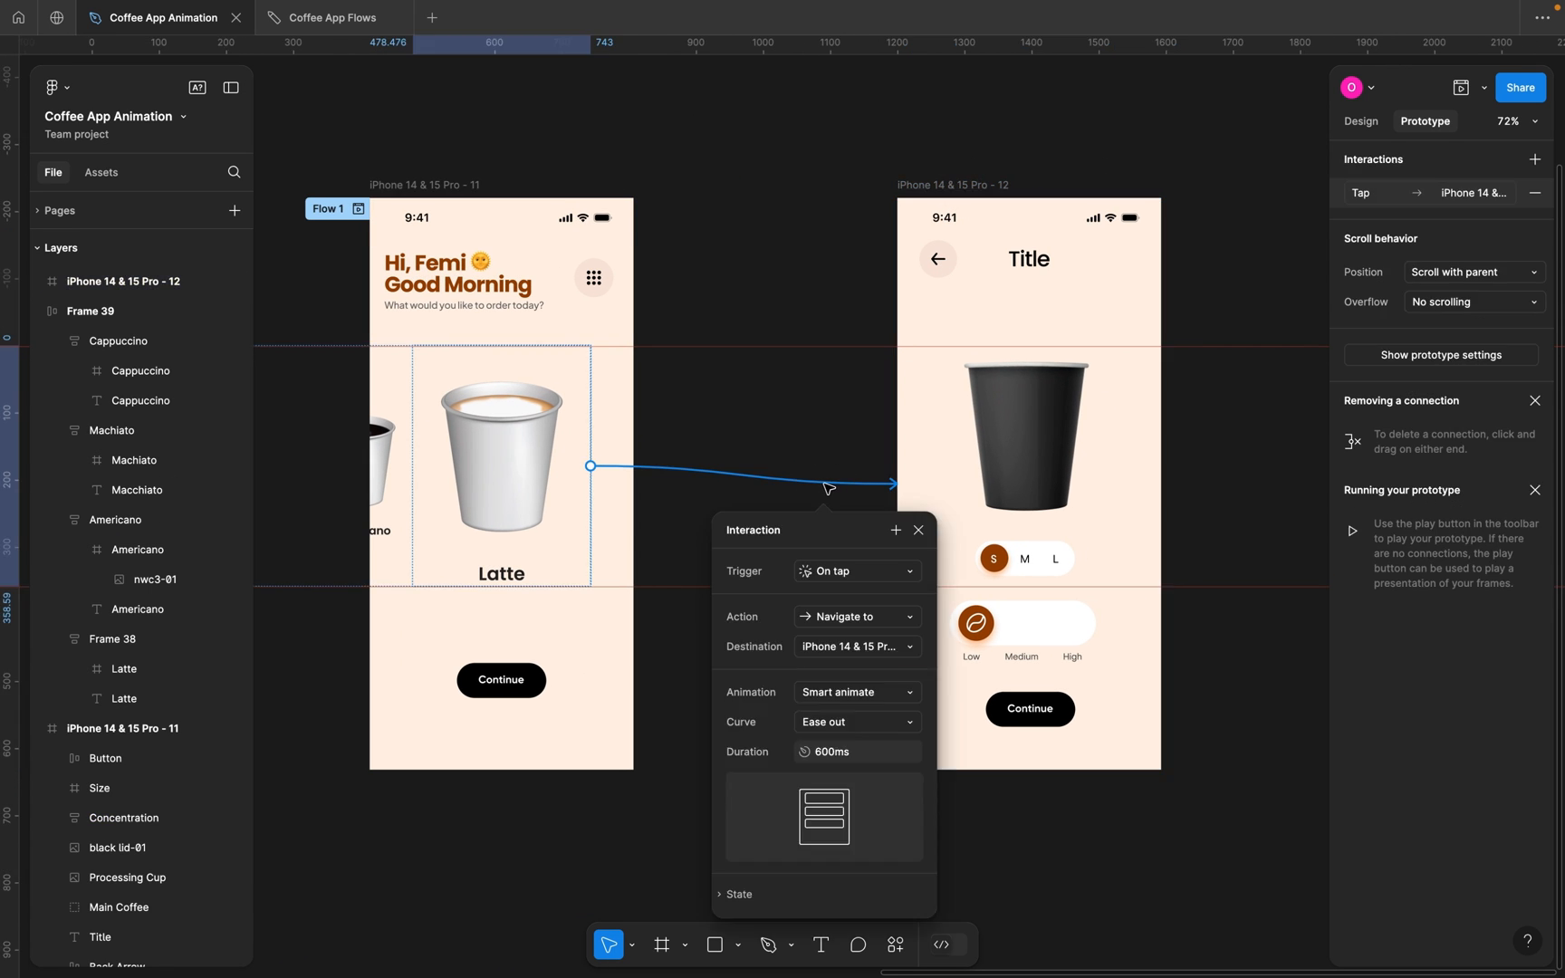
{"action": "left_click", "coordinate": [1536, 193]}
Move iPhone 14 & 15 Pro - 12 farther right and place a duplicate of the home frame midway between the two screens, 347 from each.
{"action": "scroll", "coordinate": [1066, 315], "scroll_direction": "down", "scroll_amount": 3}
{"action": "scroll", "coordinate": [906, 272], "scroll_direction": "right", "scroll_amount": 3}
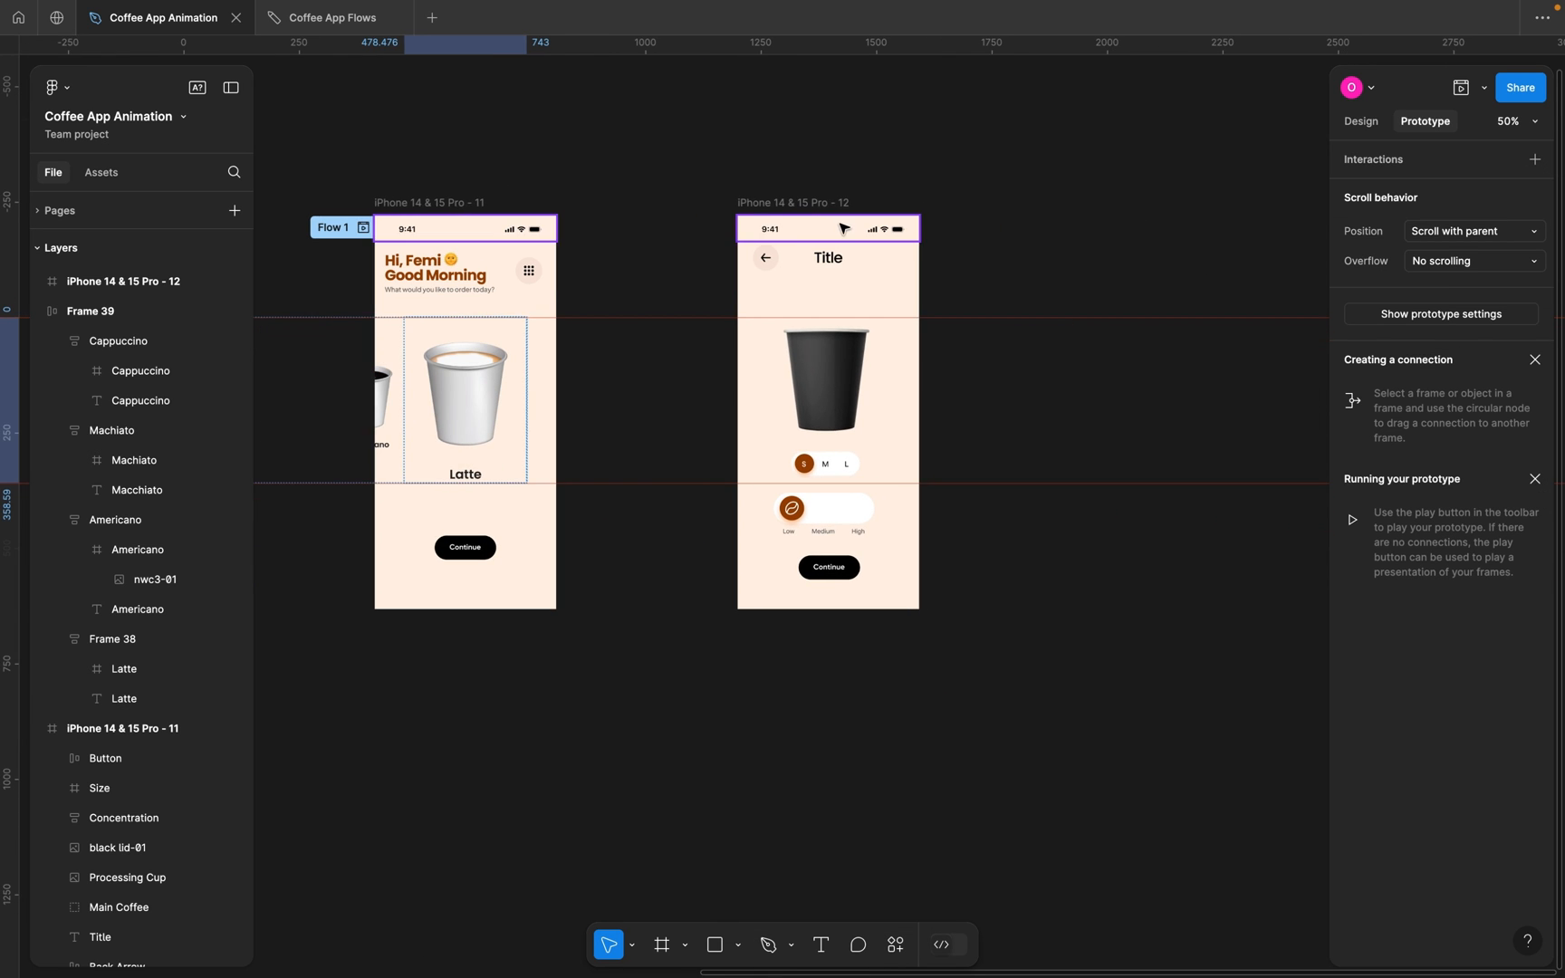
{"action": "left_click", "coordinate": [807, 208]}
{"action": "left_click_drag", "start_coordinate": [787, 208], "coordinate": [1107, 214]}
{"action": "left_click", "coordinate": [409, 204]}
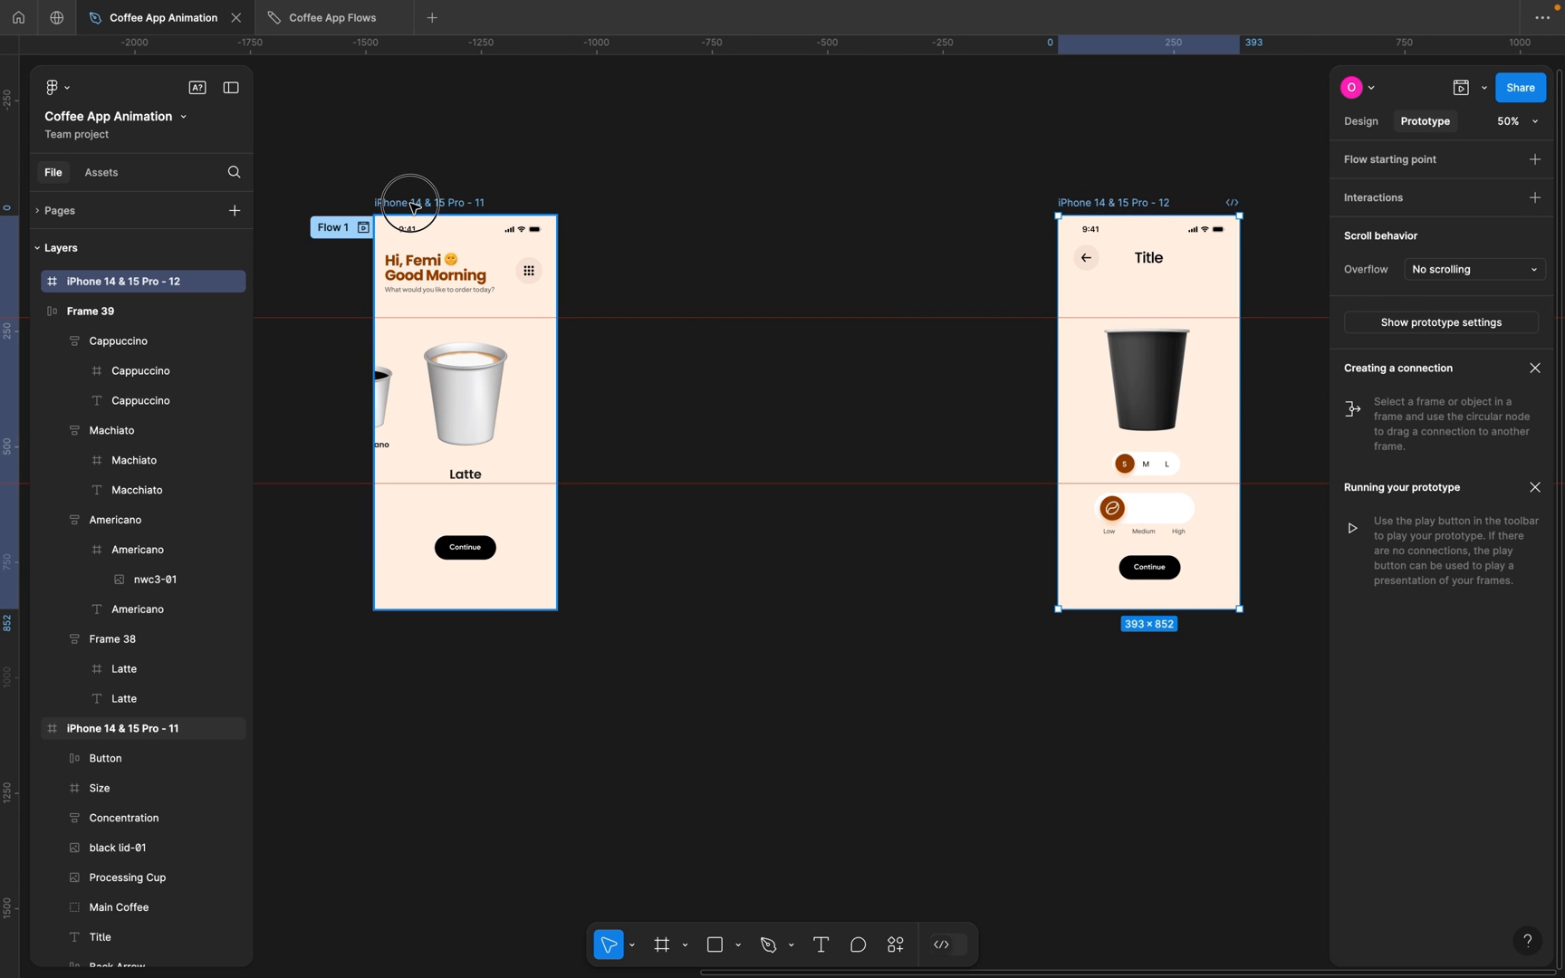
{"action": "left_click_drag", "start_coordinate": [422, 207], "coordinate": [759, 208]}
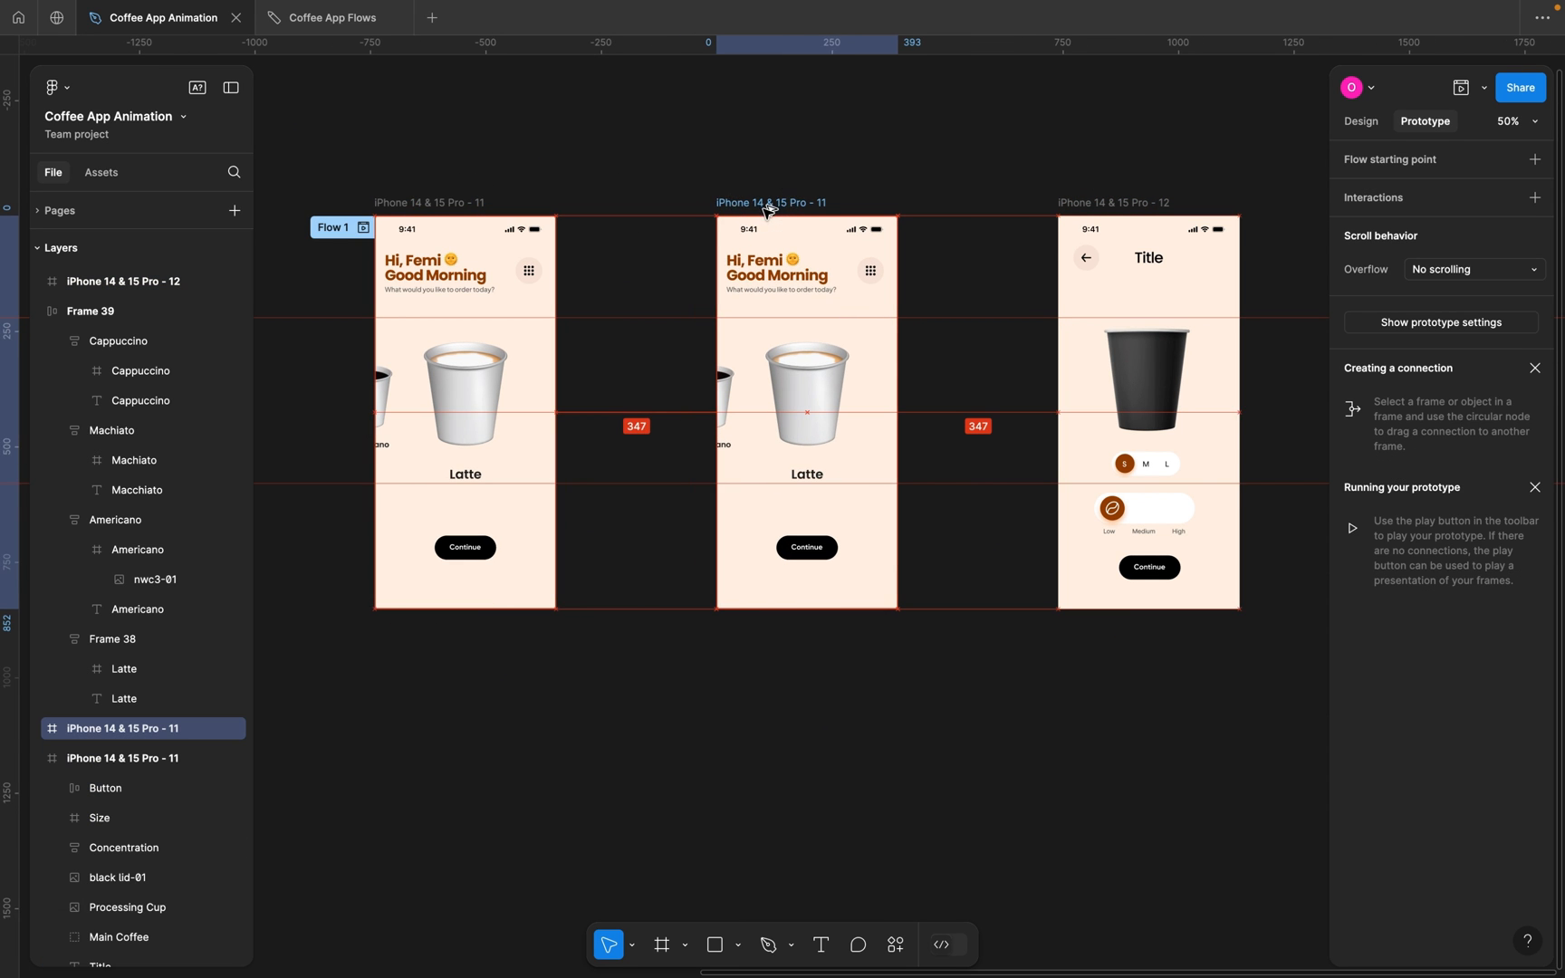
{"action": "left_click", "coordinate": [815, 164]}
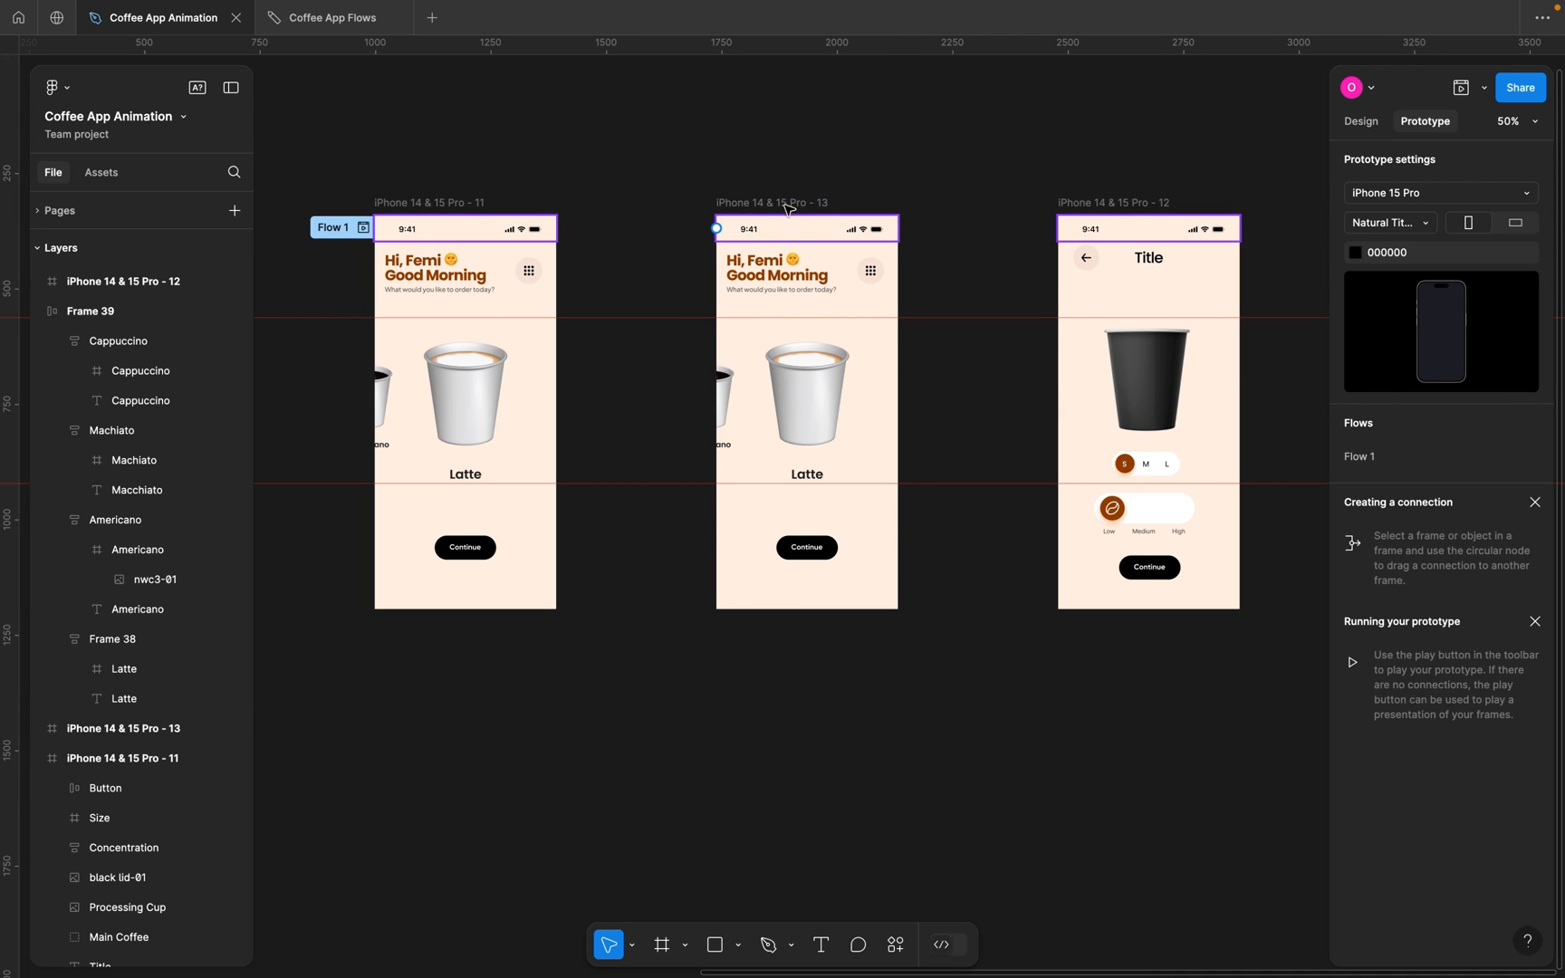
Shift the duplicated home frame slightly right and move iPhone 14 & 15 Pro - 12 farther right to widen the gaps between the frames.
{"action": "left_click", "coordinate": [725, 205]}
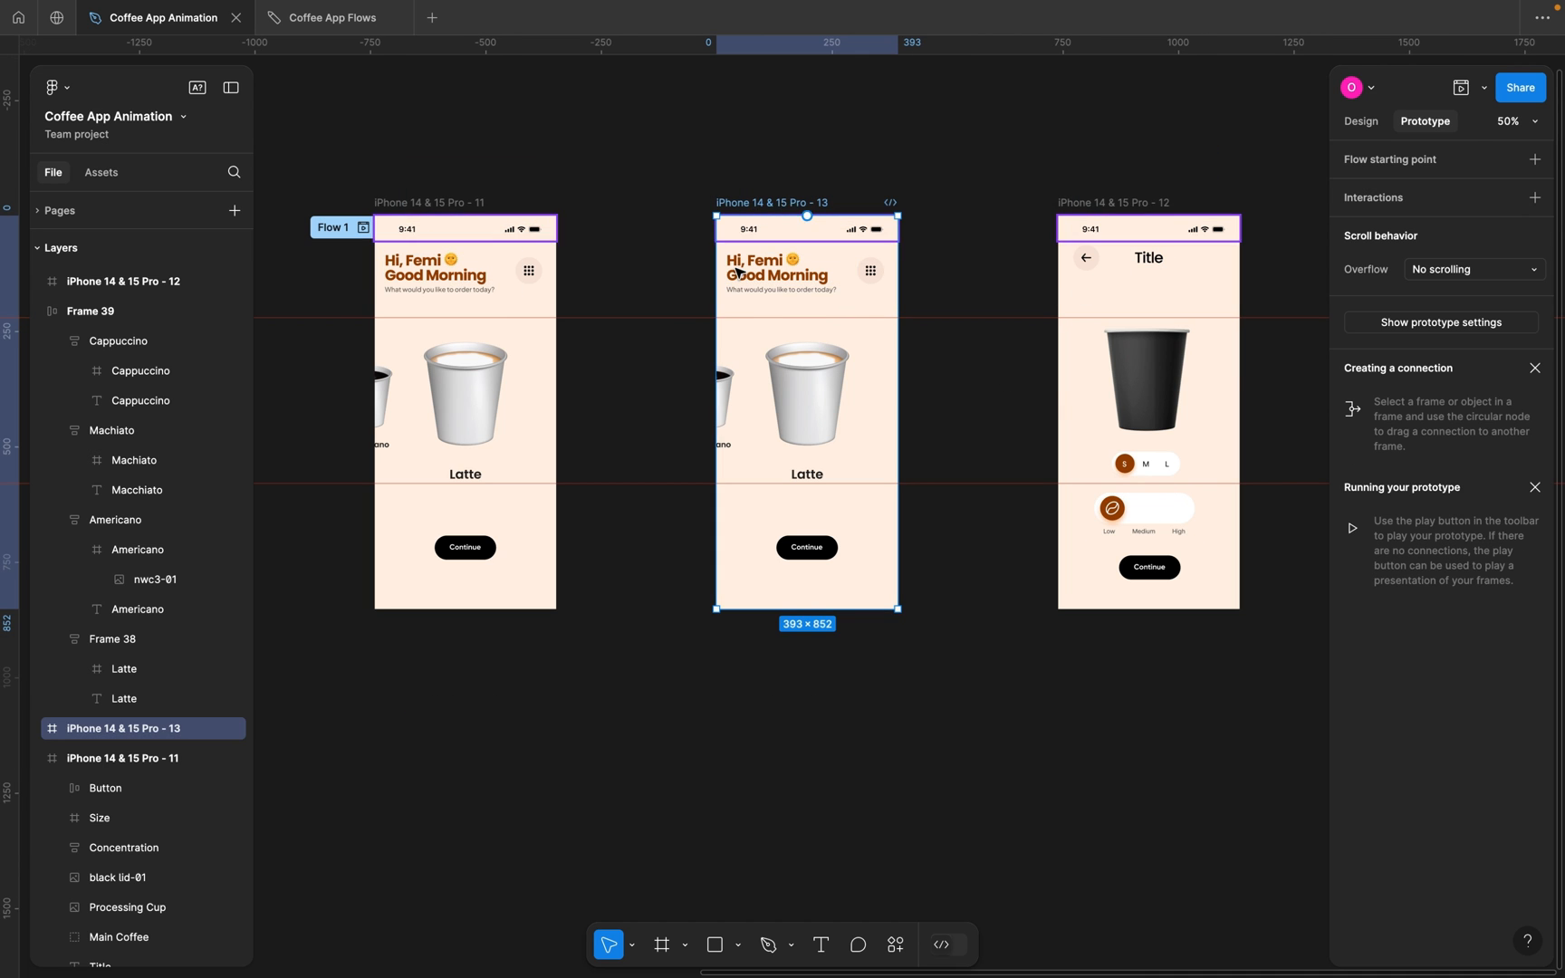
{"action": "left_click", "coordinate": [780, 199]}
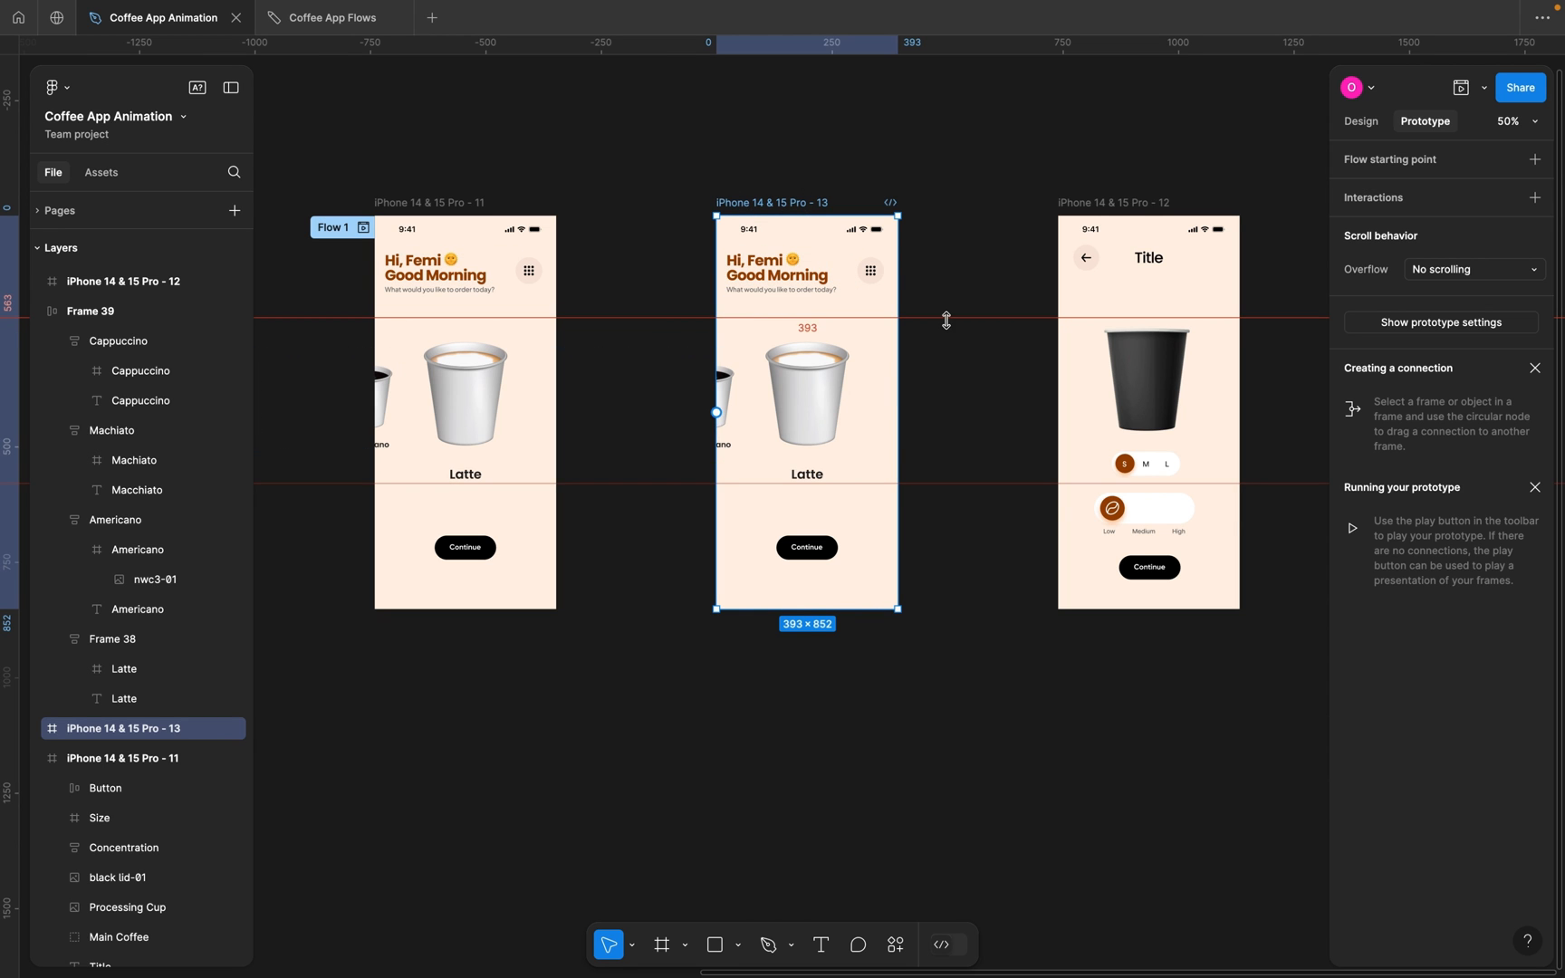
{"action": "left_click", "coordinate": [772, 283]}
{"action": "scroll", "coordinate": [772, 283], "scroll_direction": "up", "scroll_amount": 2}
{"action": "scroll", "coordinate": [772, 283], "scroll_direction": "up", "scroll_amount": 1}
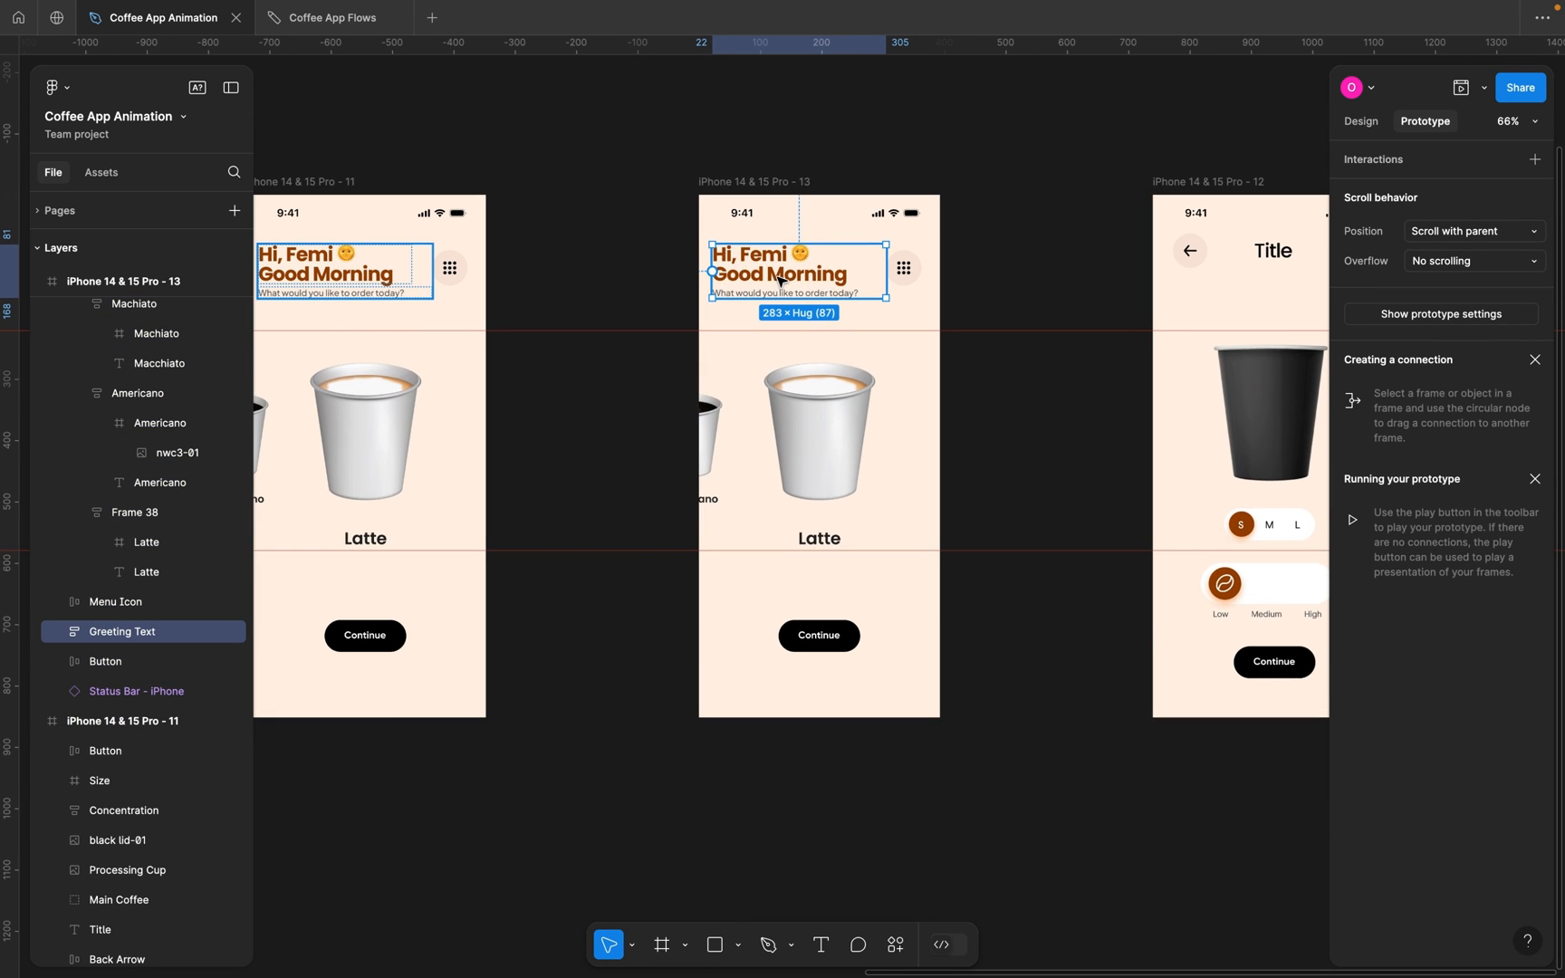
{"action": "left_click", "coordinate": [766, 183]}
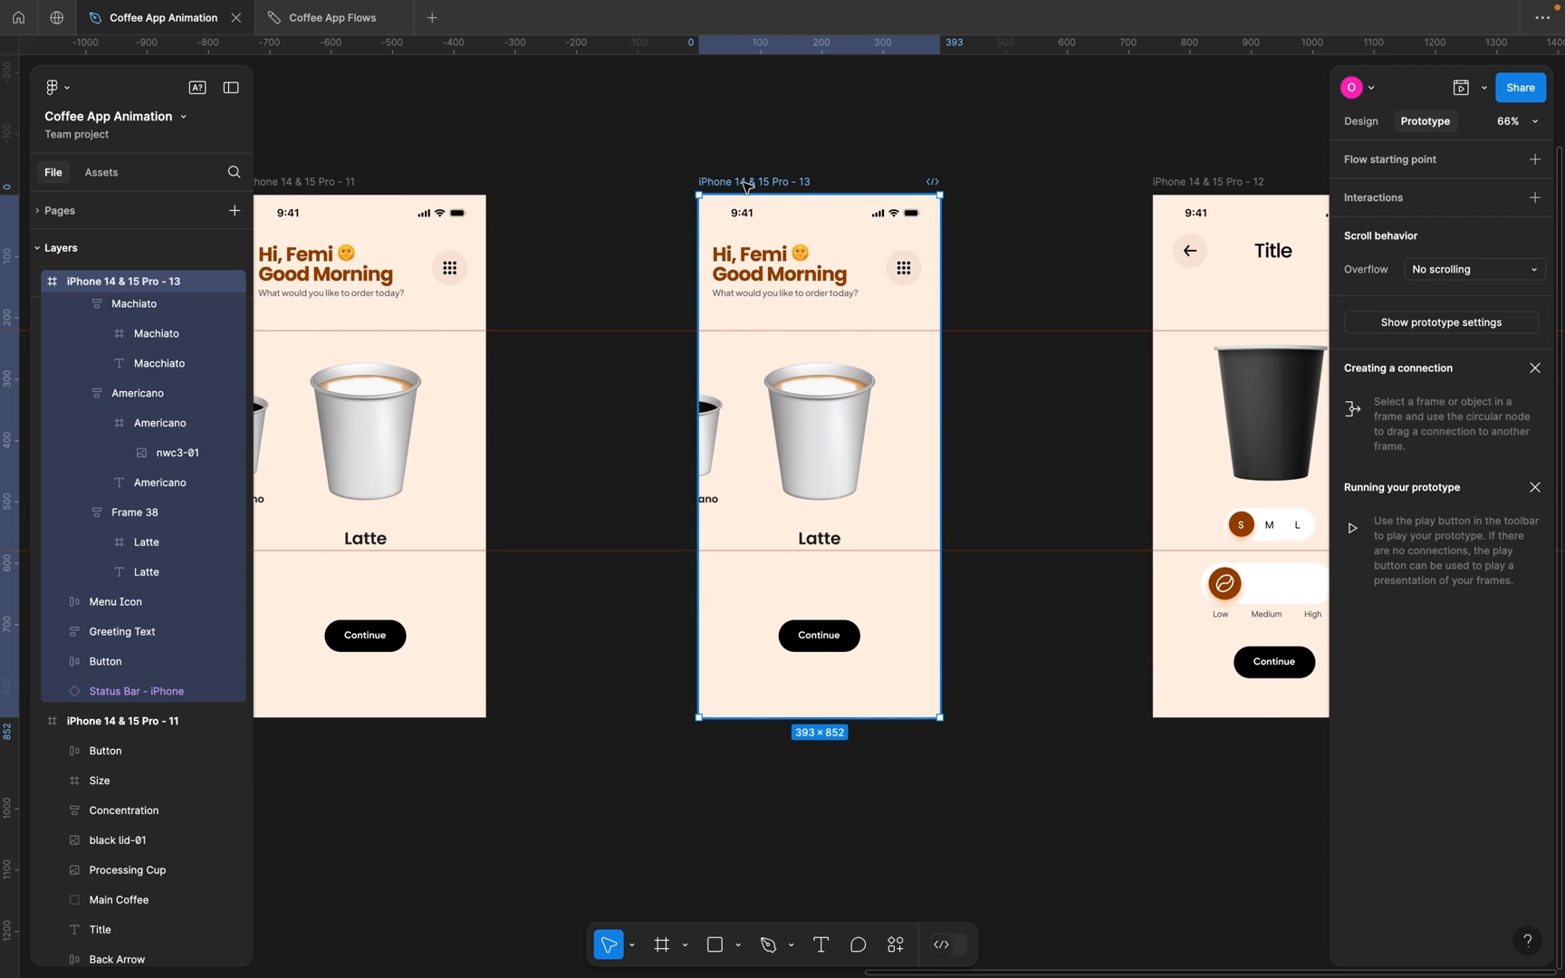
{"action": "left_click_drag", "start_coordinate": [765, 183], "coordinate": [835, 183]}
{"action": "scroll", "coordinate": [985, 218], "scroll_direction": "right", "scroll_amount": 5}
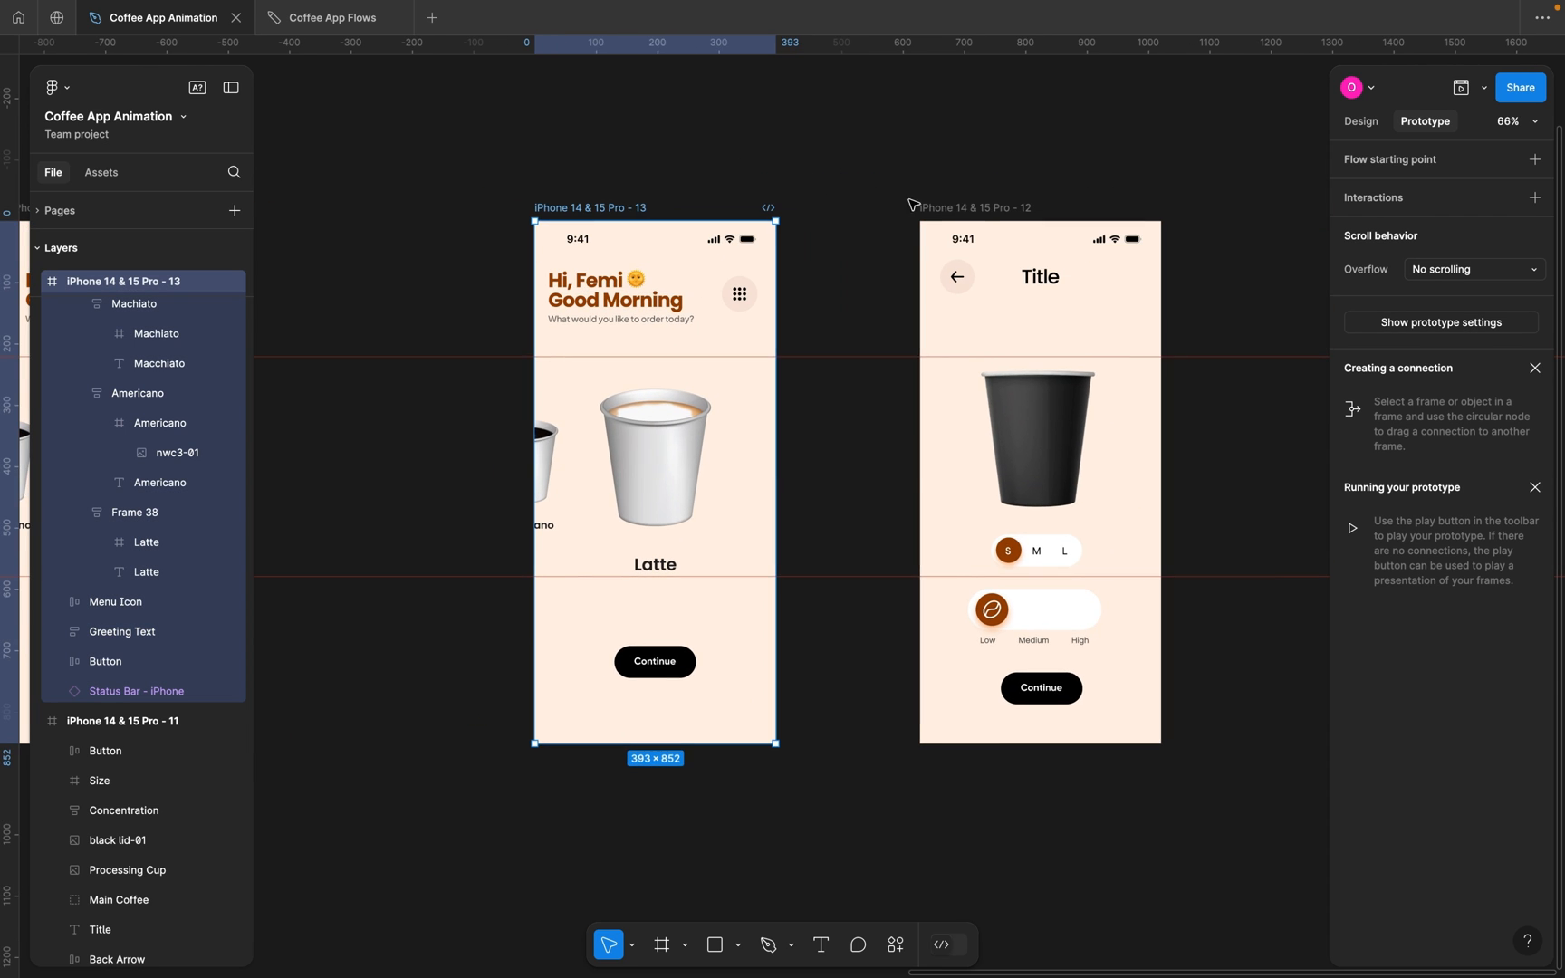
{"action": "left_click_drag", "start_coordinate": [985, 217], "coordinate": [1129, 203]}
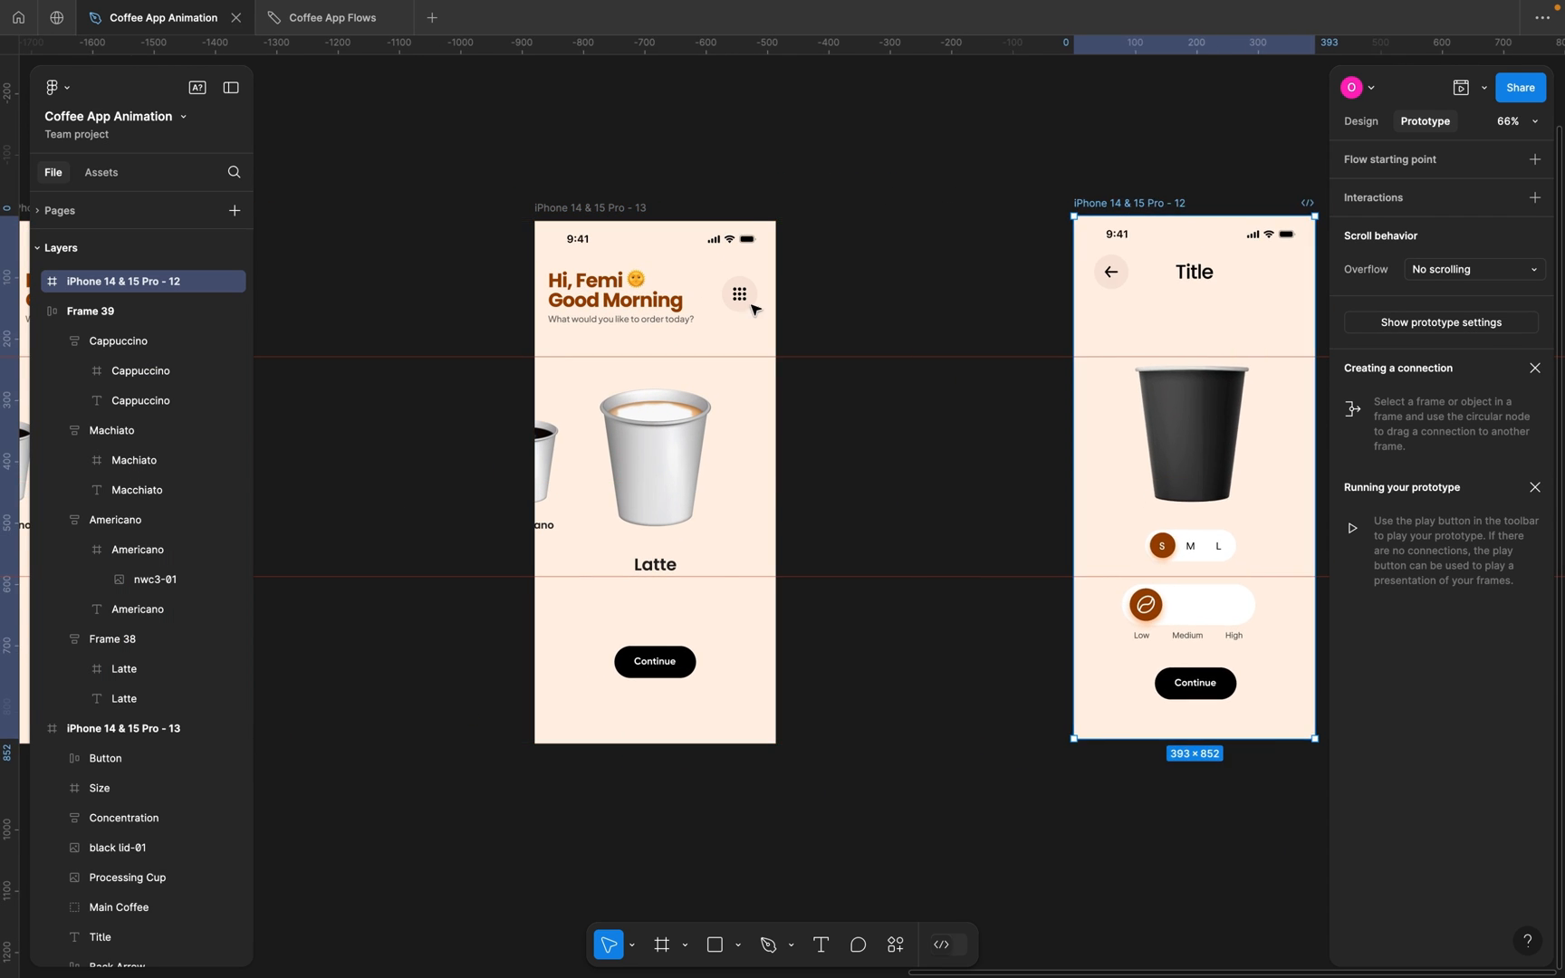
In iPhone 14 & 15 Pro - 13, move the greeting text off the left edge and the menu icon off the right edge to about X 415.
{"action": "scroll", "coordinate": [751, 309], "scroll_direction": "left", "scroll_amount": 5}
{"action": "left_click", "coordinate": [859, 286]}
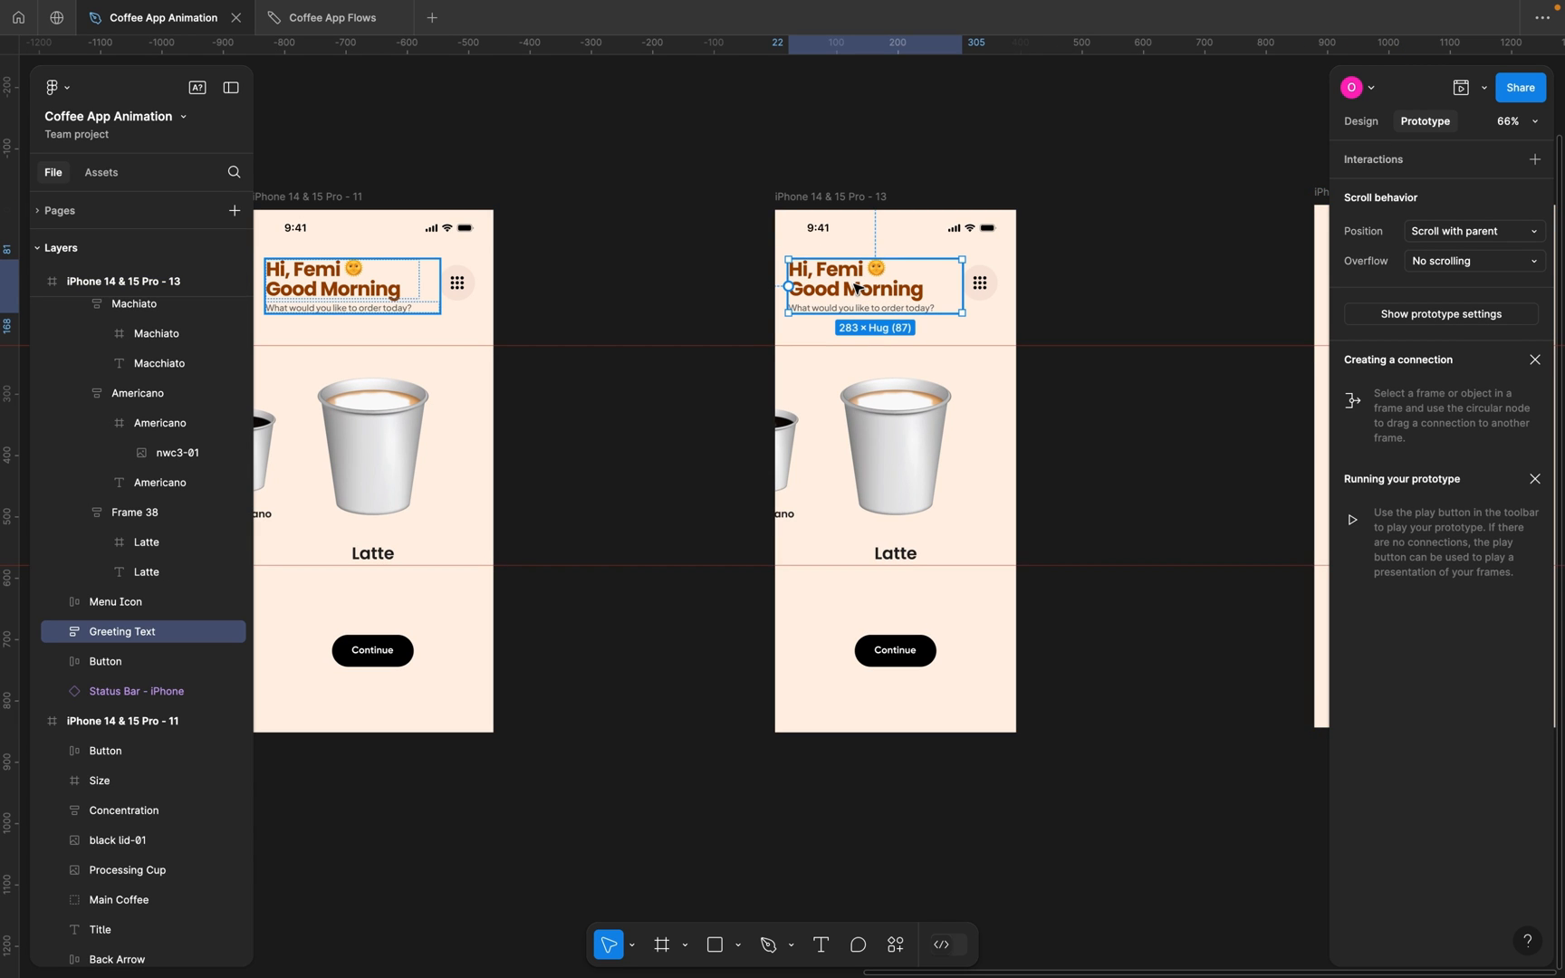
{"action": "left_click_drag", "start_coordinate": [857, 289], "coordinate": [681, 285]}
{"action": "left_click", "coordinate": [983, 286]}
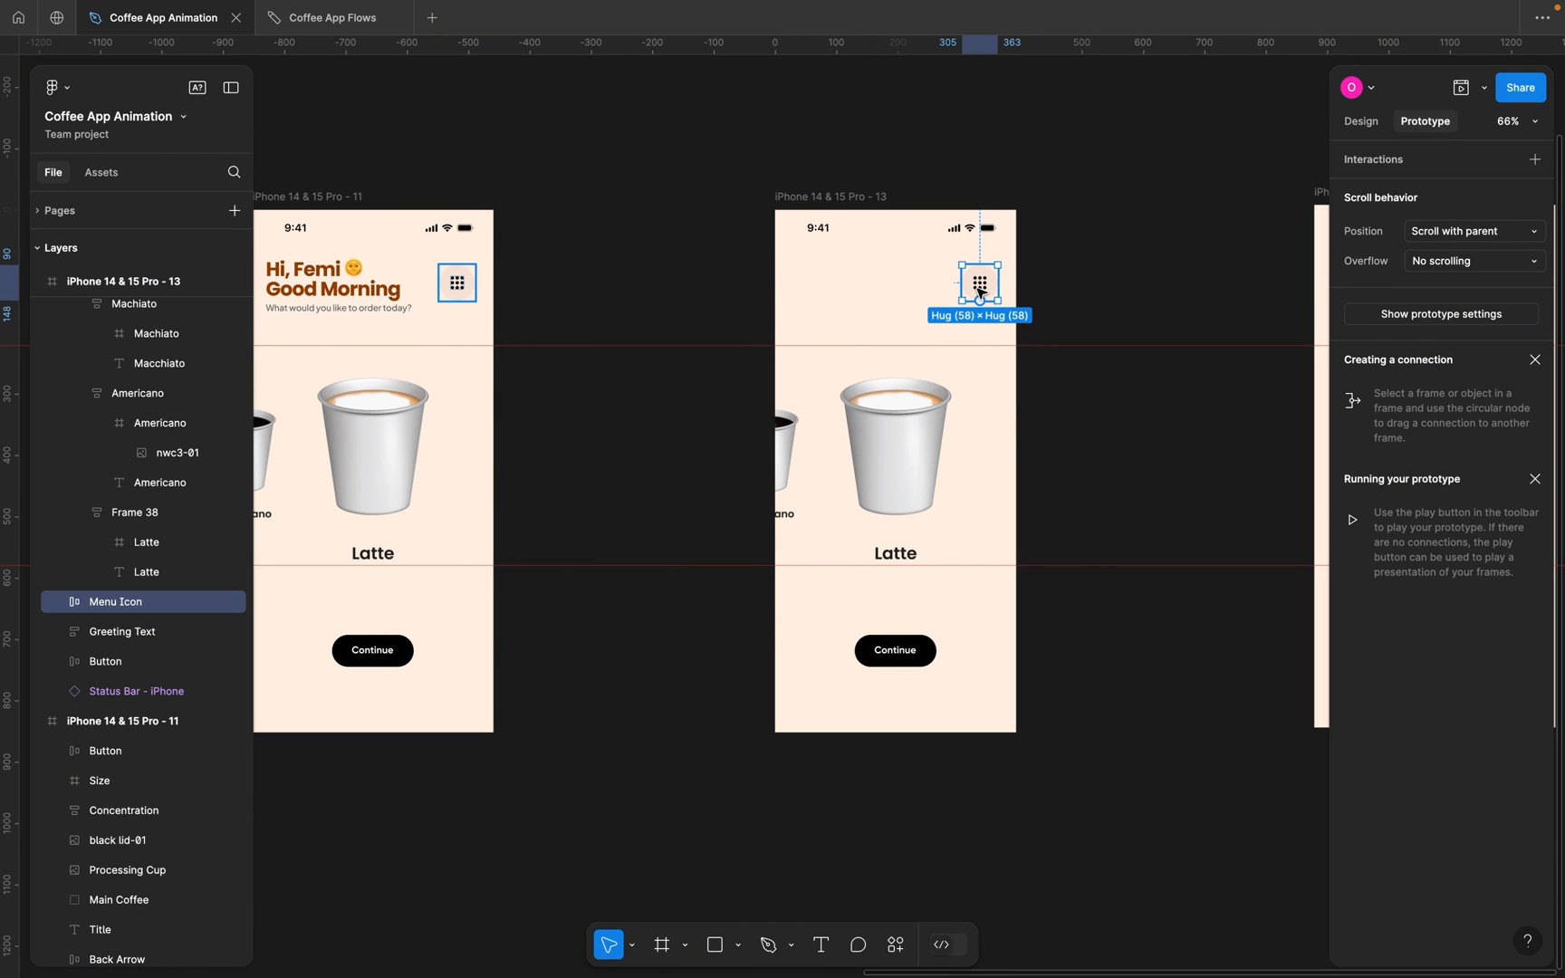
{"action": "left_click_drag", "start_coordinate": [980, 290], "coordinate": [1042, 299]}
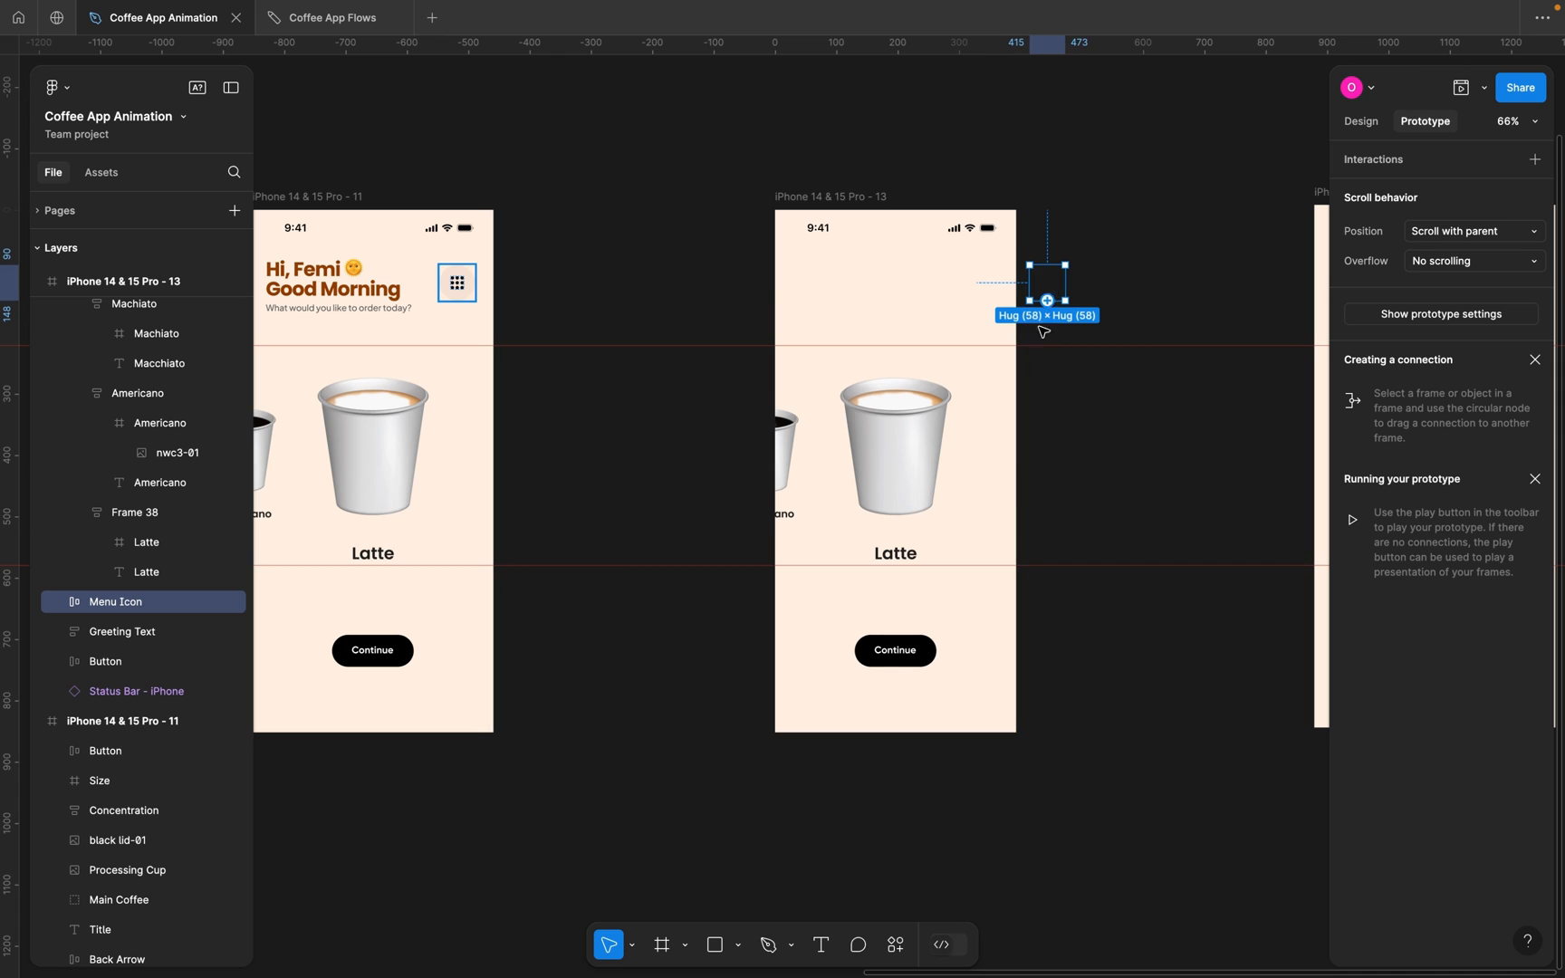
Move the drinks row off the frame's left edge to about X -777 and the Continue button below the frame to about Y 875.
{"action": "left_click", "coordinate": [899, 475]}
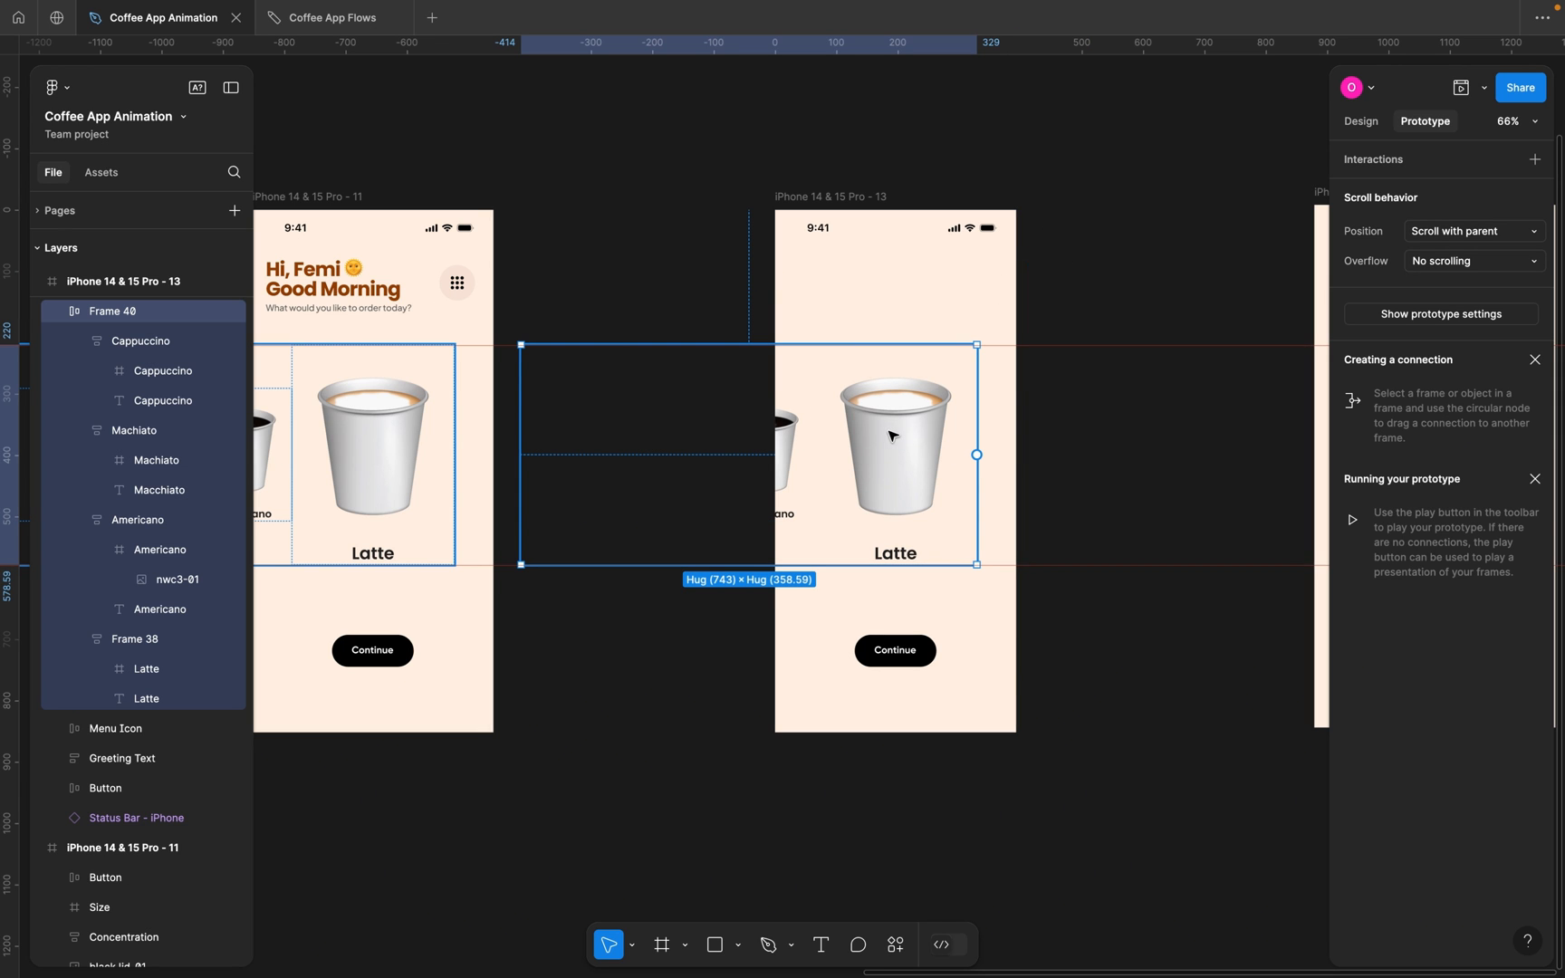
{"action": "left_click_drag", "start_coordinate": [885, 434], "coordinate": [671, 435]}
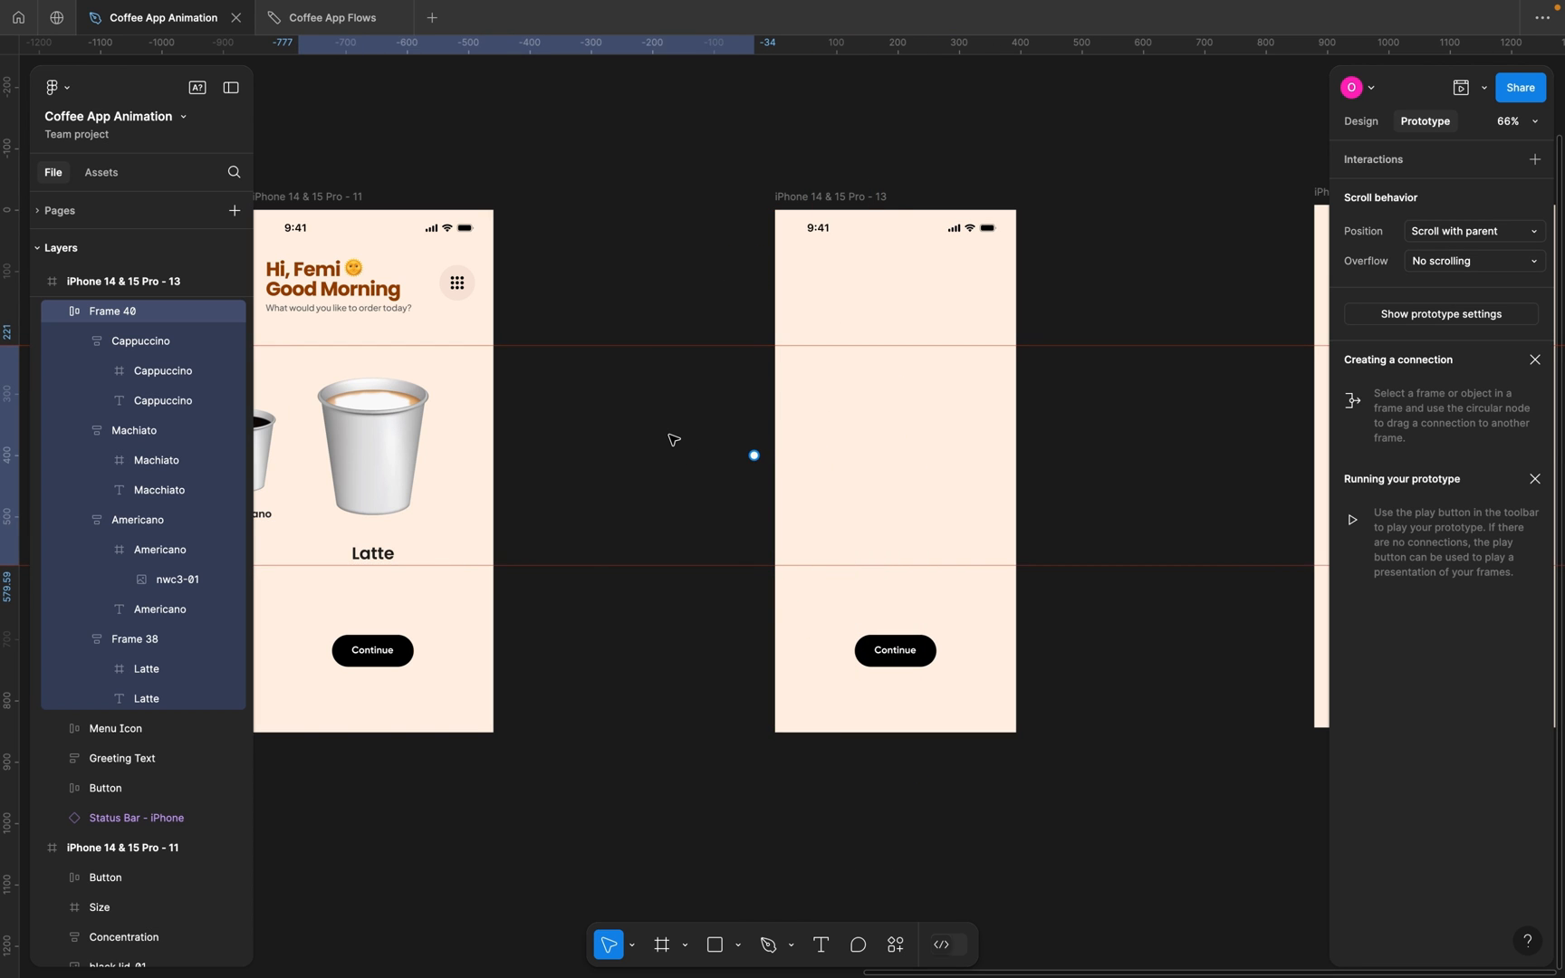
{"action": "left_click", "coordinate": [901, 653]}
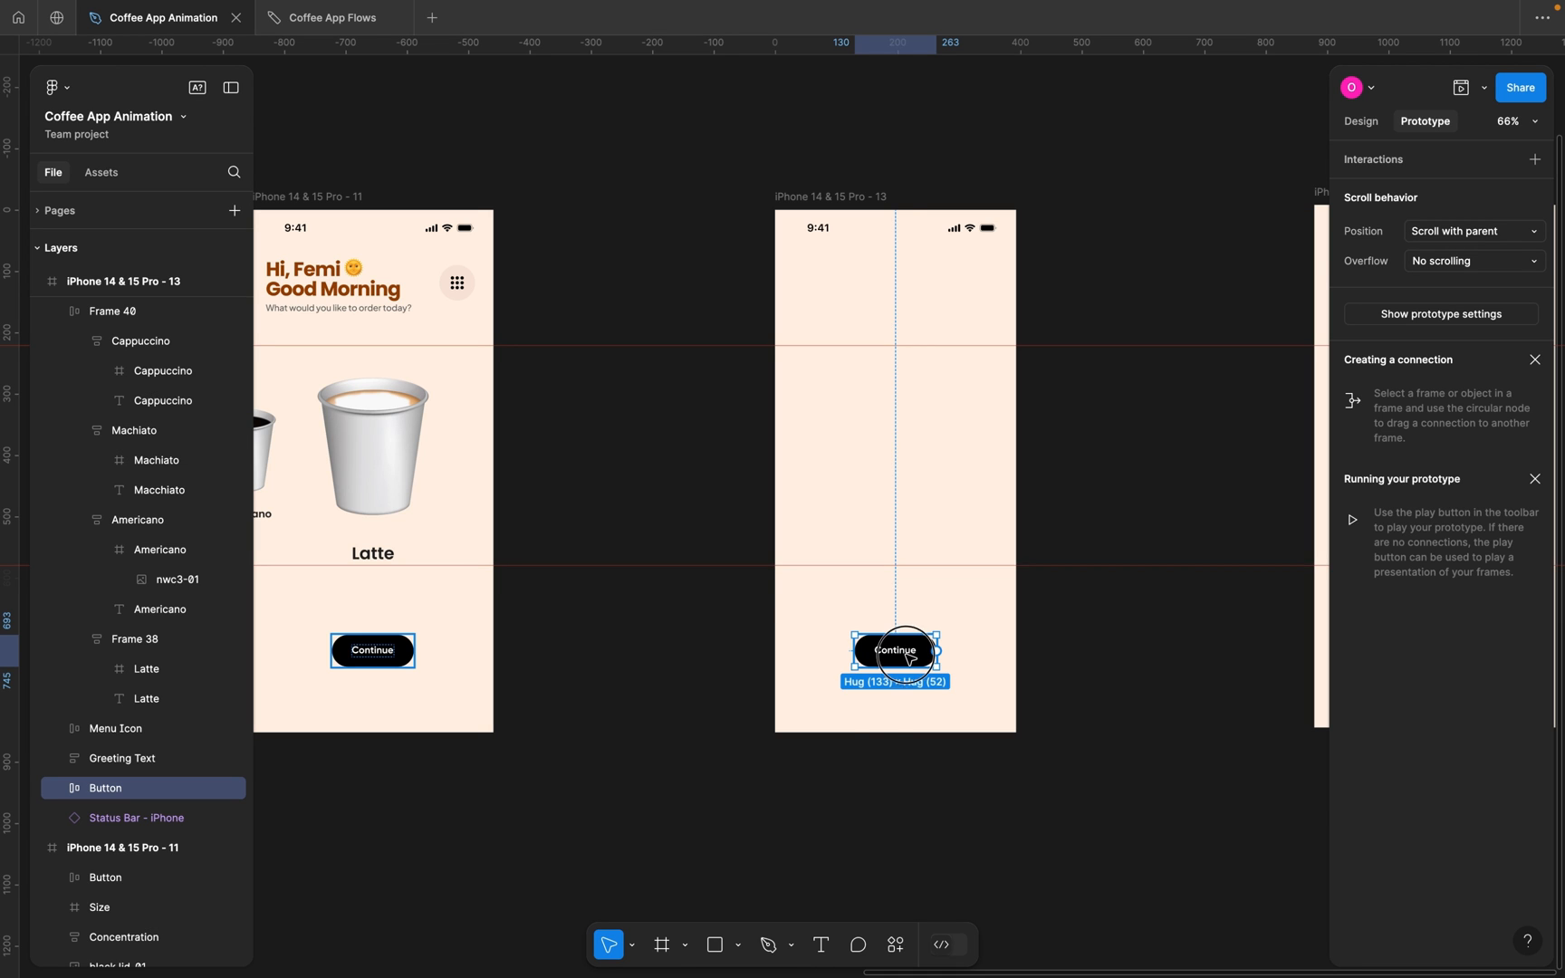
{"action": "left_click_drag", "start_coordinate": [908, 656], "coordinate": [909, 768]}
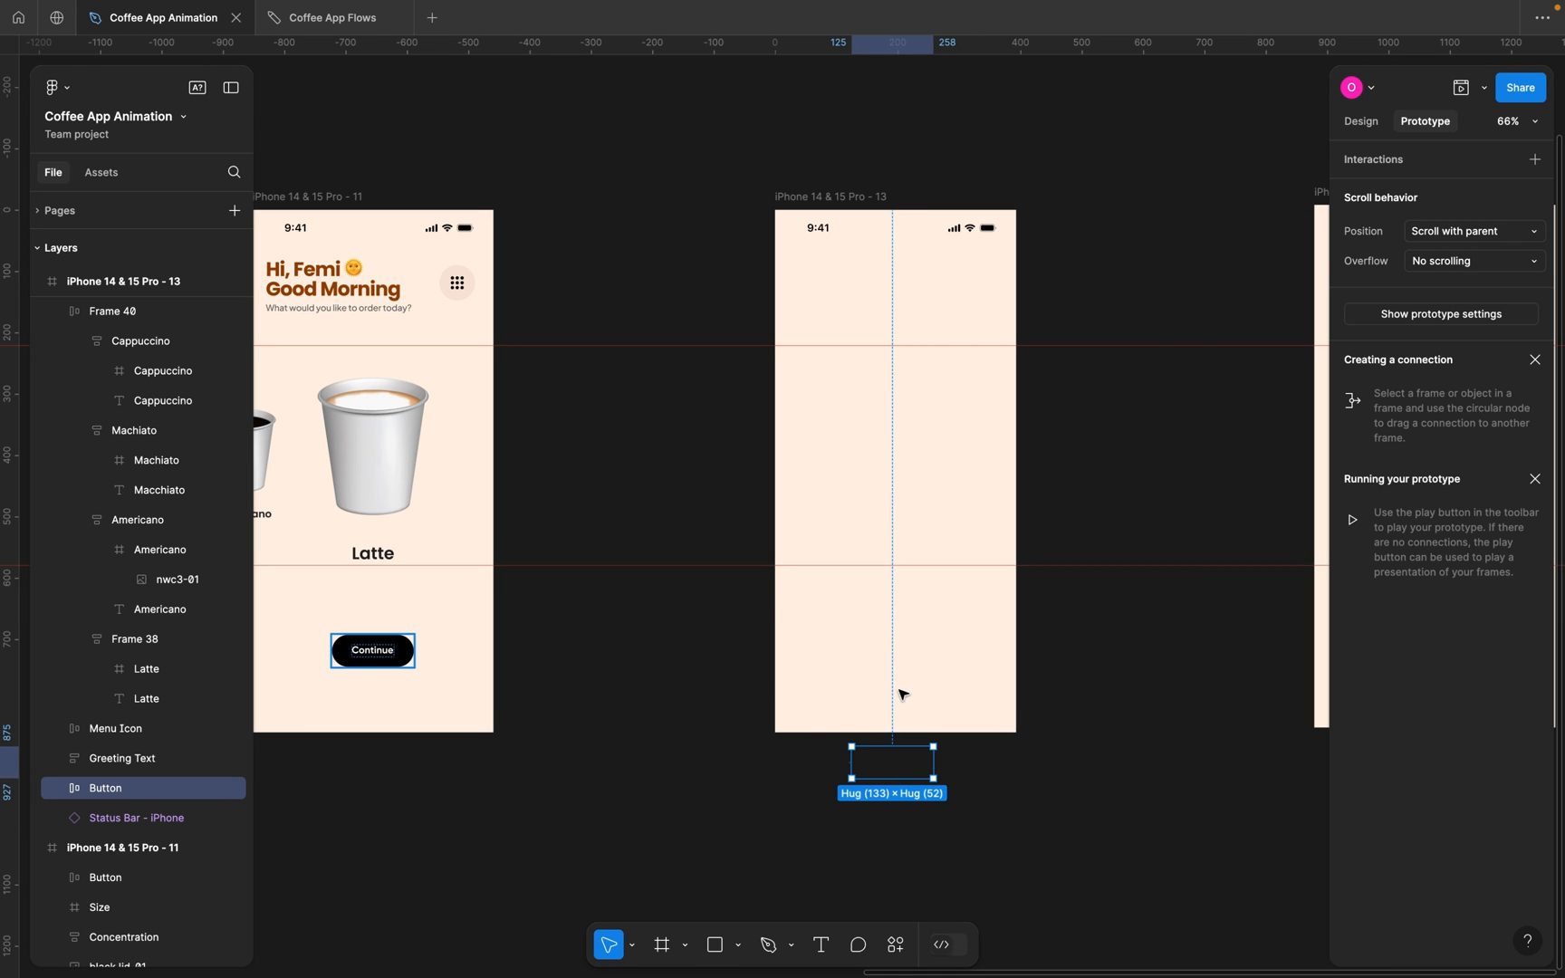
Move the Back Arrow layer of iPhone 14 & 15 Pro - 13 from outside the frame into its header at X 33, Y 62.
{"action": "left_click", "coordinate": [856, 200]}
{"action": "scroll", "coordinate": [926, 325], "scroll_direction": "right", "scroll_amount": 5}
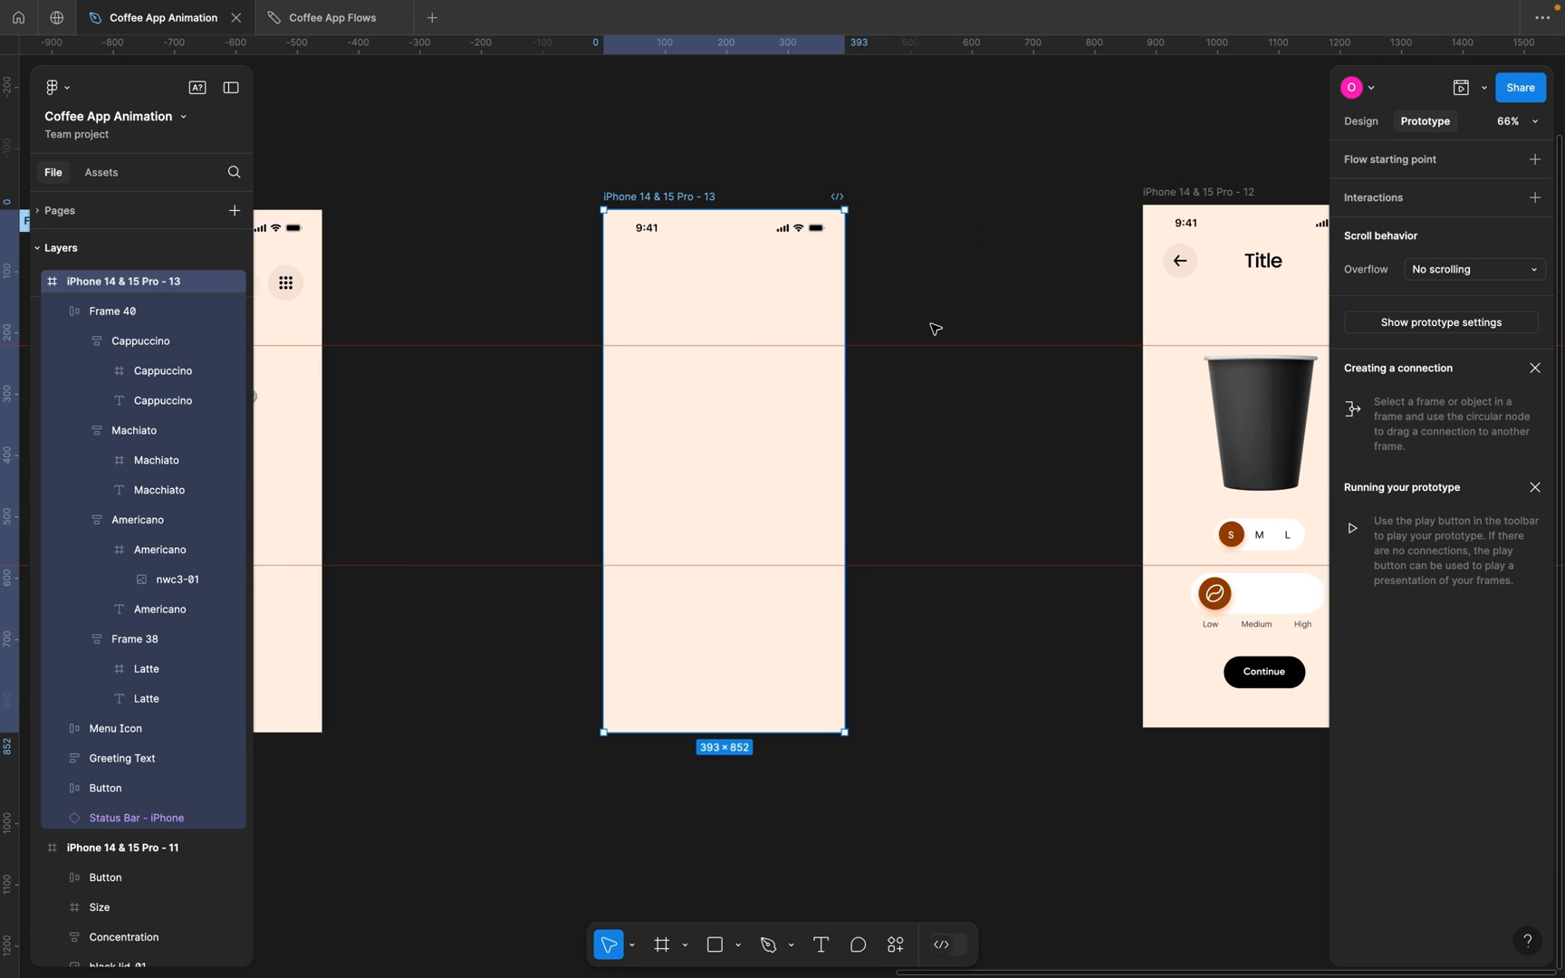
{"action": "left_click", "coordinate": [1201, 367]}
{"action": "left_click", "coordinate": [1166, 265]}
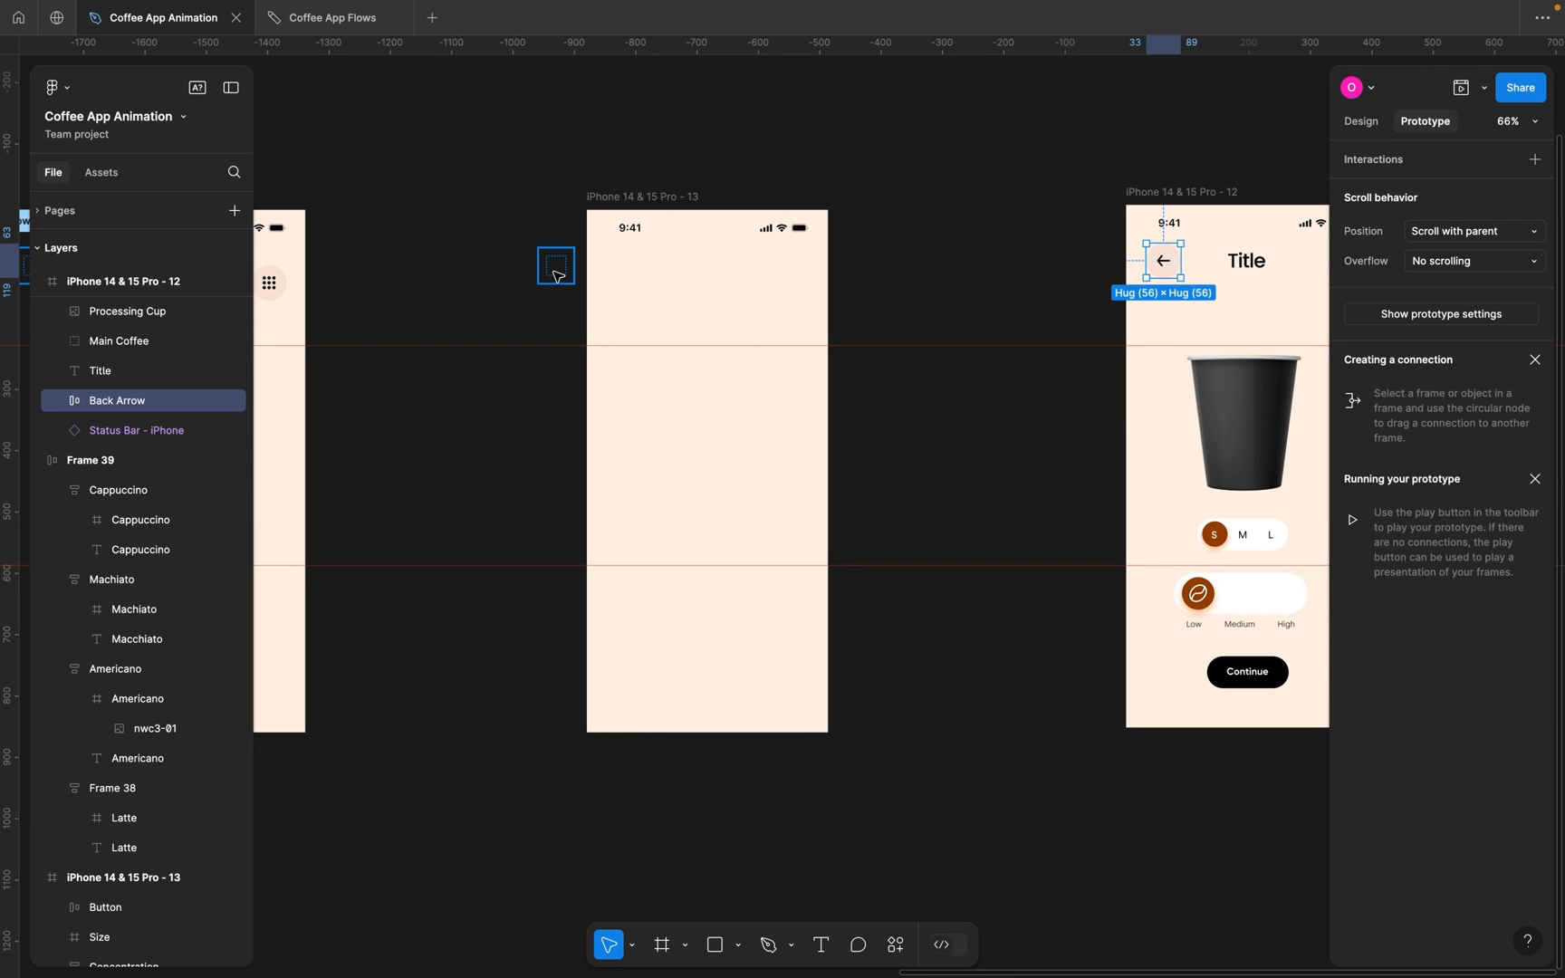
{"action": "left_click", "coordinate": [640, 197]}
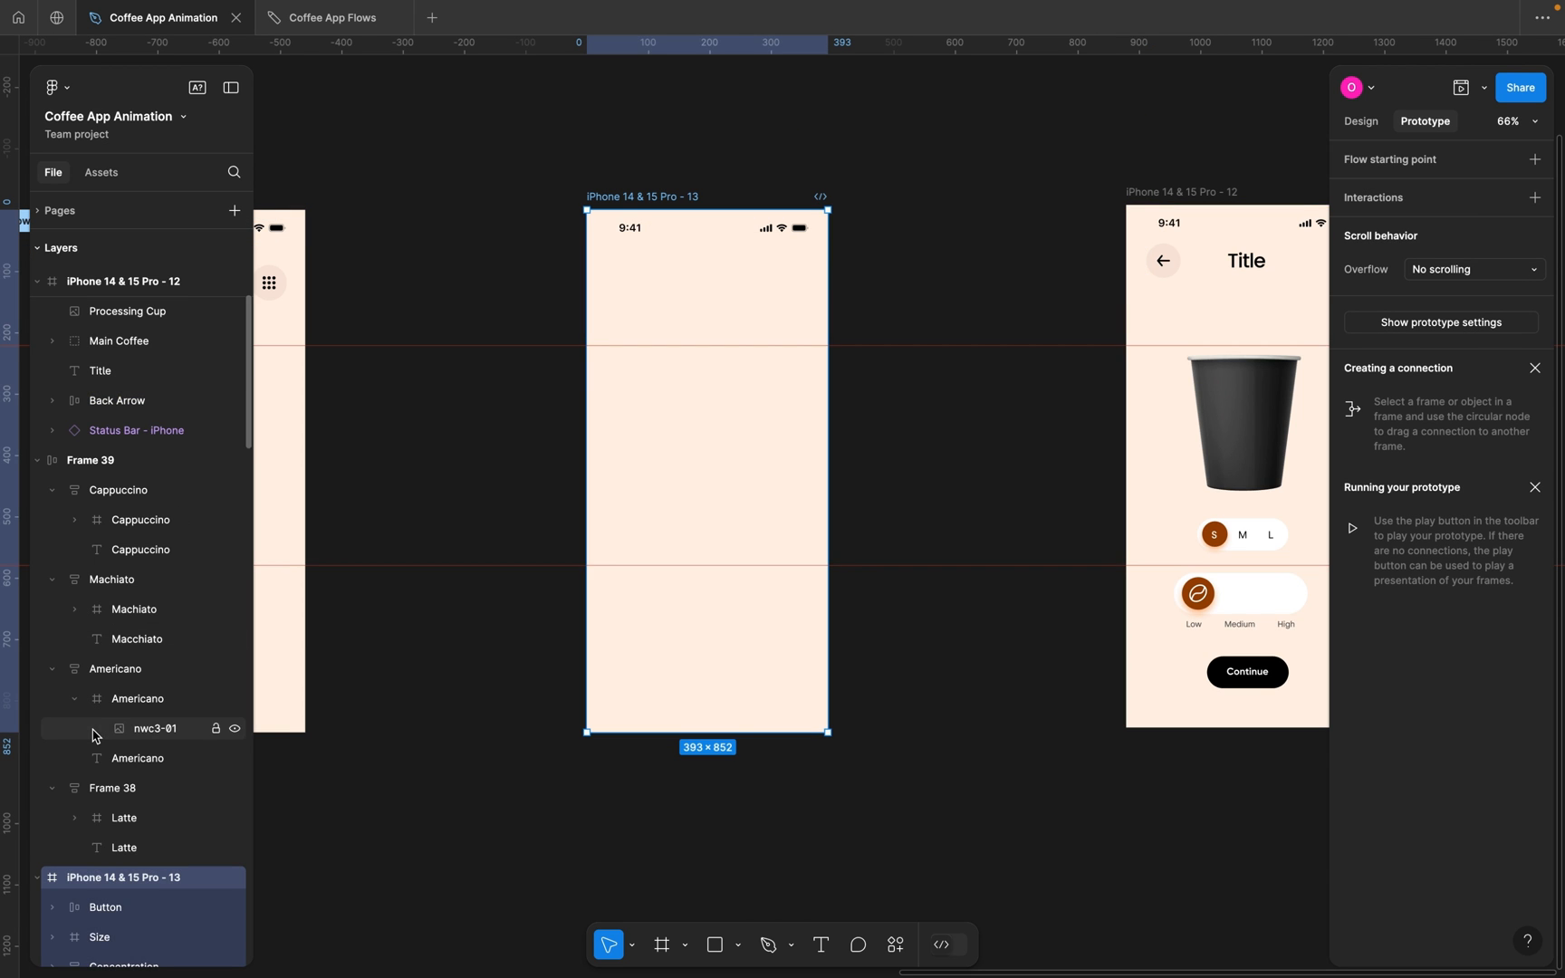
{"action": "scroll", "coordinate": [94, 770], "scroll_direction": "down", "scroll_amount": 5}
{"action": "scroll", "coordinate": [94, 735], "scroll_direction": "down", "scroll_amount": 3}
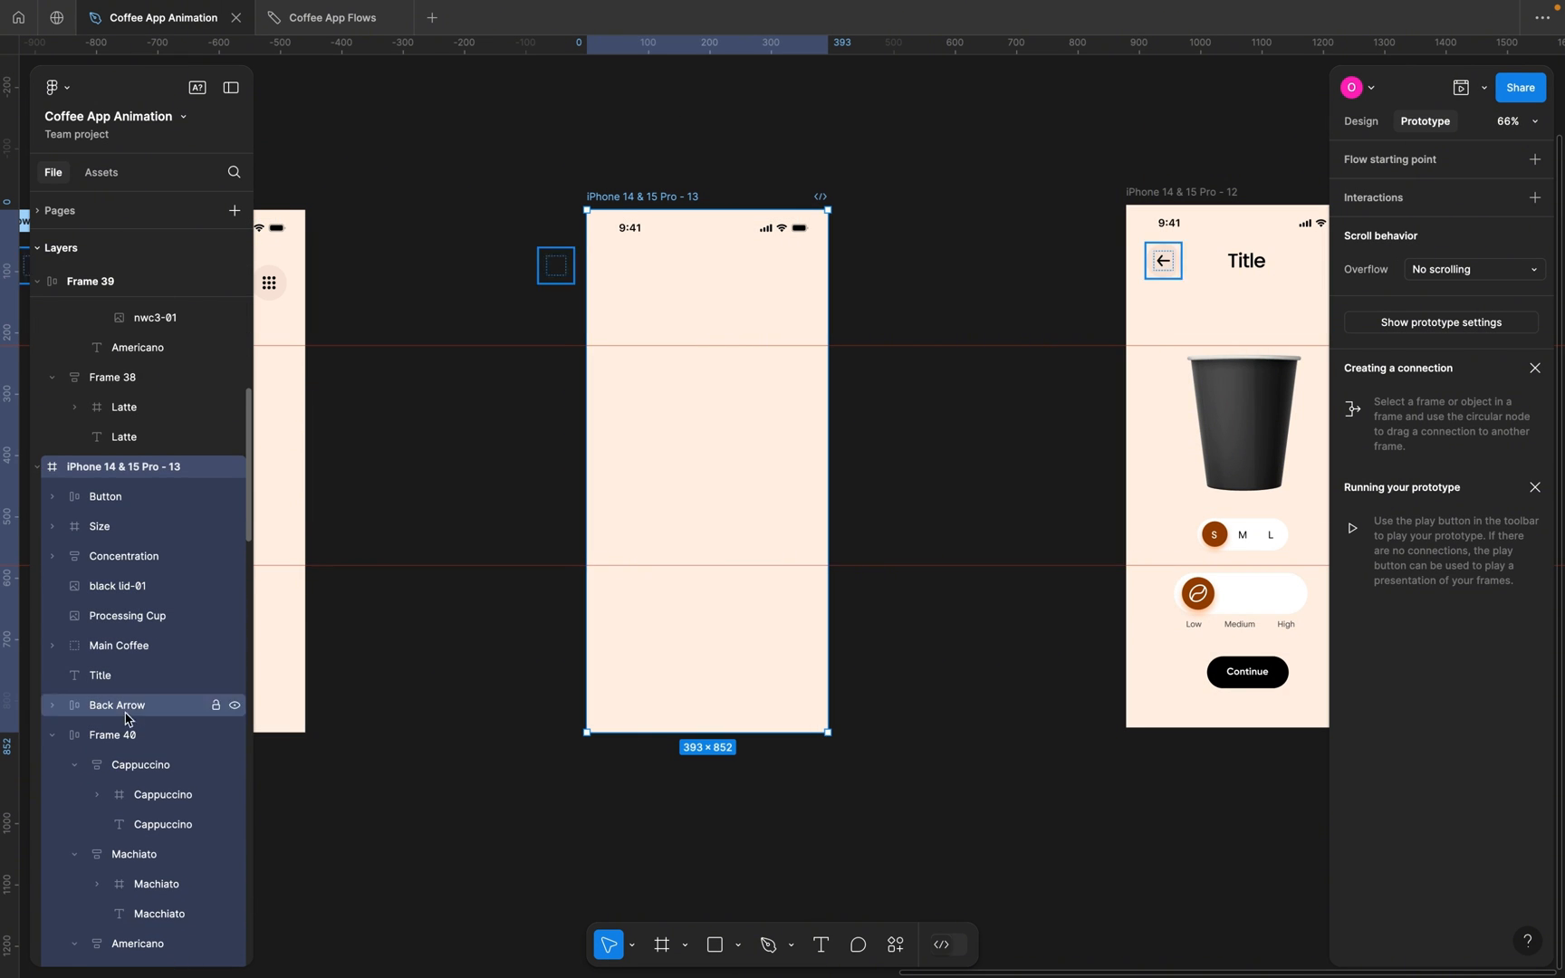
{"action": "left_click", "coordinate": [52, 736]}
{"action": "left_click", "coordinate": [109, 705]}
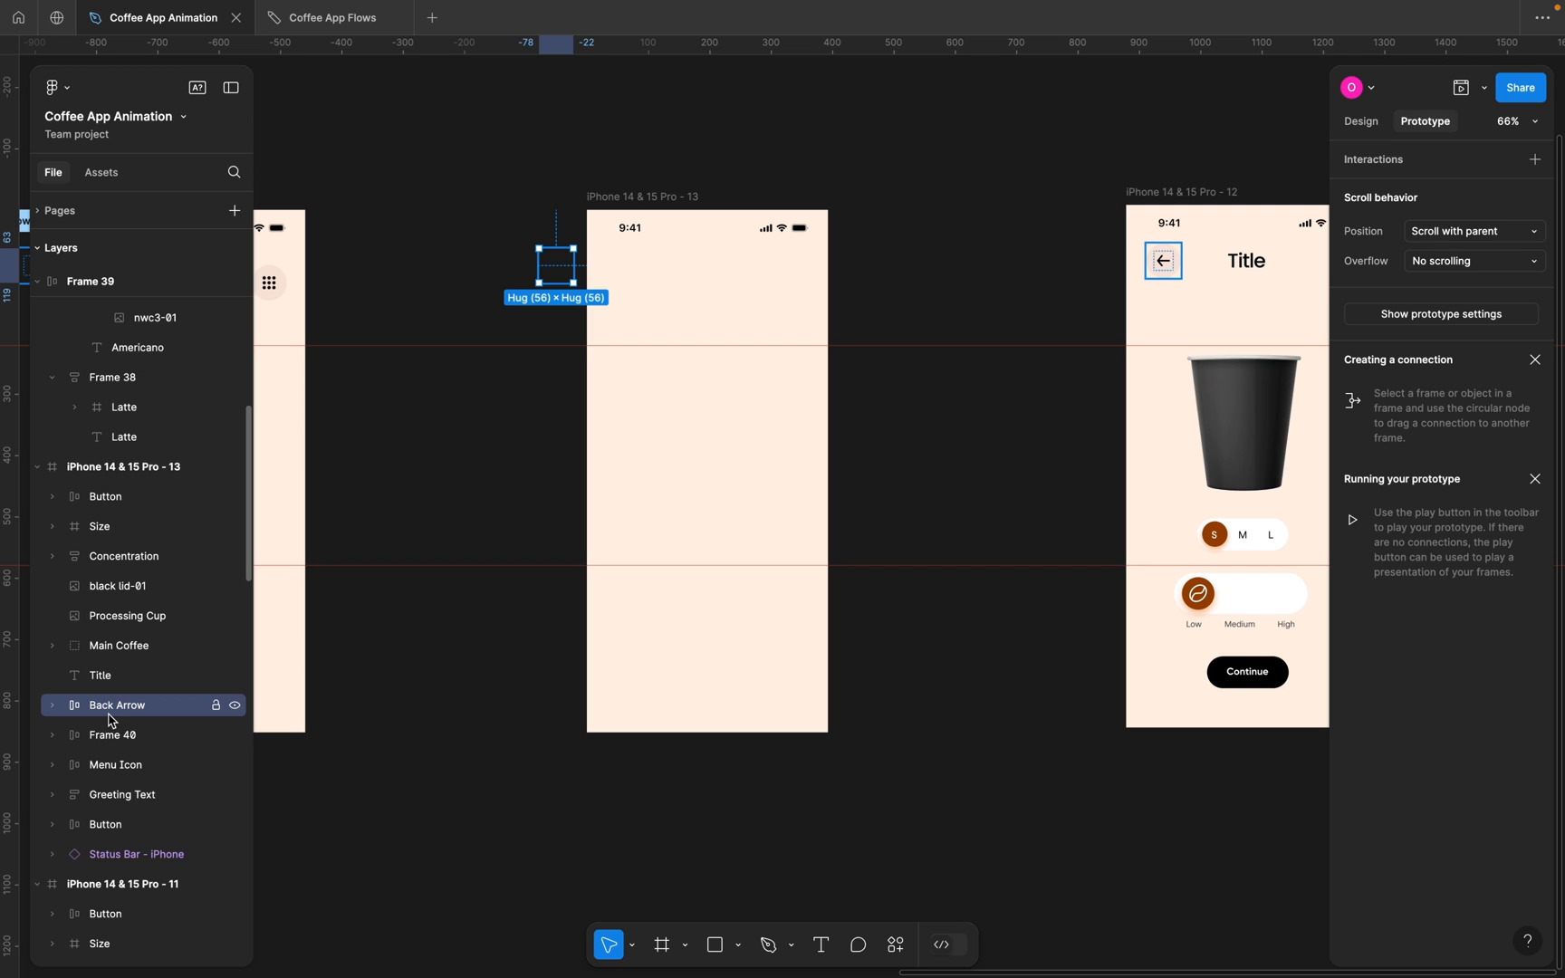
{"action": "mouse_move", "coordinate": [562, 288]}
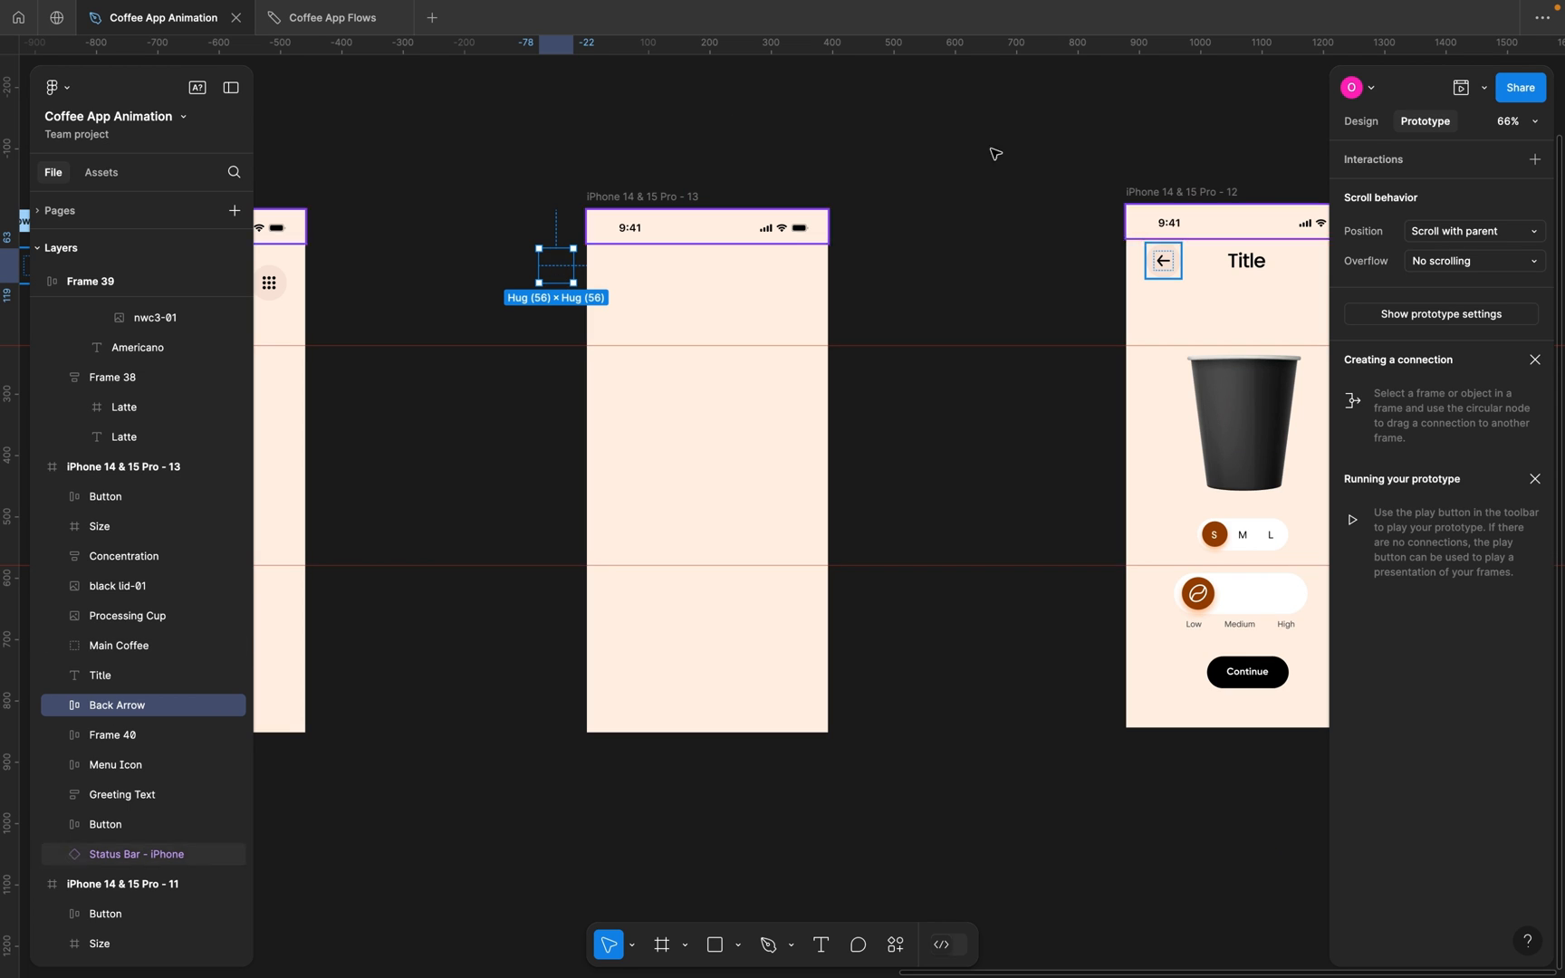
{"action": "left_click", "coordinate": [1363, 121]}
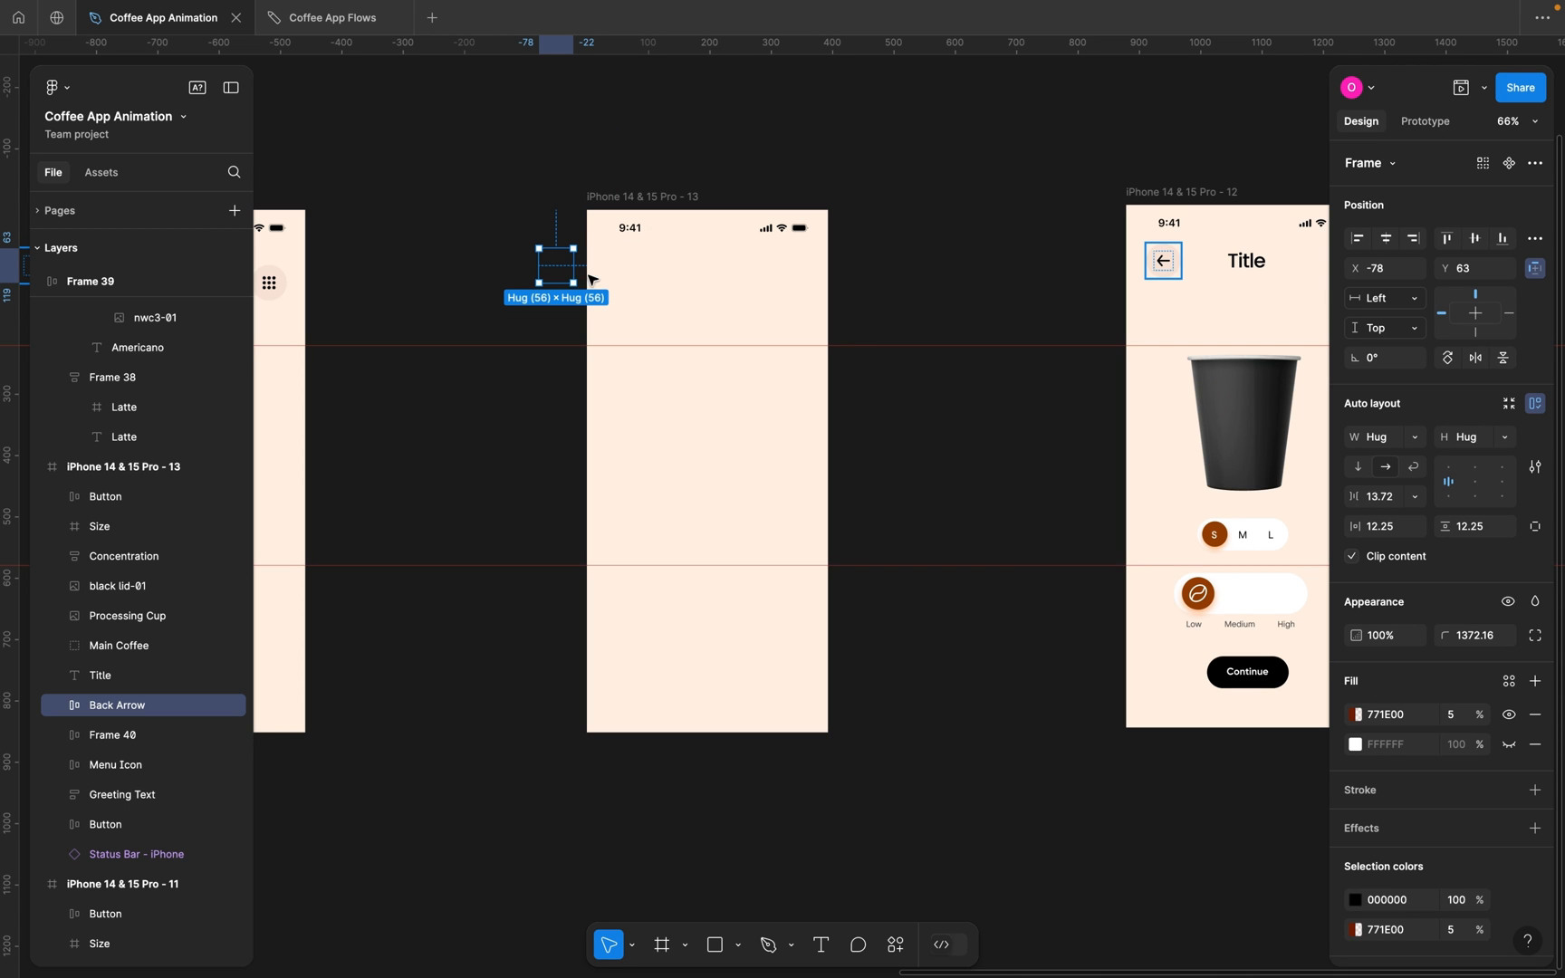
{"action": "scroll", "coordinate": [563, 270], "scroll_direction": "up", "scroll_amount": 5}
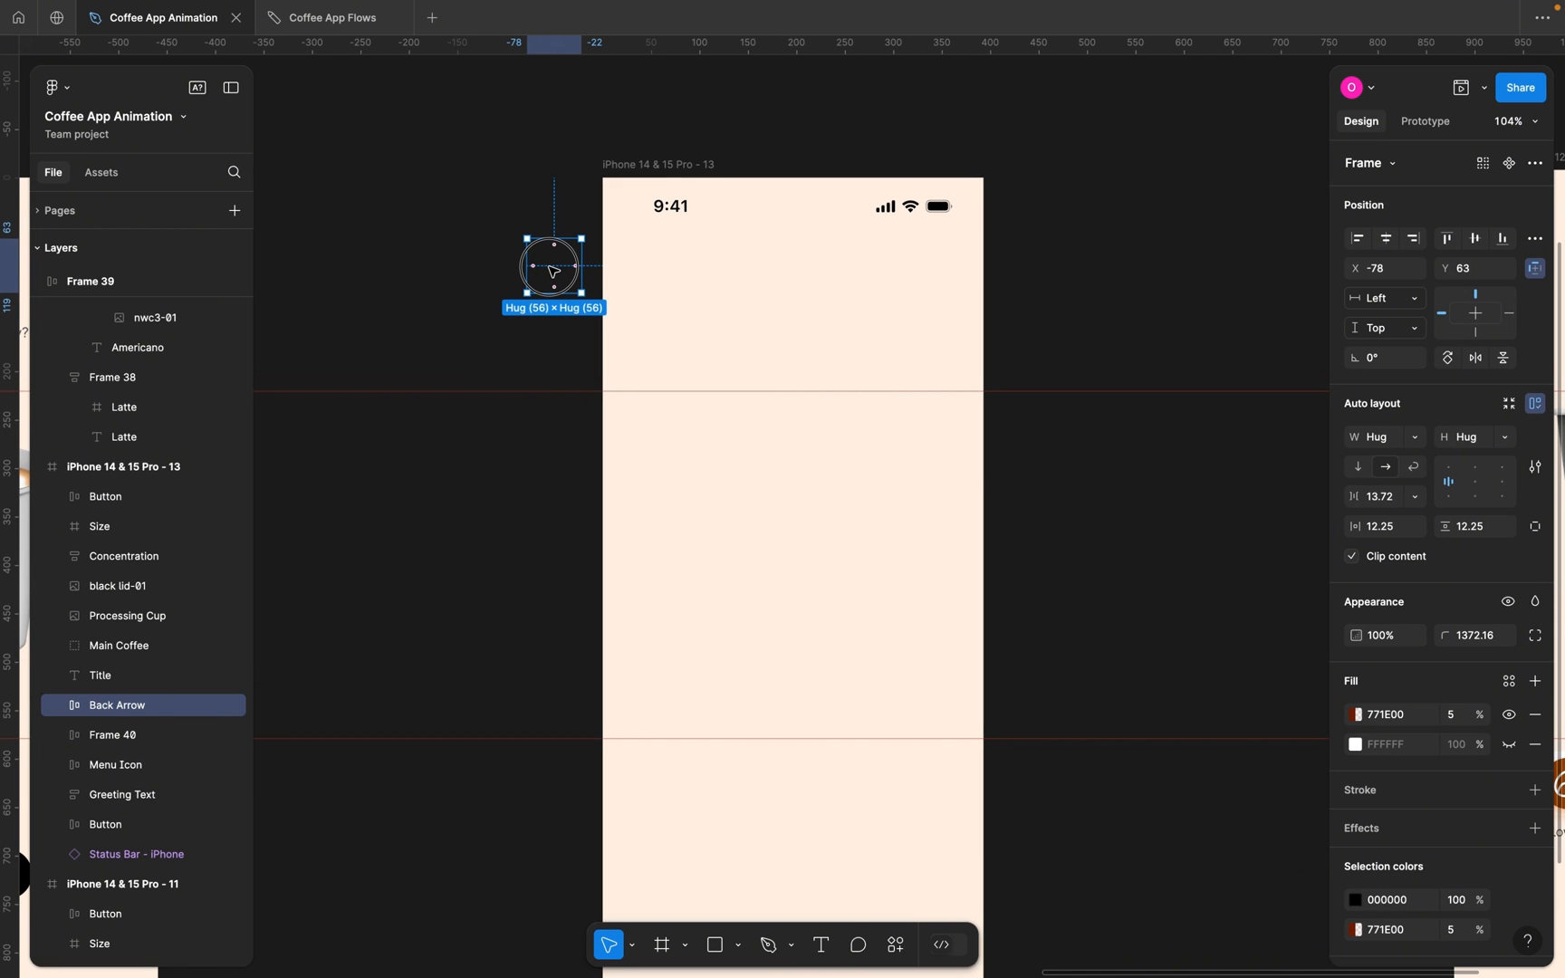
{"action": "left_click_drag", "start_coordinate": [552, 270], "coordinate": [657, 265]}
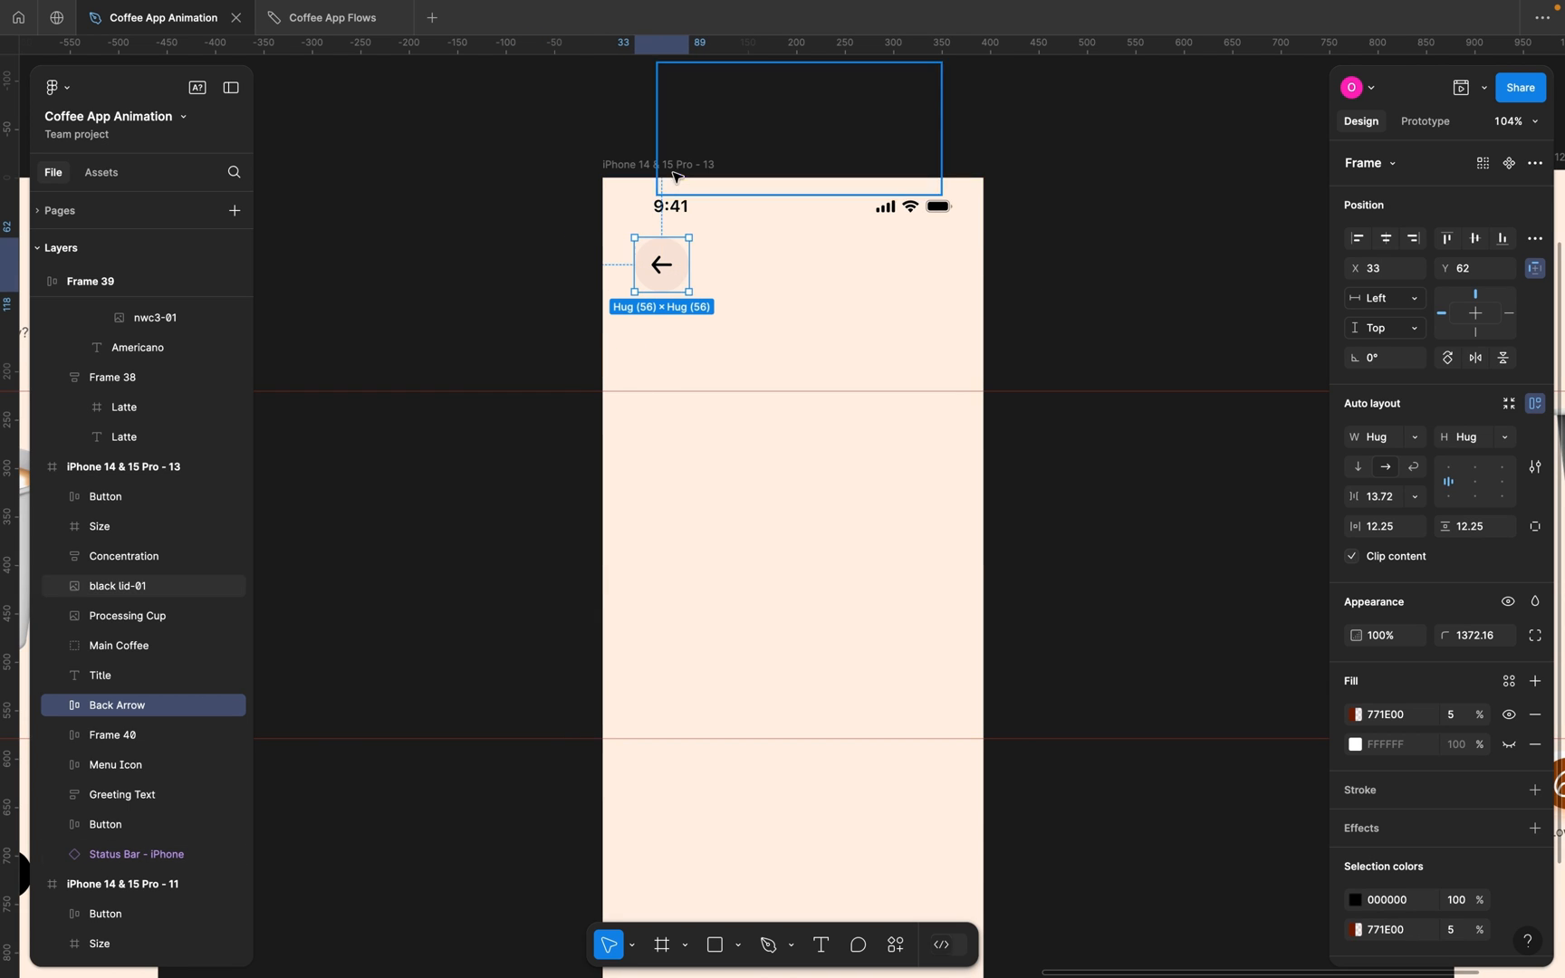
Bring the Title layer down from above iPhone 14 & 15 Pro - 13 into its header at X 161, Y 70.
{"action": "left_click", "coordinate": [658, 164]}
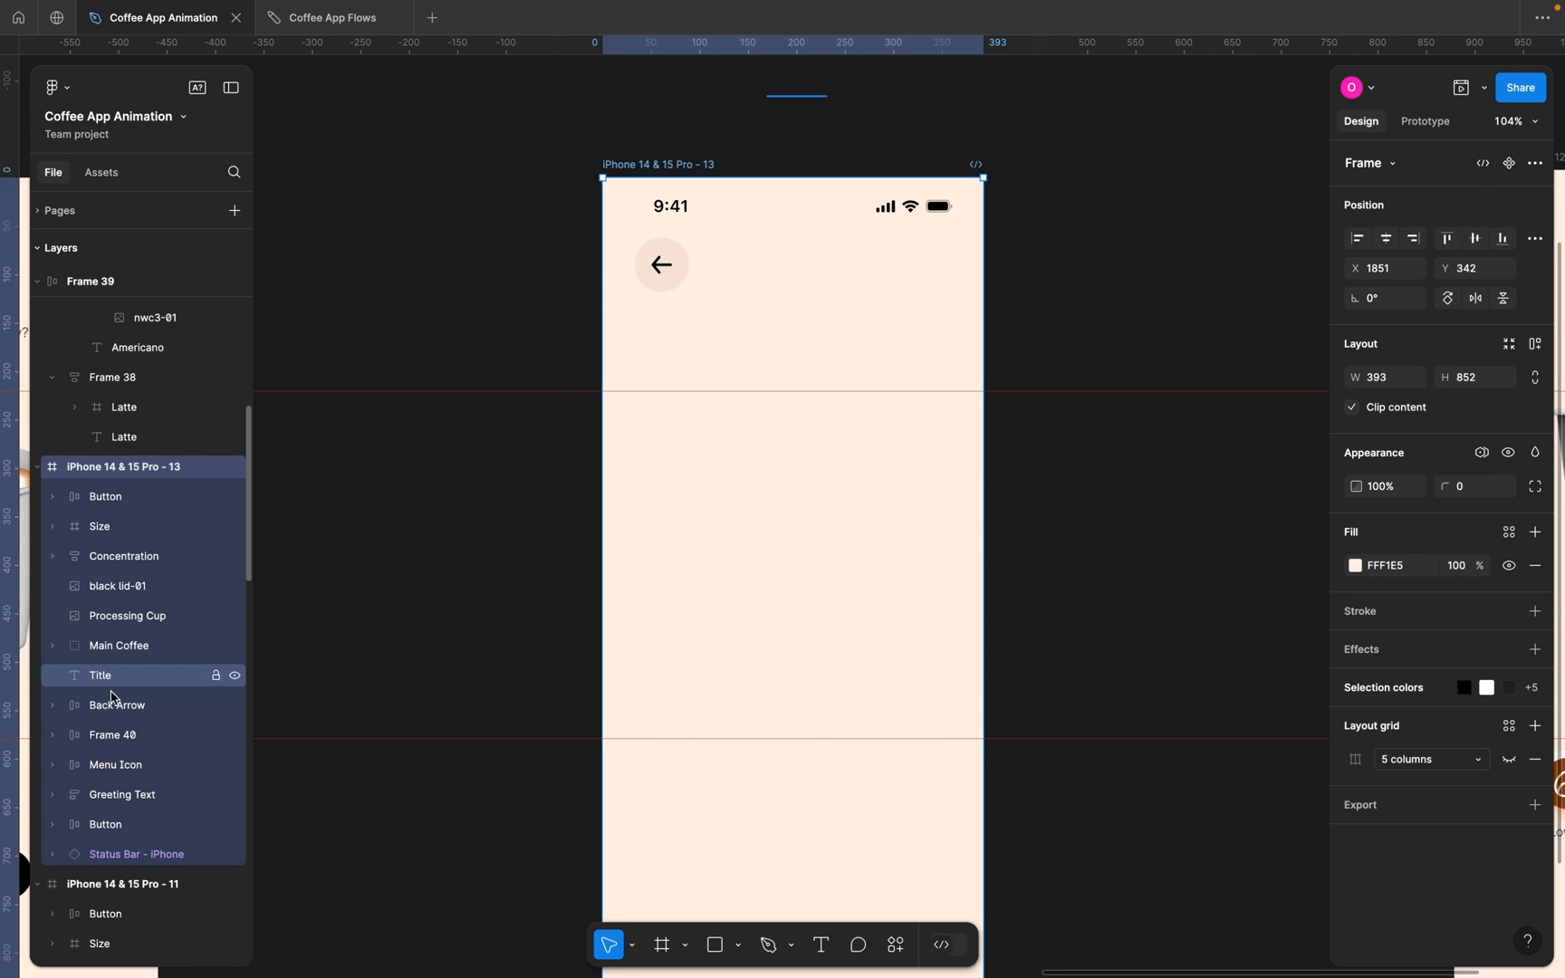
{"action": "left_click", "coordinate": [105, 676]}
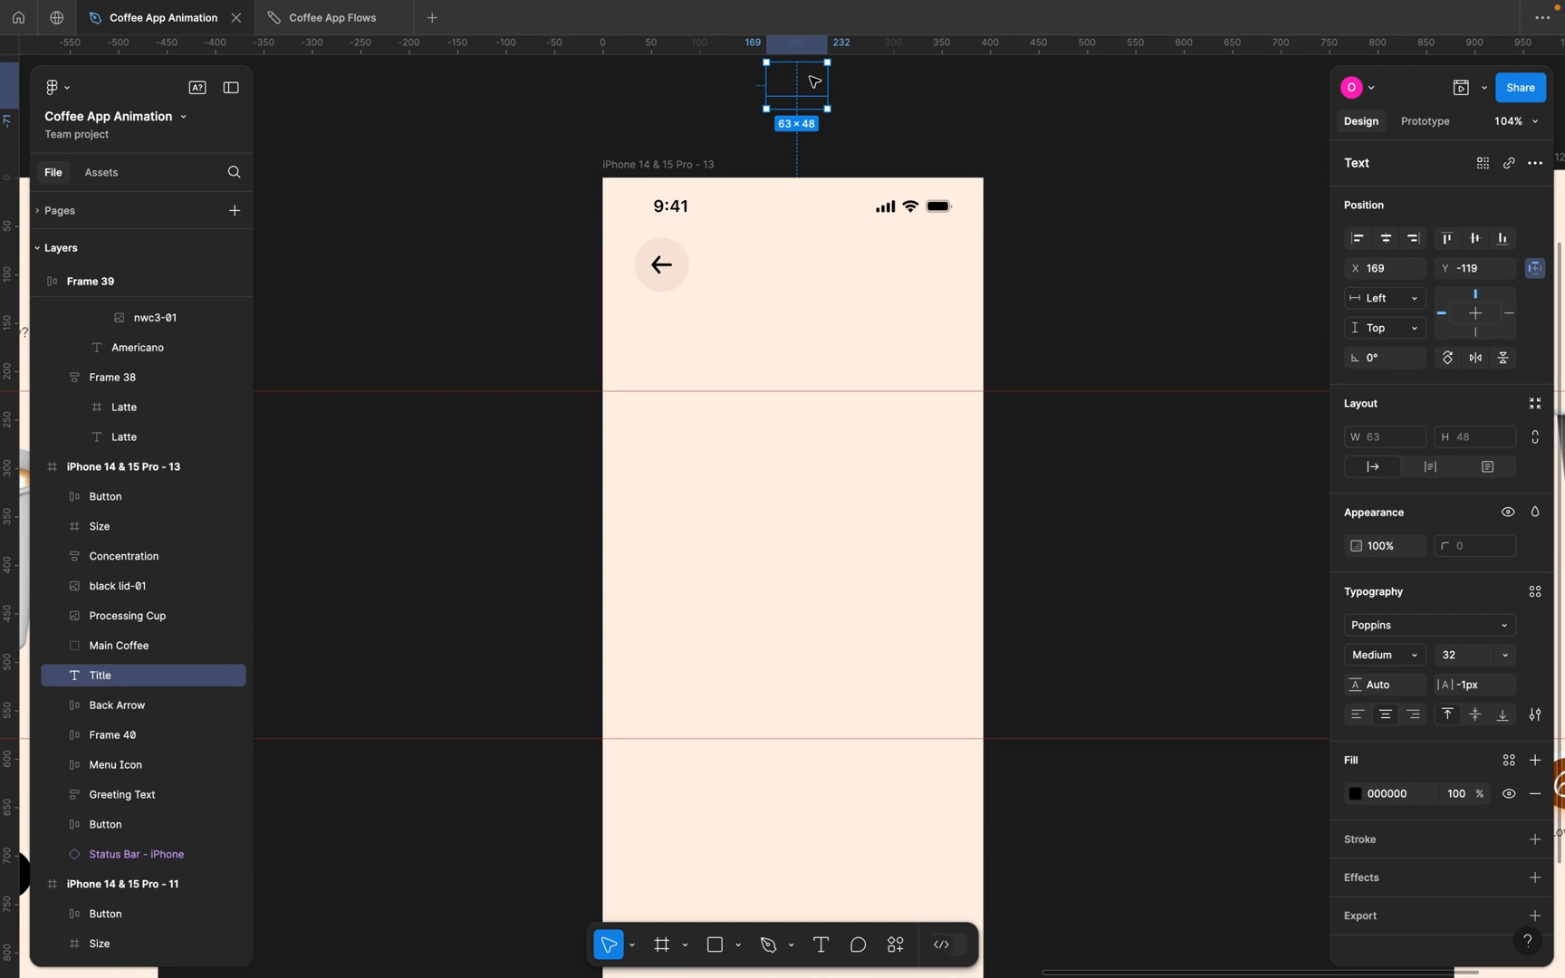
{"action": "left_click_drag", "start_coordinate": [806, 91], "coordinate": [799, 275]}
Bring the Processing Cup from below iPhone 14 & 15 Pro - 13 up to the middle of the frame at X 45, Y 206.
{"action": "scroll", "coordinate": [777, 483], "scroll_direction": "down", "scroll_amount": 2}
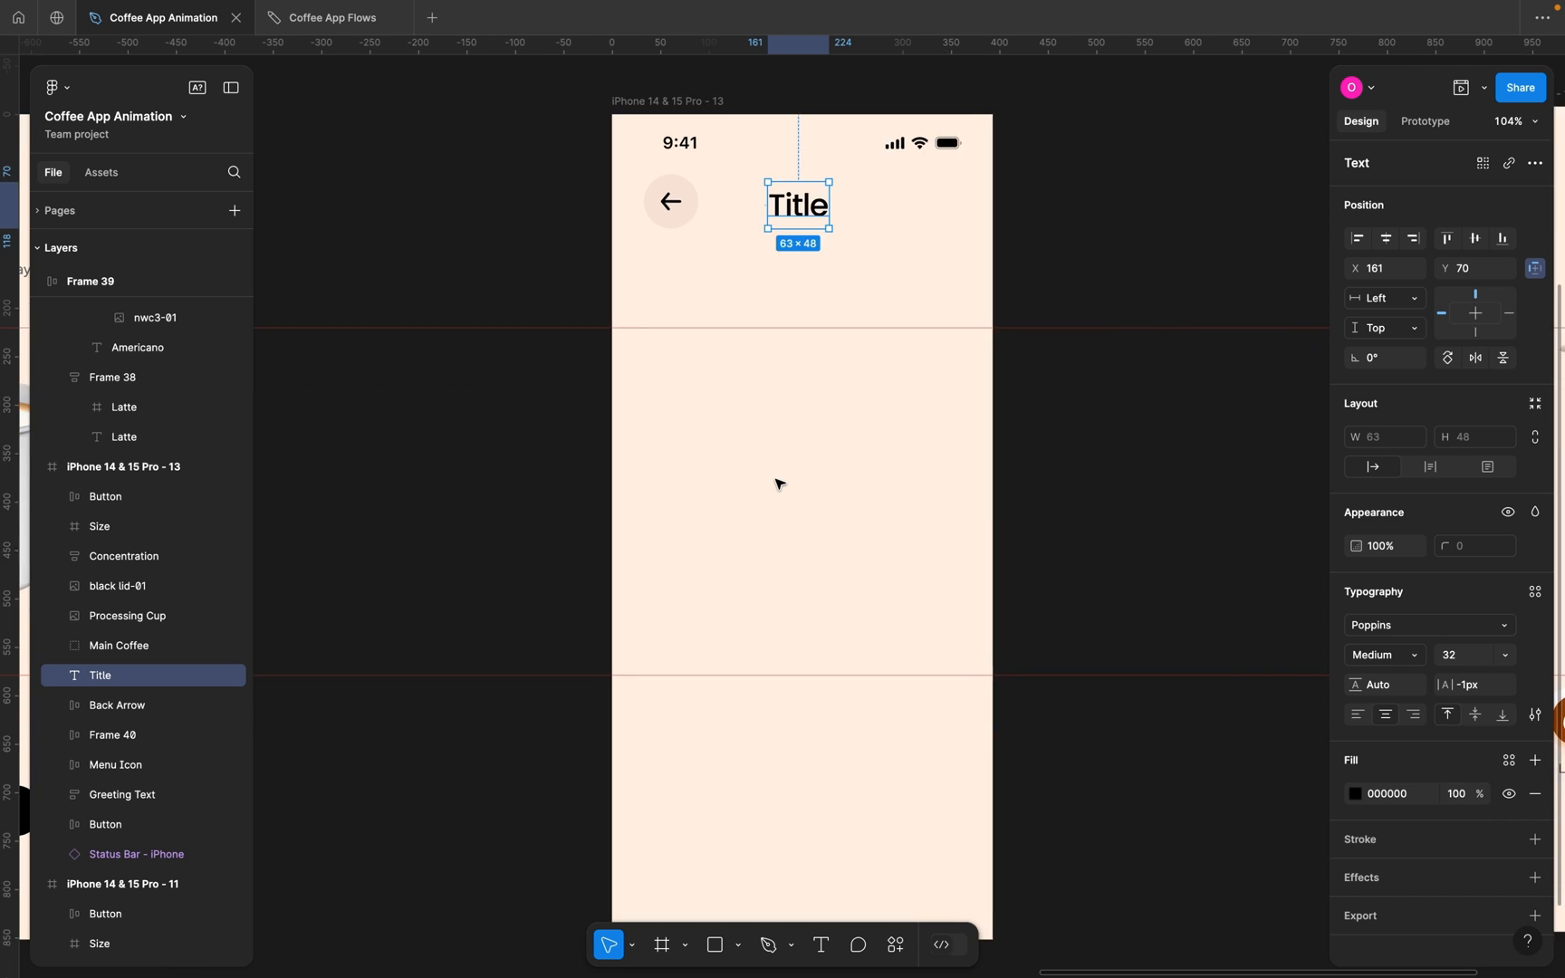
{"action": "scroll", "coordinate": [777, 482], "scroll_direction": "down", "scroll_amount": 4}
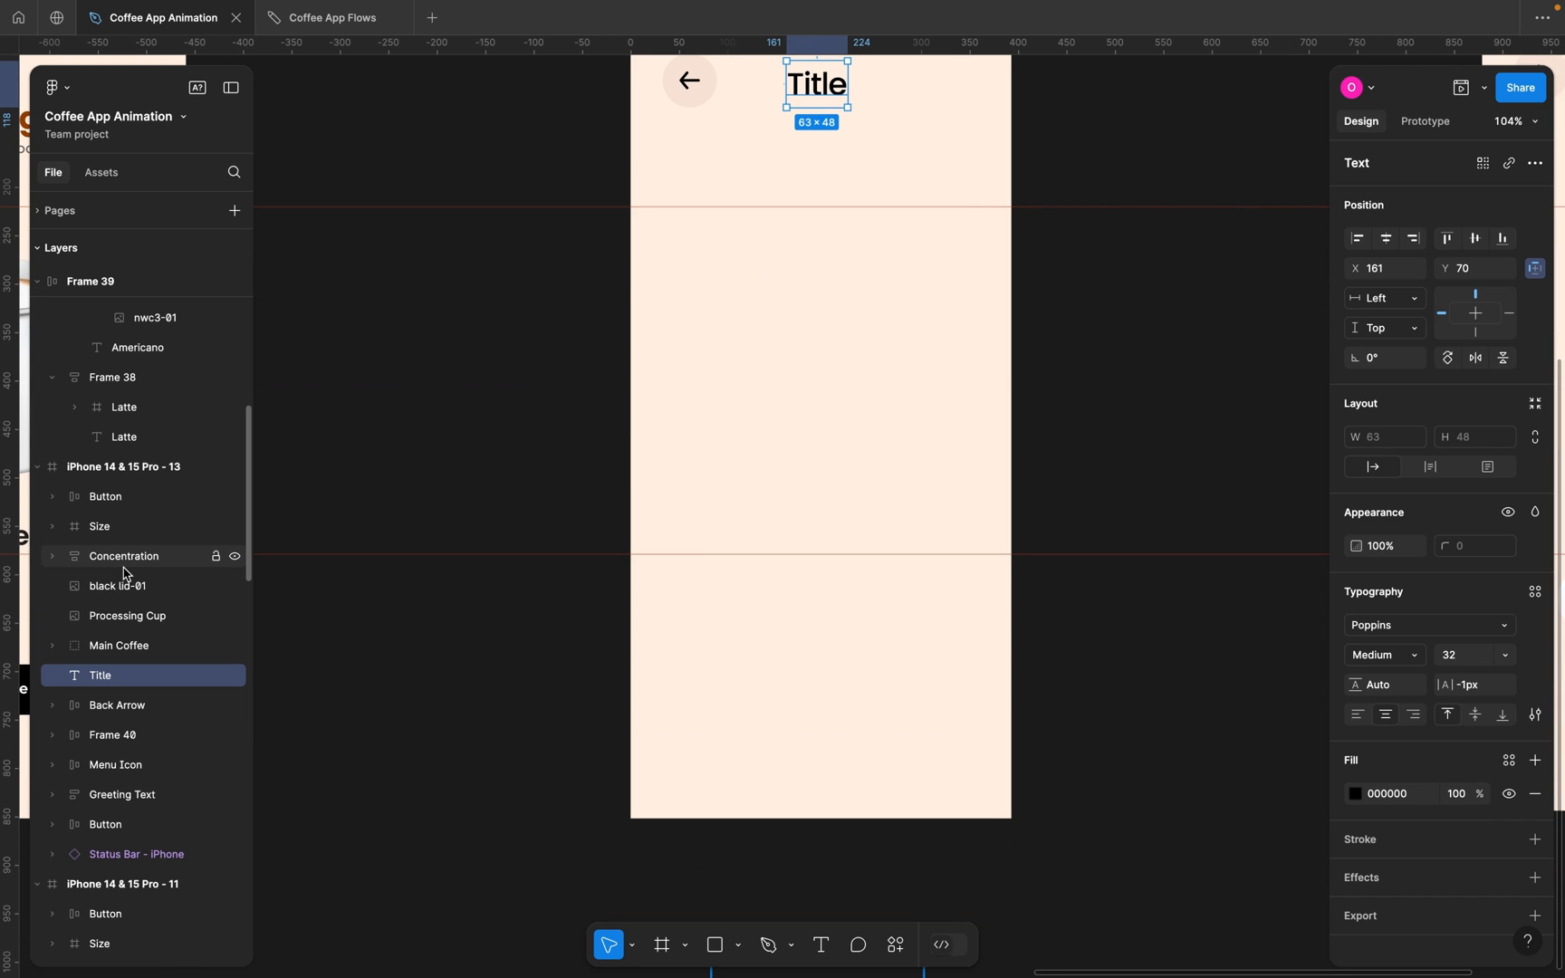
{"action": "left_click", "coordinate": [127, 623]}
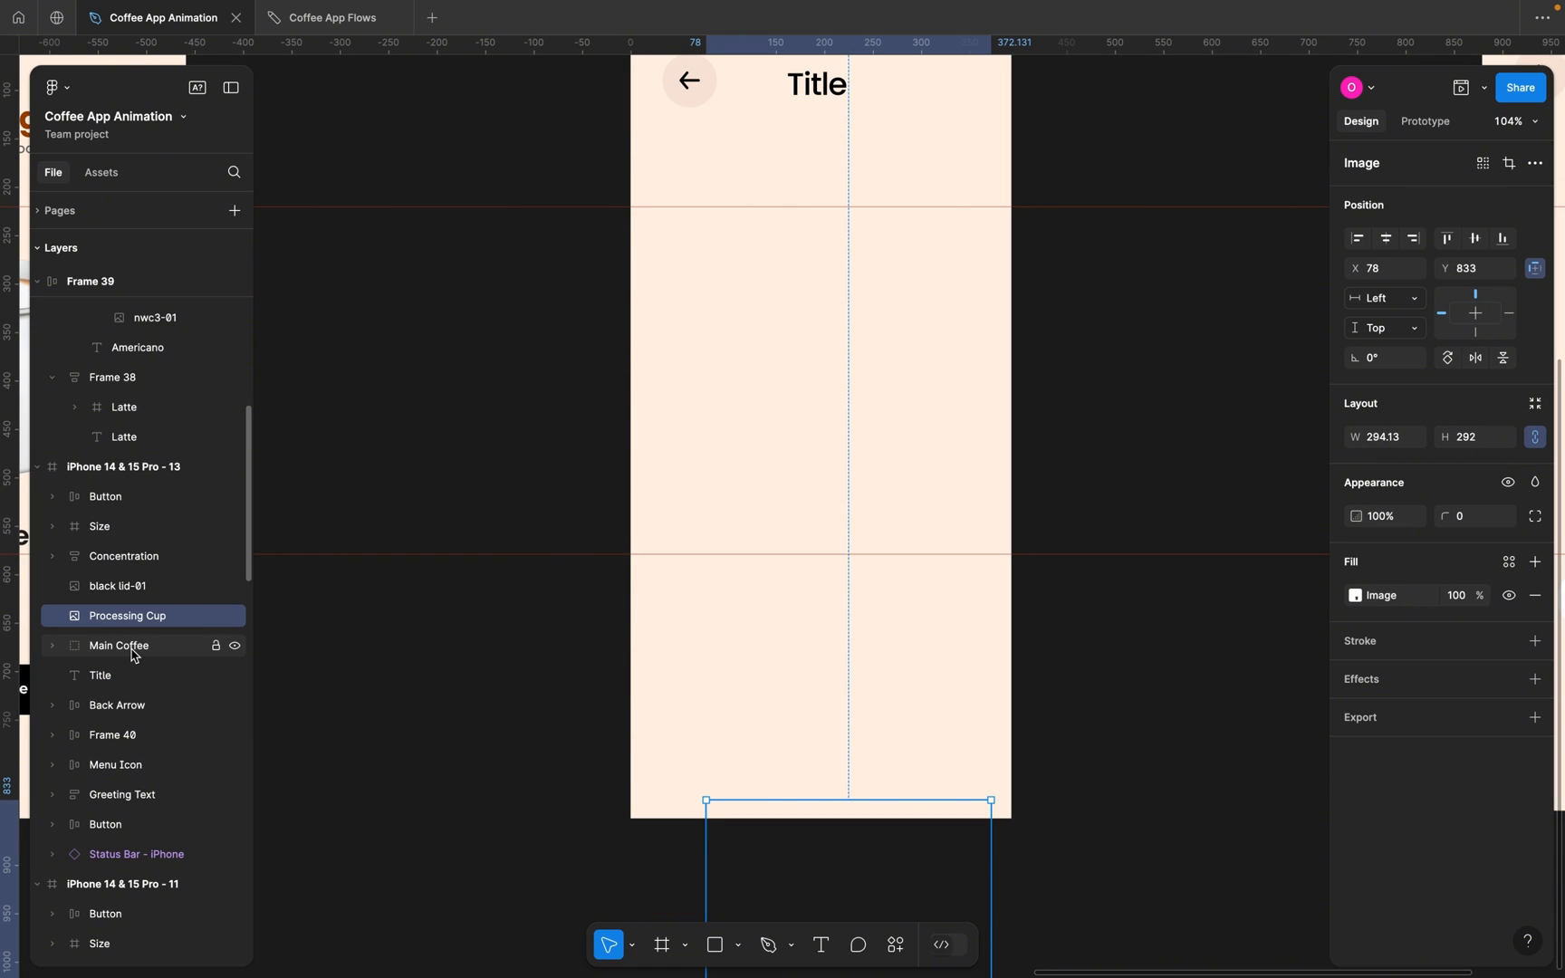
{"action": "left_click", "coordinate": [132, 649], "text": "shift"}
{"action": "scroll", "coordinate": [553, 529], "scroll_direction": "right", "scroll_amount": 3}
{"action": "scroll", "coordinate": [553, 529], "scroll_direction": "up", "scroll_amount": 2}
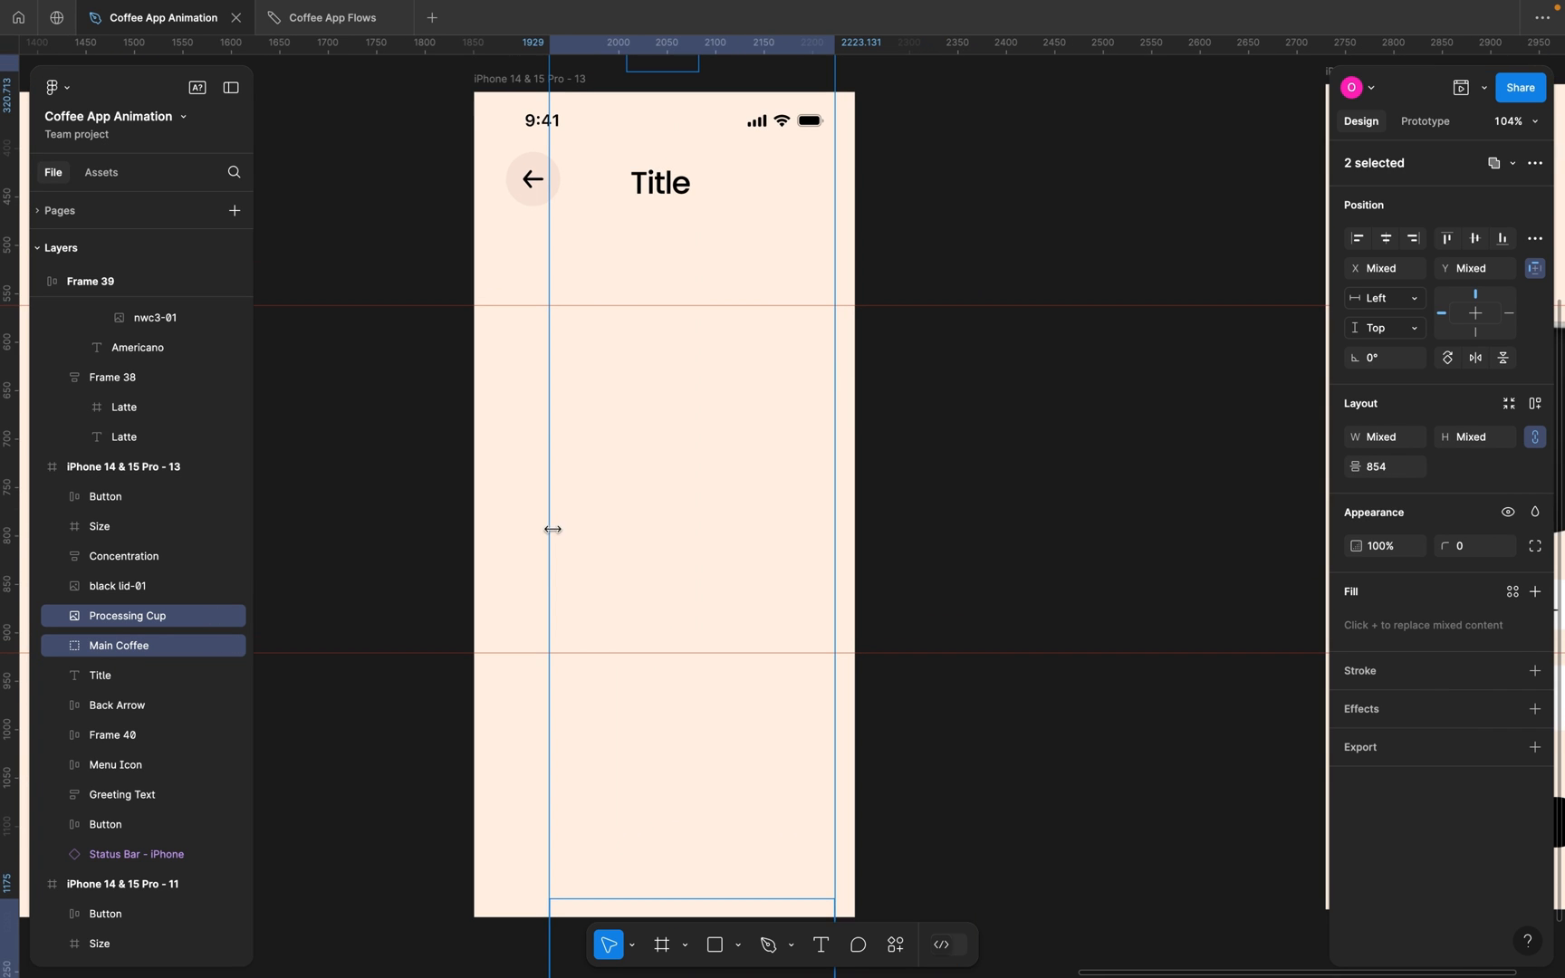
{"action": "scroll", "coordinate": [593, 641], "scroll_direction": "down", "scroll_amount": 5}
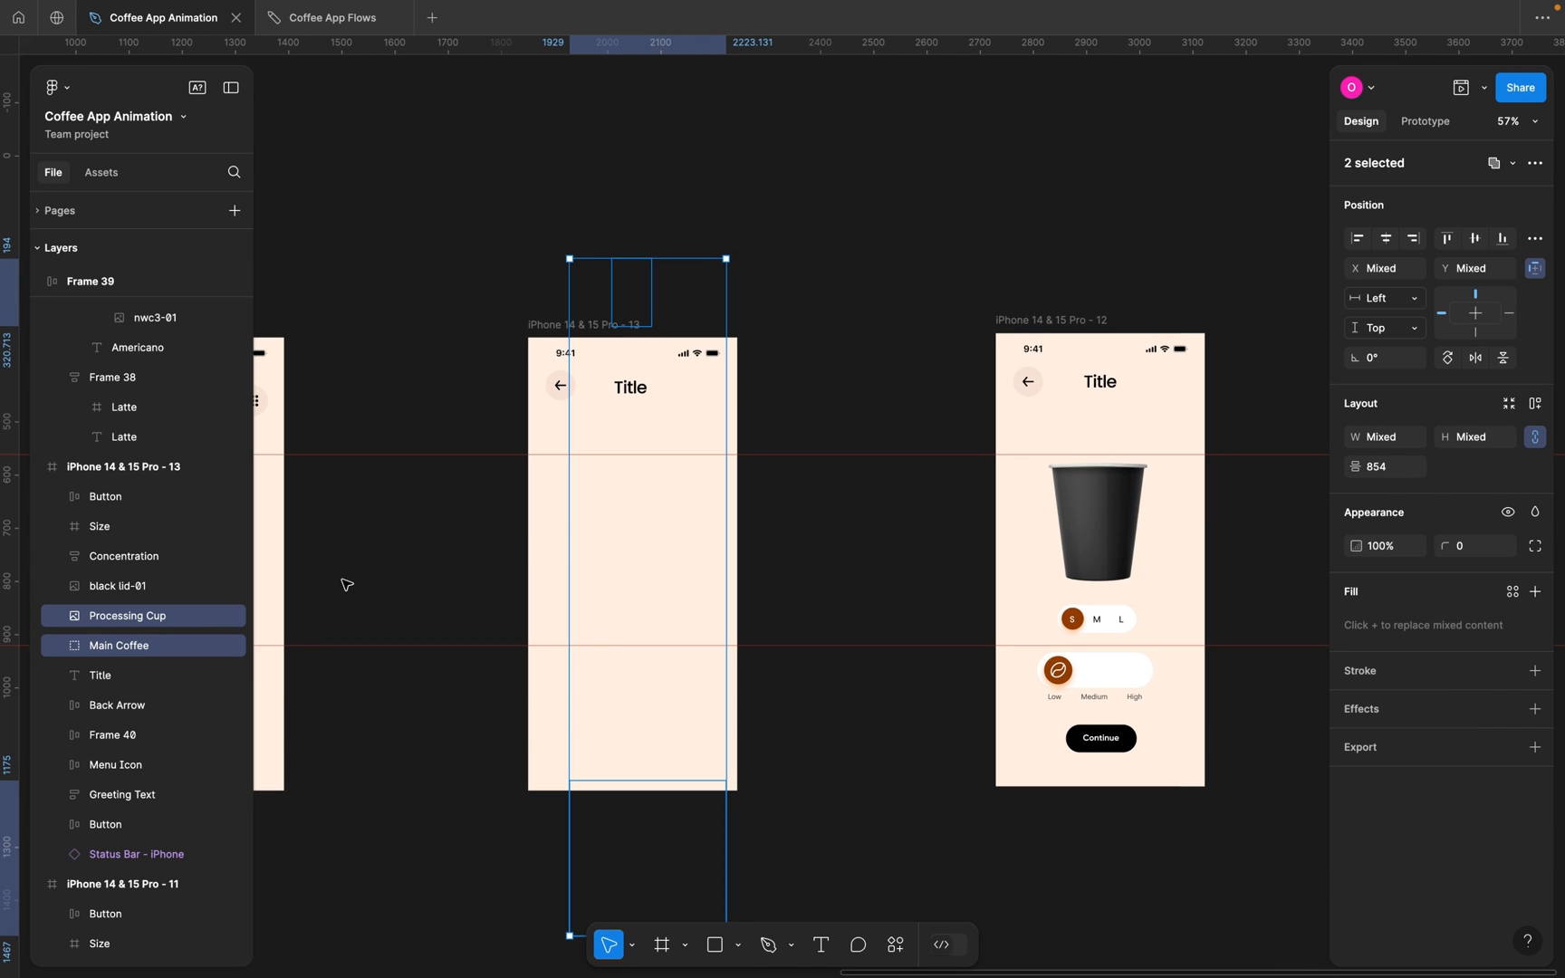
{"action": "left_click", "coordinate": [148, 623]}
{"action": "scroll", "coordinate": [634, 716], "scroll_direction": "down", "scroll_amount": 2}
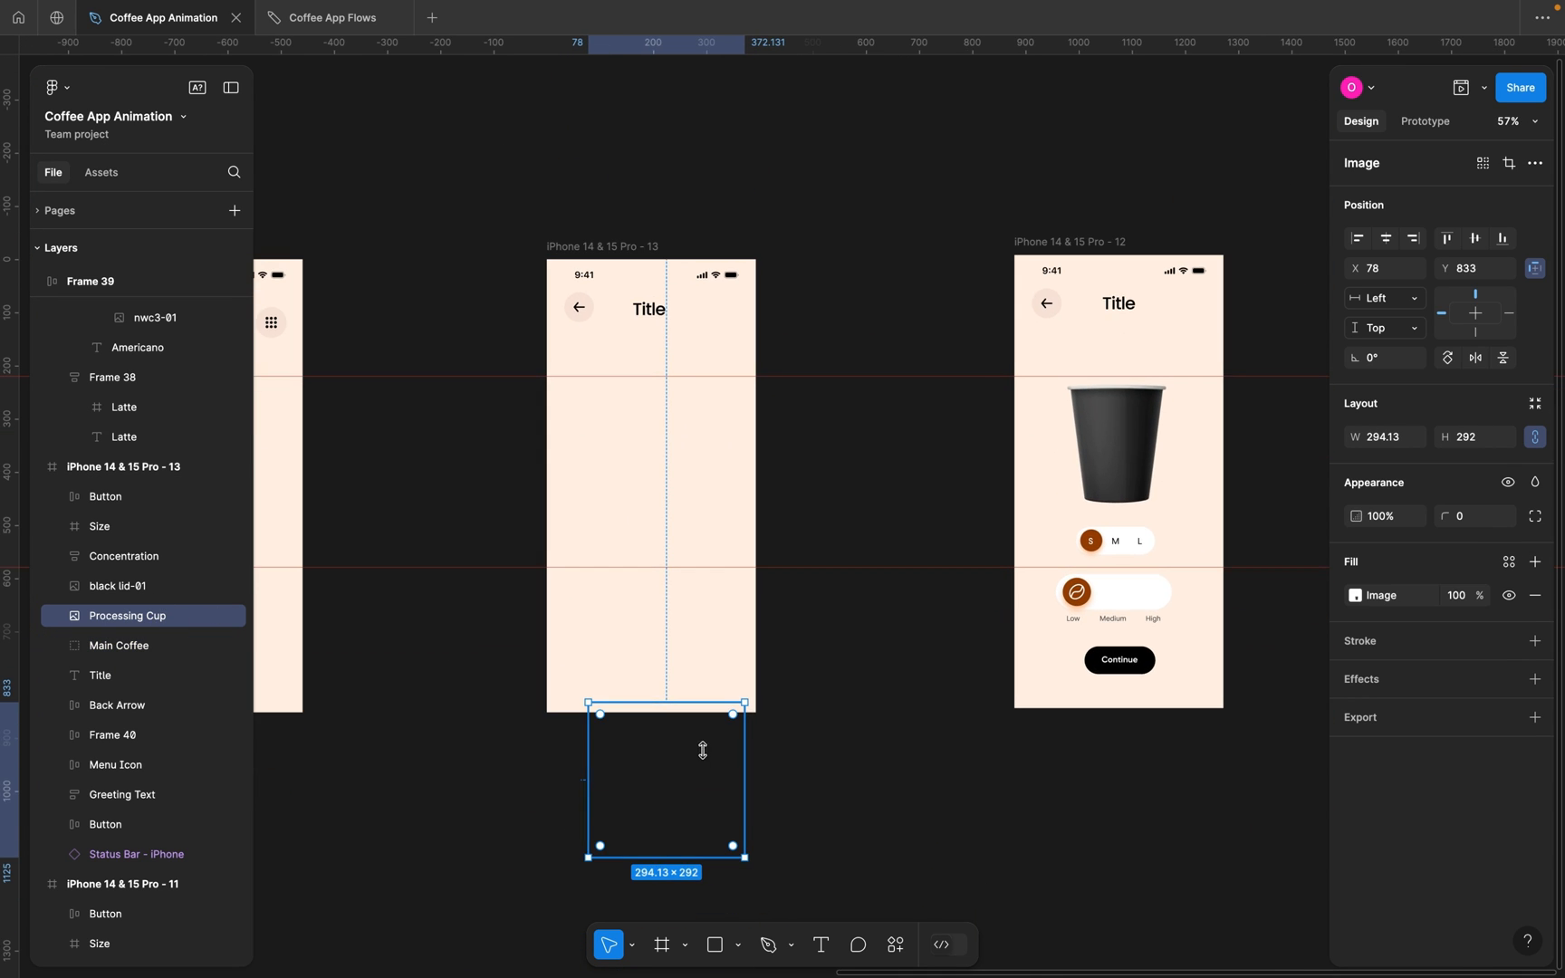
{"action": "left_click", "coordinate": [676, 770]}
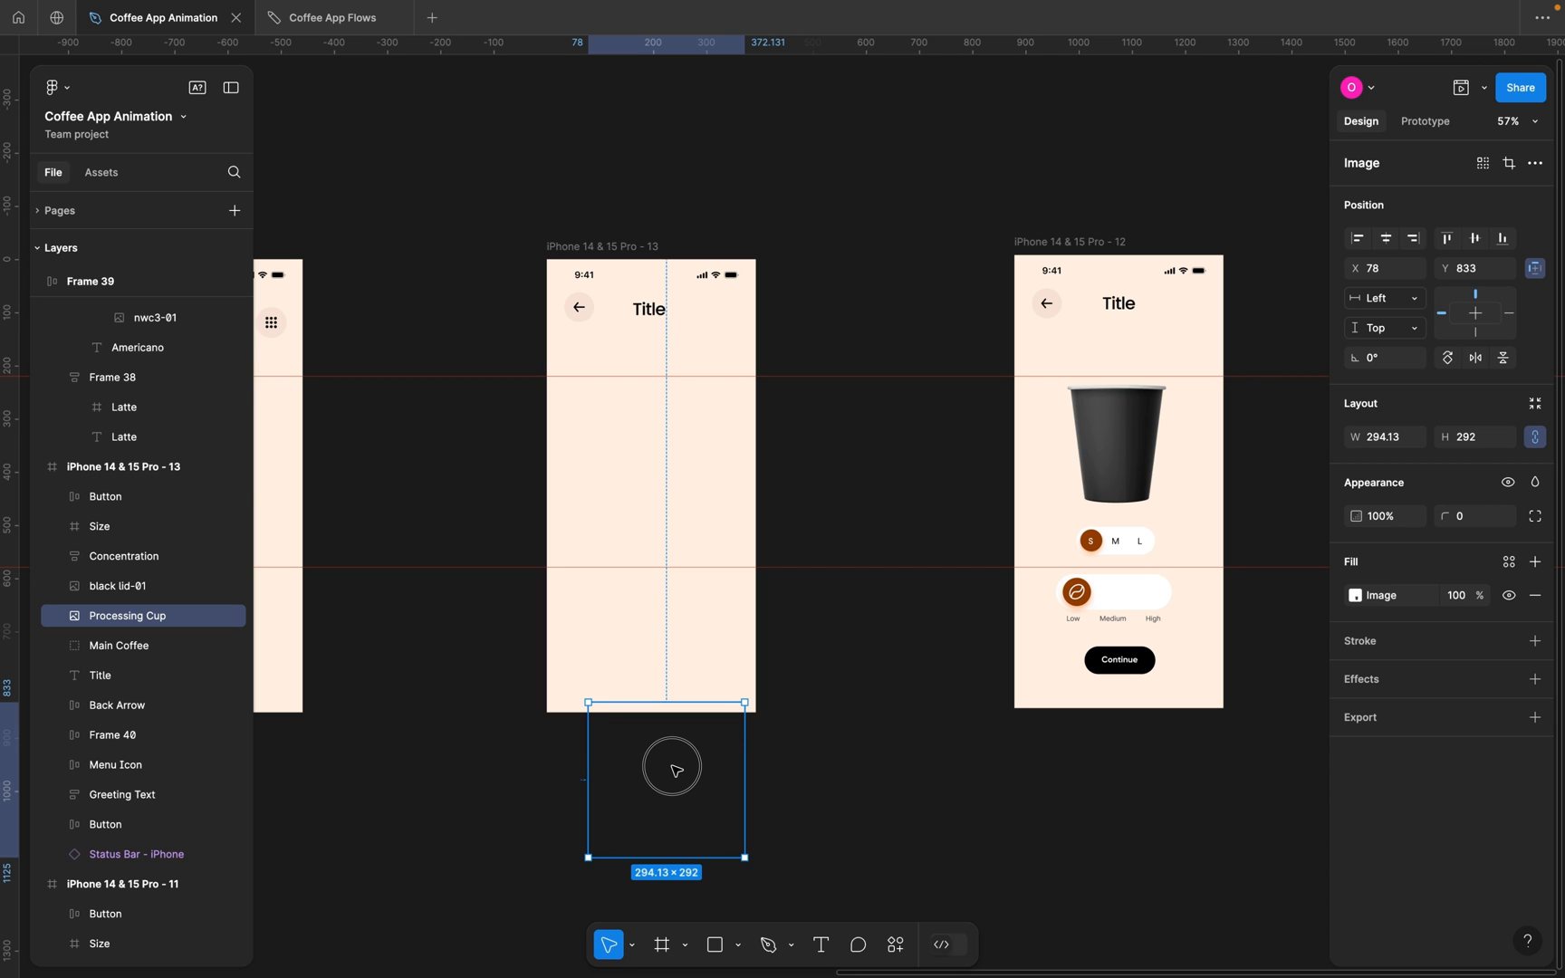
{"action": "left_click_drag", "start_coordinate": [676, 766], "coordinate": [658, 437]}
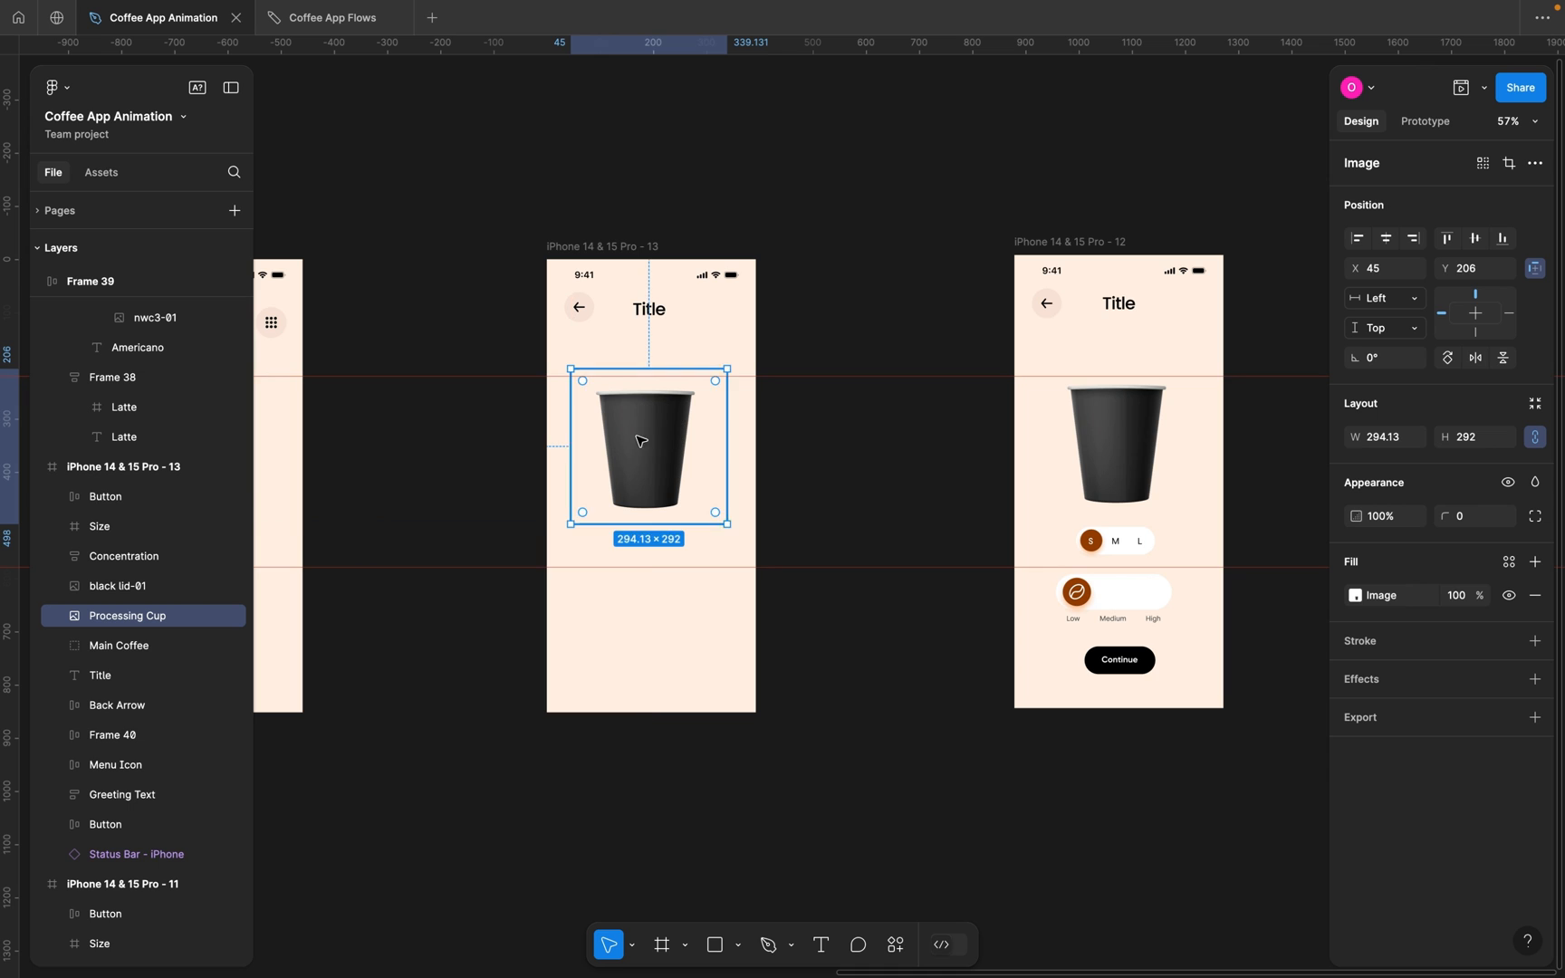
In iPhone 14 & 15 Pro - 13, move Main Coffee behind the cup to X 153, Y 273 and the Size selector beneath it to X 117, Y 503.
{"action": "left_click", "coordinate": [136, 645]}
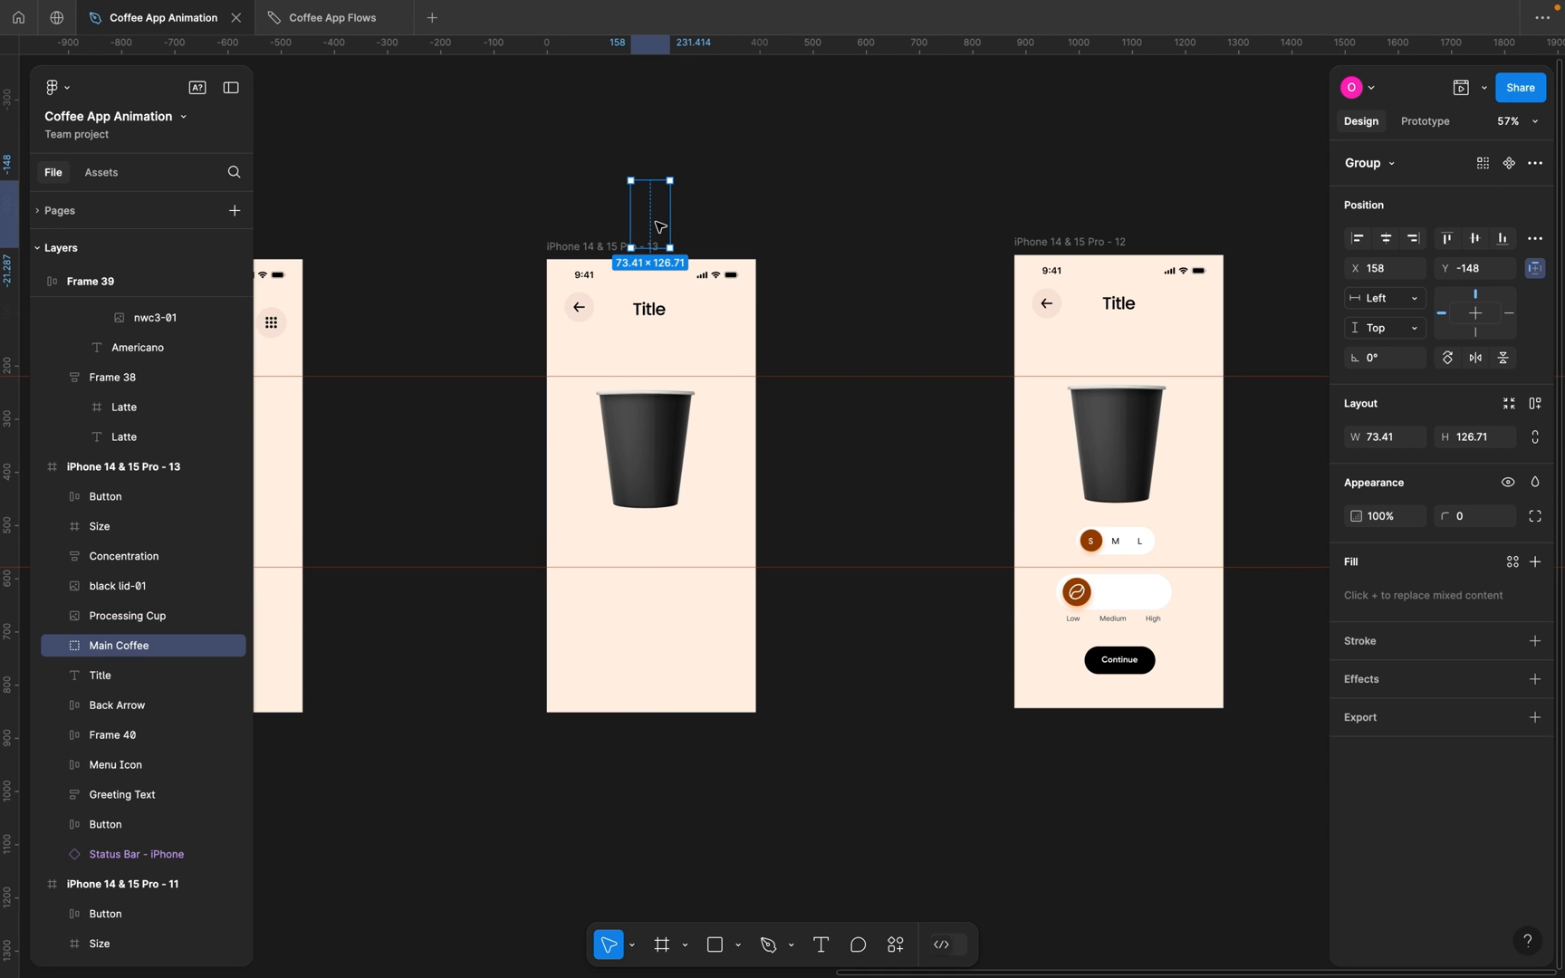
{"action": "left_click_drag", "start_coordinate": [658, 226], "coordinate": [657, 453]}
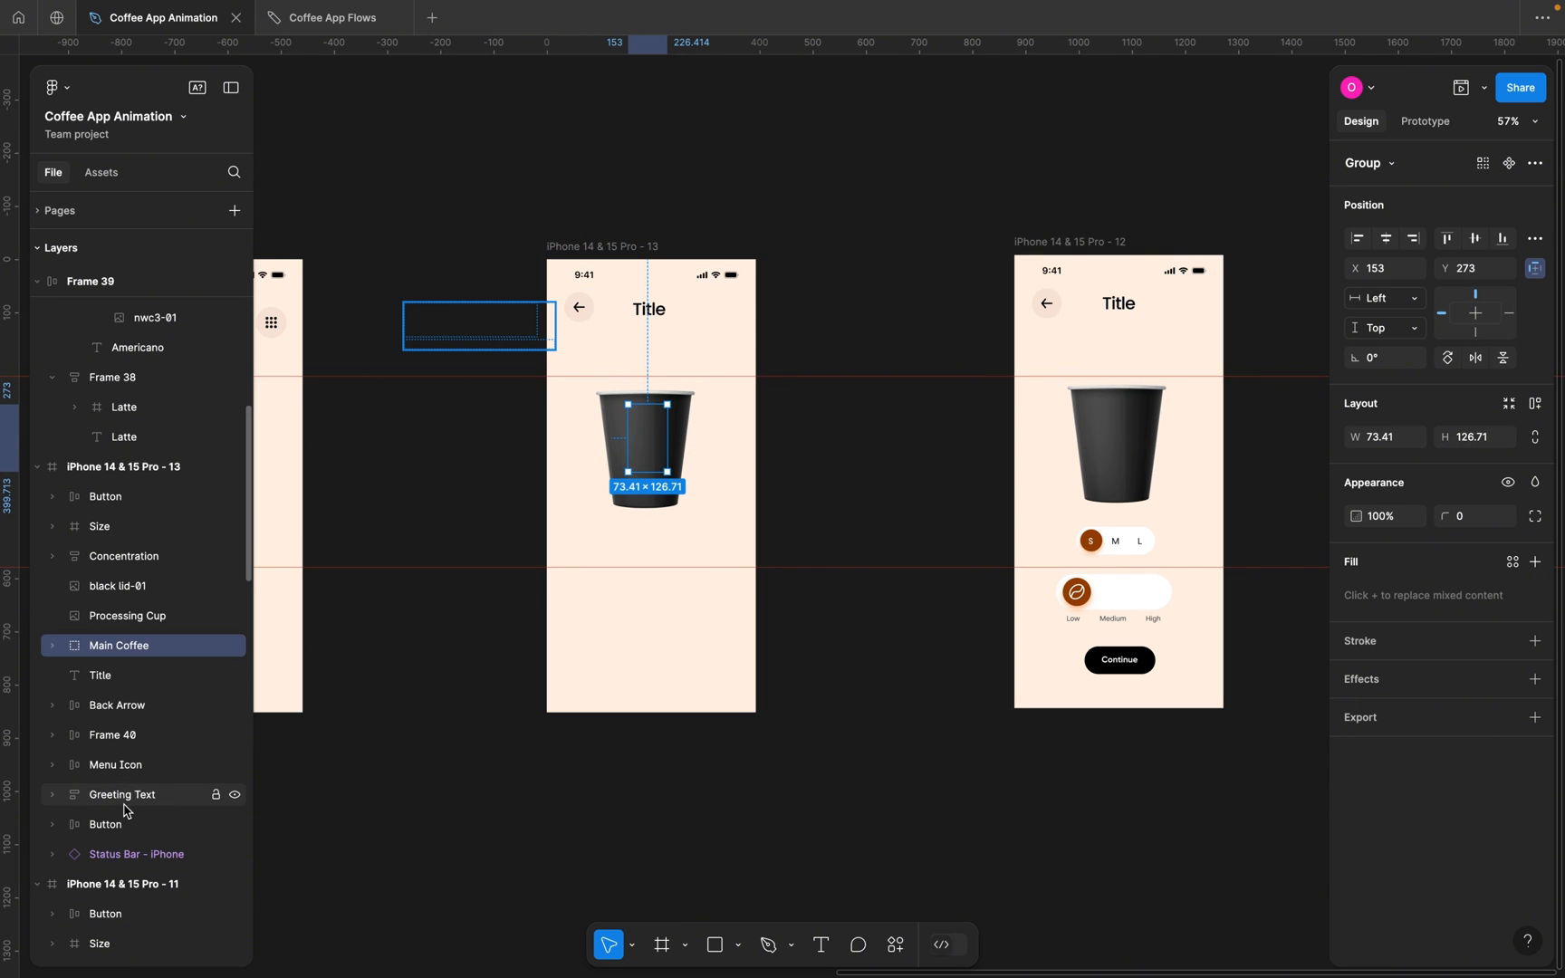
{"action": "left_click", "coordinate": [100, 531]}
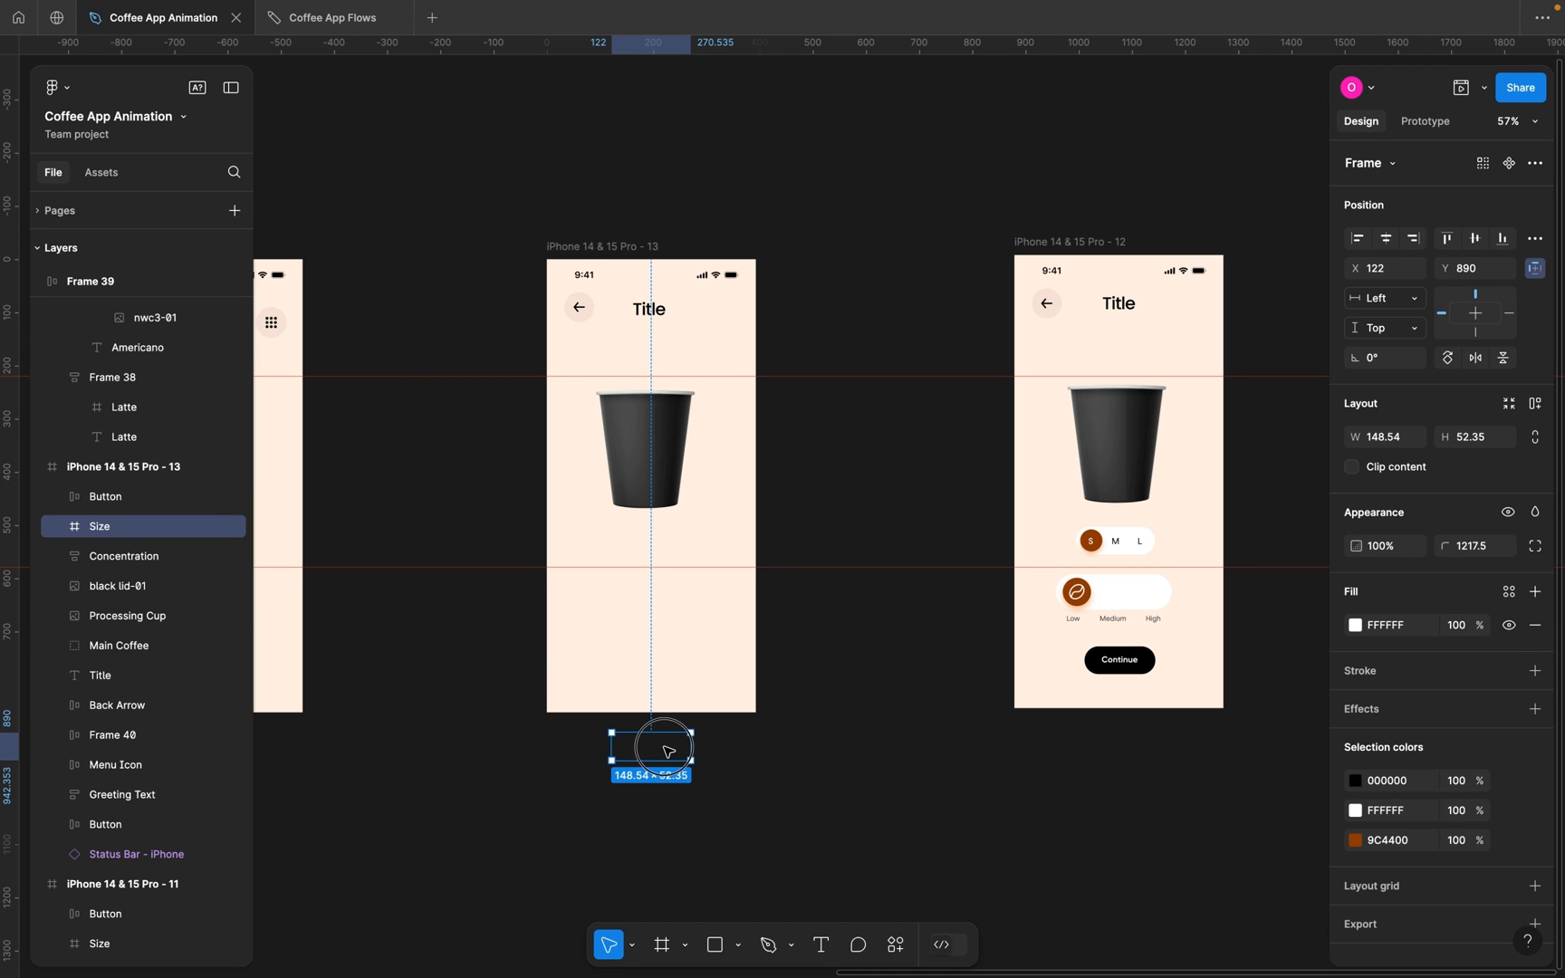
{"action": "left_click_drag", "start_coordinate": [665, 746], "coordinate": [666, 548]}
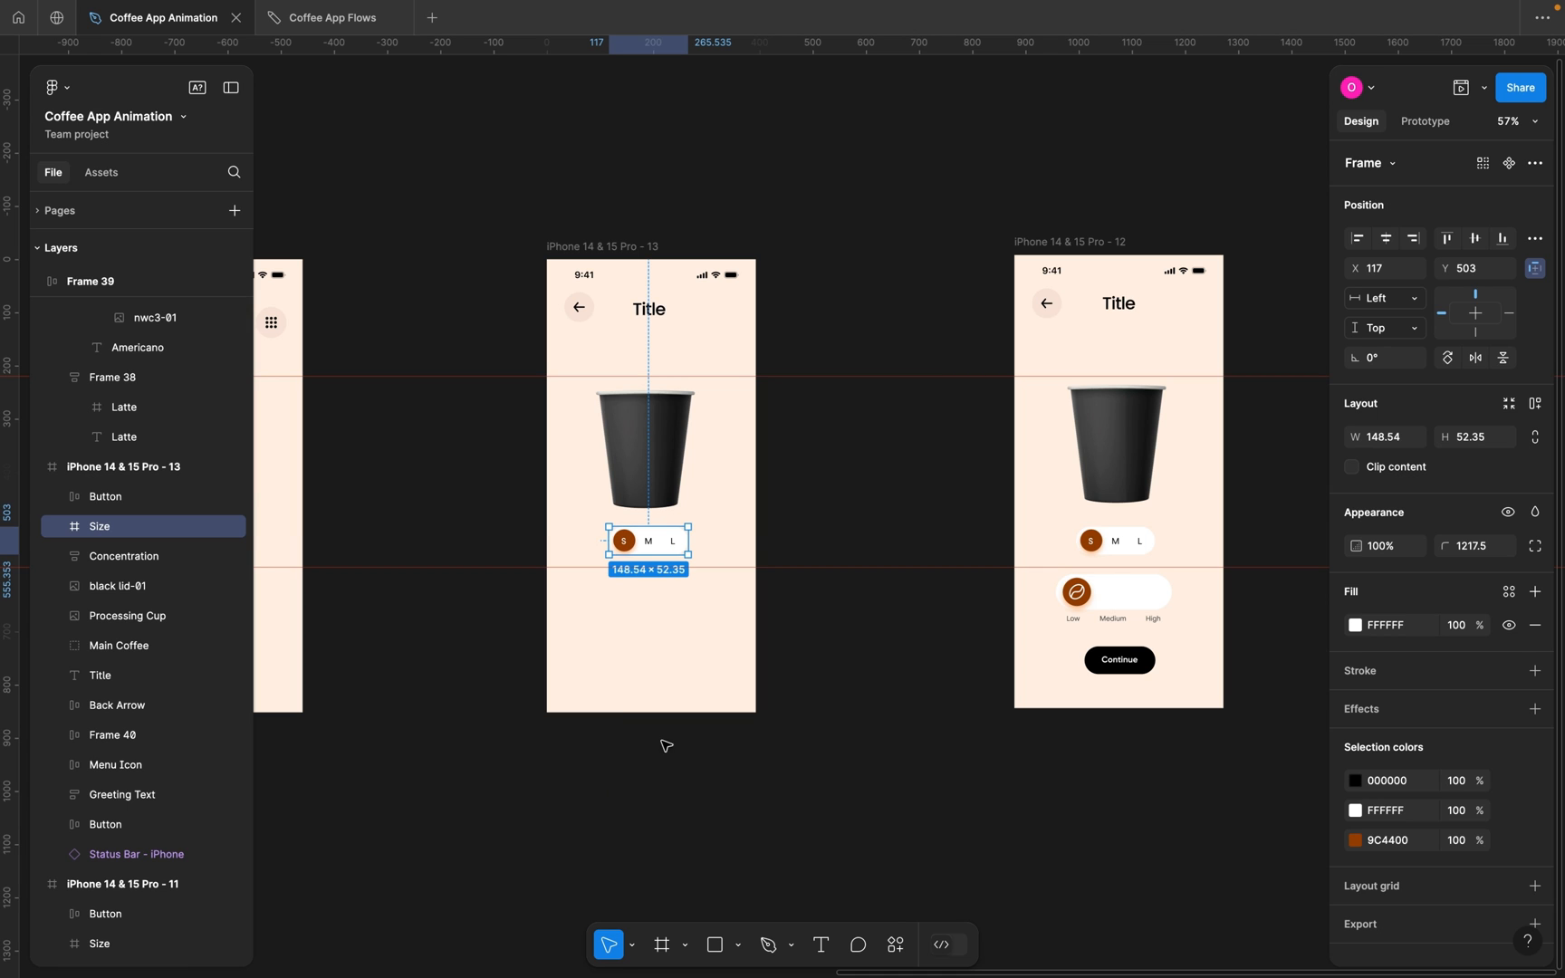
Bring the Concentration control from below iPhone 14 & 15 Pro - 13 up under the Size selector at X 83, Y 599.
{"action": "left_click", "coordinate": [124, 556]}
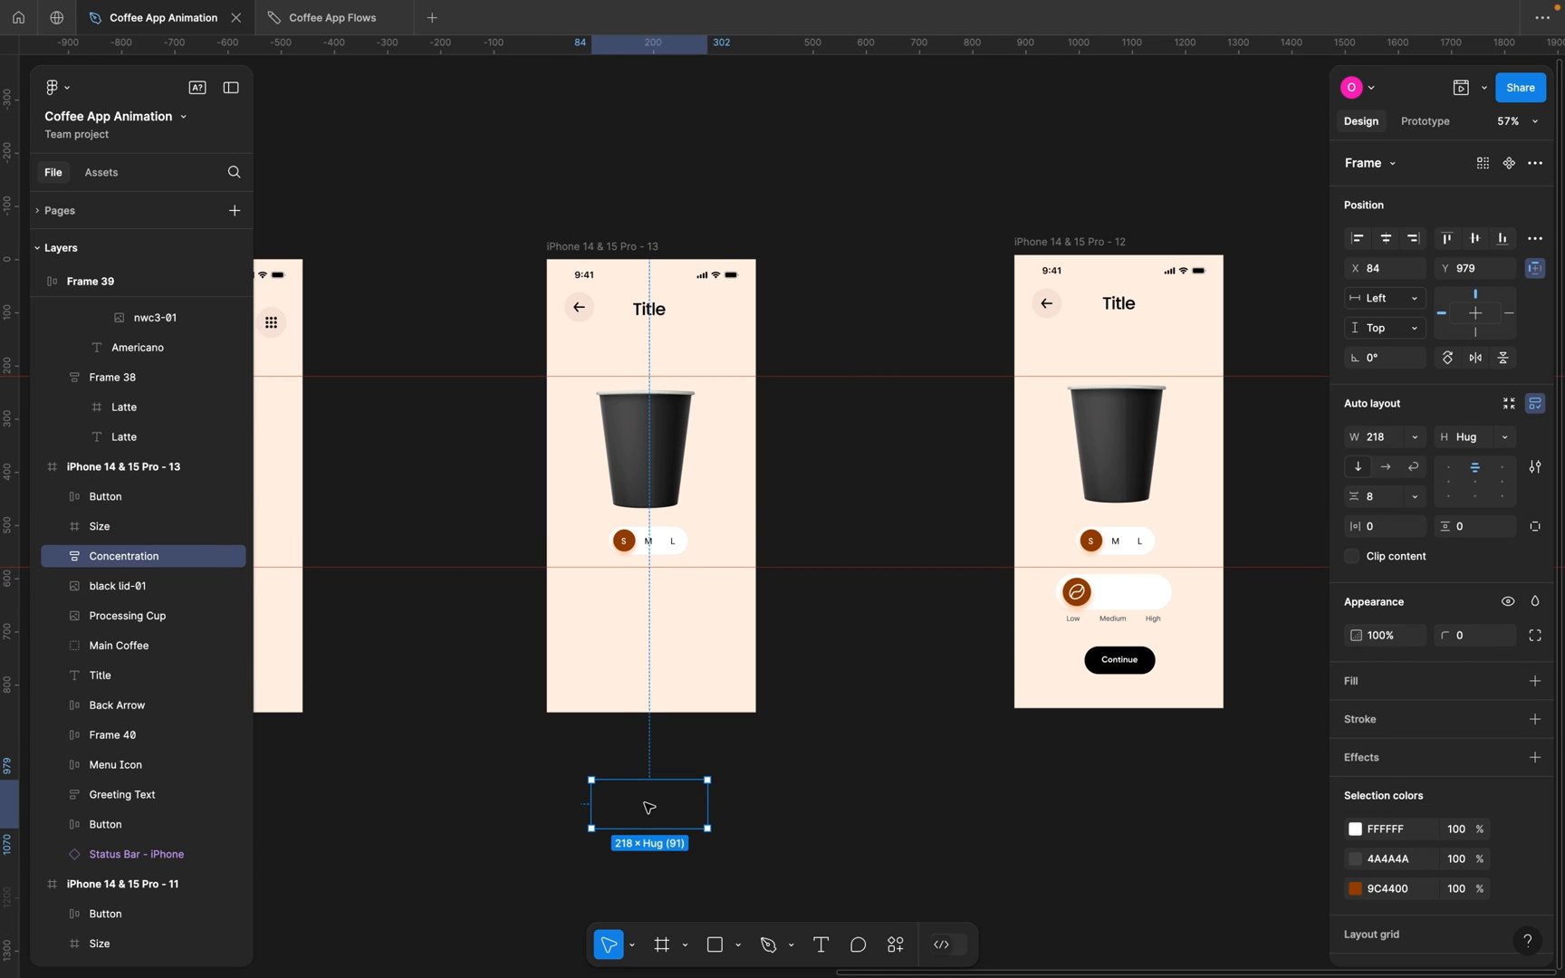
{"action": "scroll", "coordinate": [651, 810], "scroll_direction": "up", "scroll_amount": 3}
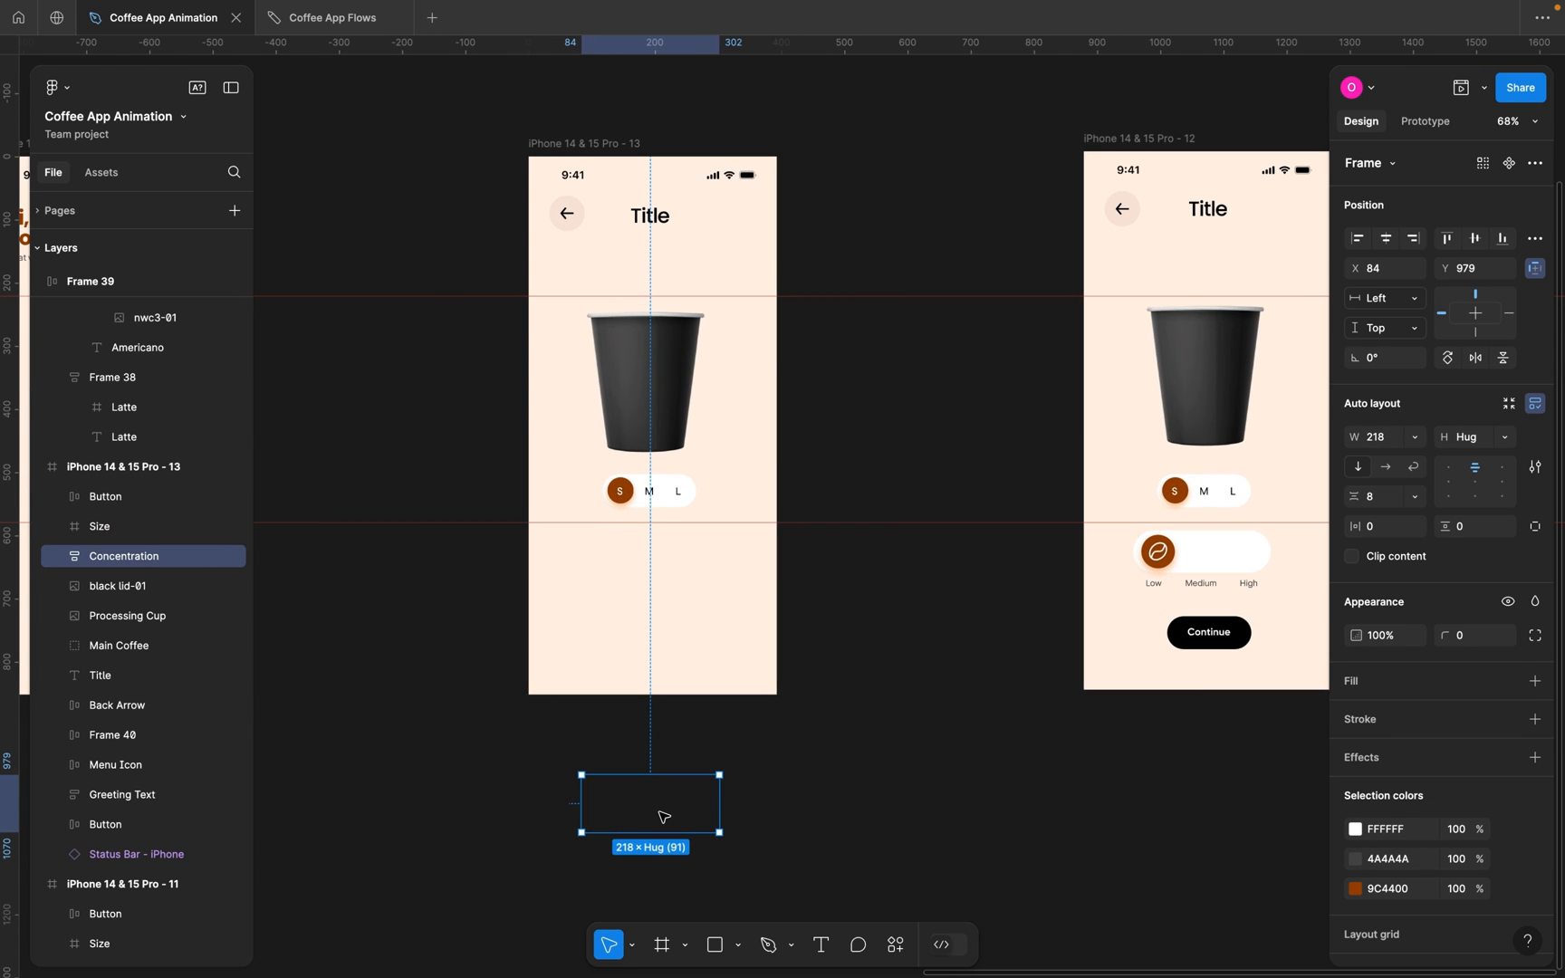
{"action": "left_click_drag", "start_coordinate": [663, 815], "coordinate": [662, 569]}
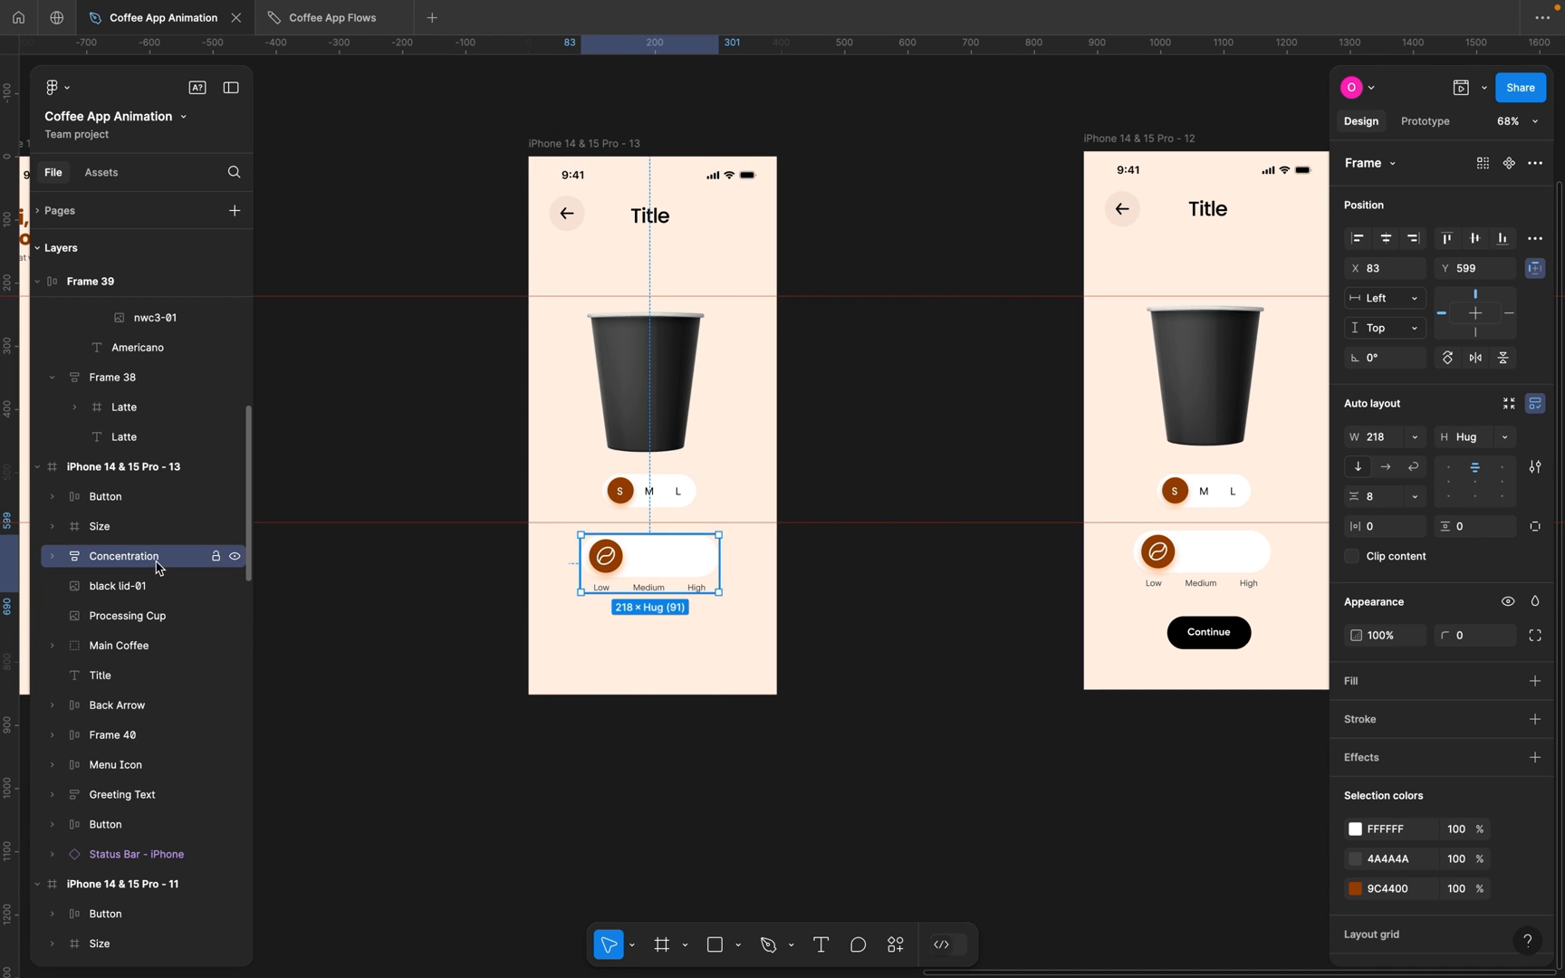
Move the Continue button back into iPhone 14 & 15 Pro - 13 below the Concentration control at X 126, Y 742.
{"action": "left_click", "coordinate": [123, 826]}
{"action": "left_click_drag", "start_coordinate": [656, 728], "coordinate": [647, 676]}
{"action": "scroll", "coordinate": [649, 678], "scroll_direction": "up", "scroll_amount": 1}
{"action": "scroll", "coordinate": [648, 678], "scroll_direction": "up", "scroll_amount": 2}
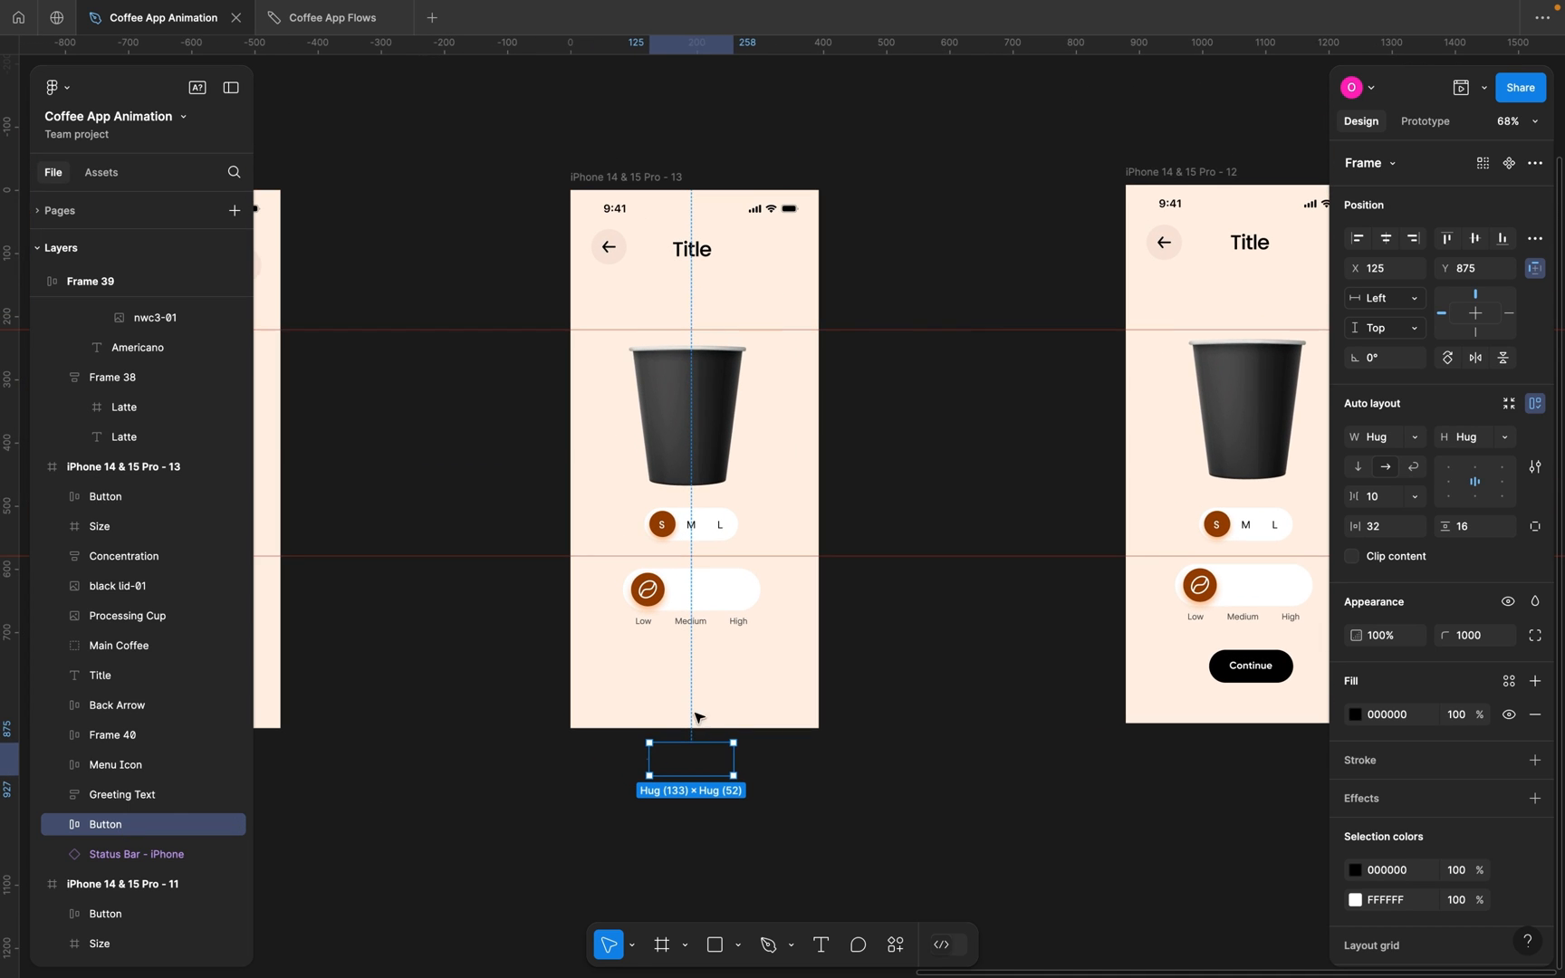
{"action": "left_click_drag", "start_coordinate": [692, 768], "coordinate": [695, 685]}
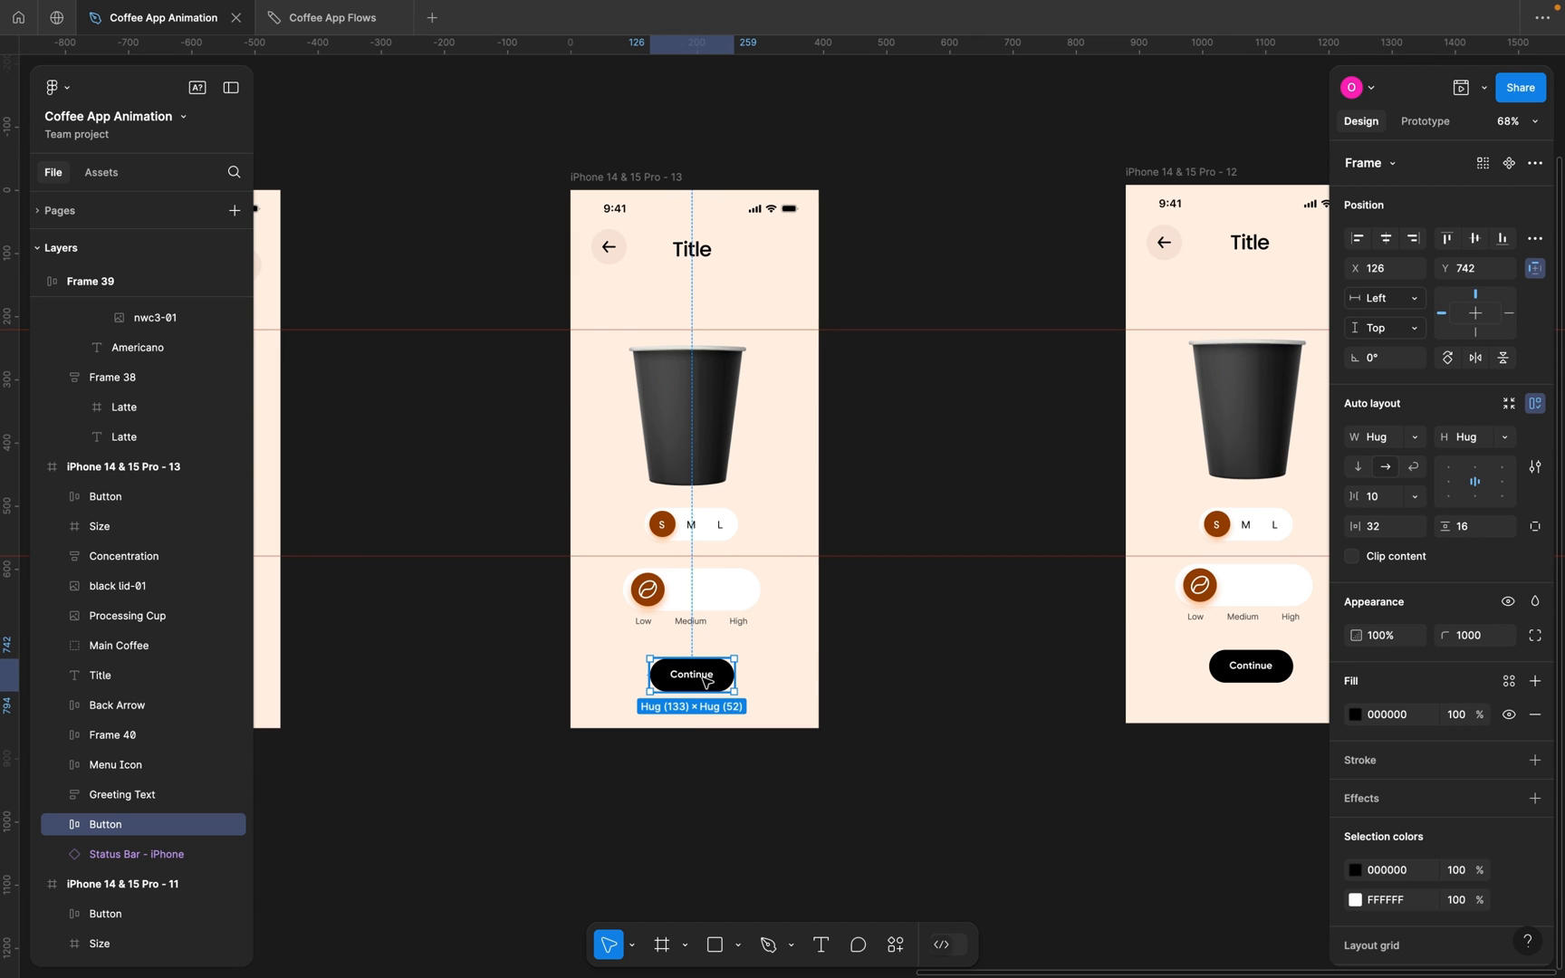
Align the horizontal centres of the Continue button, Concentration control, Size selector, Processing Cup and Title in iPhone 14 & 15 Pro - 13.
{"action": "left_click", "coordinate": [709, 587], "text": "shift"}
{"action": "left_click", "coordinate": [703, 538], "text": "shift"}
{"action": "left_click", "coordinate": [697, 368], "text": "shift"}
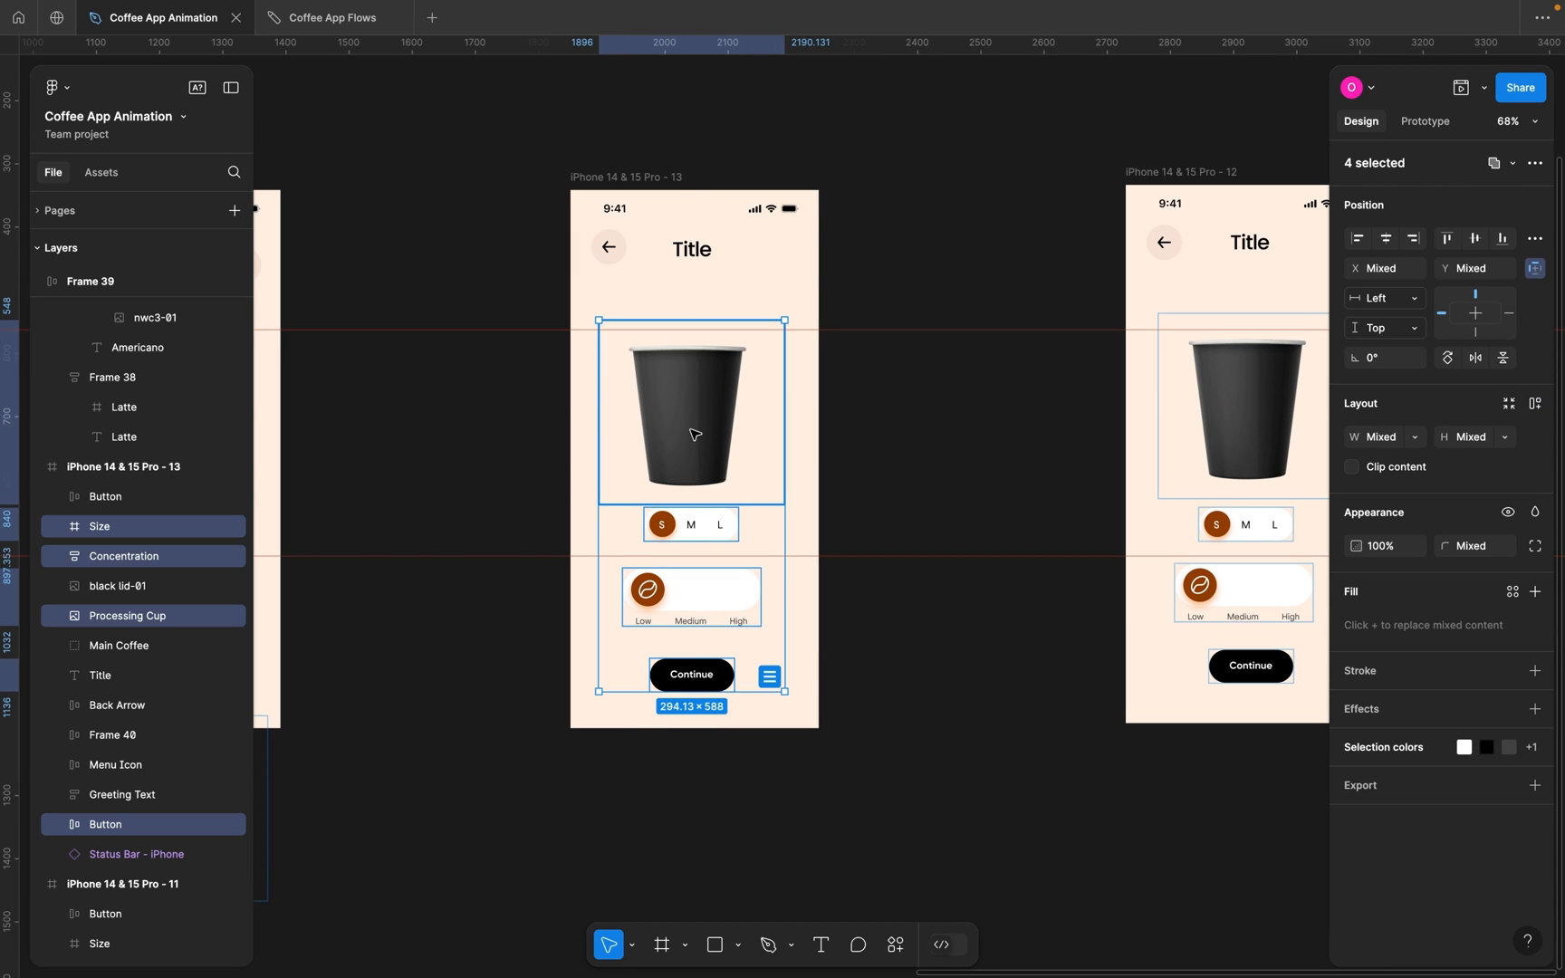
{"action": "left_click", "coordinate": [699, 249], "text": "shift"}
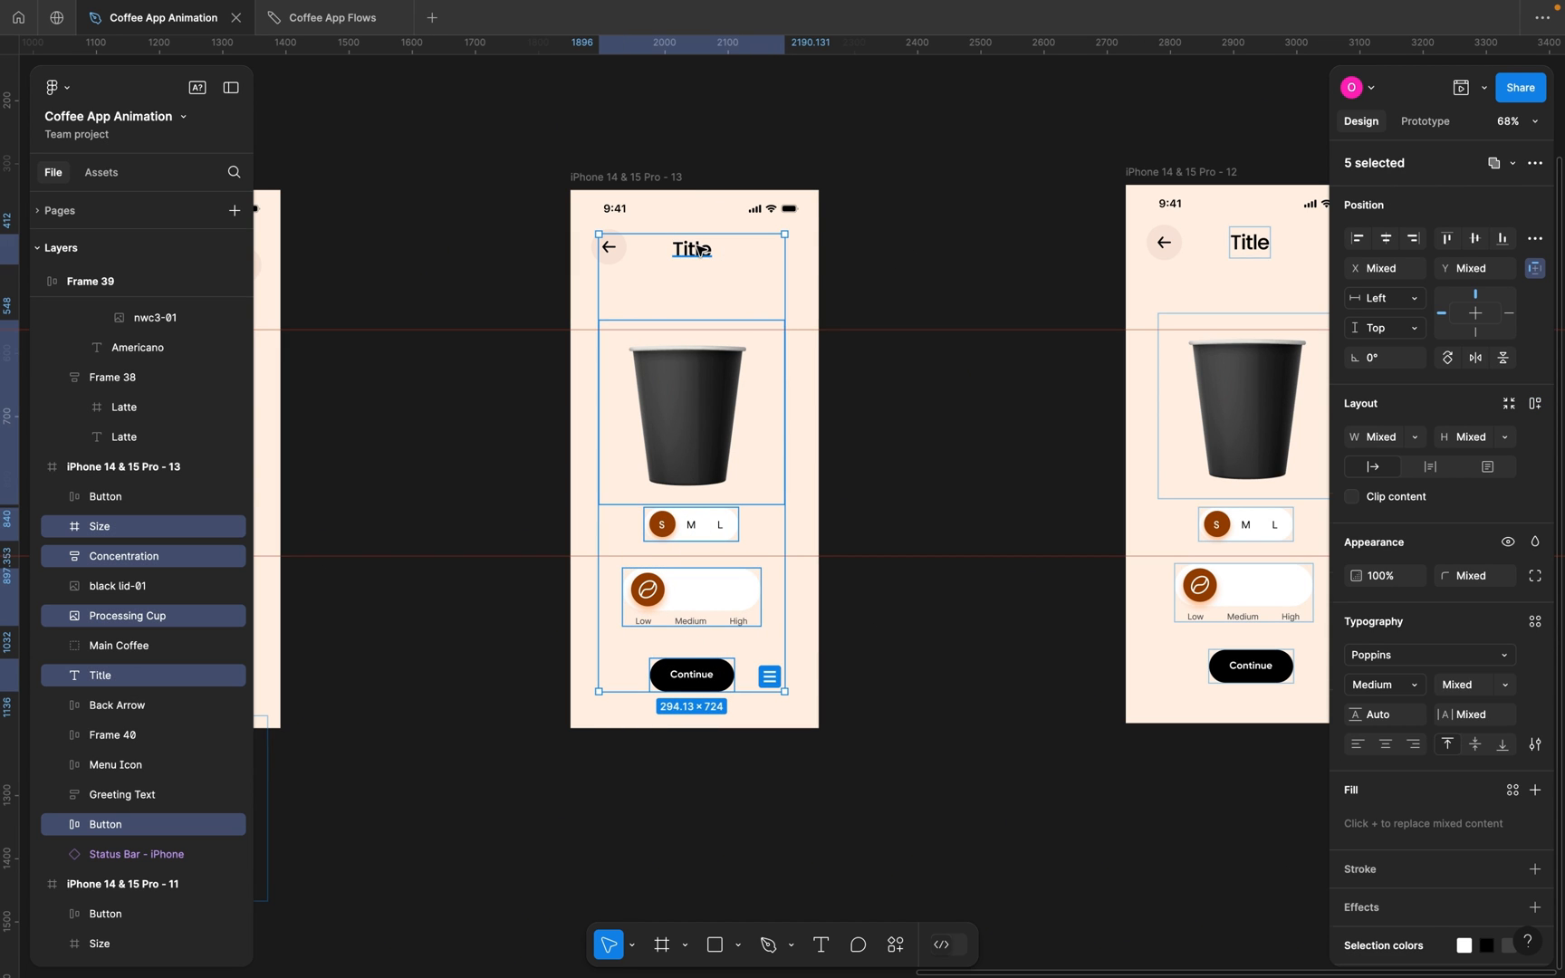
{"action": "left_click", "coordinate": [1390, 245]}
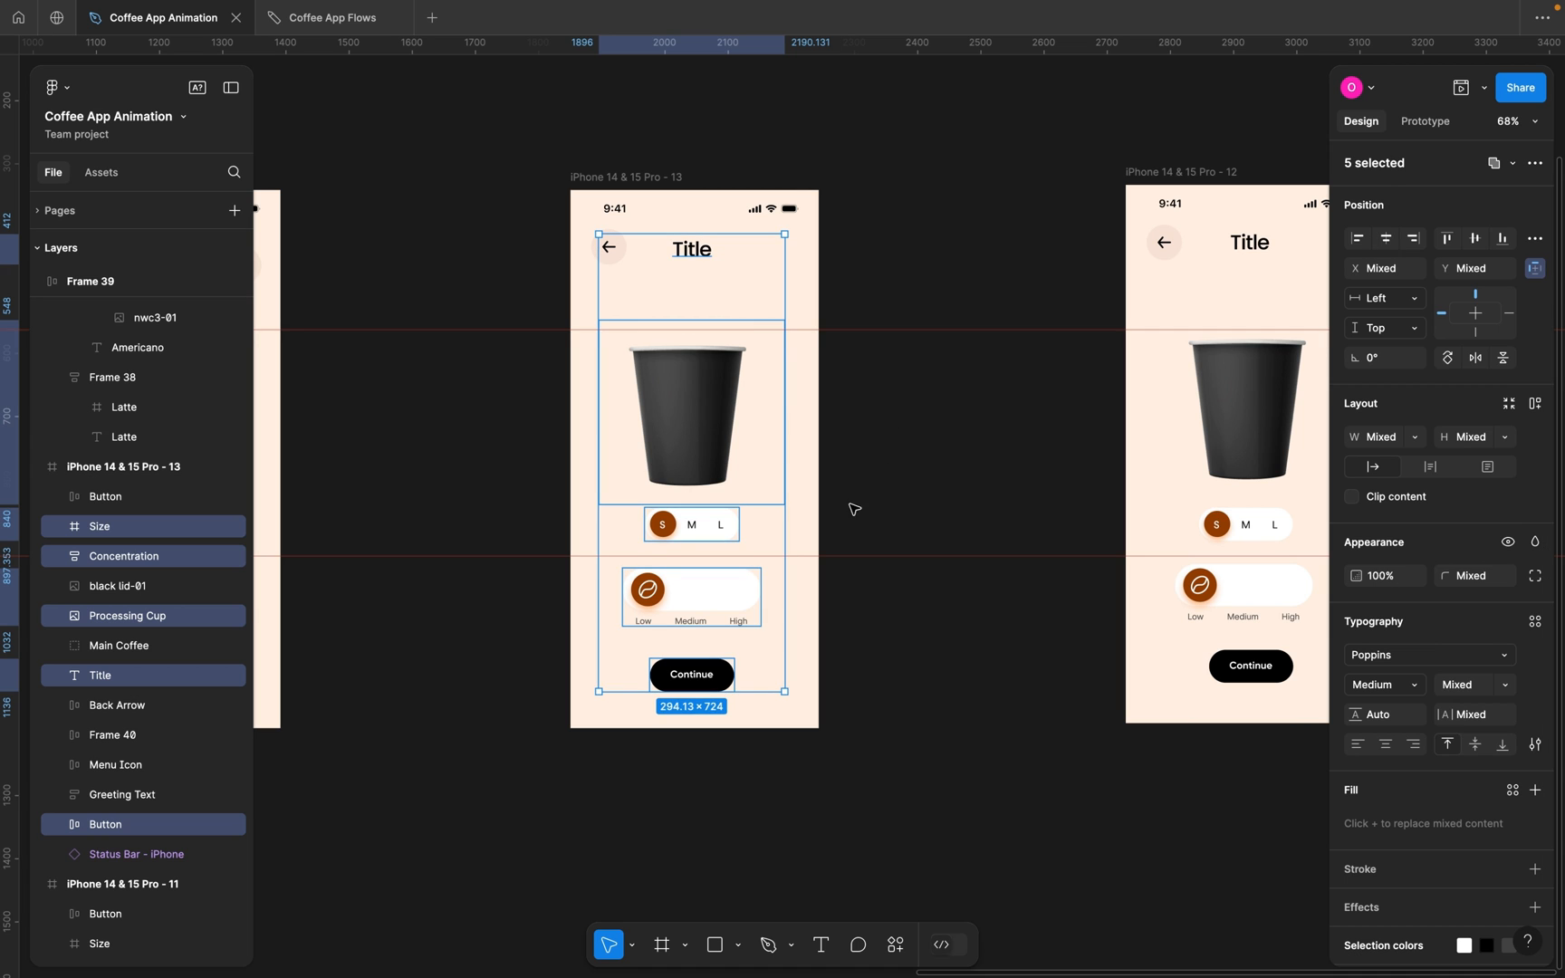
{"action": "left_click", "coordinate": [809, 548]}
{"action": "scroll", "coordinate": [850, 519], "scroll_direction": "up", "scroll_amount": 2}
{"action": "scroll", "coordinate": [861, 512], "scroll_direction": "left", "scroll_amount": 1}
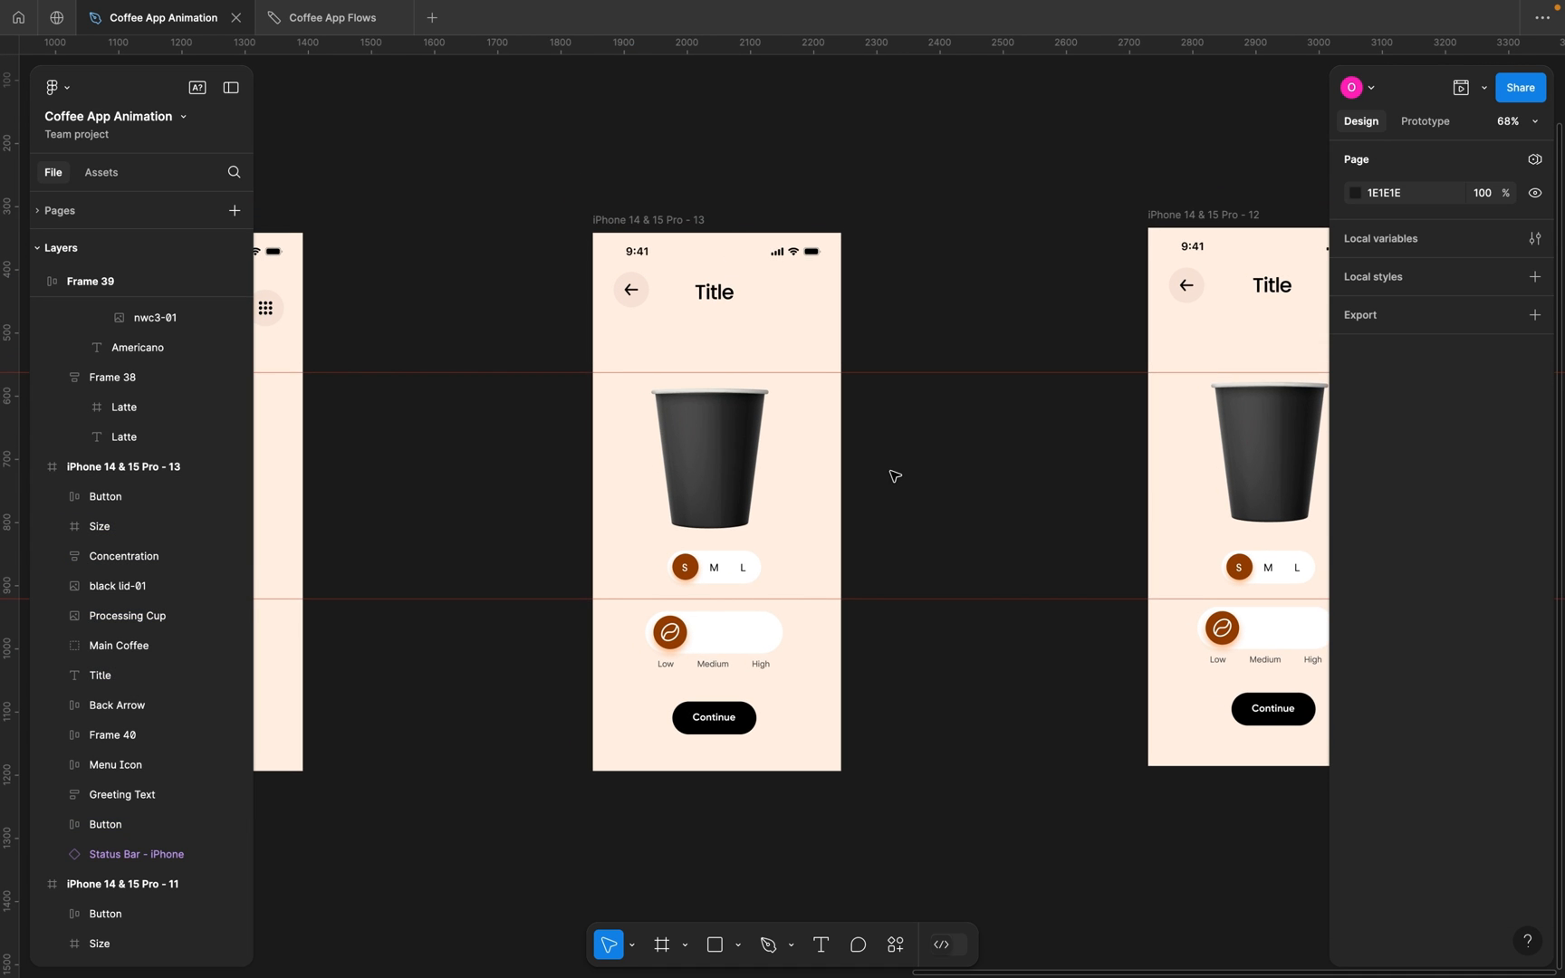
Link the Latte item in iPhone 14 & 15 Pro - 11 to iPhone 14 & 15 Pro - 13 on tap with Smart animate, Ease out, 600ms.
{"action": "scroll", "coordinate": [859, 439], "scroll_direction": "left", "scroll_amount": 6}
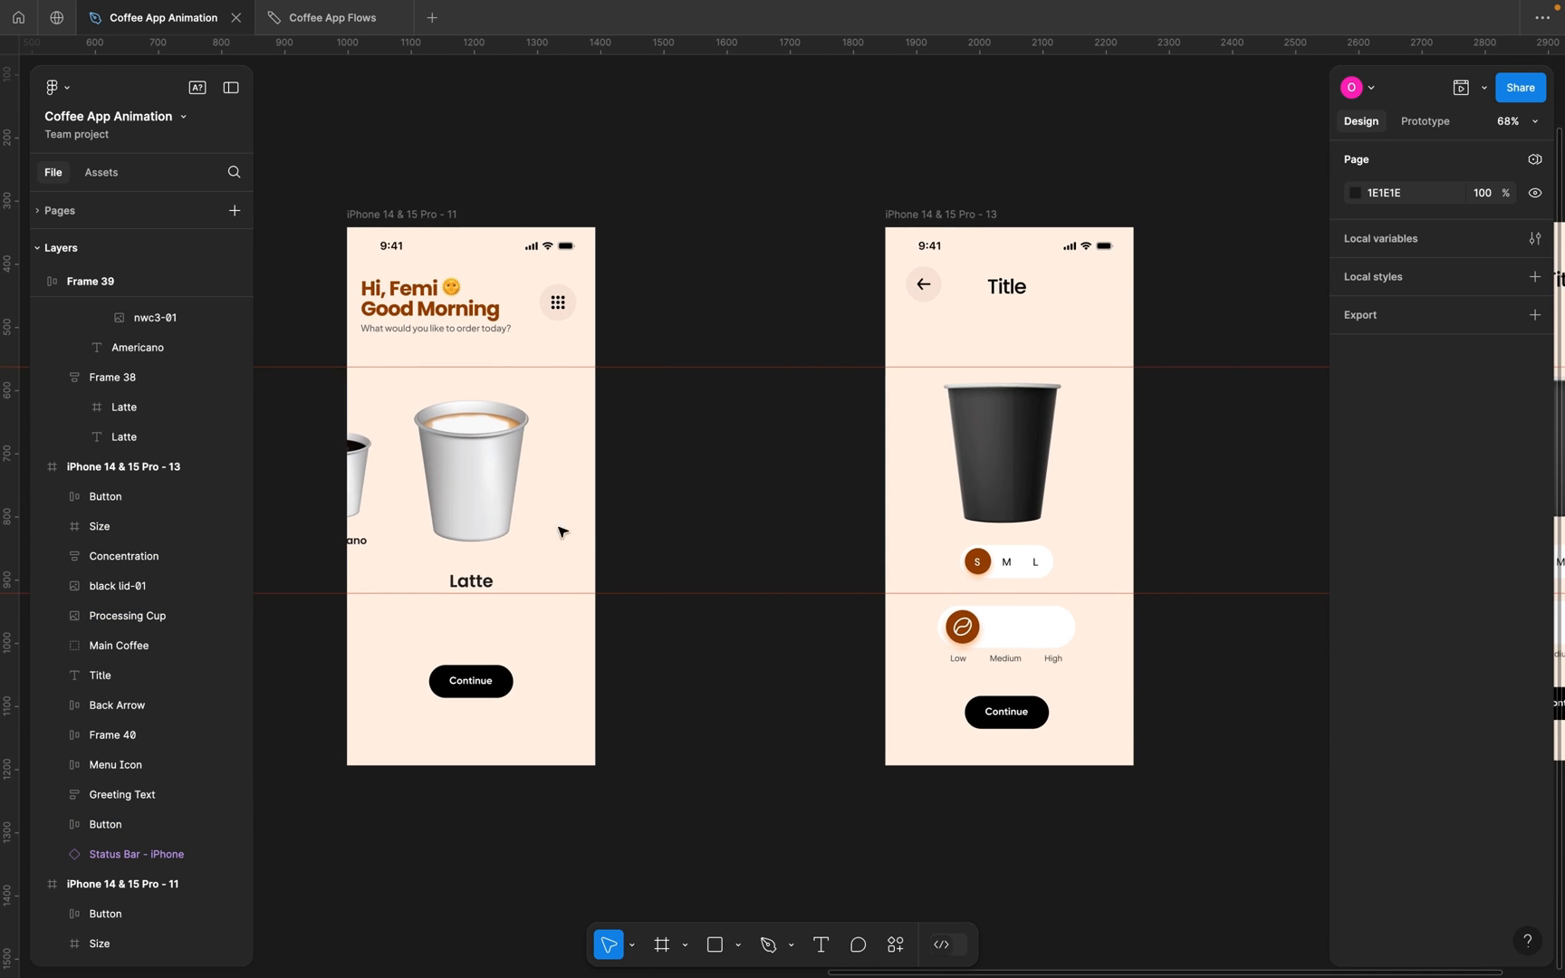
{"action": "left_click", "coordinate": [497, 496]}
{"action": "left_click", "coordinate": [1425, 120]}
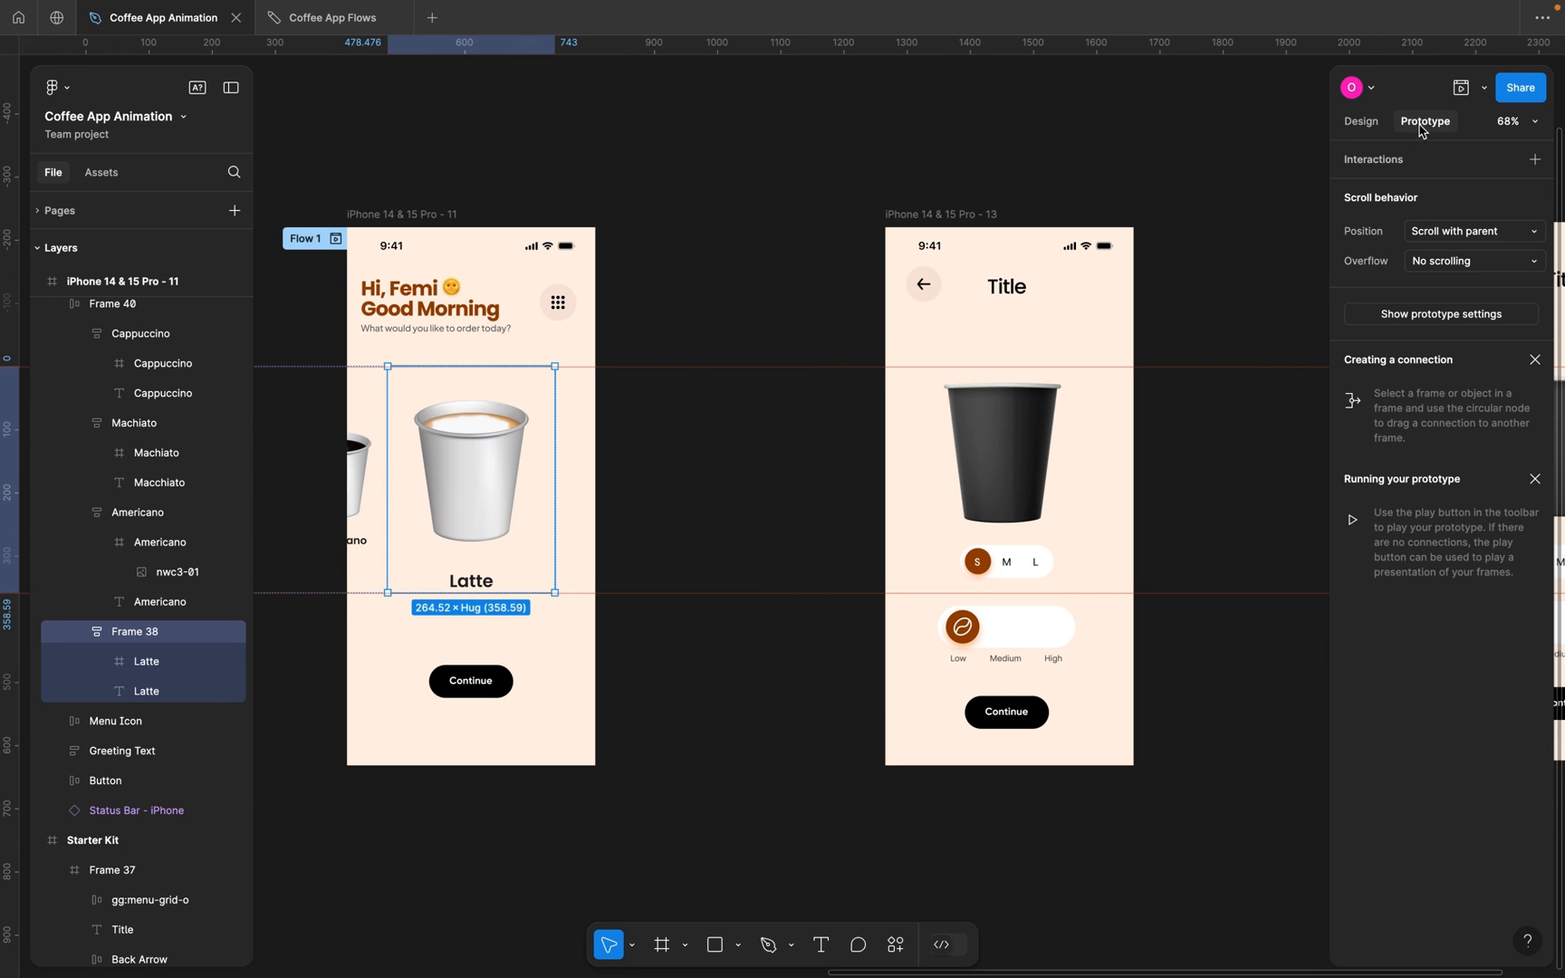
{"action": "left_click_drag", "start_coordinate": [556, 479], "coordinate": [919, 458]}
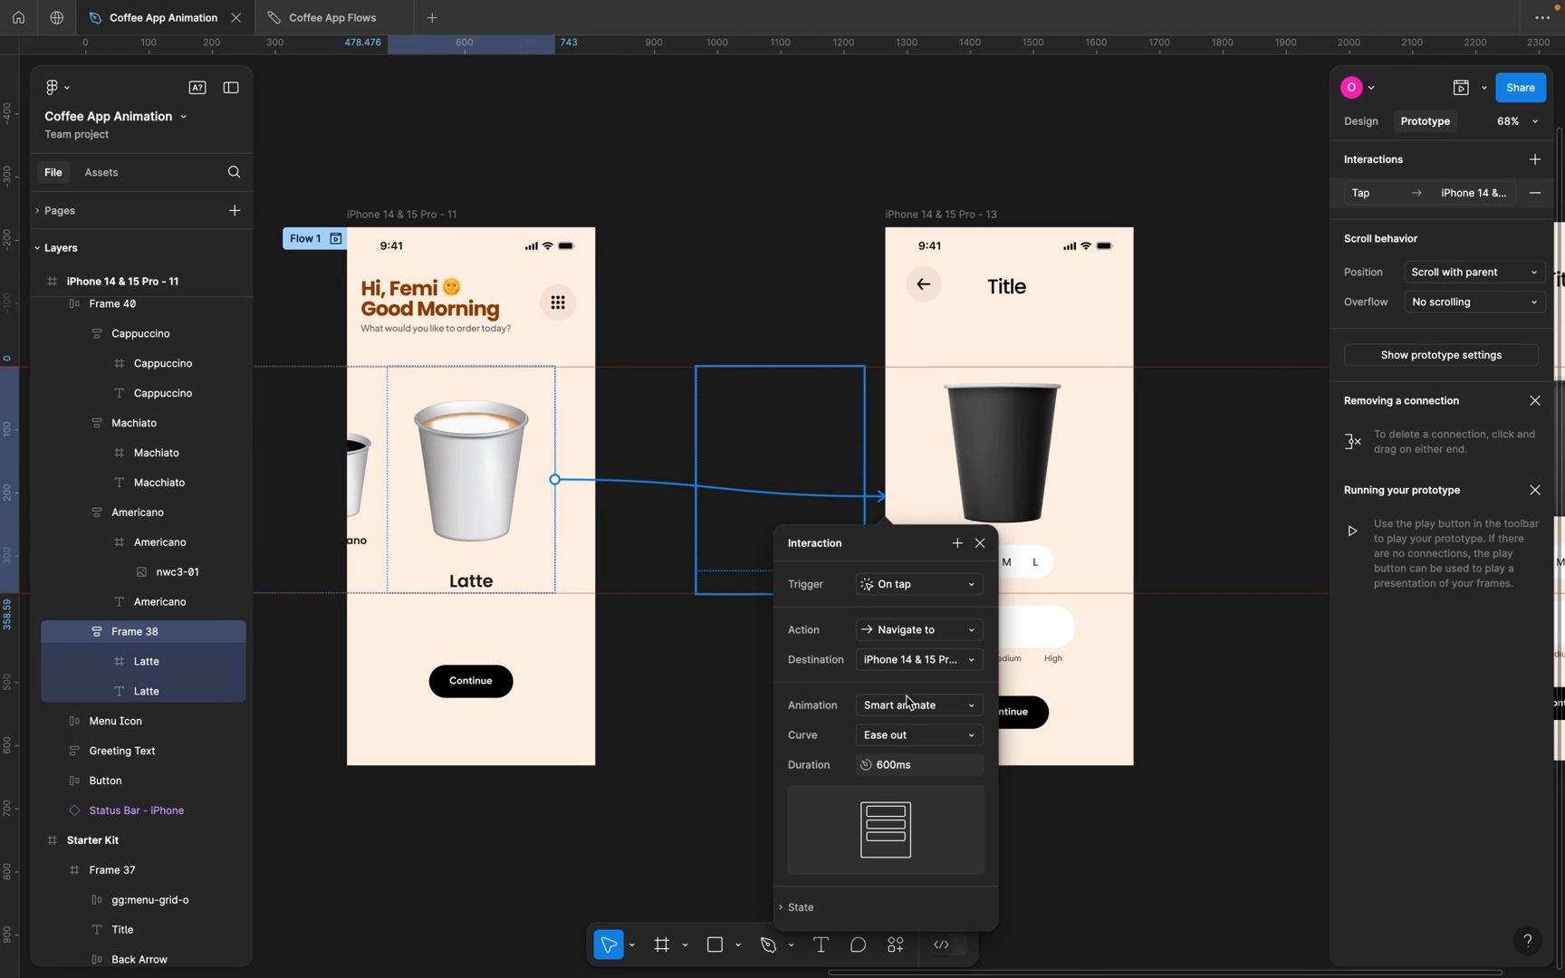
{"action": "left_click", "coordinate": [980, 542]}
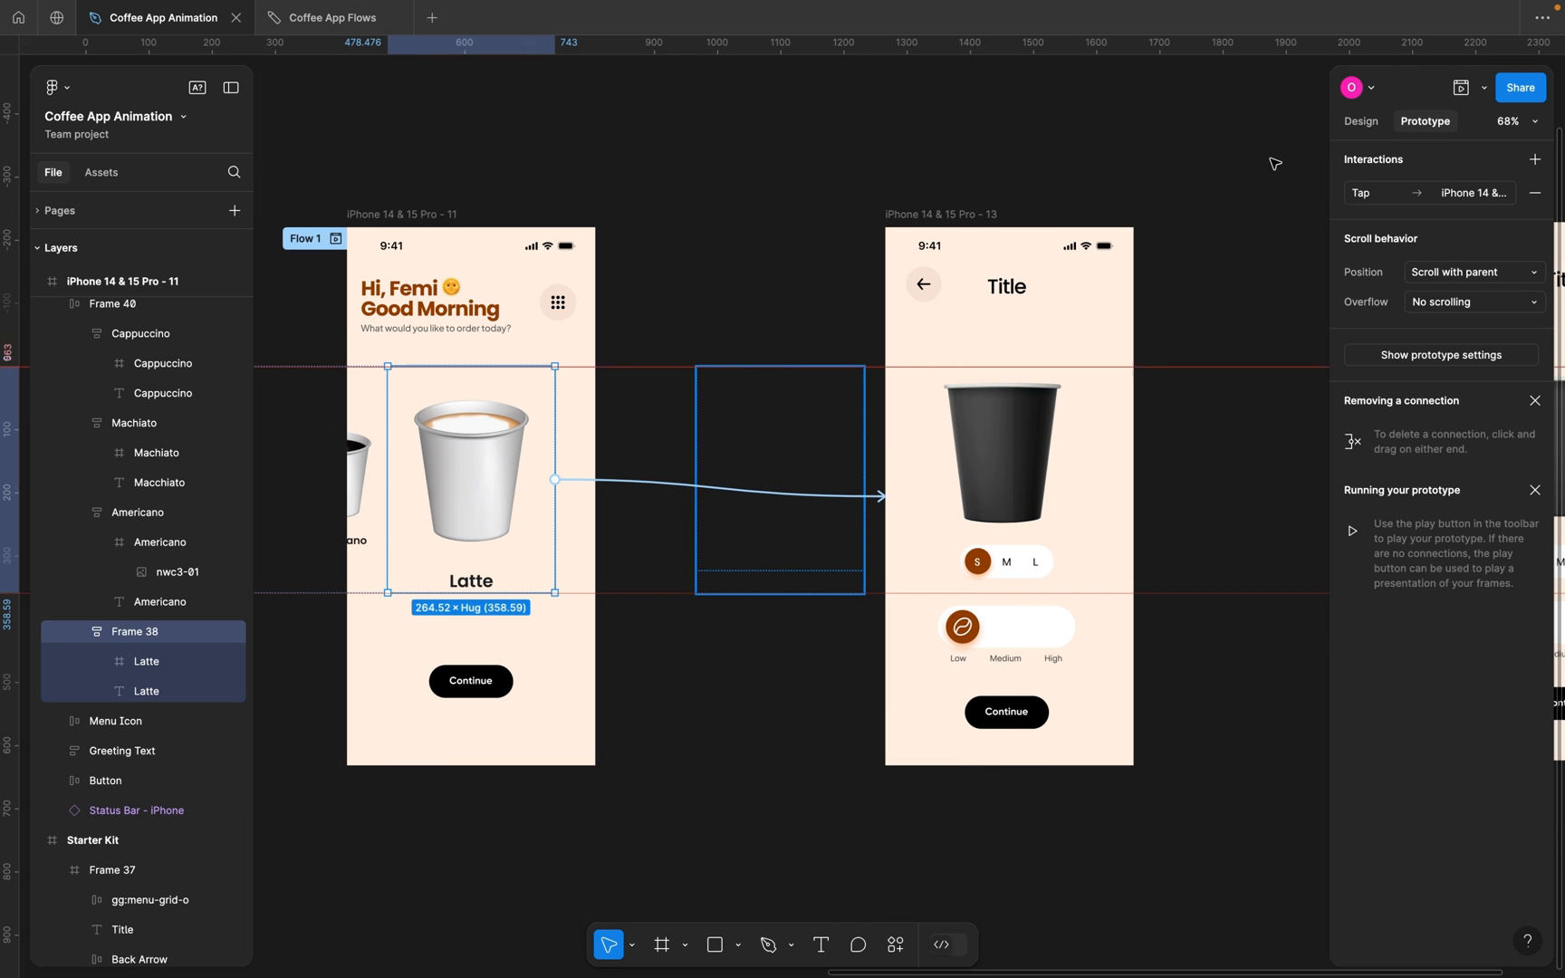
Preview the prototype from iPhone 14 & 15 Pro - 11 and test the Latte tap transition several times.
{"action": "left_click", "coordinate": [417, 216]}
{"action": "left_click", "coordinate": [1461, 87]}
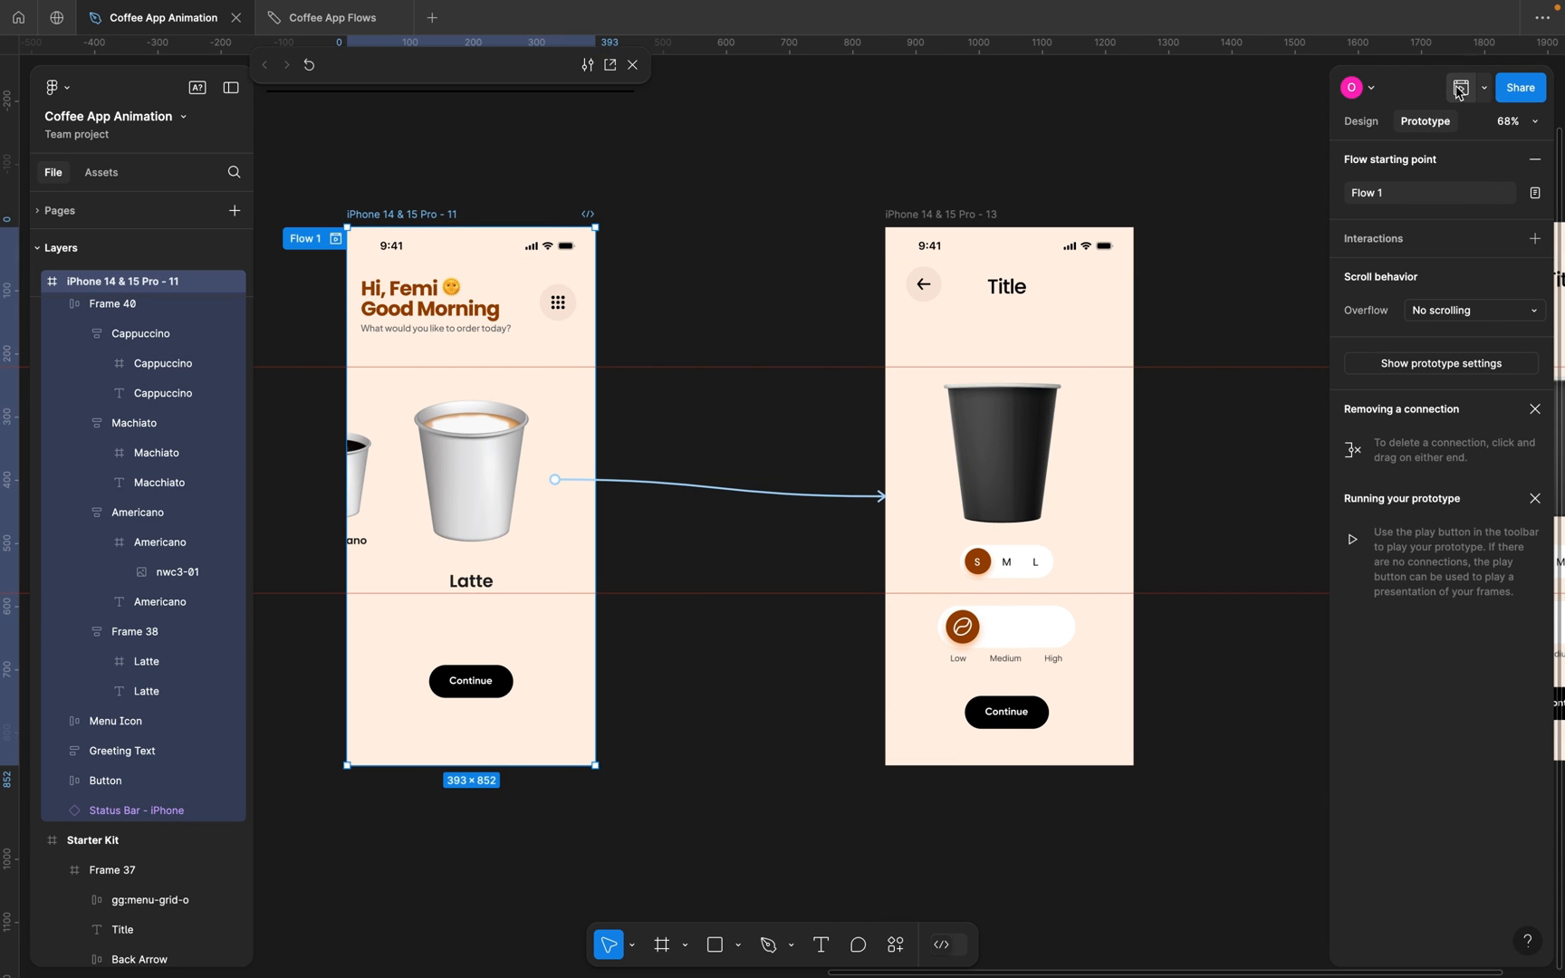
{"action": "left_click", "coordinate": [516, 667]}
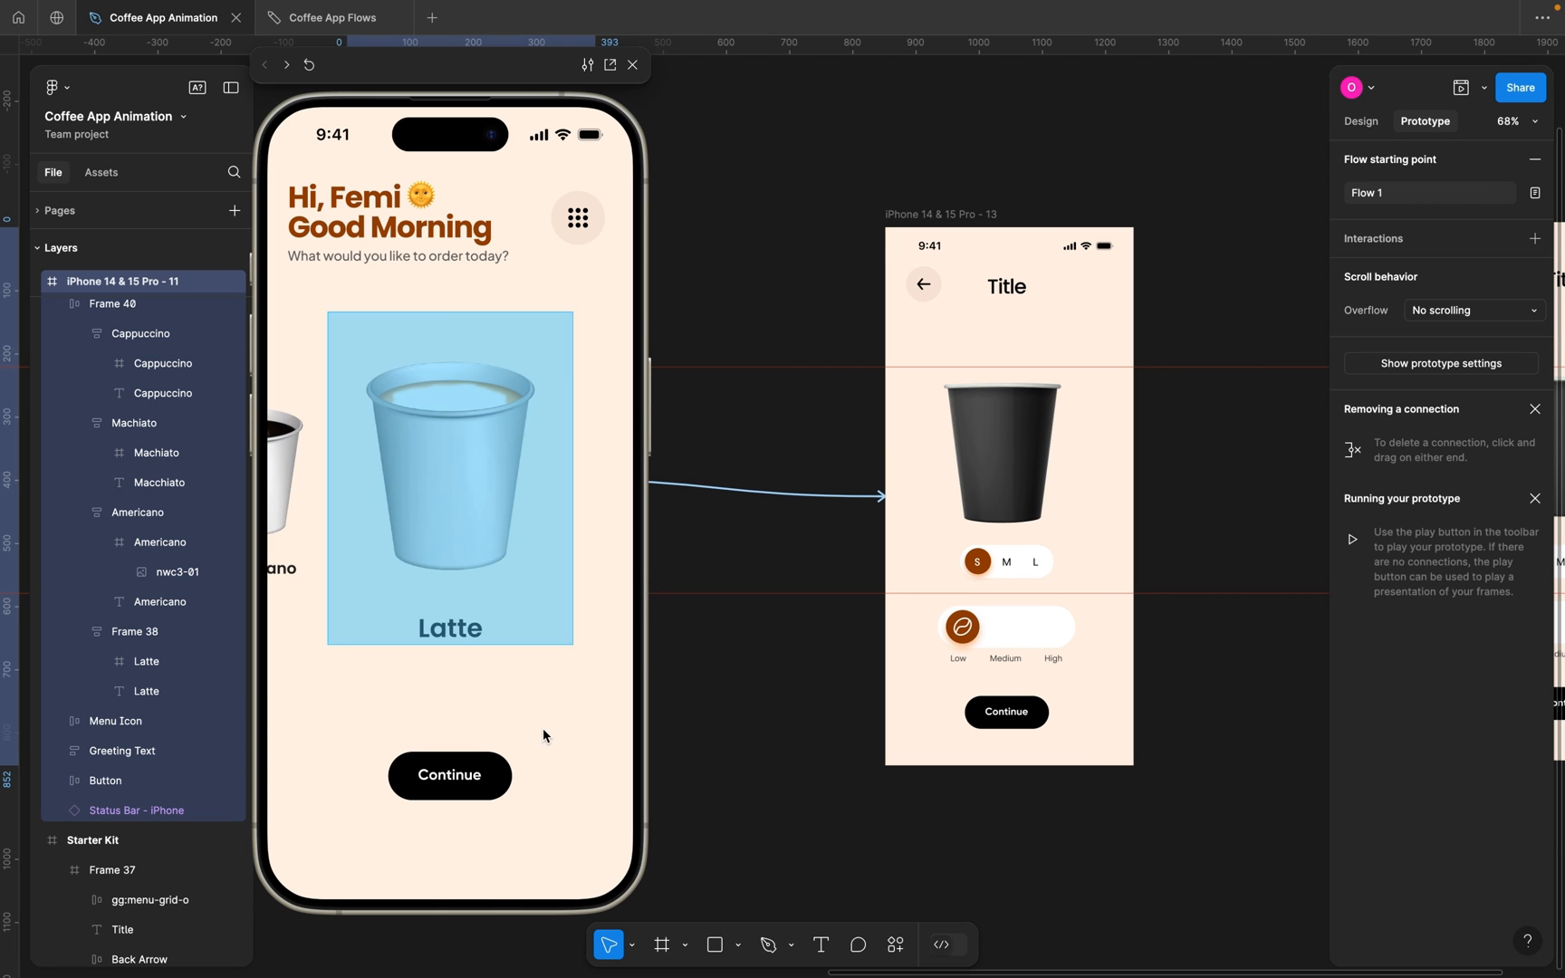
{"action": "left_click", "coordinate": [462, 516]}
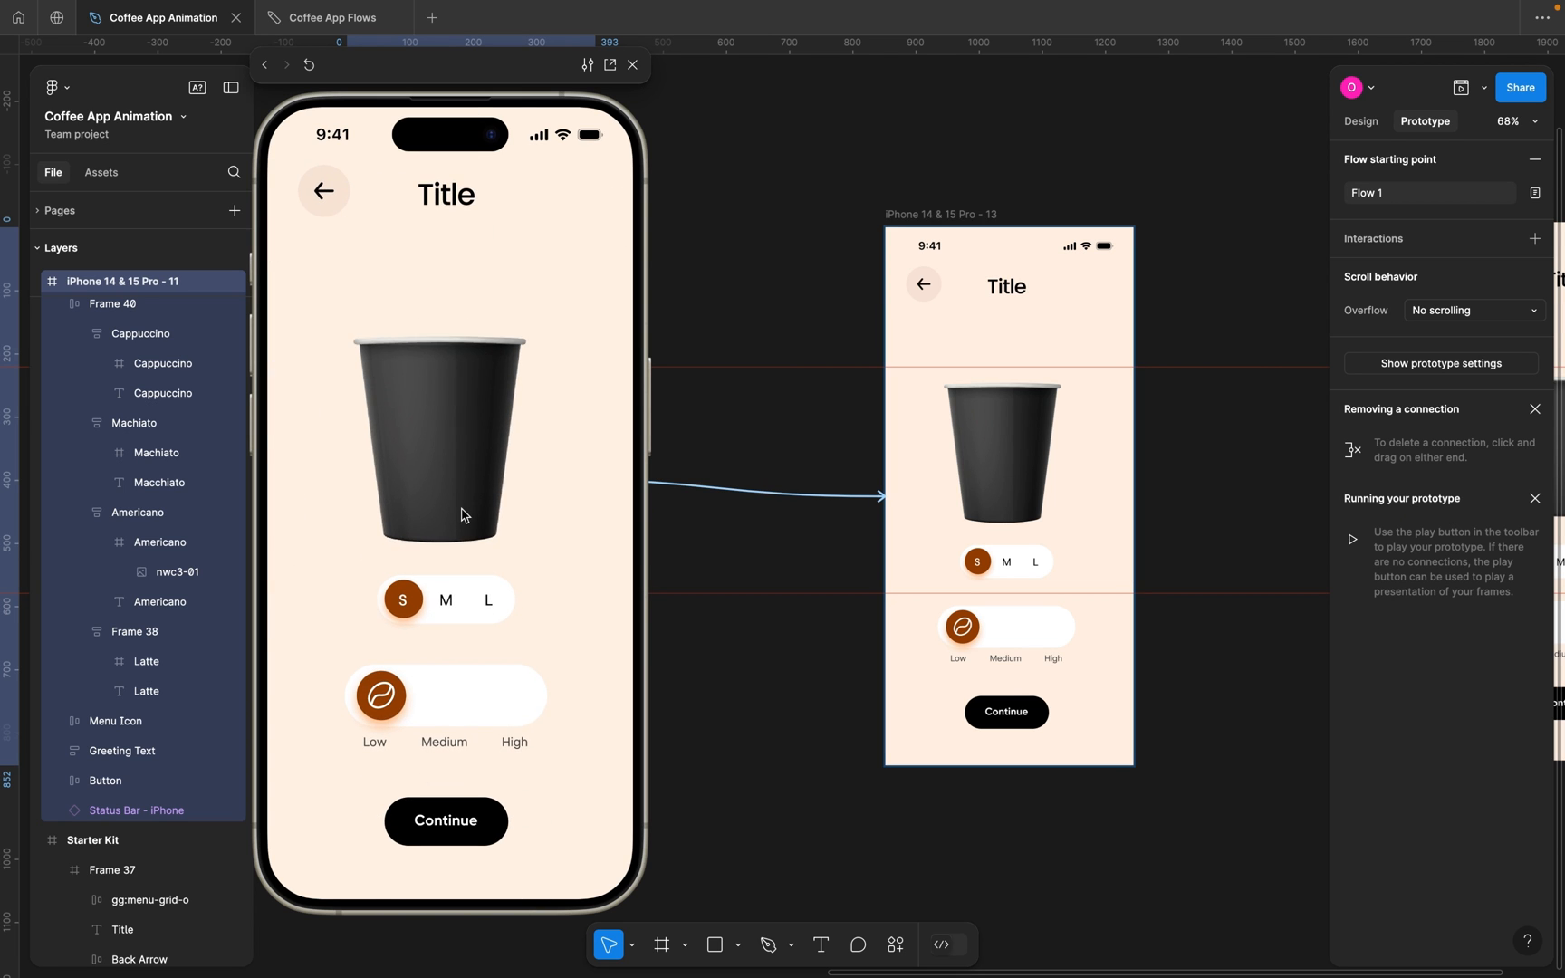
{"action": "left_click", "coordinate": [461, 515]}
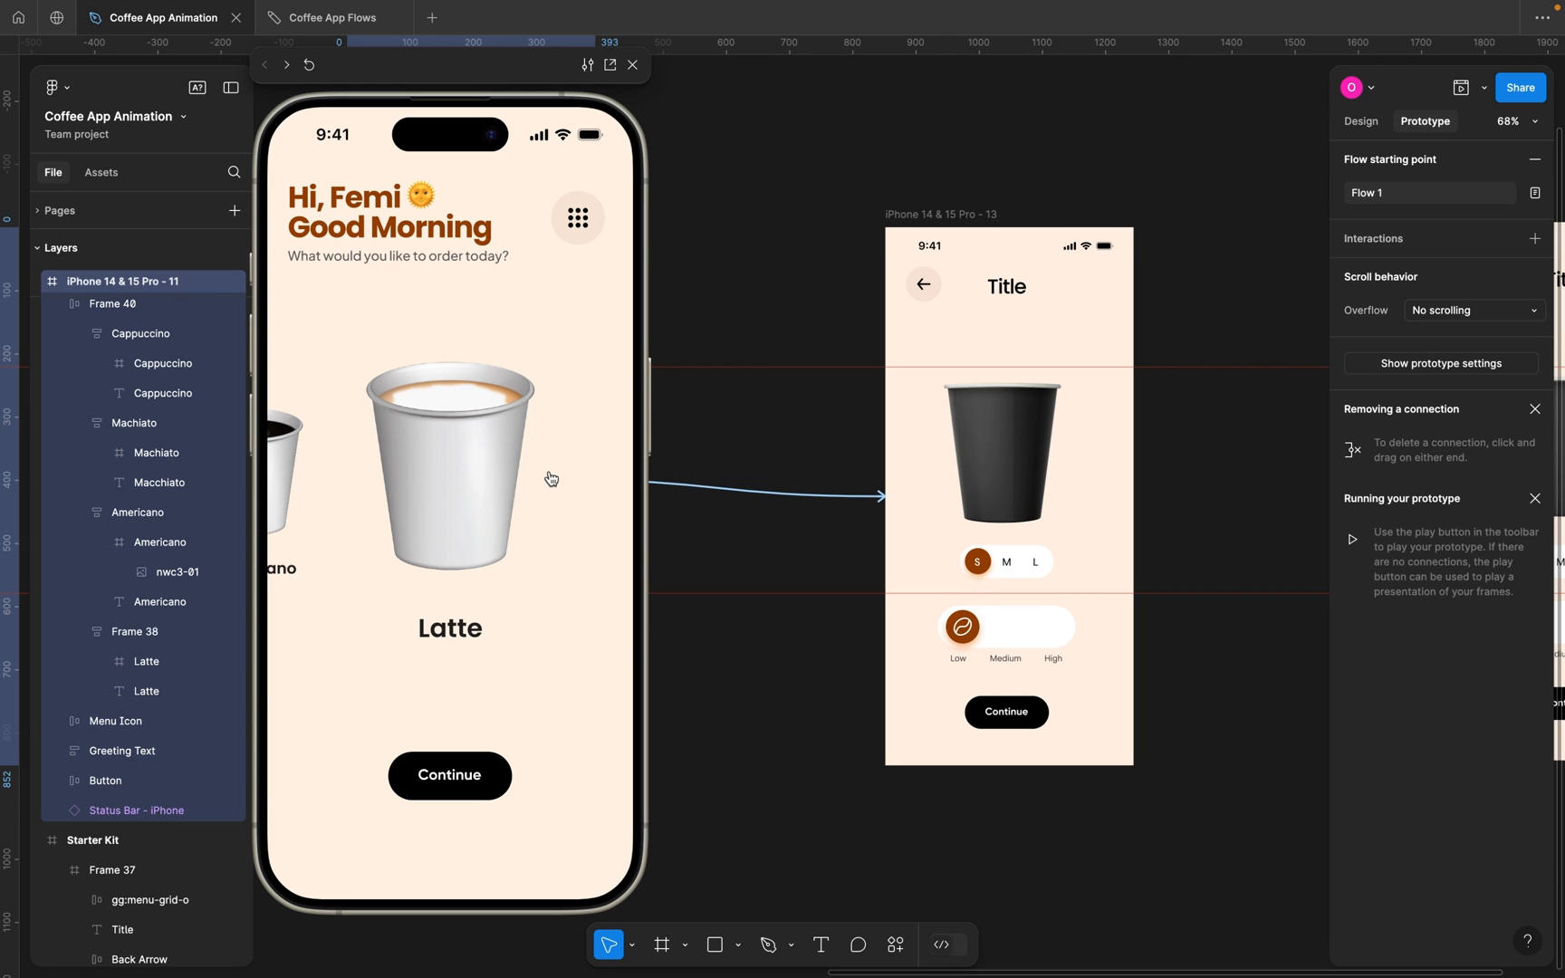
{"action": "left_click", "coordinate": [451, 761]}
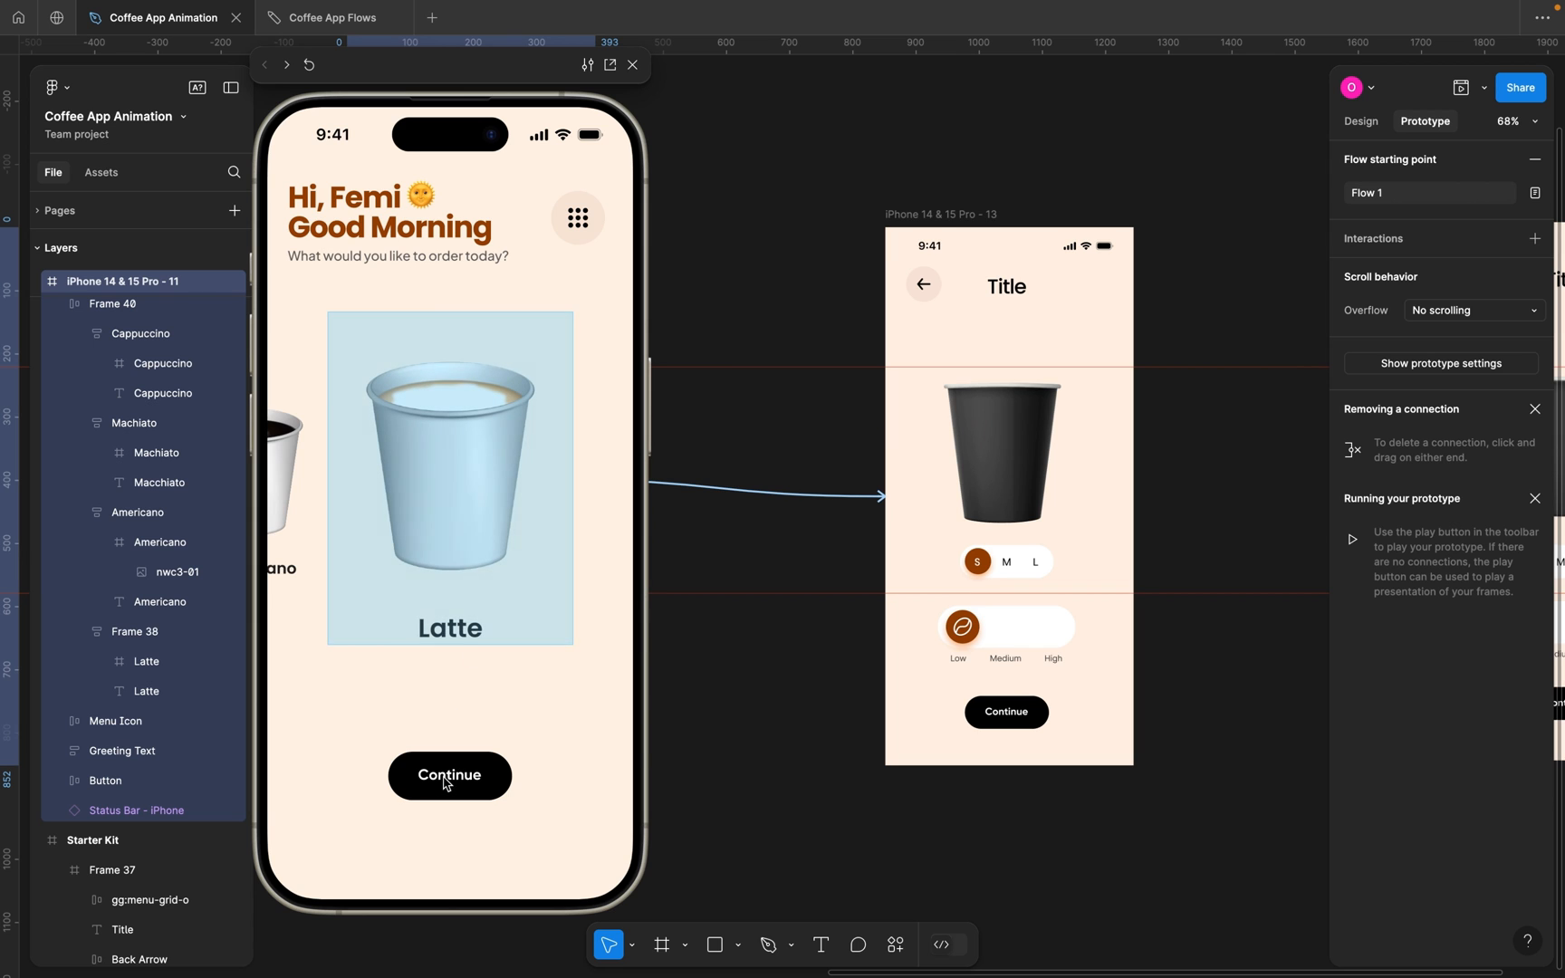
{"action": "left_click", "coordinate": [462, 544]}
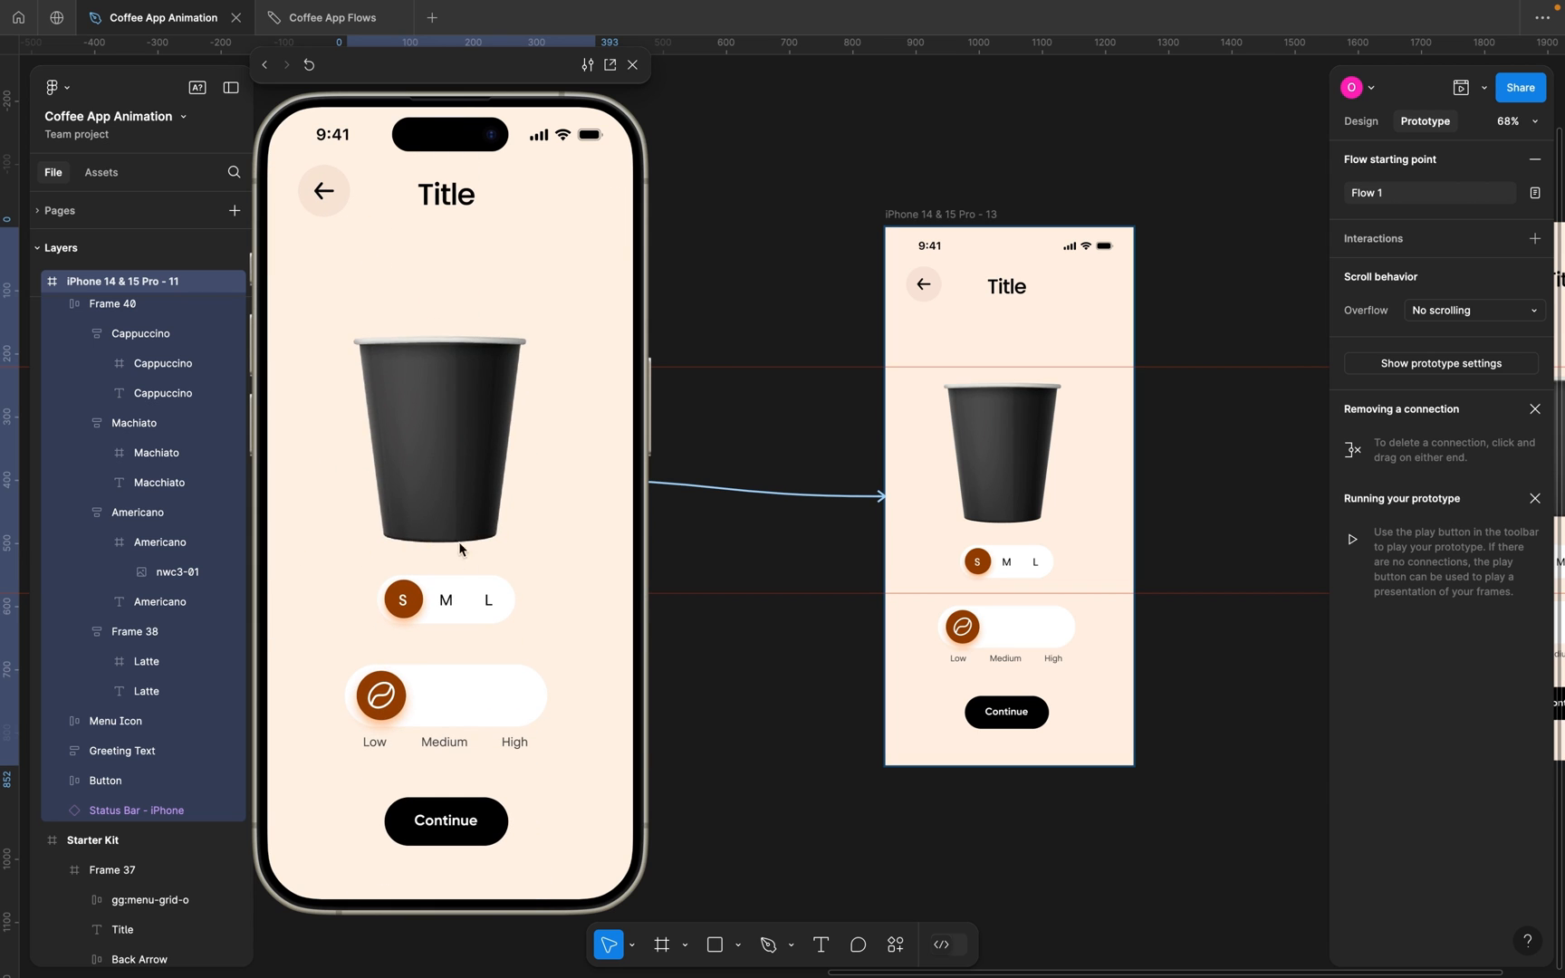
{"action": "left_click", "coordinate": [433, 472]}
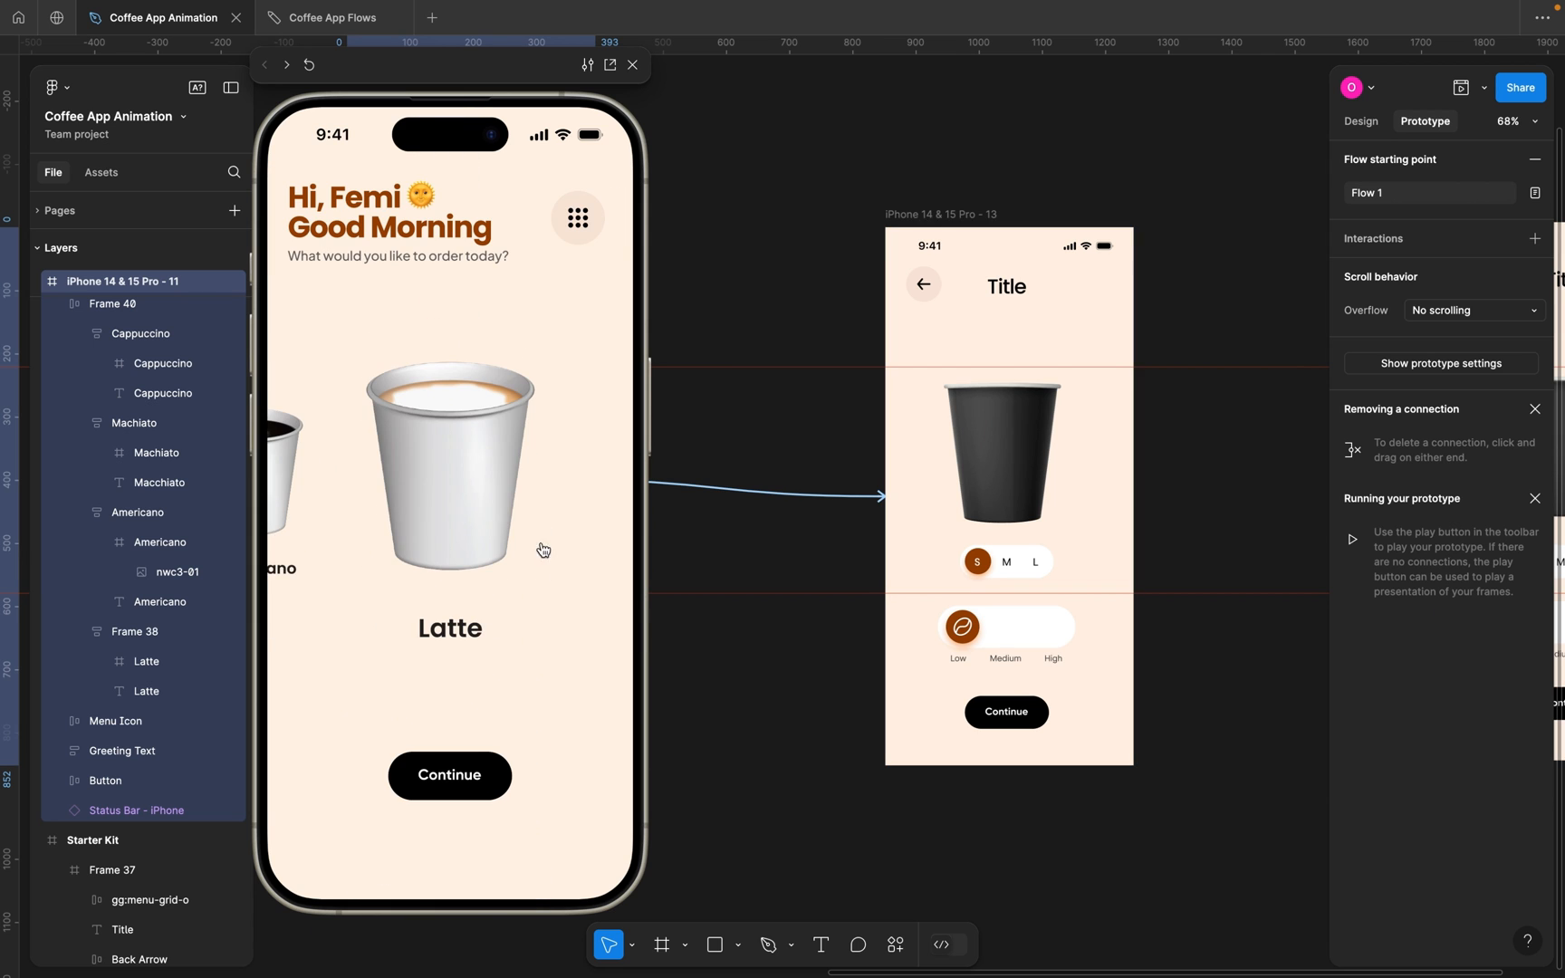
{"action": "left_click", "coordinate": [458, 496]}
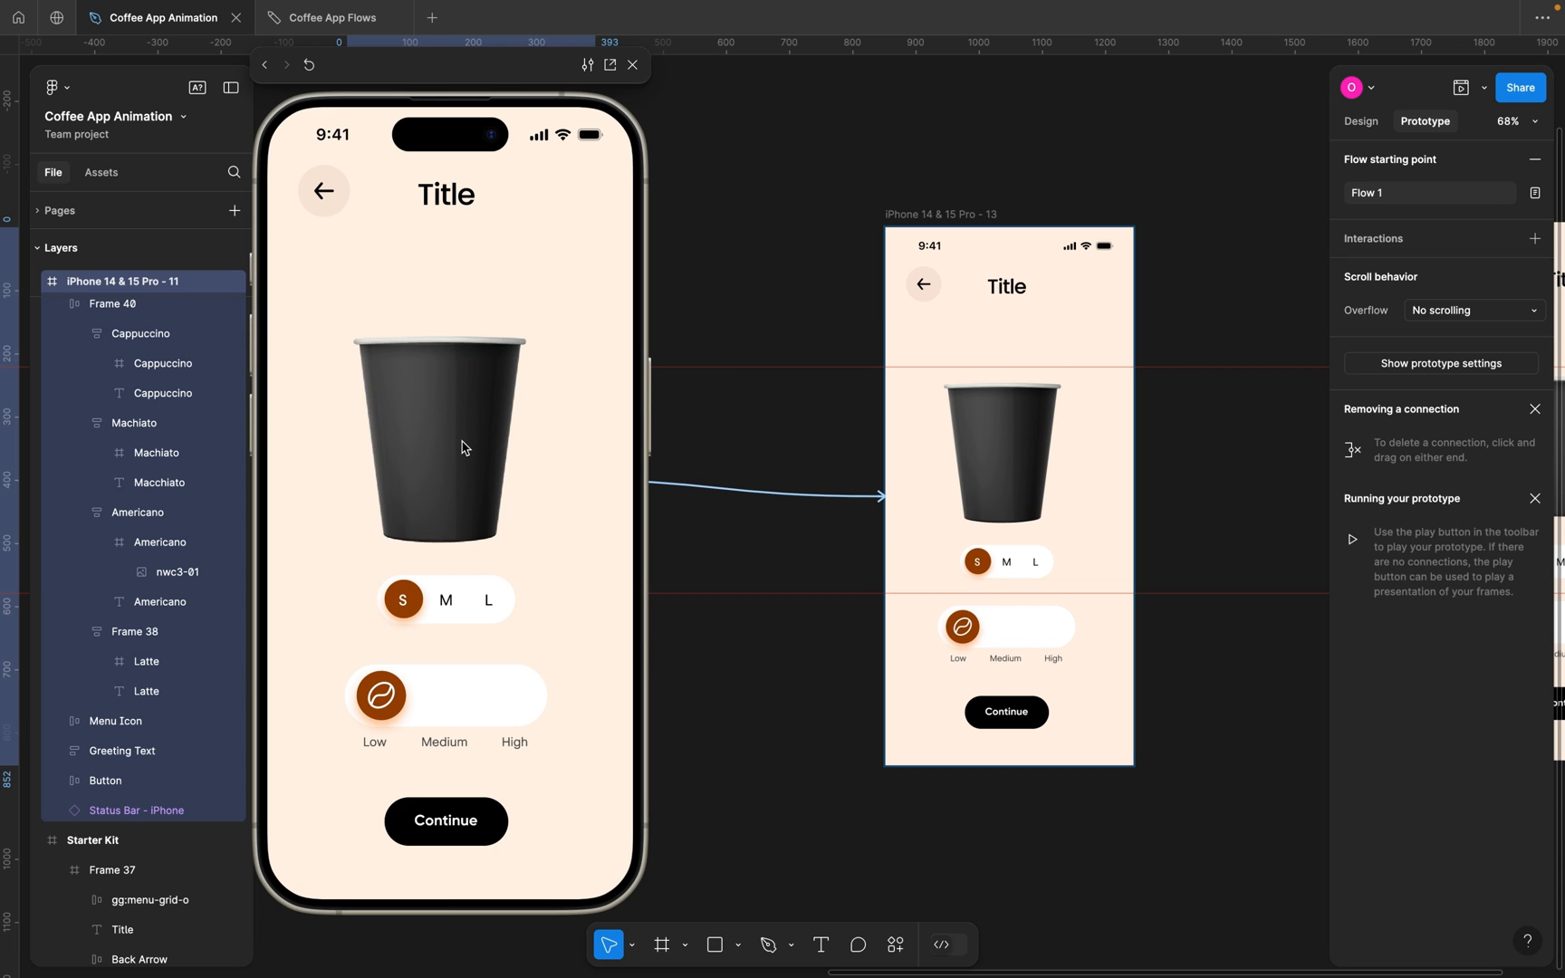
Shift the Processing Cup in iPhone 14 & 15 Pro - 13 slightly to the right.
{"action": "left_click", "coordinate": [1020, 473]}
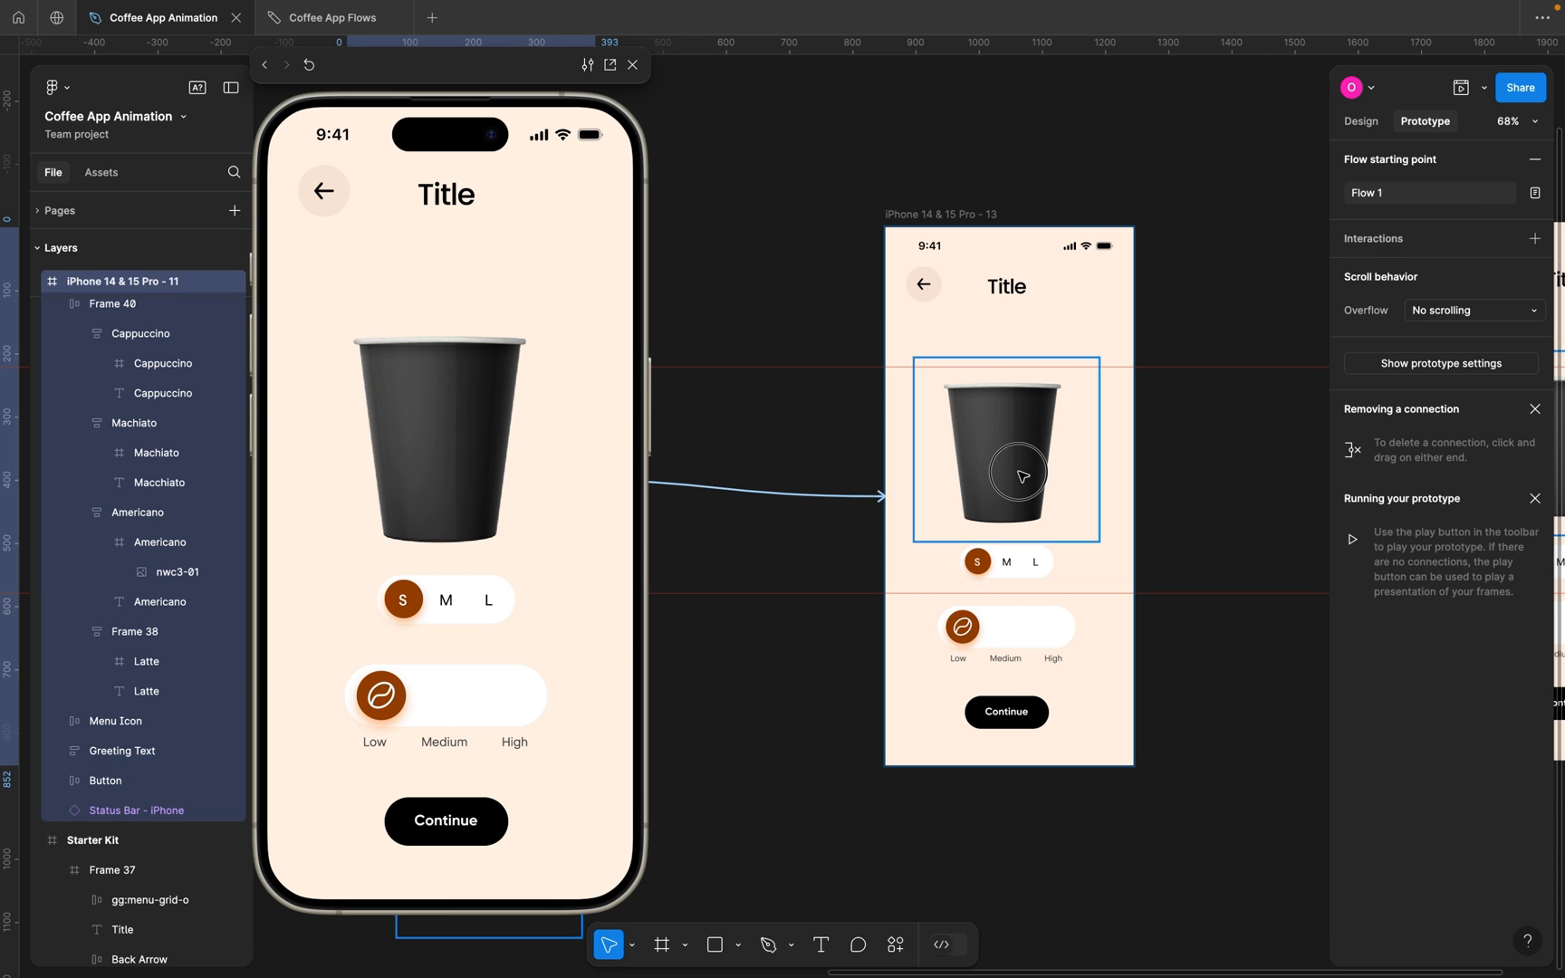
{"action": "left_click_drag", "start_coordinate": [1021, 472], "coordinate": [1029, 473]}
{"action": "left_click", "coordinate": [741, 488]}
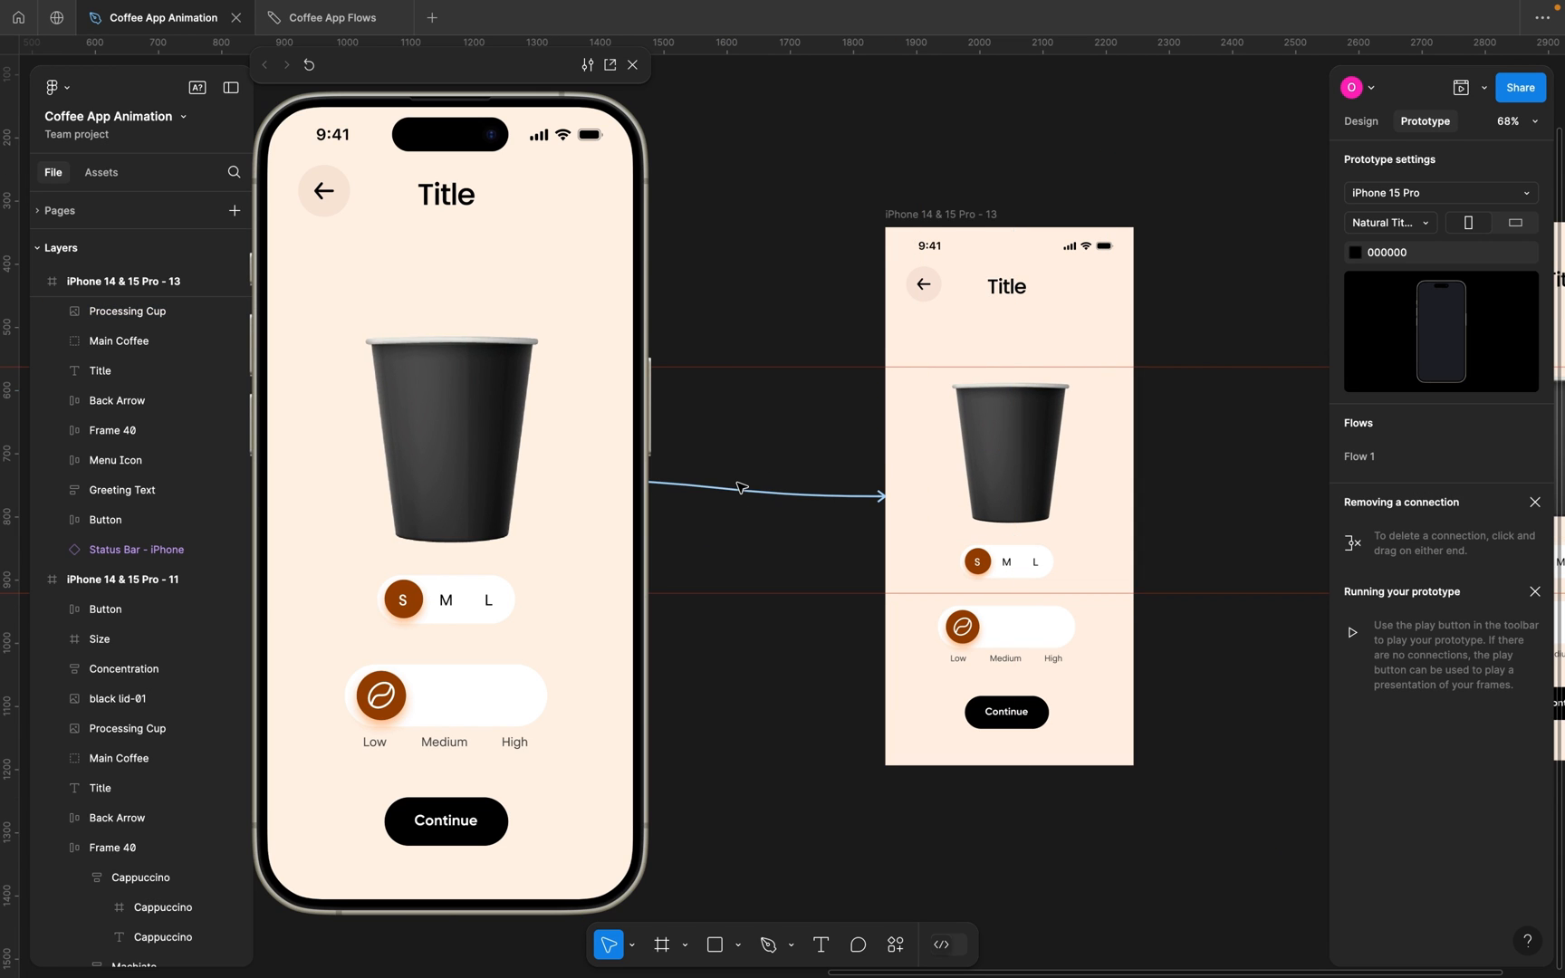
Close the prototype preview, switch to the LinkedIn post in the browser and play the reference coffee app video, pausing it on the drink carousel.
{"action": "left_click", "coordinate": [633, 64]}
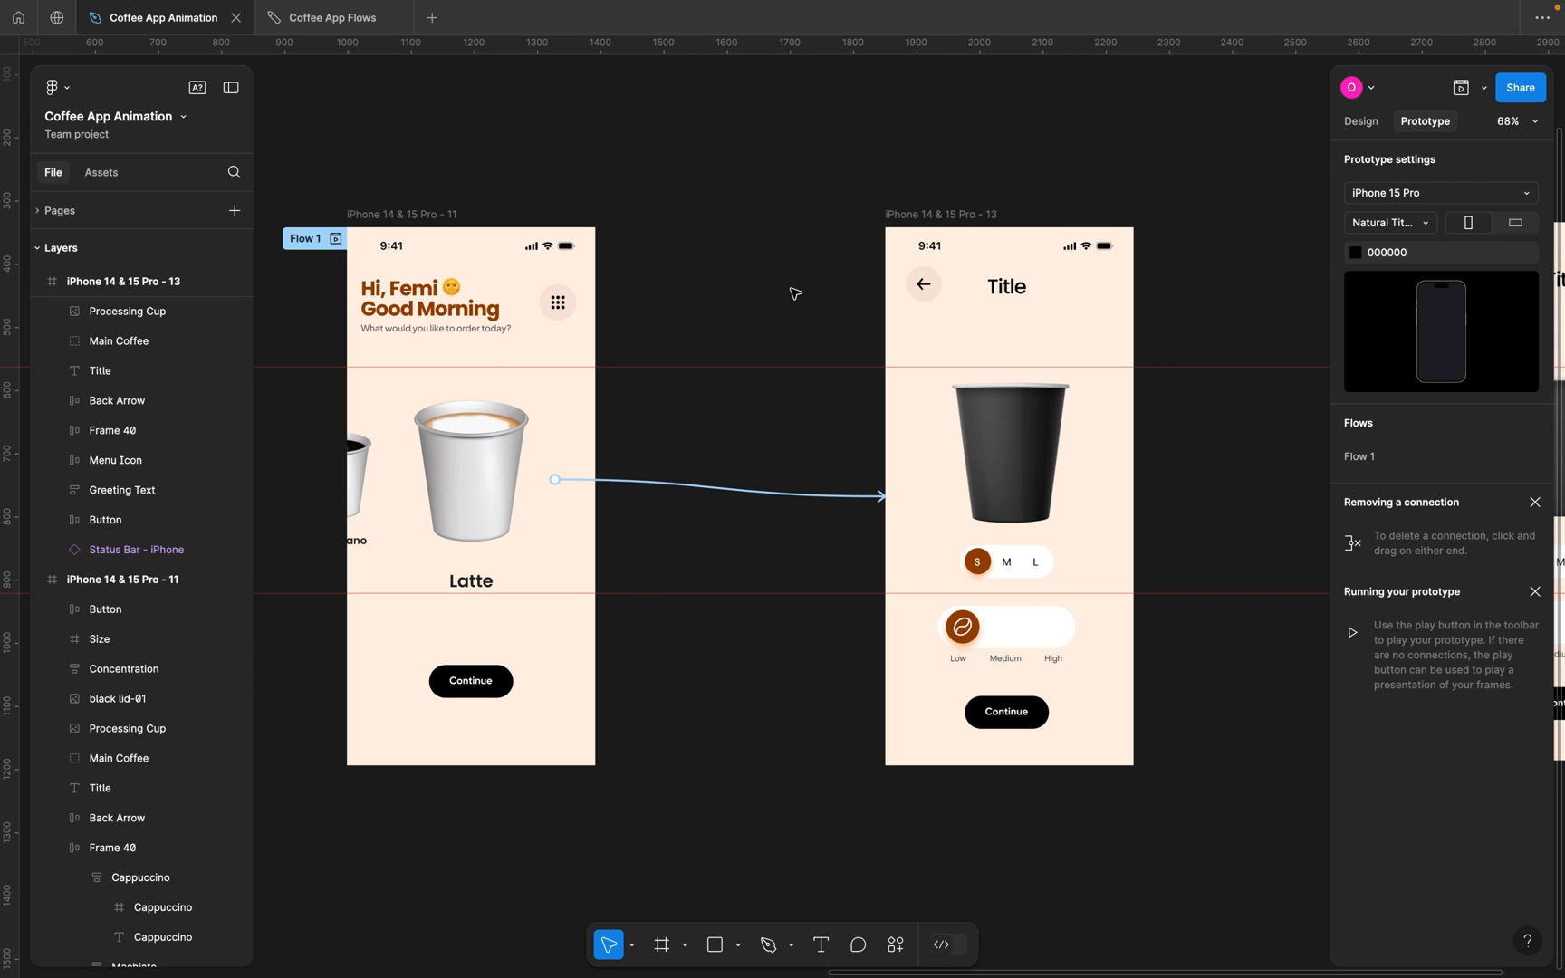
{"action": "scroll", "coordinate": [732, 312], "scroll_direction": "left", "scroll_amount": 3}
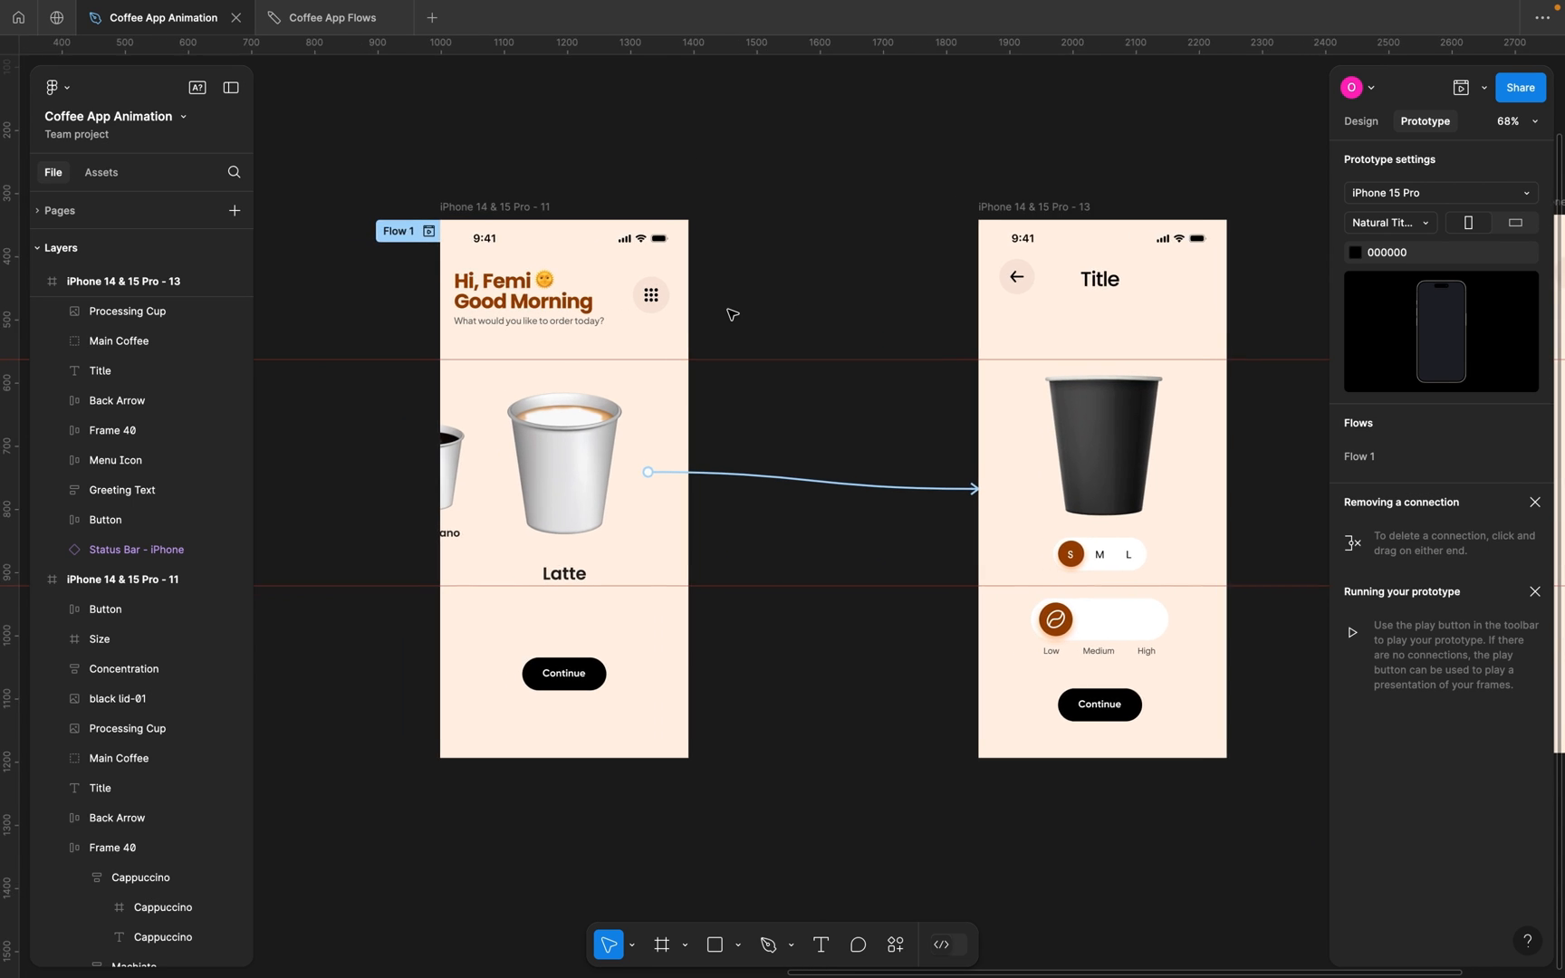
{"action": "key", "text": "ctrl+Right"}
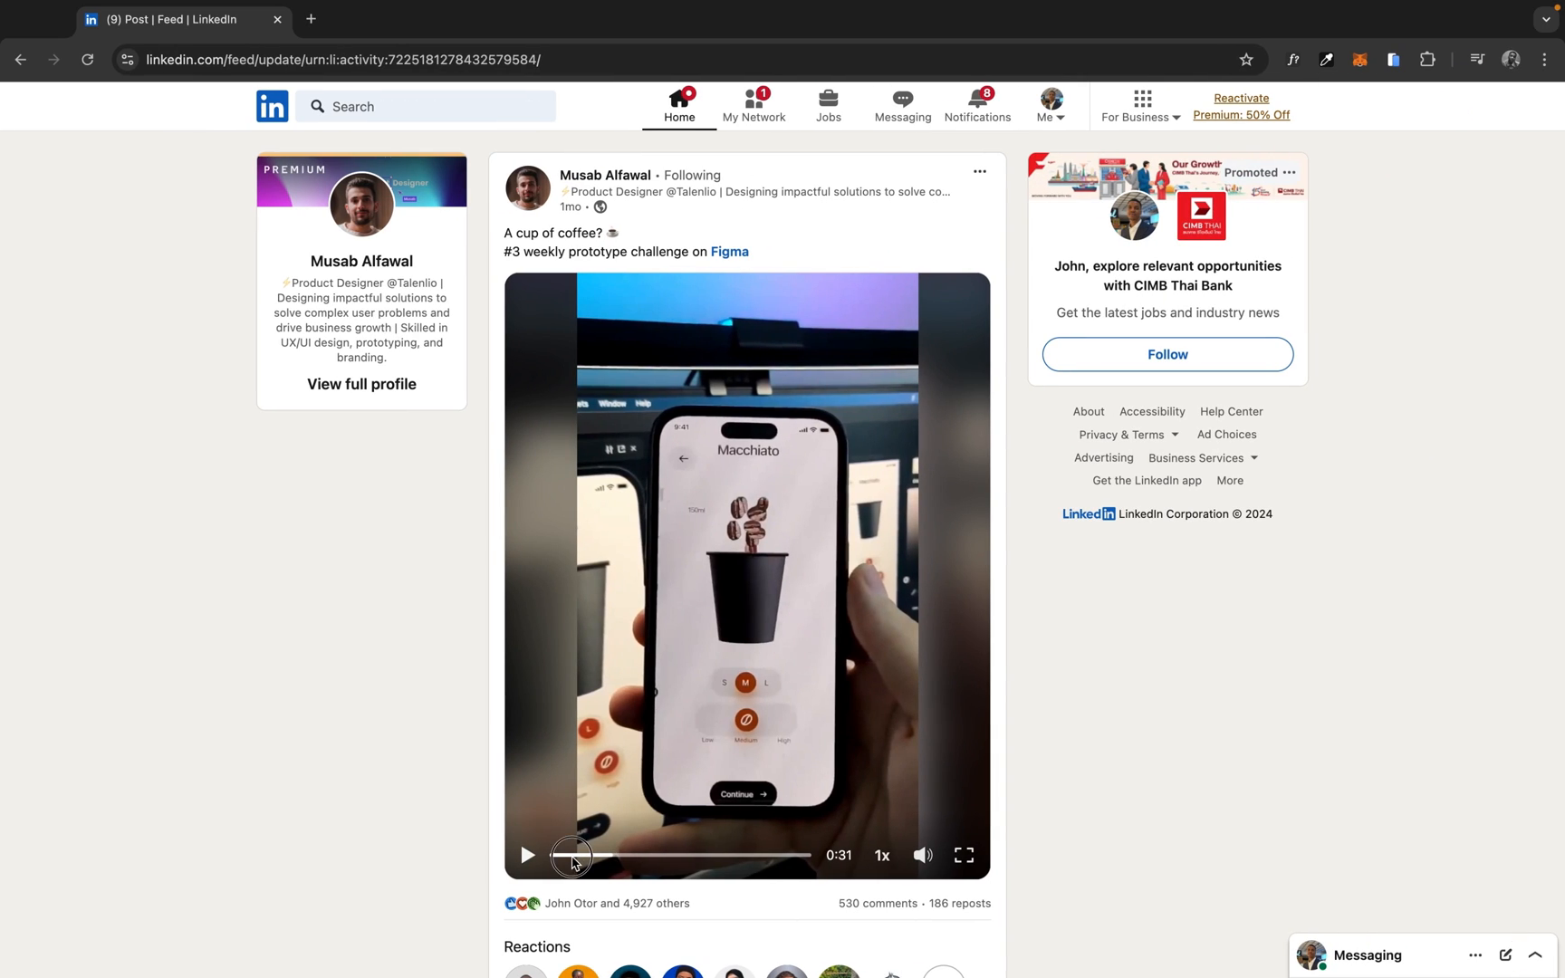
{"action": "left_click", "coordinate": [527, 857]}
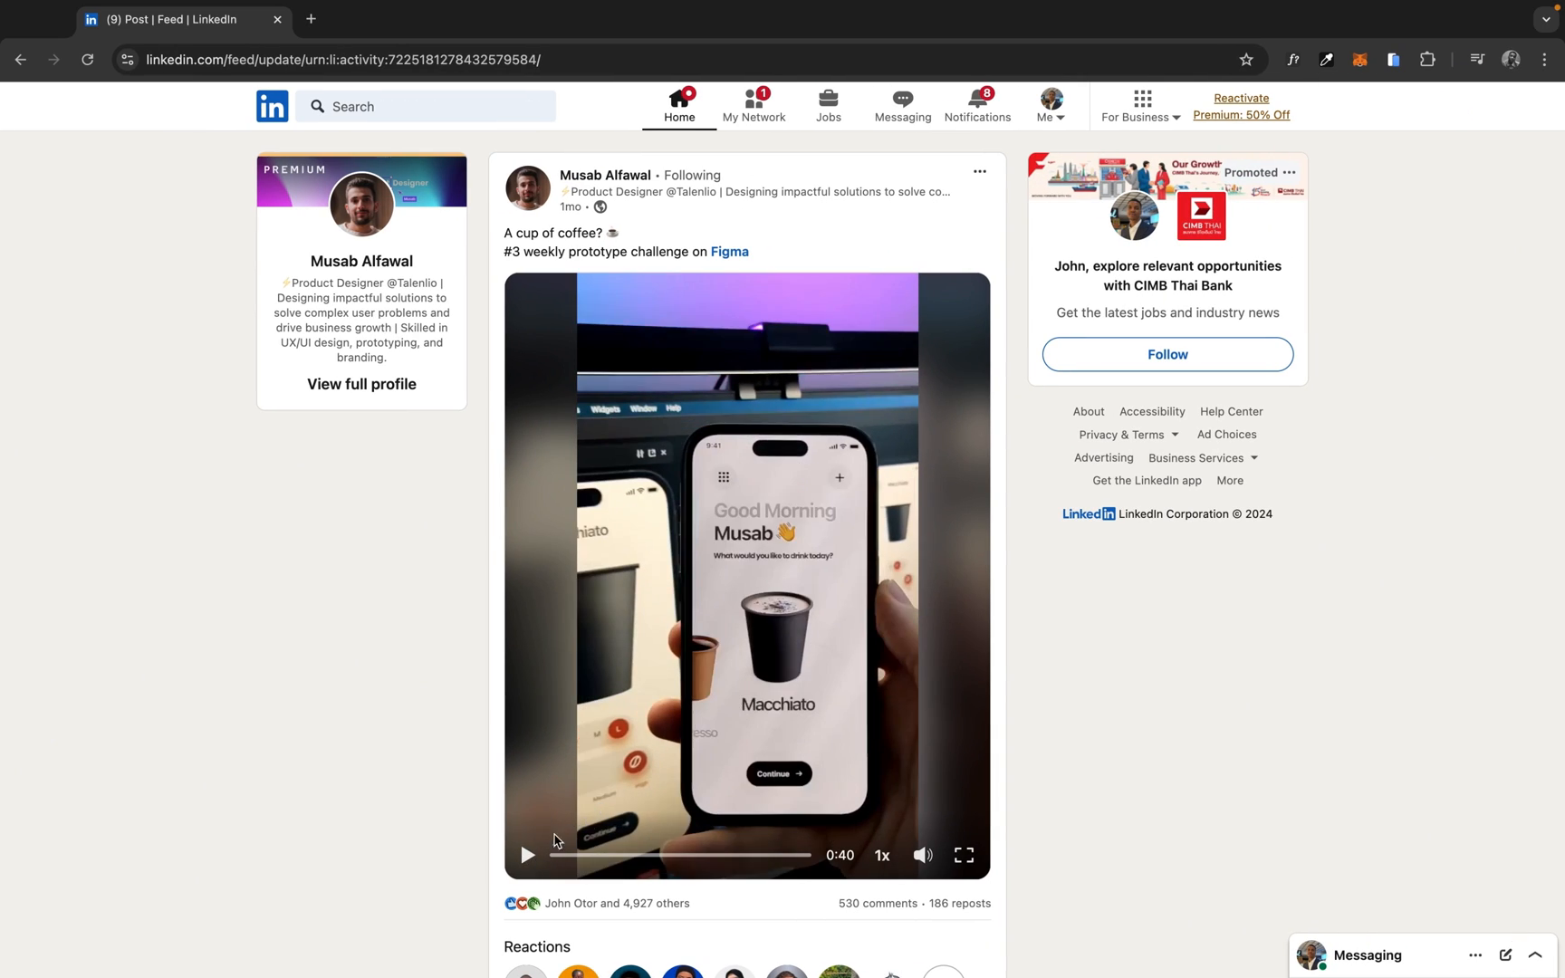
{"action": "left_click", "coordinate": [527, 857]}
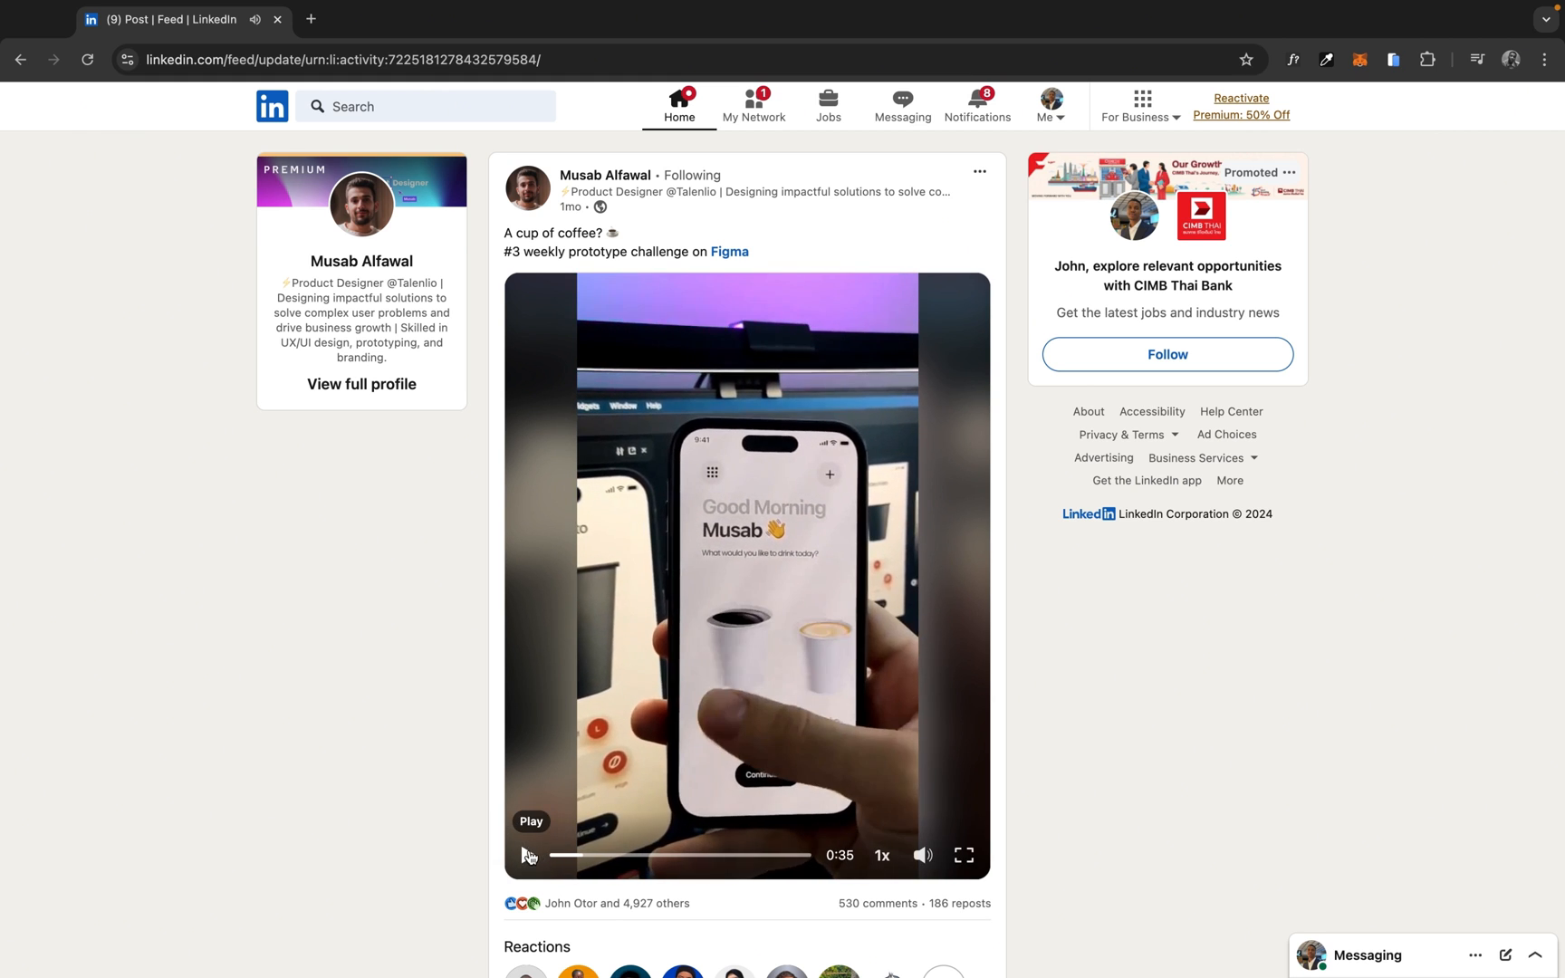
Switch back to Figma and test the home screen carousel in the full prototype presentation, swiping back and forth between Cappuccino, Macchiato, Americano and Latte.
{"action": "key", "text": "ctrl+Left"}
{"action": "left_click", "coordinate": [1042, 208]}
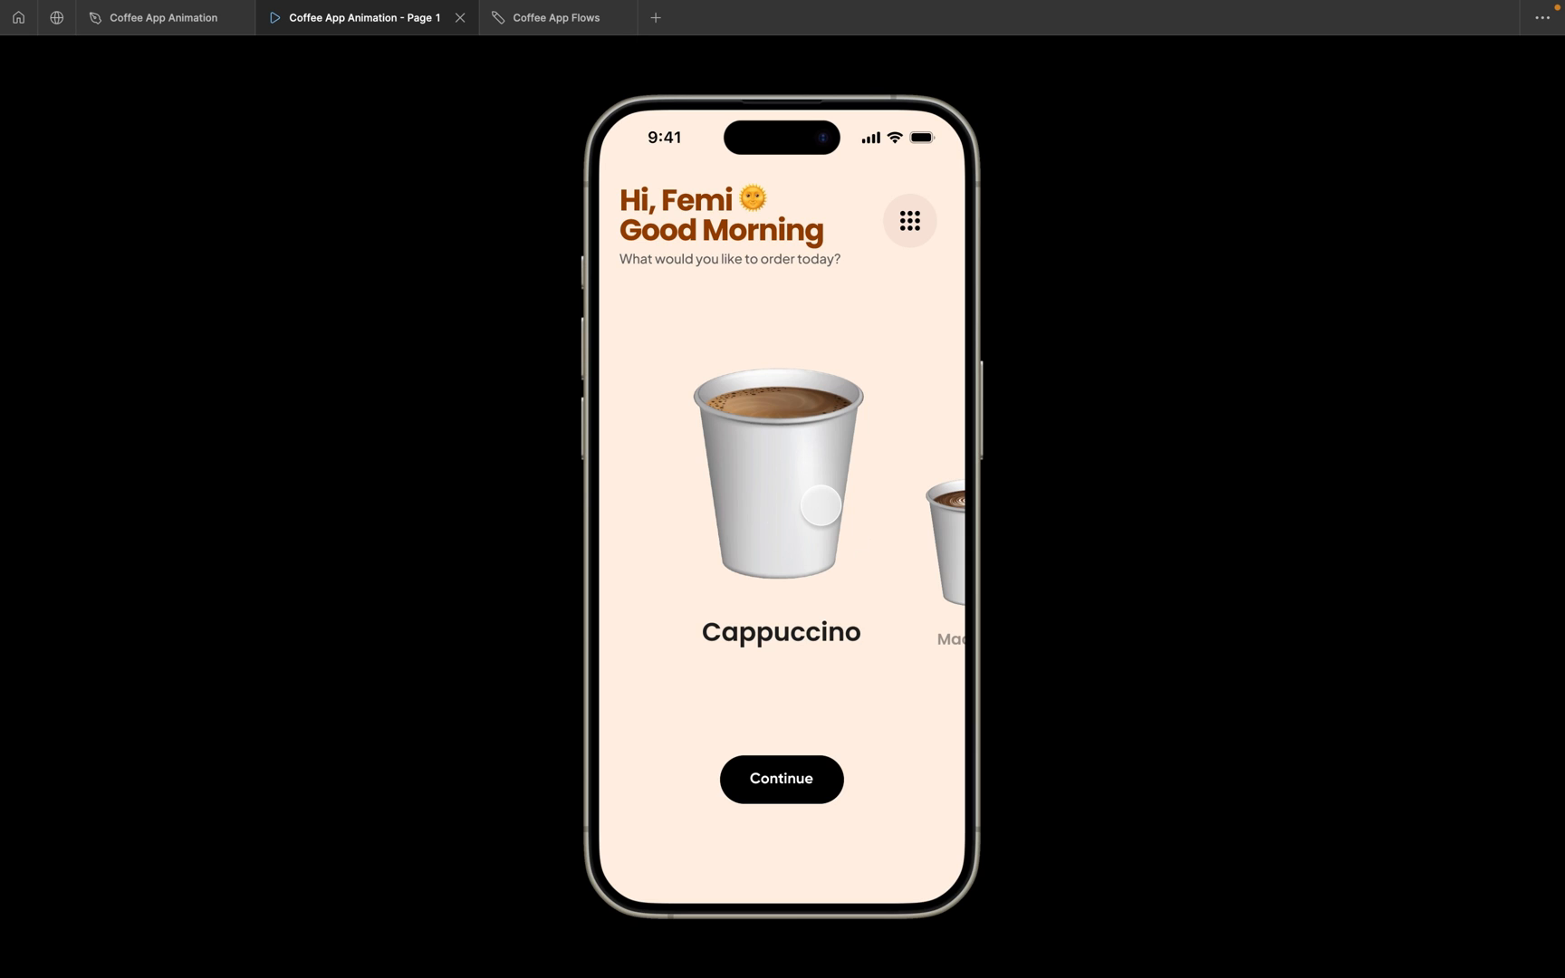
{"action": "left_click_drag", "start_coordinate": [821, 508], "coordinate": [666, 502]}
{"action": "left_click_drag", "start_coordinate": [811, 493], "coordinate": [653, 500]}
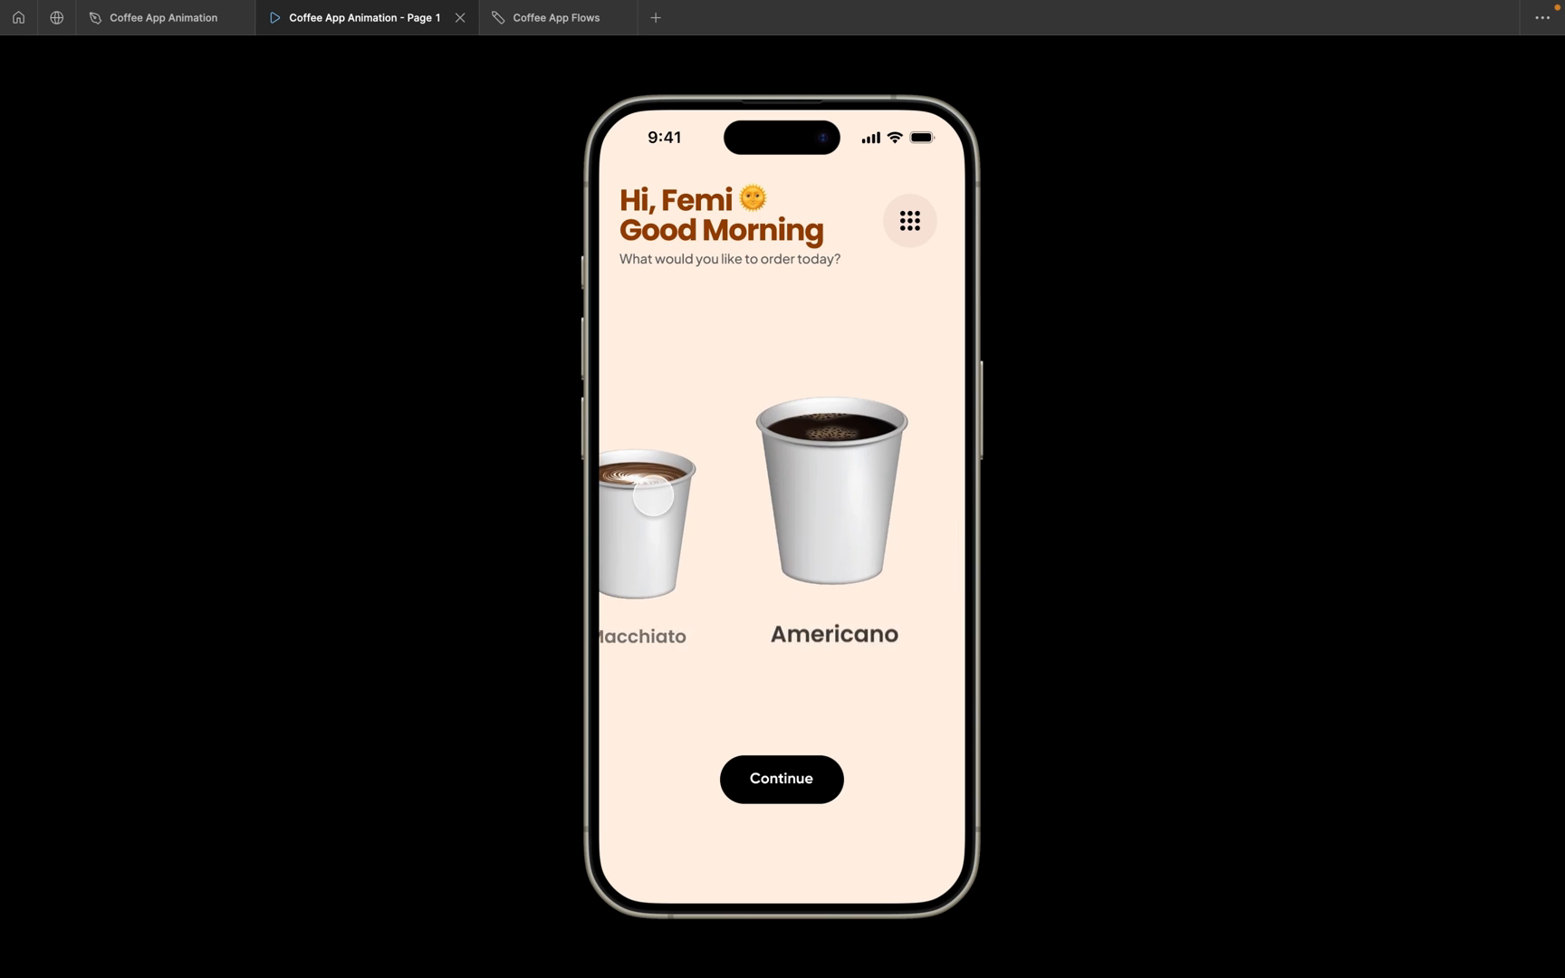
{"action": "left_click_drag", "start_coordinate": [811, 492], "coordinate": [620, 510]}
{"action": "left_click_drag", "start_coordinate": [762, 486], "coordinate": [926, 489]}
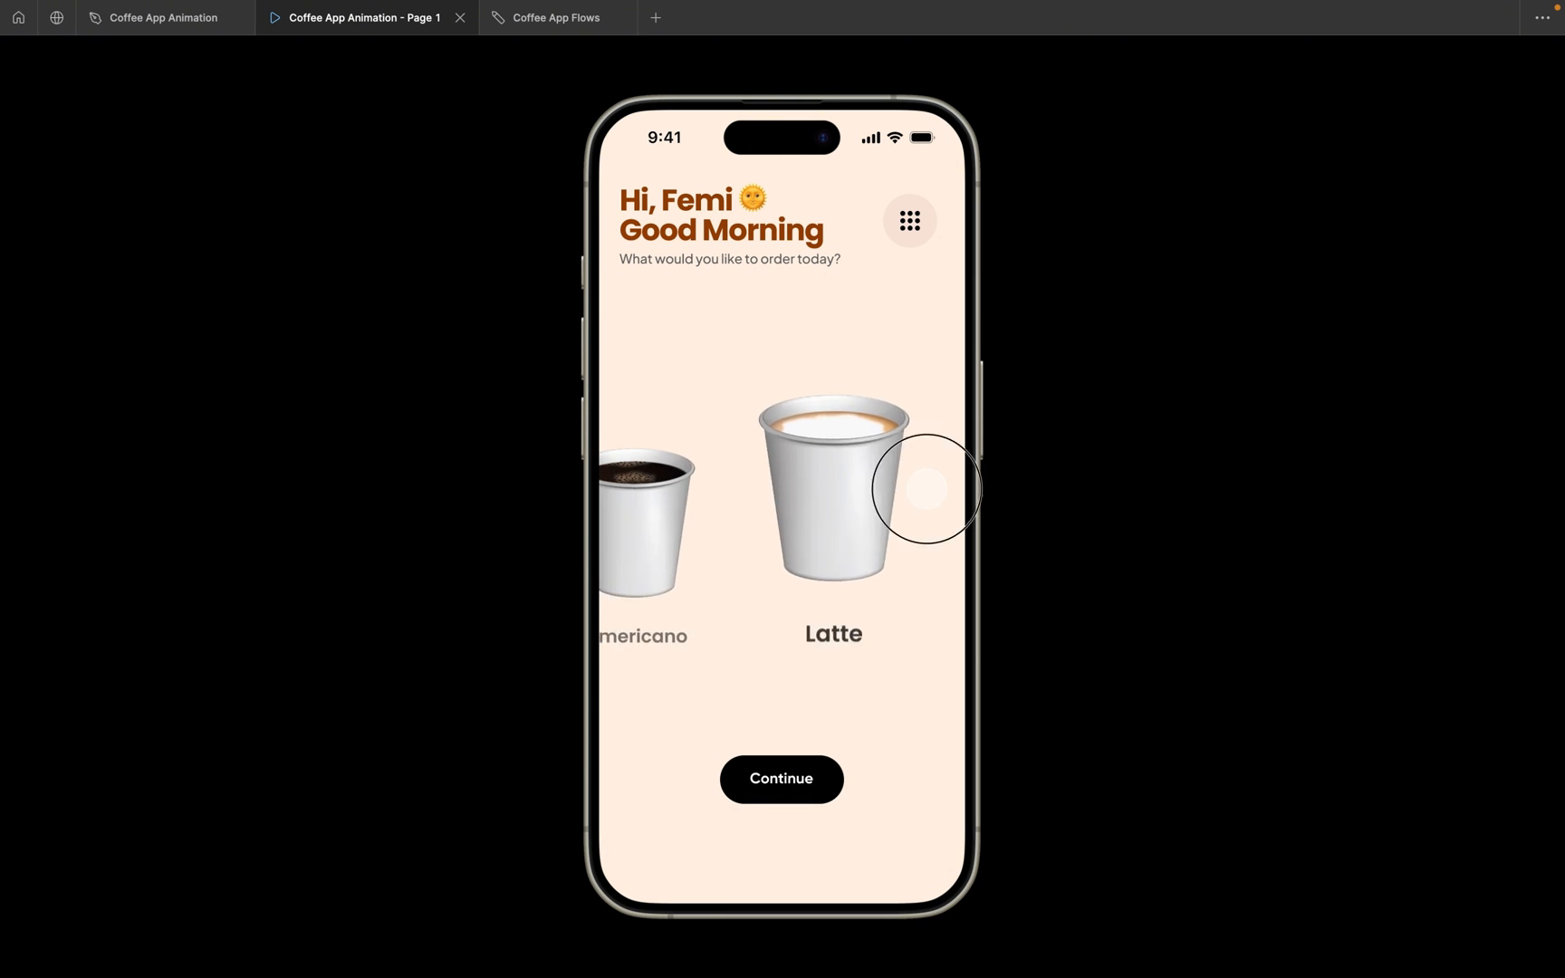
{"action": "left_click_drag", "start_coordinate": [789, 484], "coordinate": [908, 489]}
{"action": "left_click_drag", "start_coordinate": [783, 471], "coordinate": [910, 485]}
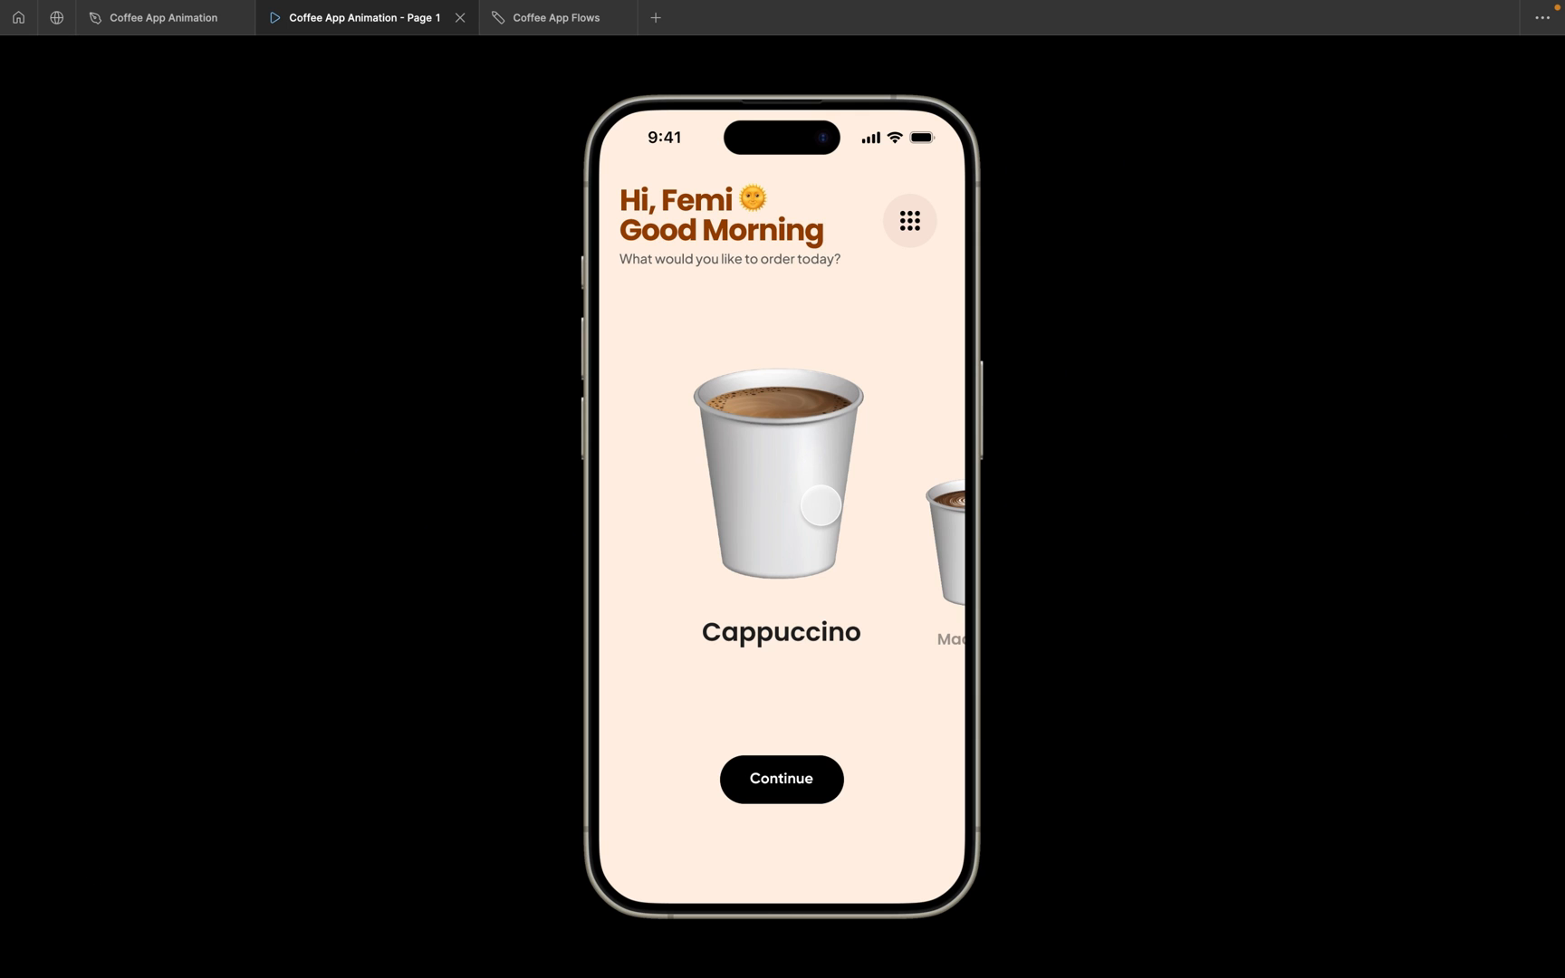
{"action": "left_click_drag", "start_coordinate": [809, 466], "coordinate": [621, 476]}
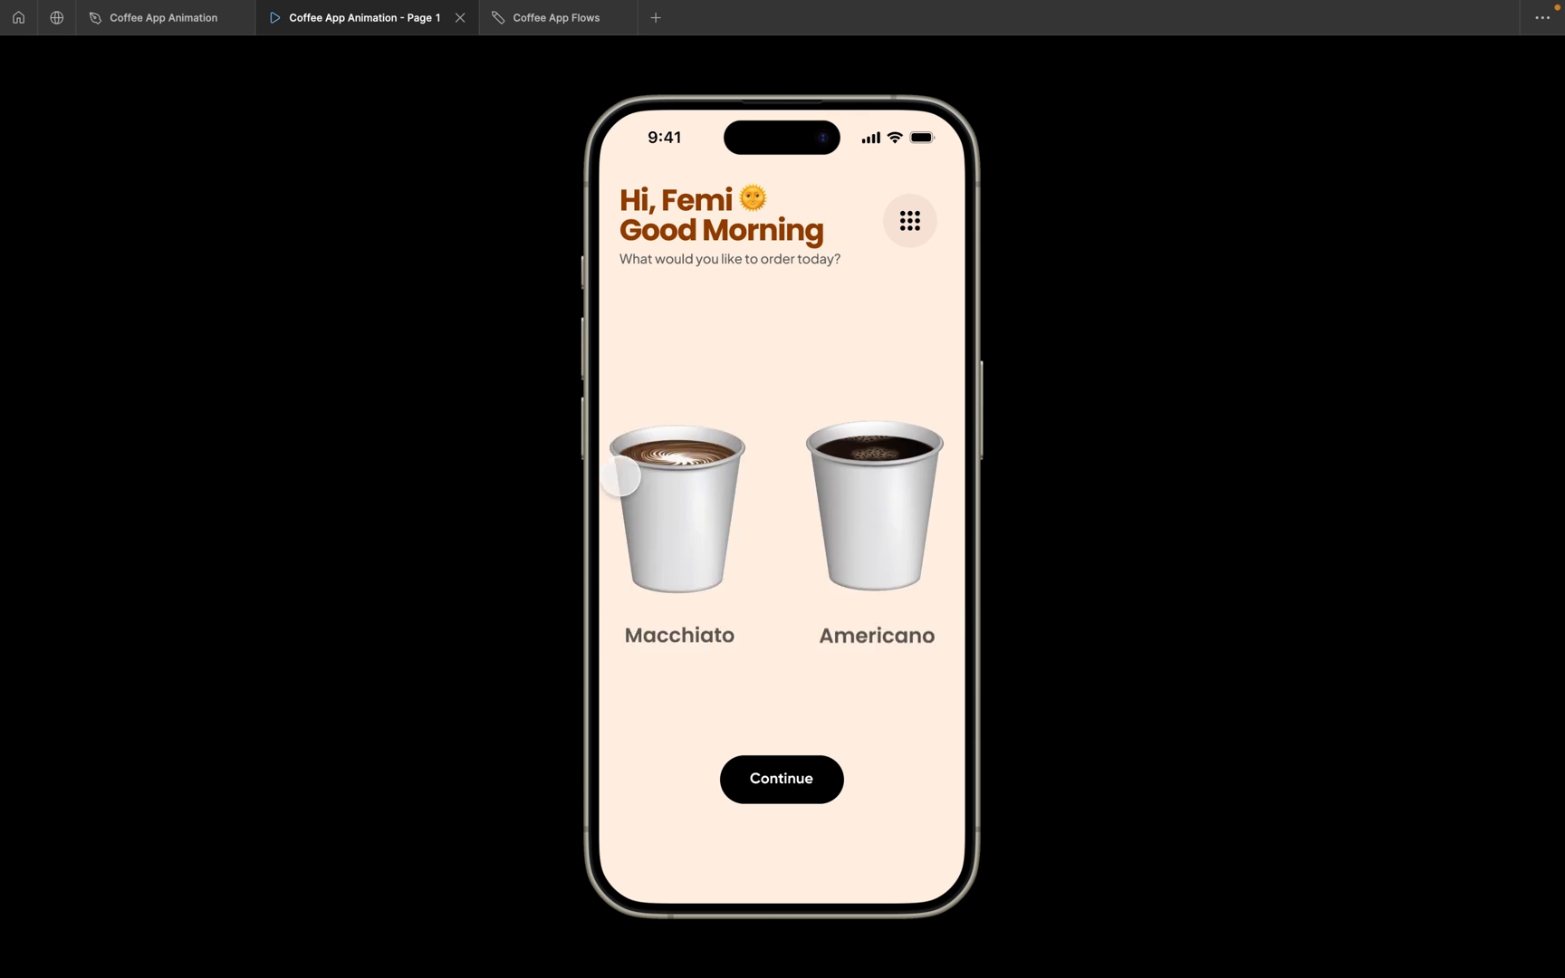